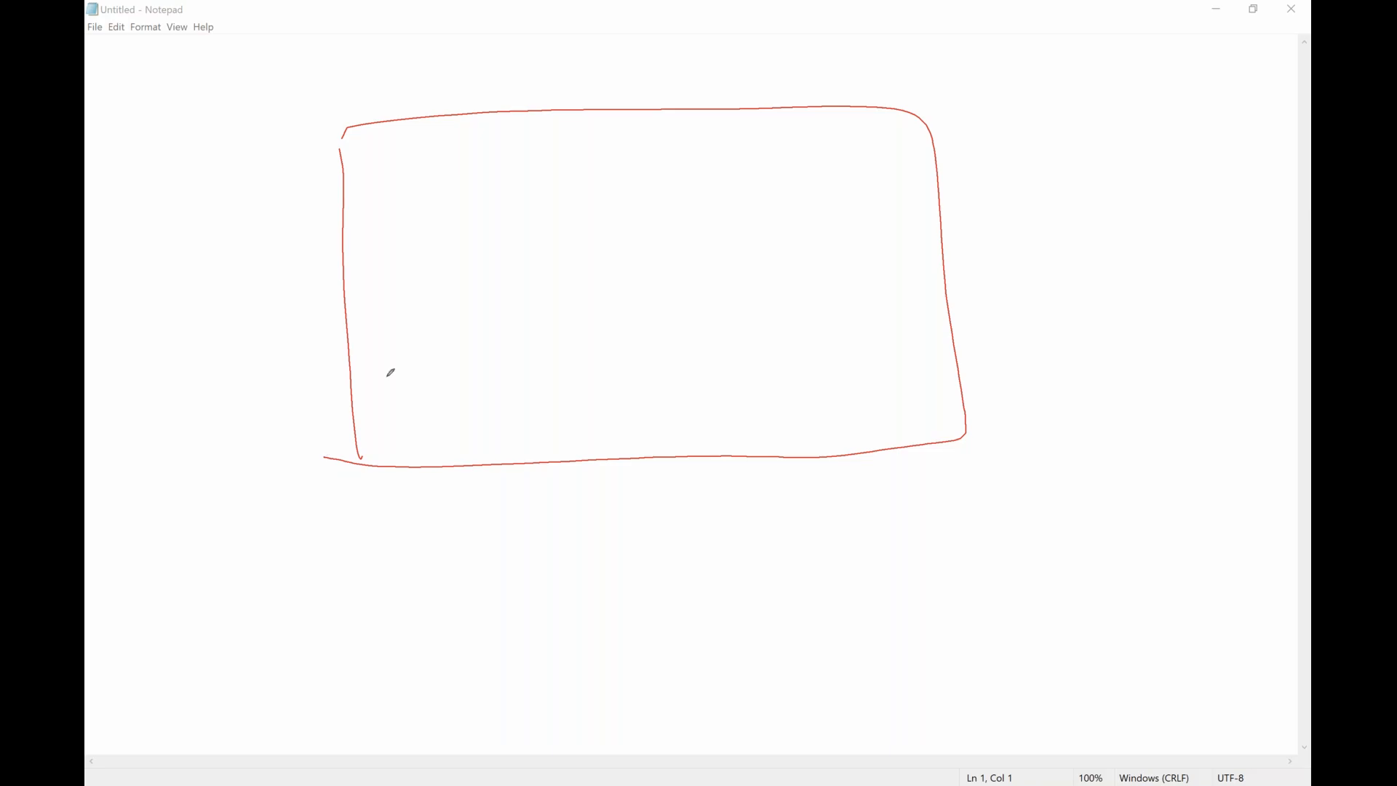
Draw a horizontal line across the lower part of the red rectangle and handwrite "Windows 10" beneath it.
left_click_drag(360, 384, 966, 332)
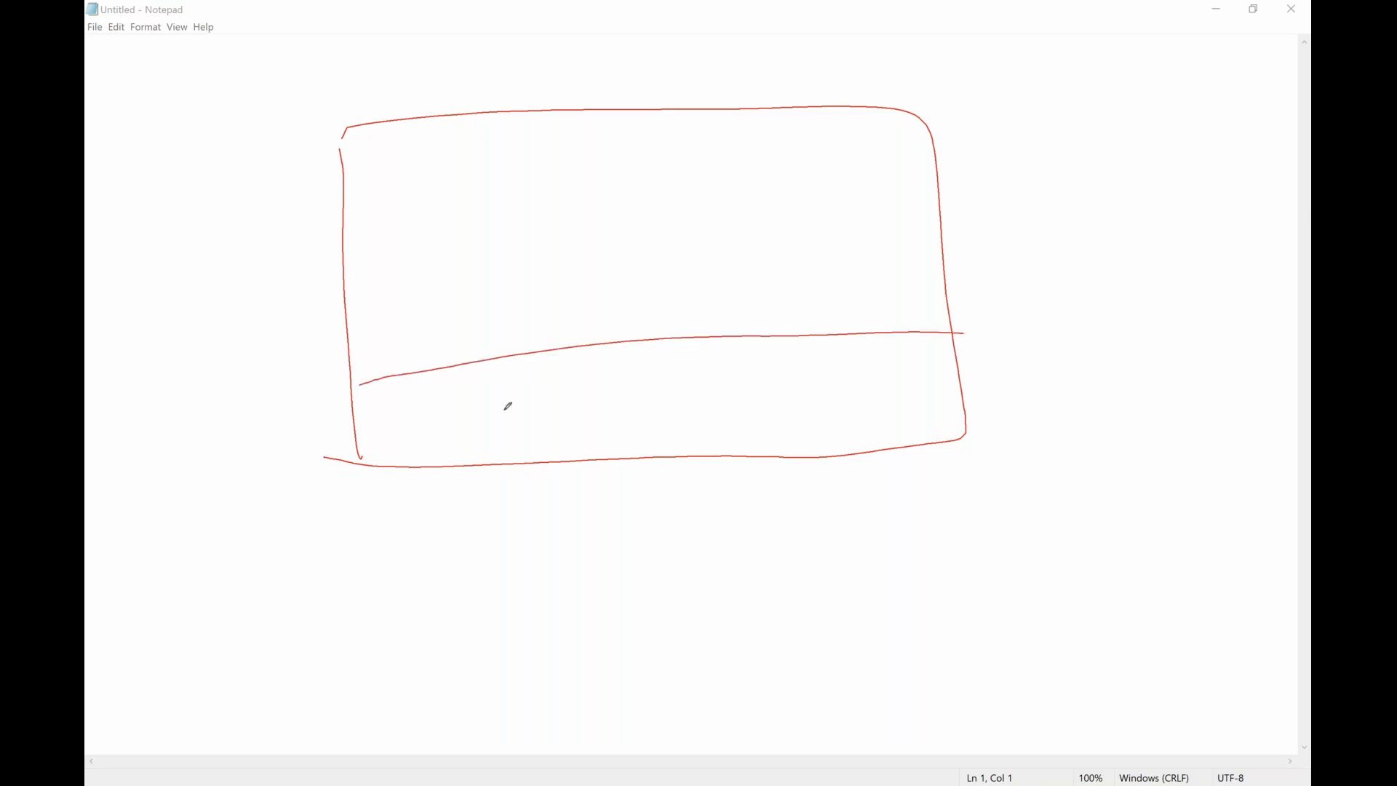
left_click_drag(509, 373, 613, 374)
left_click_drag(609, 377, 609, 433)
left_click(607, 362)
mouse_move(641, 377)
left_mouse_down()
mouse_move(669, 395)
mouse_move(668, 424)
left_mouse_up()
mouse_move(719, 396)
left_mouse_down()
mouse_move(724, 434)
mouse_move(774, 384)
mouse_move(824, 421)
left_mouse_up()
left_click_drag(888, 373, 890, 417)
left_click_drag(926, 359, 915, 363)
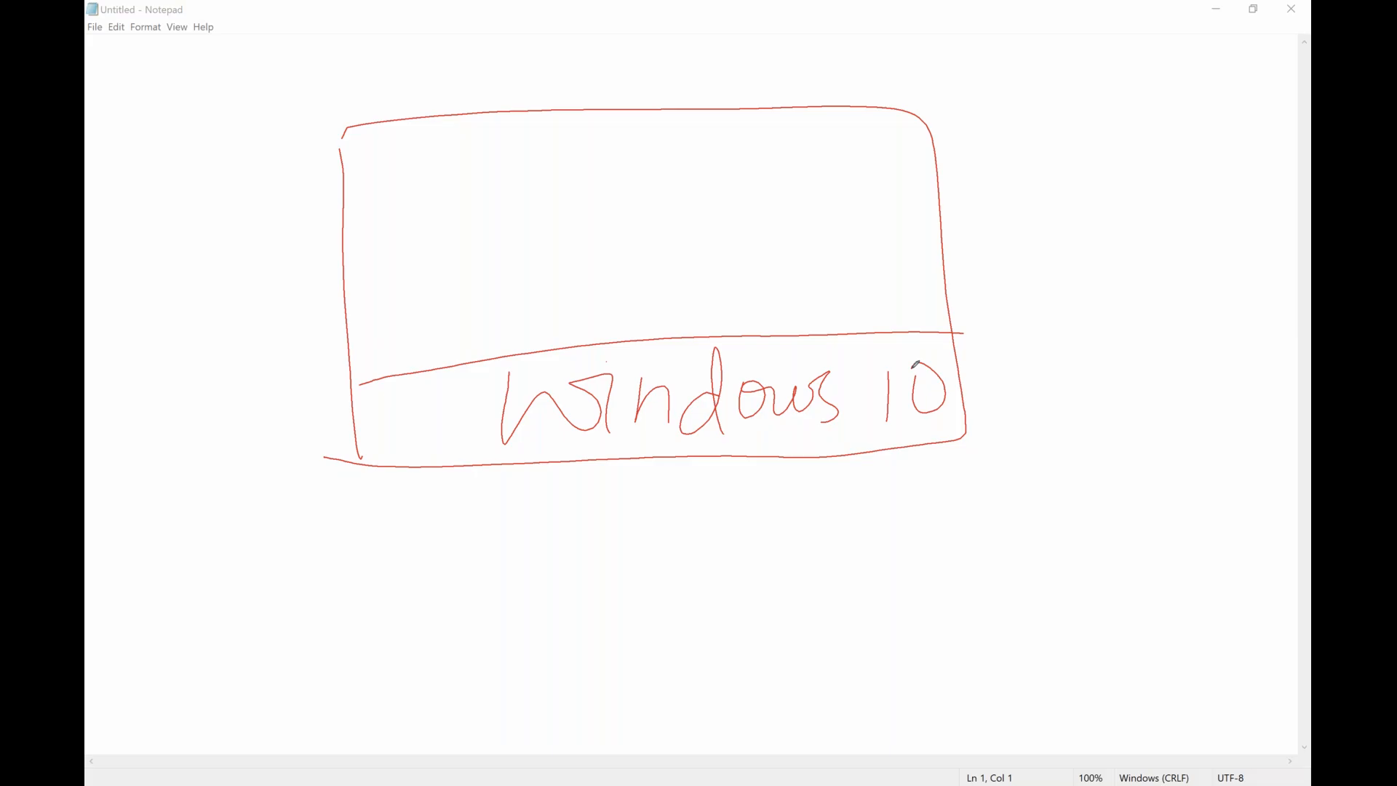
Draw a second horizontal divider above the Windows 10 layer and handwrite "OVB" between the two lines.
mouse_move(353, 300)
left_mouse_down()
mouse_move(785, 255)
mouse_move(943, 263)
left_mouse_up()
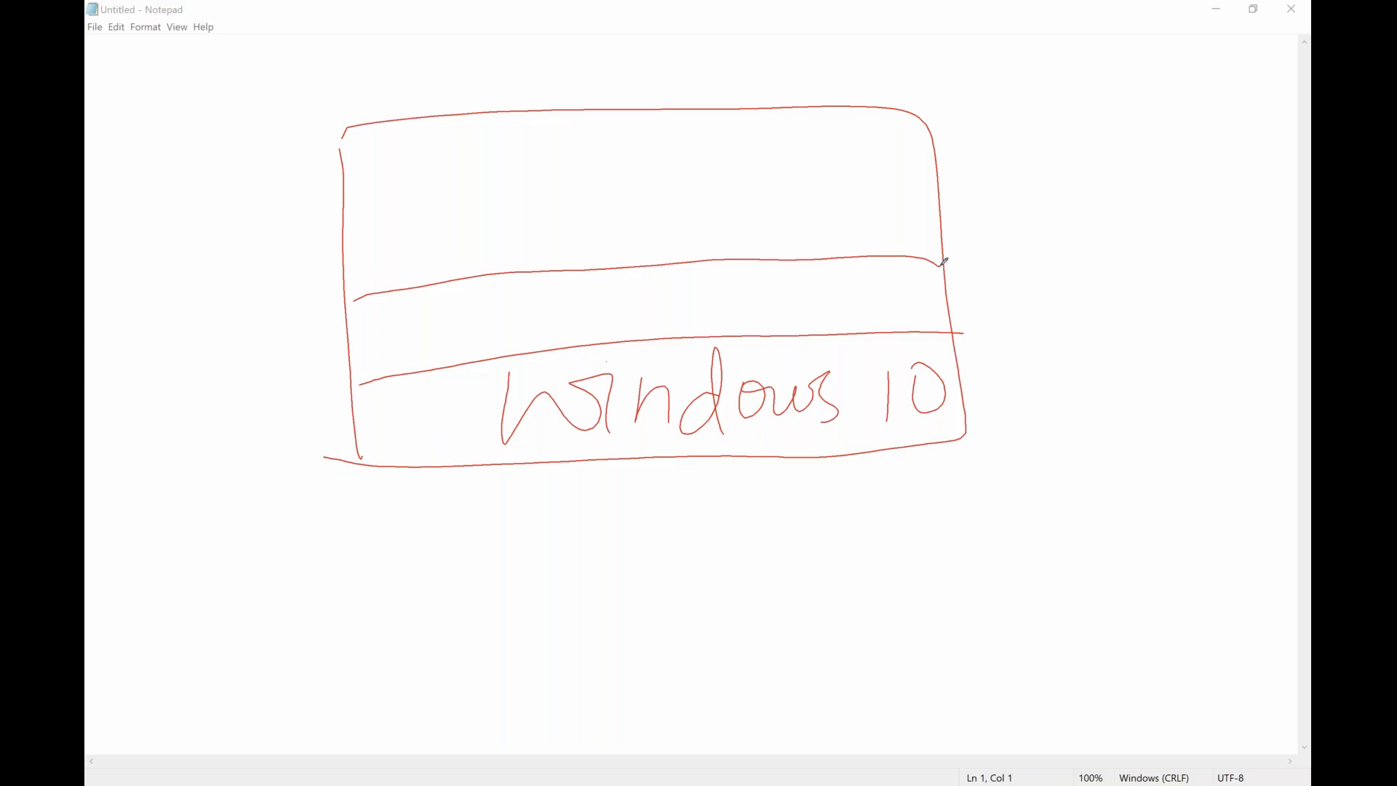
mouse_move(521, 287)
left_mouse_down()
mouse_move(661, 259)
mouse_move(687, 333)
left_mouse_up()
left_click_drag(700, 267, 677, 327)
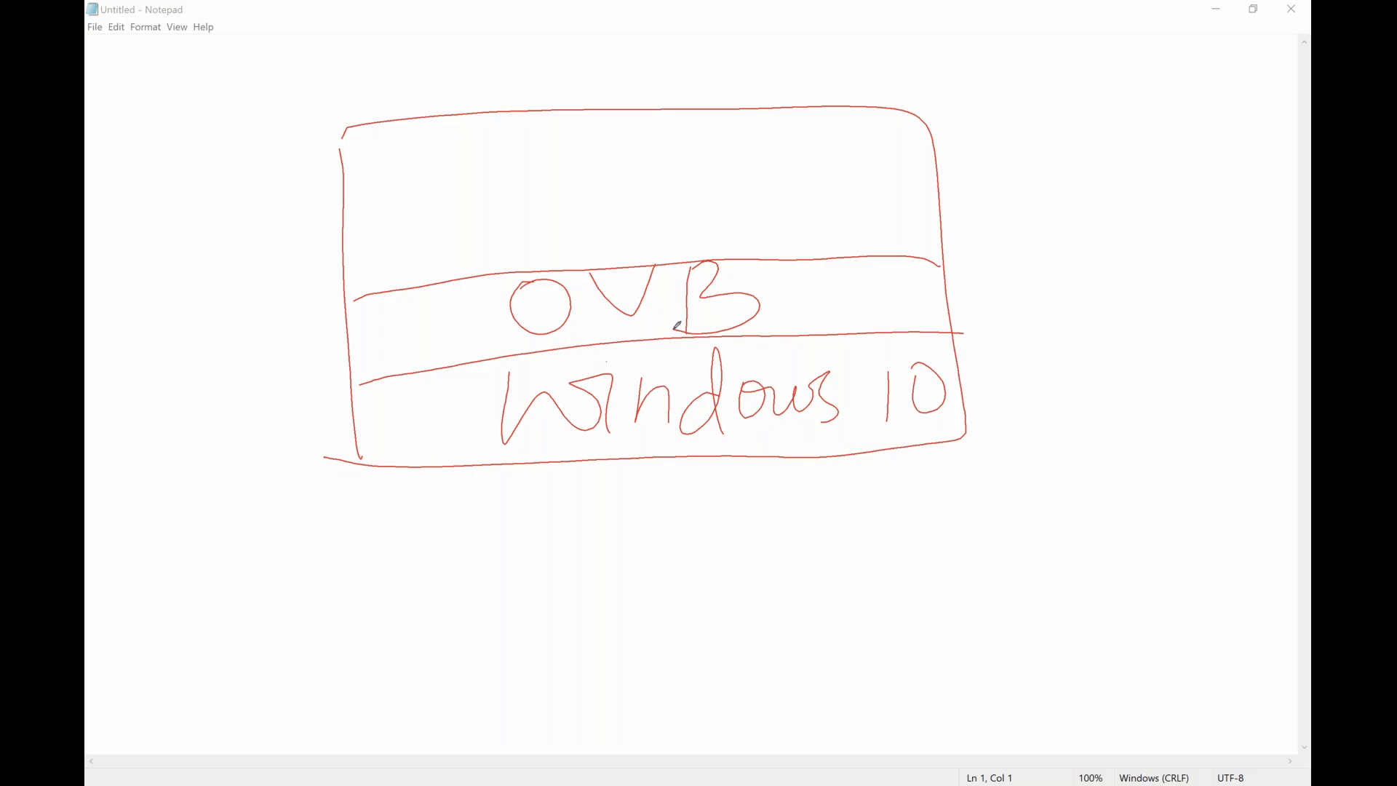
Split the area above the OVB layer into four boxes with three vertical lines and write "vm" in each.
left_click_drag(475, 117, 505, 257)
left_click_drag(667, 101, 682, 258)
left_click_drag(816, 102, 824, 256)
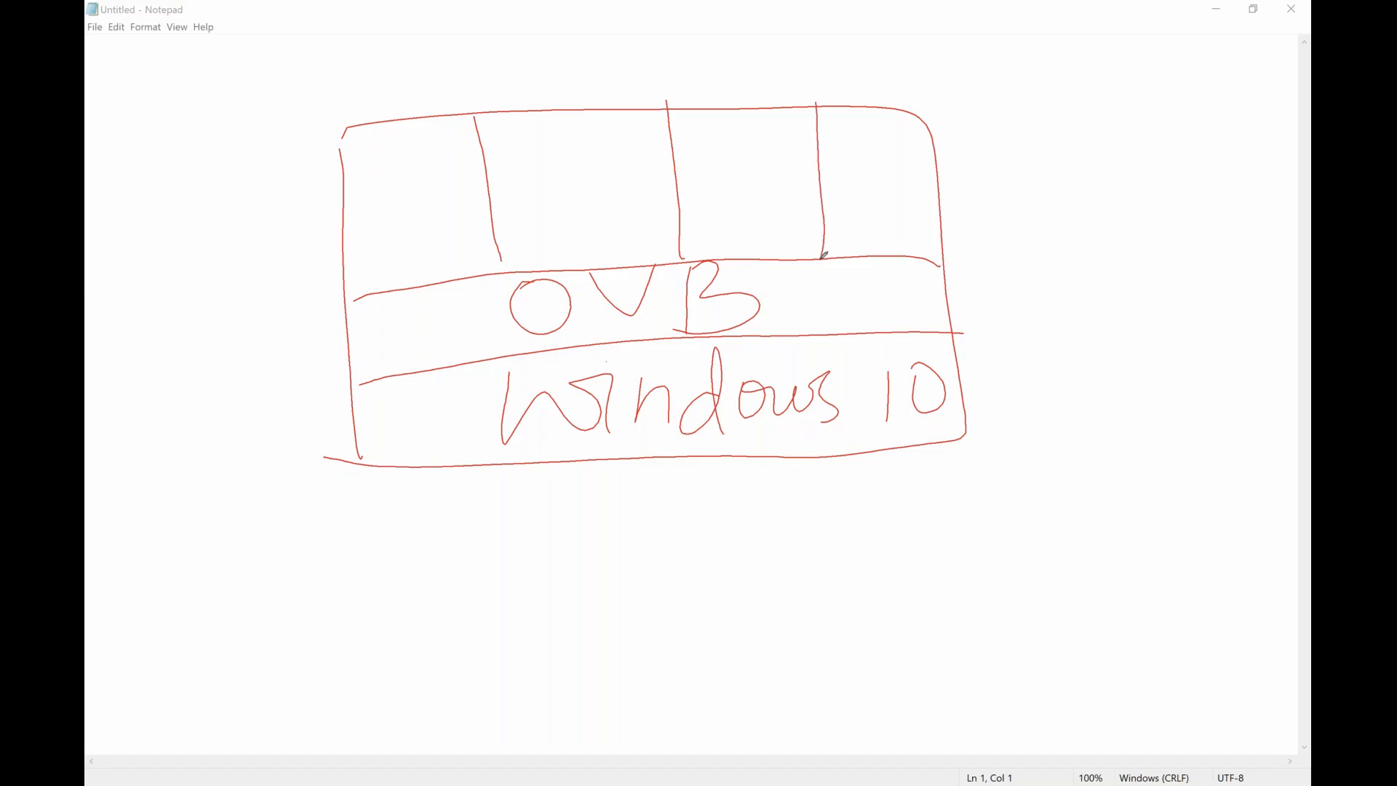
mouse_move(366, 224)
left_mouse_down()
mouse_move(618, 188)
mouse_move(640, 218)
left_mouse_up()
mouse_move(720, 190)
left_mouse_down()
mouse_move(757, 189)
mouse_move(812, 218)
mouse_move(879, 191)
mouse_move(938, 222)
left_mouse_up()
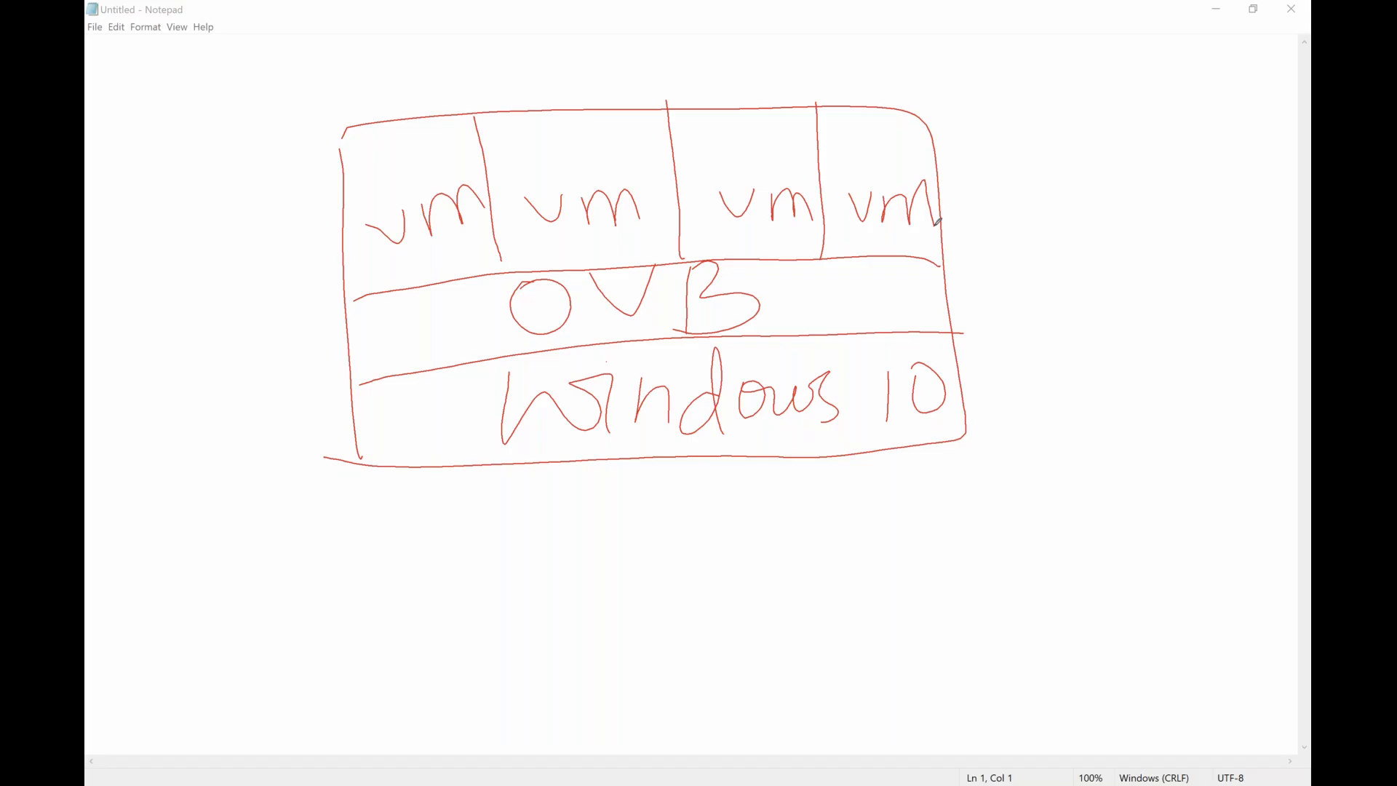
Label the four vm boxes "win", "RH", "U" and "C", and draw pointer marks at the Windows 10 and OVB layers.
mouse_move(362, 138)
left_mouse_down()
mouse_move(434, 149)
mouse_move(458, 136)
mouse_move(581, 166)
left_mouse_up()
left_click_drag(601, 132, 599, 148)
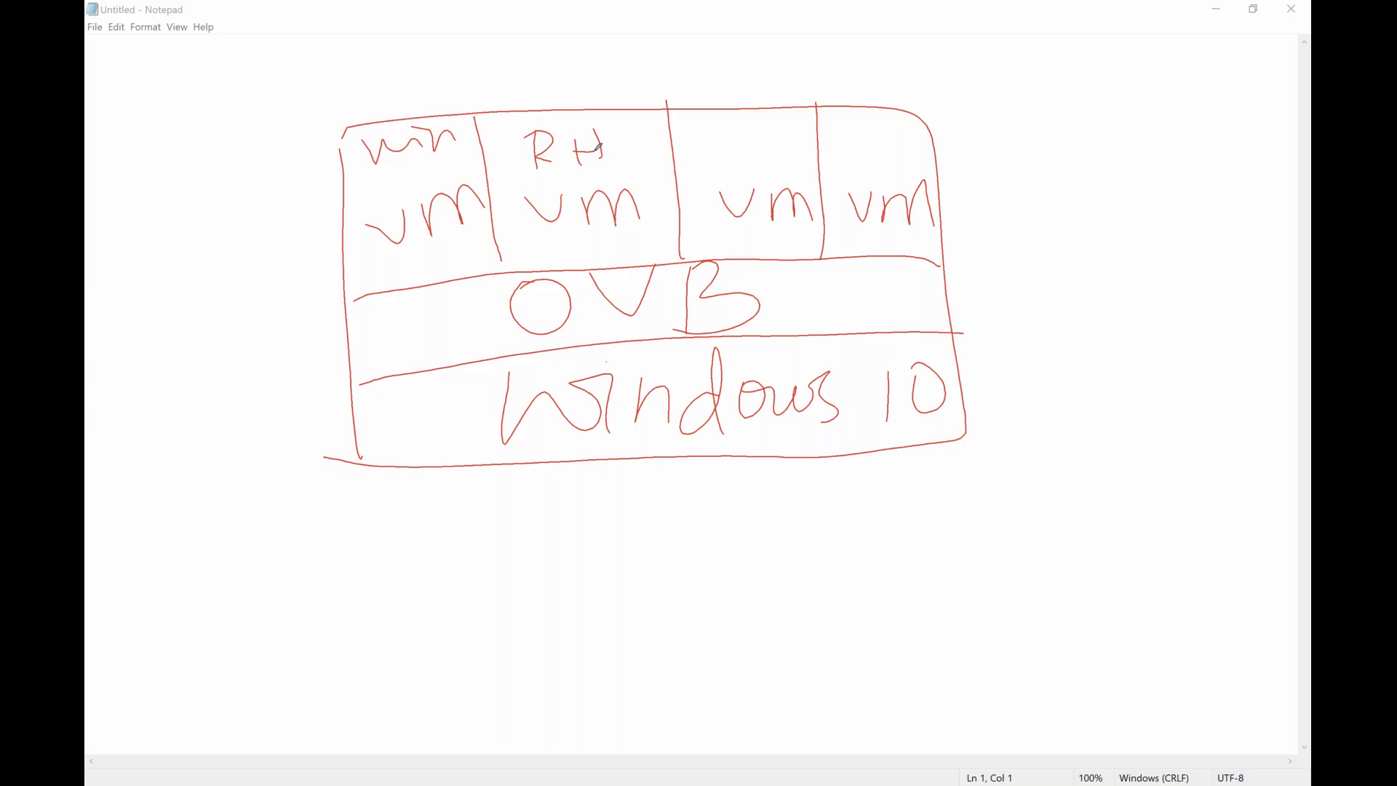
left_click_drag(730, 115, 775, 113)
left_click_drag(870, 123, 909, 140)
mouse_move(548, 543)
left_mouse_down()
mouse_move(622, 441)
mouse_move(640, 469)
left_mouse_up()
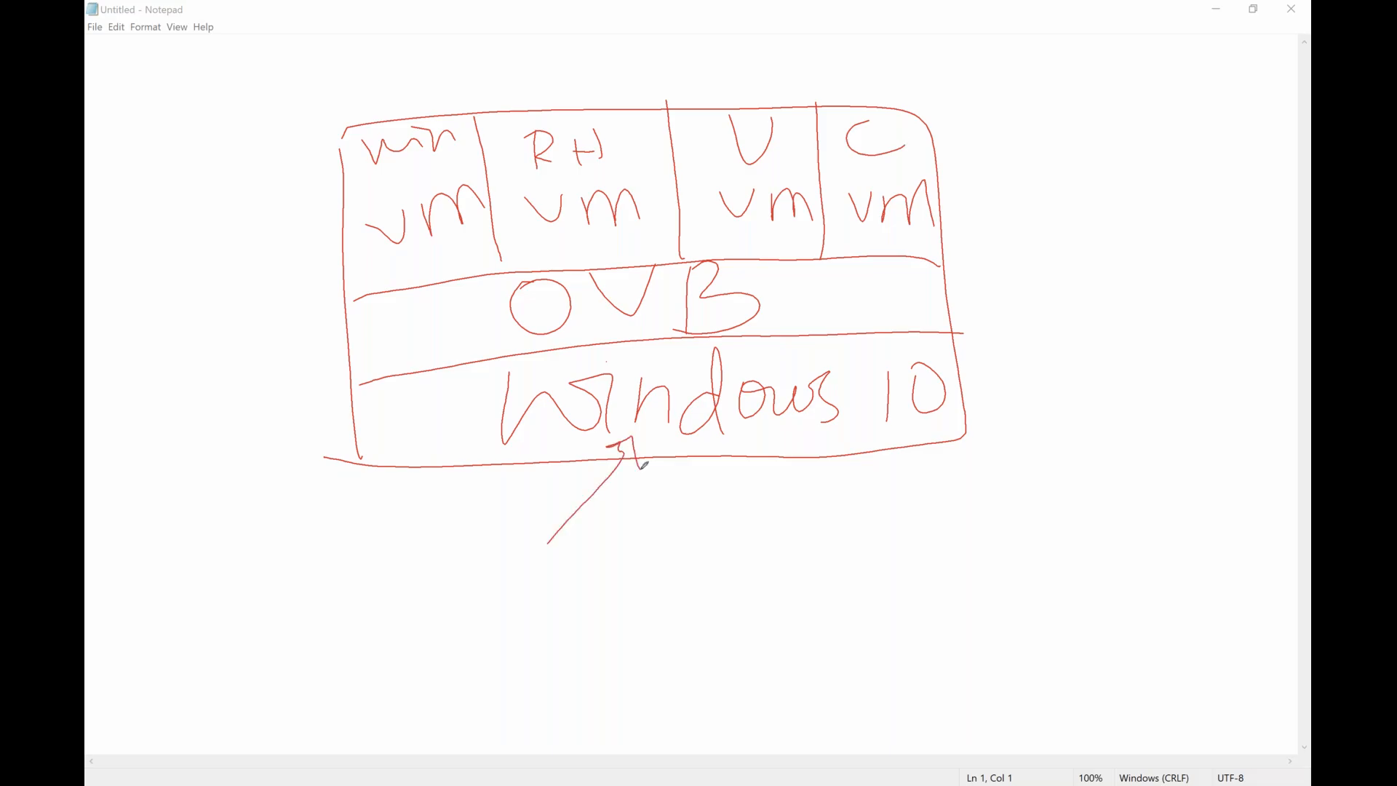
left_click_drag(463, 324, 515, 294)
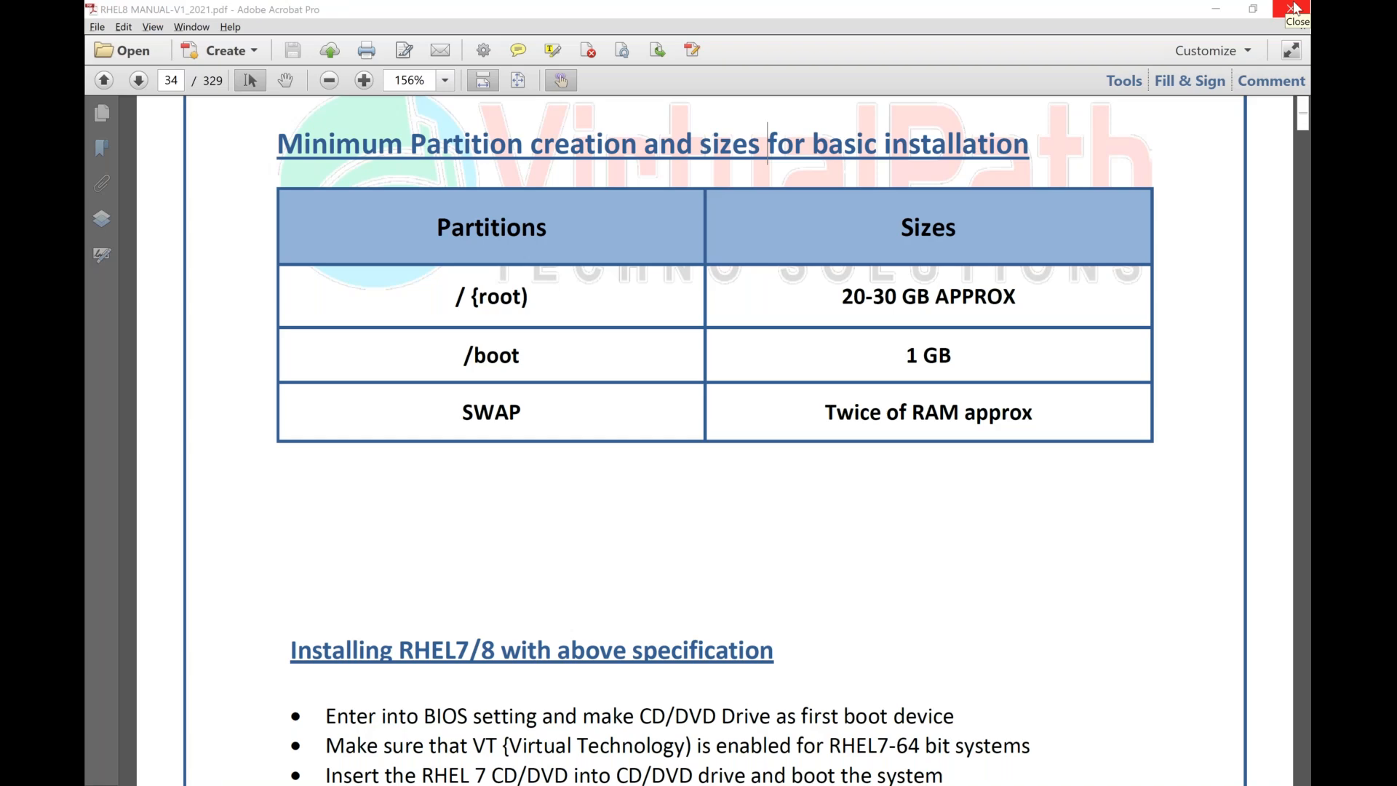
Open a new Notepad window over the RHEL8 manual and shift it slightly up and to the left.
key("super+r")
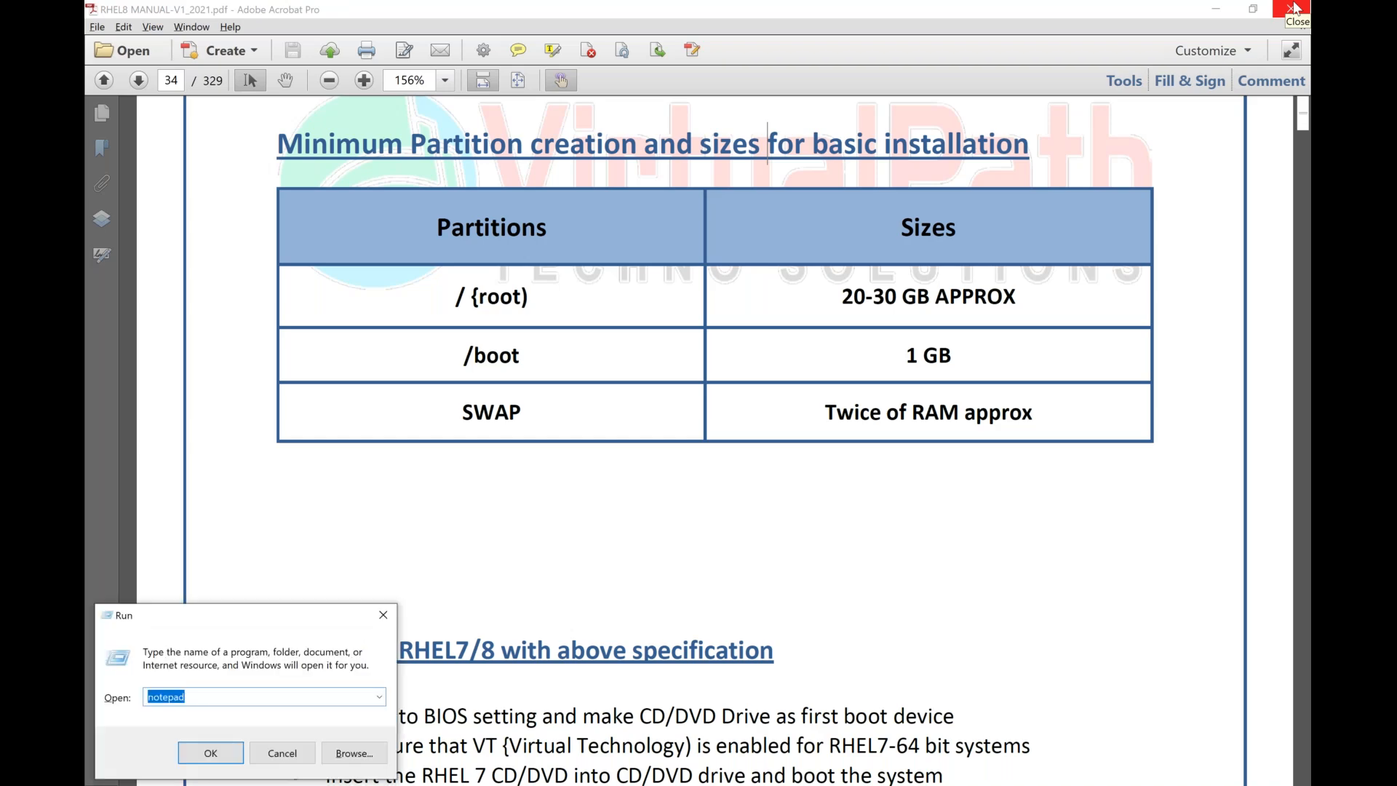
key("Return")
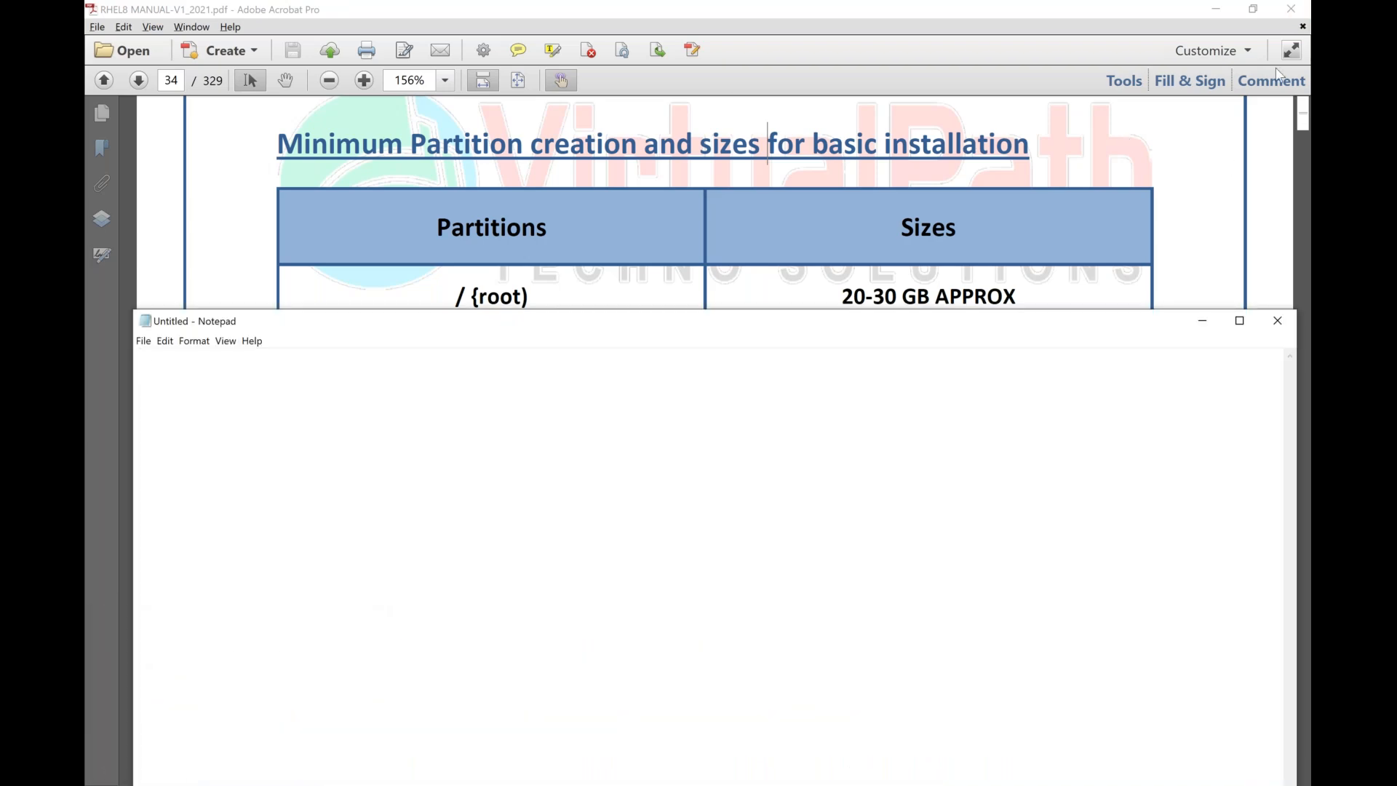
left_click_drag(638, 331, 595, 314)
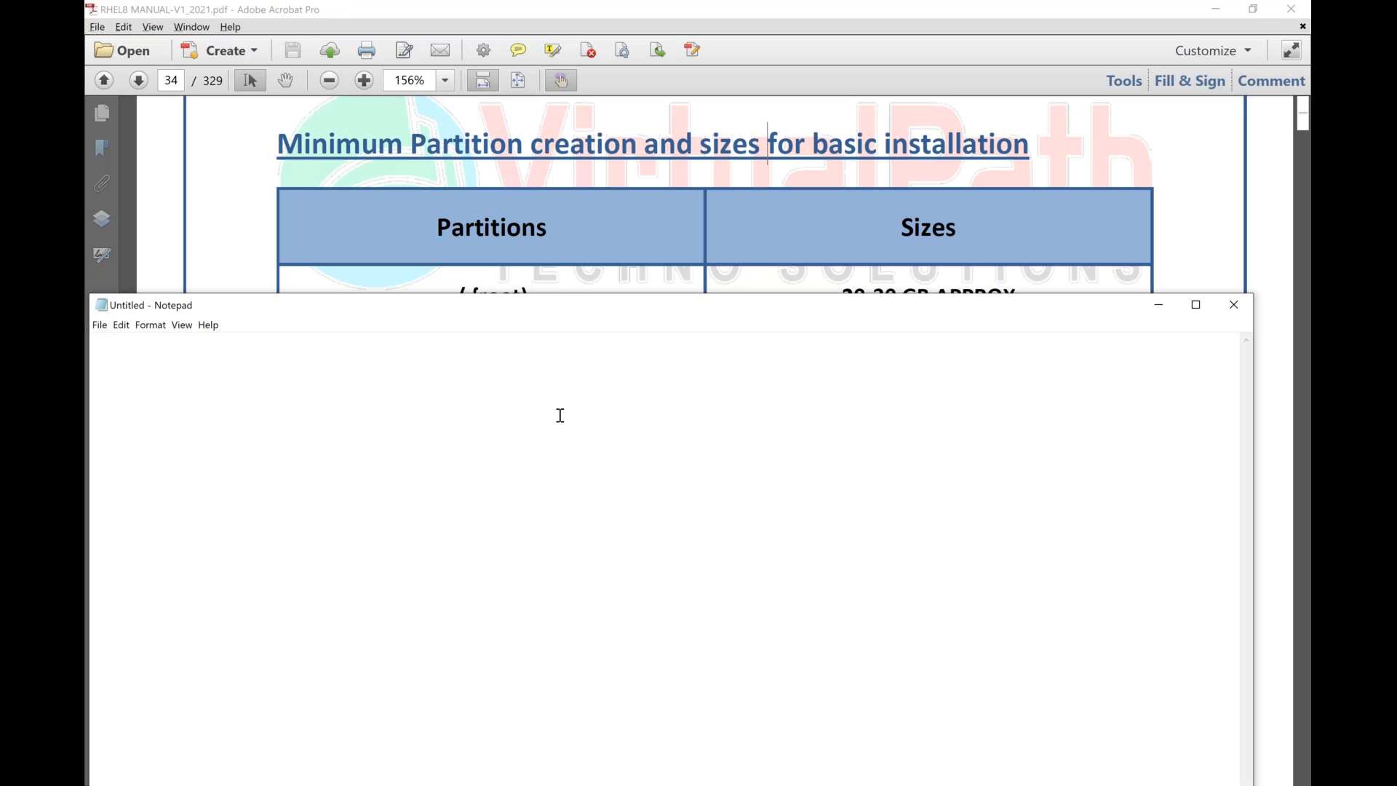
Write the first requirement line in the blank note: "laptop/desktop --> 64 bit os".
type("laptop/")
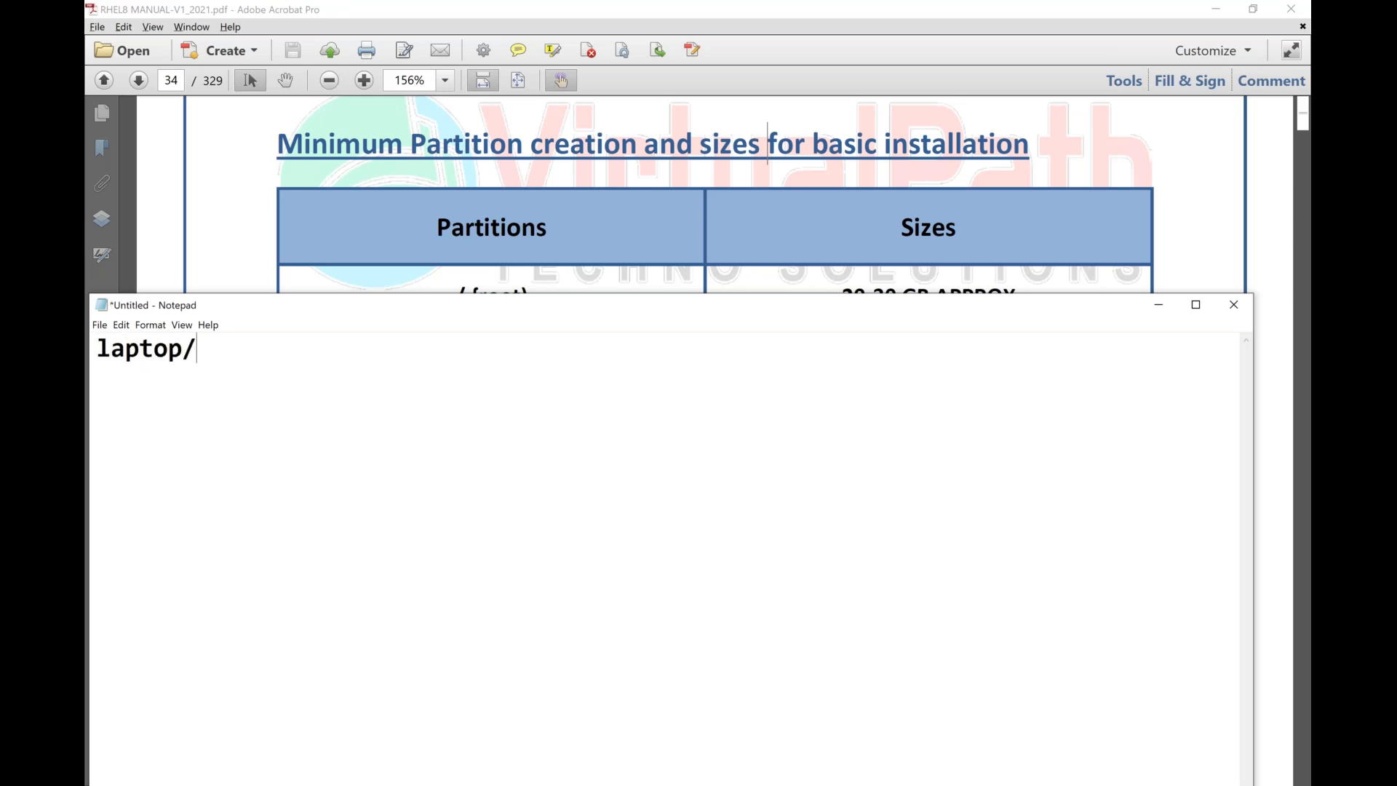
type("desktop ")
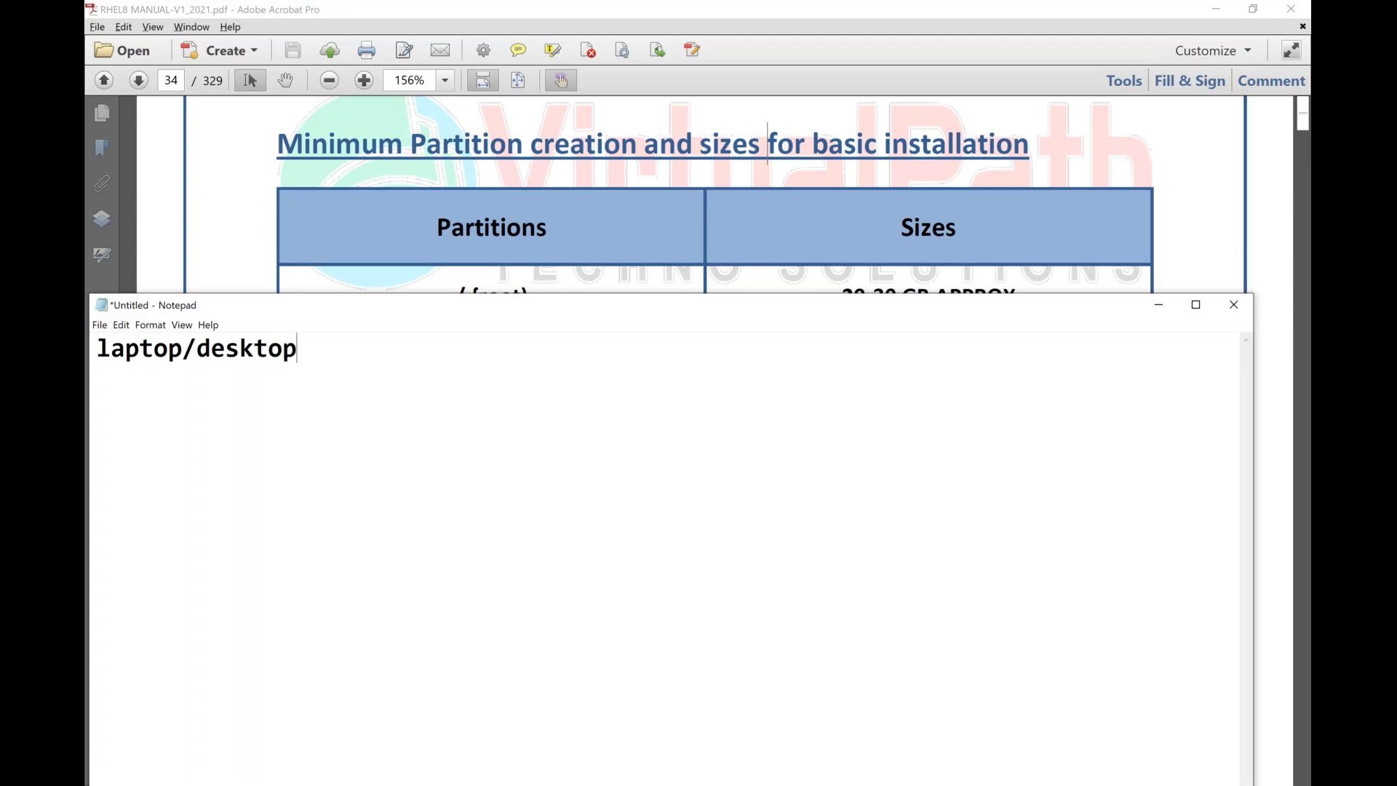
type("--> 64 bit")
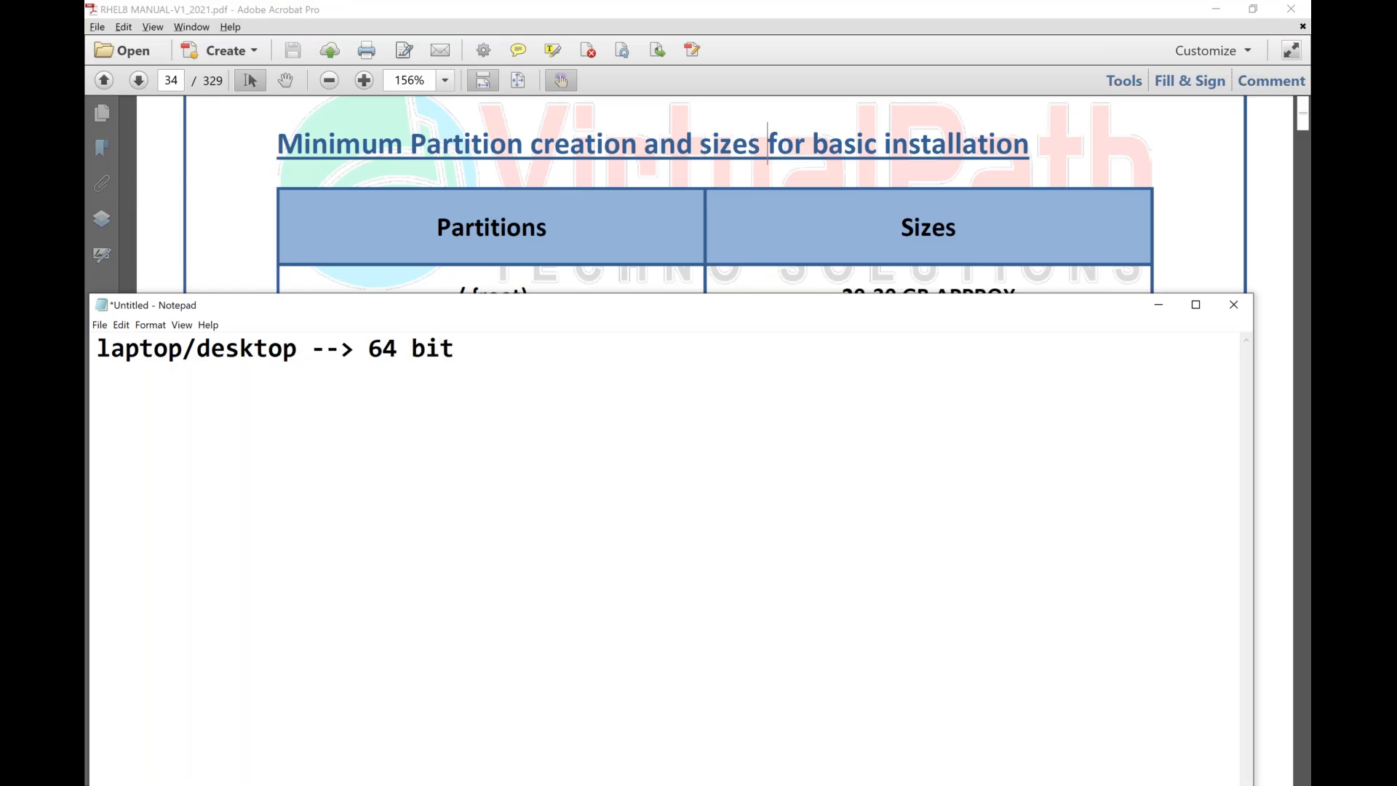
type(" os")
Add a second line to the note reading "virtualization --> enabled (BIOS/UEFI)".
key("Return")
type("virtuali")
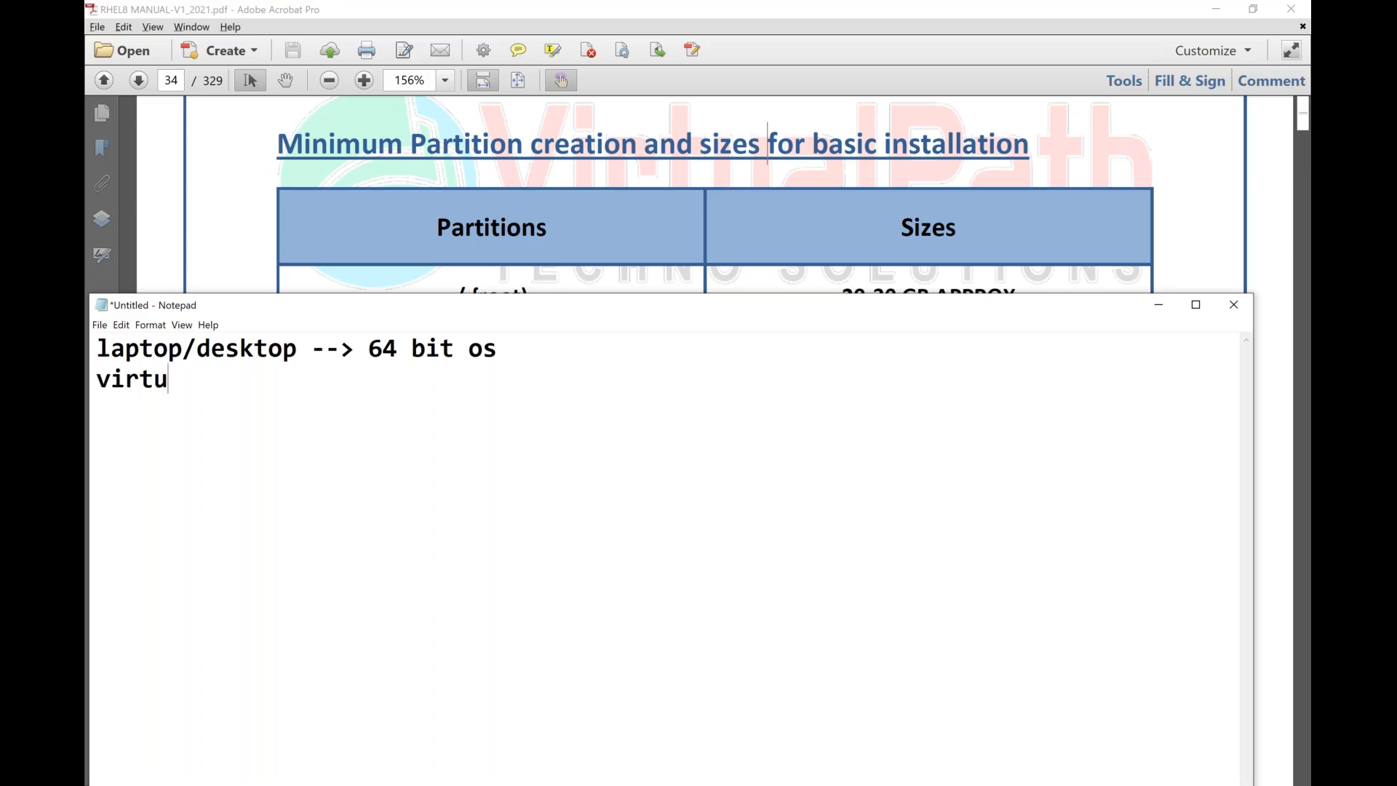
type("io")
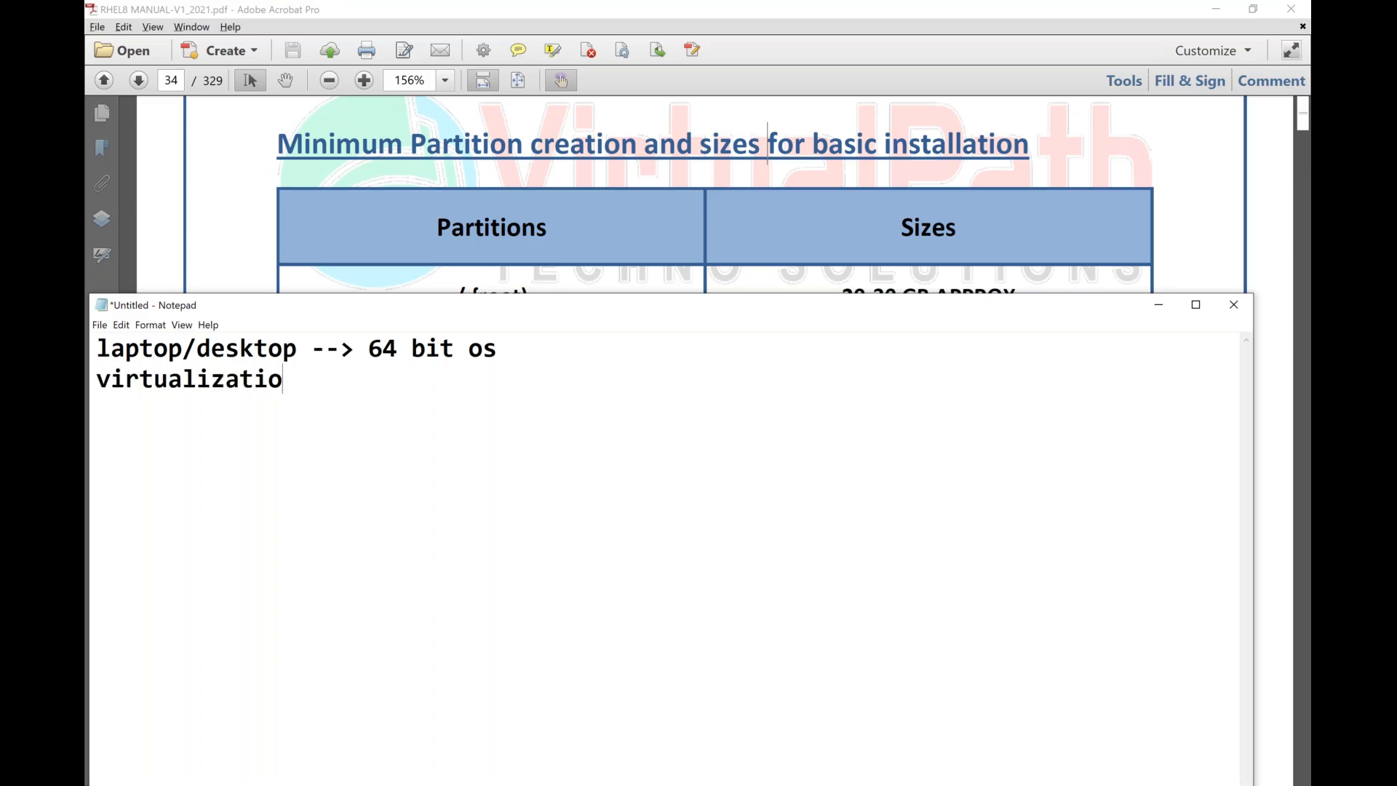
type("n --> enabled (BIO")
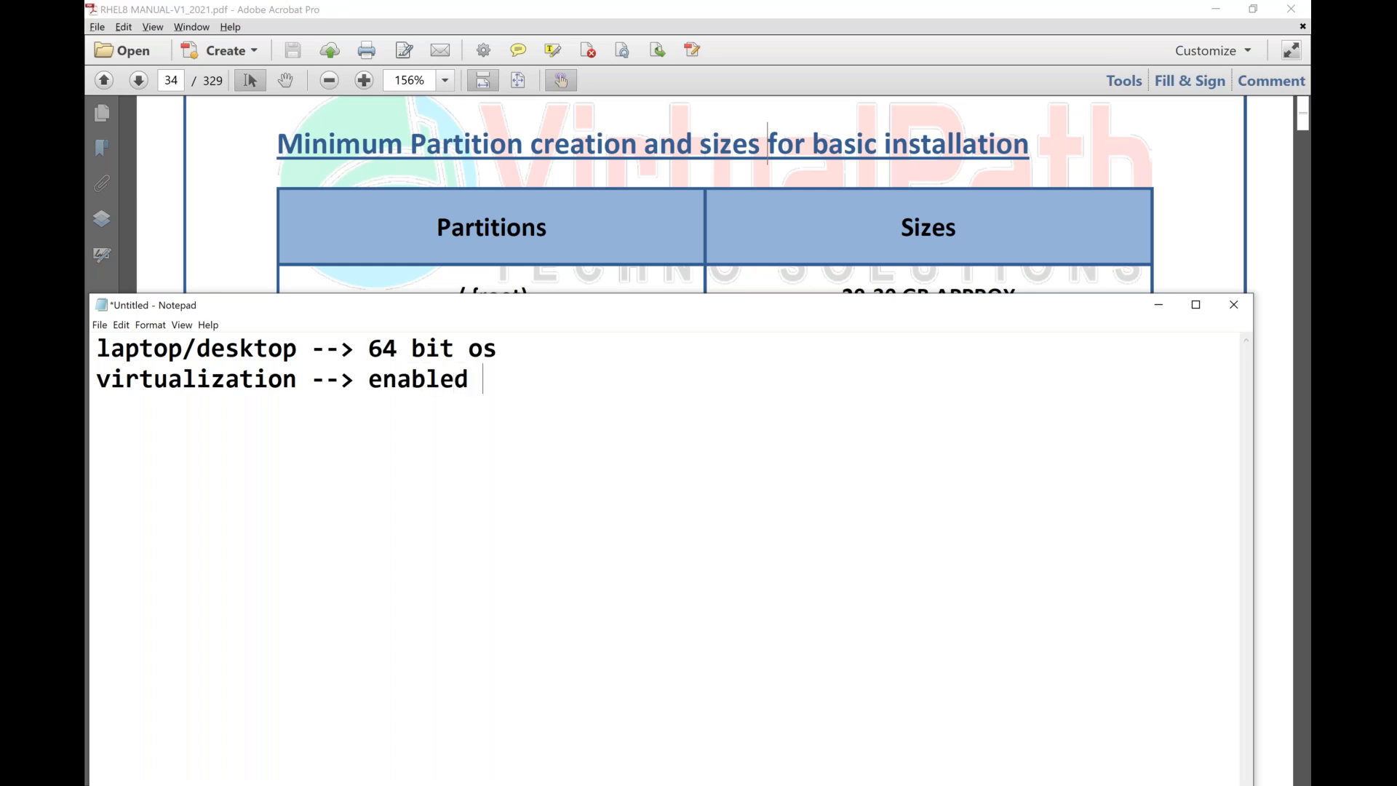
type("S/")
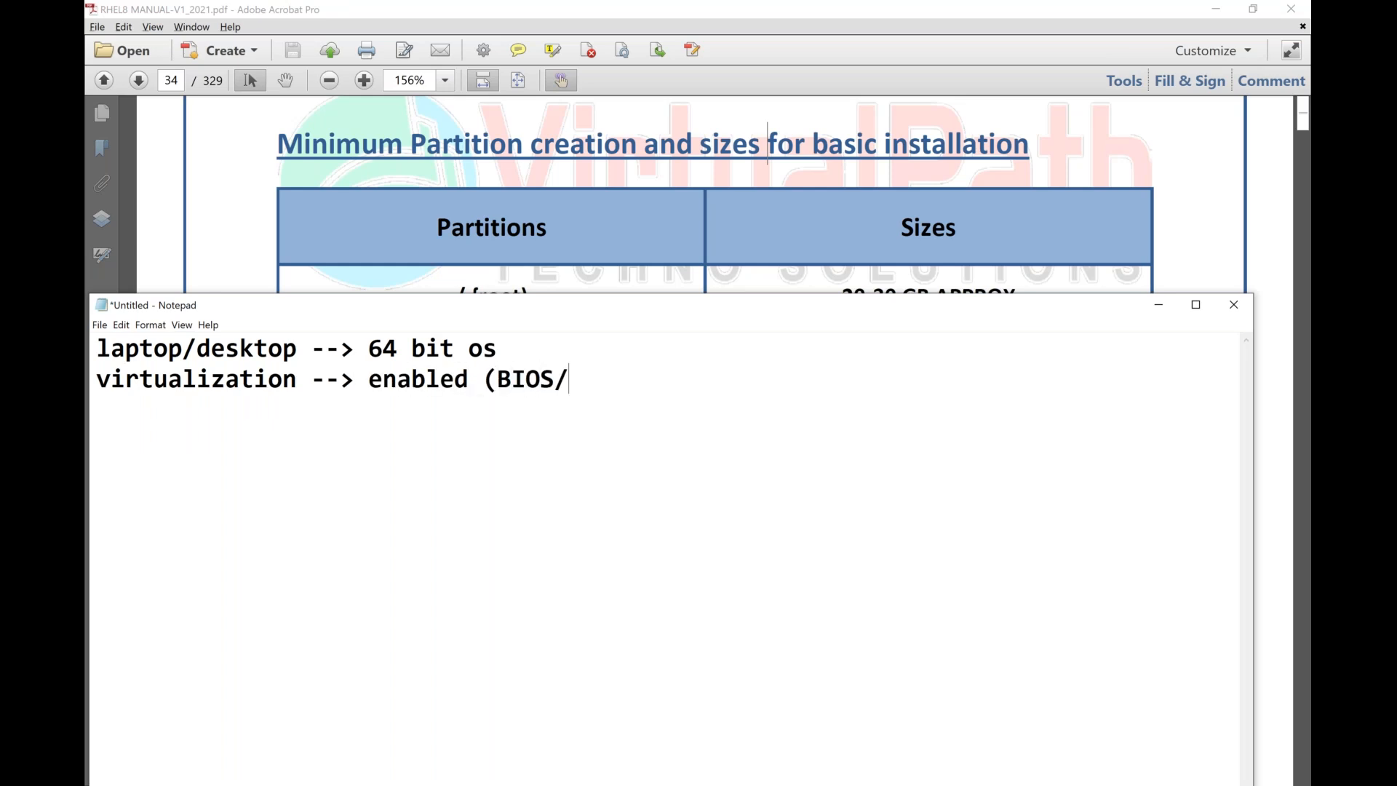
type("UEFI)")
Open this PC's properties through File Explorer, highlight the system type and installed RAM to examine them, and close the About page.
key("super+r")
key("Return")
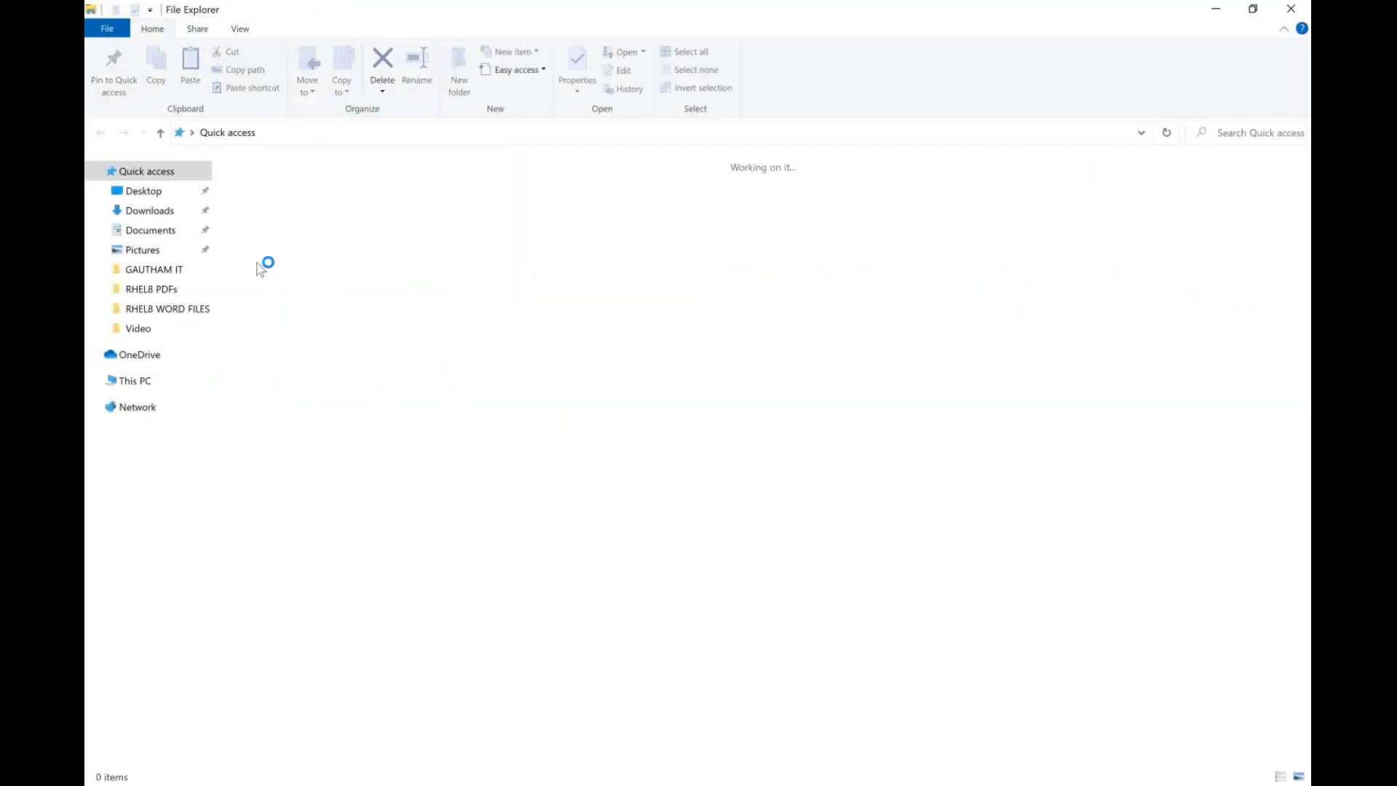
right_click(89, 375)
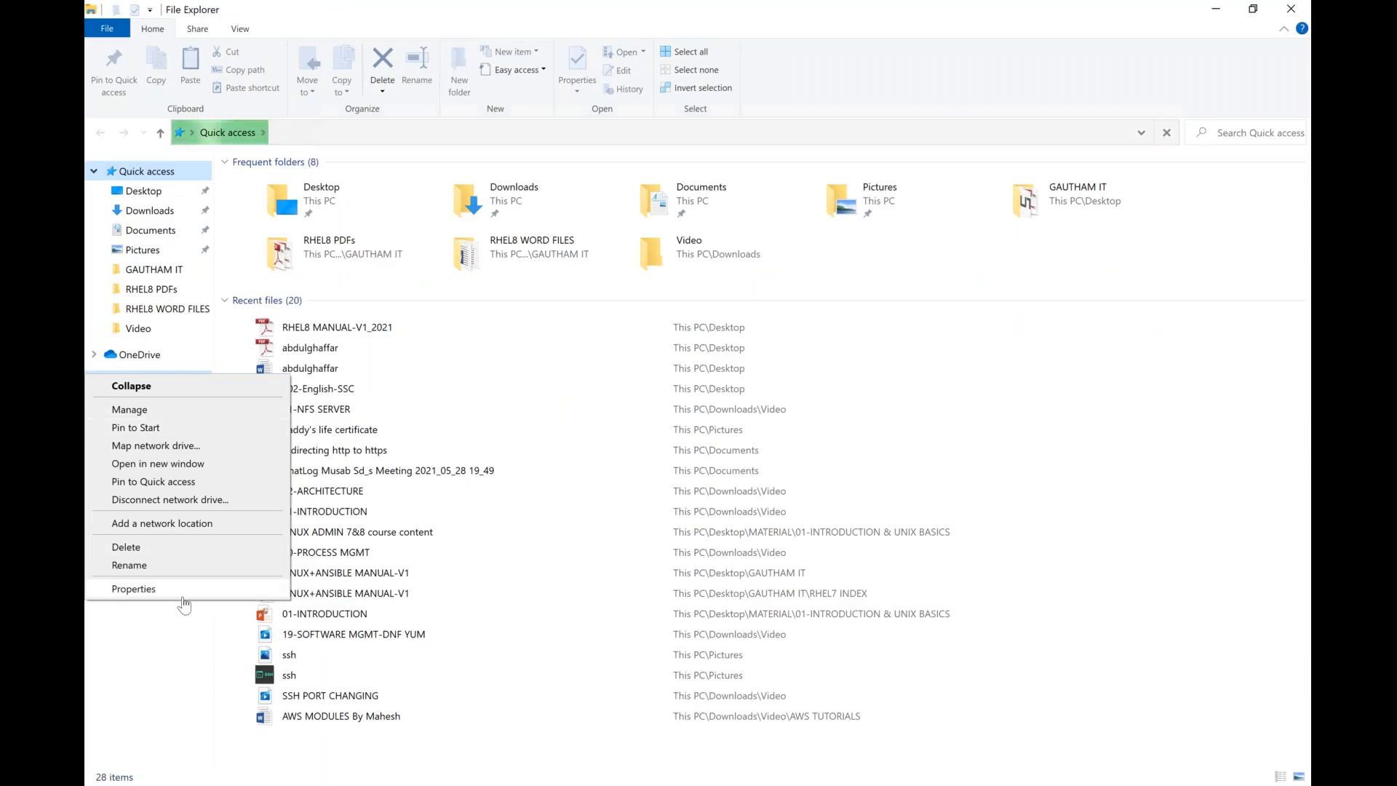
left_click(1291, 9)
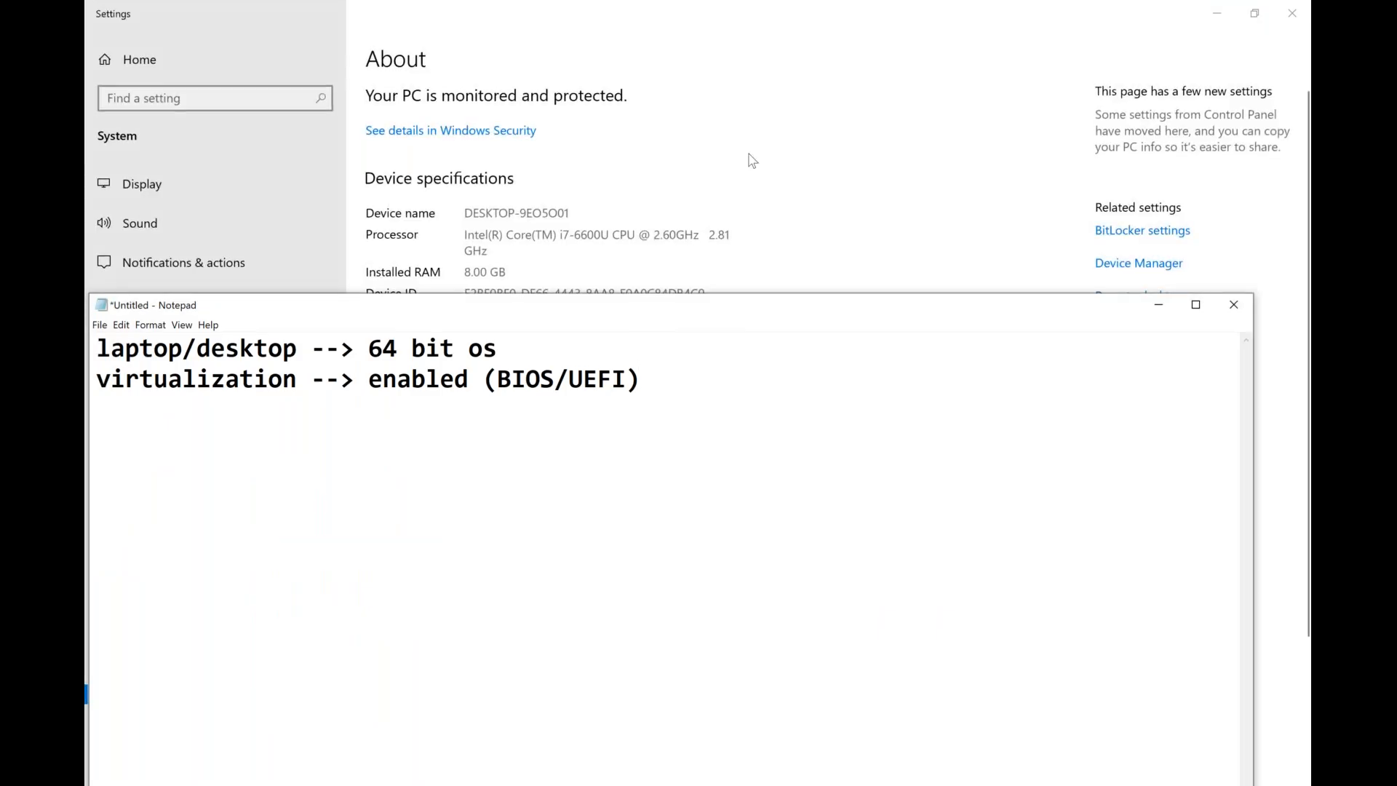
left_click(752, 160)
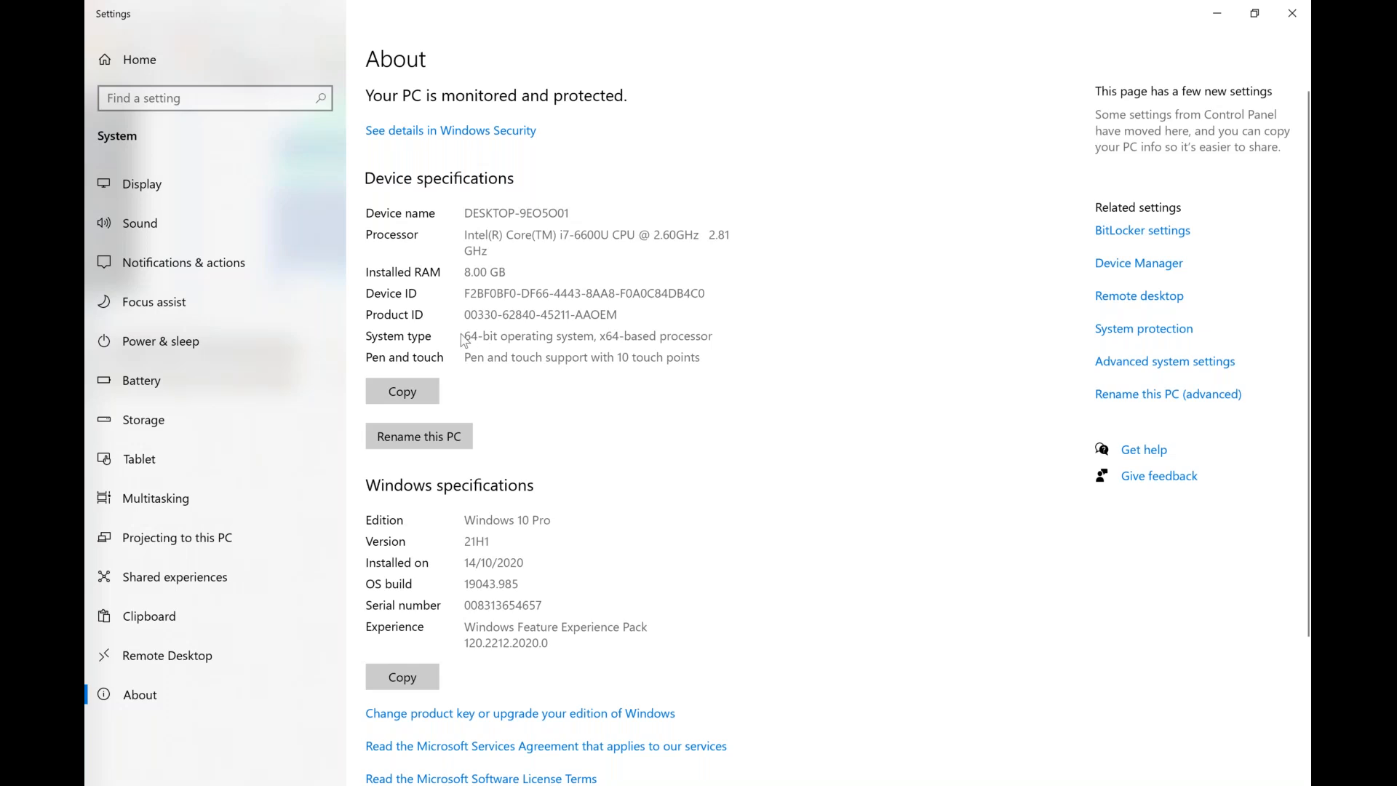
left_click_drag(468, 339, 717, 337)
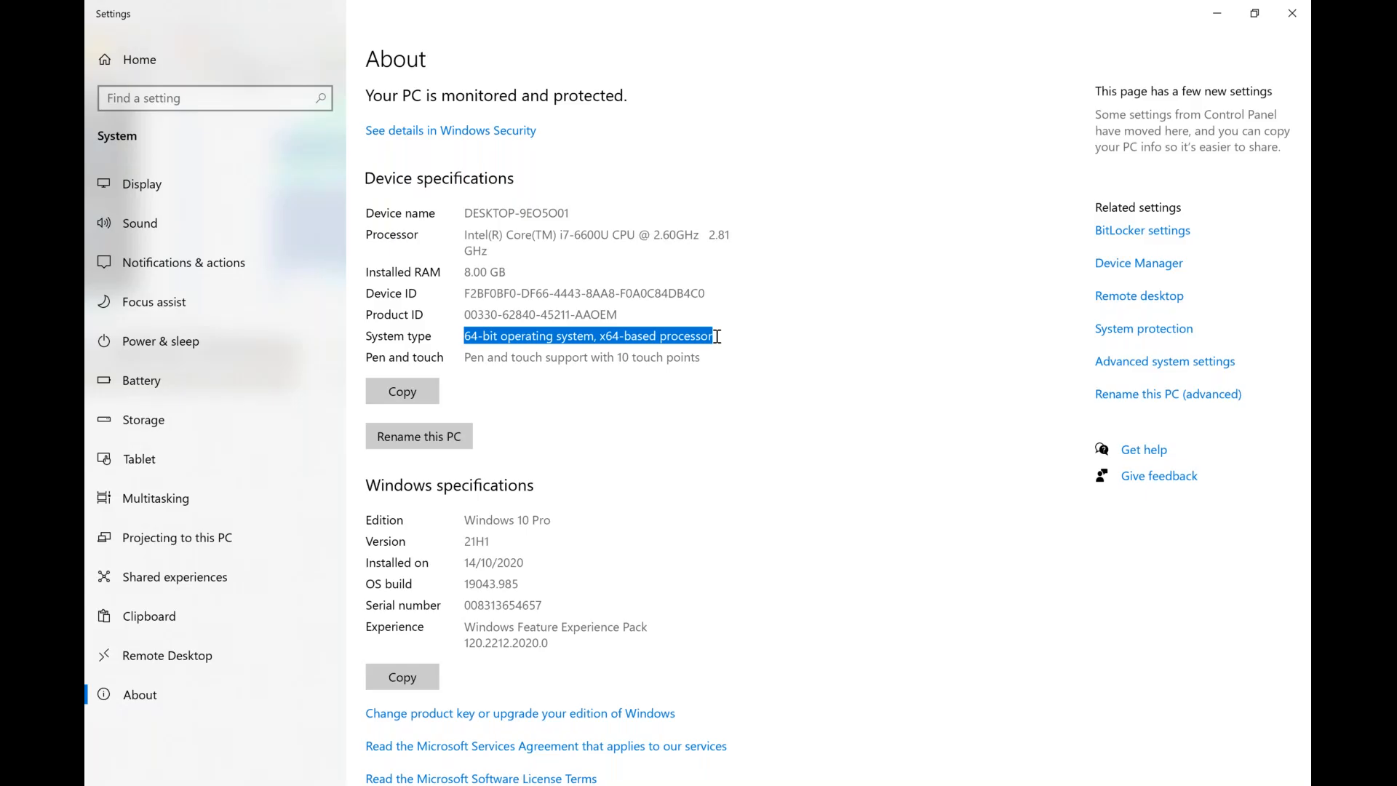
left_click_drag(472, 272, 485, 273)
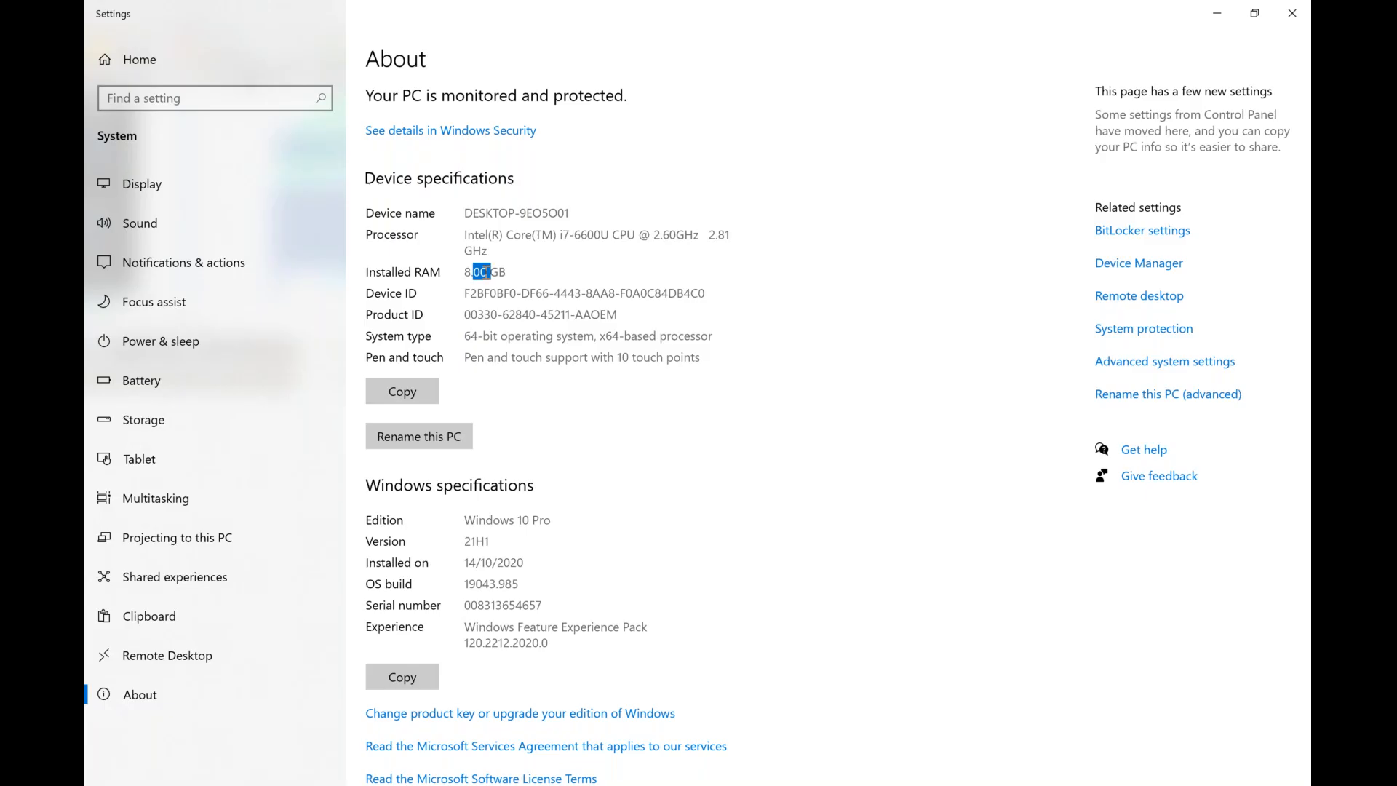
left_click(1302, 11)
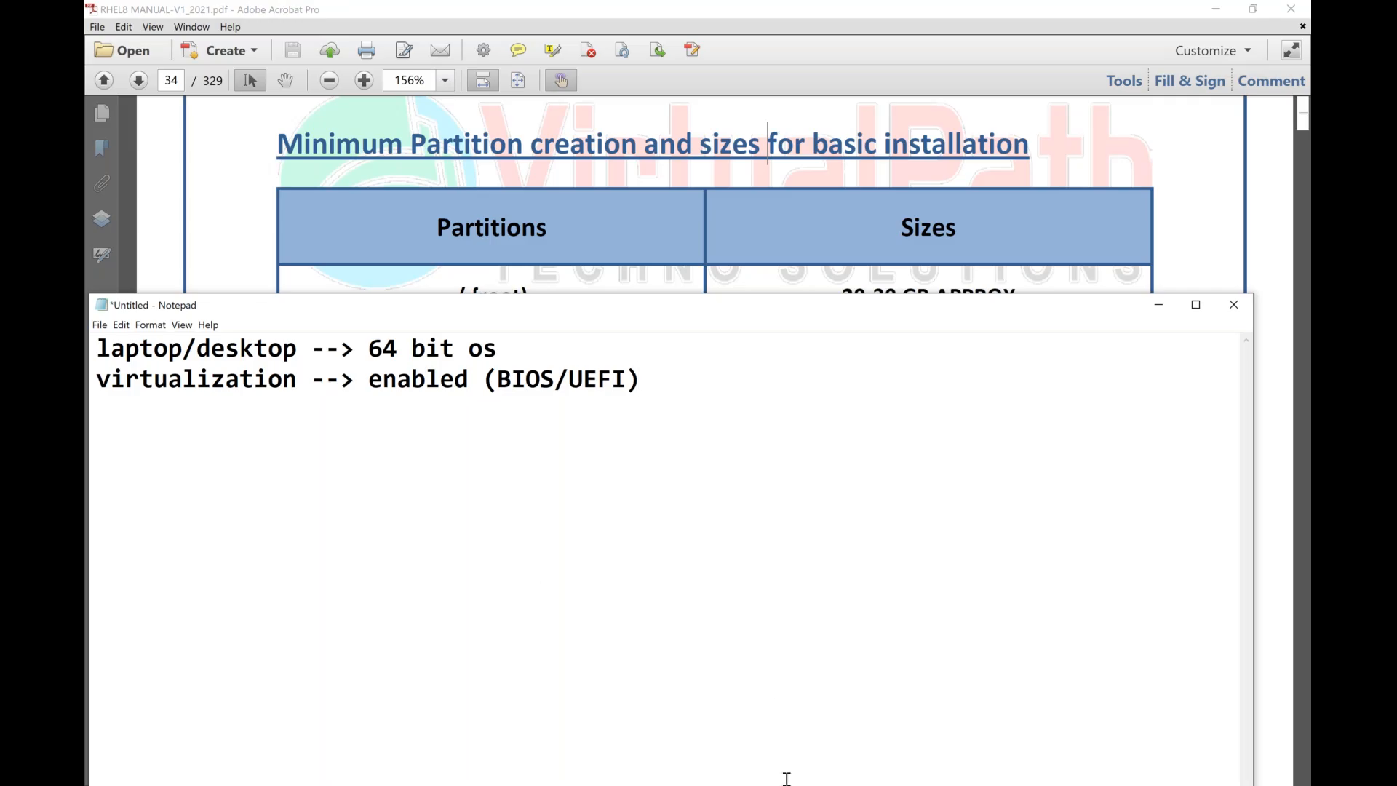
Open Task Manager and show the CPU performance details.
right_click(994, 785)
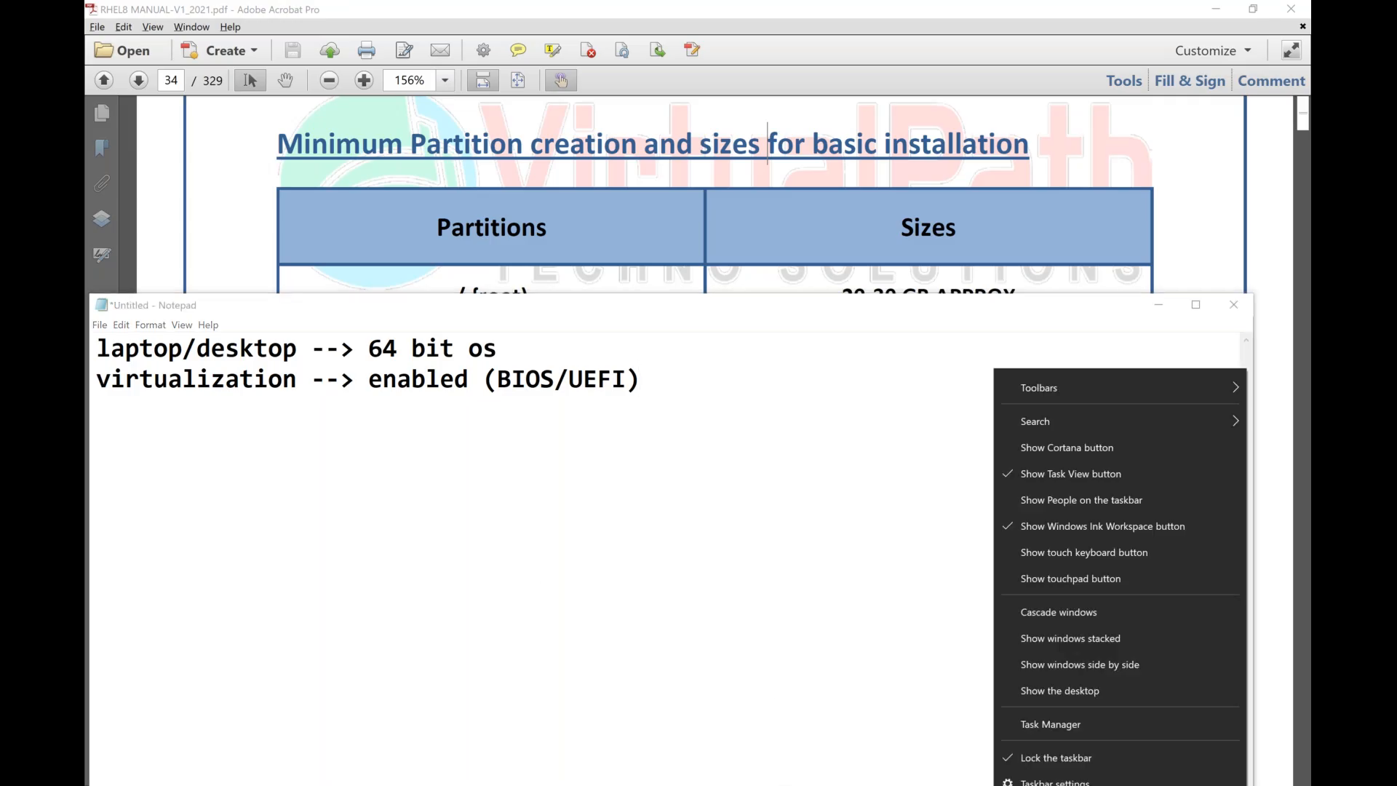
left_click(1068, 724)
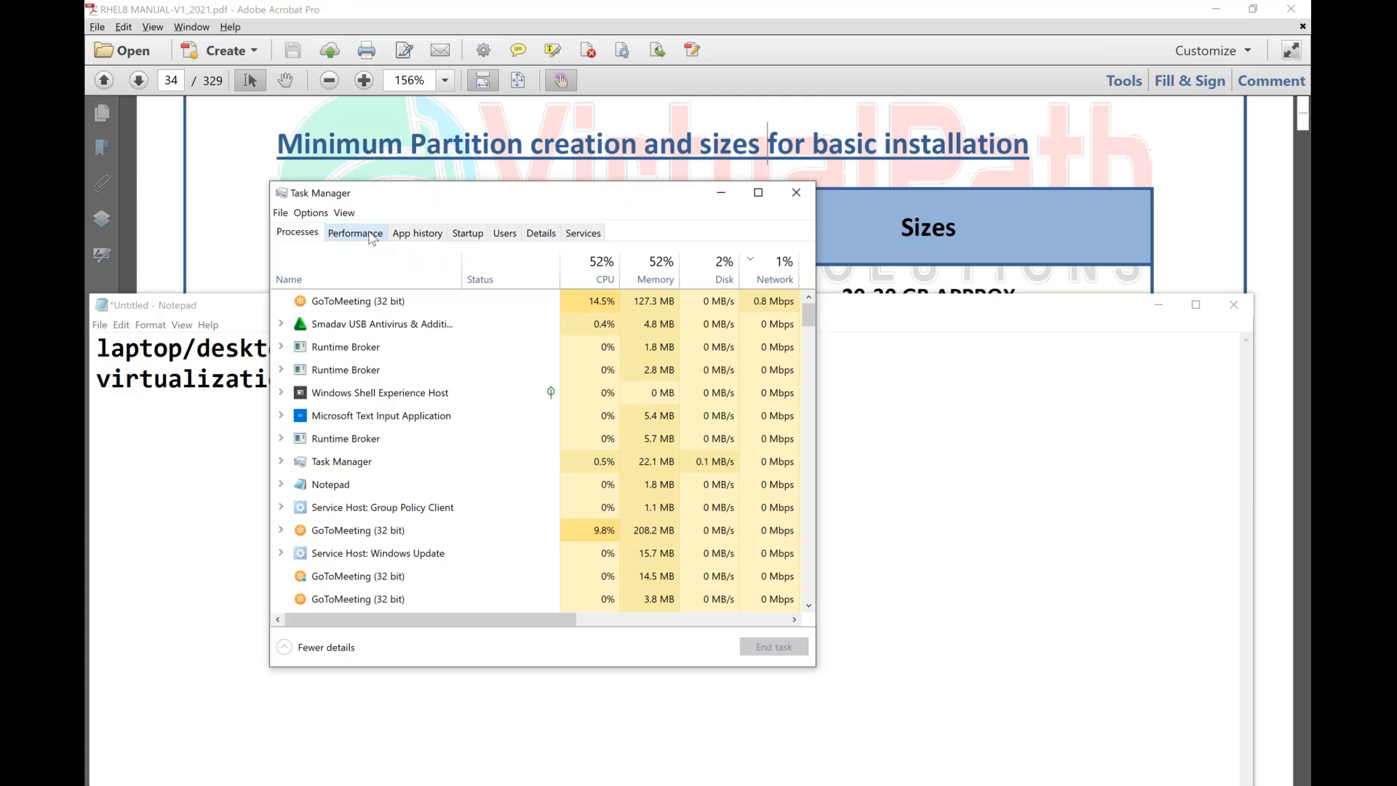
left_click(370, 237)
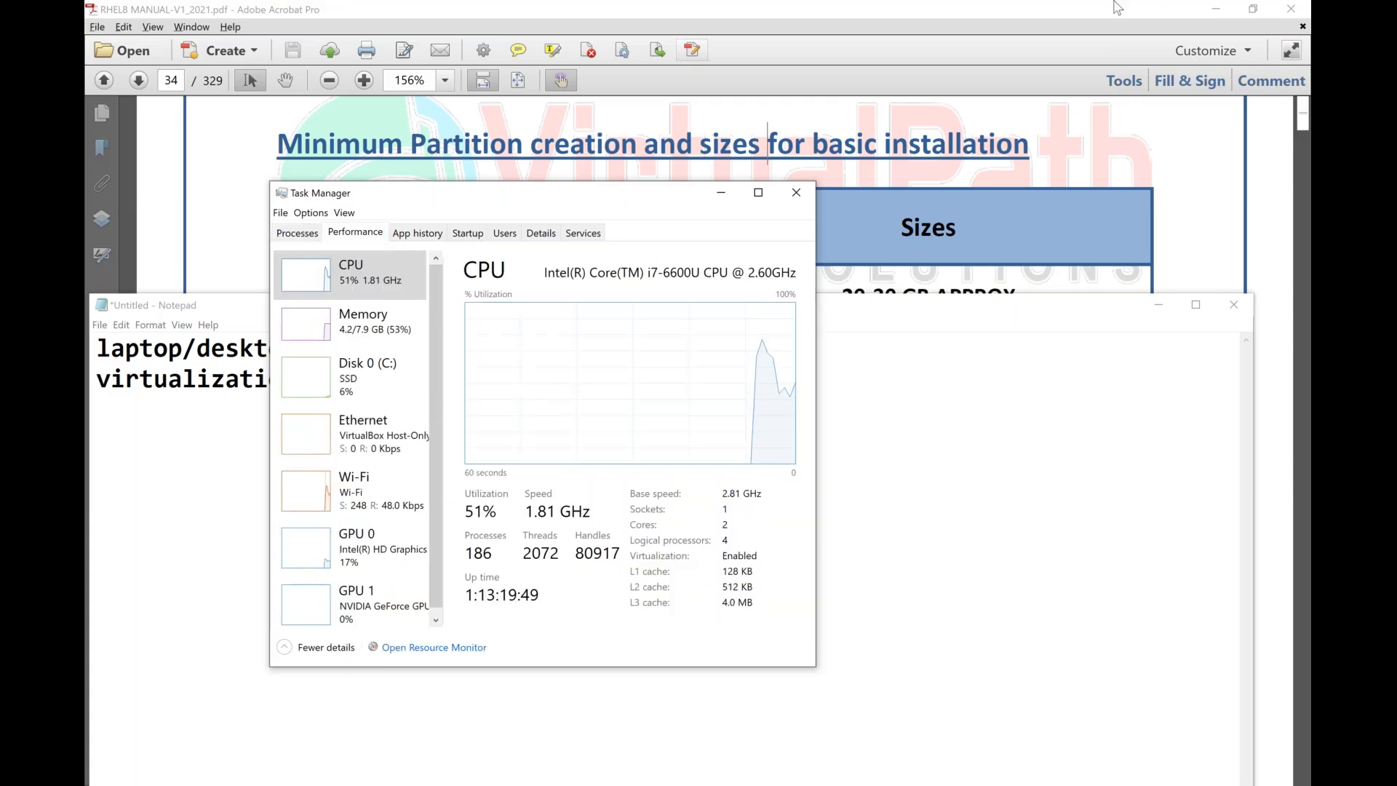
Circle the Virtualization entry in the CPU details with a freehand red outline, and close Task Manager.
left_click(869, 10)
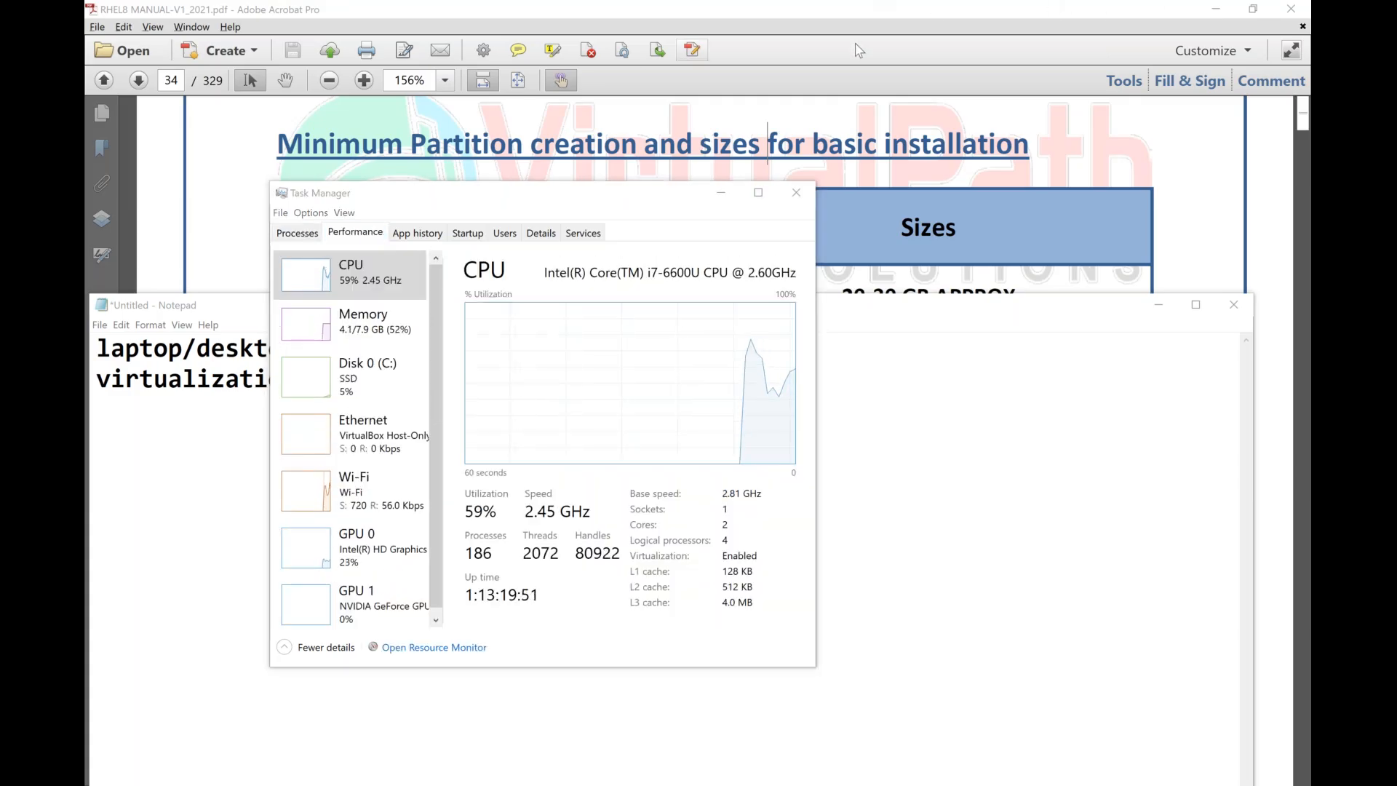
left_click(855, 45)
mouse_move(613, 532)
left_mouse_down()
mouse_move(609, 572)
mouse_move(732, 570)
left_mouse_up()
left_click_drag(611, 537, 606, 536)
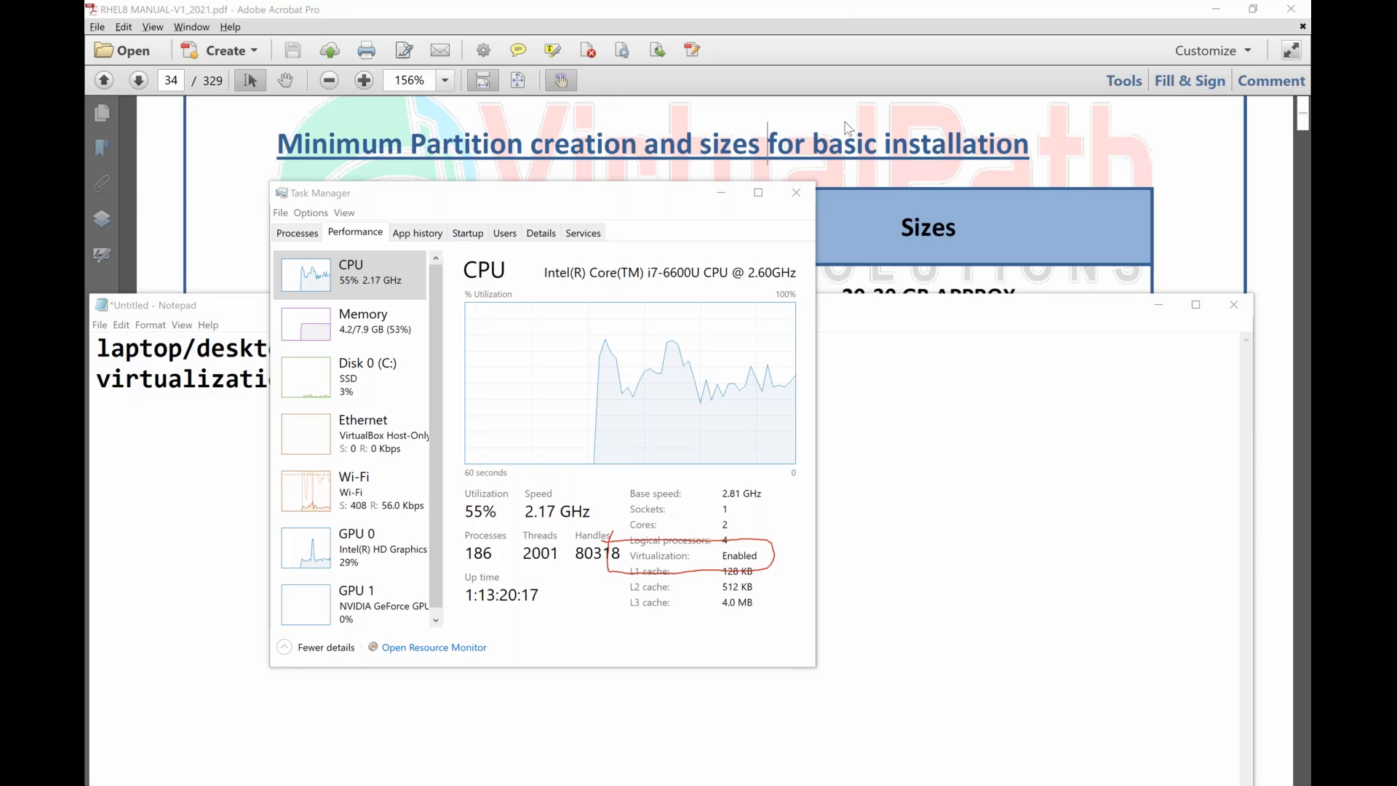
left_click(795, 192)
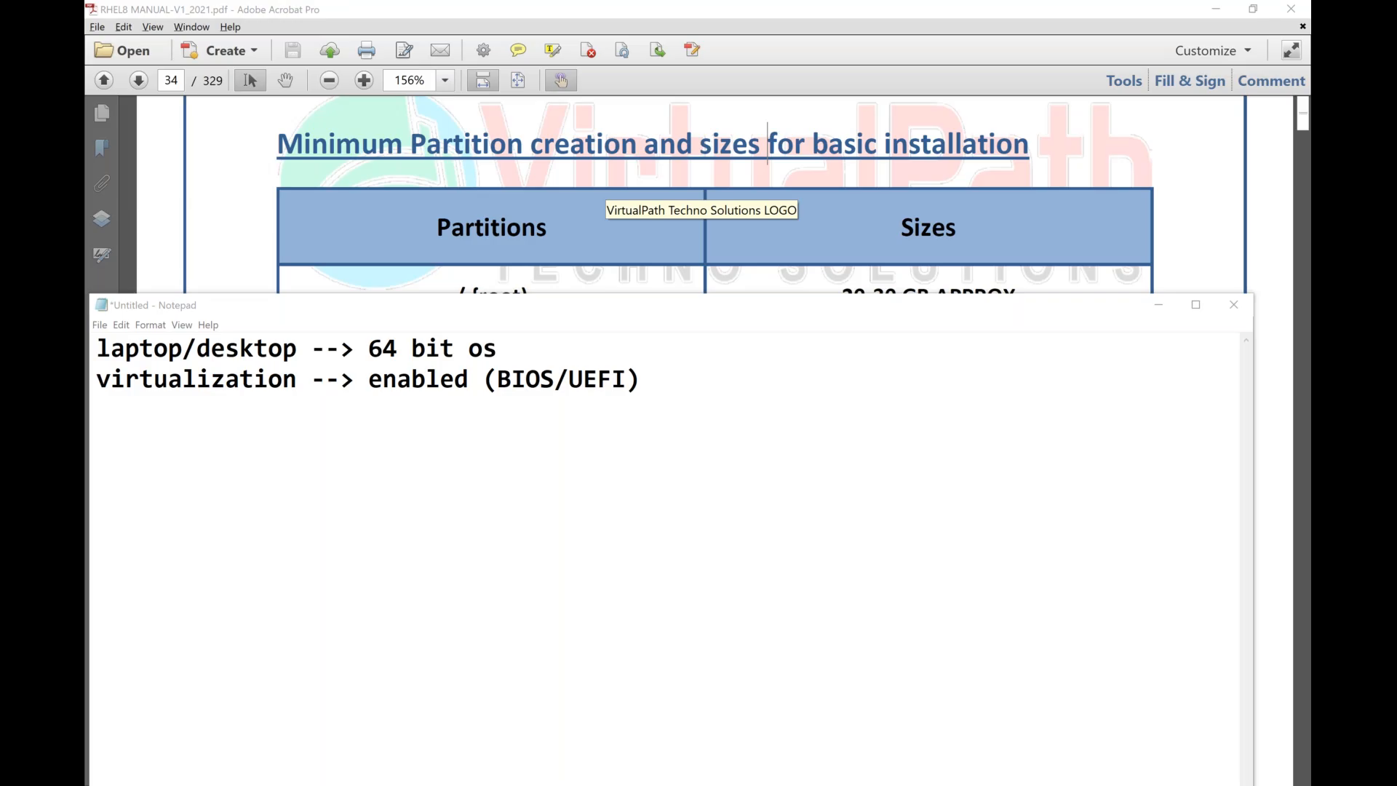
Open System Information, circle the System Model value with a freehand yellow outline to examine it, and close the window.
key("super")
type("info")
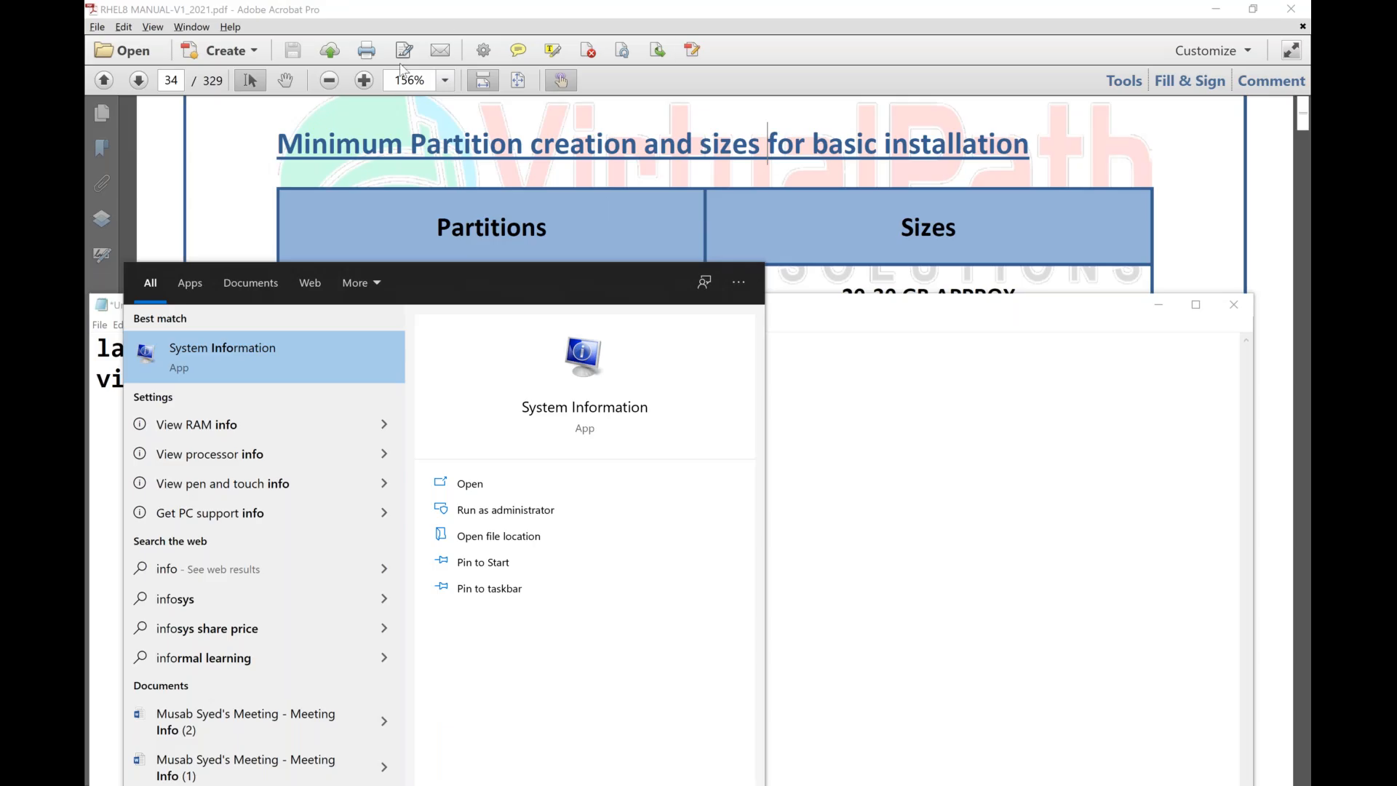
left_click(307, 347)
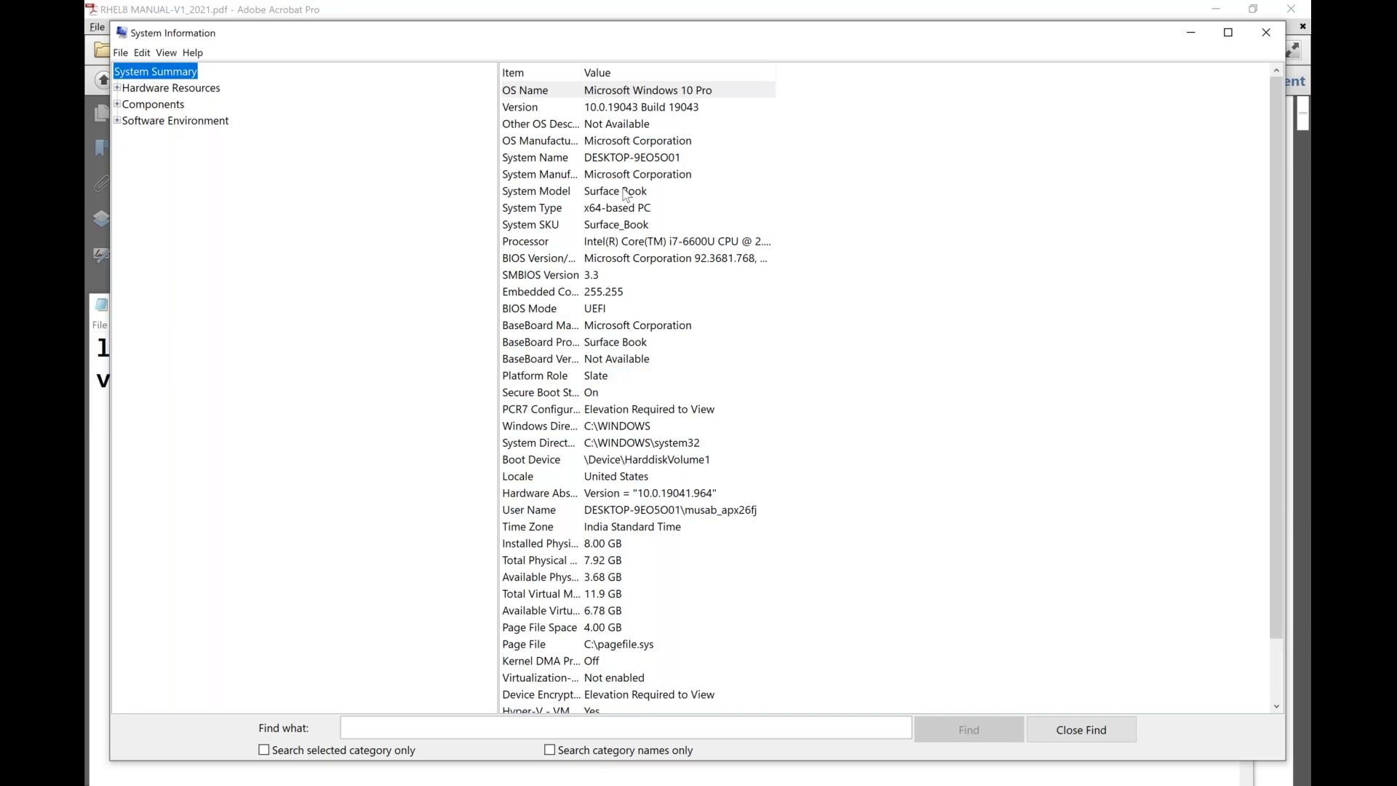
left_click(851, 1)
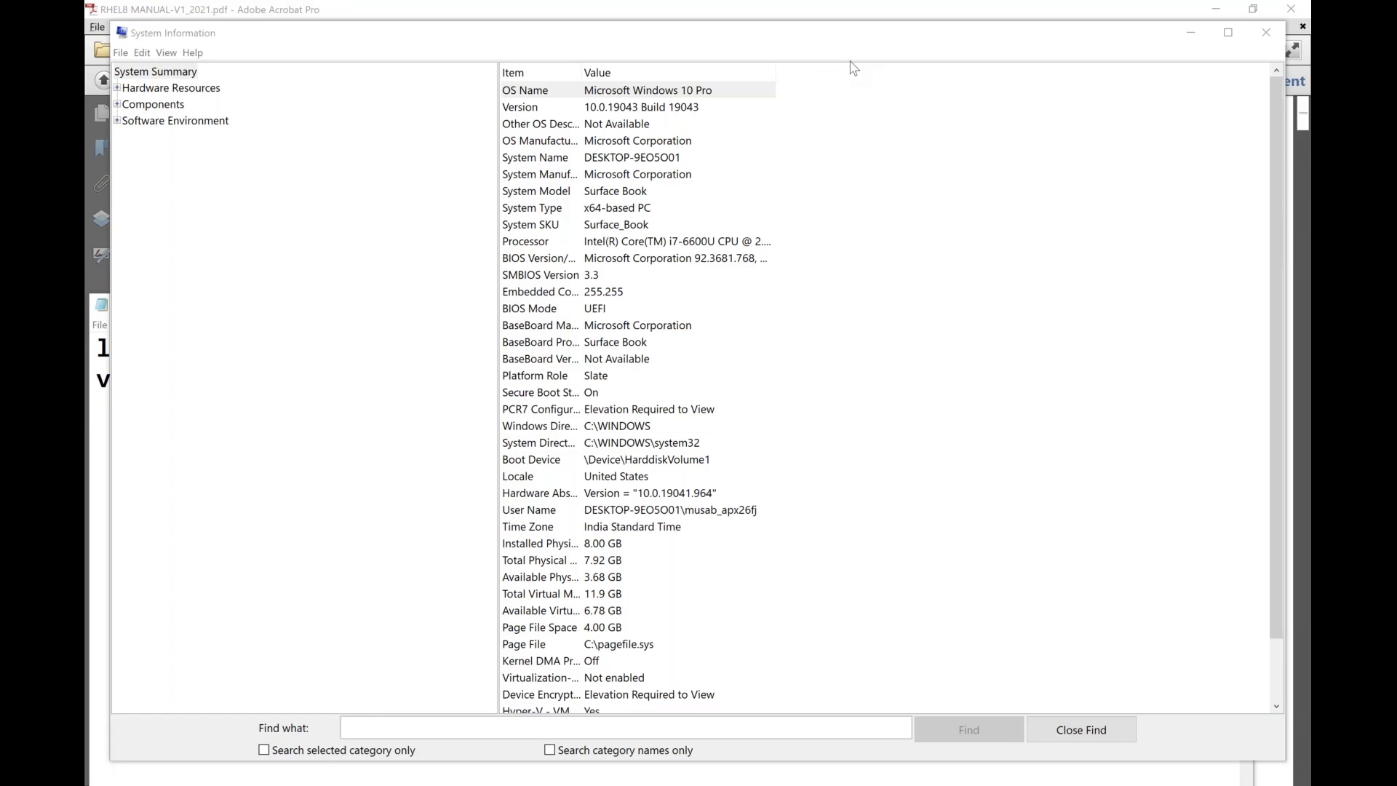
left_click_drag(662, 172, 678, 174)
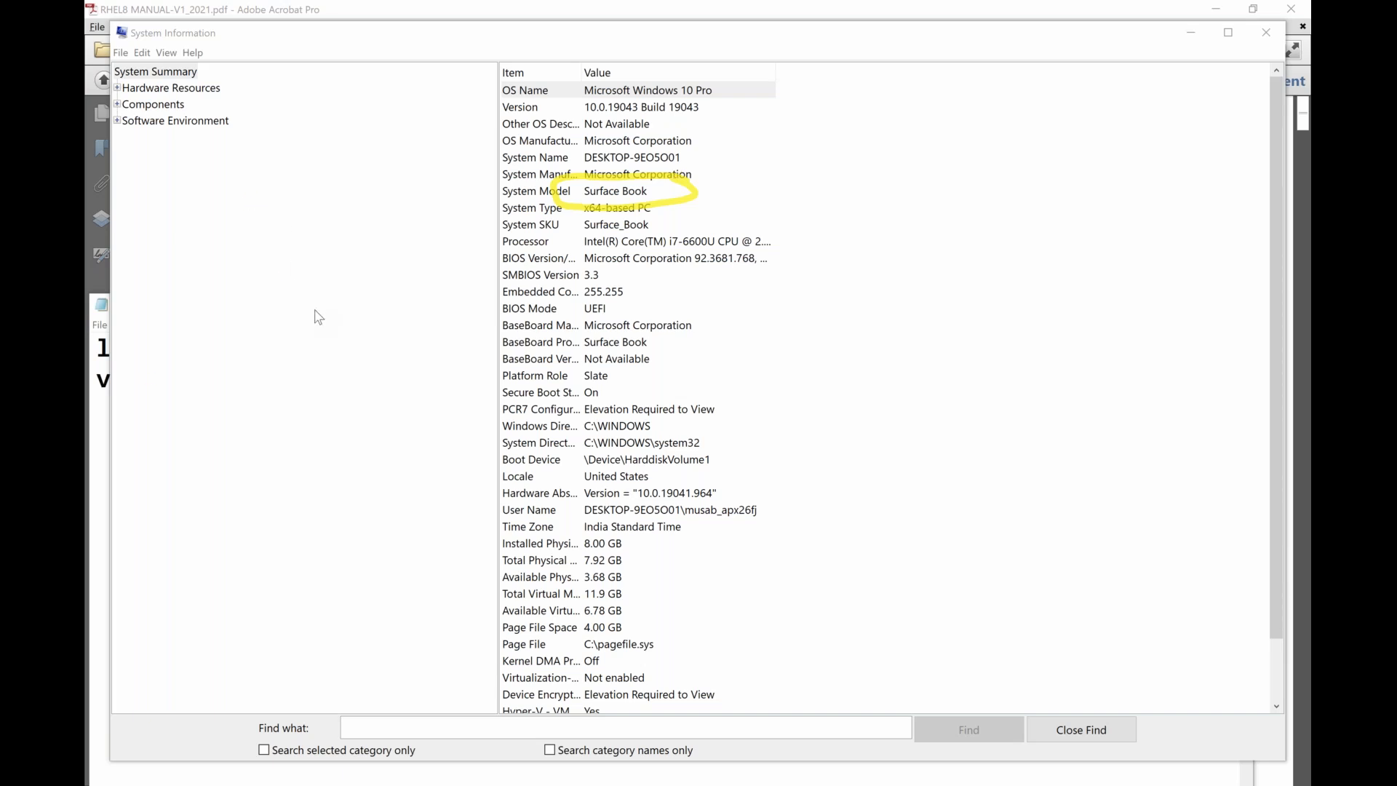
key("Escape")
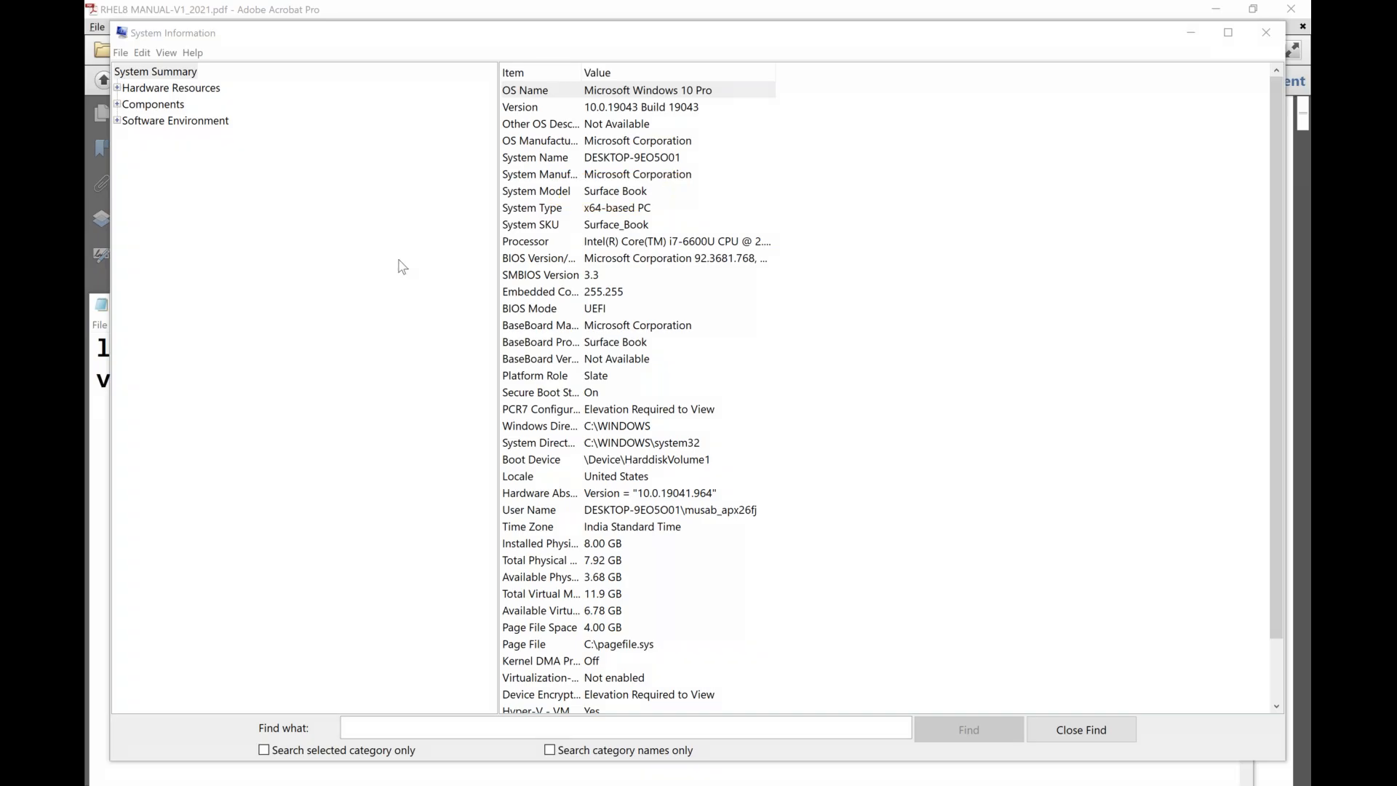
left_click(398, 260)
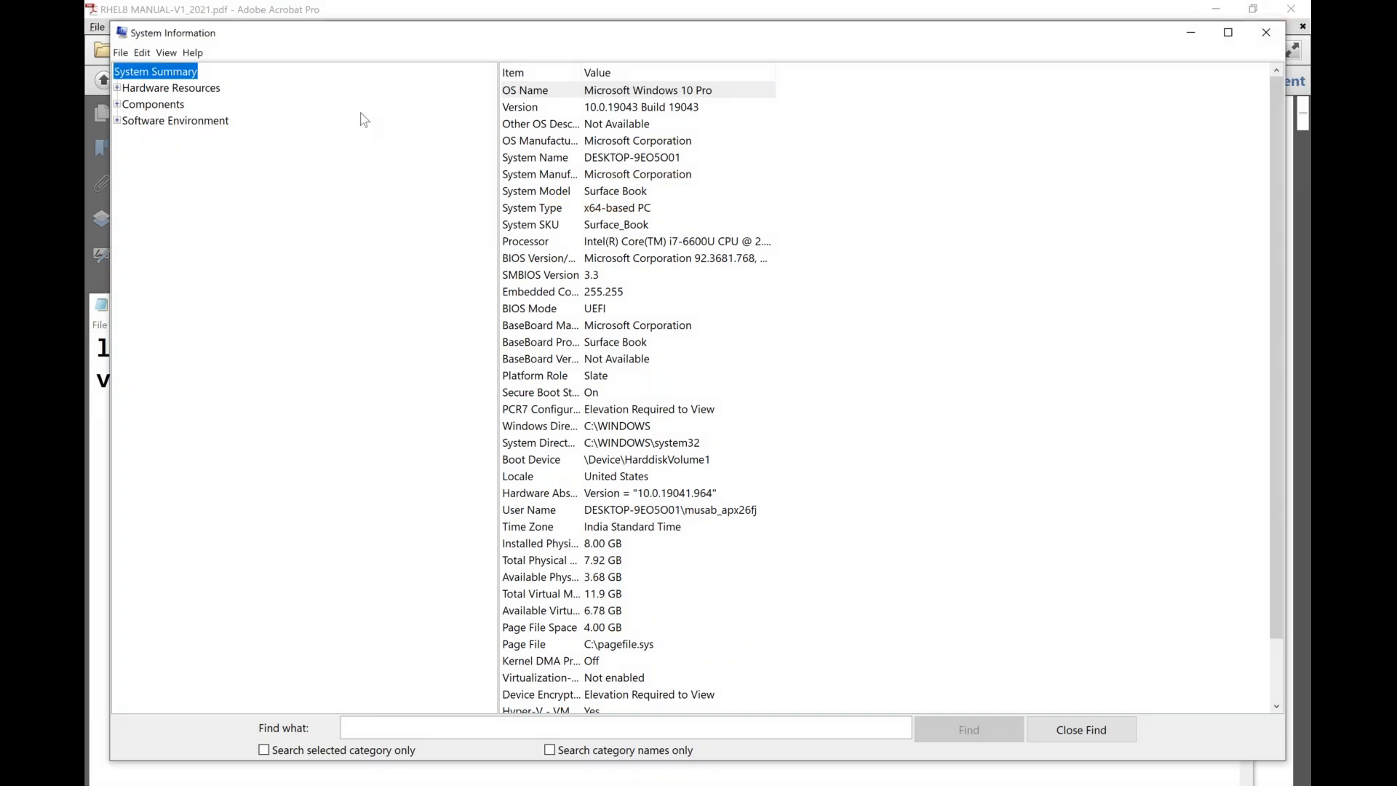
left_click(122, 37)
left_click(146, 134)
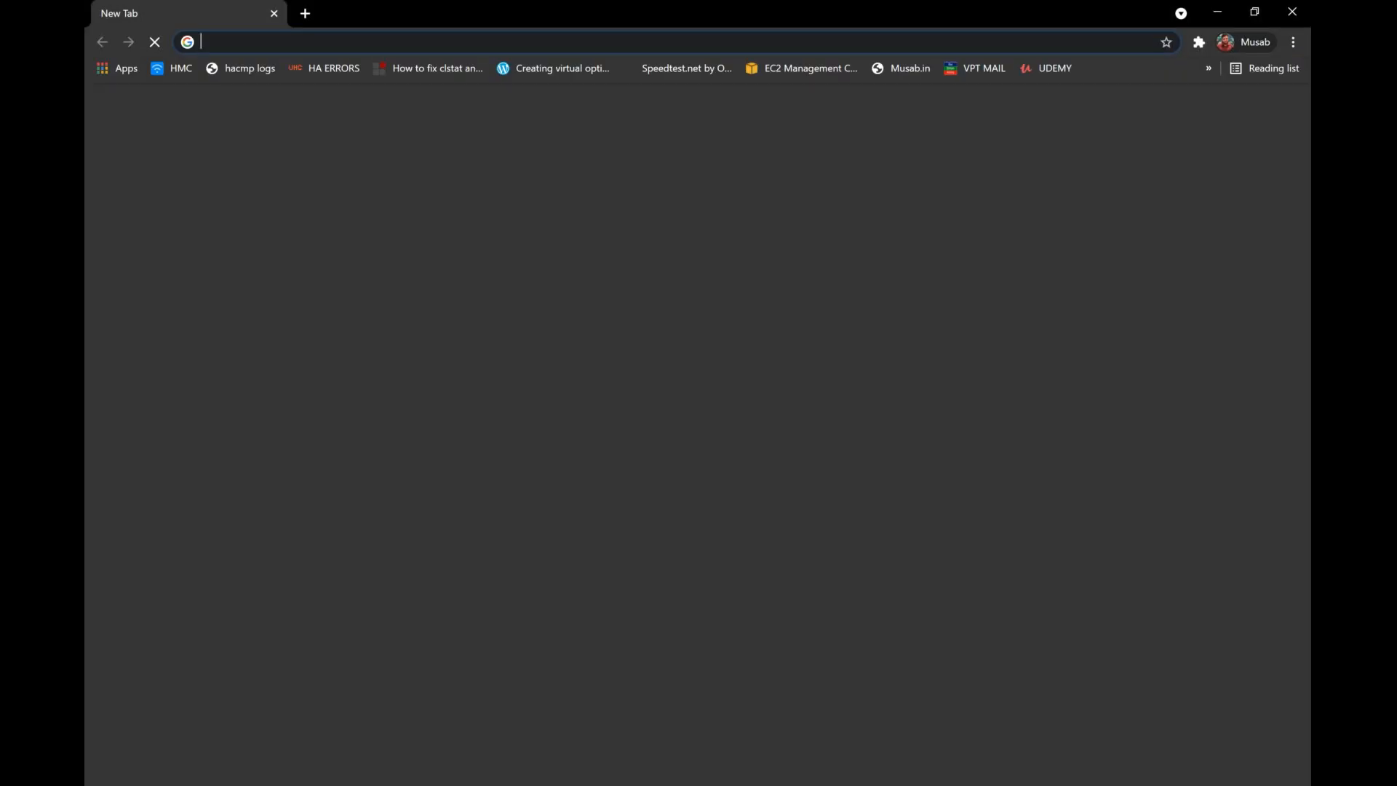
Search Google for "how to enable virtualization in bios lenovo g50" in a new Chrome tab.
type("how to enable")
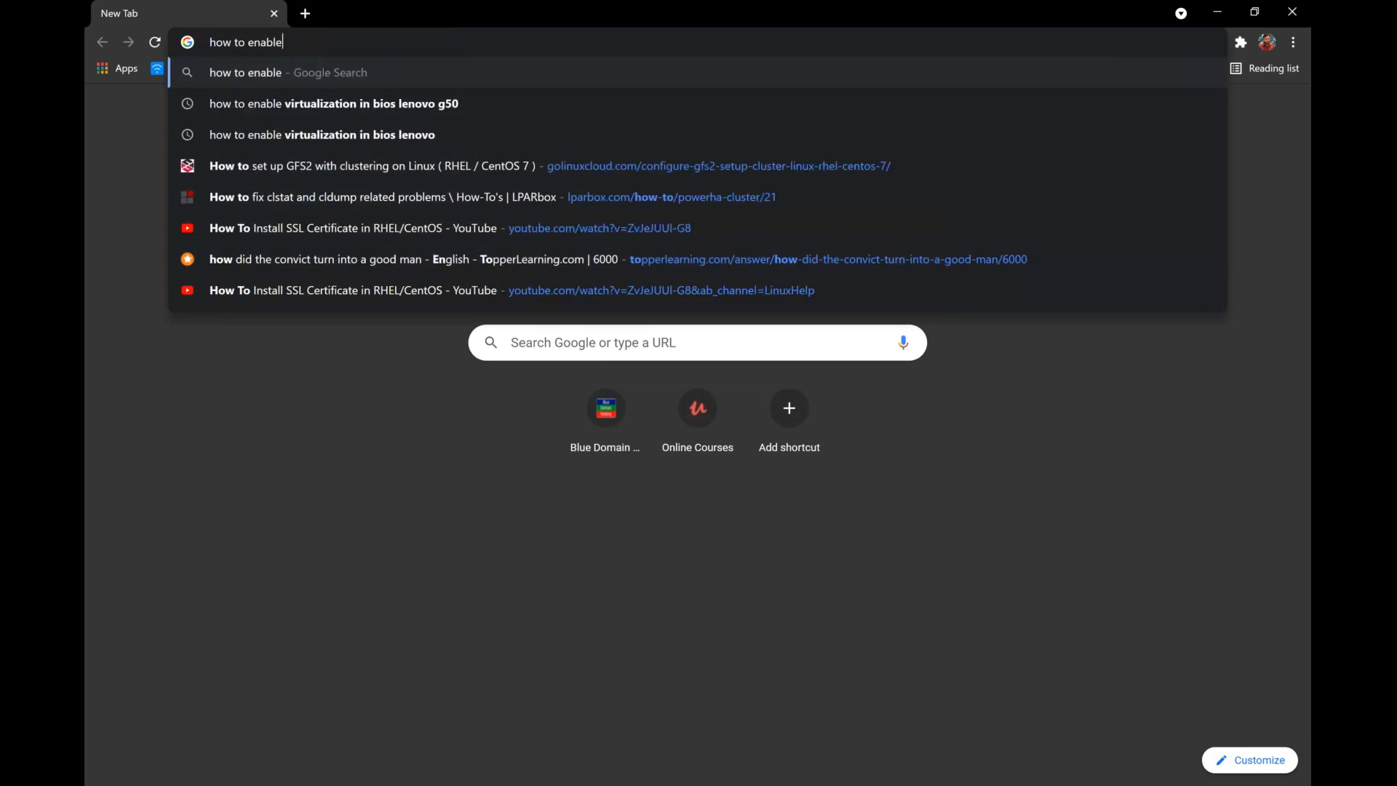
key("Down")
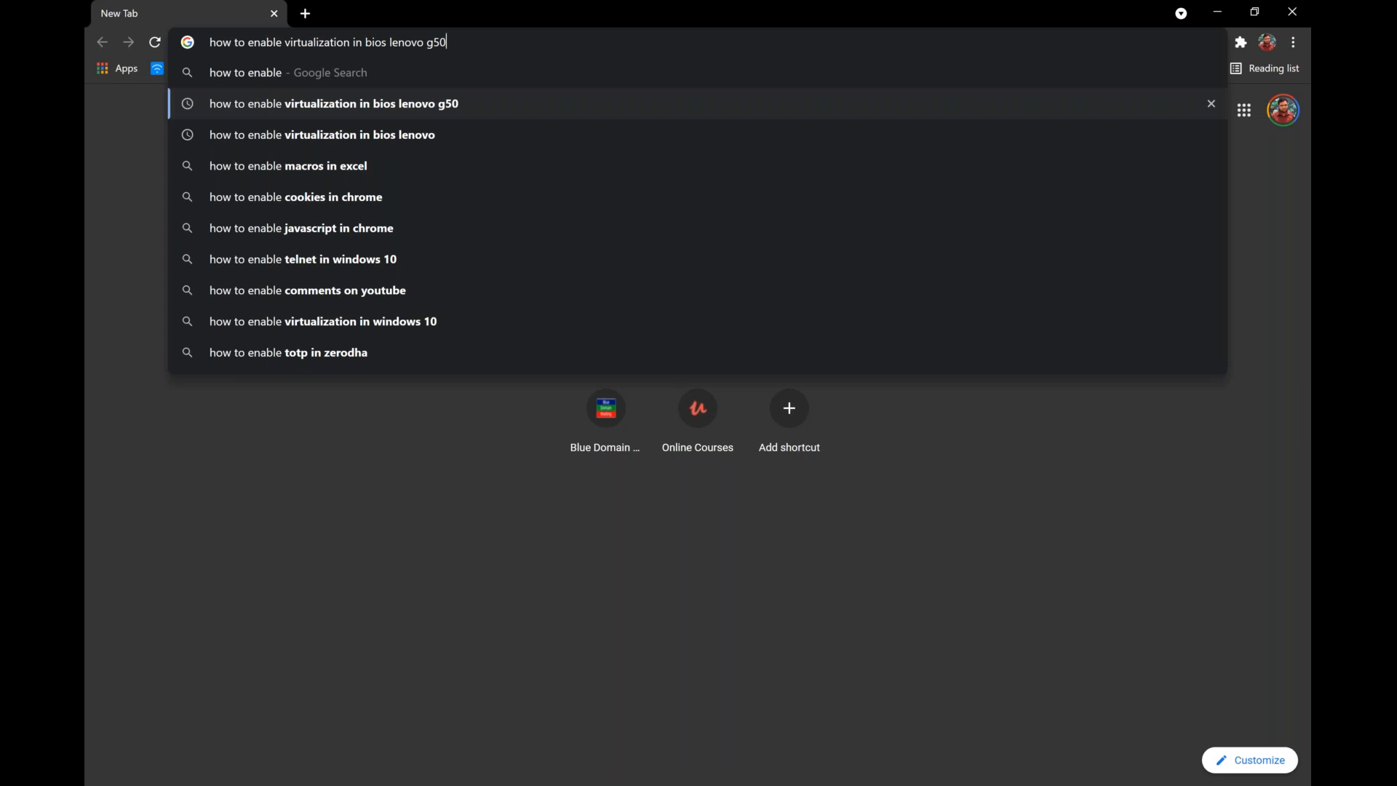
key("Return")
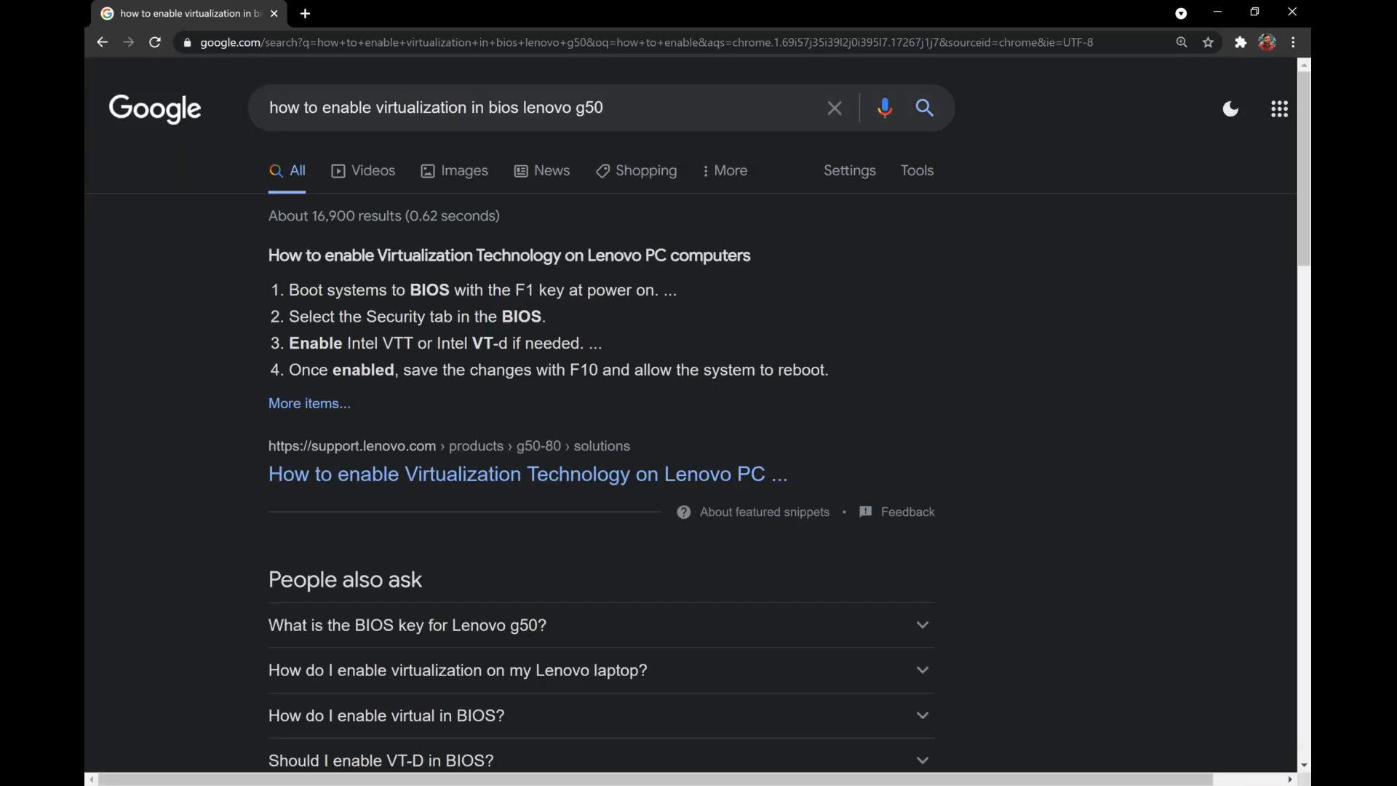
Open Lenovo's article on enabling Virtualization Technology, read the BIOS key and virtualization setting steps, and close the browser.
left_click(418, 475)
left_click(320, 406)
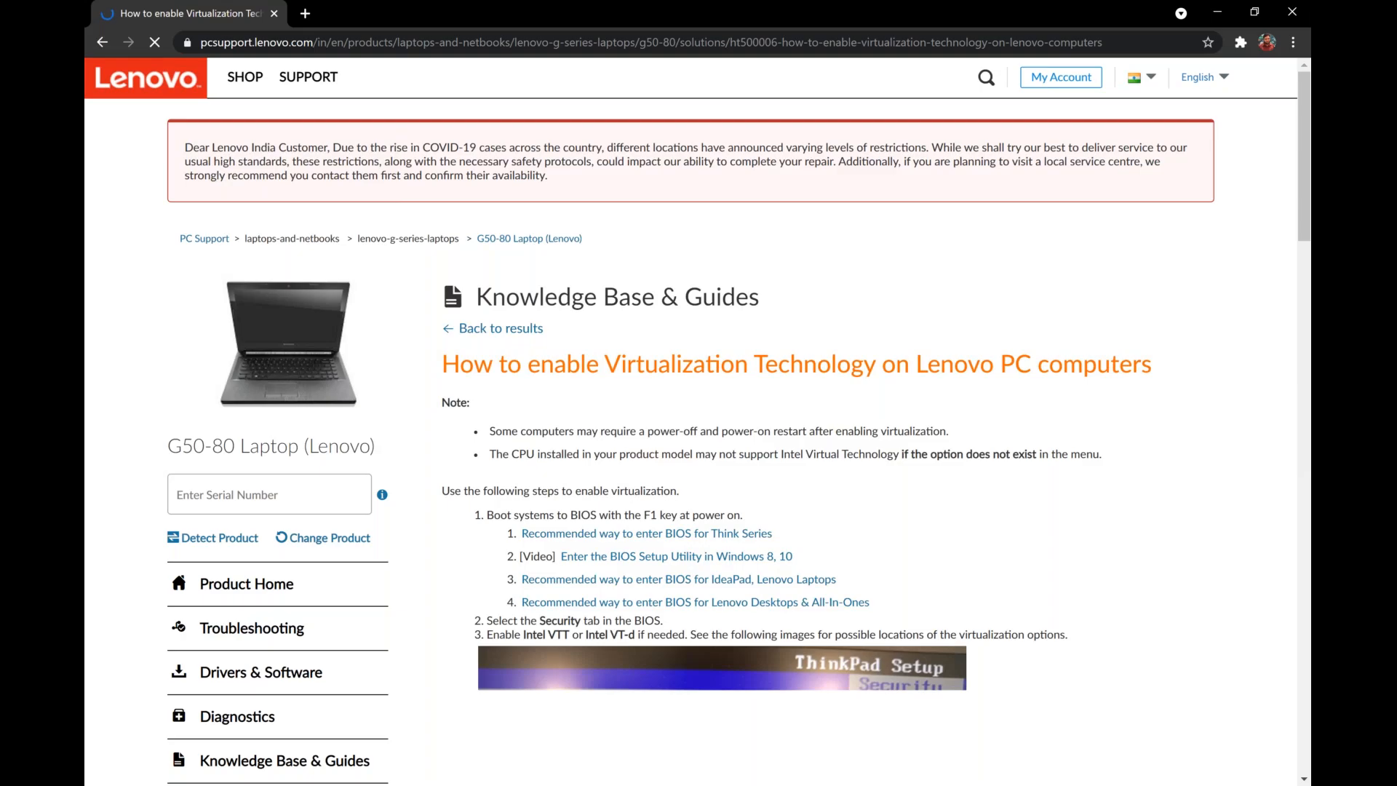
scroll(741, 536, "down", 3)
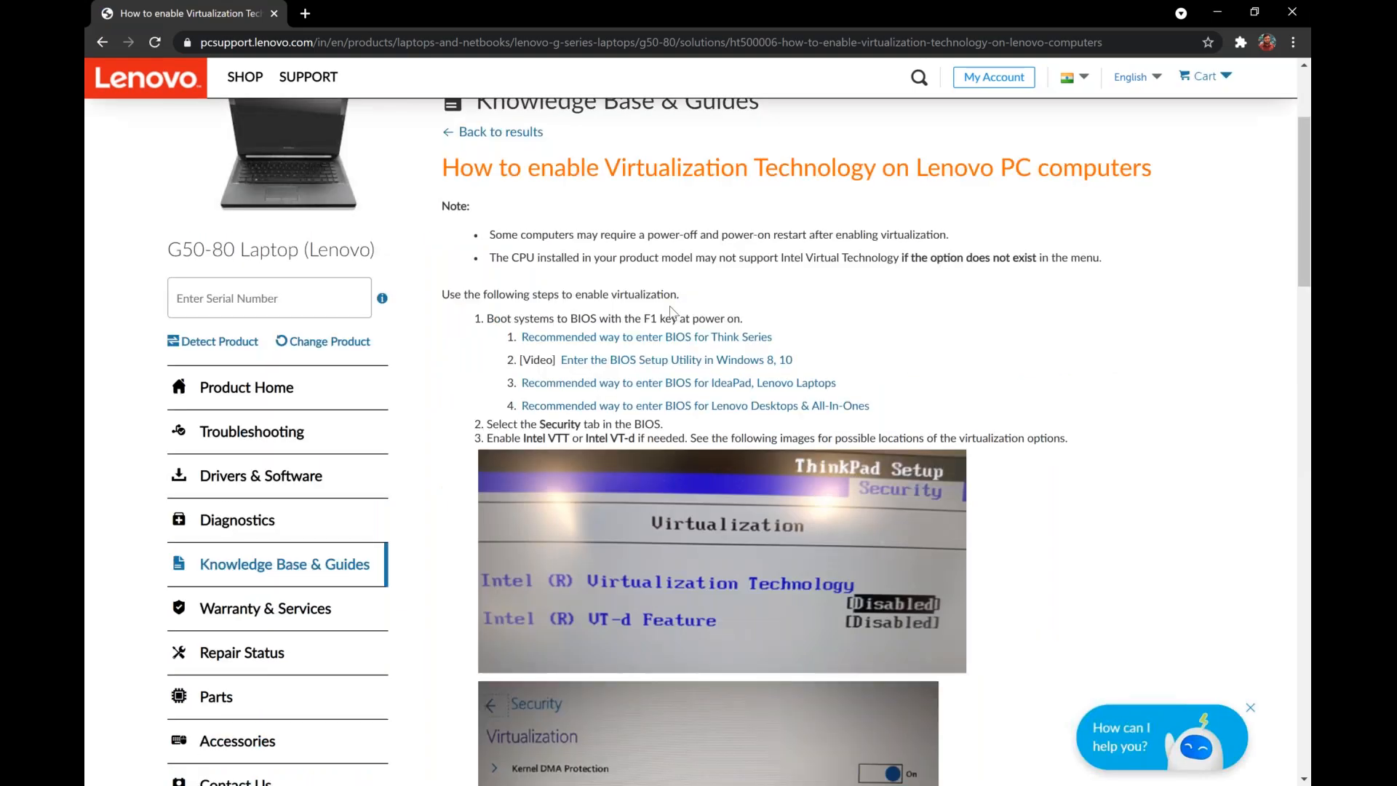
double_click(651, 320)
scroll(894, 574, "down", 3)
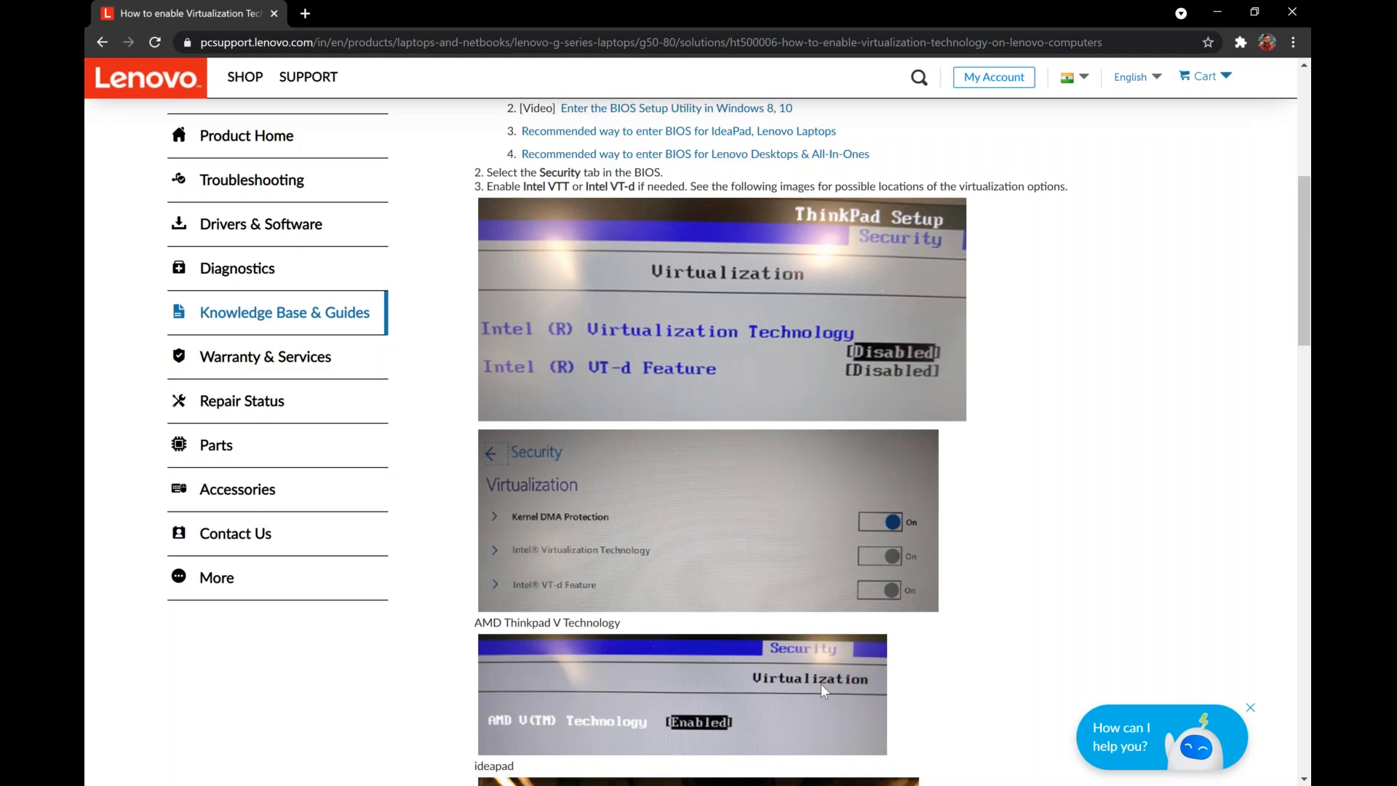
left_click(1302, 14)
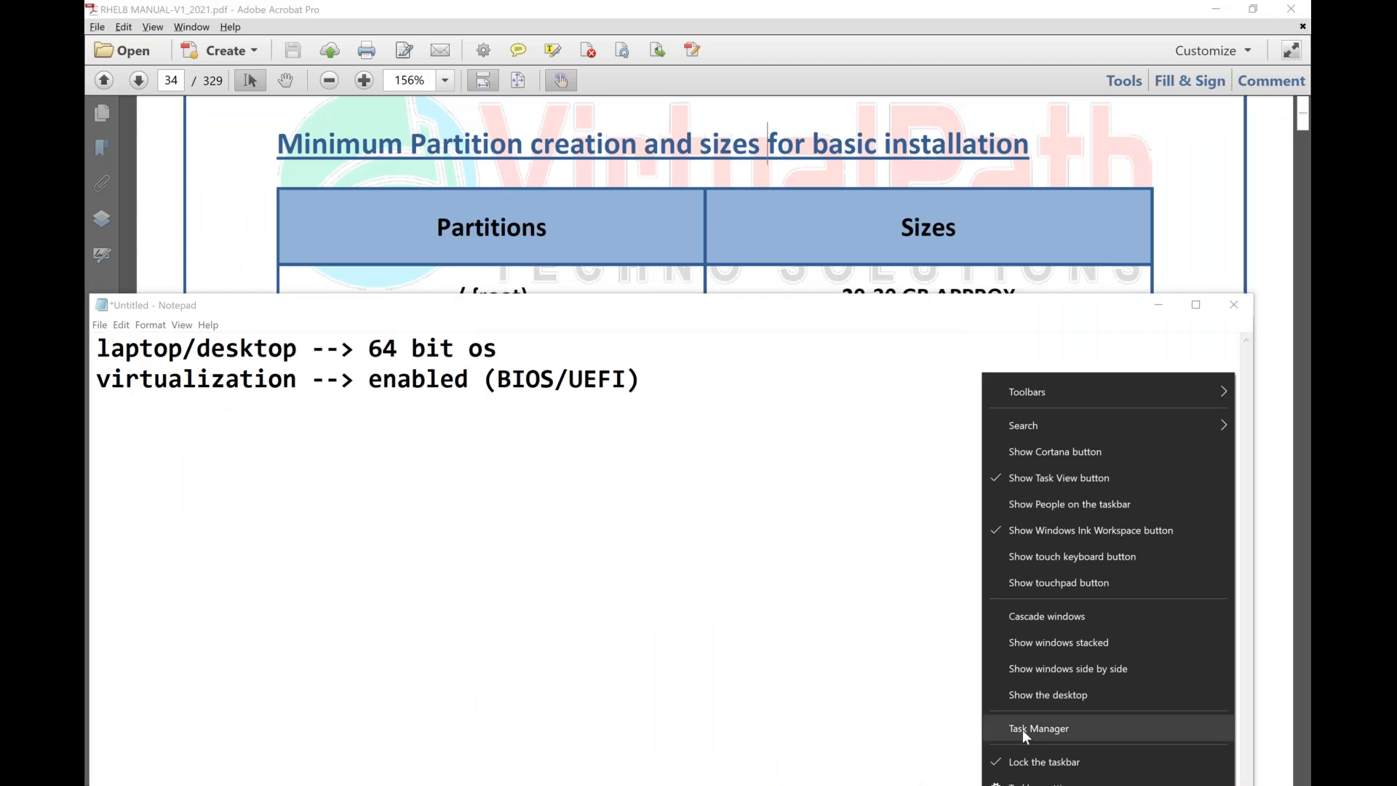
Show the CPU performance details in Task Manager again to examine the virtualization status, and close Task Manager.
left_click(1022, 729)
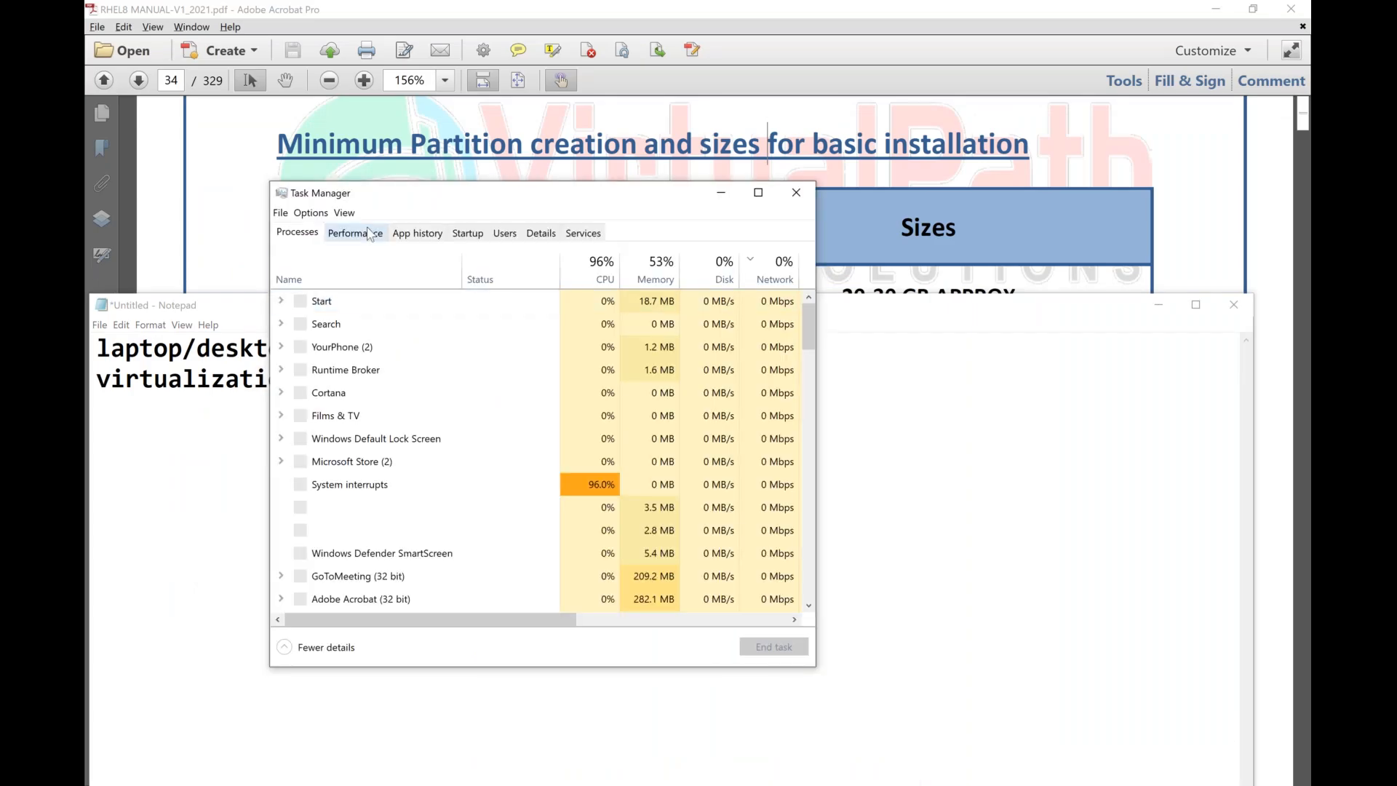
left_click(370, 233)
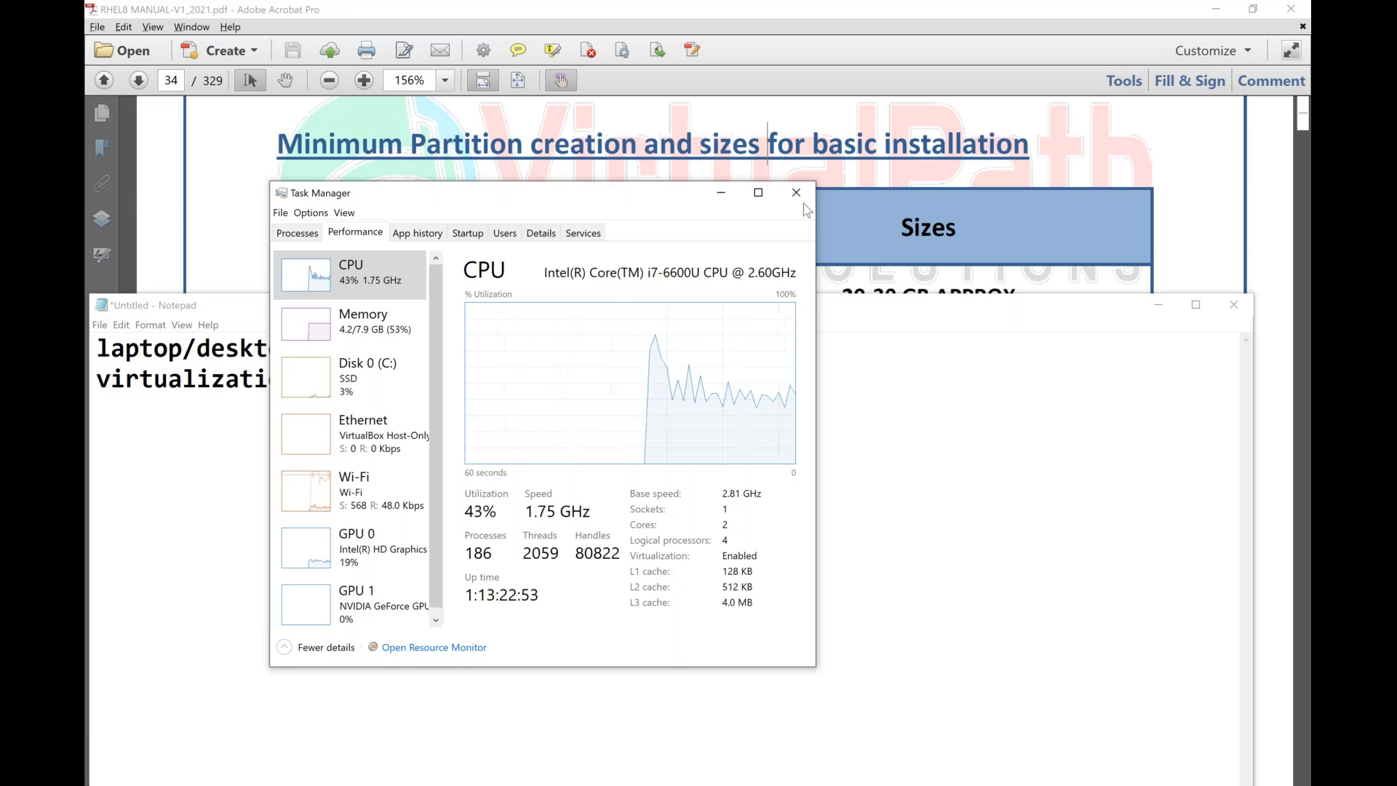
left_click(797, 194)
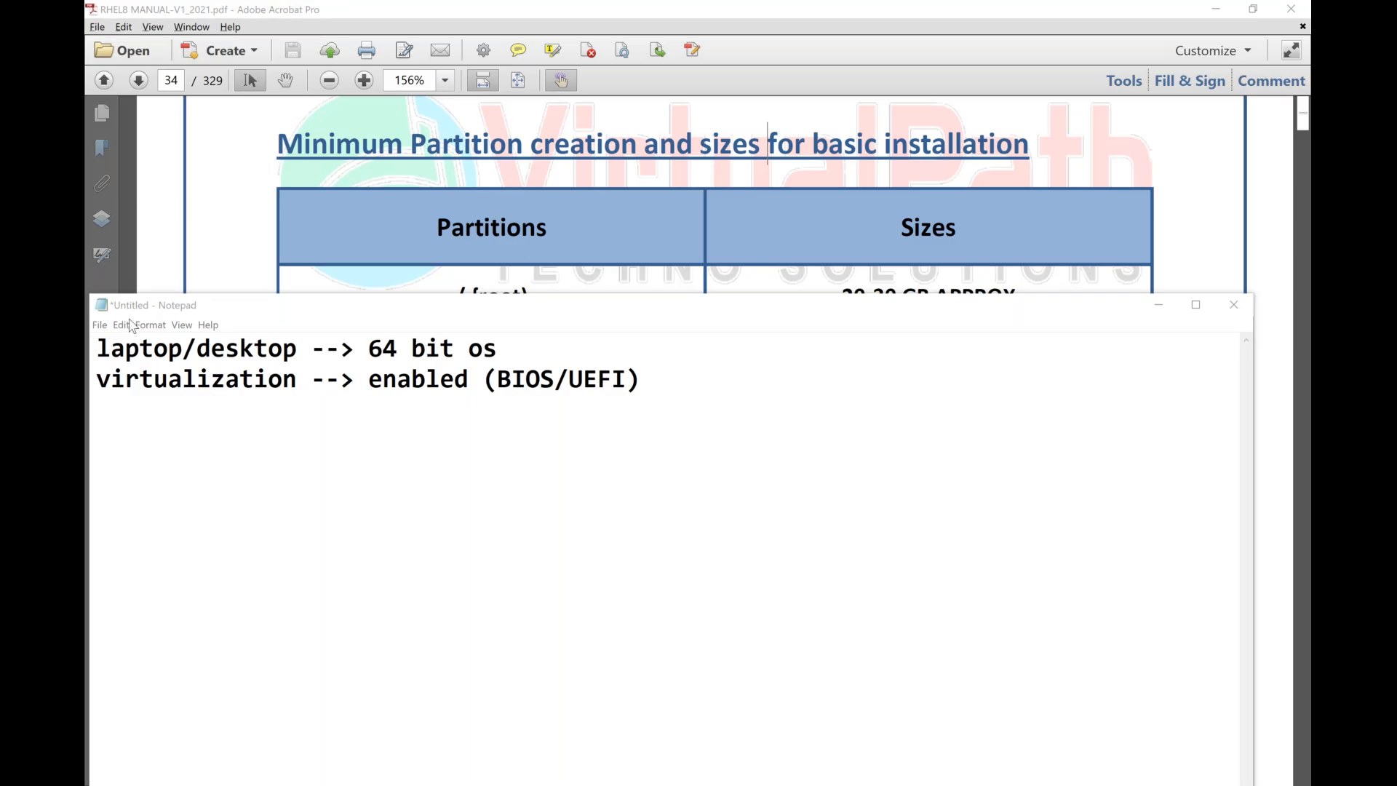
Close the untitled requirements note in Notepad without saving its changes.
double_click(103, 306)
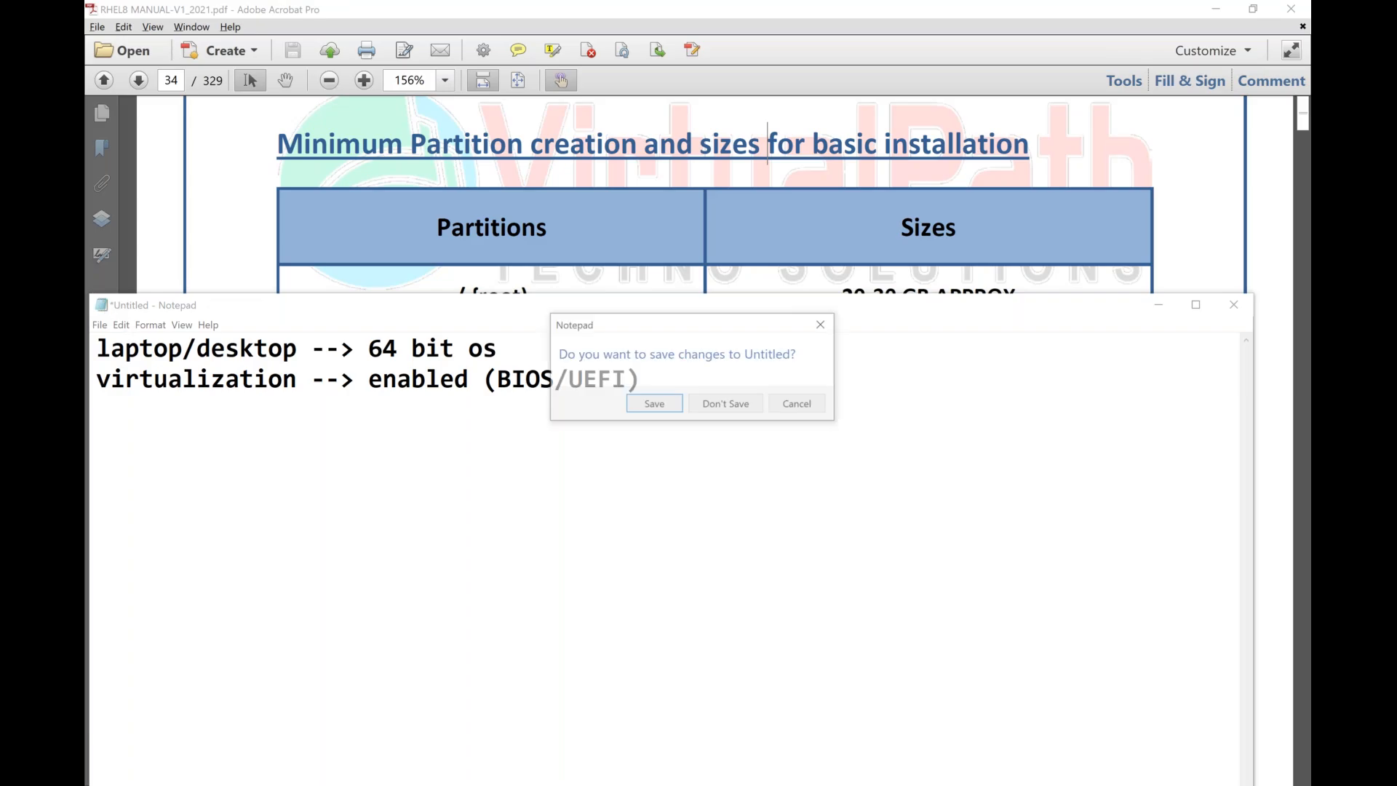
left_click(726, 404)
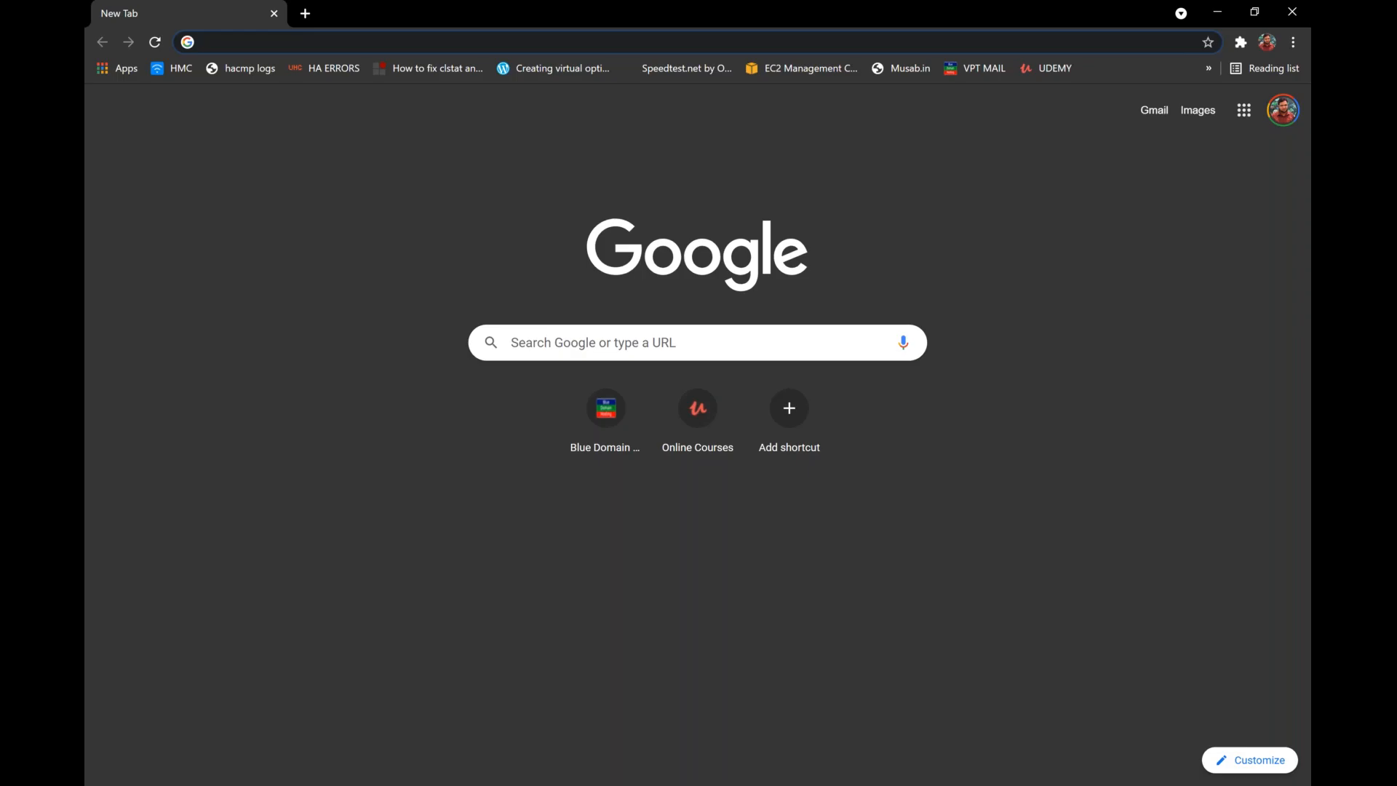
Search Google for "download oracle virtualbox" in a new Chrome tab.
type("downloa")
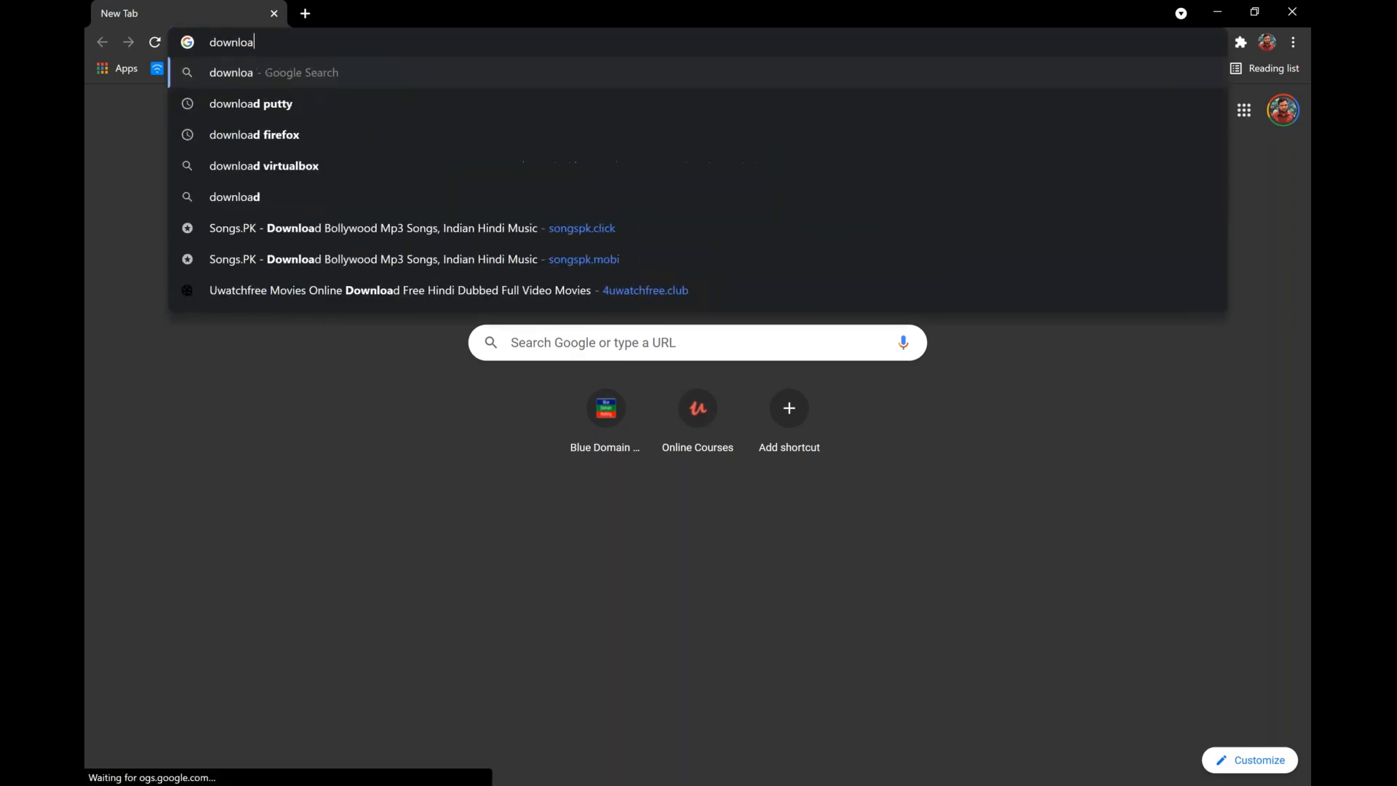
type("d oraclc")
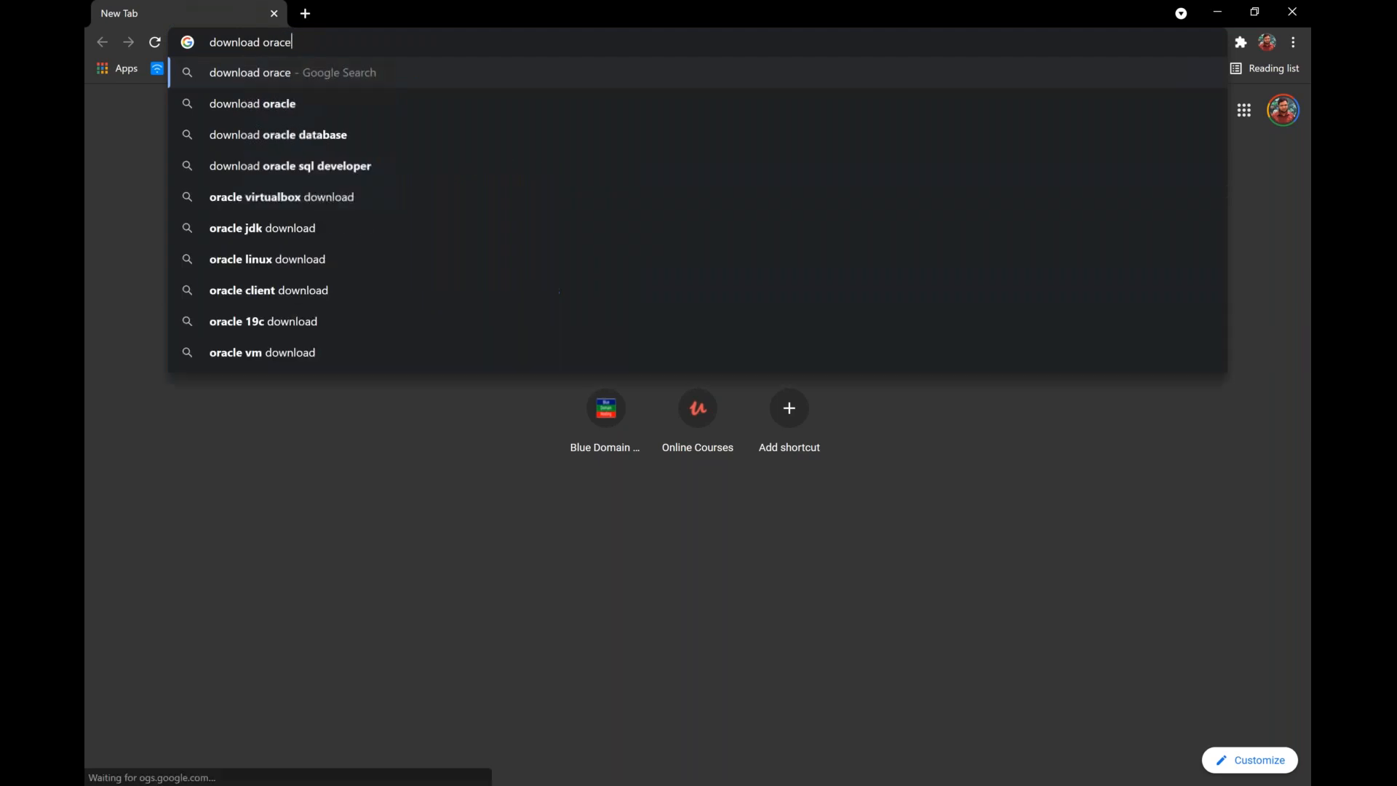
key("BackSpace")
type("e vm")
key("BackSpace")
key("Down")
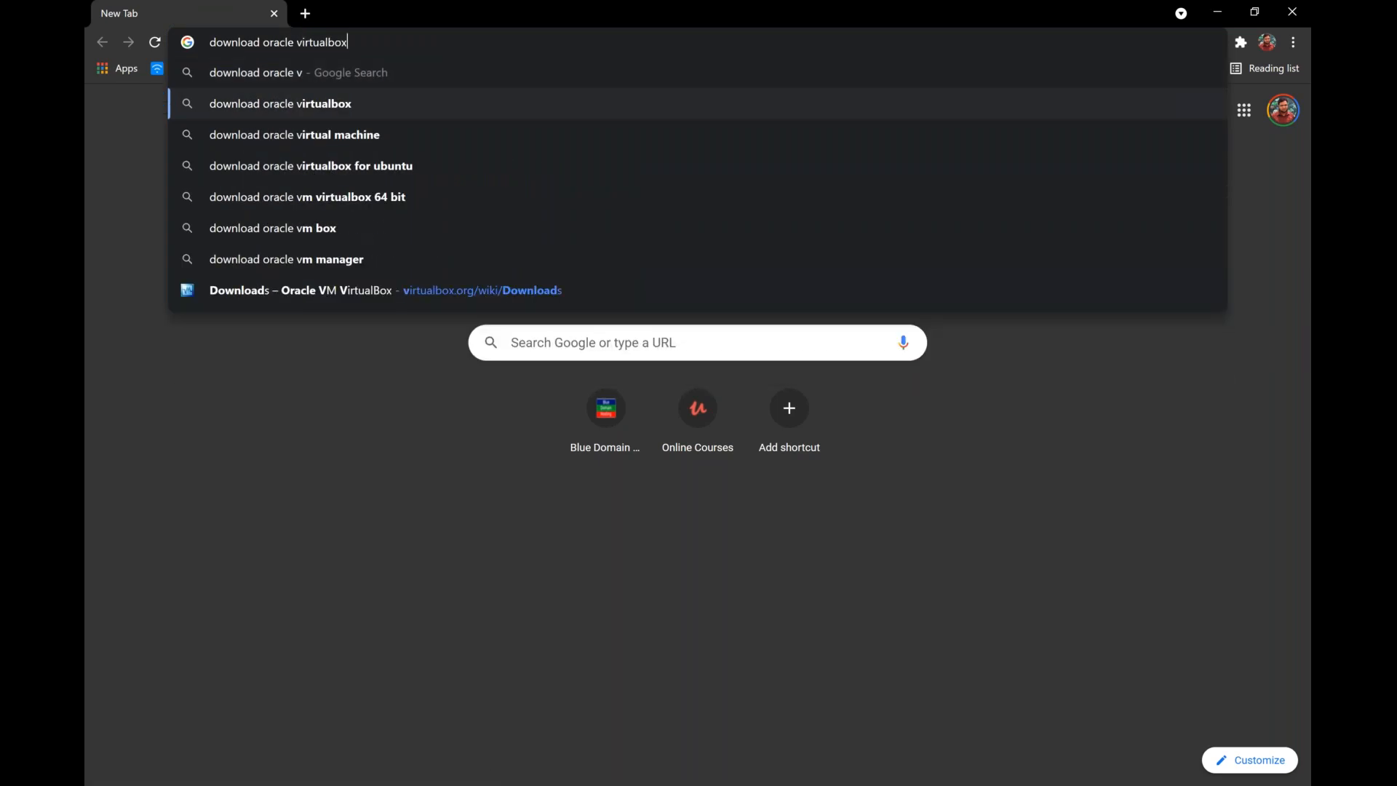
key("Return")
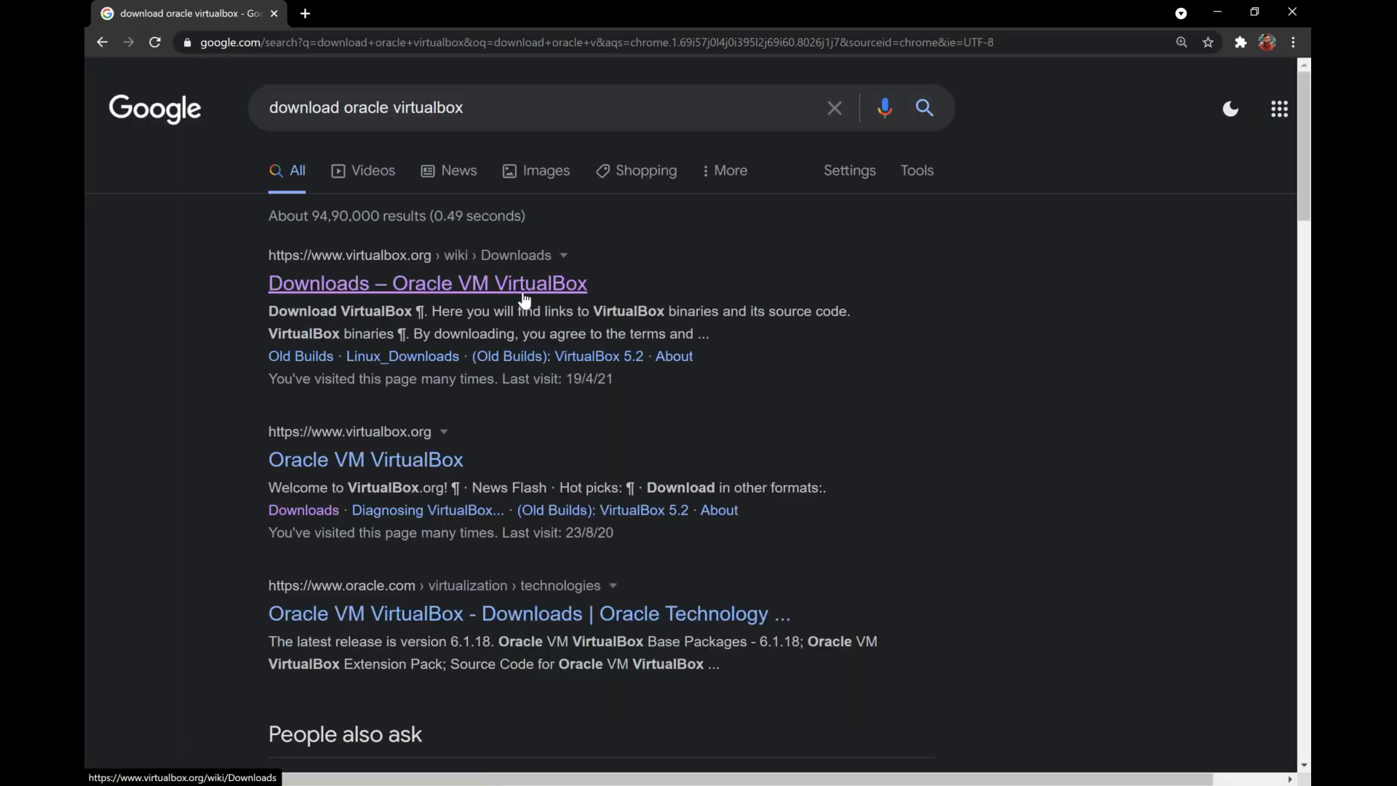
Open the Oracle VM VirtualBox downloads page, request the 6.1.22 Windows hosts package, and cancel its download.
left_click(523, 298)
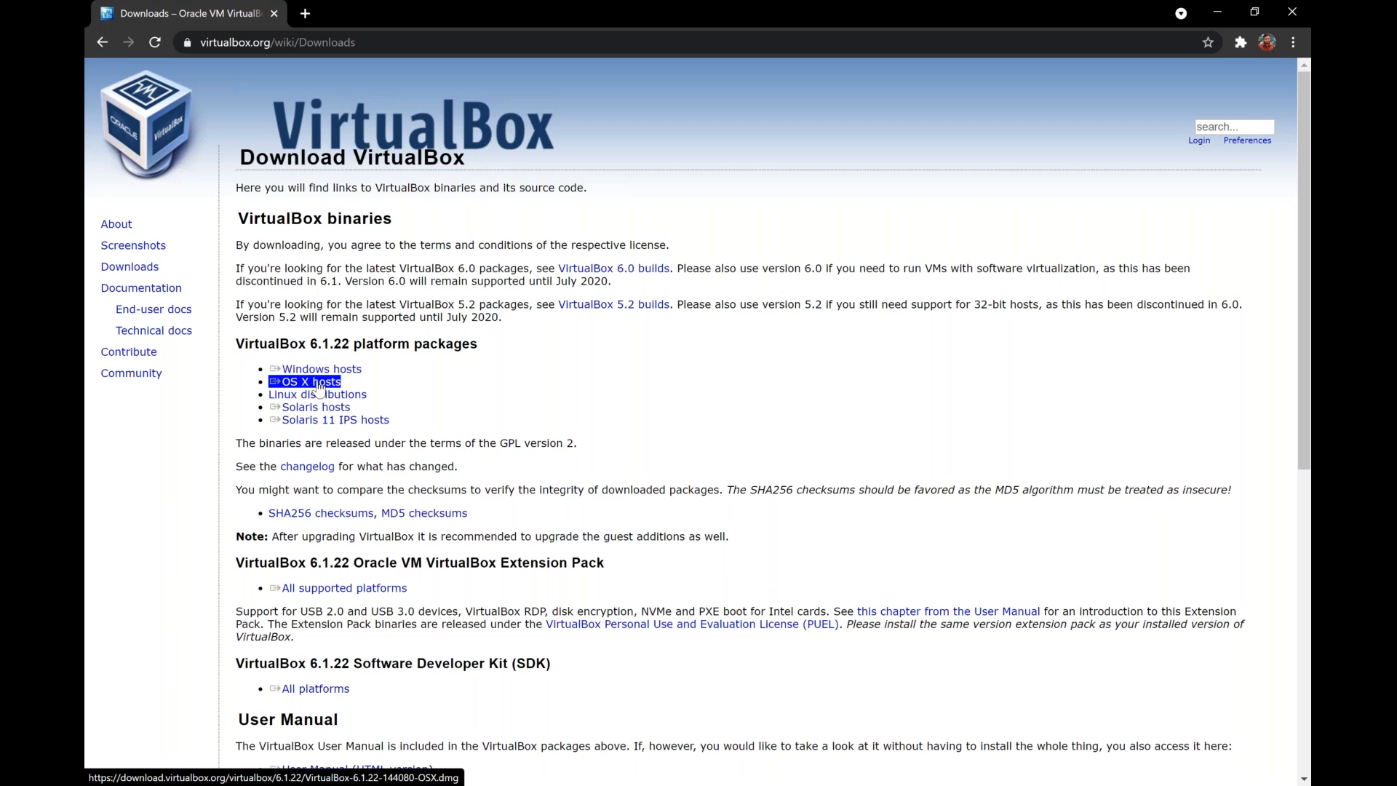
left_click(320, 373)
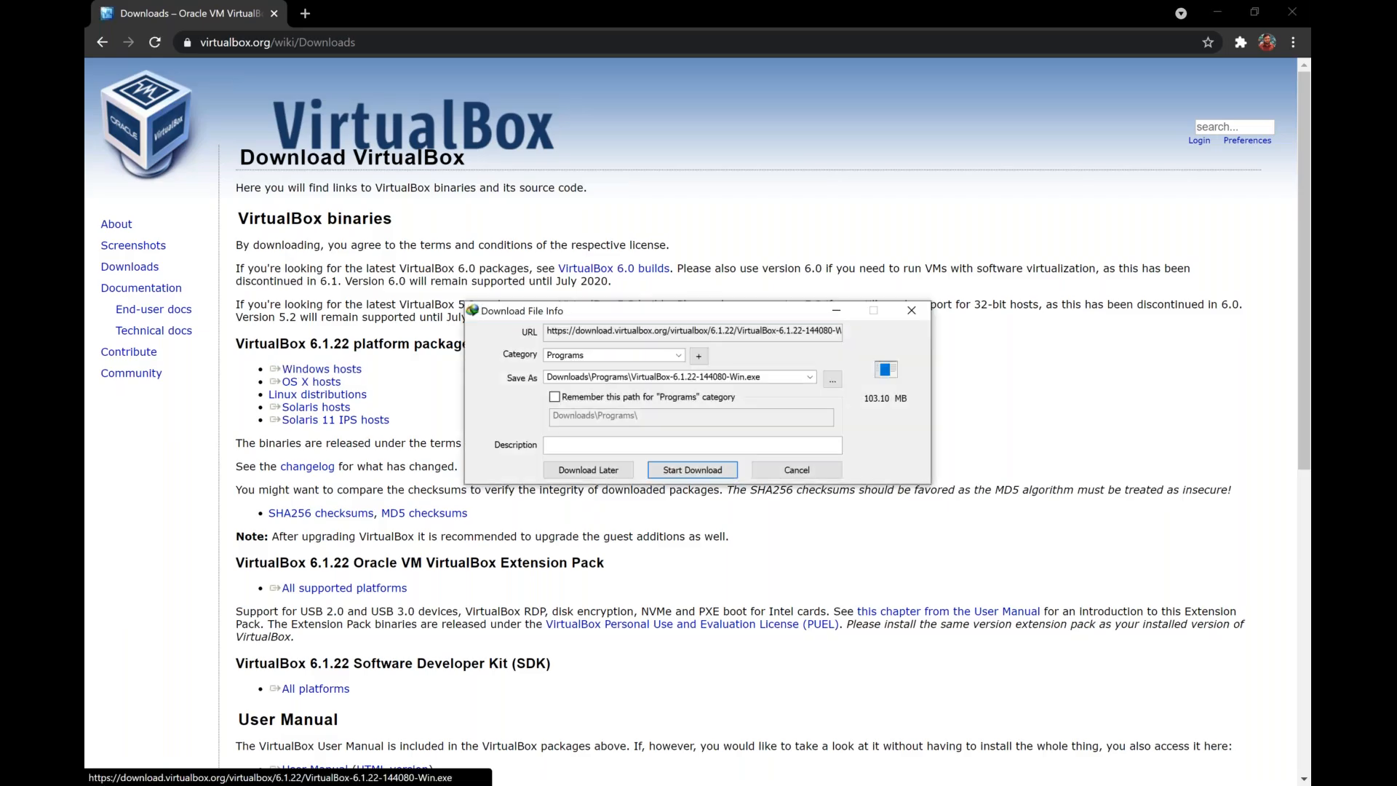
left_click(774, 471)
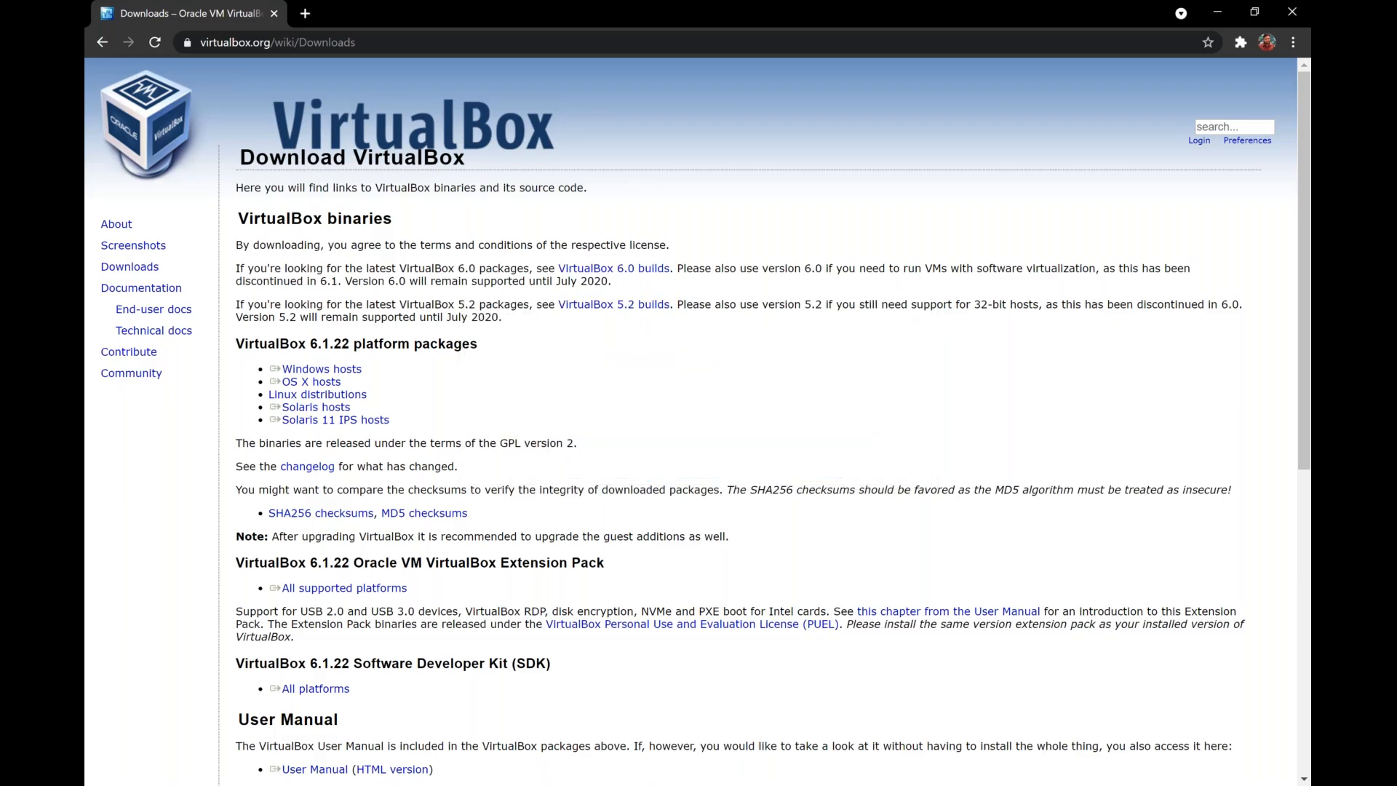
Launch the VirtualBox-6.1.18-142142-Win installer from the Downloads folder in File Explorer.
key("super+e")
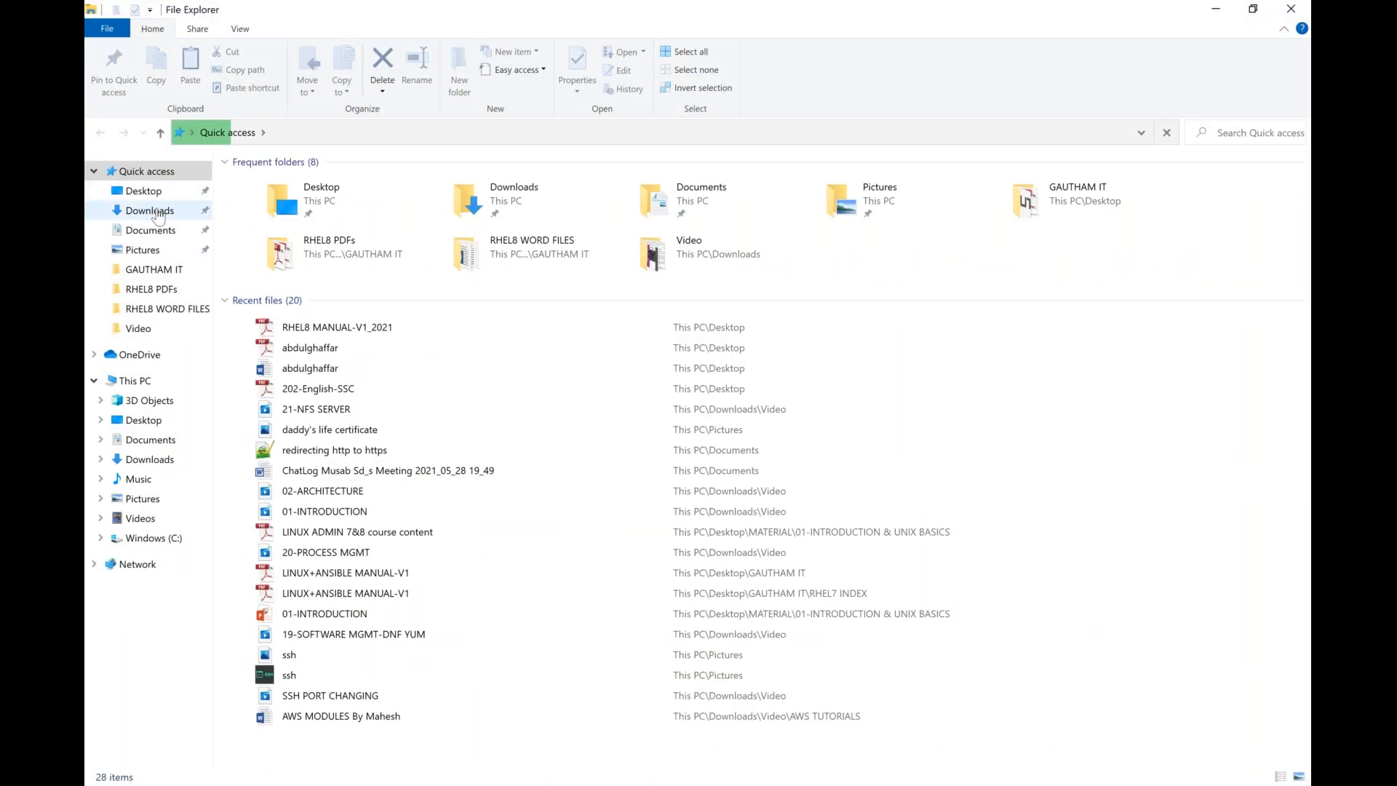
left_click(150, 211)
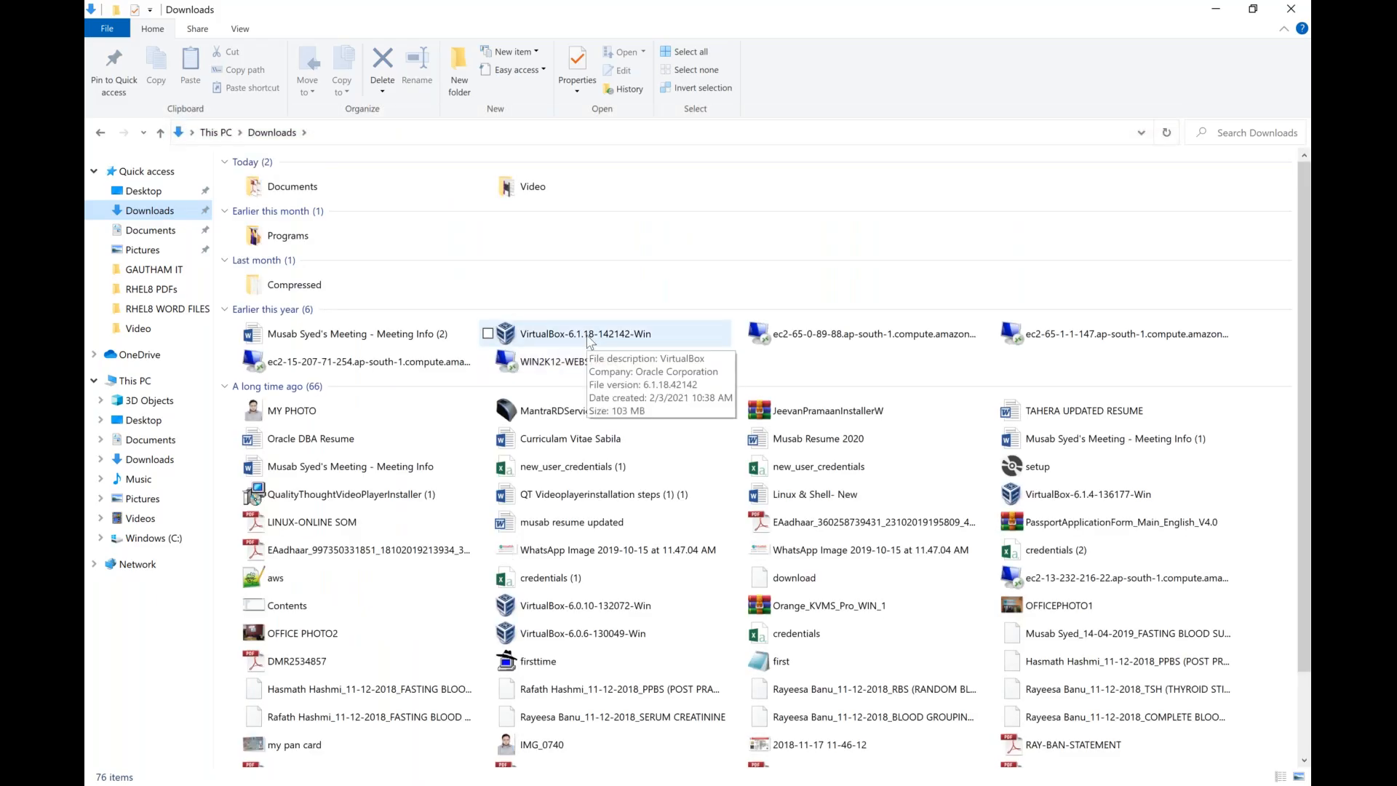
left_click(590, 343)
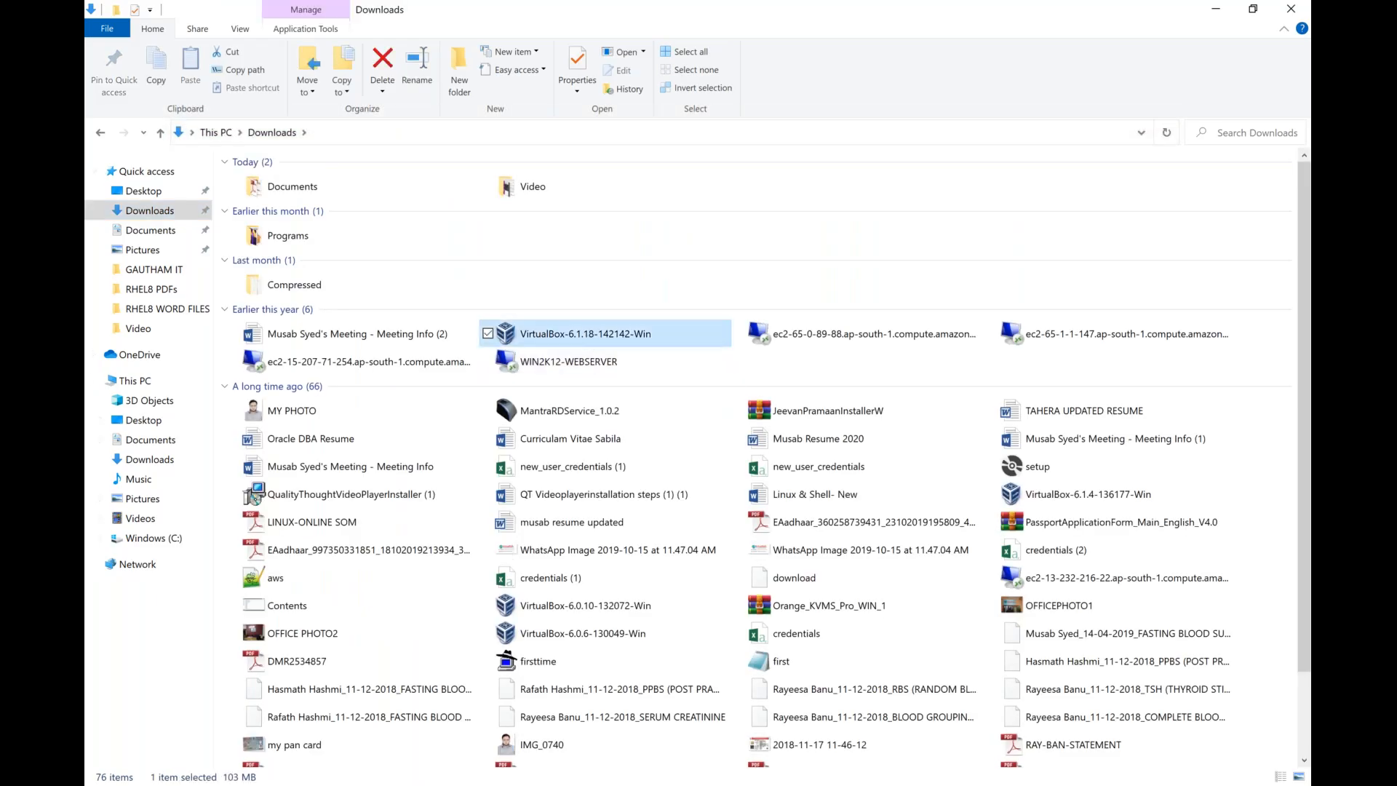
key("Return")
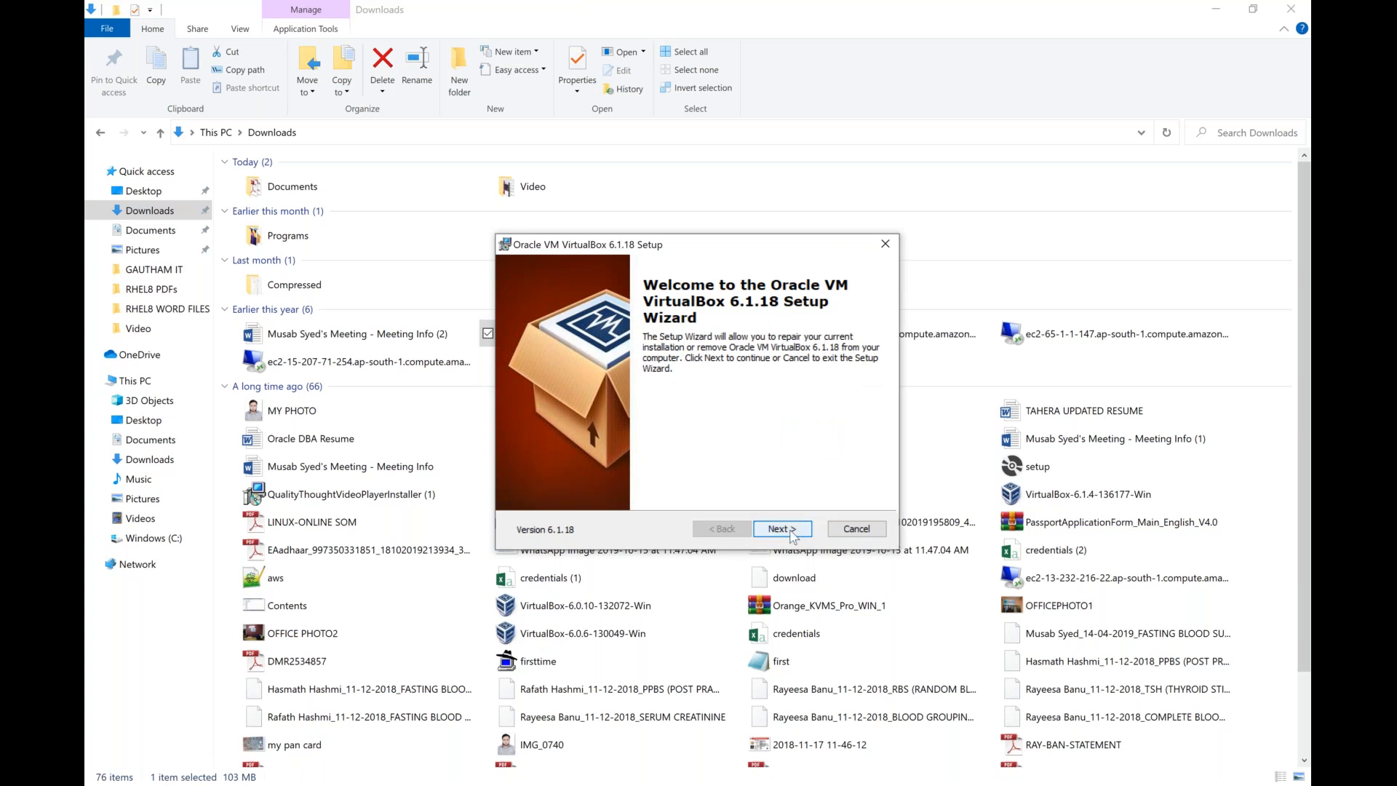
Advance the VirtualBox setup wizard to the Repair or Remove options, cancel and exit the setup, and close File Explorer.
left_click(792, 531)
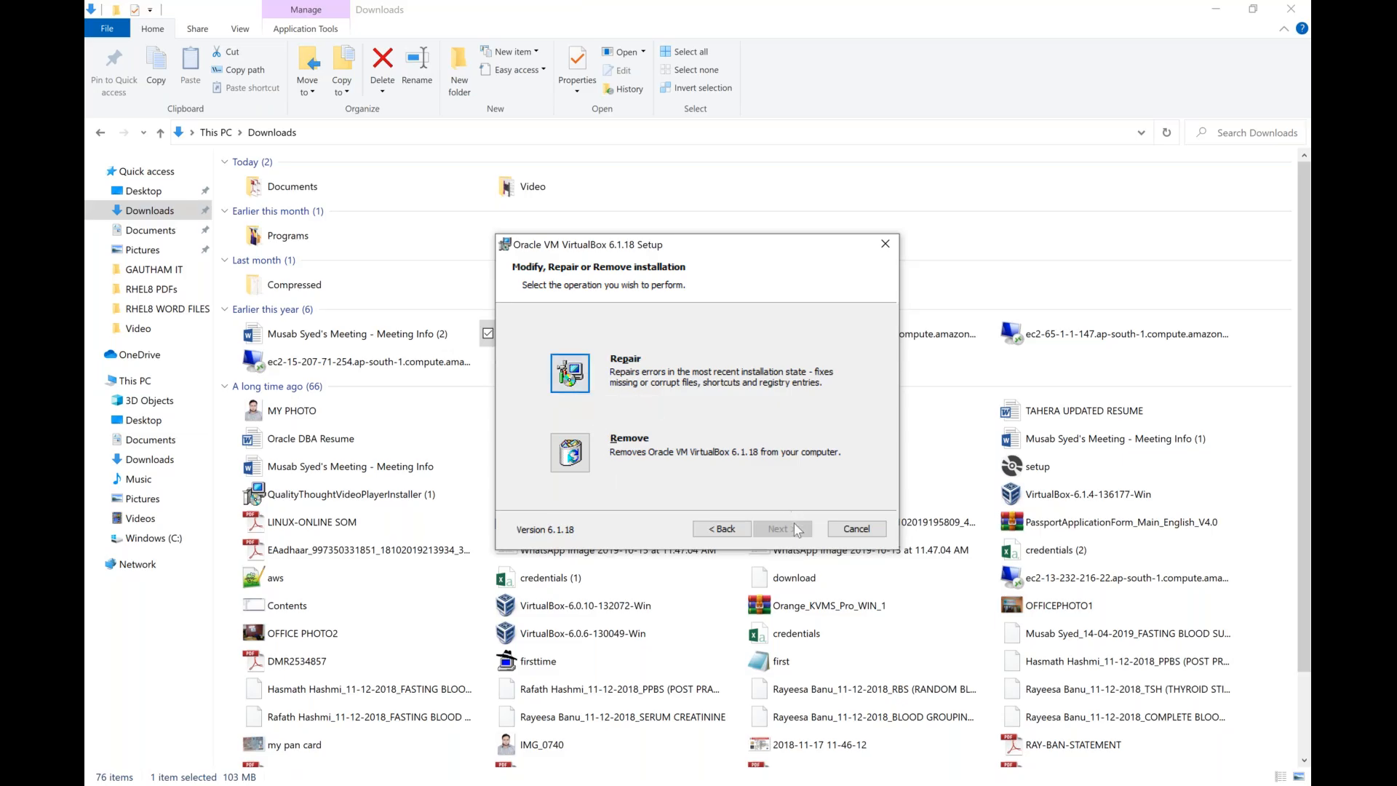
left_click(843, 527)
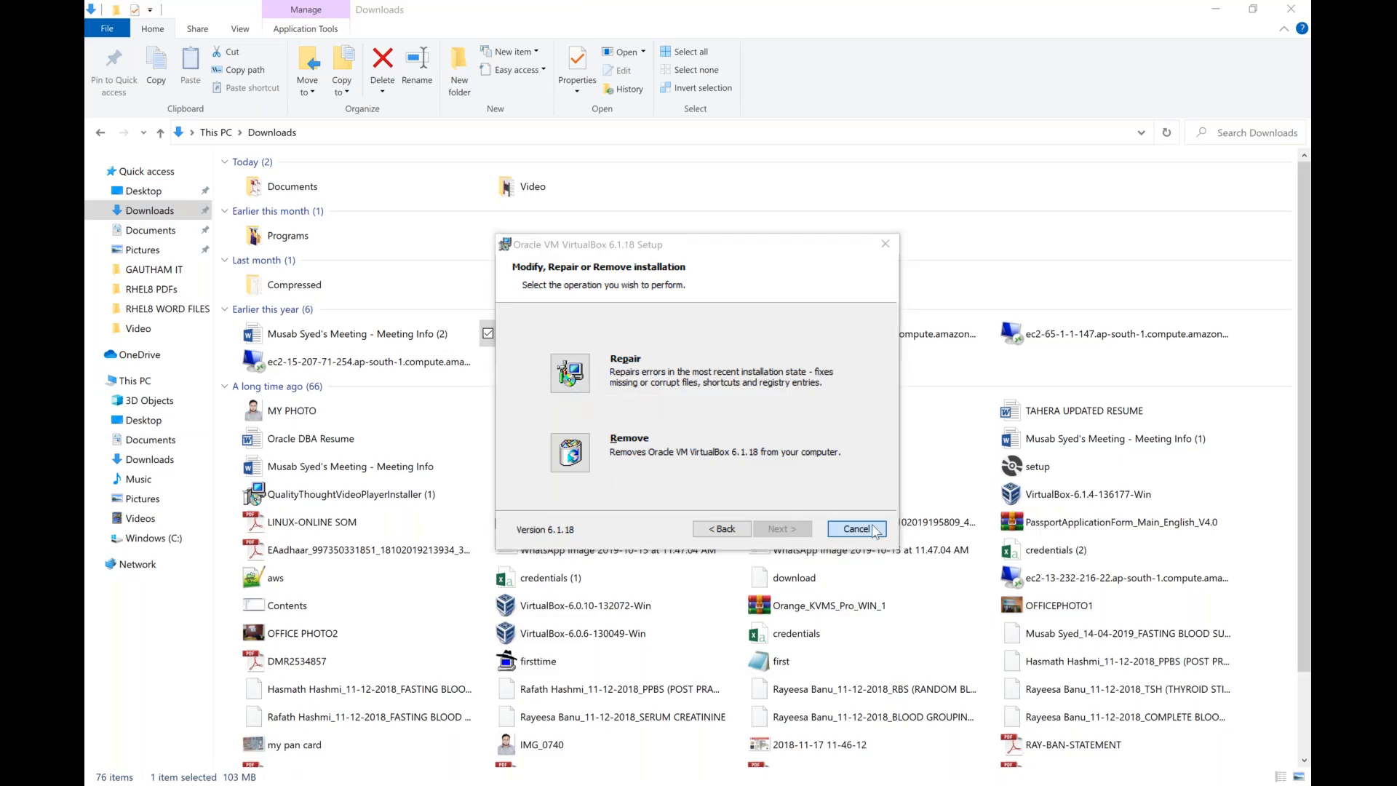
left_click(663, 428)
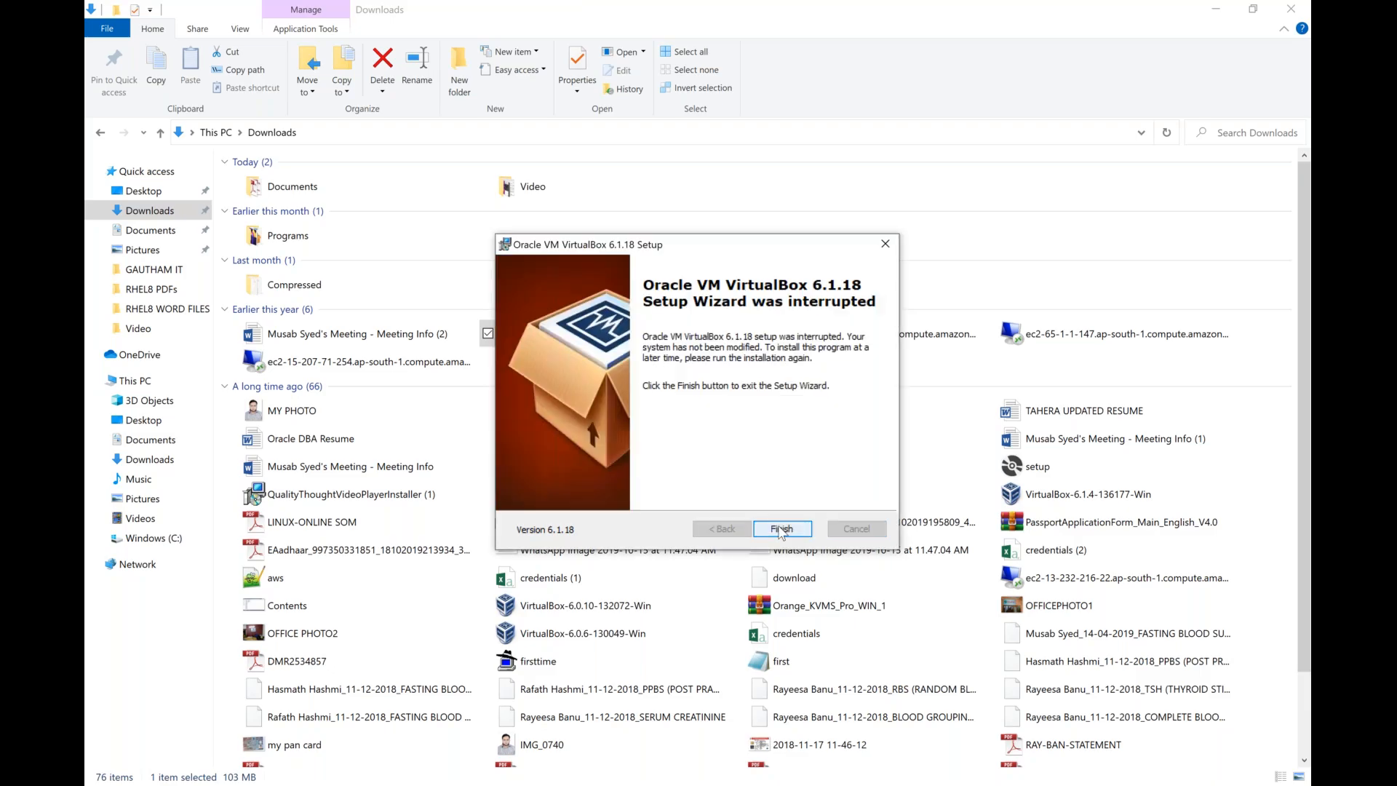
left_click(782, 528)
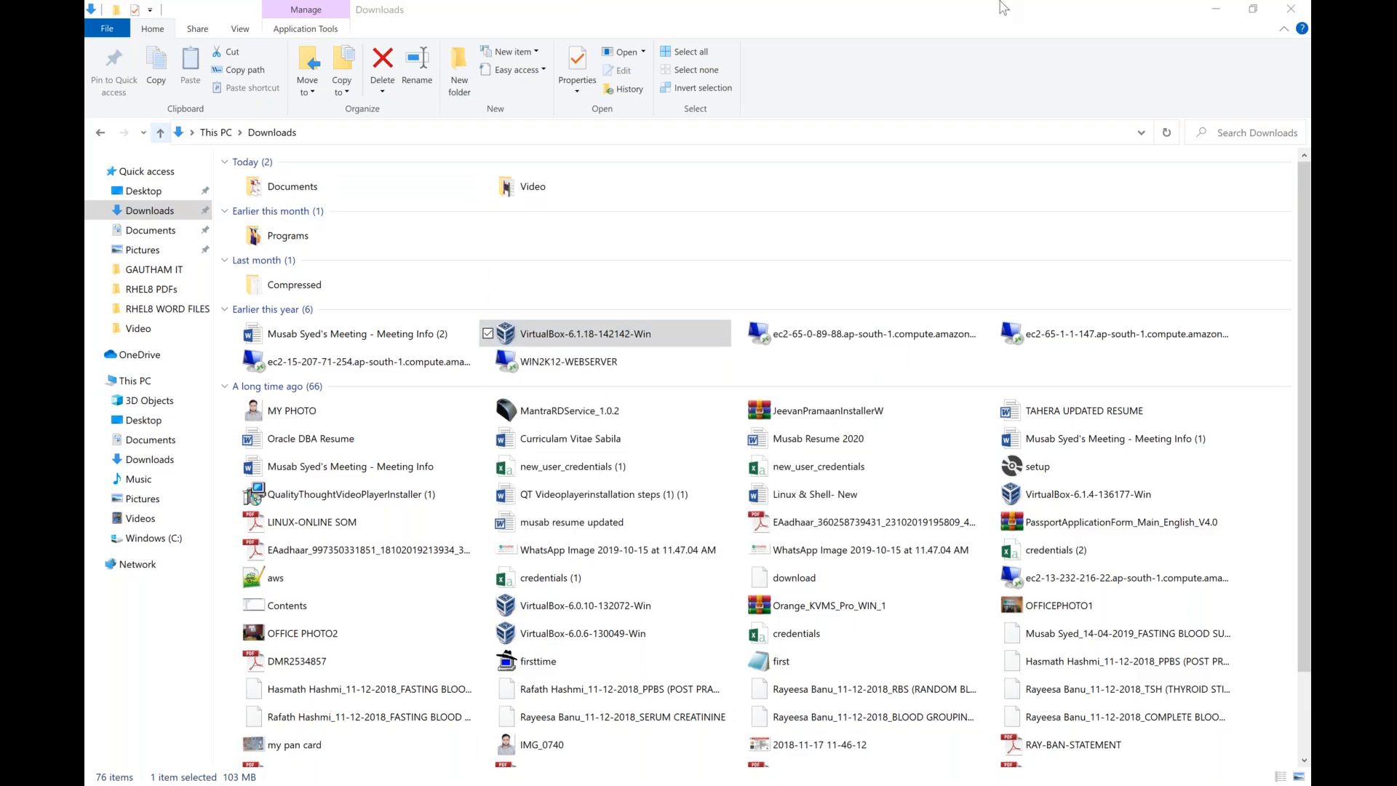
left_click(1282, 11)
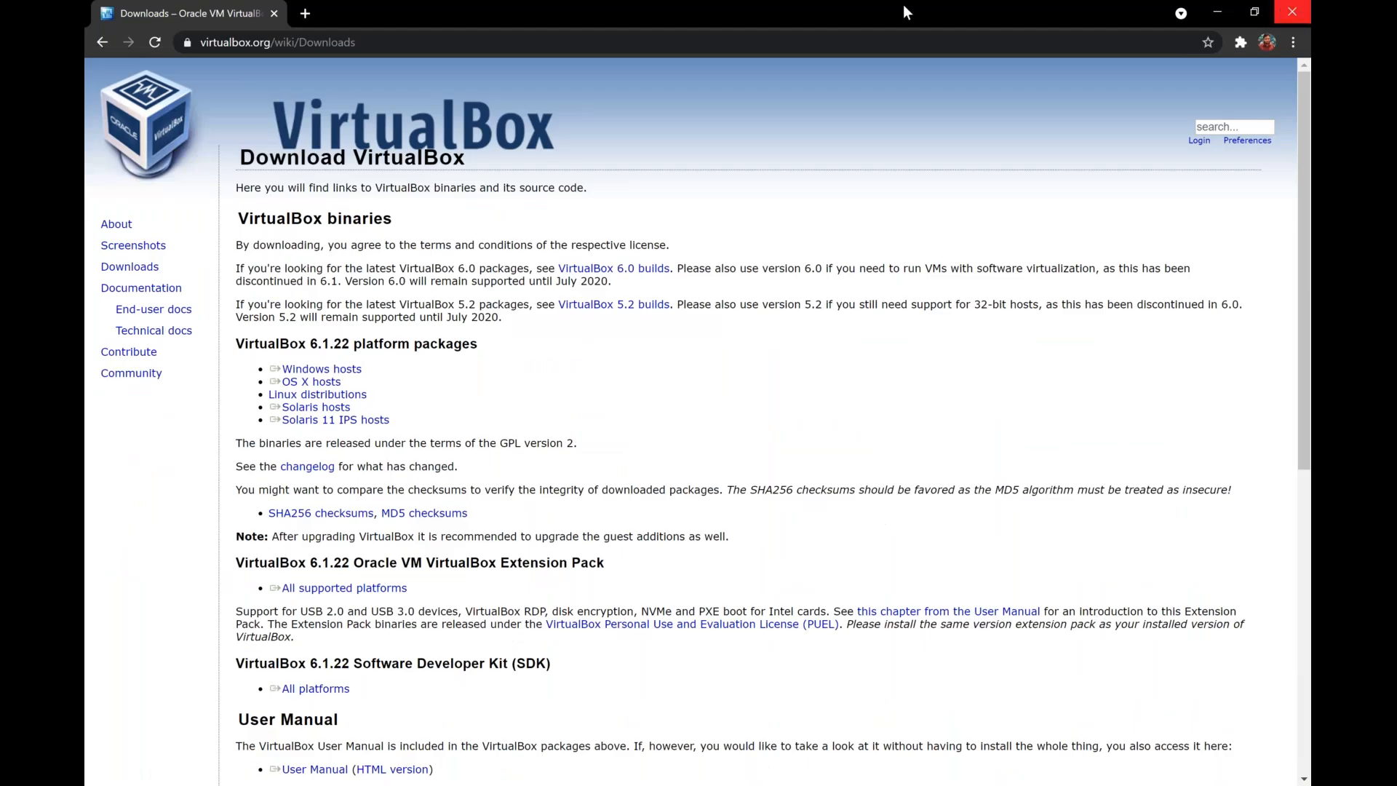
Close the browser and collapse the 6AM machine group in Oracle VM VirtualBox Manager.
left_click(1299, 14)
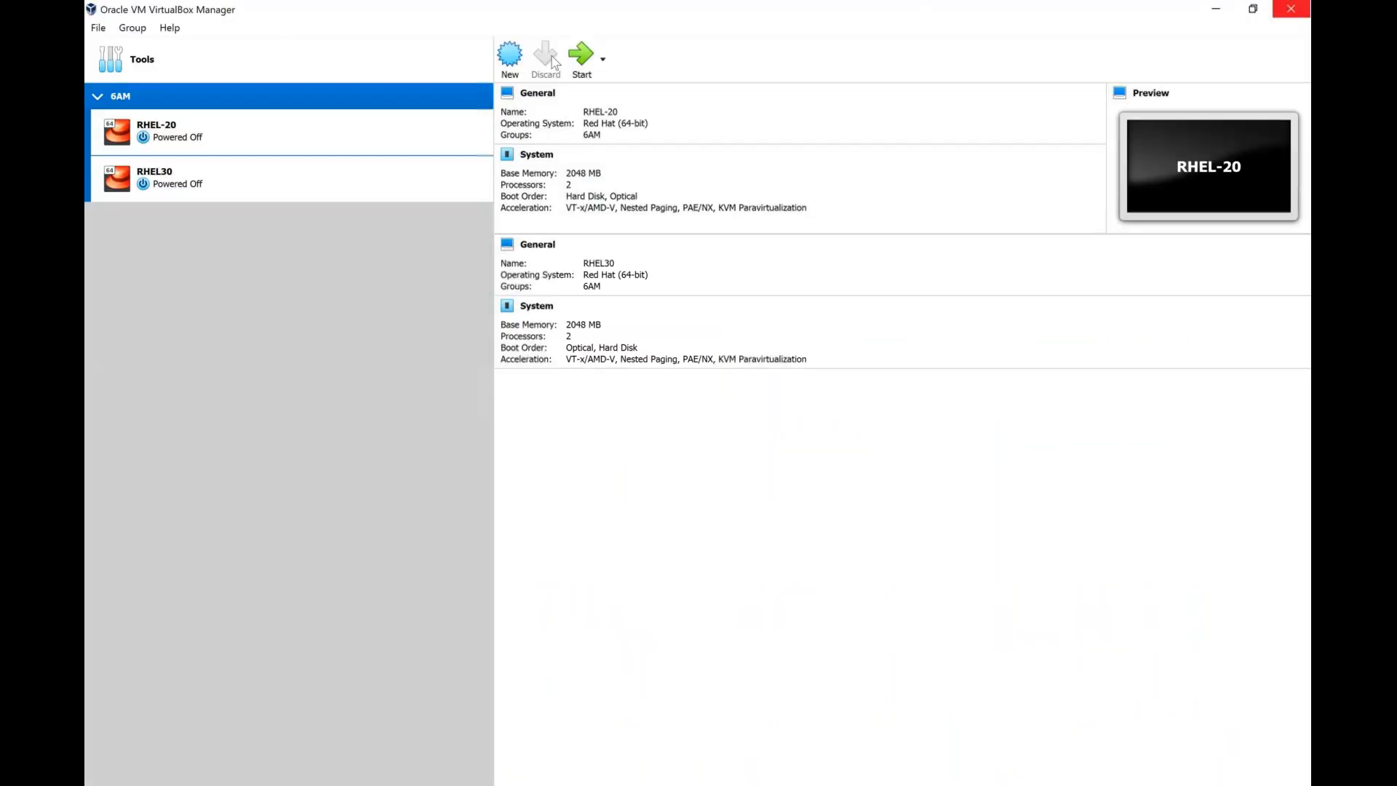
left_click(98, 97)
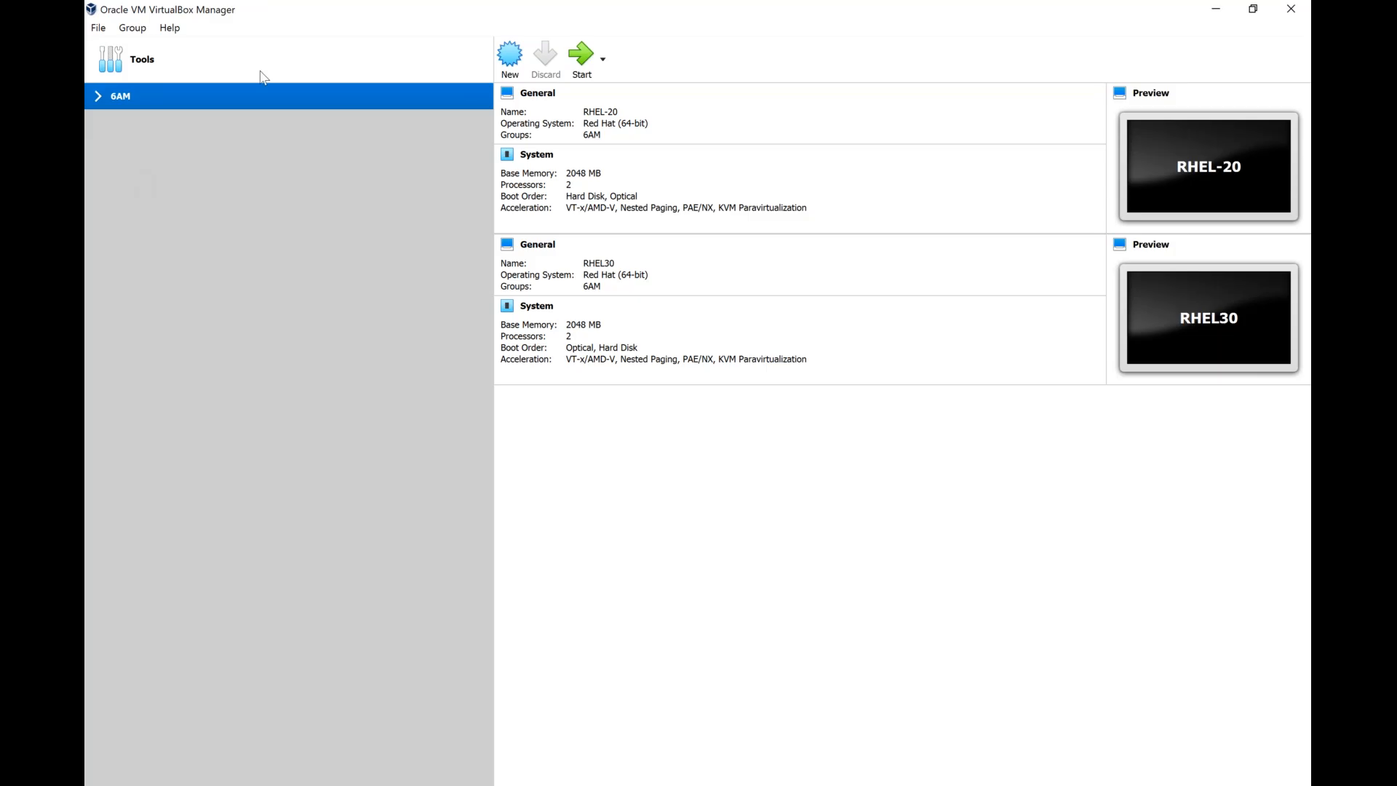
left_click(510, 56)
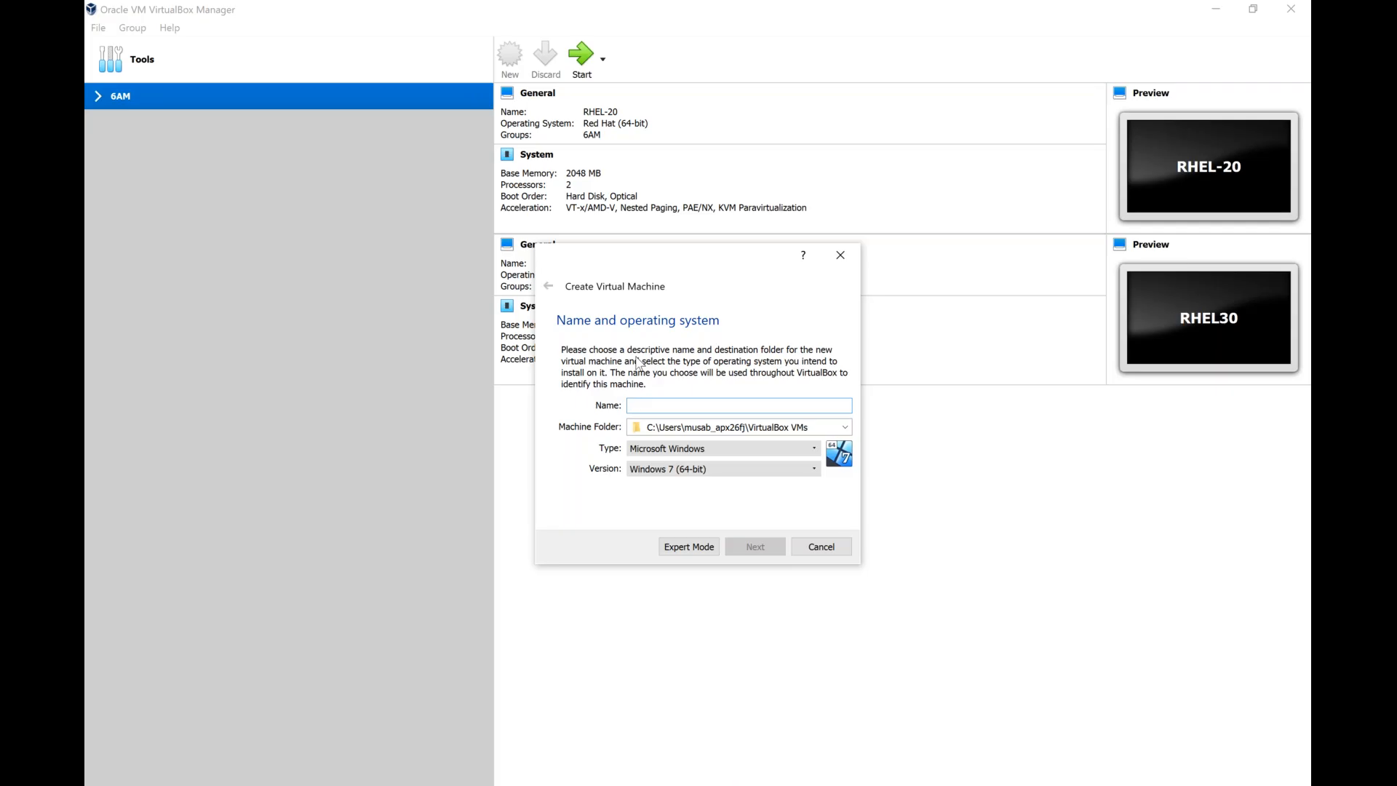
type("MLINUX")
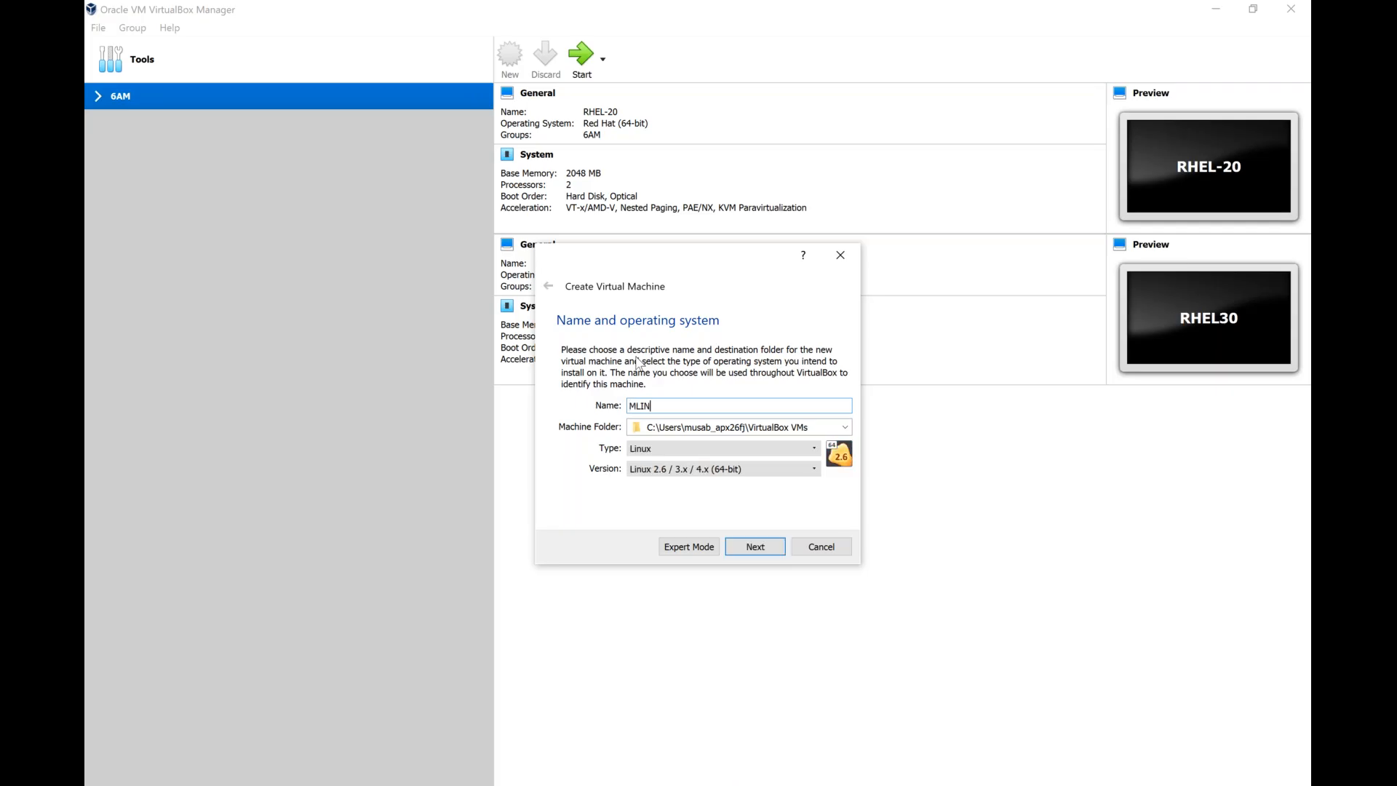
key("BackSpace")
key("BackSpace")
key("BackSpace")
key("BackSpace")
key("BackSpace")
key("BackSpace")
type("RHEL")
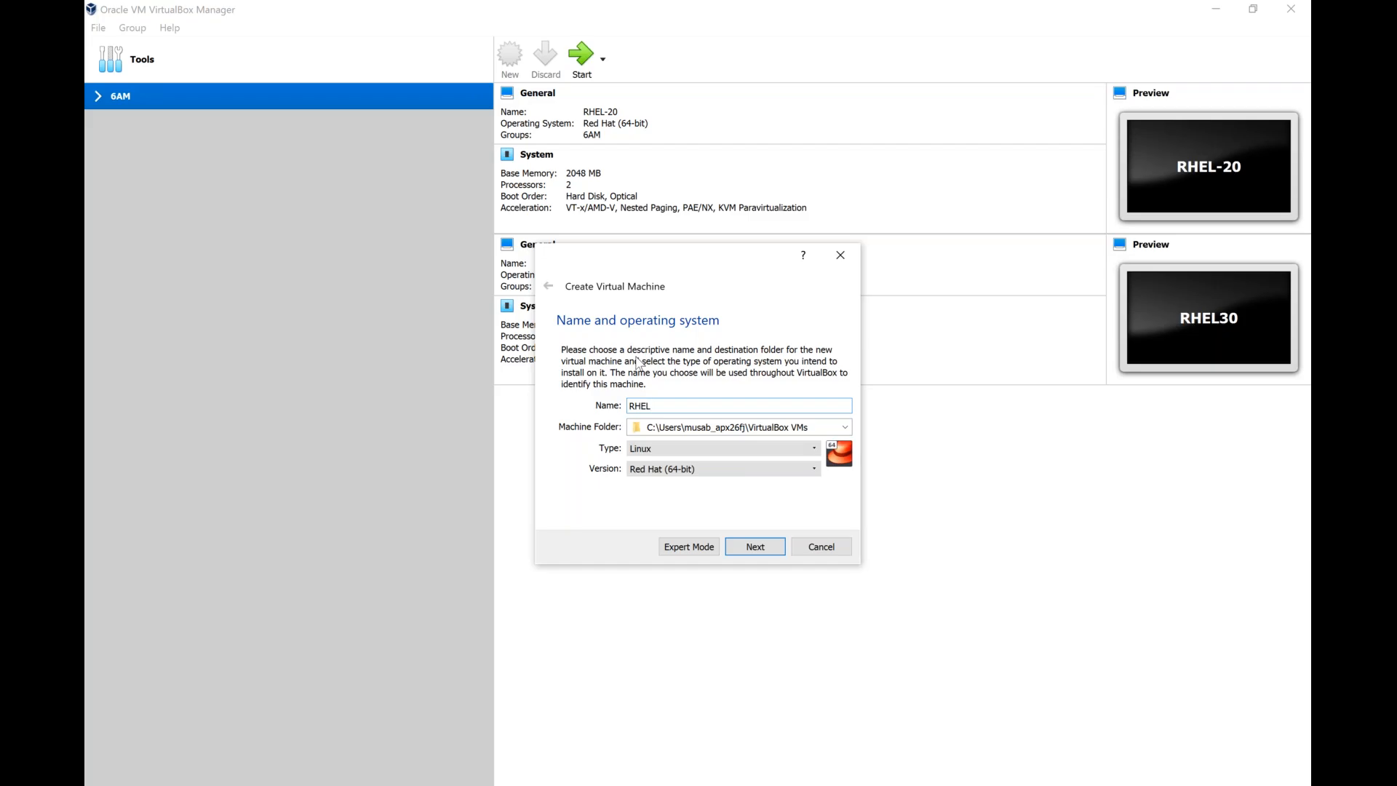
type("40")
type("-")
double_click(642, 406)
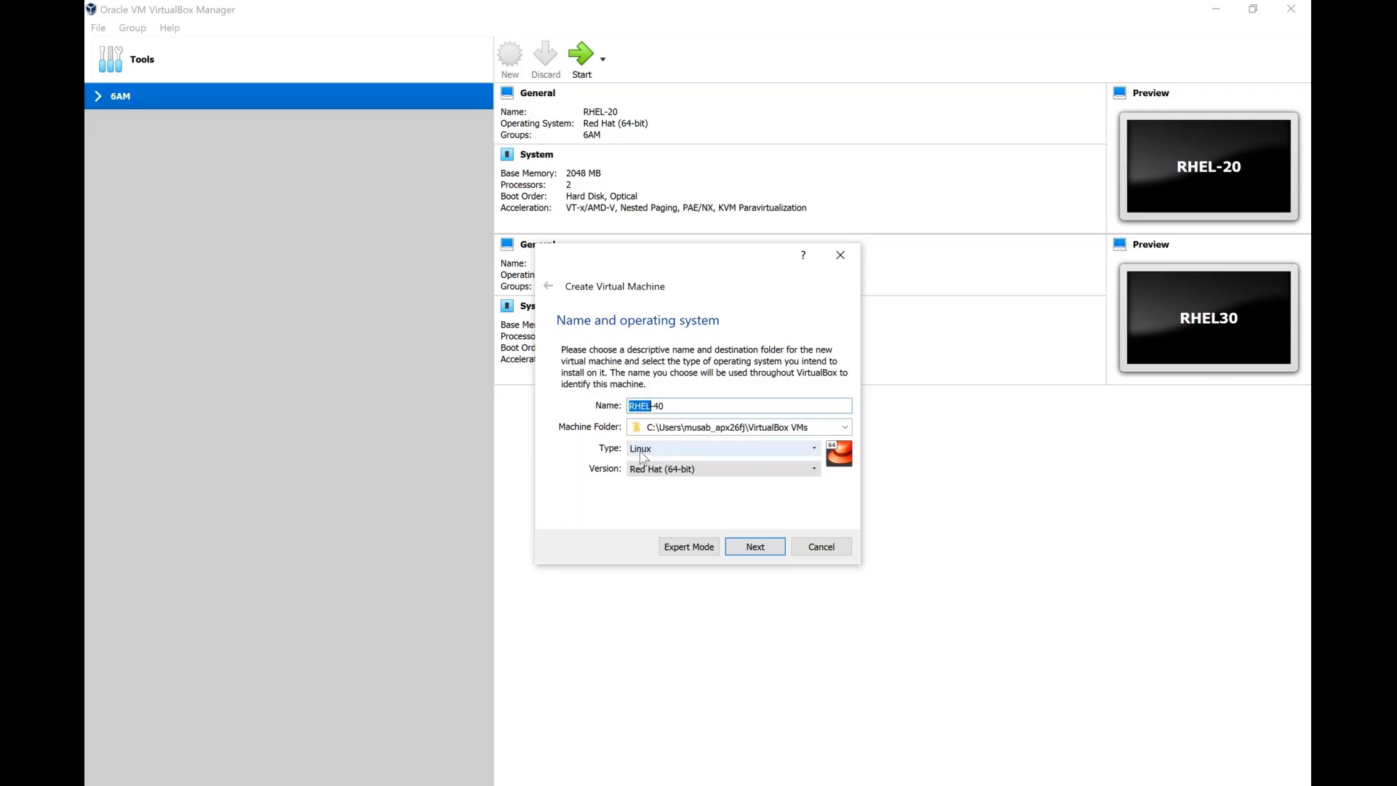
left_click(685, 470)
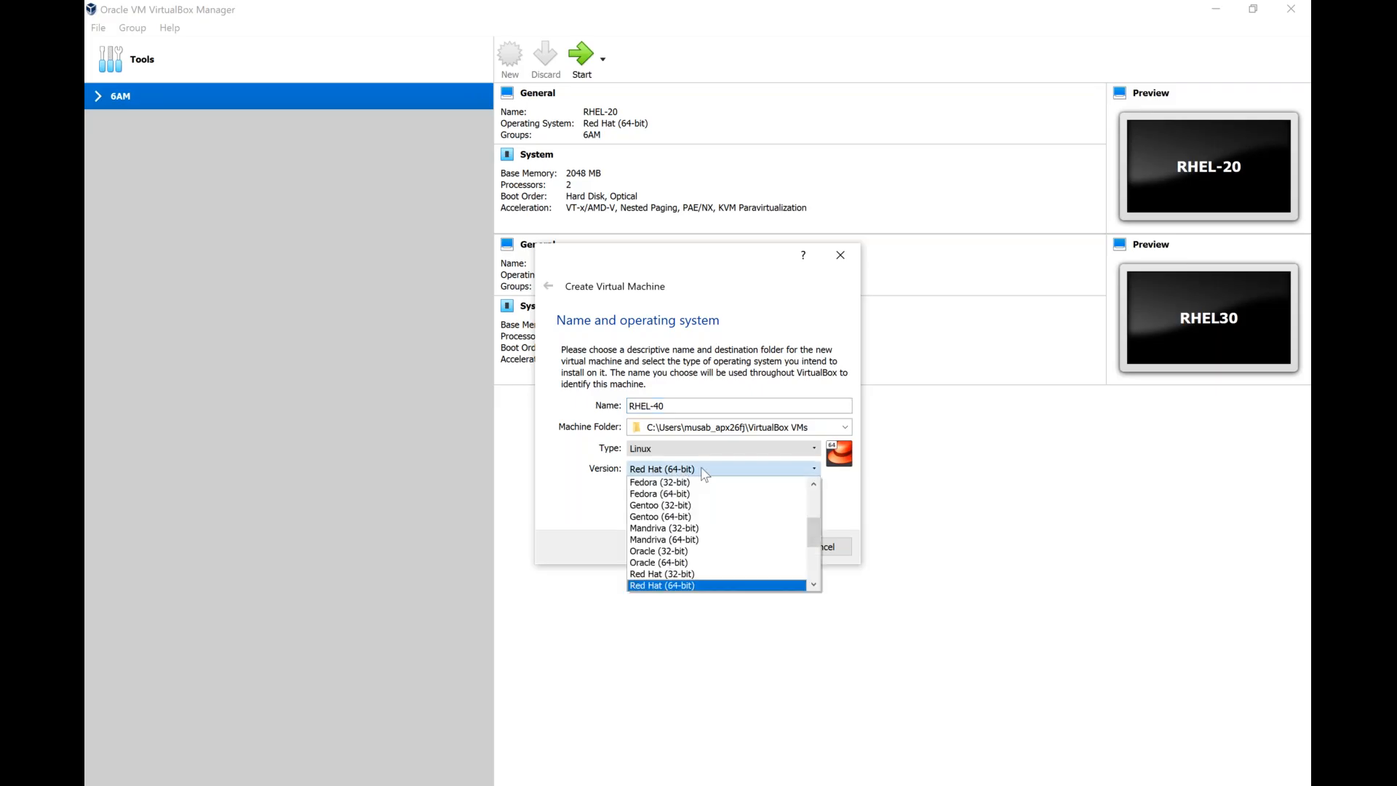
left_click(711, 589)
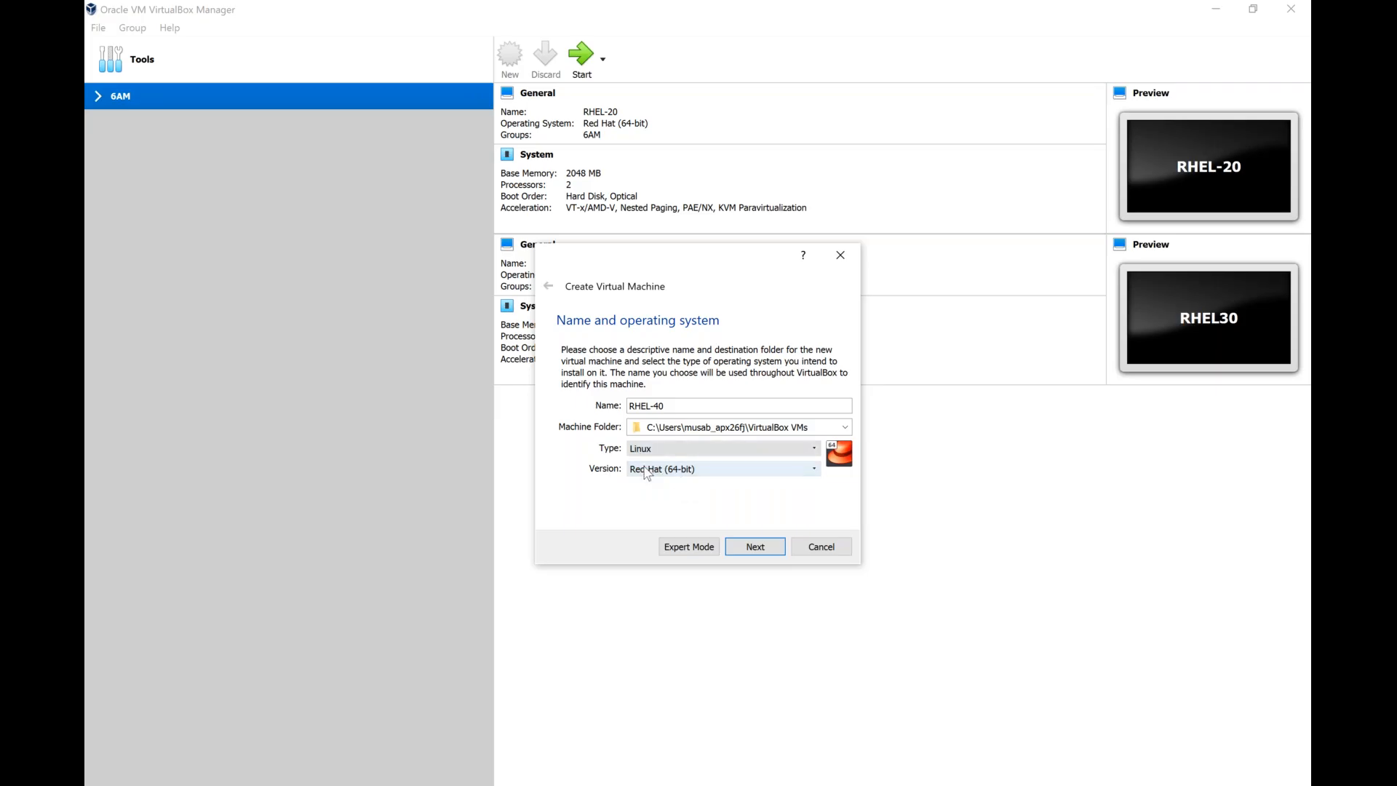
left_click(755, 547)
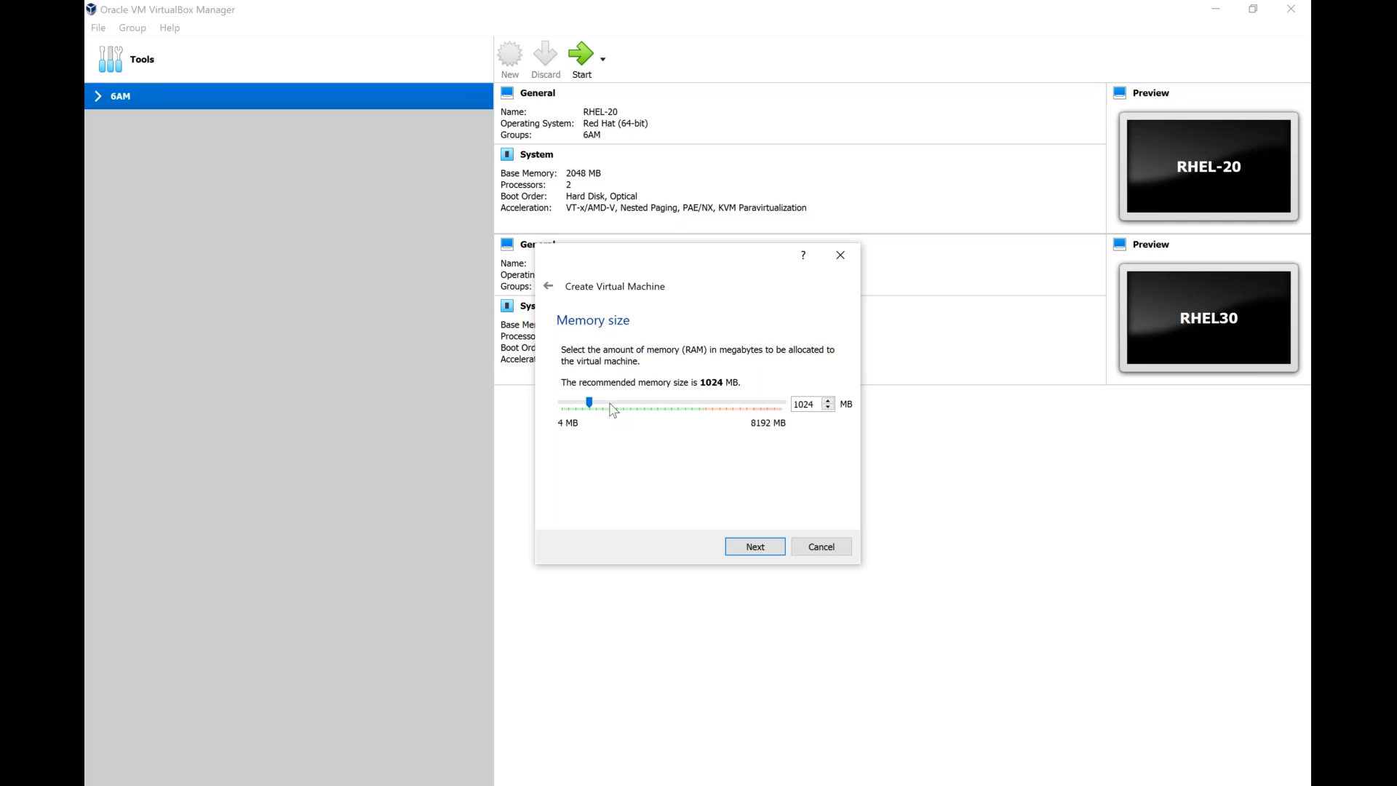
left_click(613, 405)
left_click(613, 406)
left_click(610, 404)
left_click(631, 405)
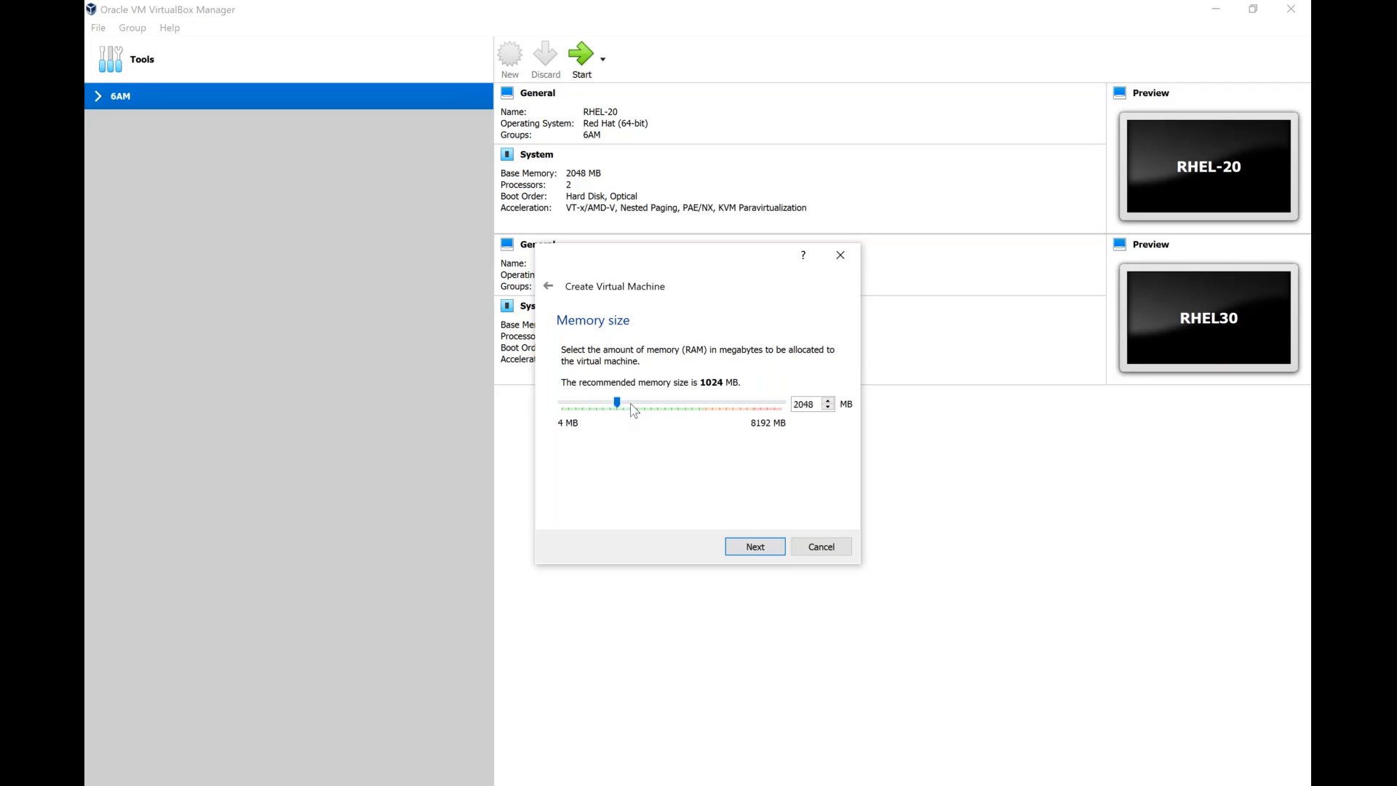
double_click(811, 405)
left_click(755, 547)
left_click(669, 465)
left_click(669, 465)
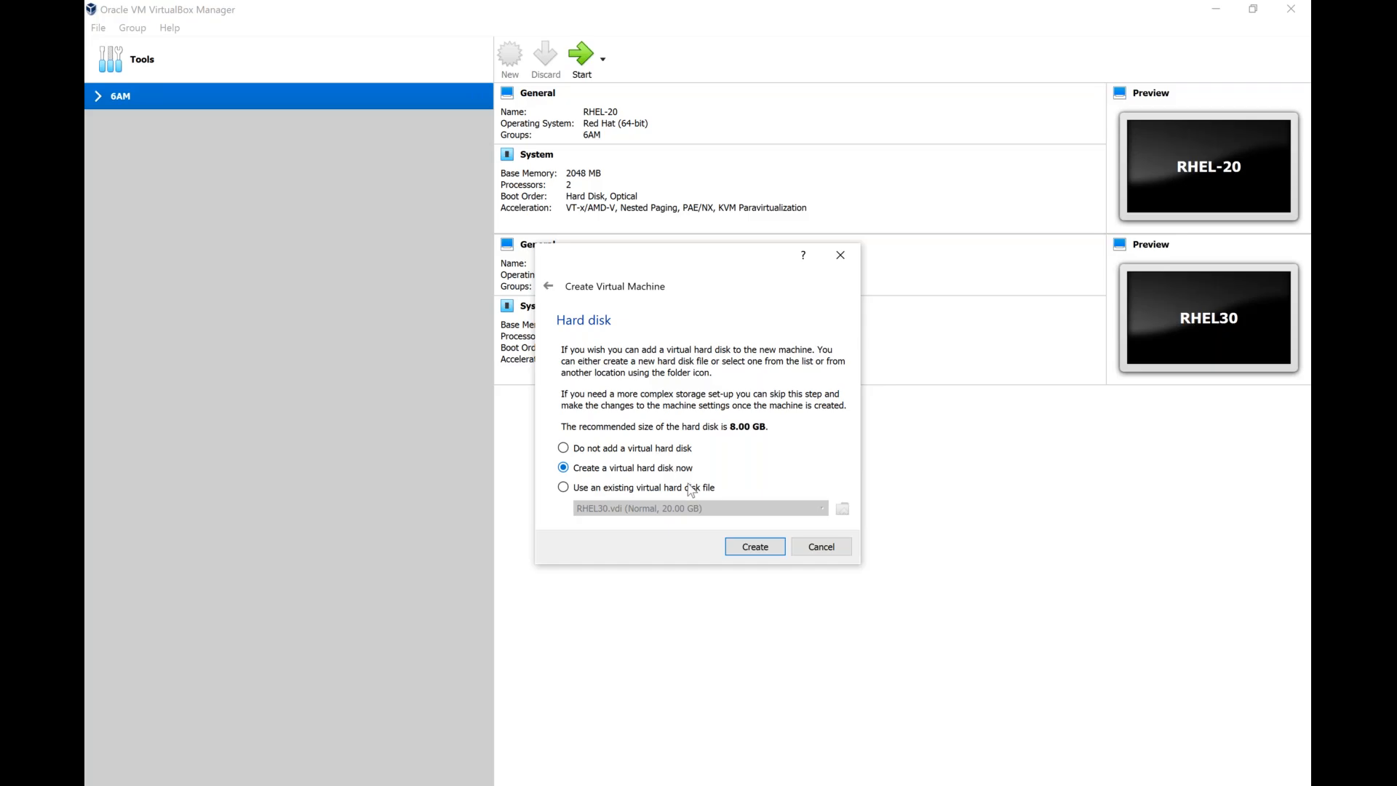
left_click(754, 549)
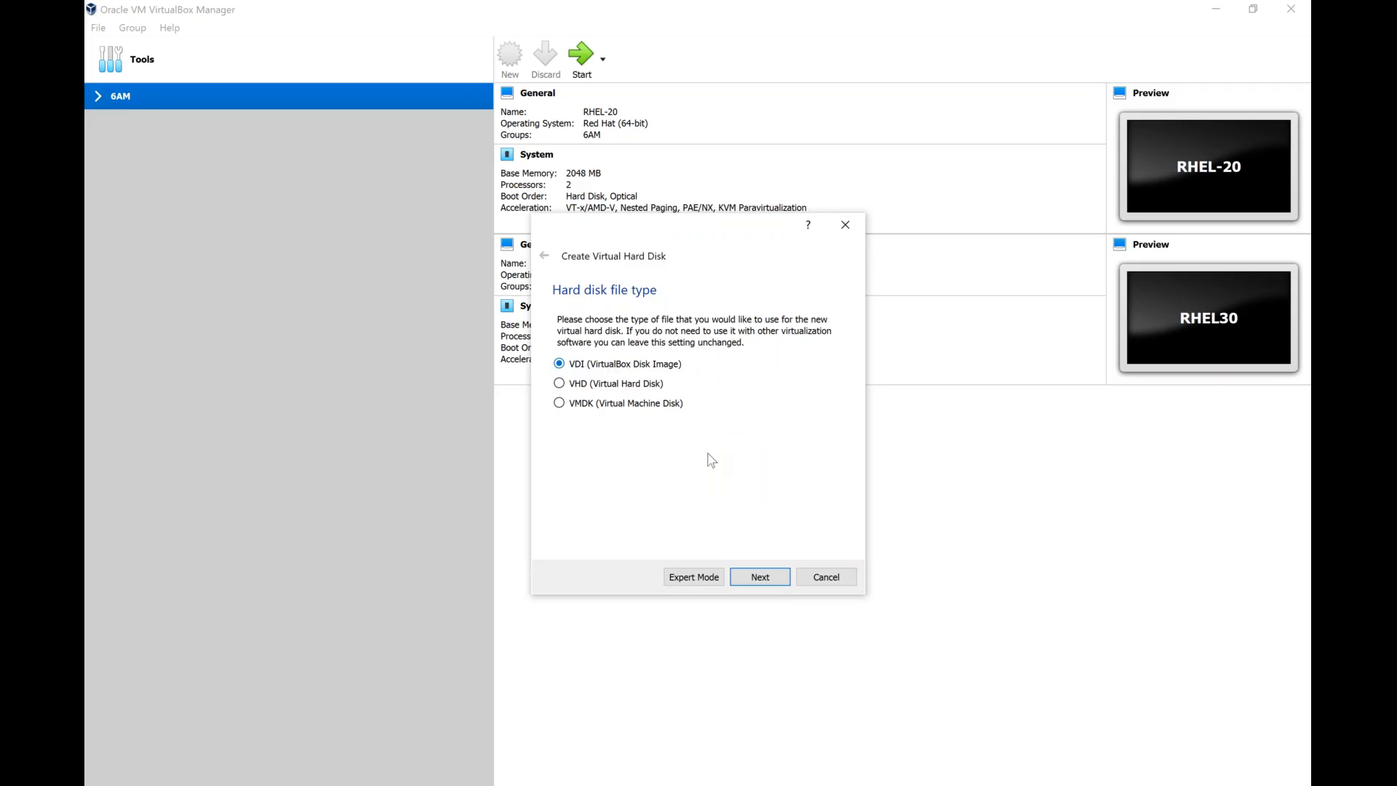
left_click(769, 581)
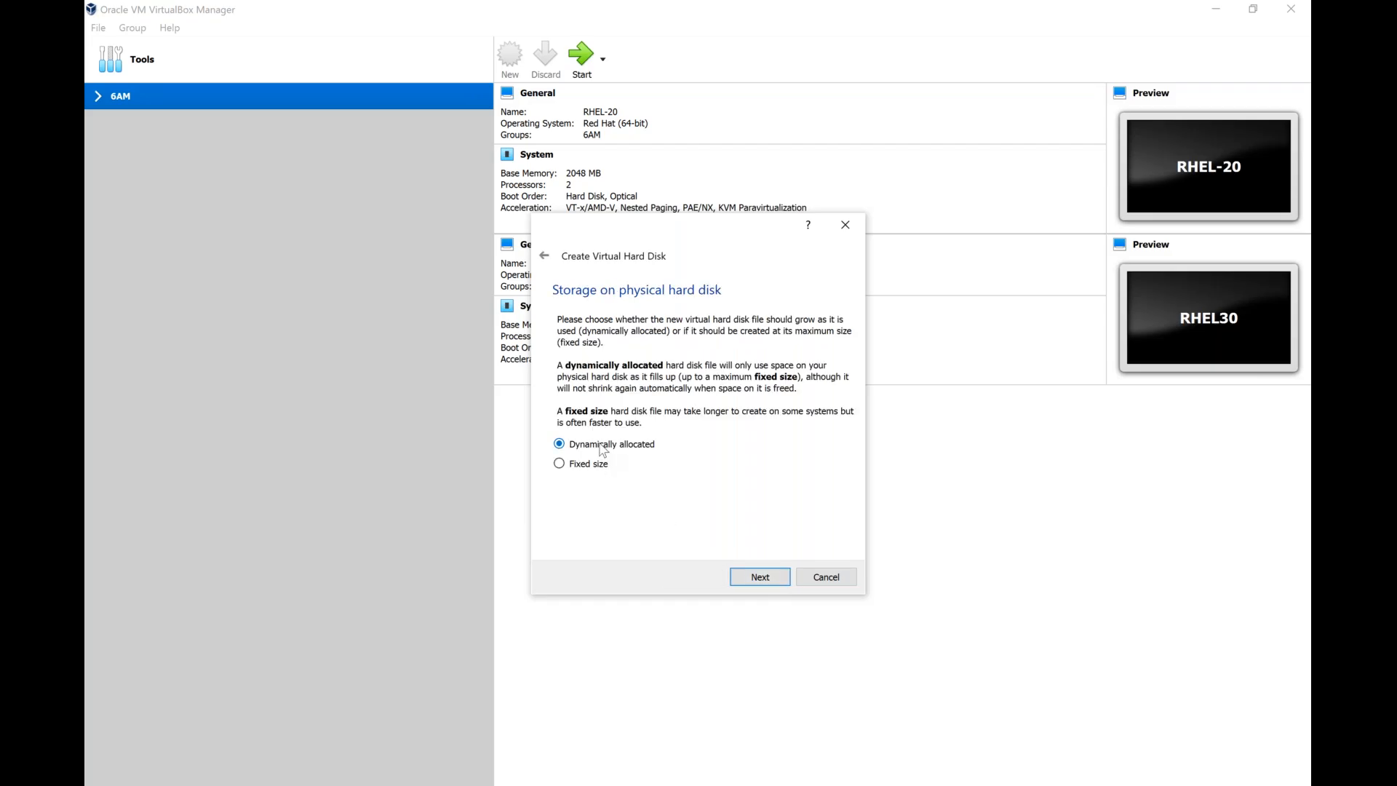
left_click(610, 450)
left_click(757, 577)
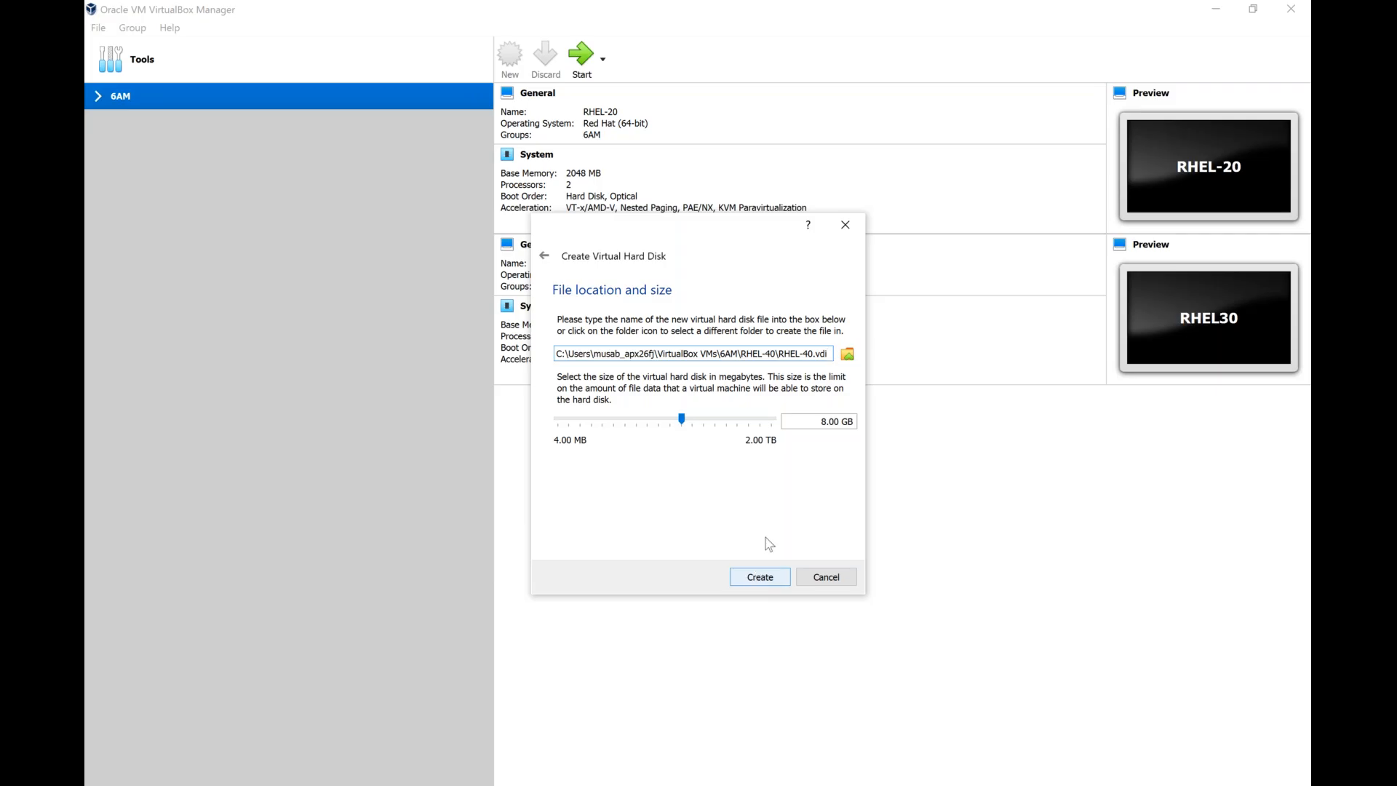
key("Delete")
type("25")
left_click(827, 578)
left_click(818, 547)
Start a new Red Hat (64-bit) virtual machine named RHEL-40 with 2048 MB of memory.
left_click(510, 57)
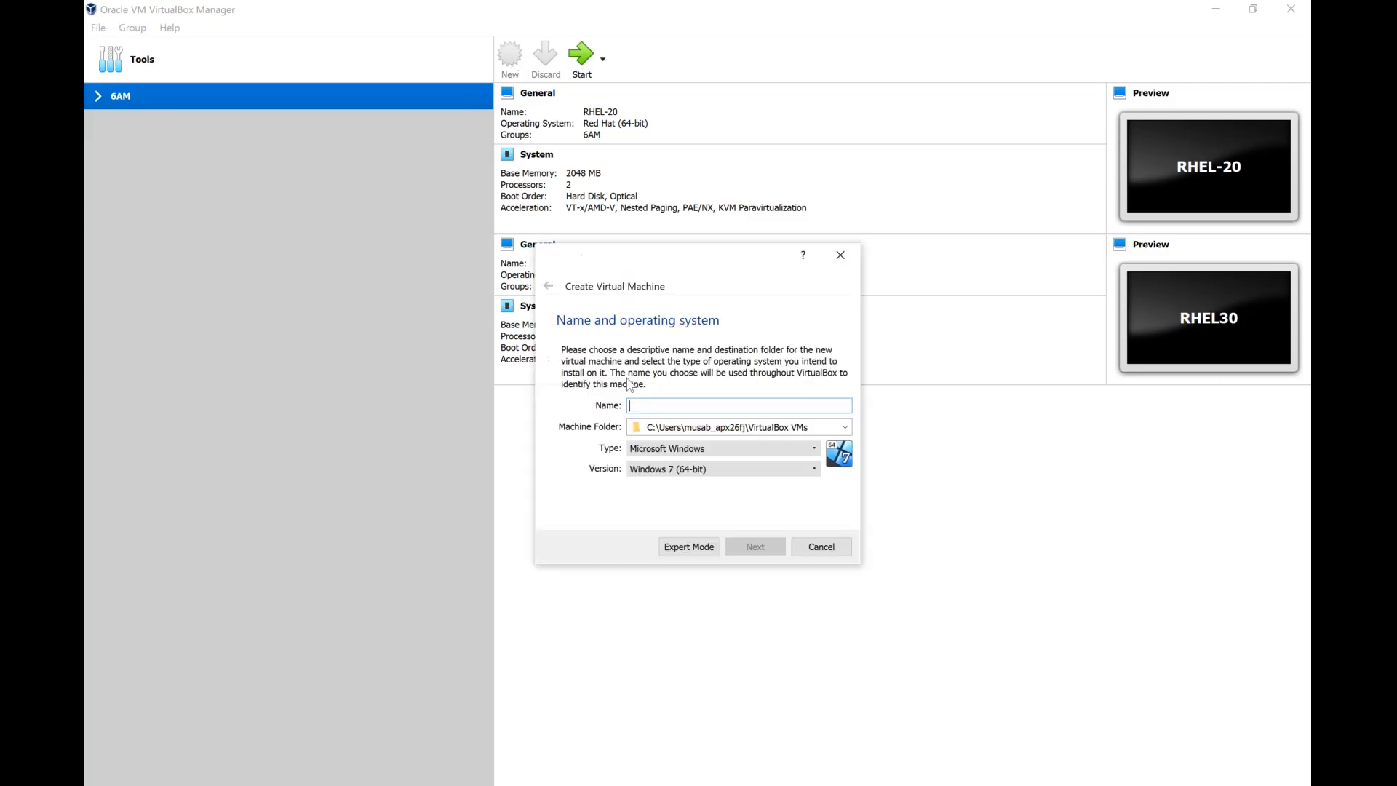
type("RHE")
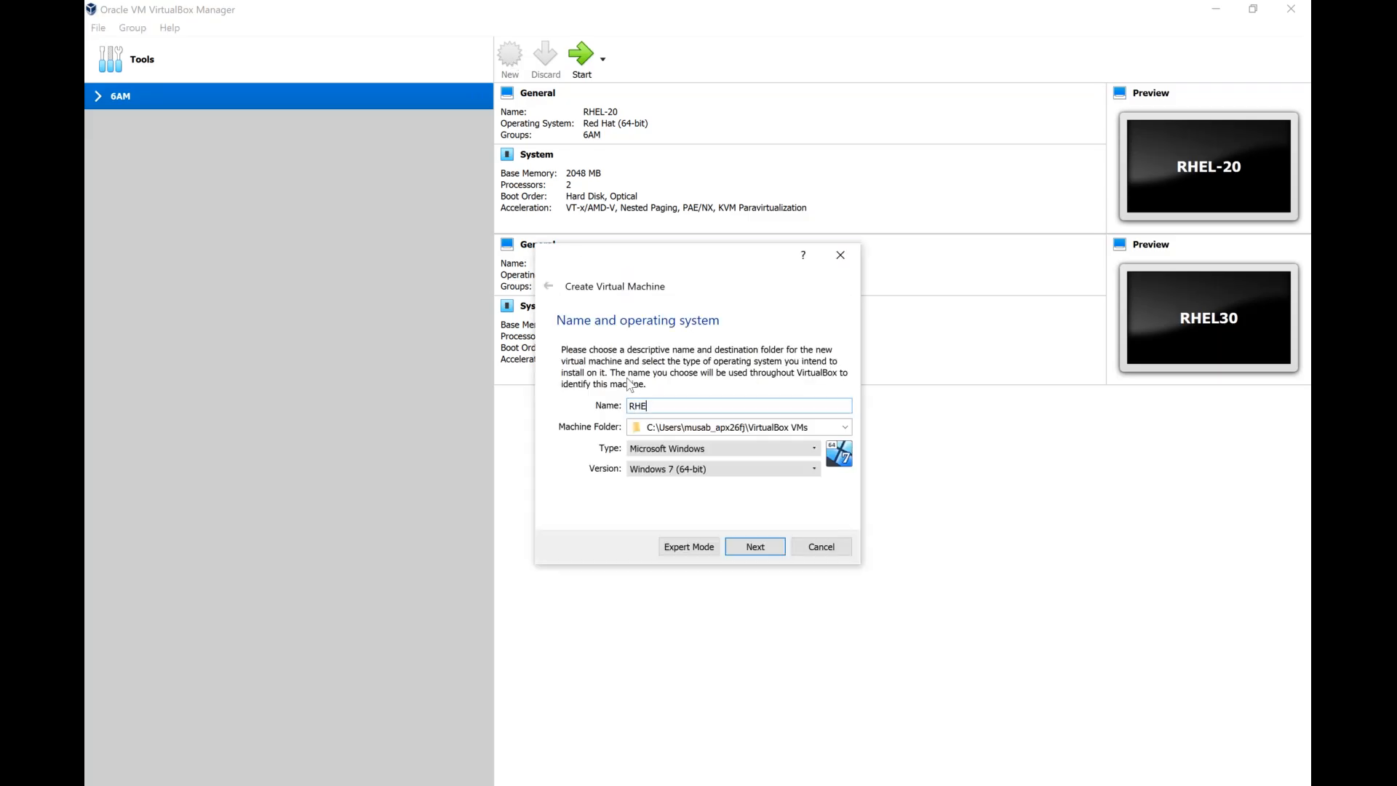
type("L-40")
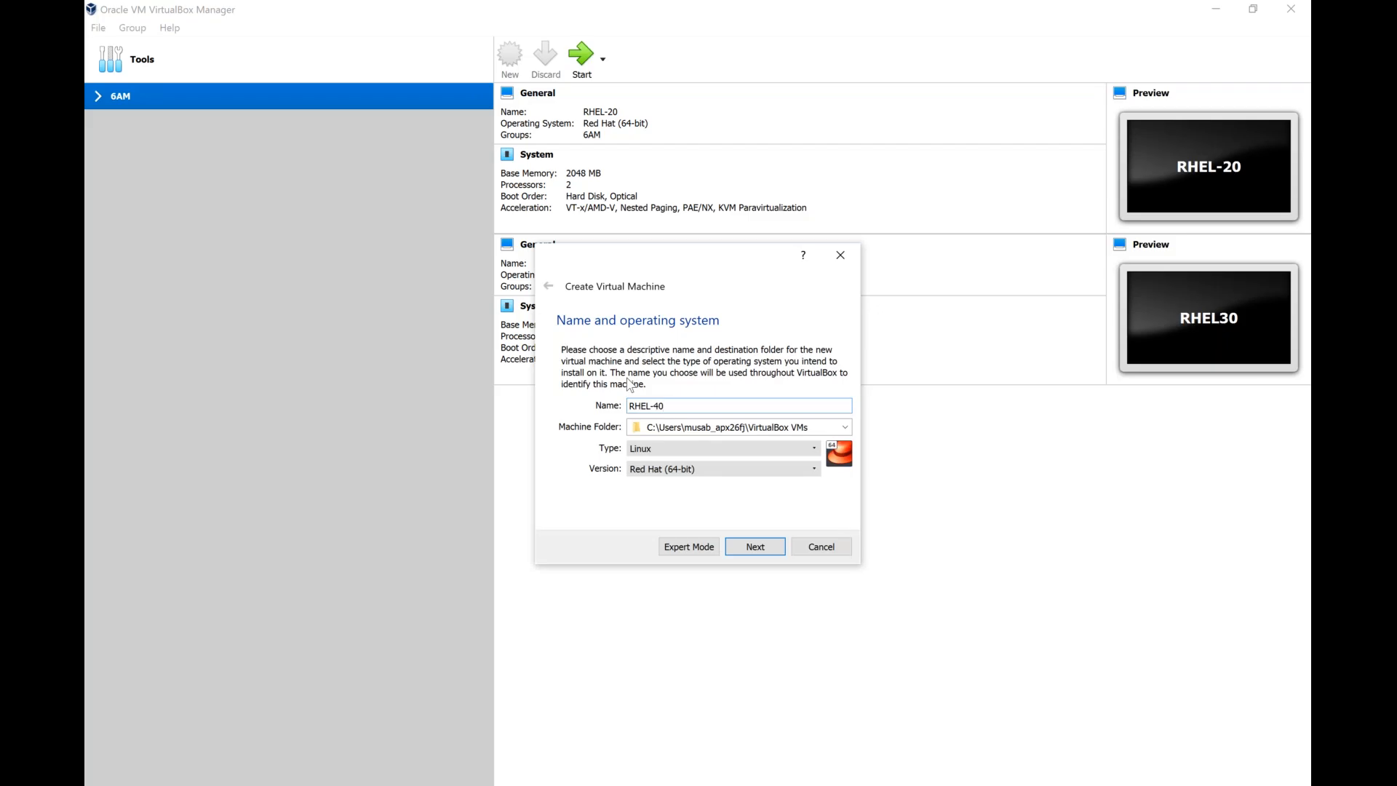
left_click(742, 547)
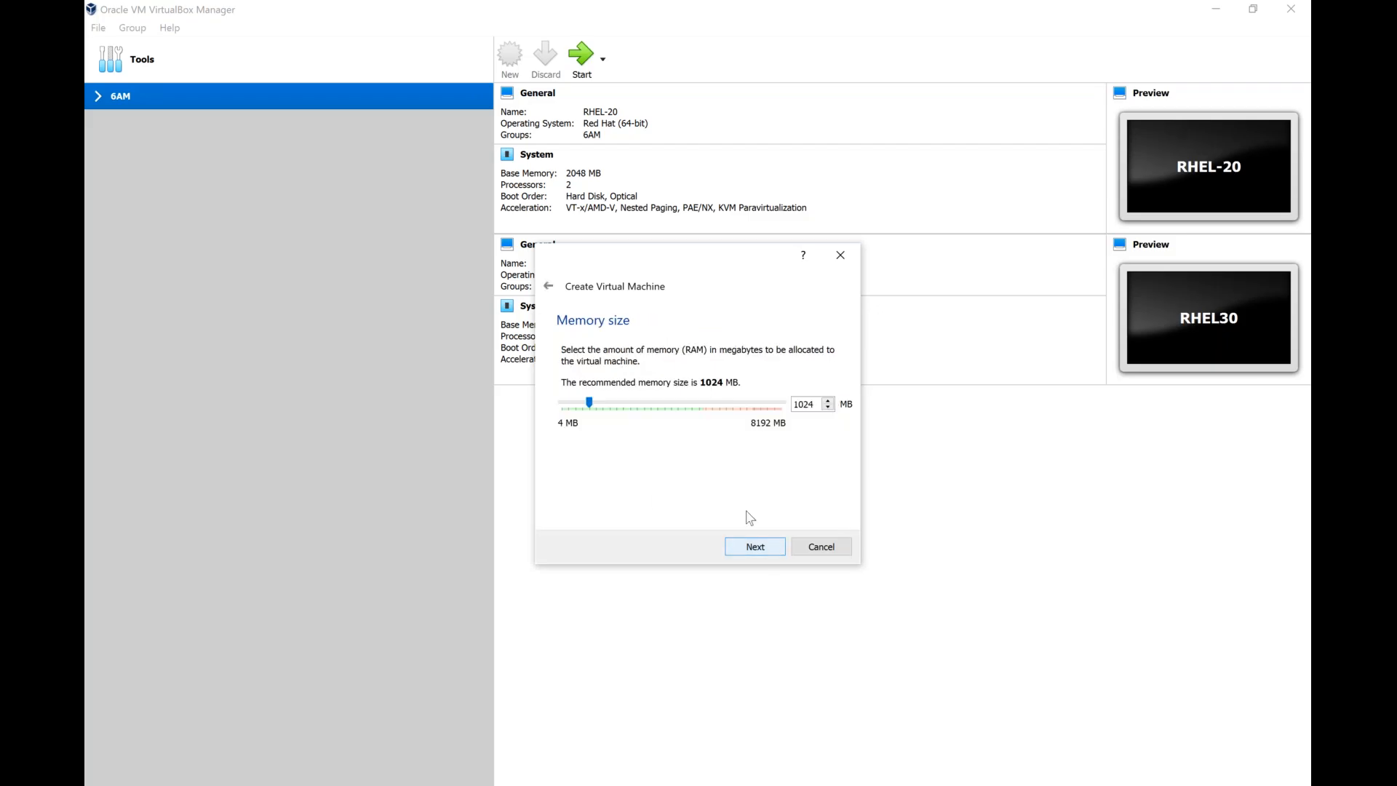
left_click(640, 406)
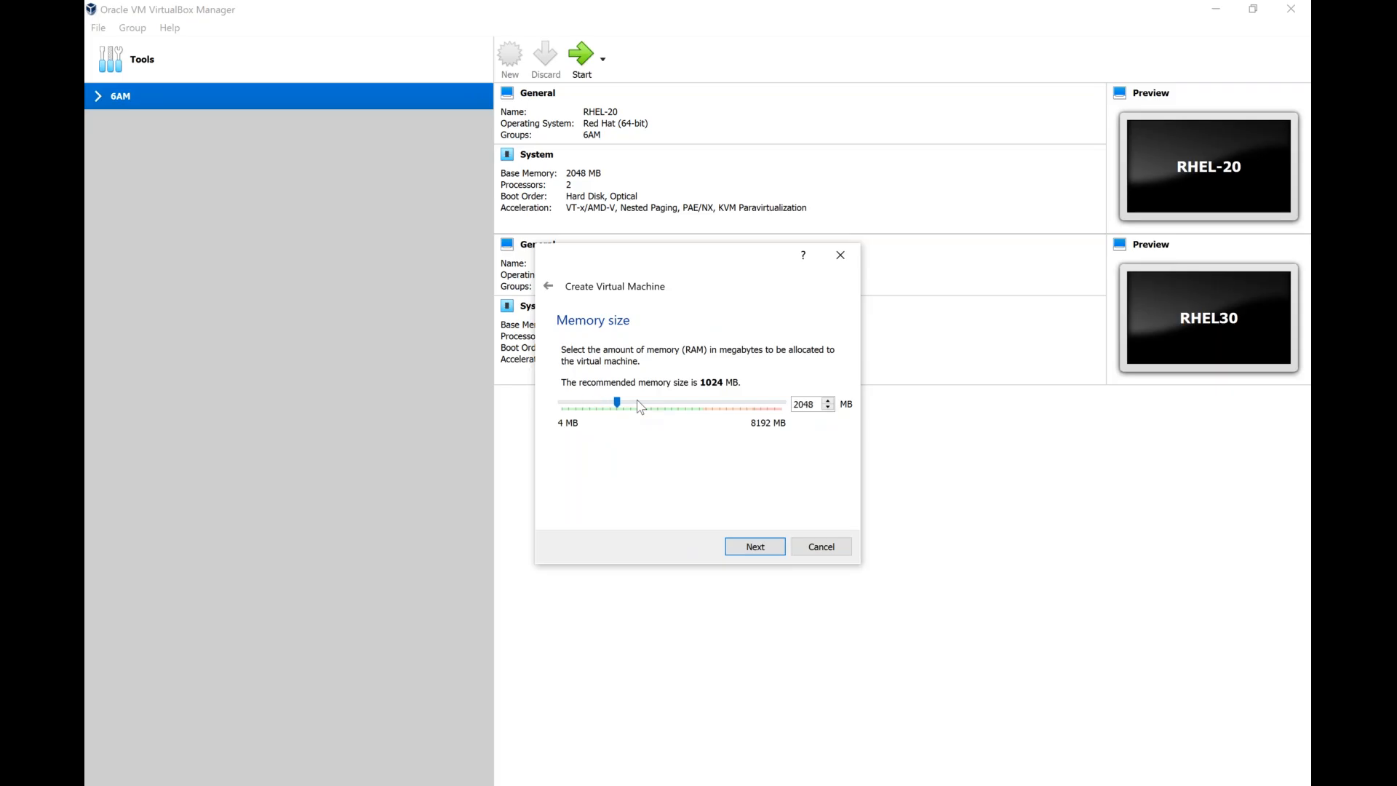
left_click(773, 555)
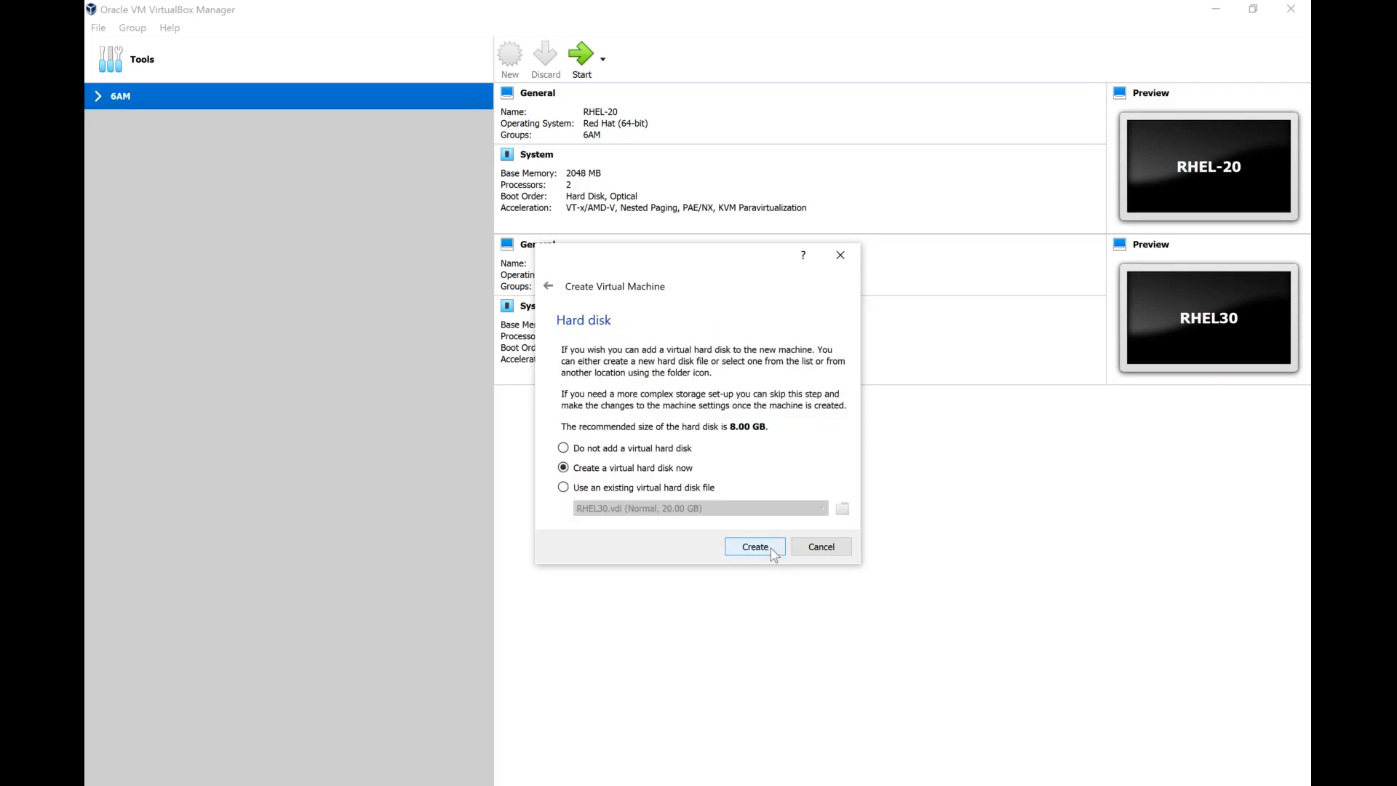
Create a dynamically allocated 25 GB VDI virtual hard disk for RHEL-40 and finish creating the machine.
left_click(774, 555)
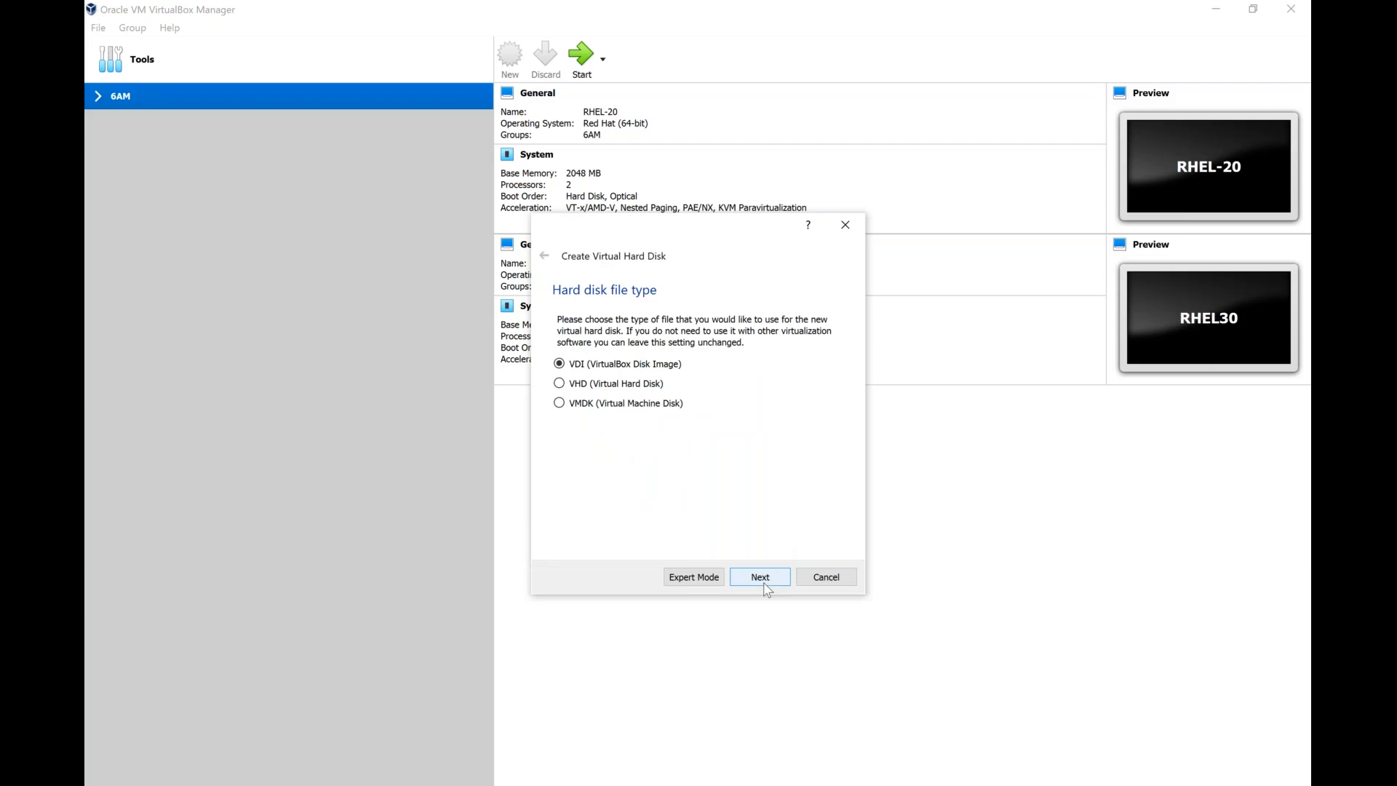
left_click(765, 582)
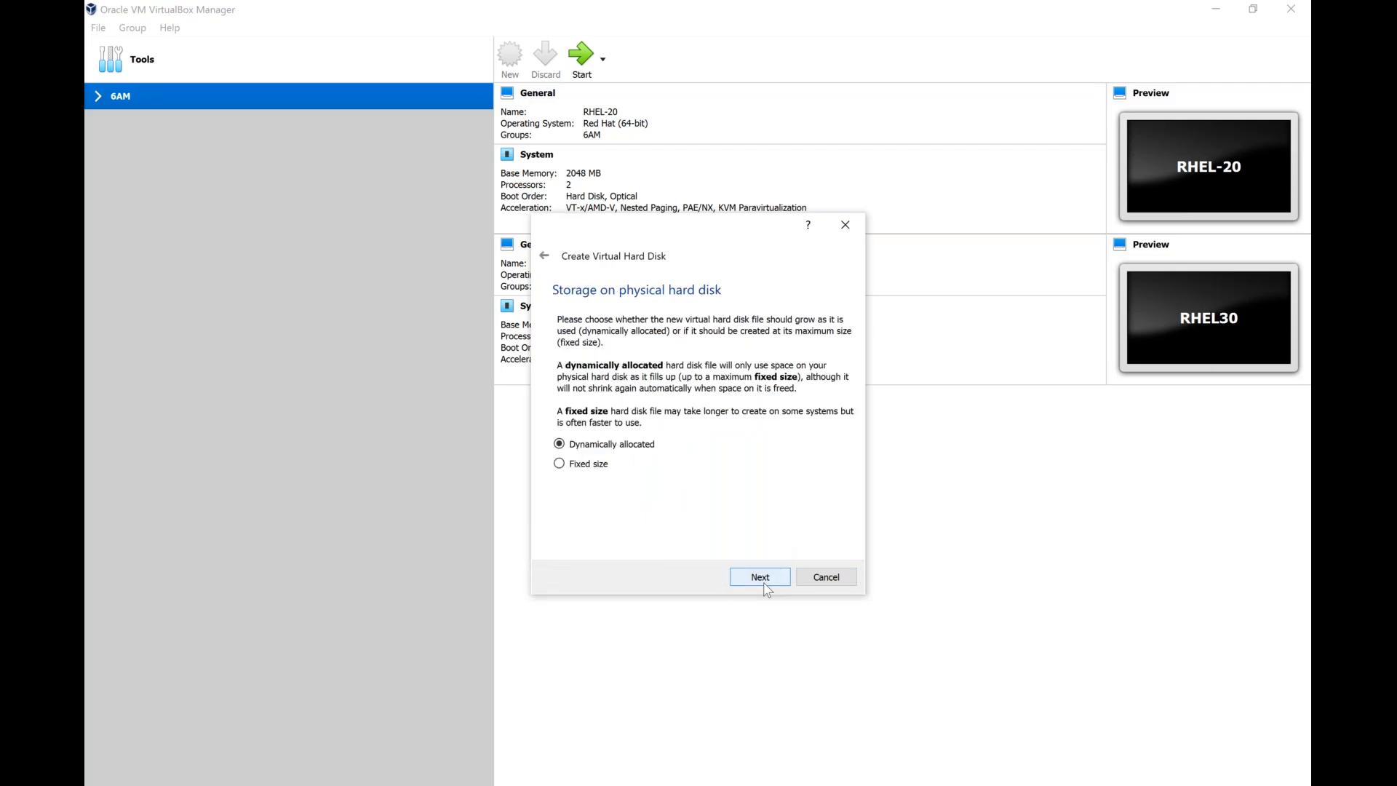
left_click(759, 578)
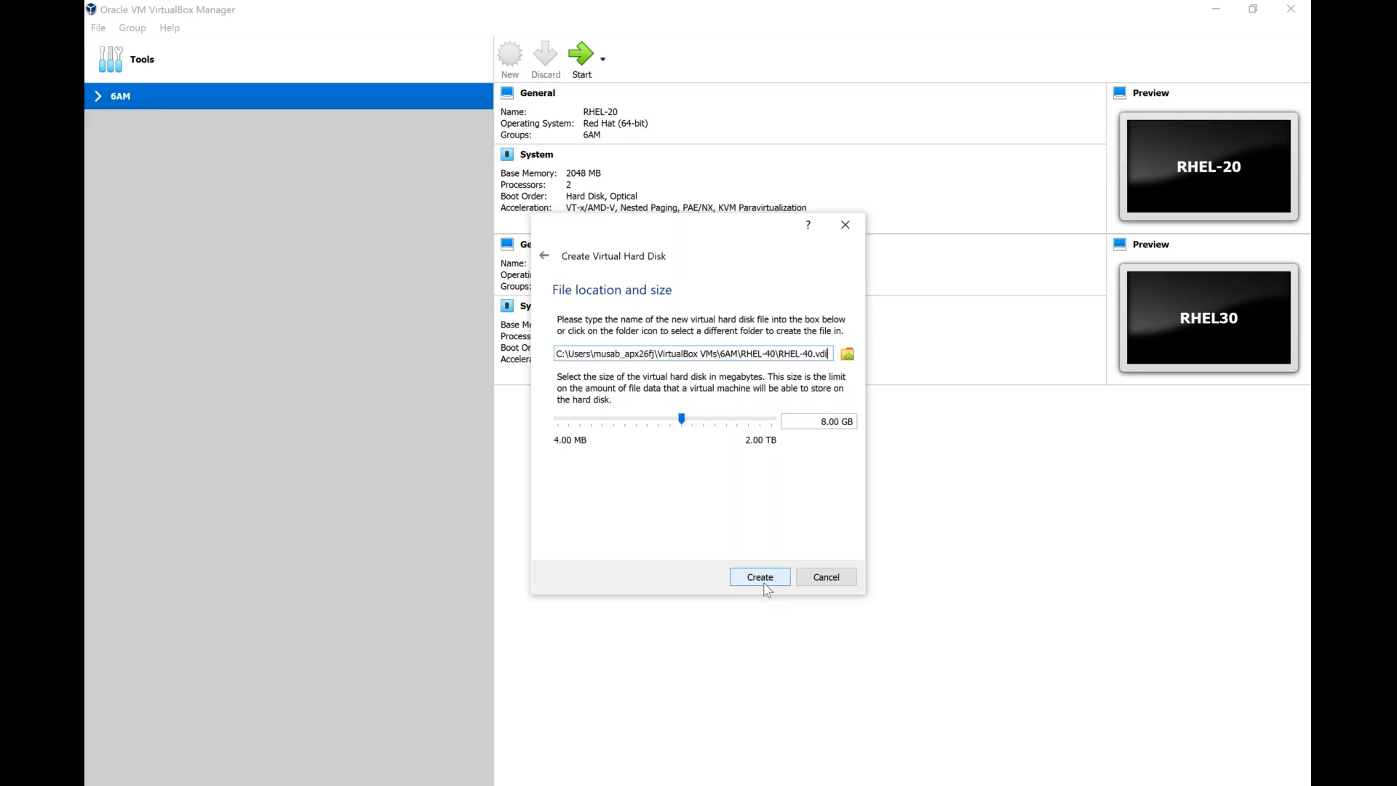
left_click(820, 421)
key("Delete")
type("25")
left_click(760, 582)
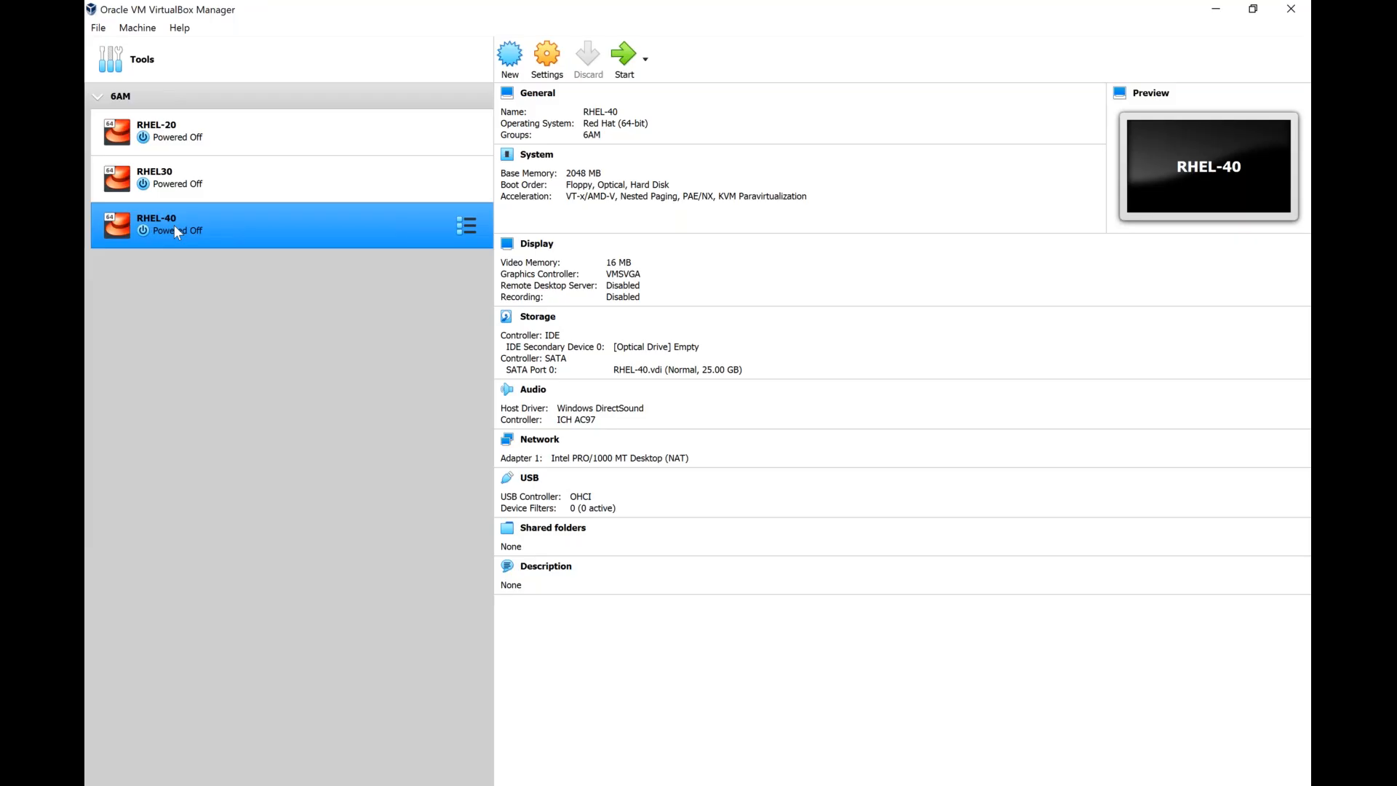
Open the RHEL-40 machine's system settings and set its processor count to 2.
right_click(174, 230)
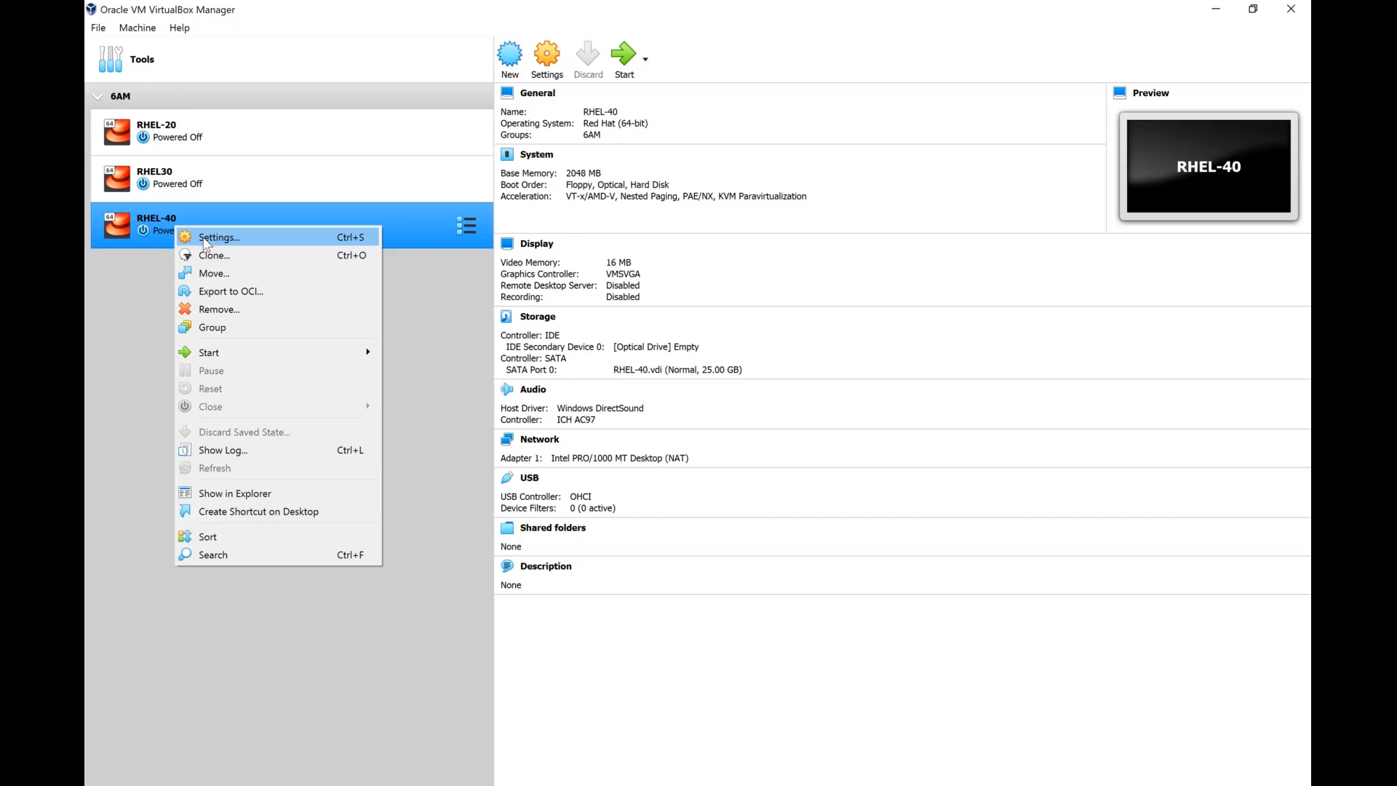
left_click(207, 240)
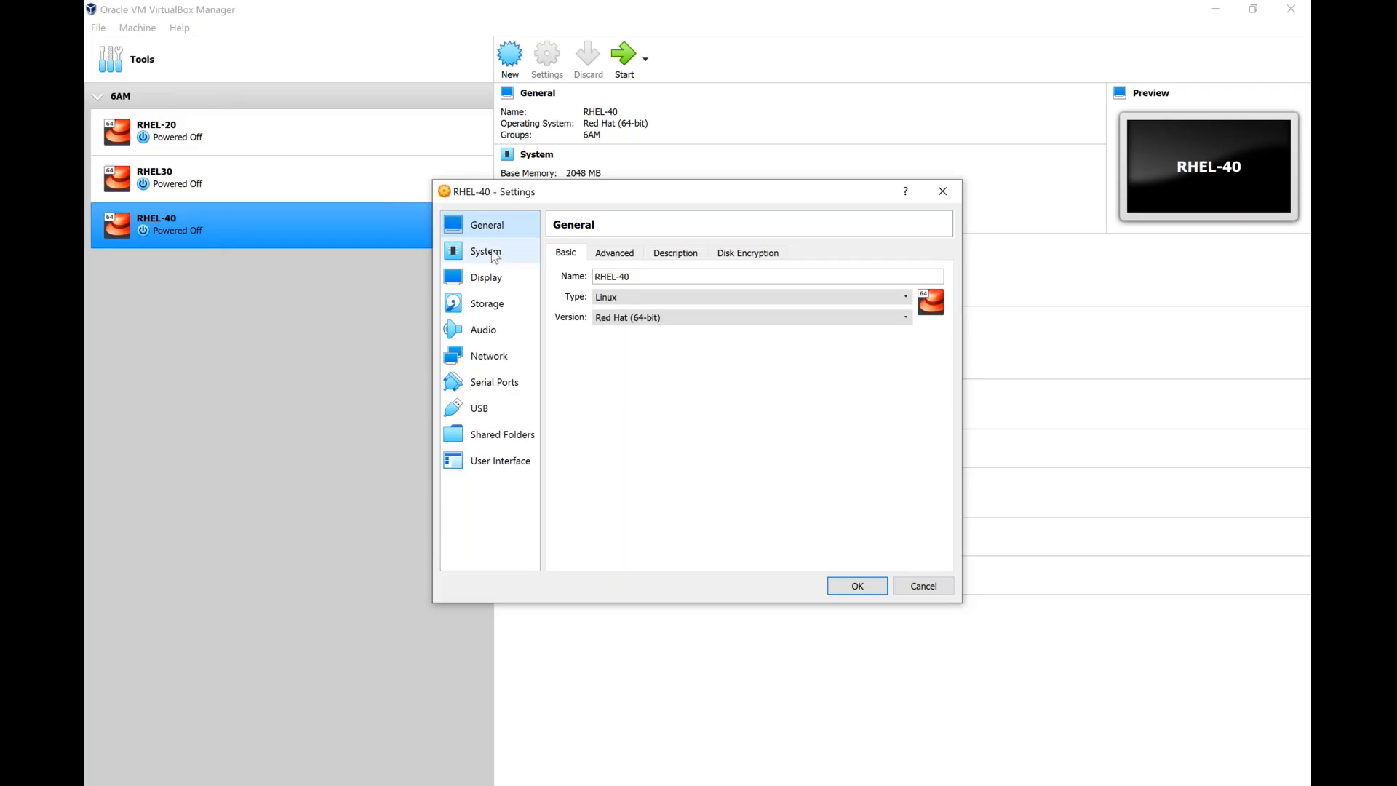
left_click(494, 253)
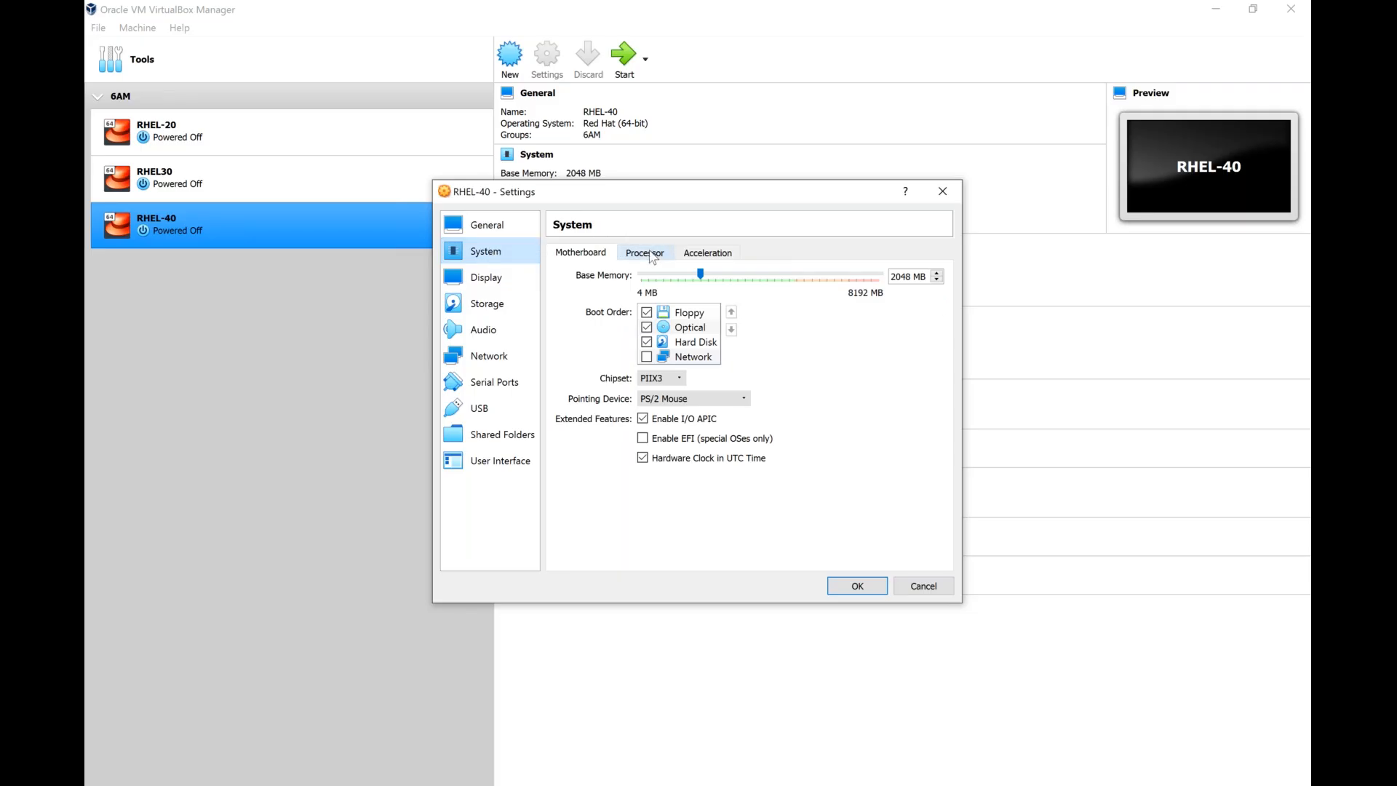
left_click(651, 255)
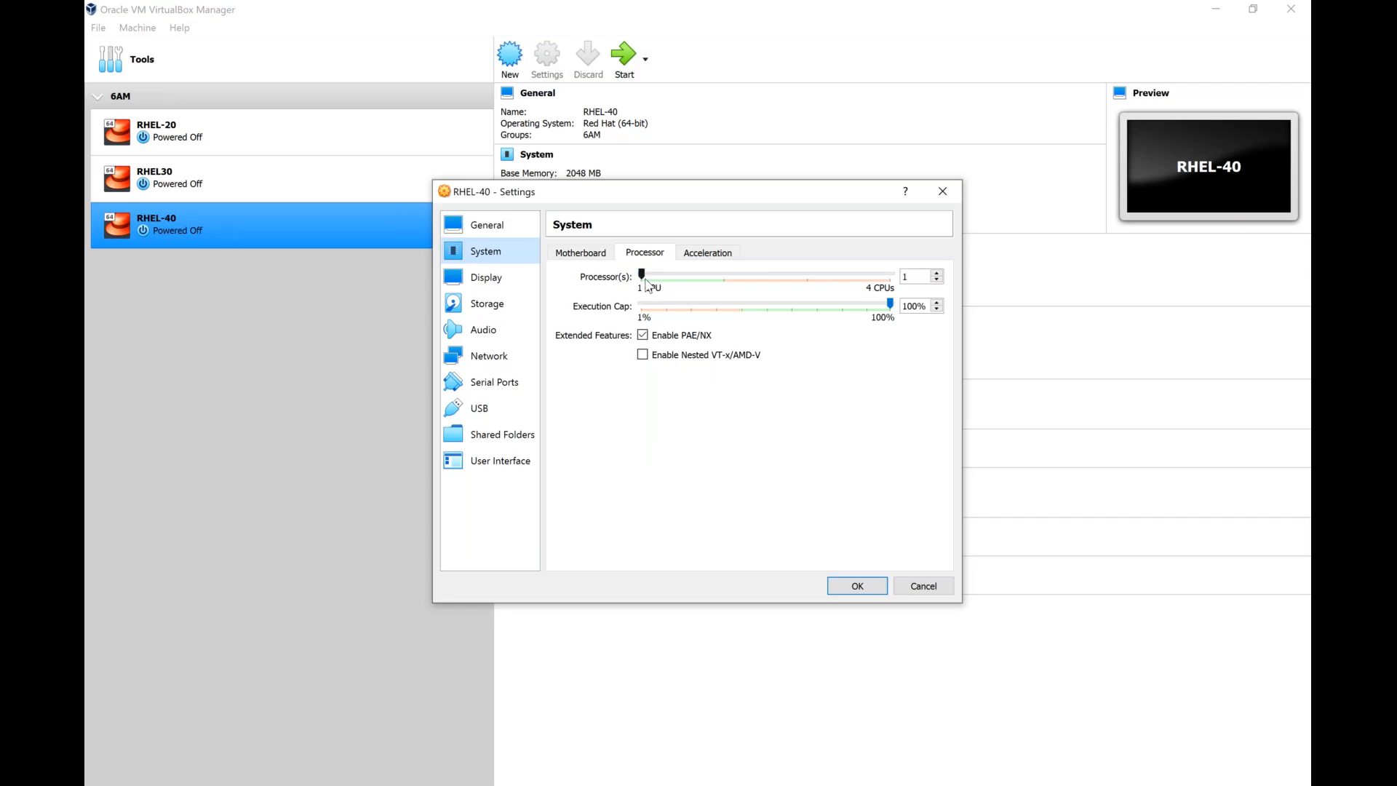
left_click(937, 273)
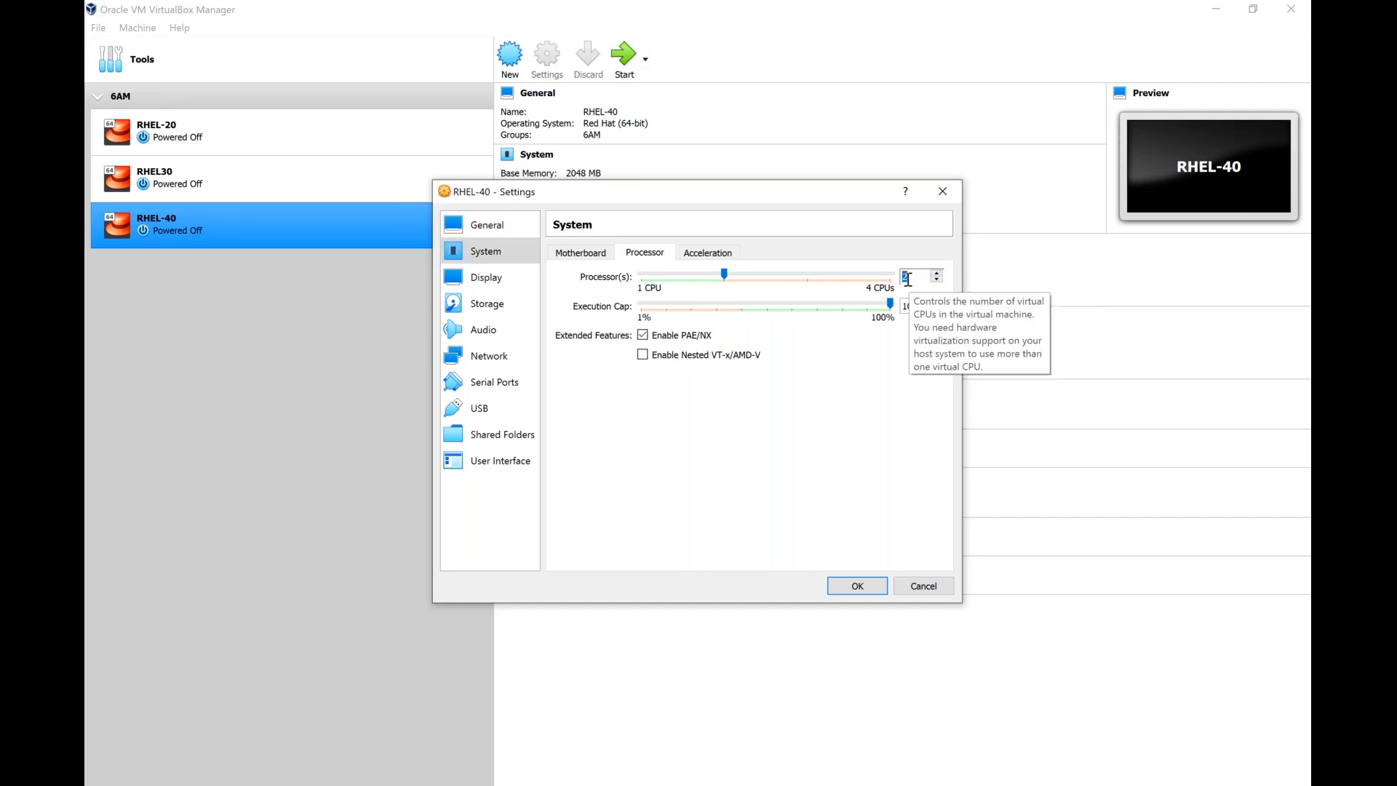
Disable Floppy in the RHEL-40 boot order and move it below Hard Disk so Optical is the first boot device.
left_click(587, 253)
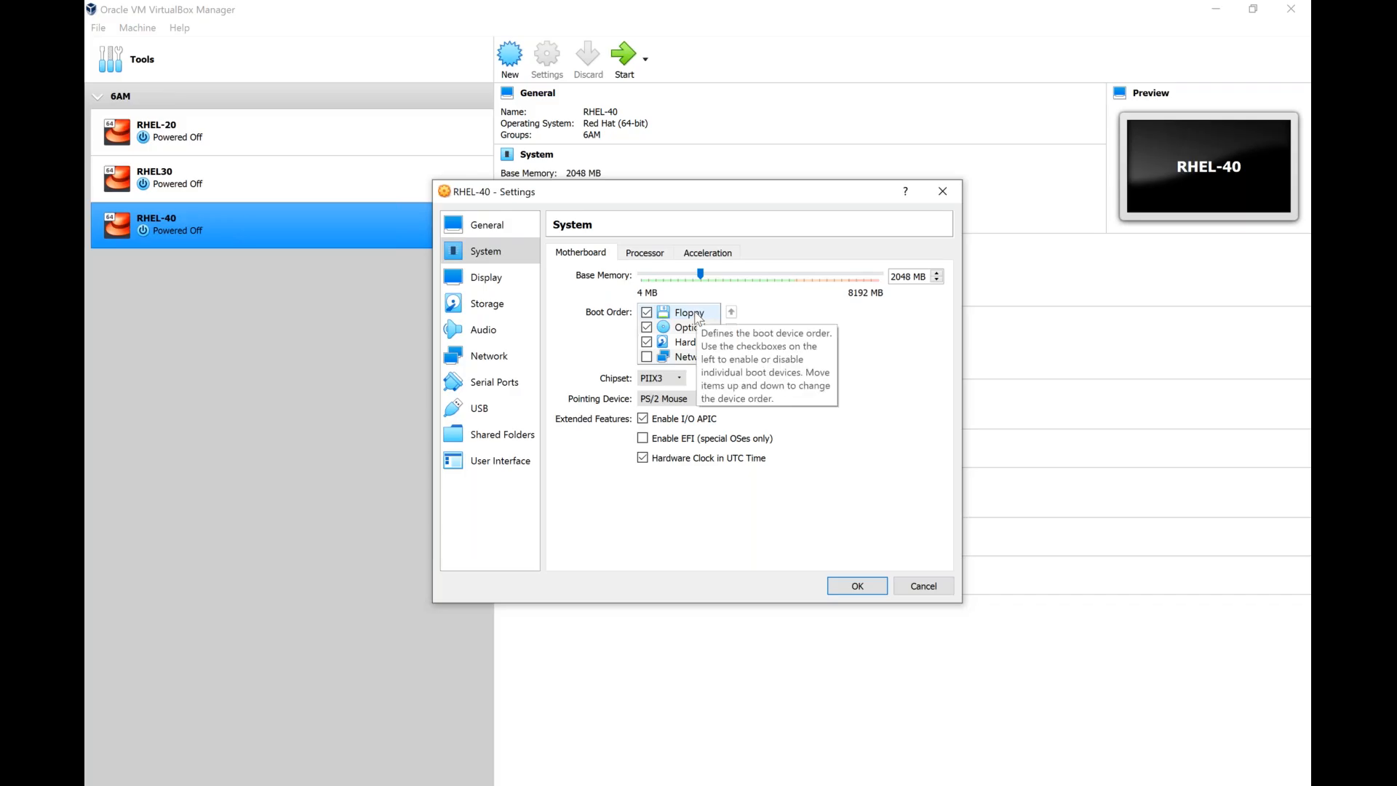
left_click(697, 318)
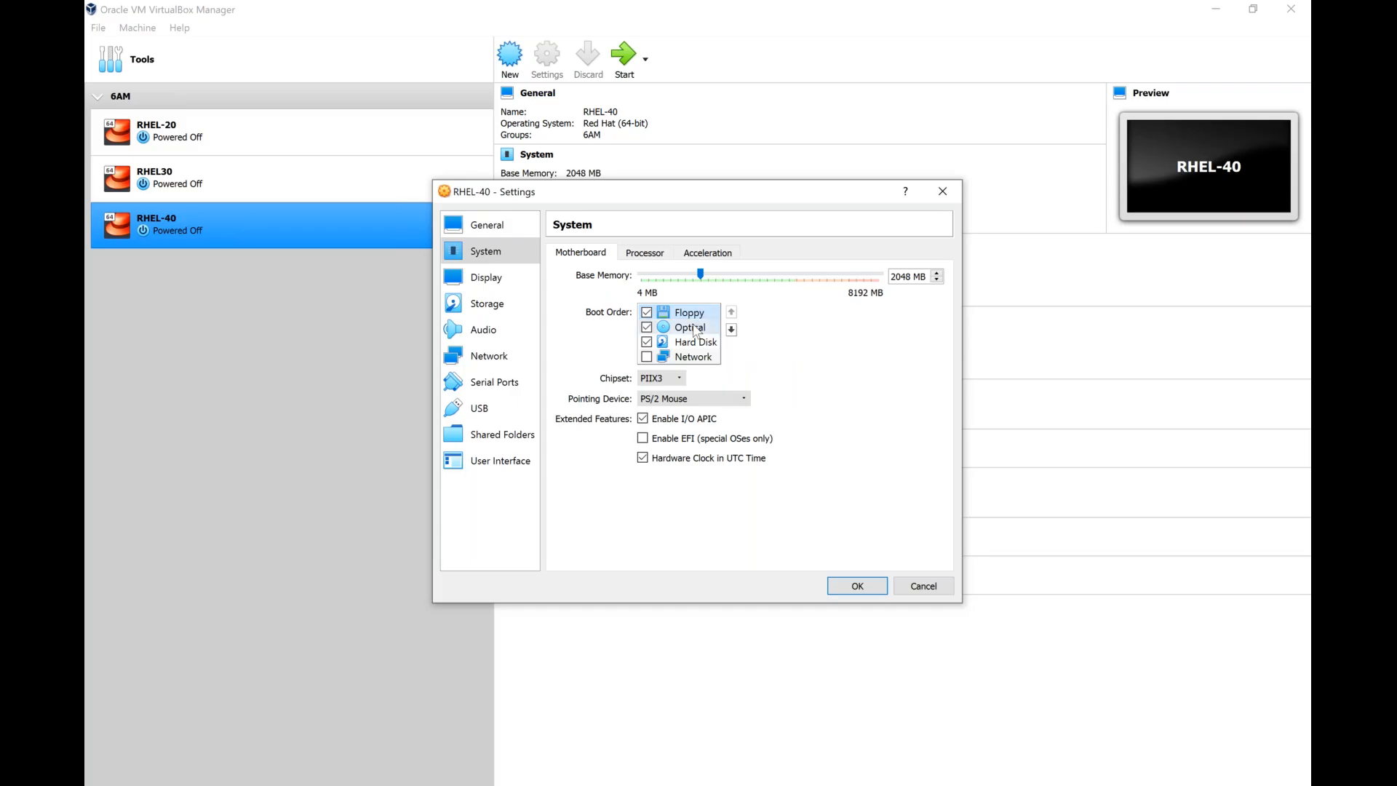
left_click(694, 329)
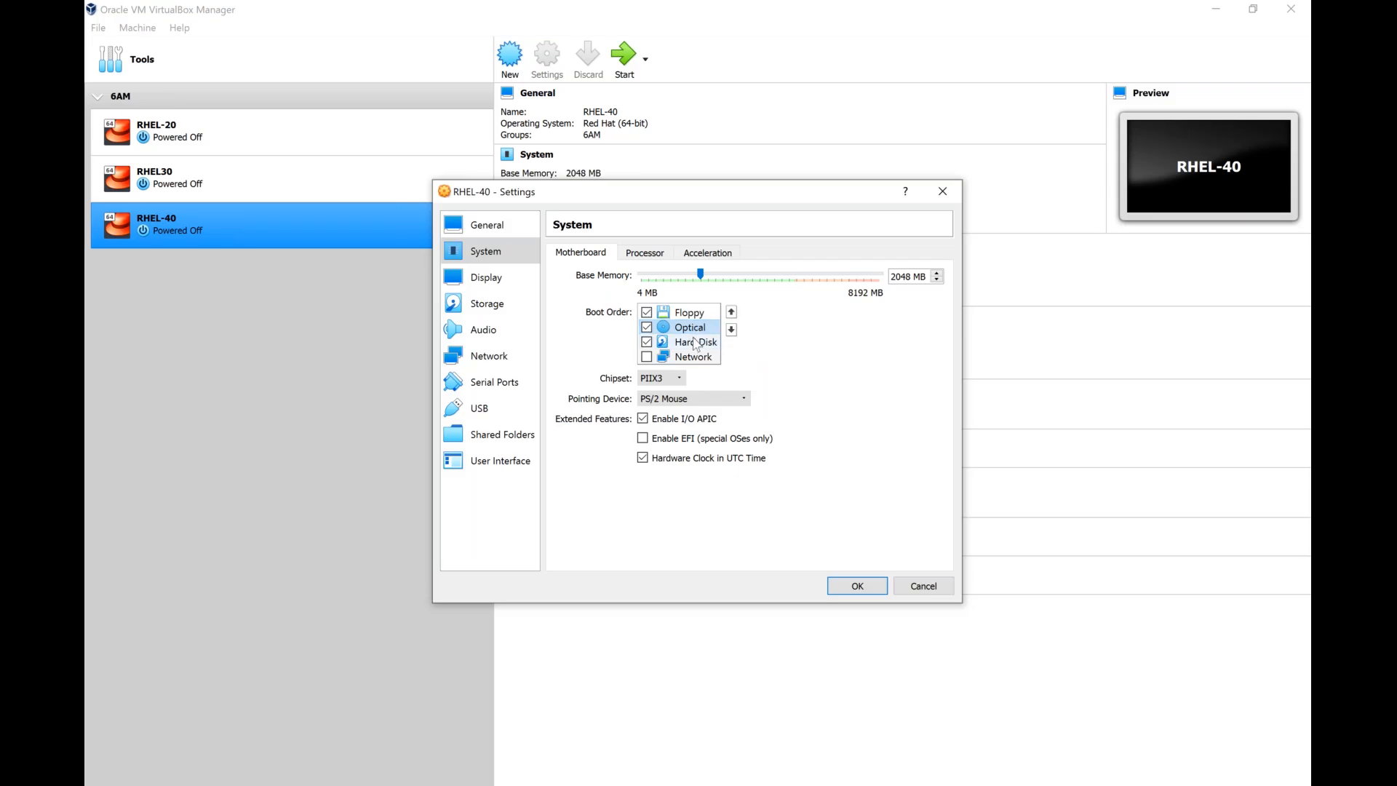
left_click(695, 343)
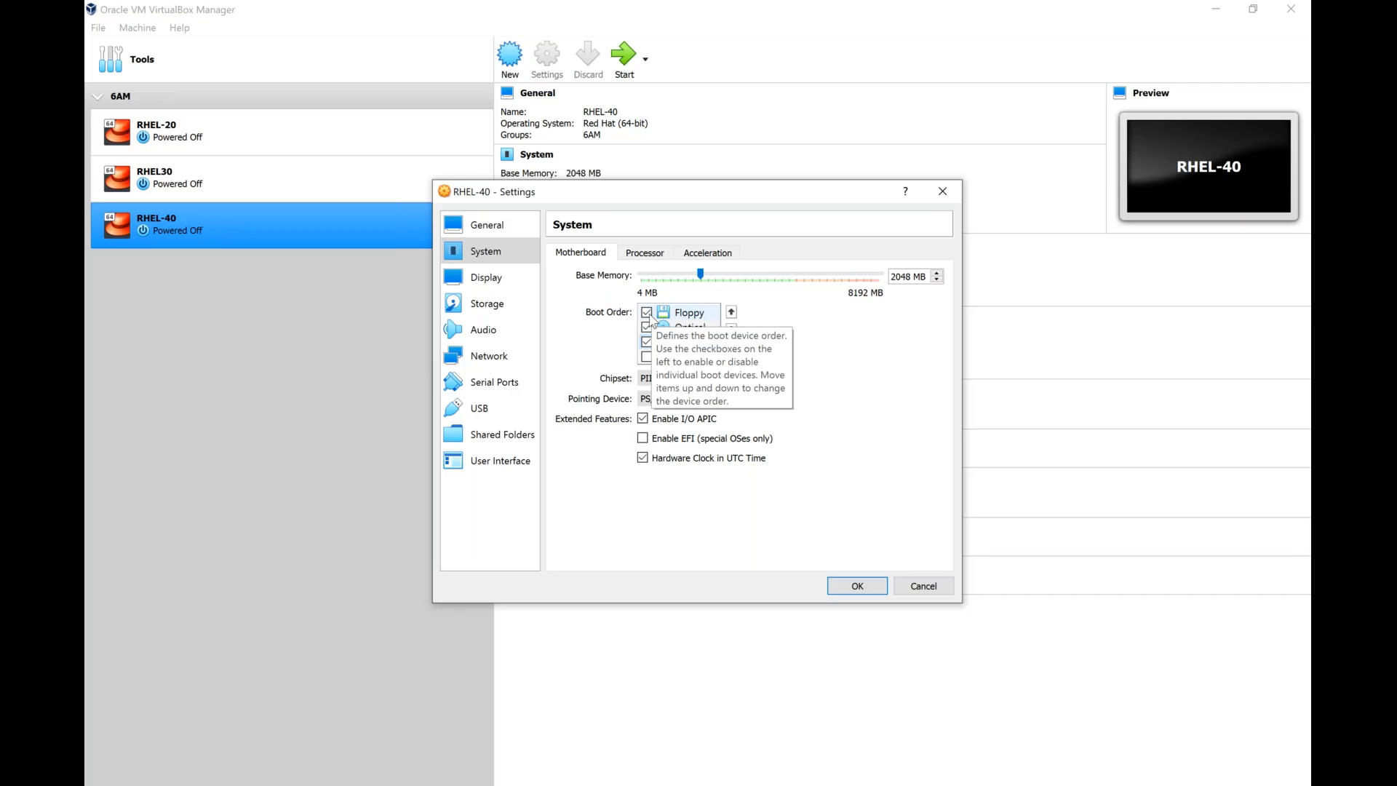
left_click(647, 313)
left_click(684, 316)
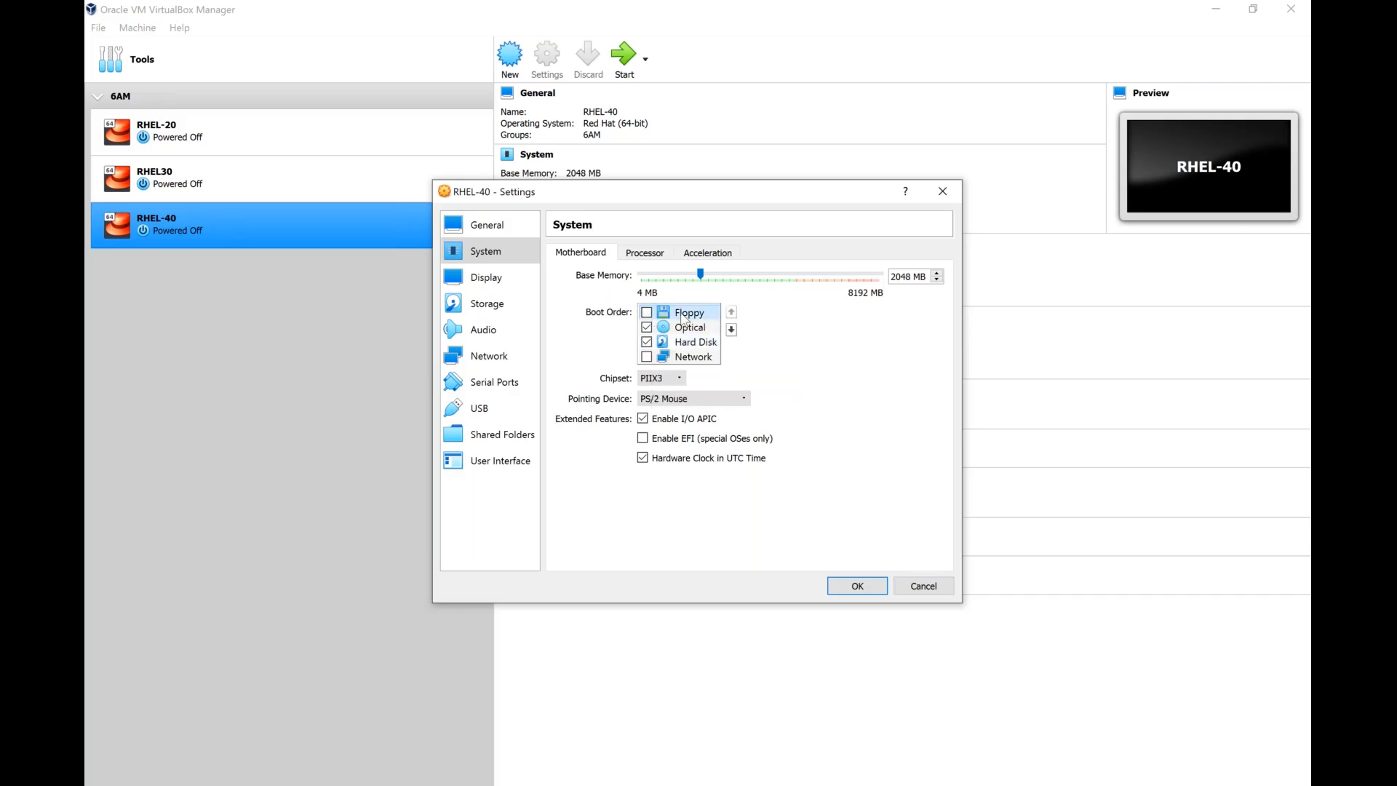
left_click(731, 329)
left_click(732, 329)
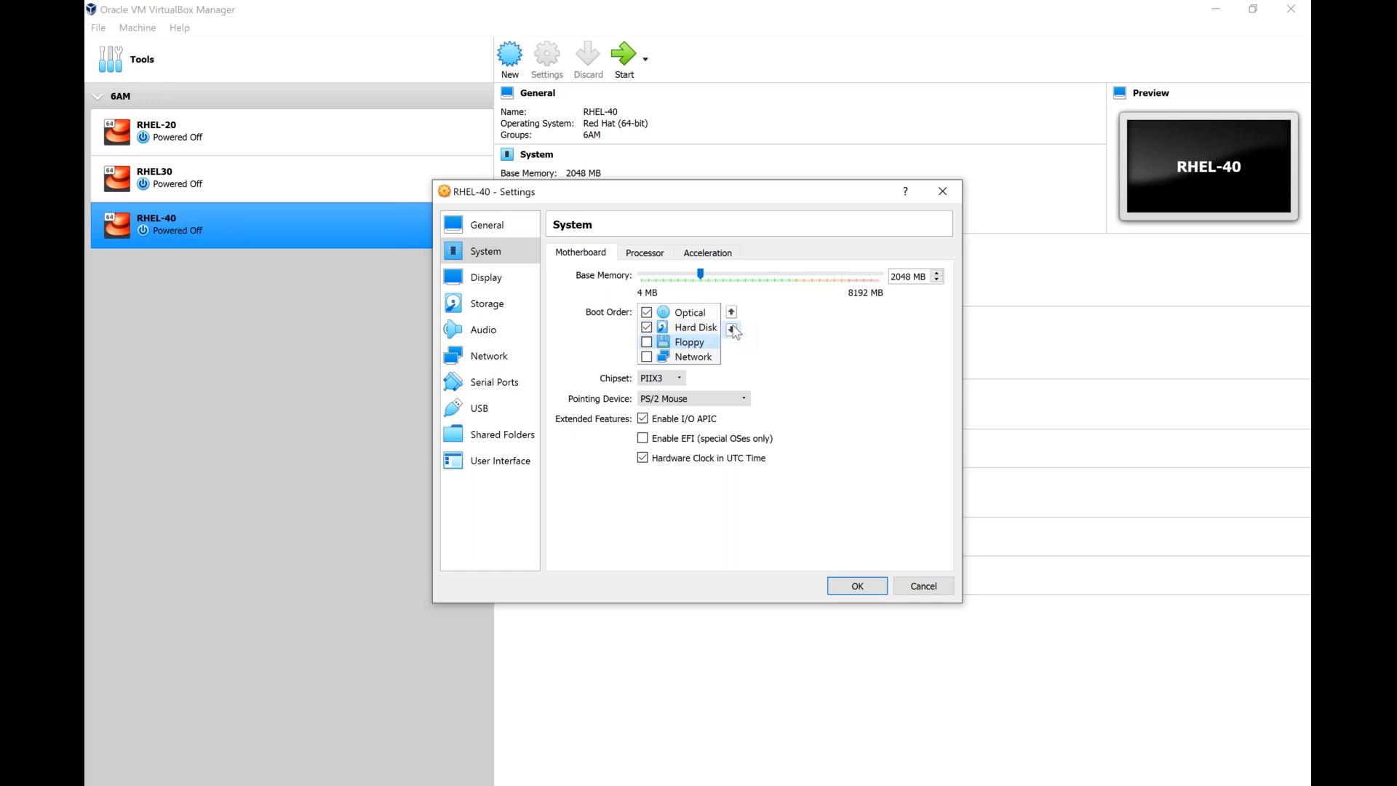
left_click(693, 319)
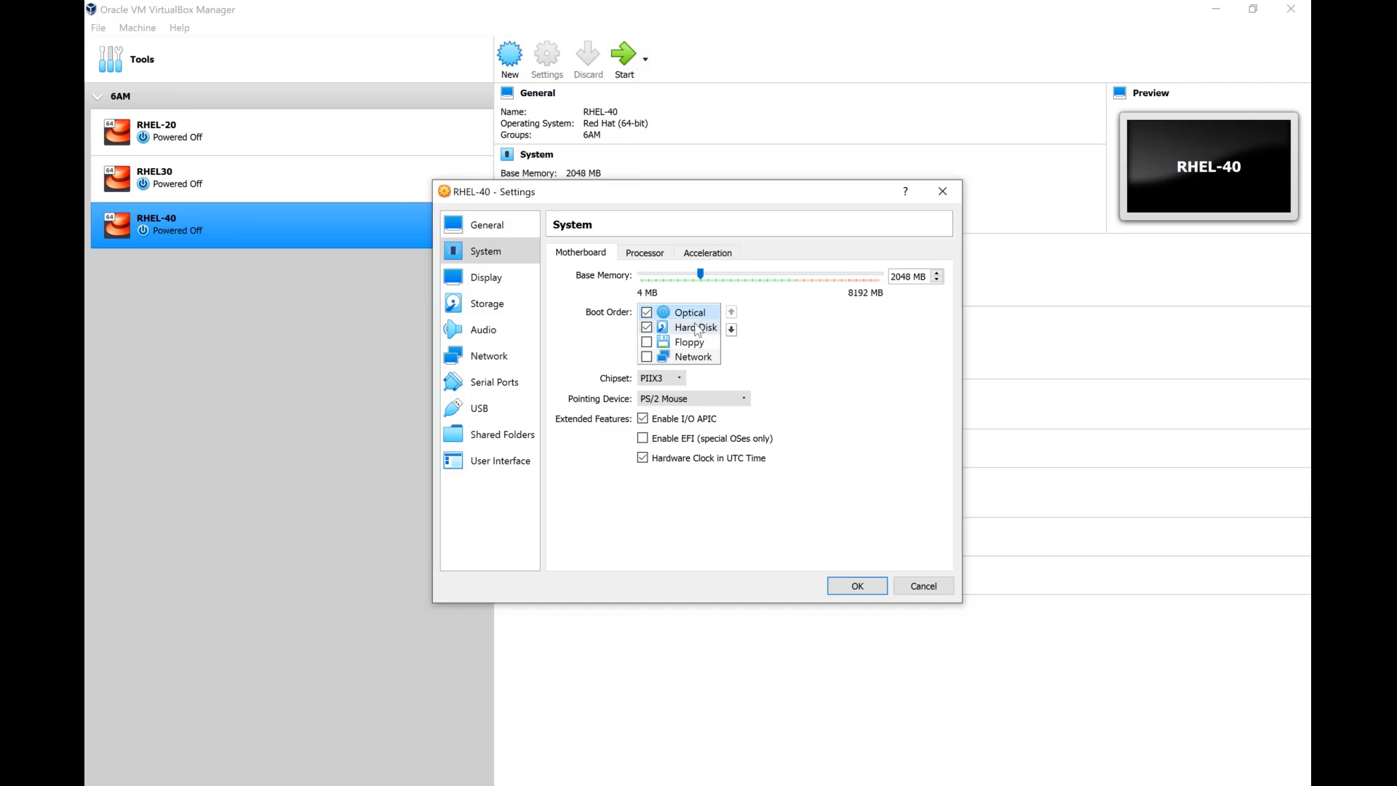
Set the RHEL-40 machine's pointing device to USB Multi-Touch Tablet.
left_click(697, 328)
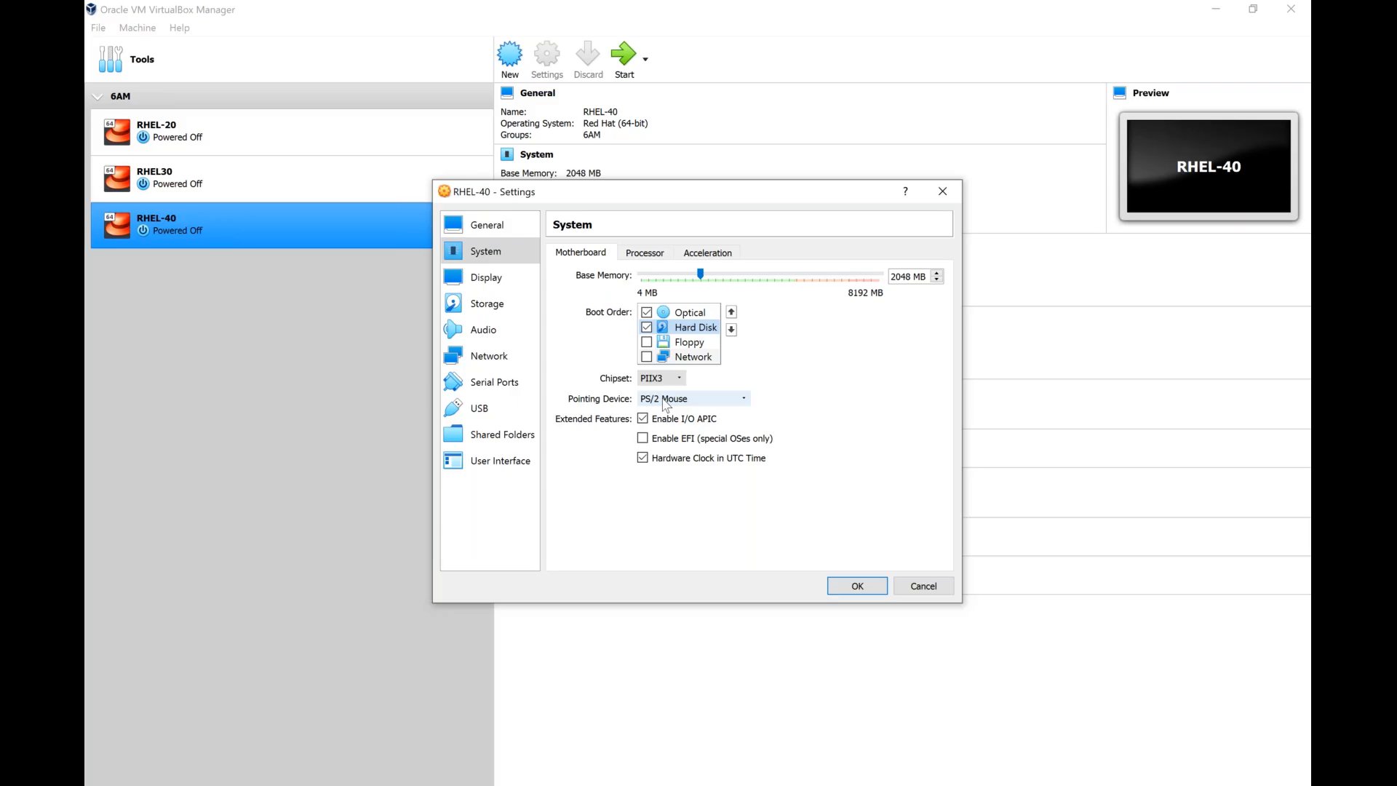
left_click(663, 402)
left_click(672, 435)
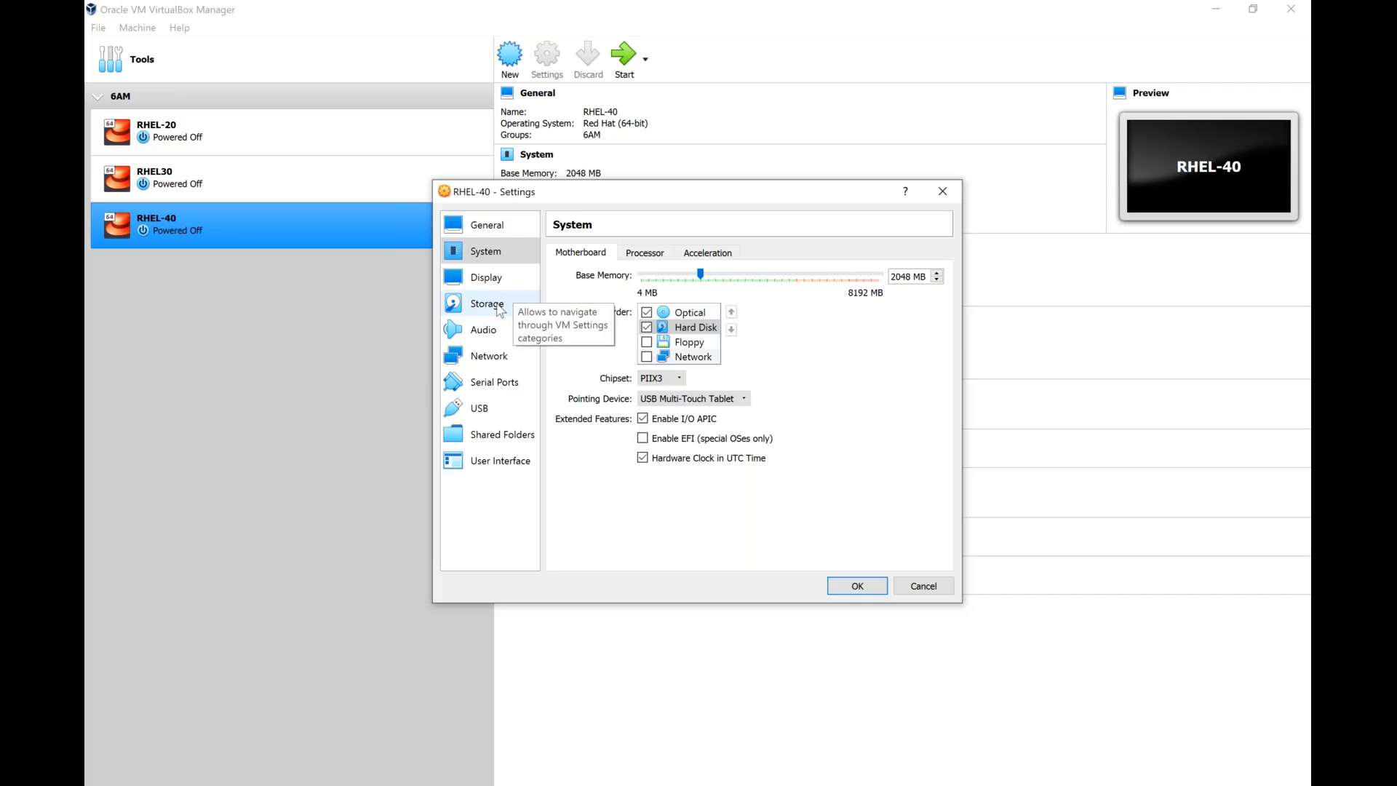
Attach the rhel-8.3-x86_64-dvd image from the Documents folder RHEL7-8 to the empty IDE optical drive in the storage settings.
left_click(501, 311)
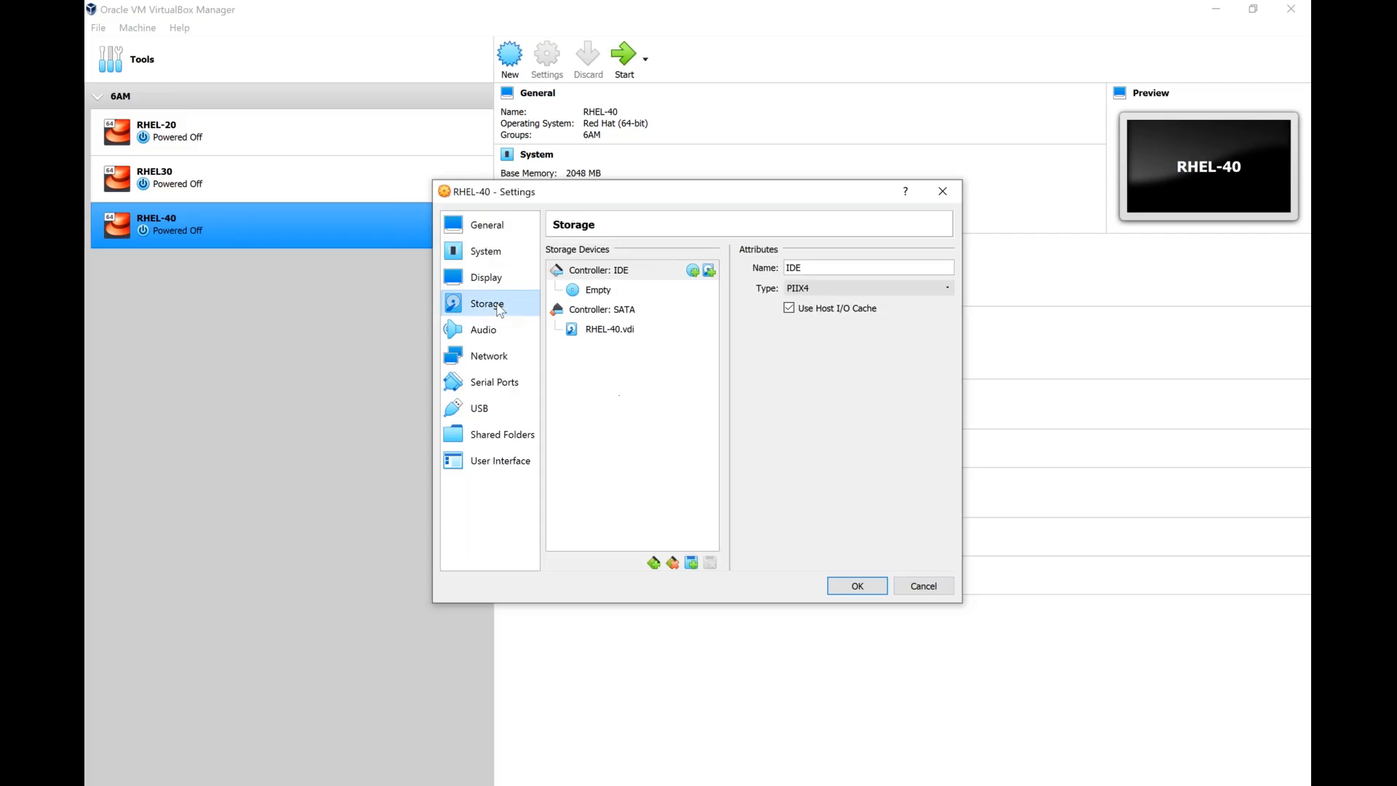
left_click(624, 336)
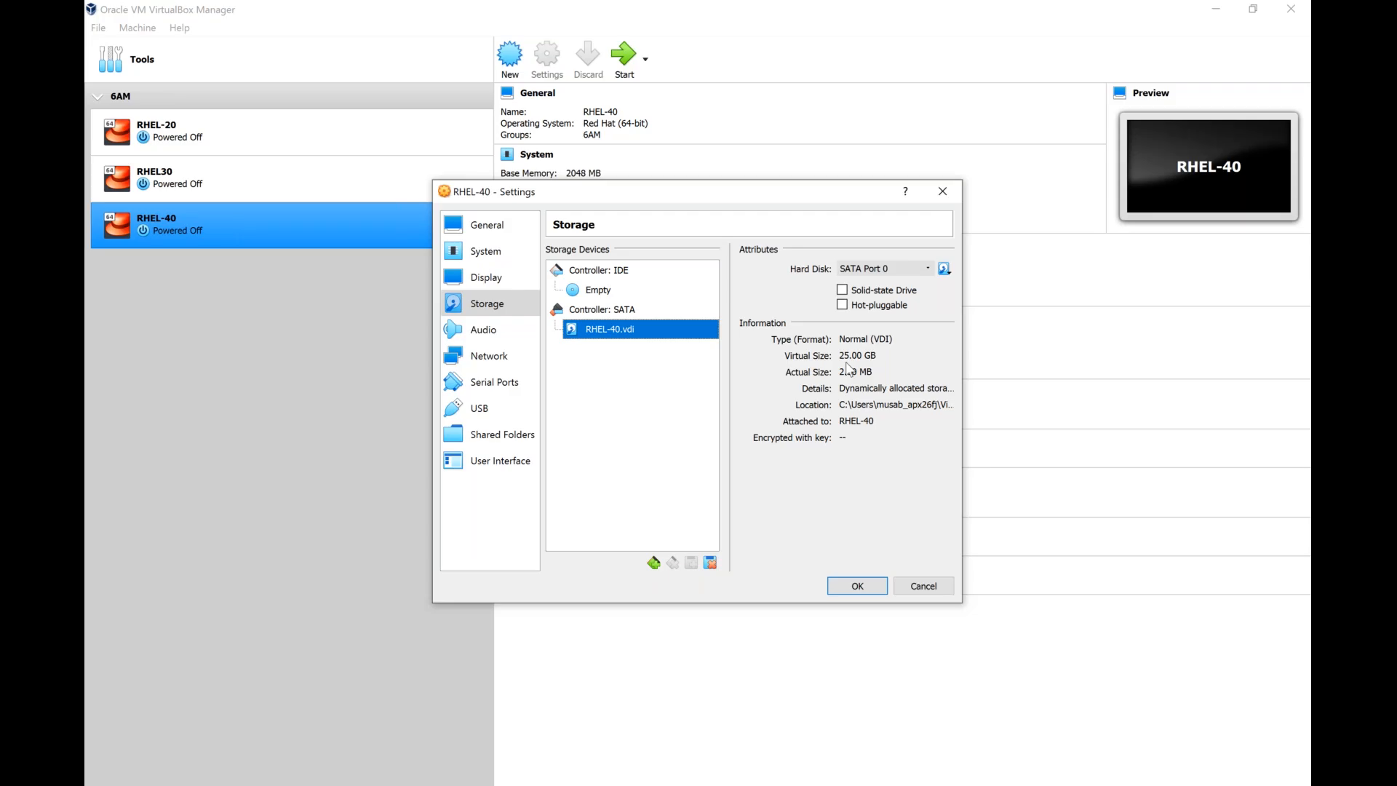
left_click(574, 291)
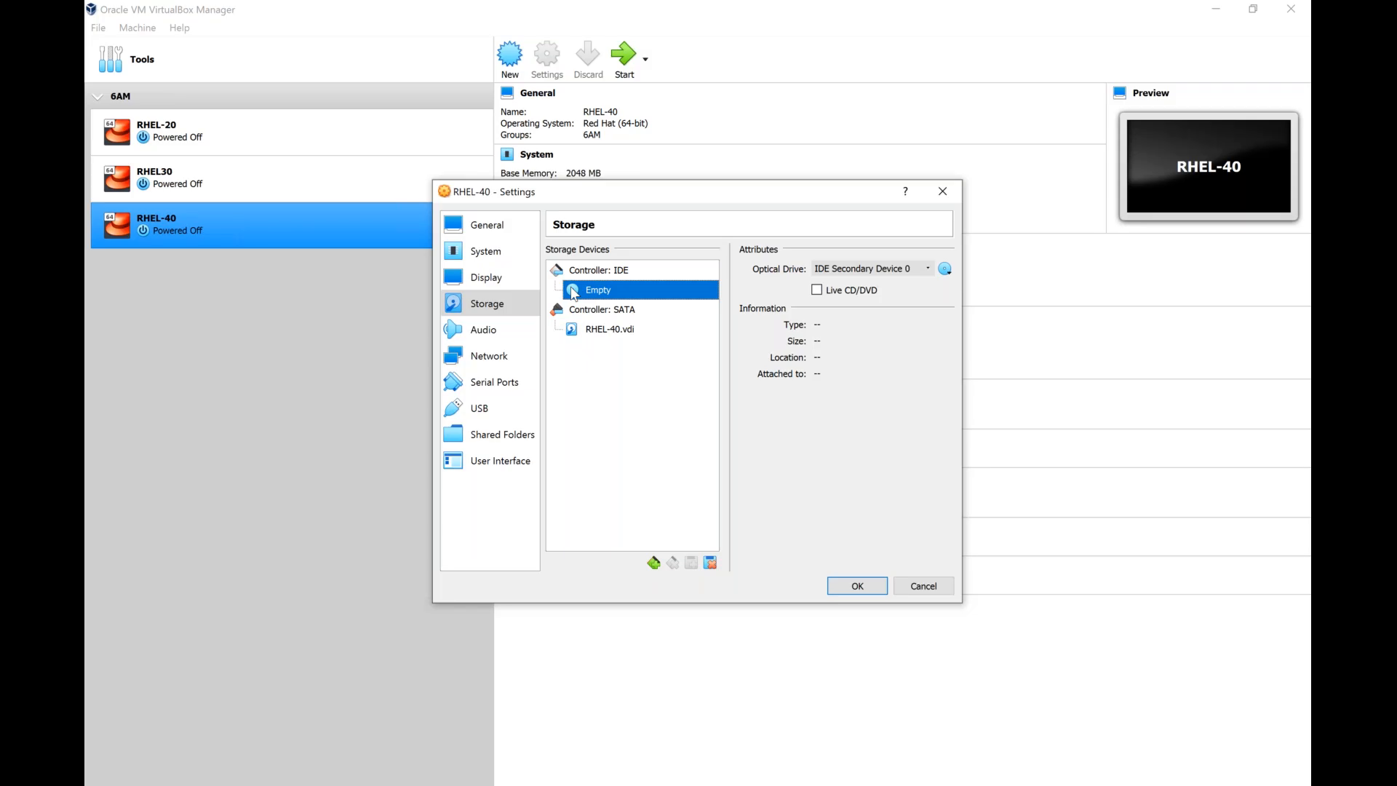
left_click(945, 269)
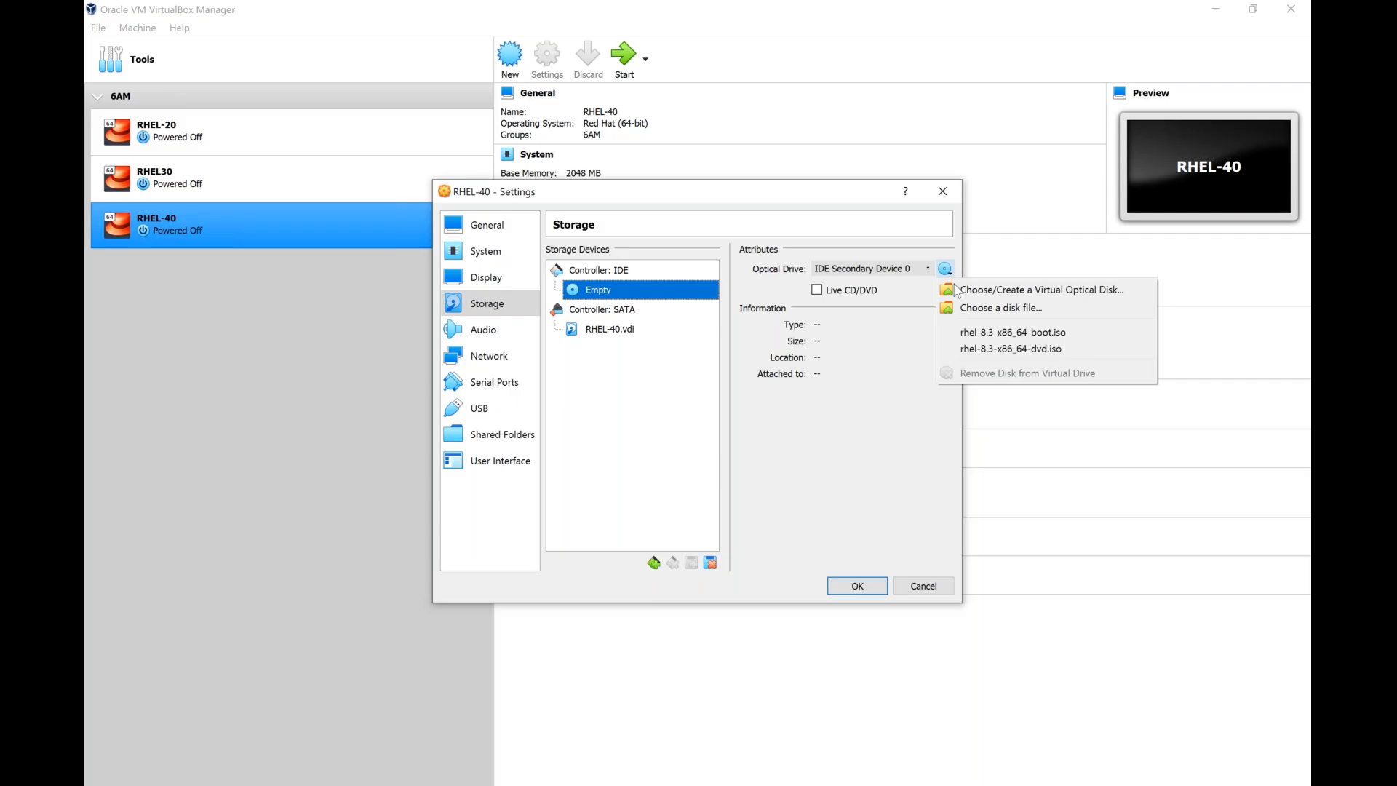
left_click(1017, 309)
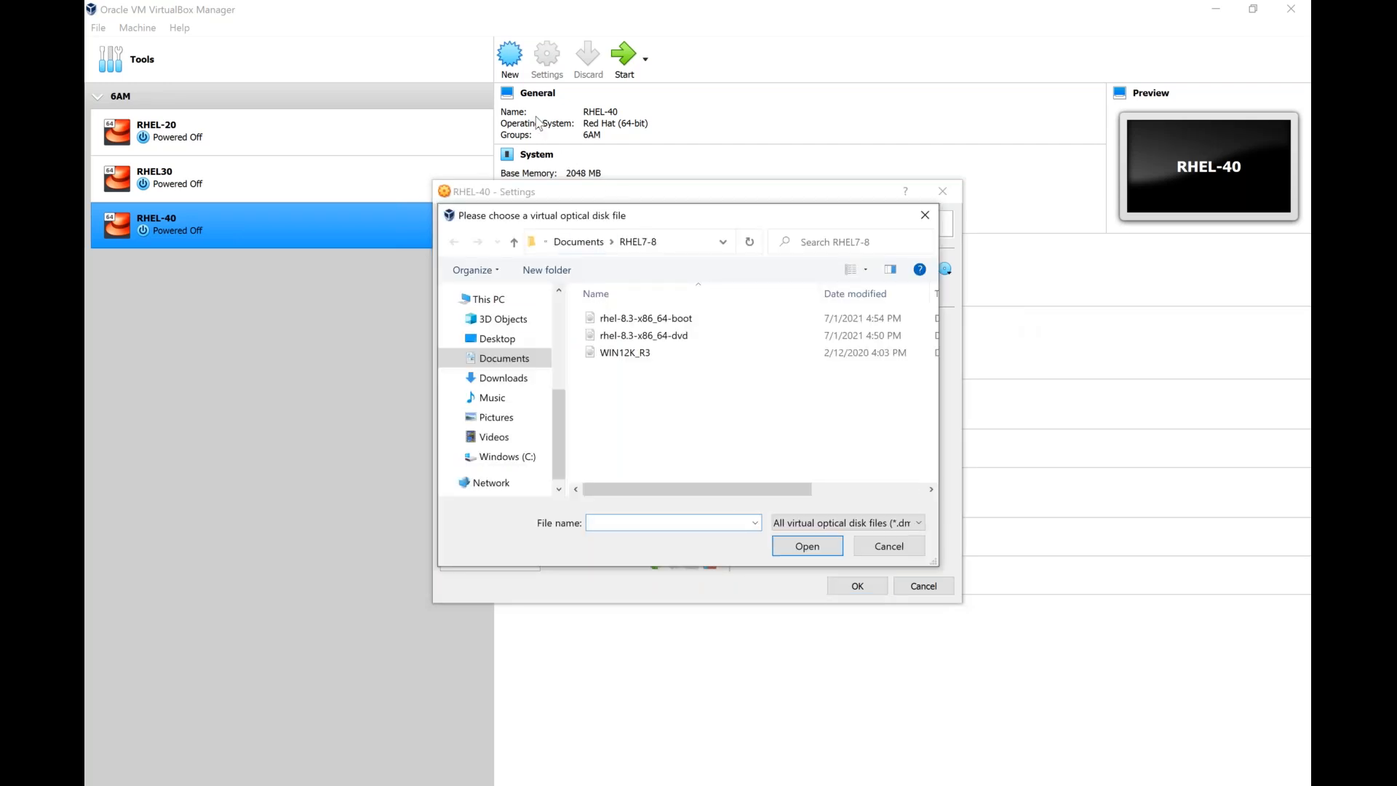
left_click(511, 343)
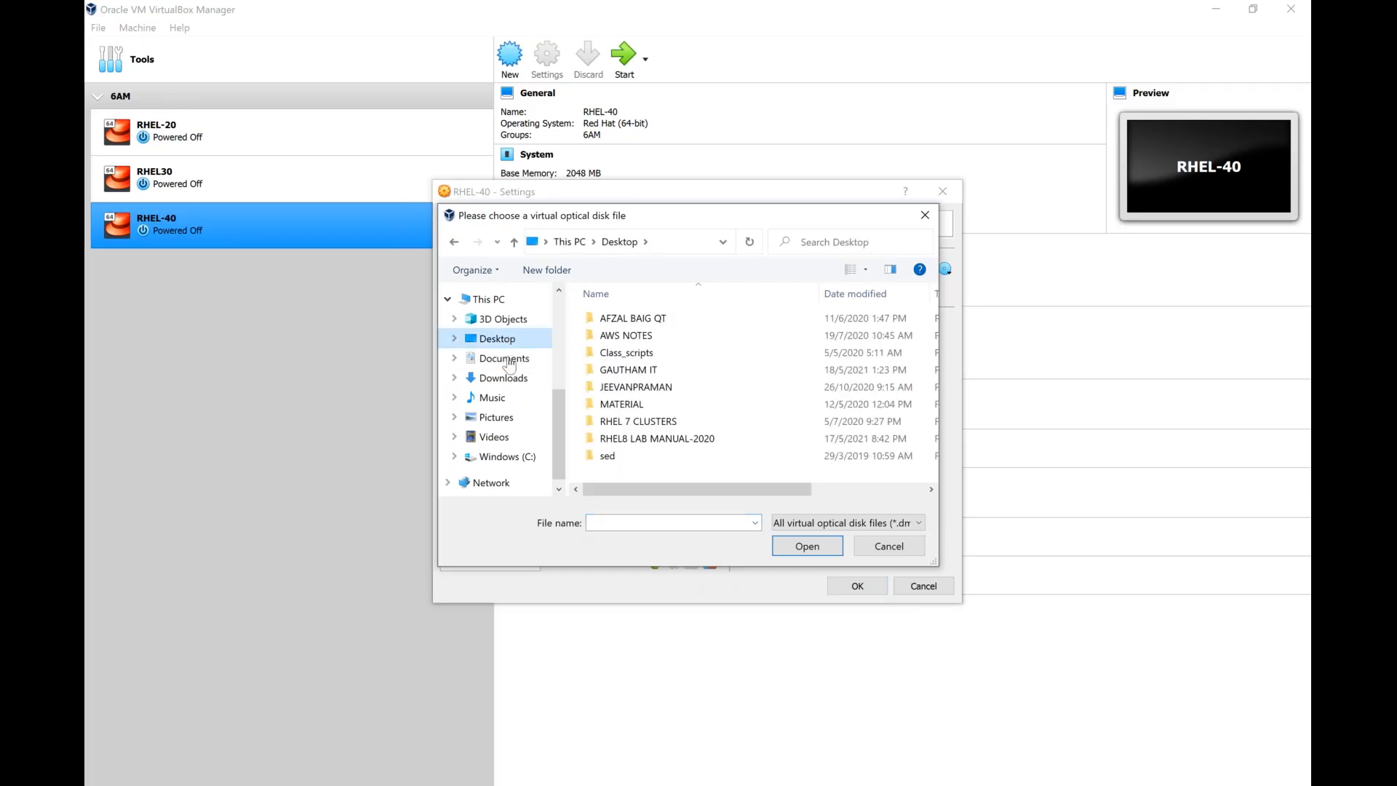
left_click(502, 399)
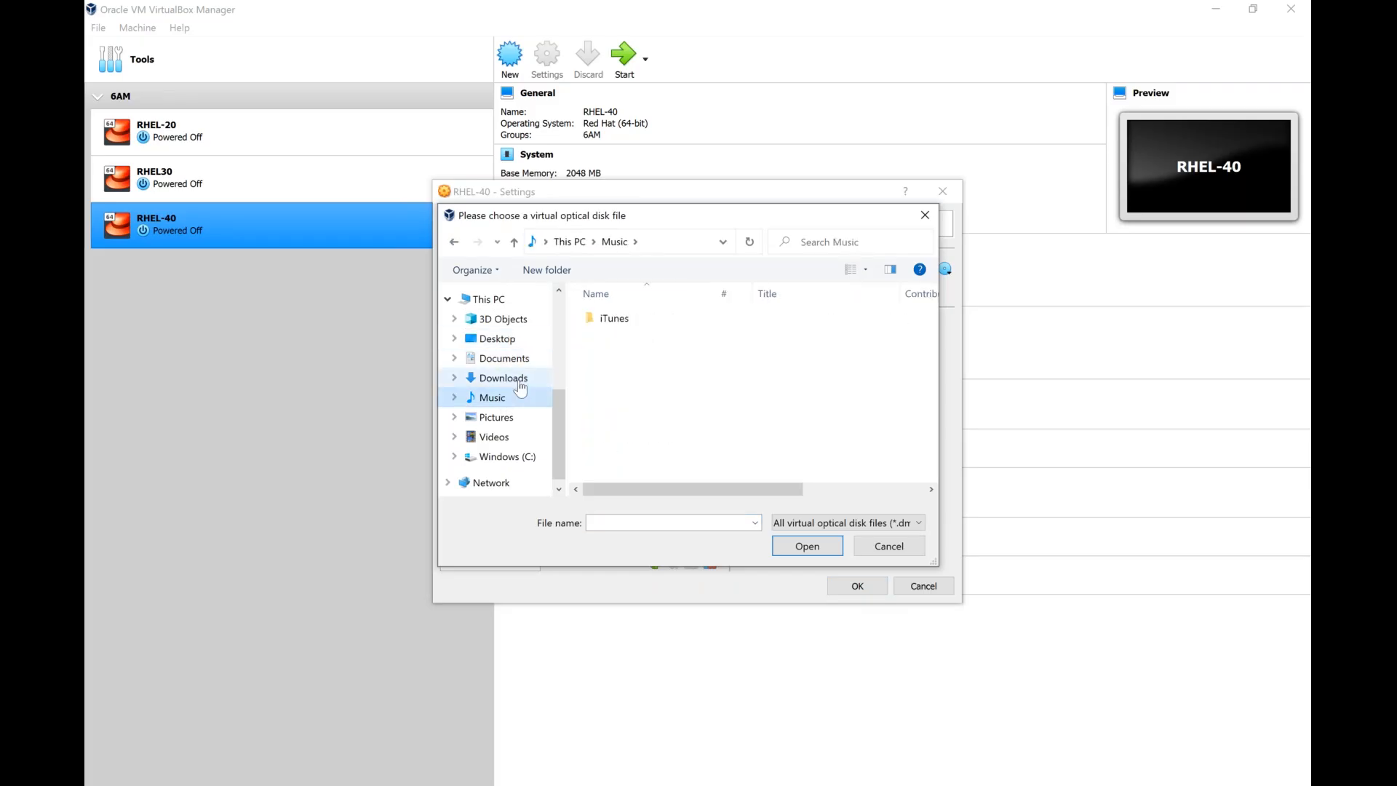
left_click(520, 383)
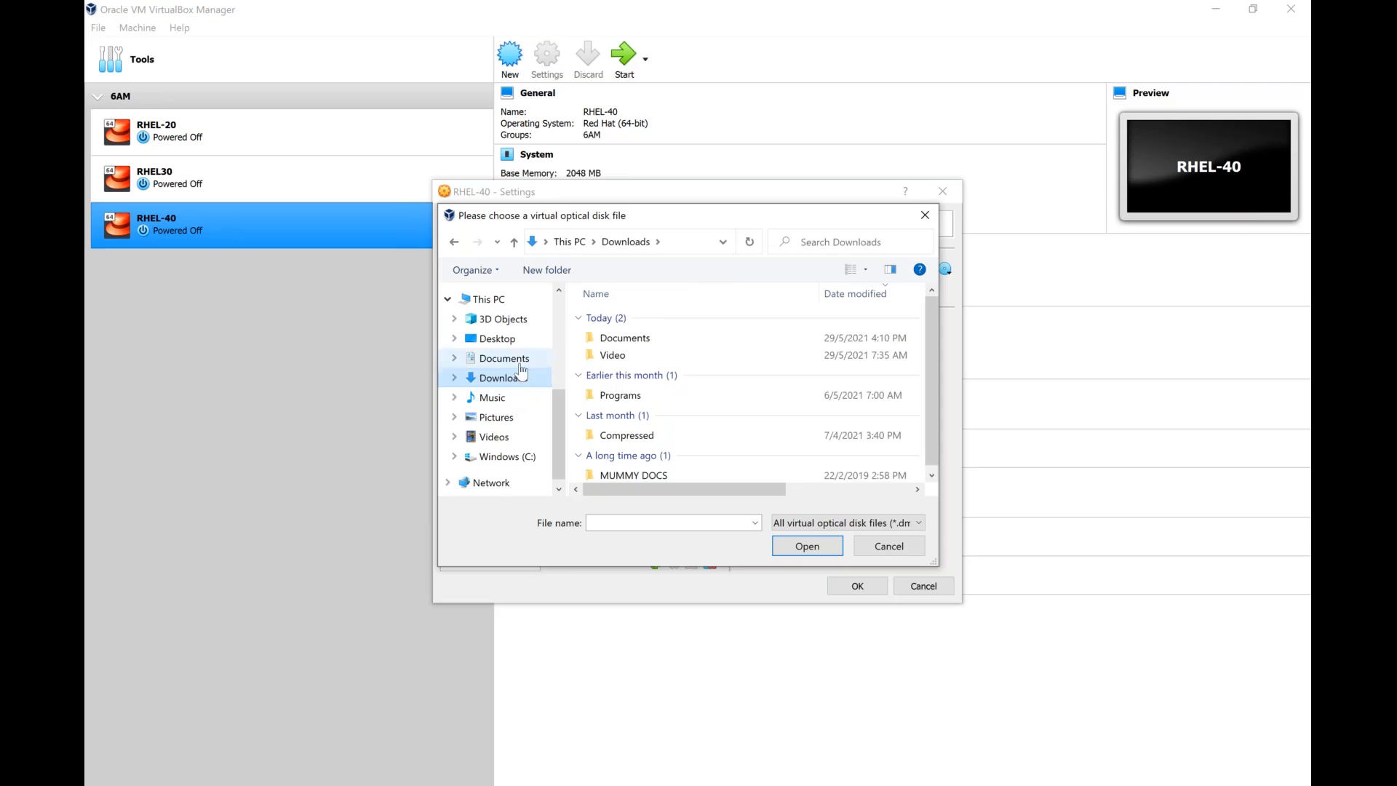
left_click(521, 360)
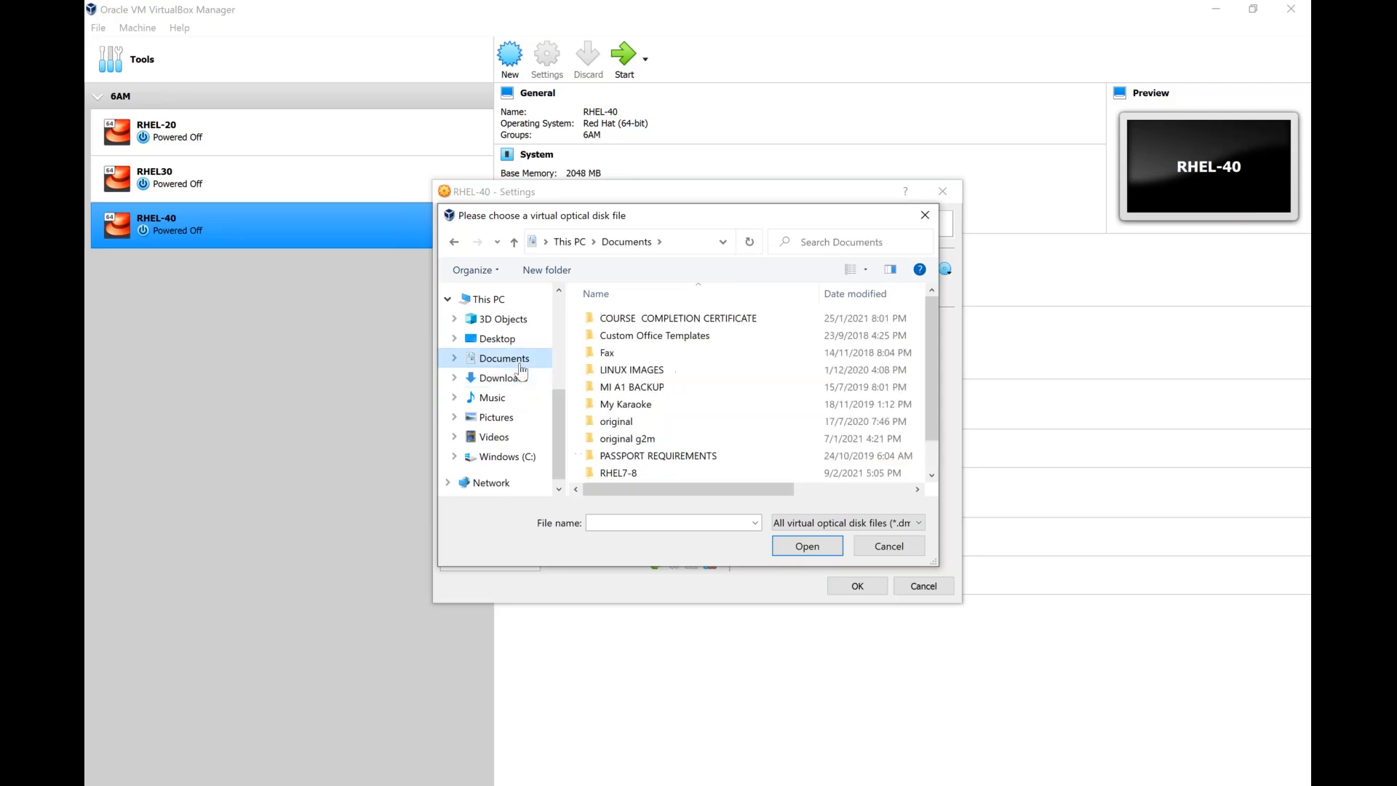
double_click(617, 473)
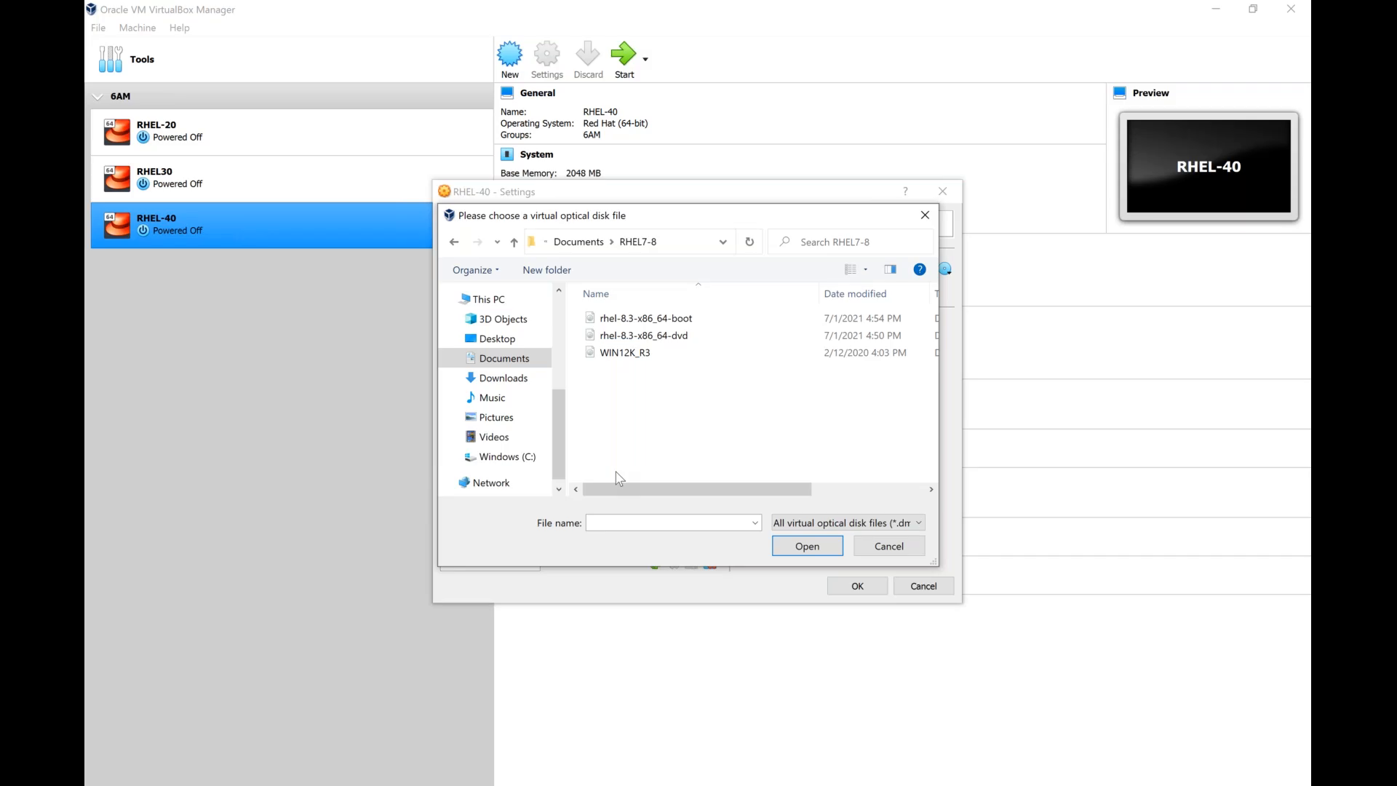
left_click(632, 339)
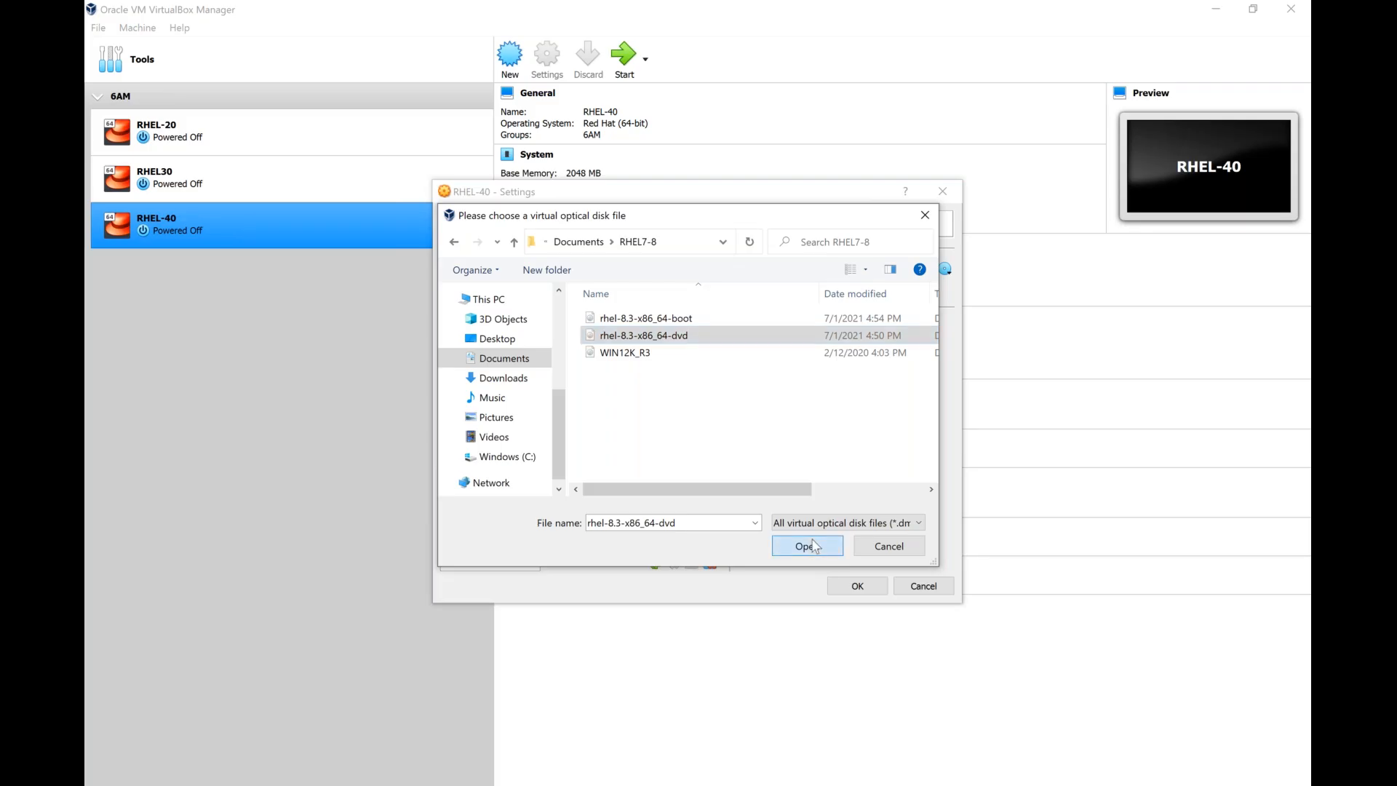
left_click(807, 546)
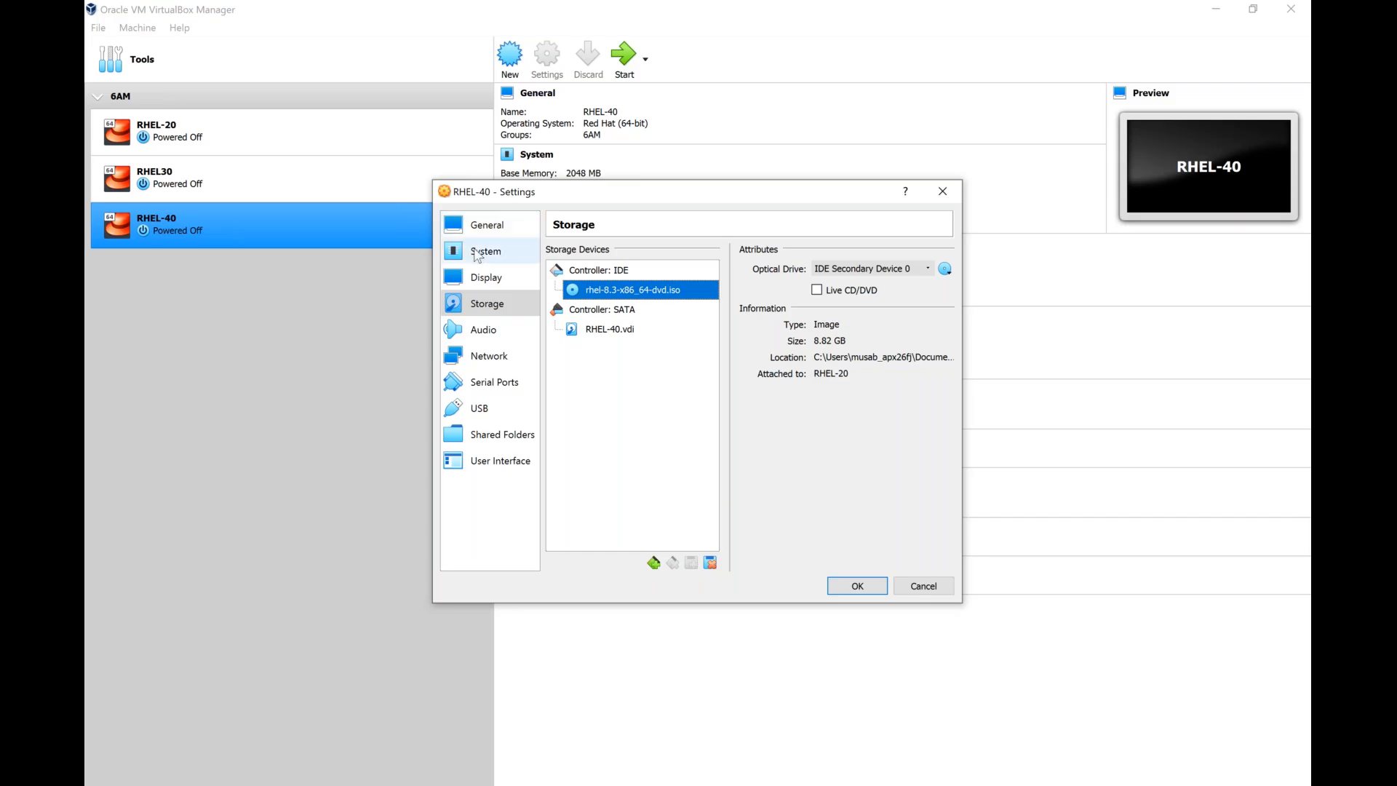
Review the RHEL-40 system settings for processor count, boot order and pointing device.
left_click(478, 252)
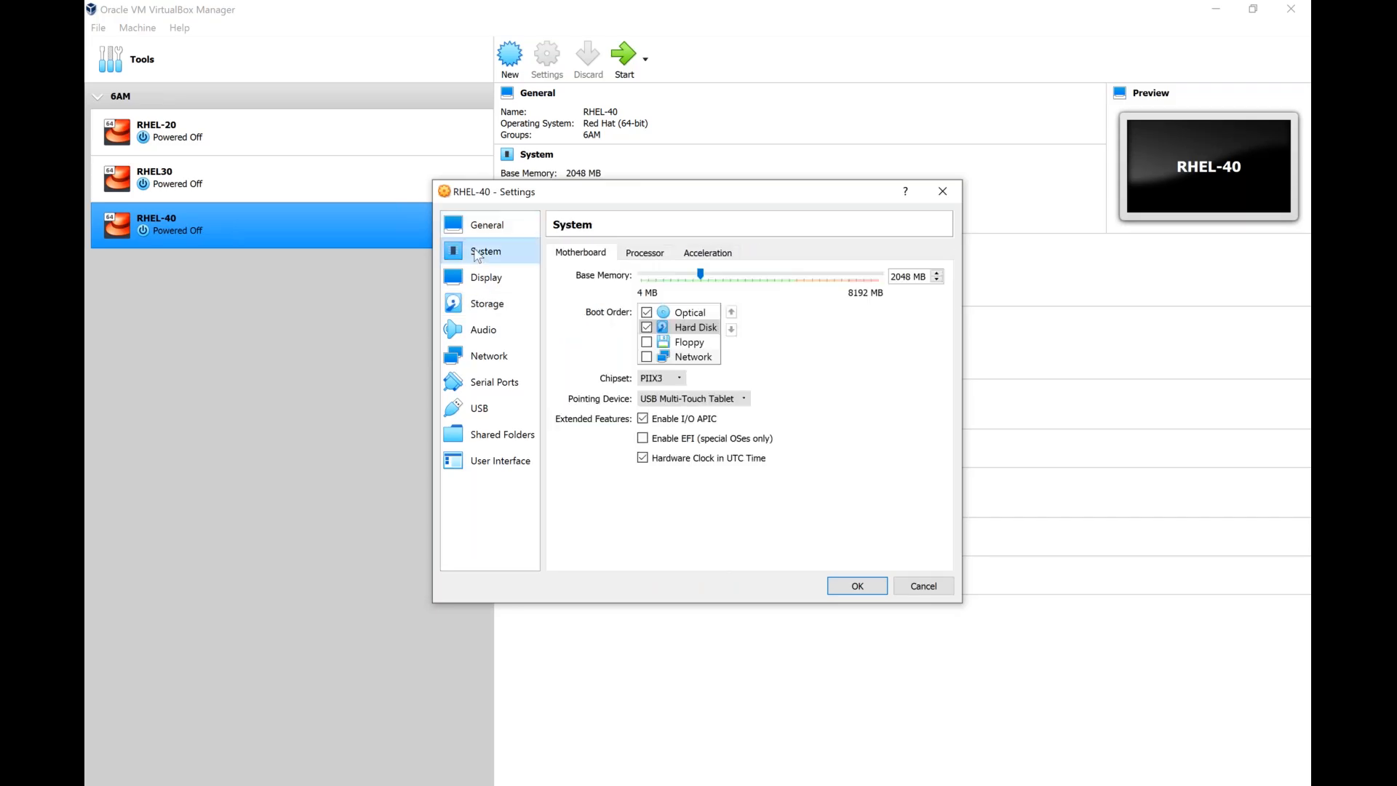
left_click(655, 258)
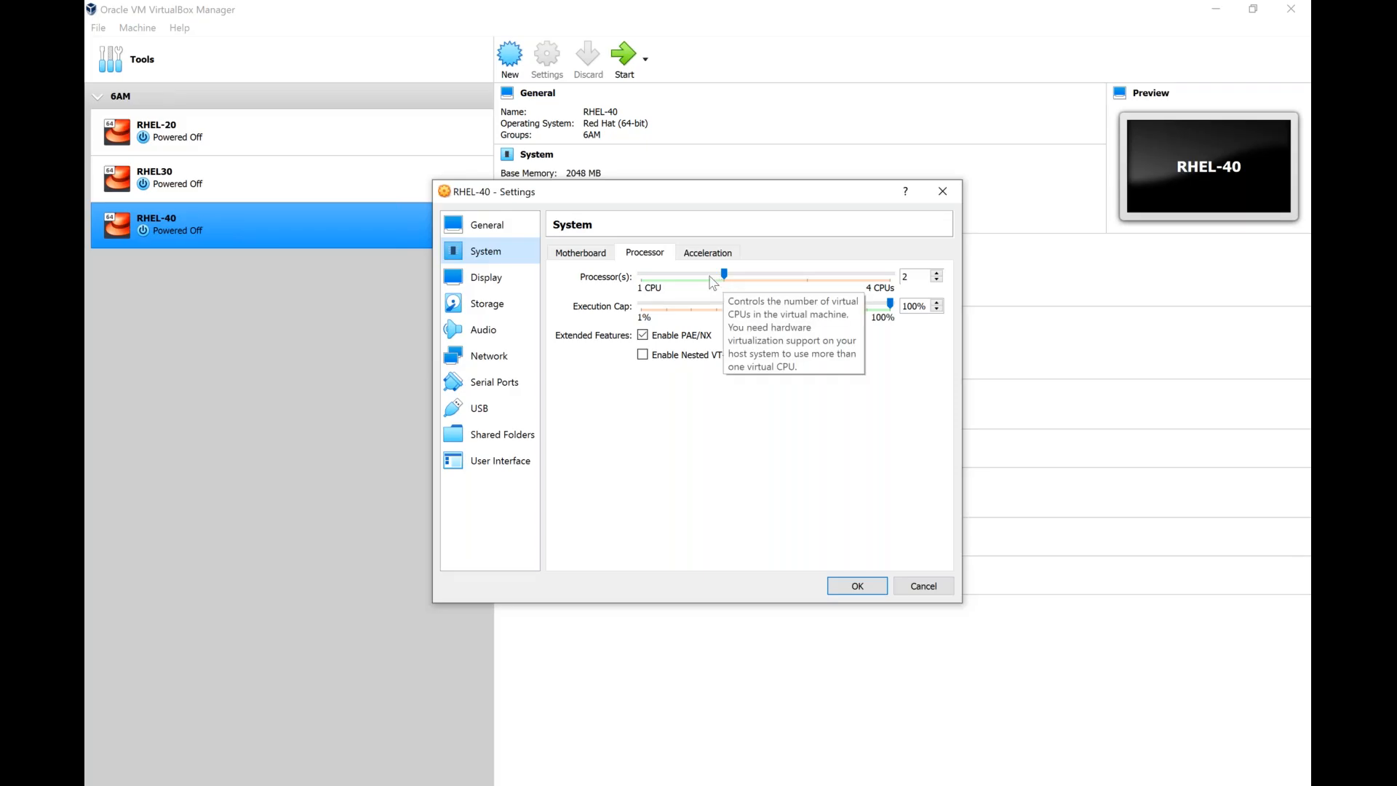
left_click(582, 253)
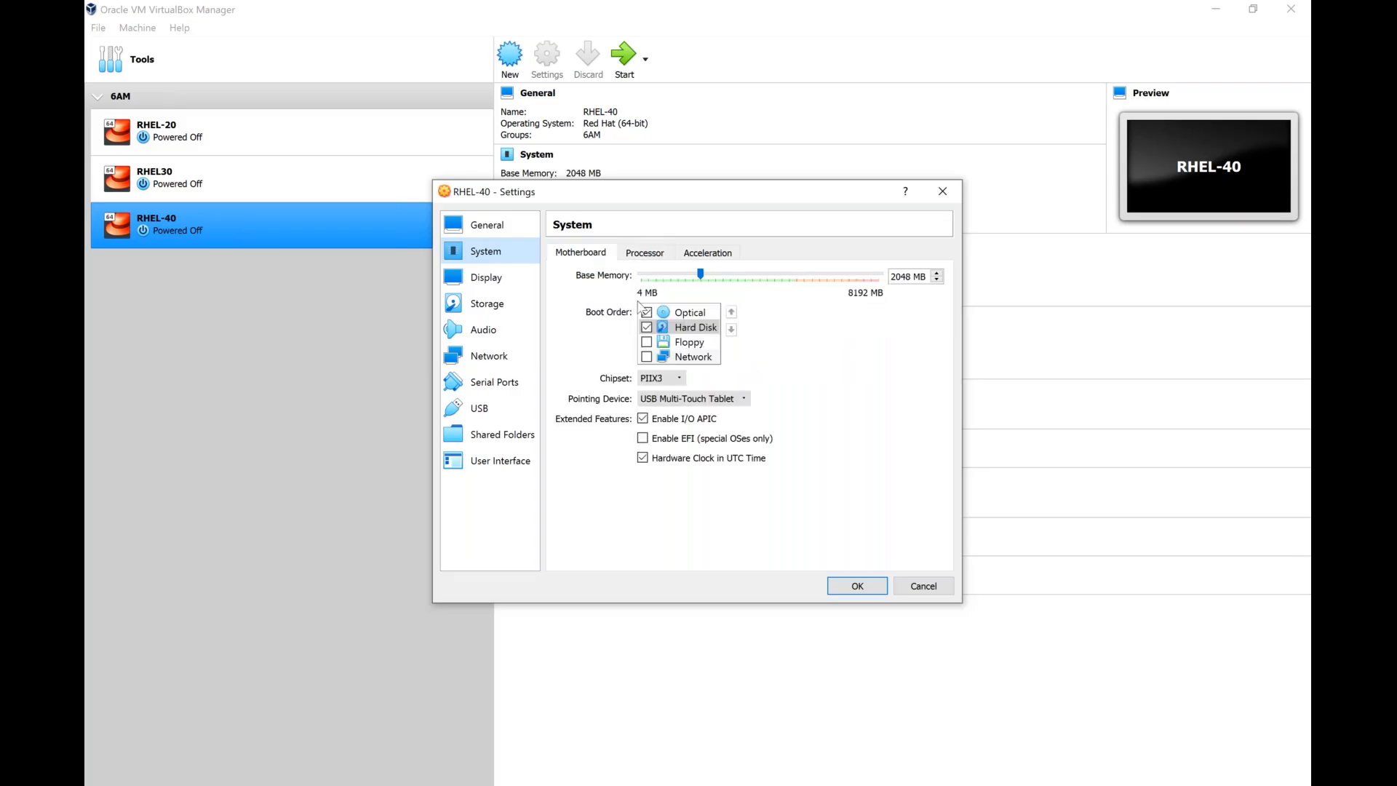
left_click(692, 317)
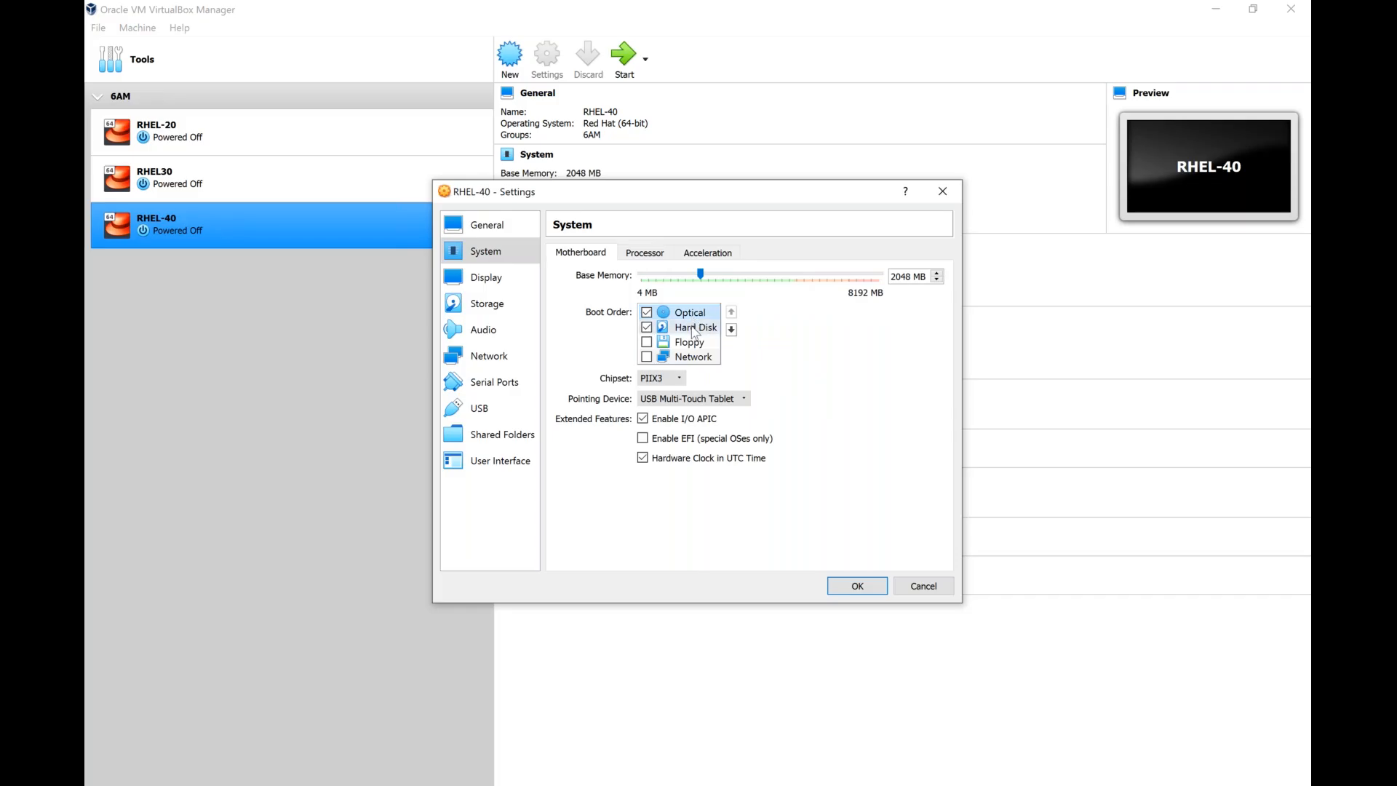
left_click(693, 330)
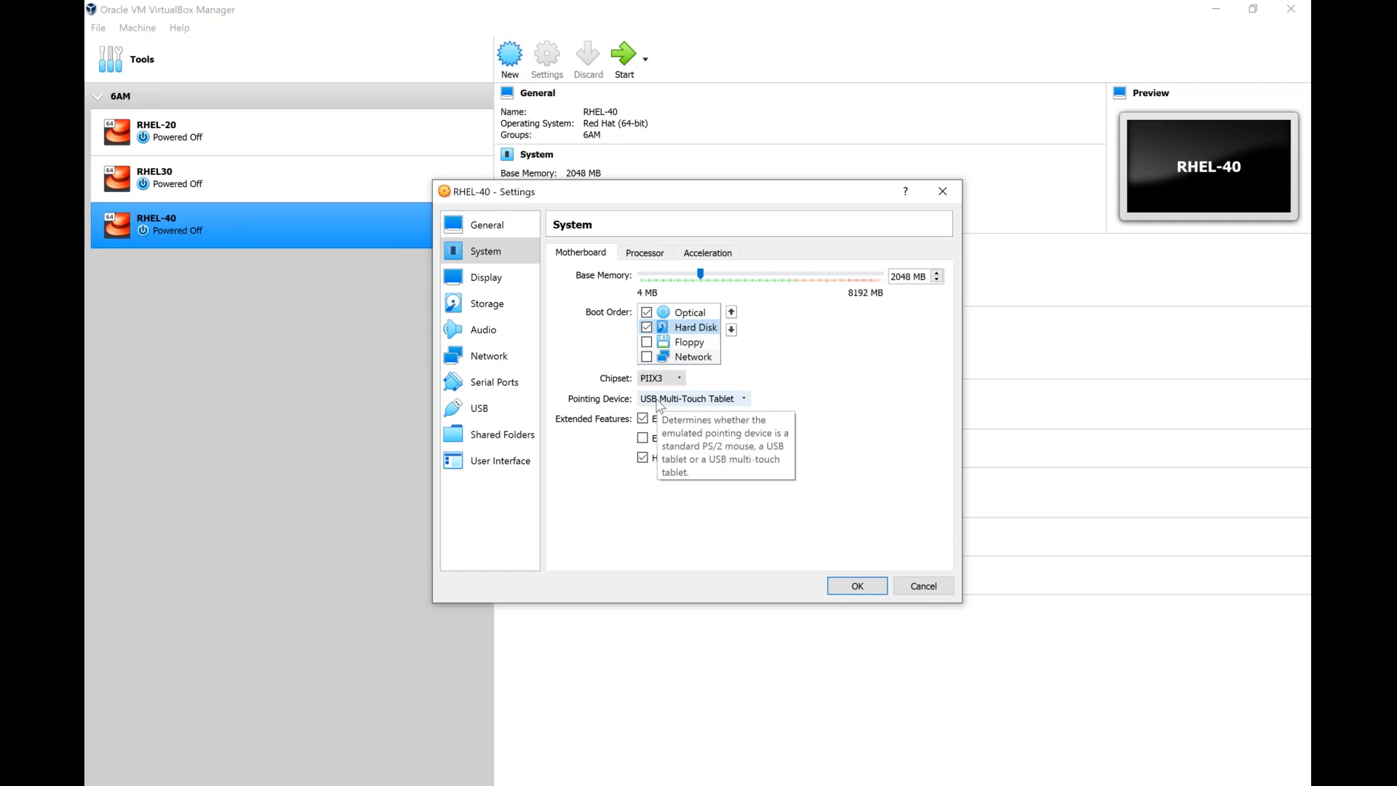
Reselect the rhel-8.3-x86_64-dvd image for the IDE optical drive and save the RHEL-40 settings.
left_click(498, 315)
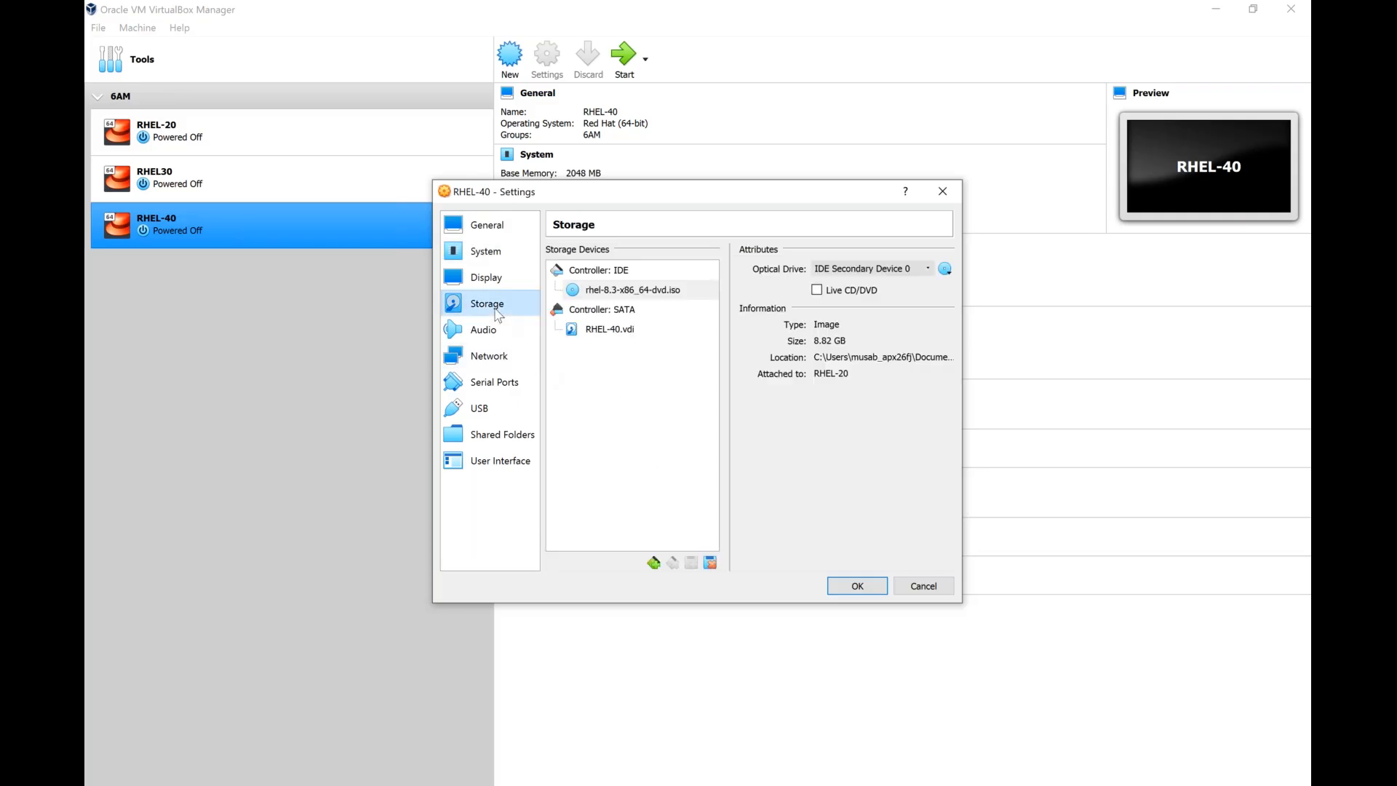
left_click(593, 291)
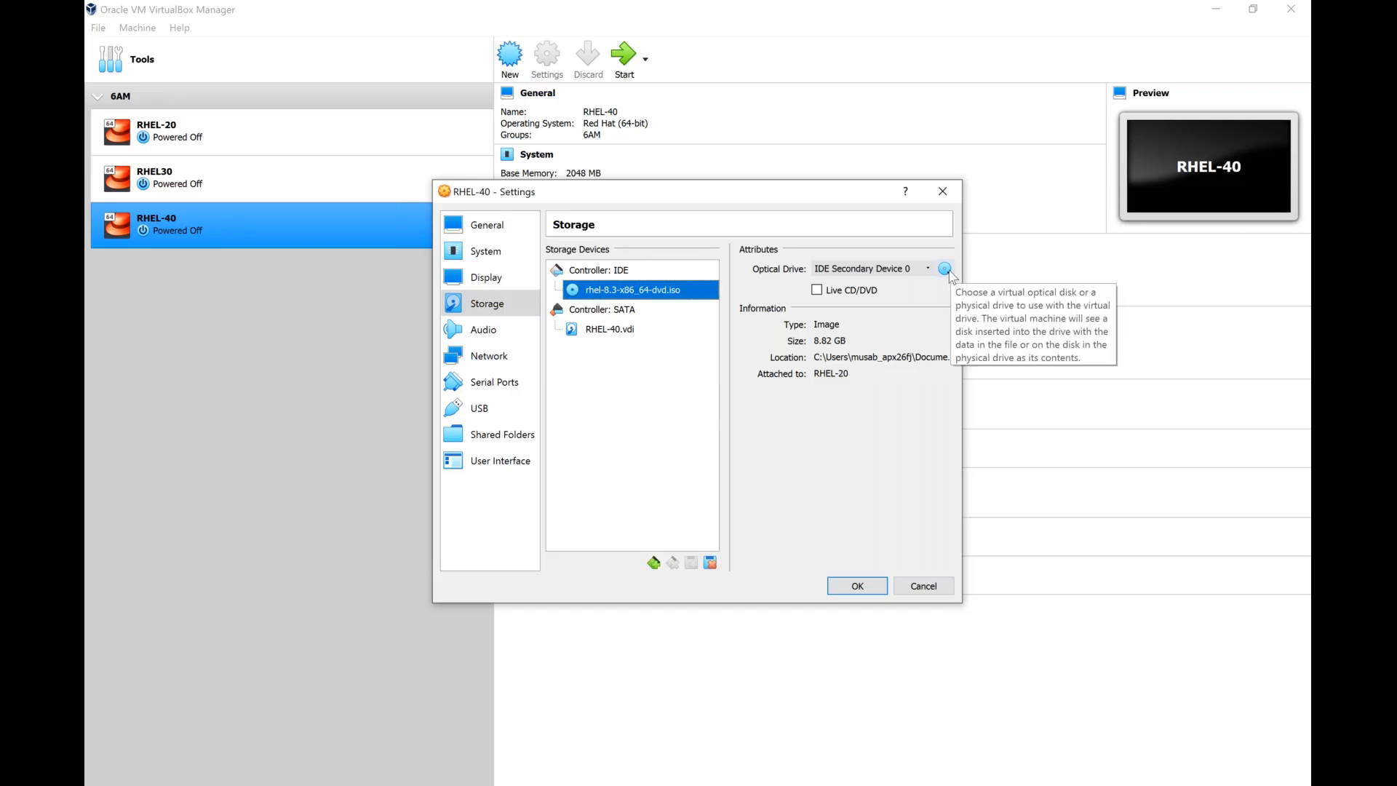
left_click(946, 269)
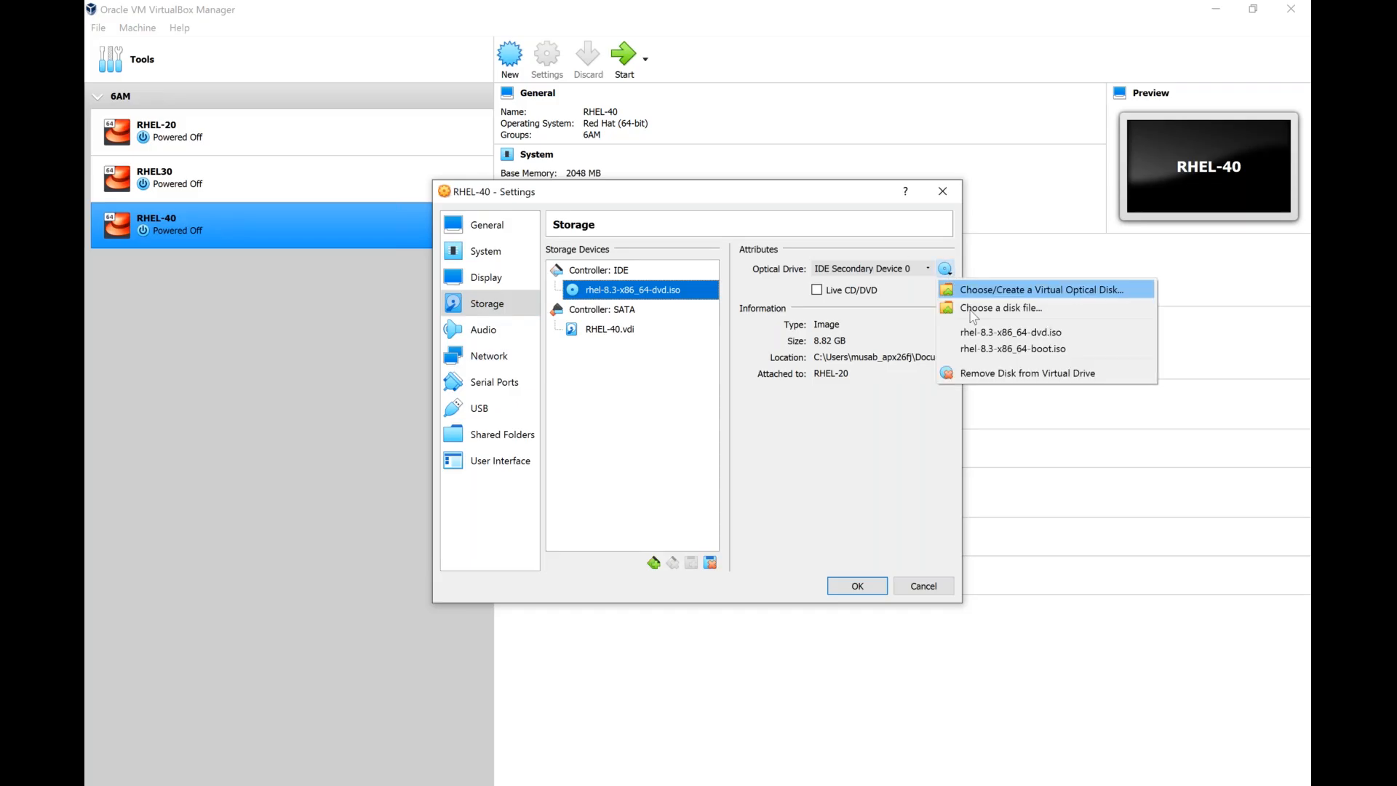
left_click(978, 309)
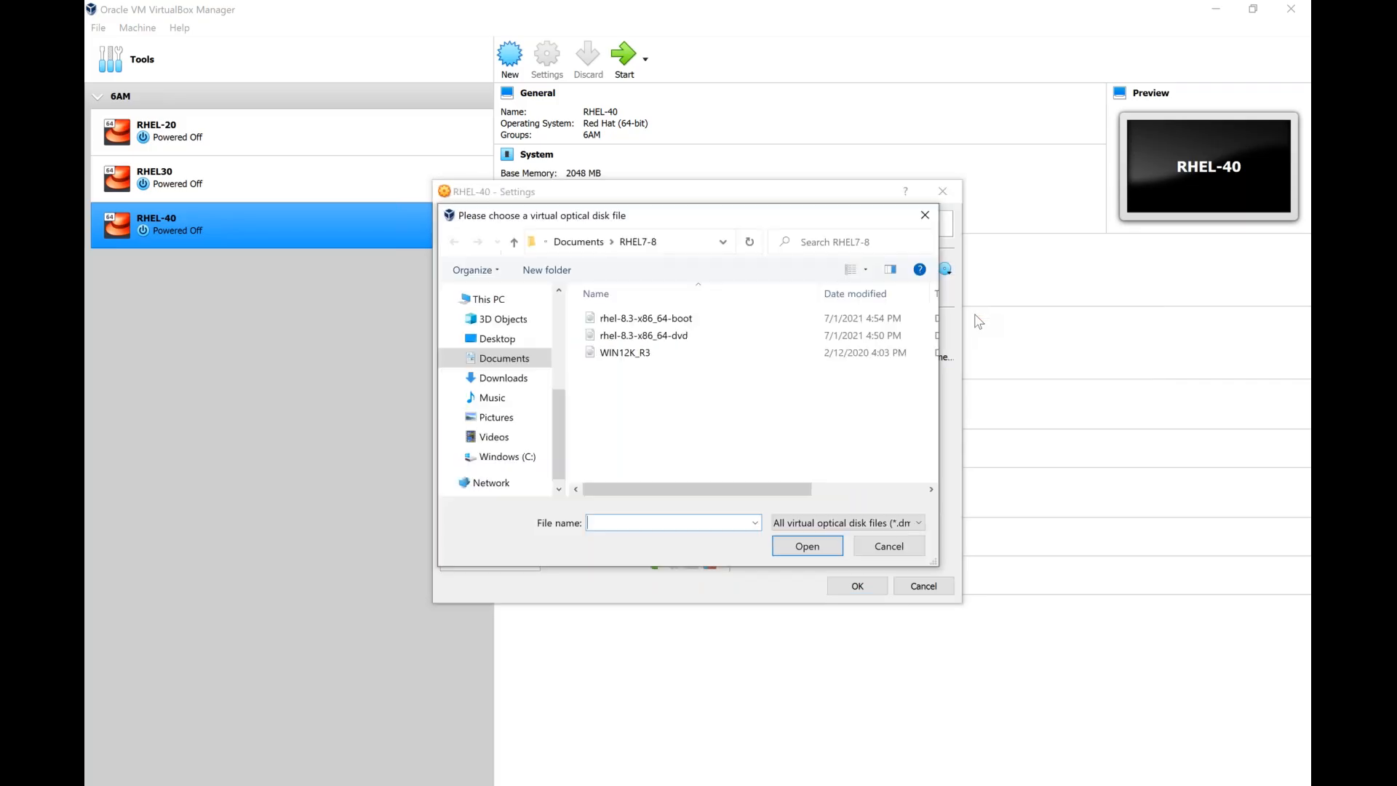
double_click(688, 336)
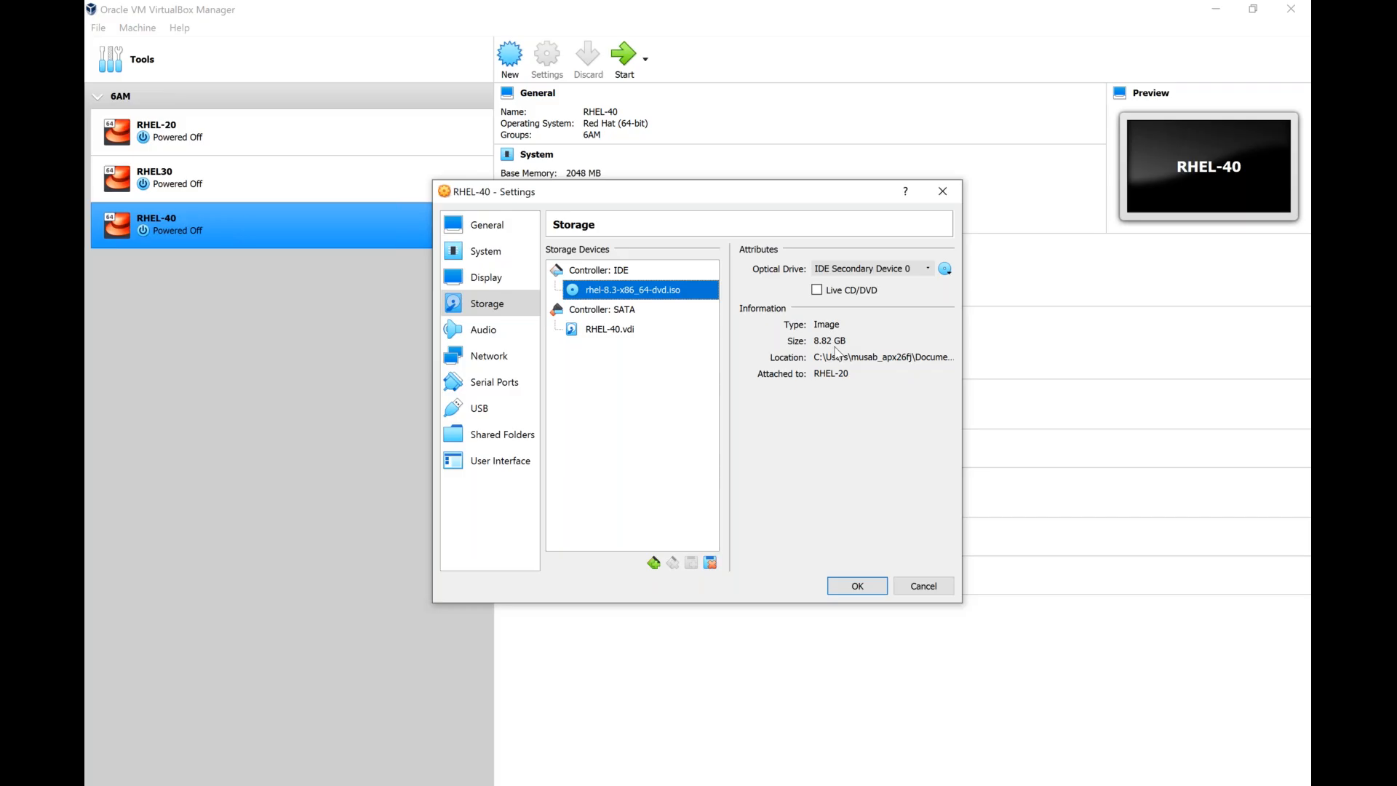
left_click(857, 588)
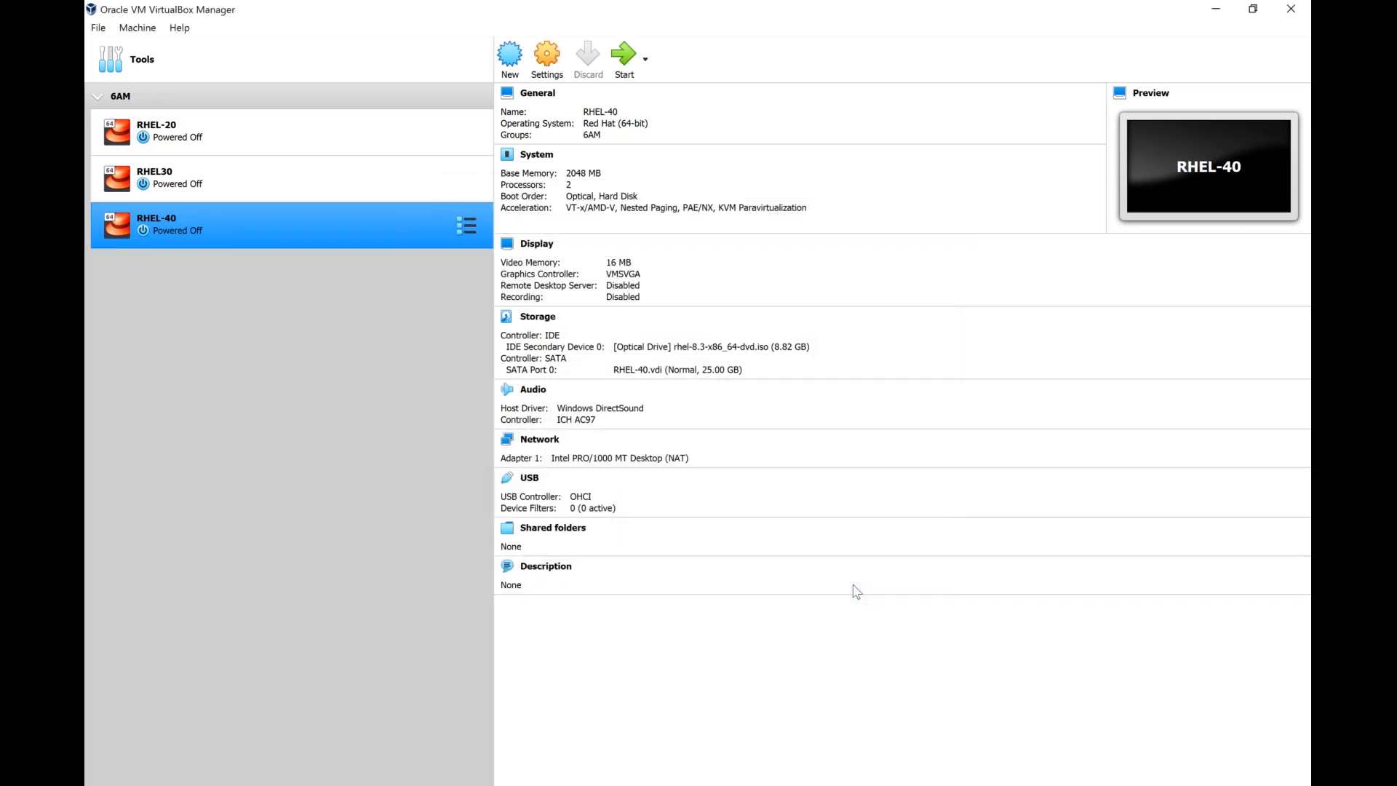
right_click(337, 233)
mouse_move(387, 361)
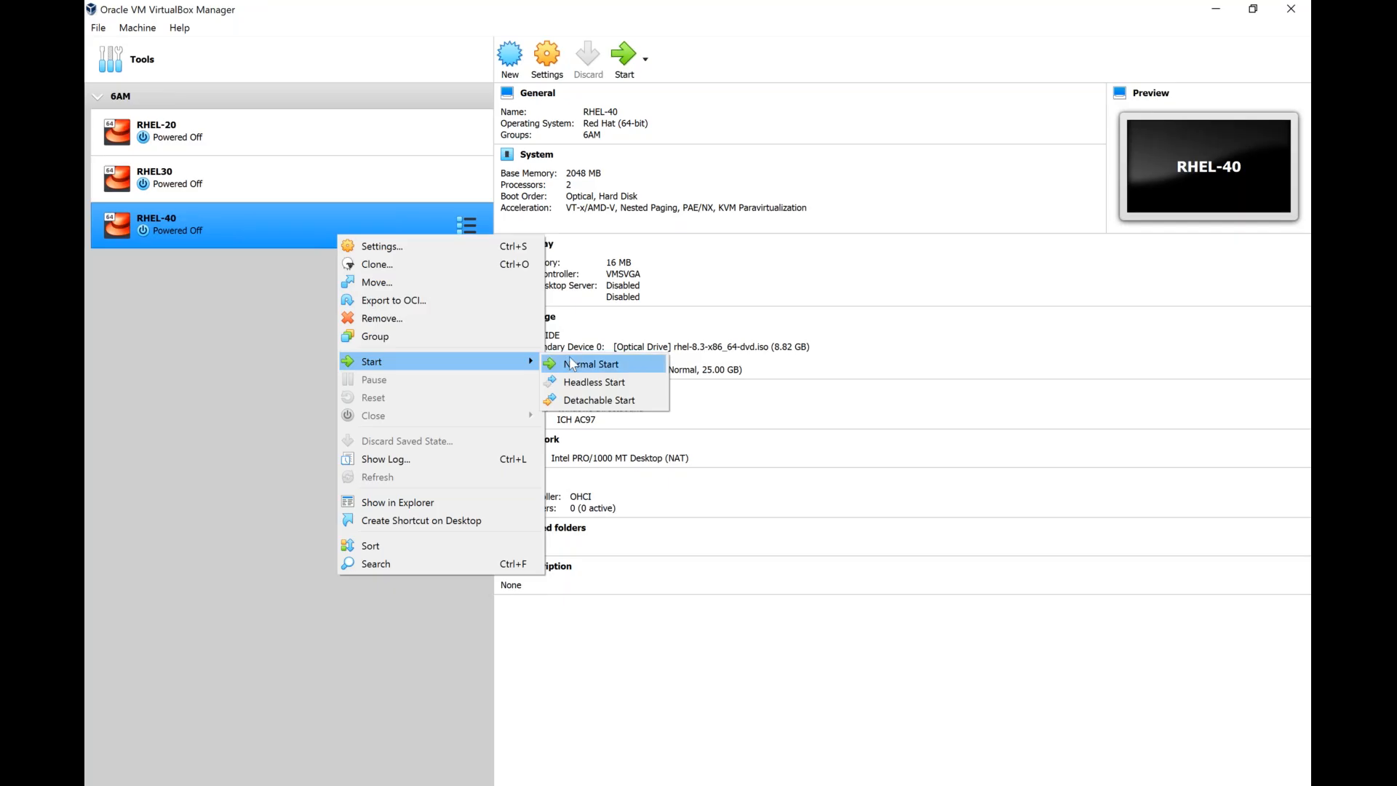
left_click(329, 333)
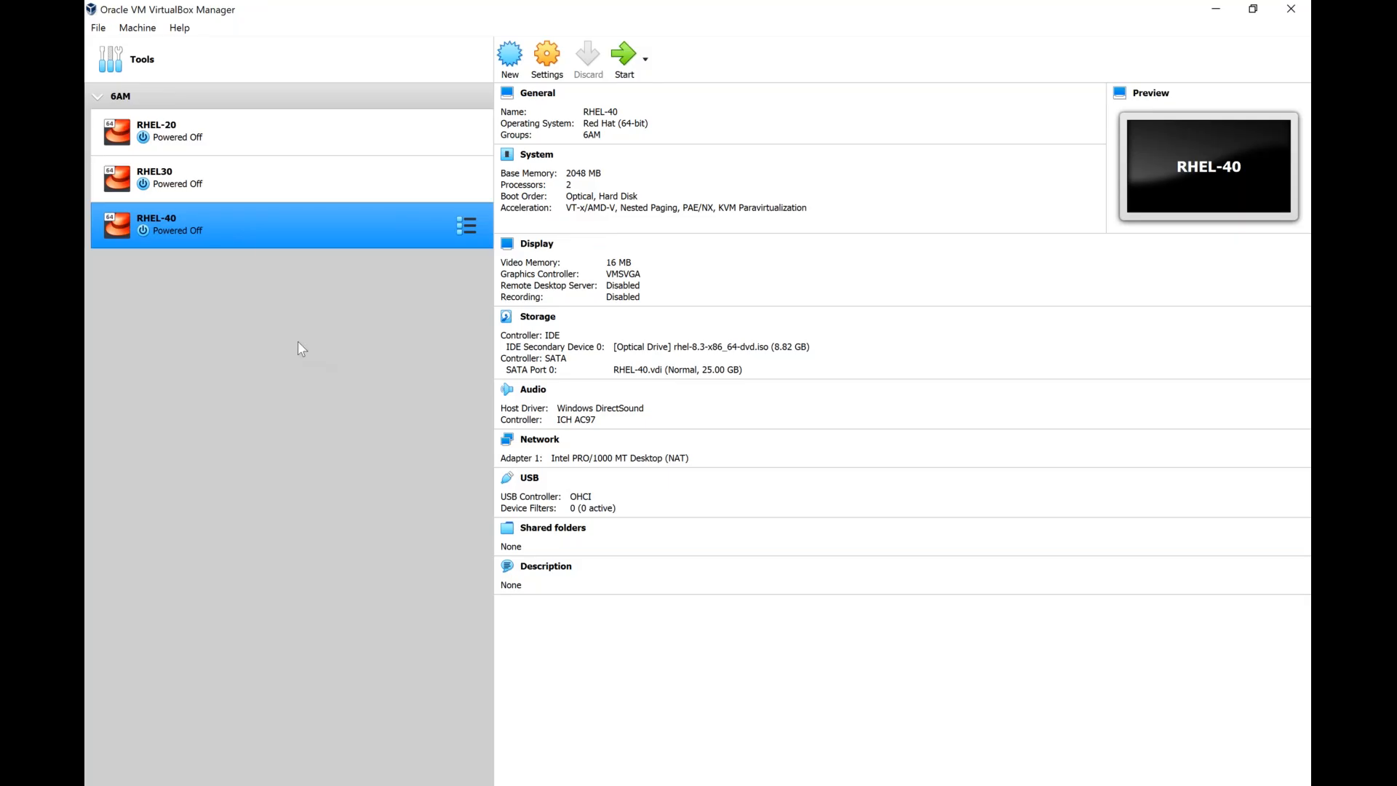
Start RHEL-40 with rhel-8.3-x86_64-dvd.iso as the start-up disk and maximize its window in Scaled Mode.
double_click(228, 227)
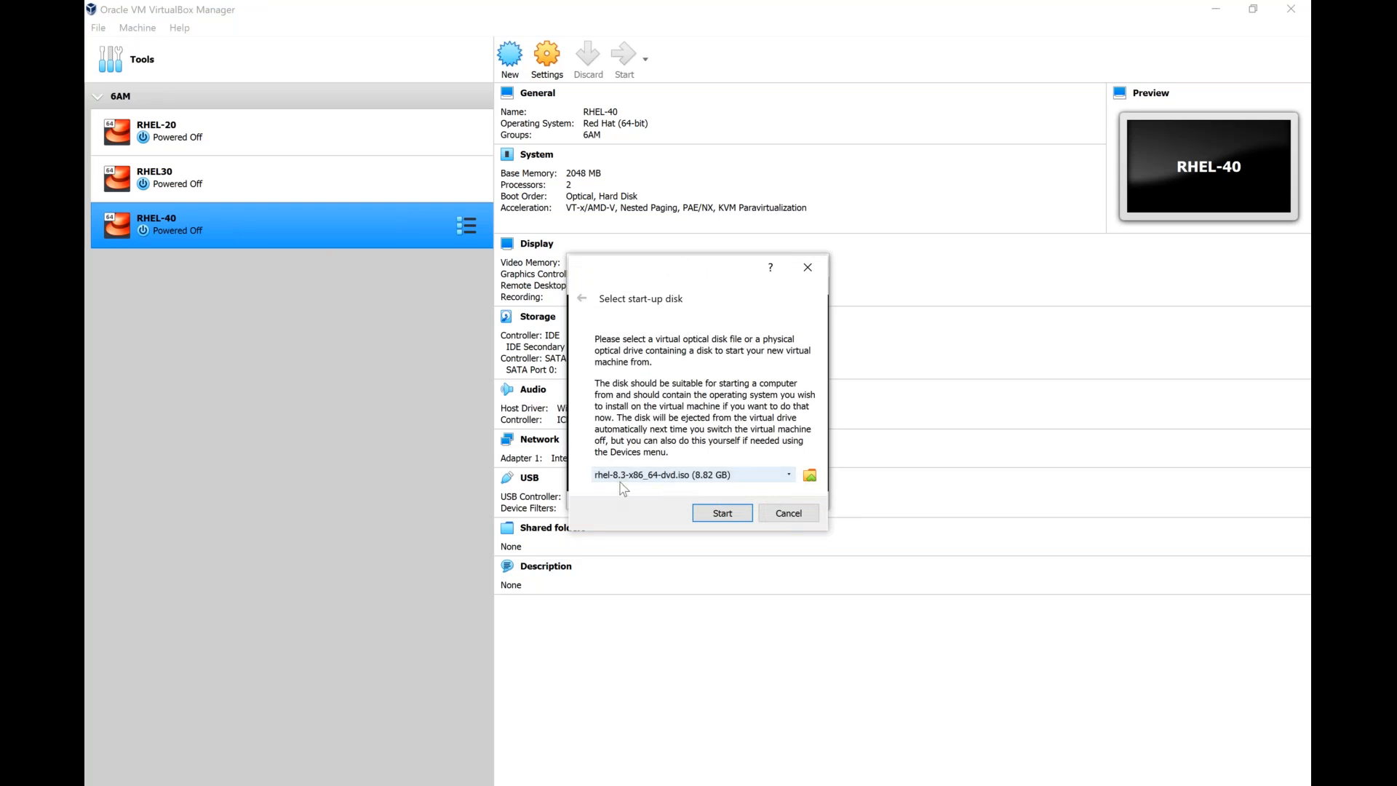
left_click(722, 513)
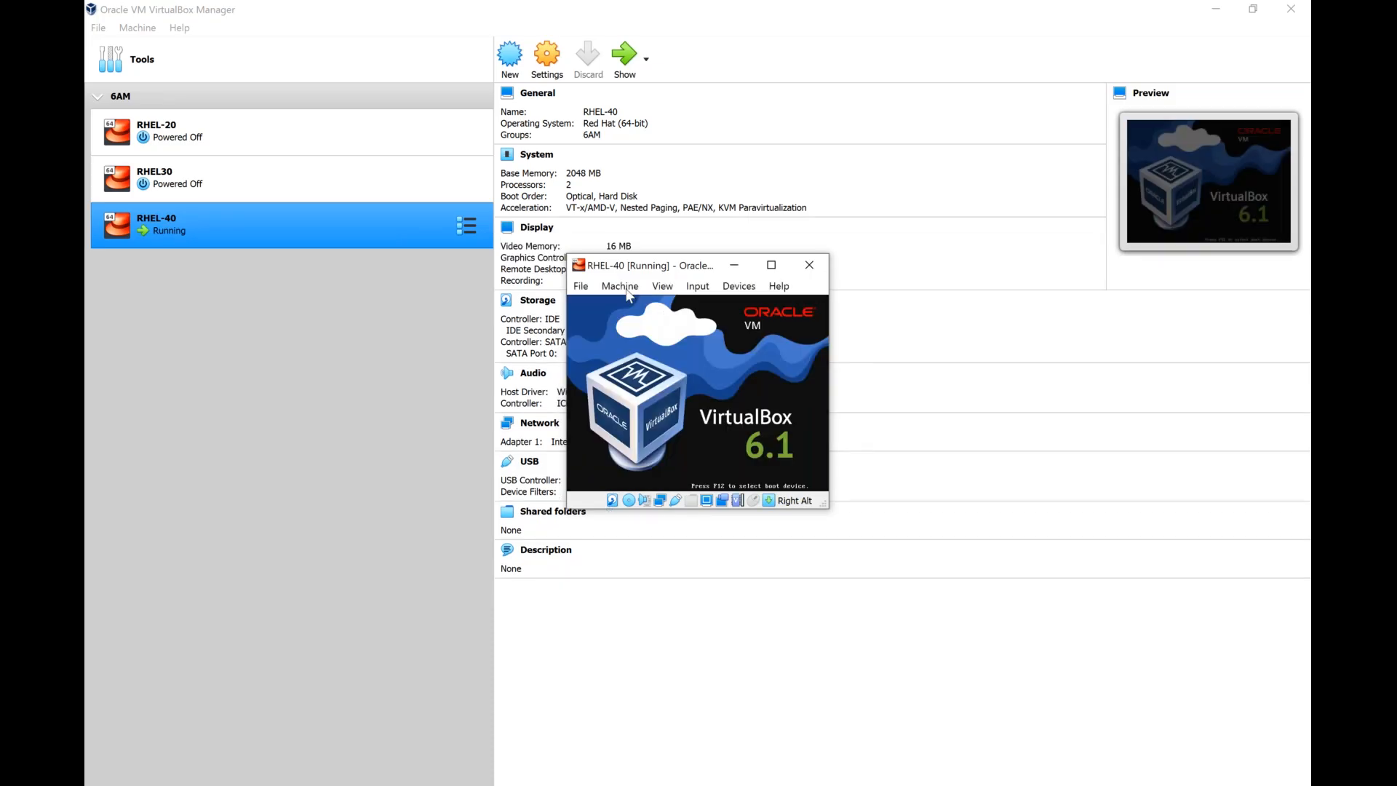
left_click(659, 290)
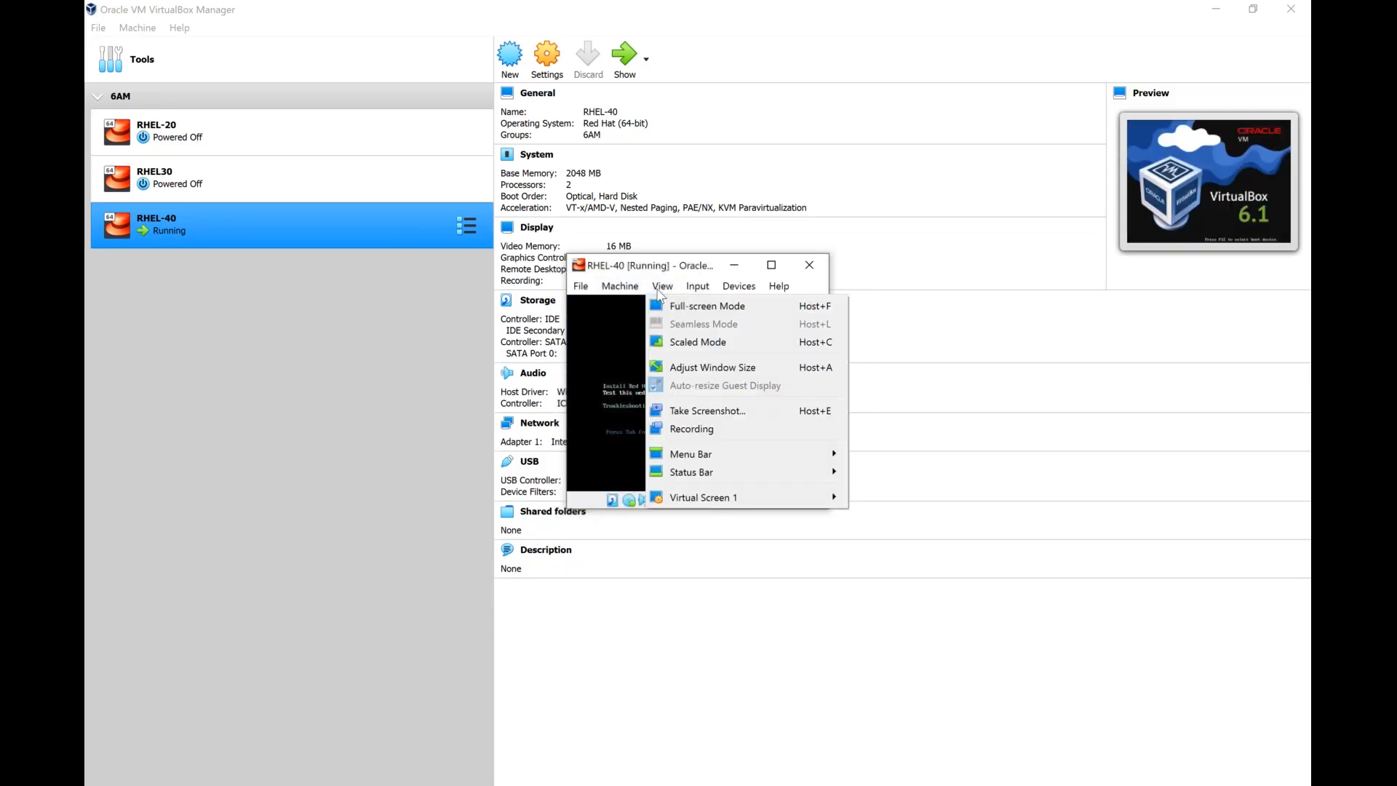
left_click(671, 344)
double_click(659, 187)
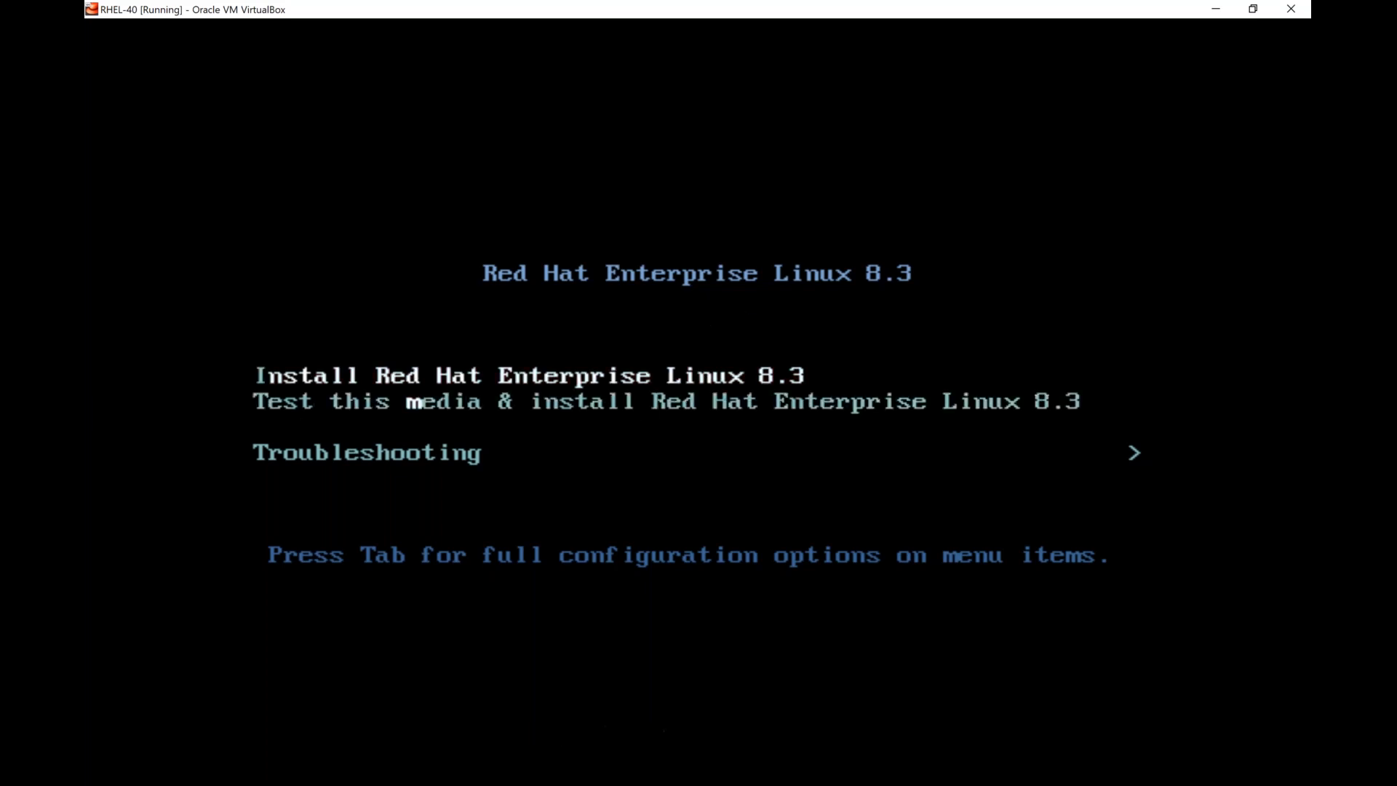
Look through the RHEL 8.3 boot menu entries, ending with Install Red Hat Enterprise Linux 8.3 highlighted.
key("Down")
key("Up")
key("Up")
key("Down")
key("Down")
key("Up")
key("Up")
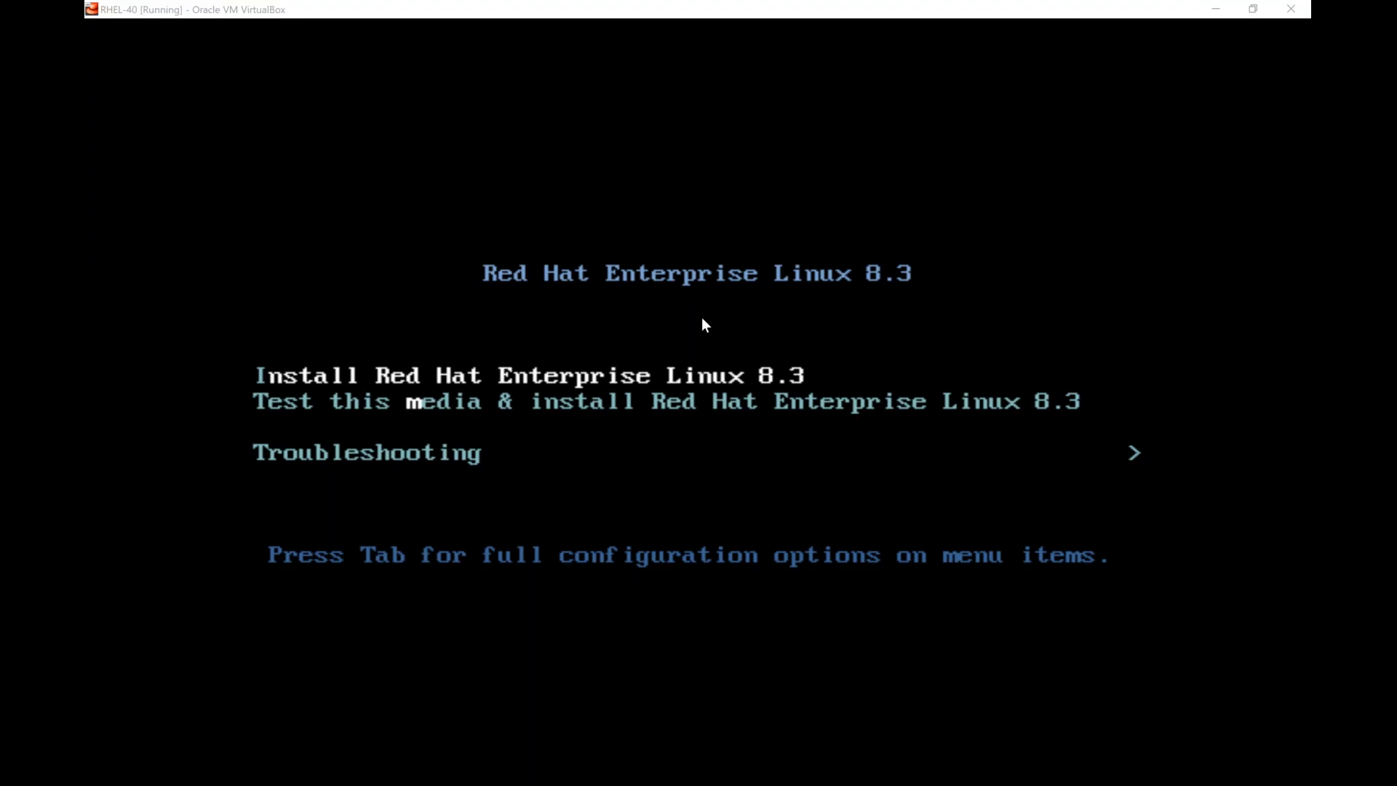
left_click(1028, 71)
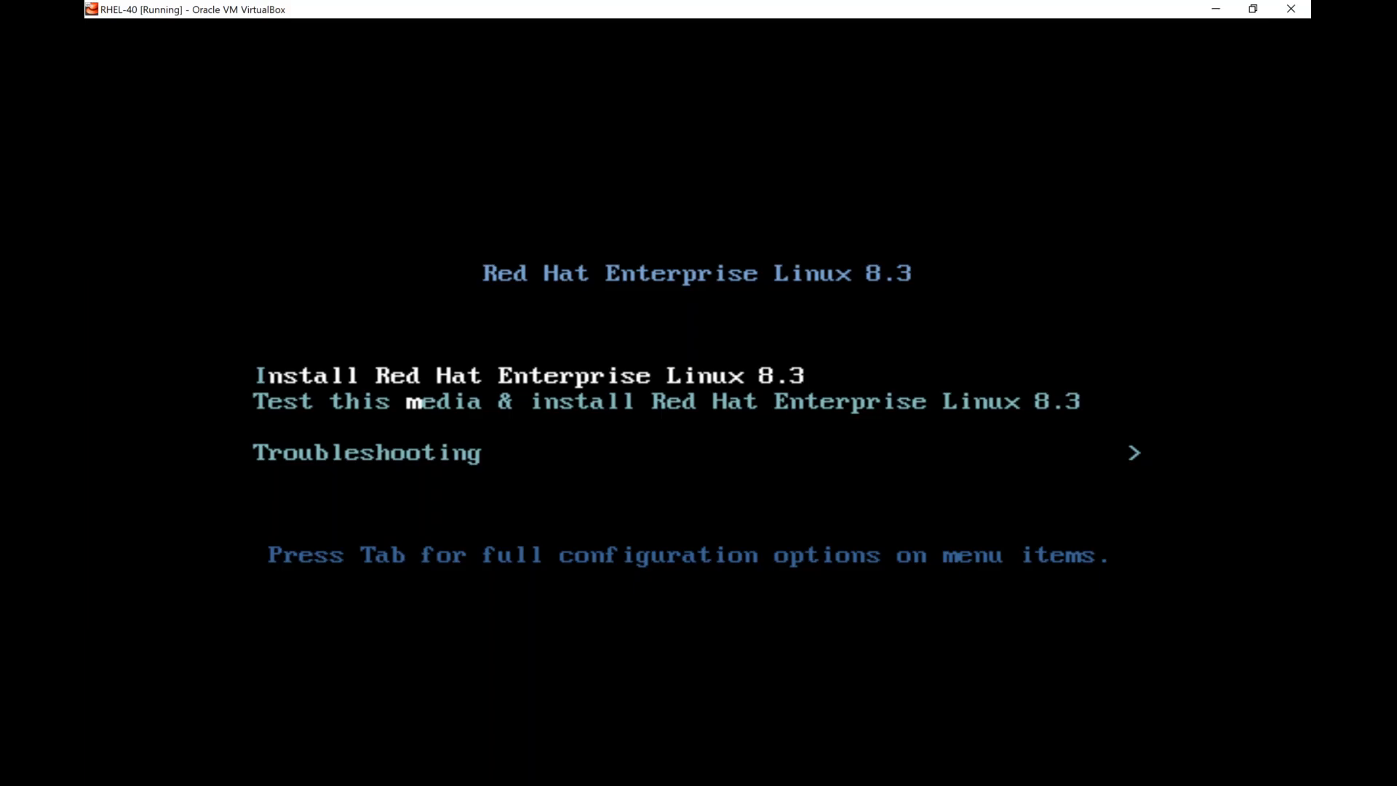
key("Down")
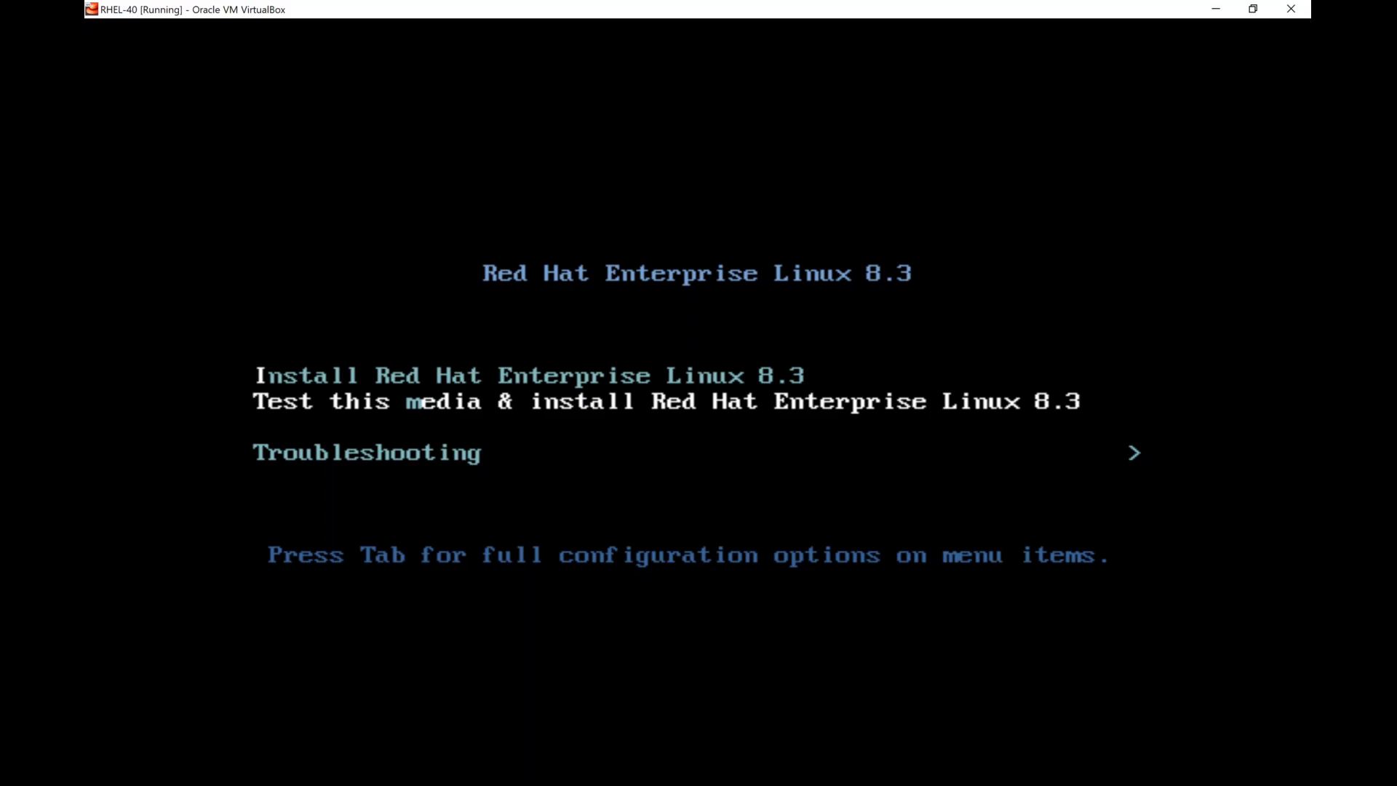
key("Up")
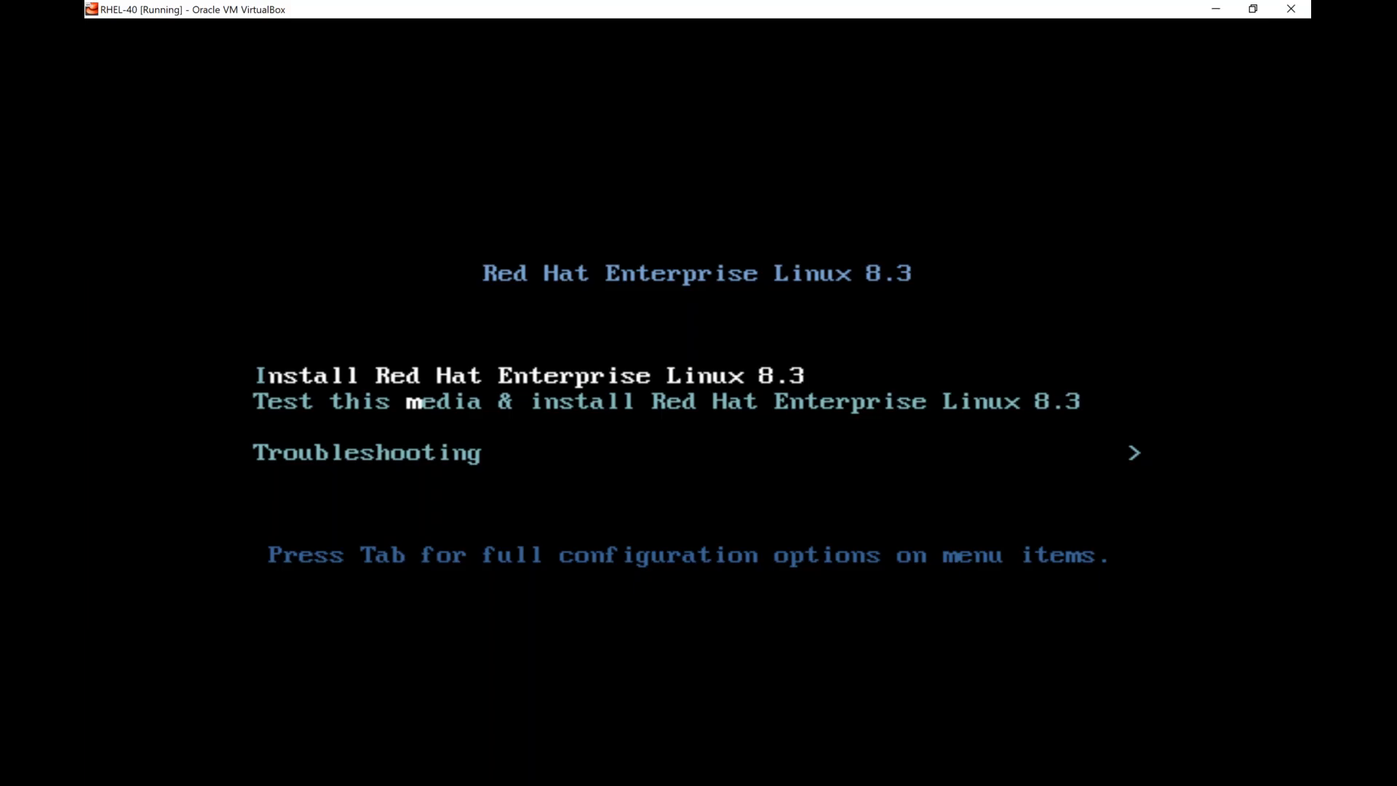
Examine the options in the Troubleshooting submenu of the RHEL 8.3 boot menu and return to the main menu.
key("Down")
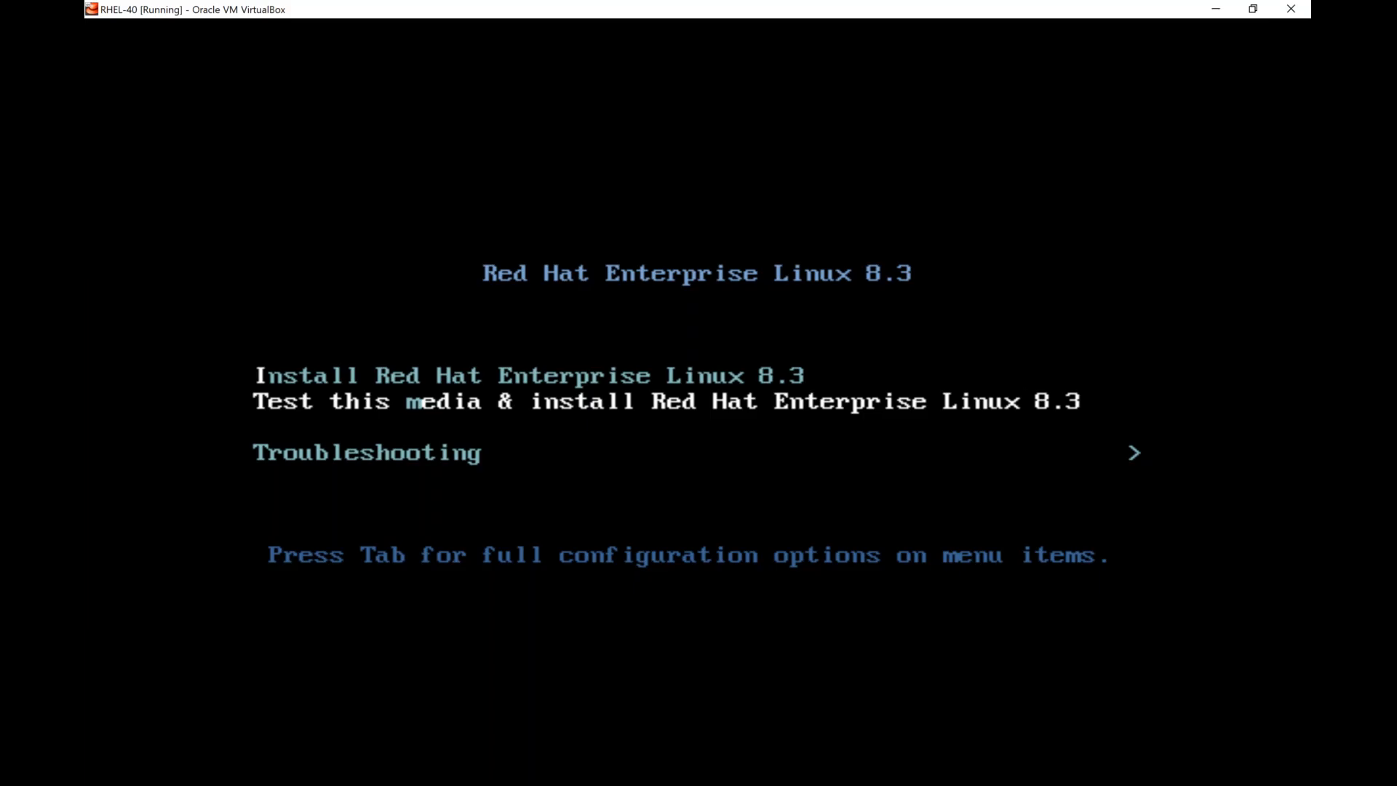
key("Down")
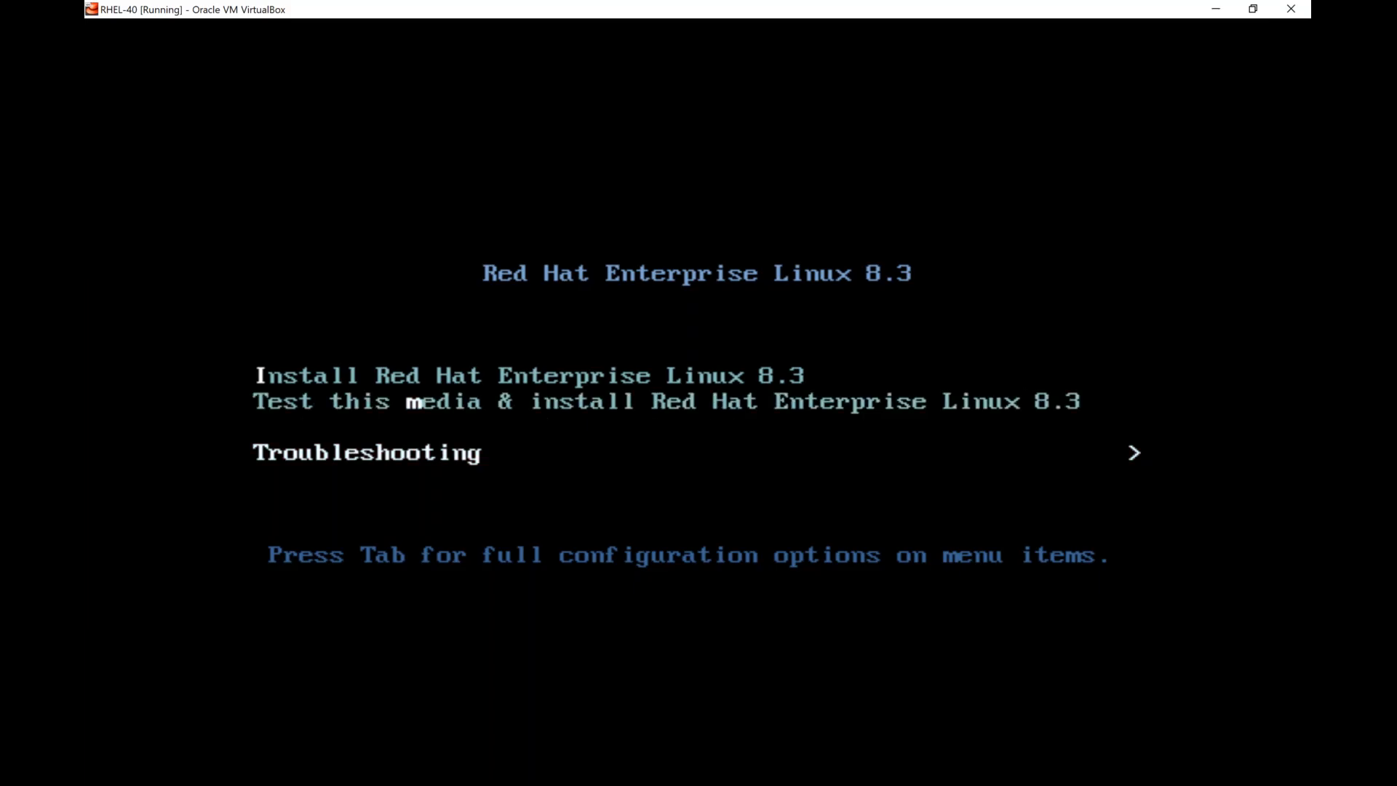
key("Return")
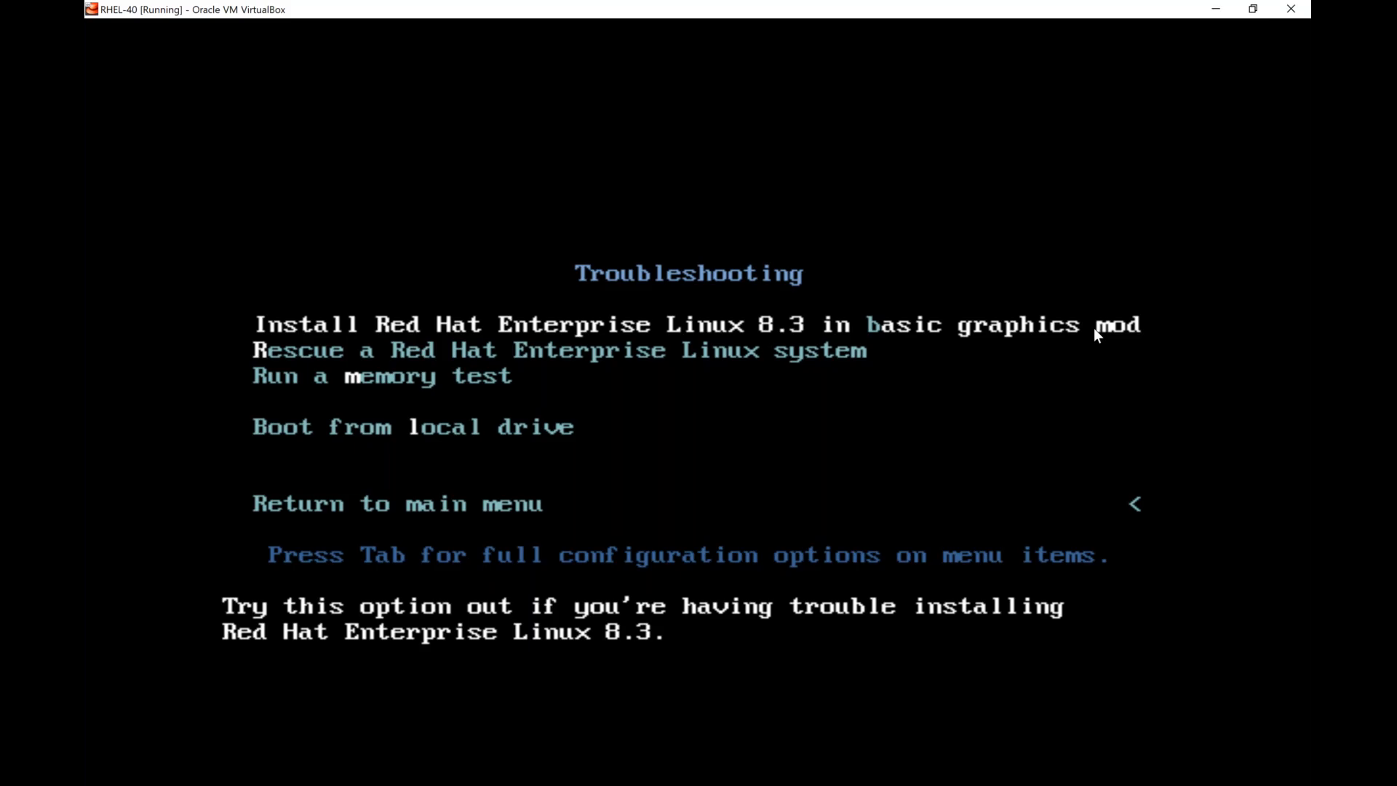
key("Down")
key("Down")
key("Down")
key("Down")
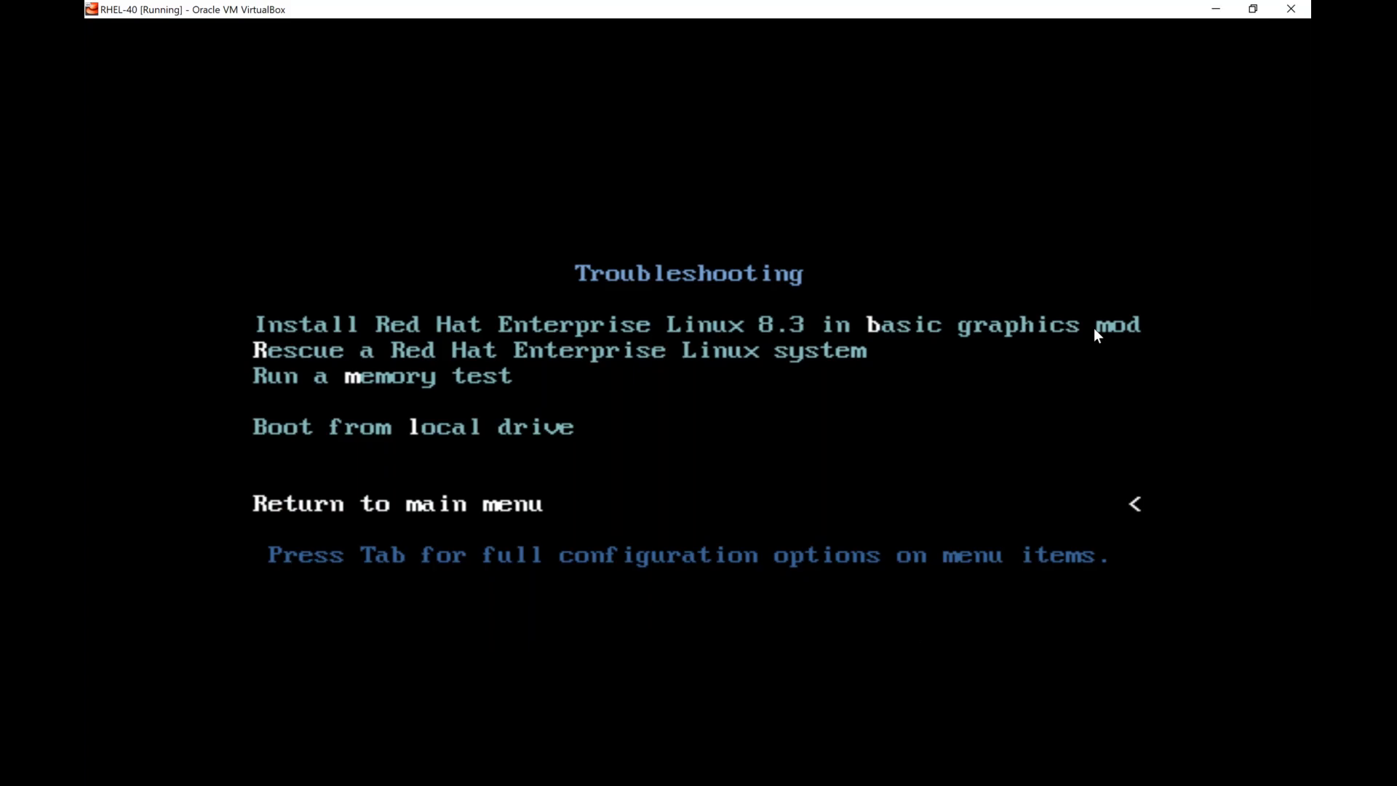
key("Return")
Boot the installer with the Install Red Hat Enterprise Linux 8.3 entry, without testing the media.
key("Up")
key("Up")
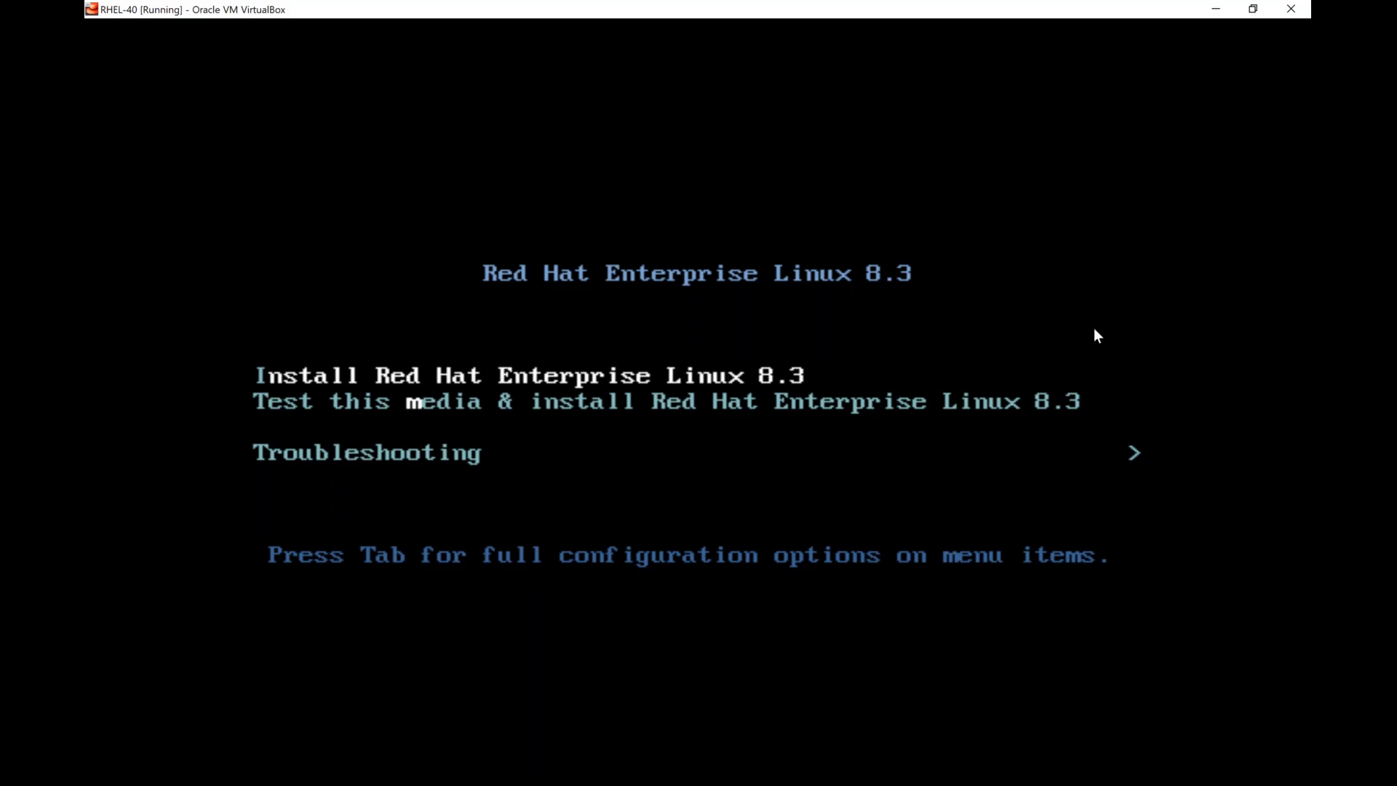
key("Return")
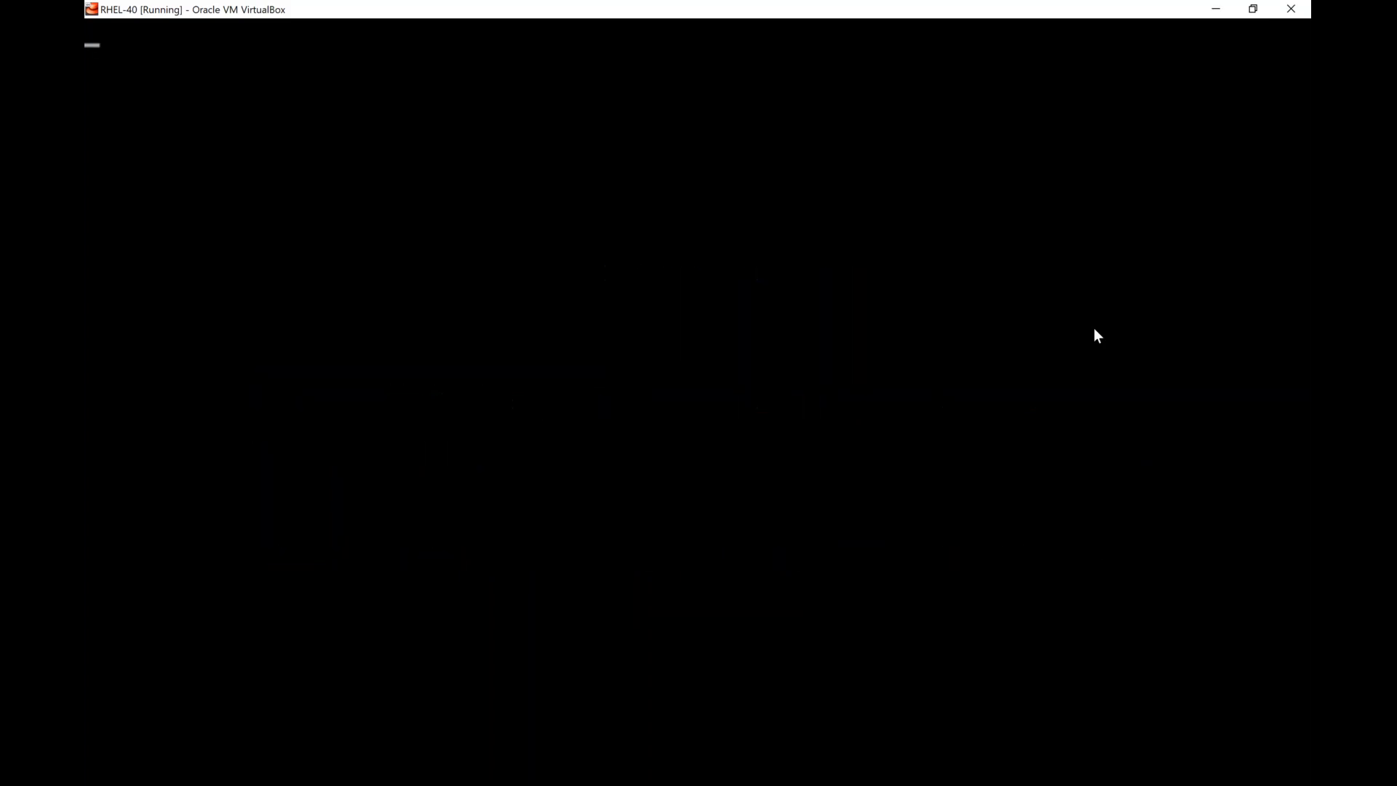
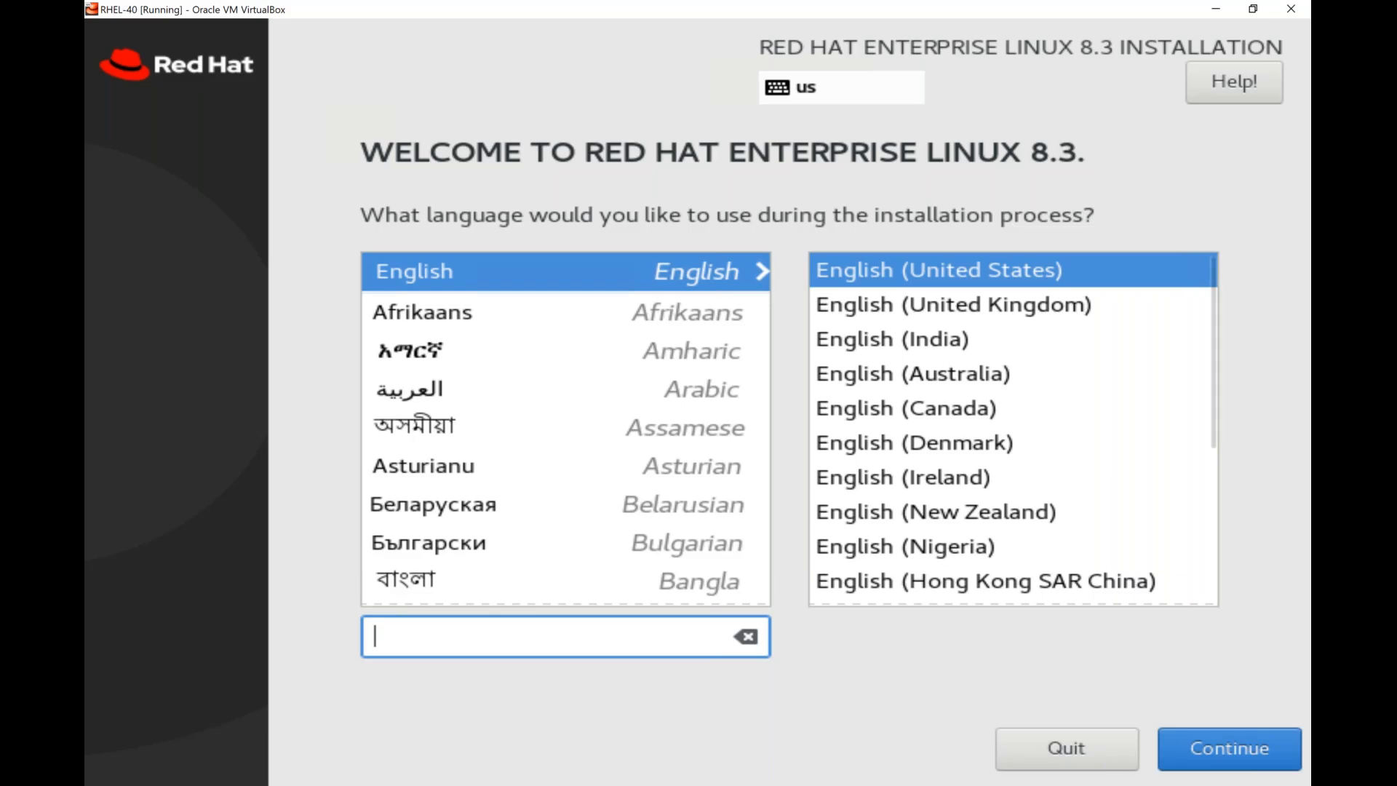
Choose English (India) as the installation language and continue to the installation summary.
left_click(945, 339)
key("Down")
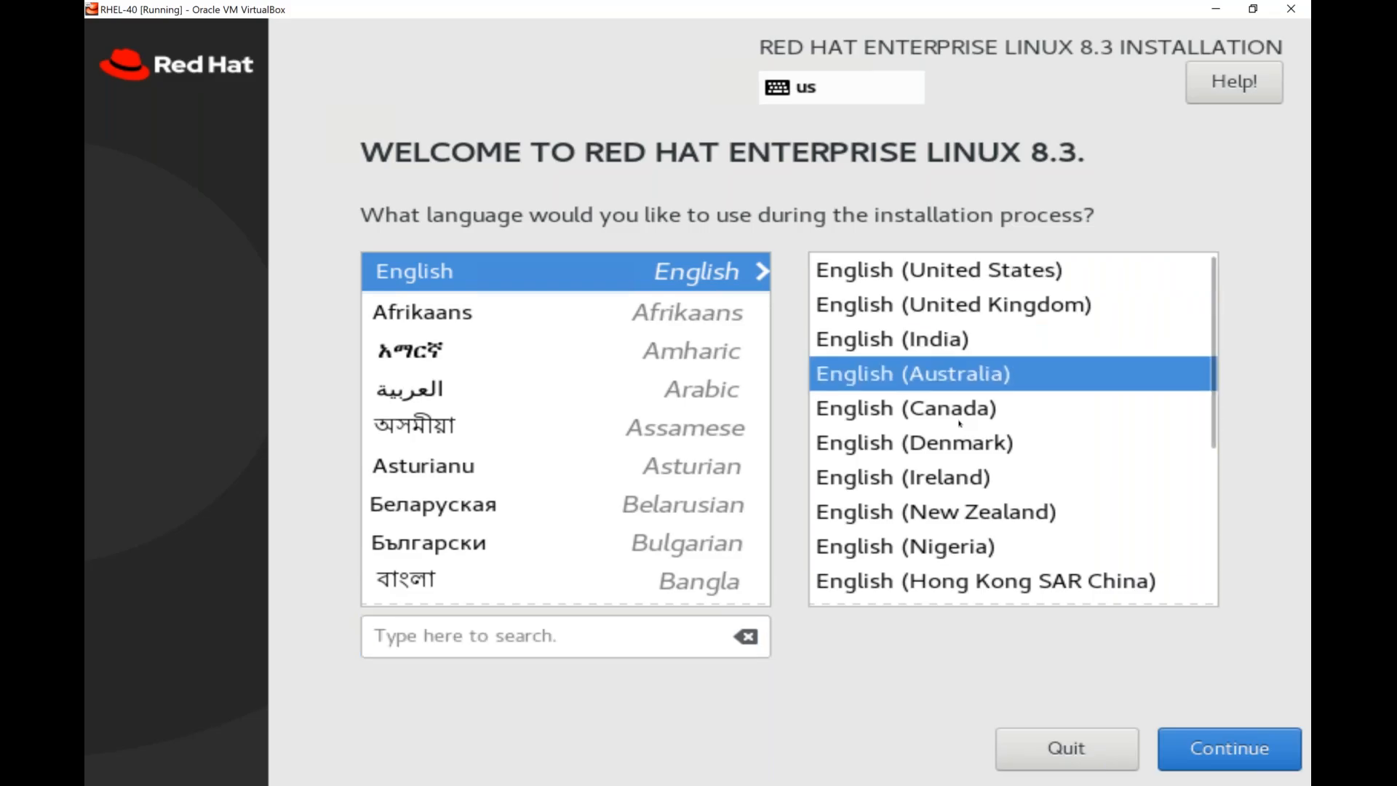
key("Down")
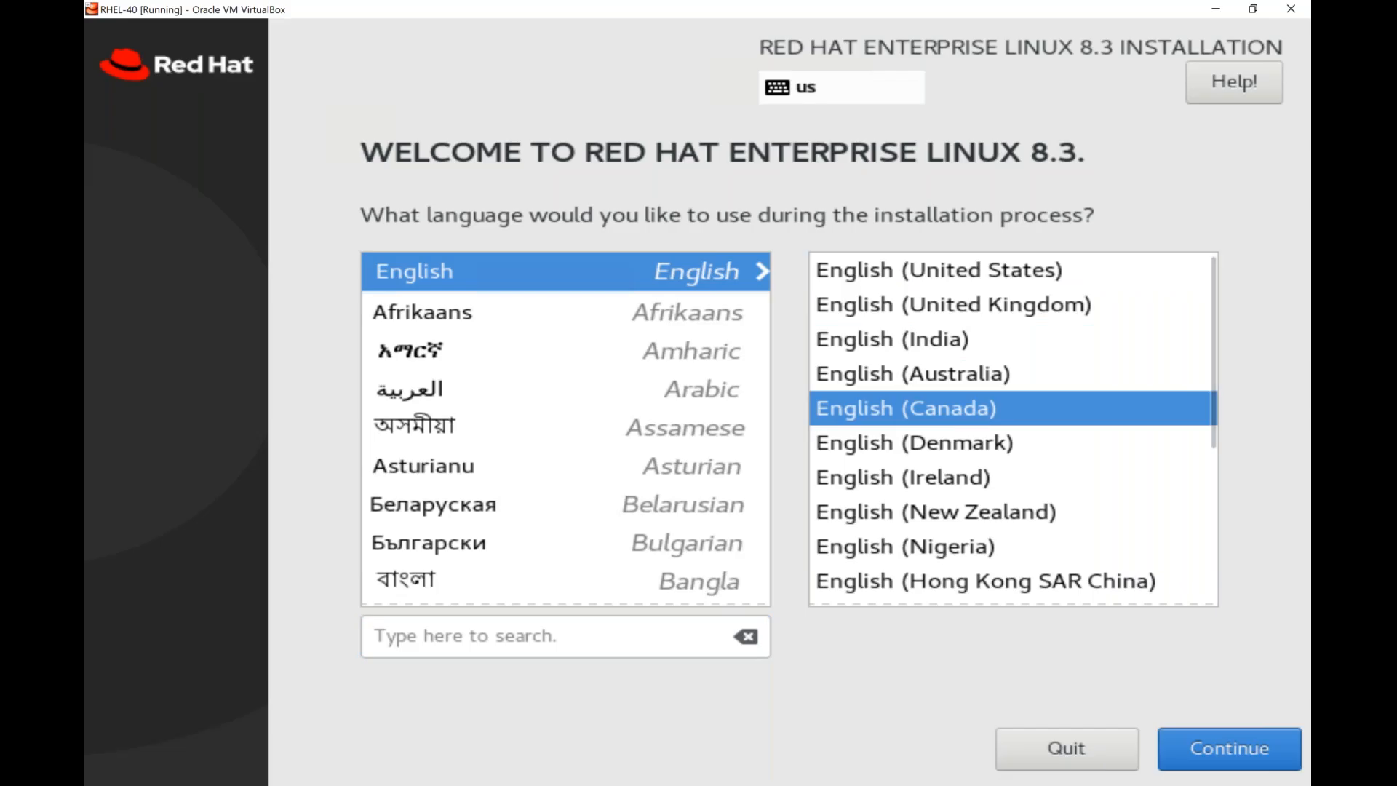
key("Up")
key("Up")
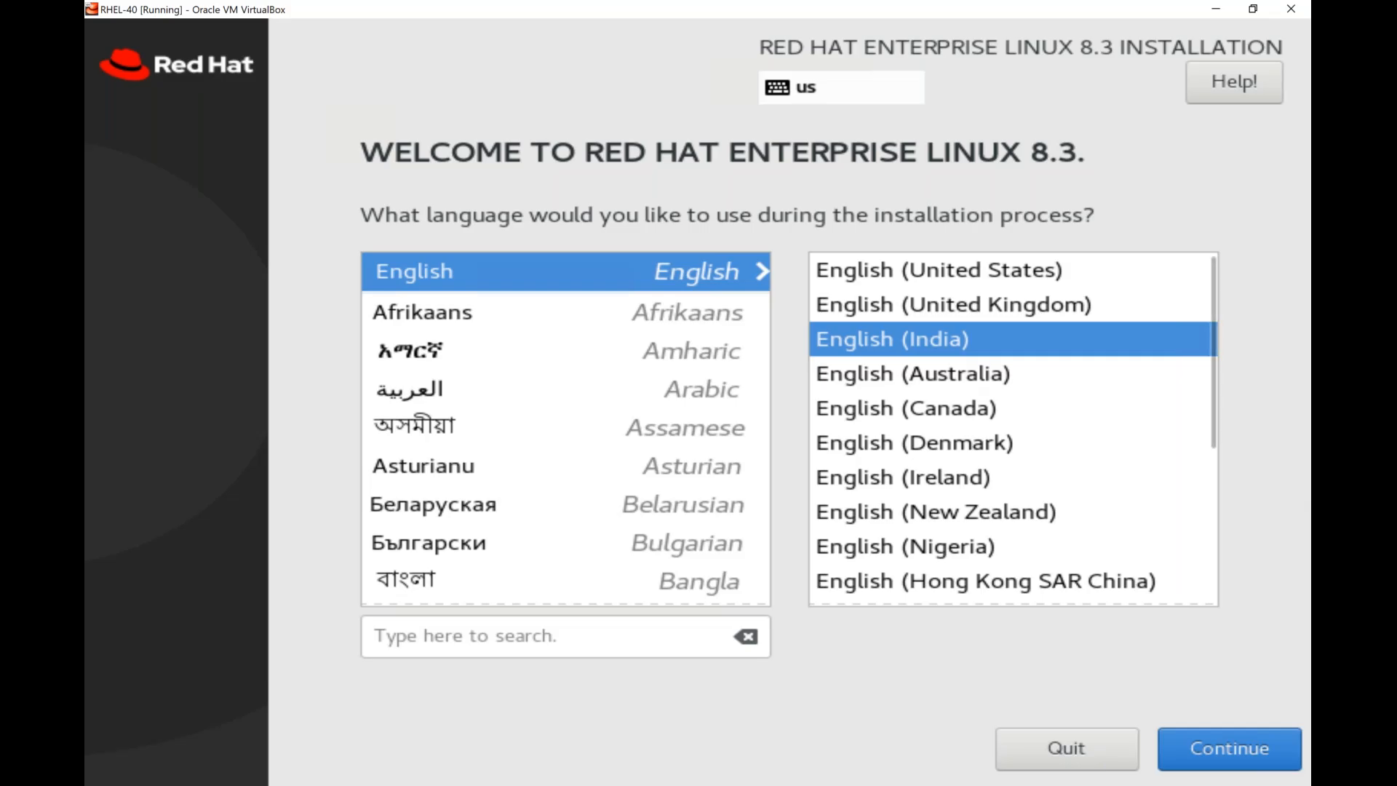
left_click(959, 373)
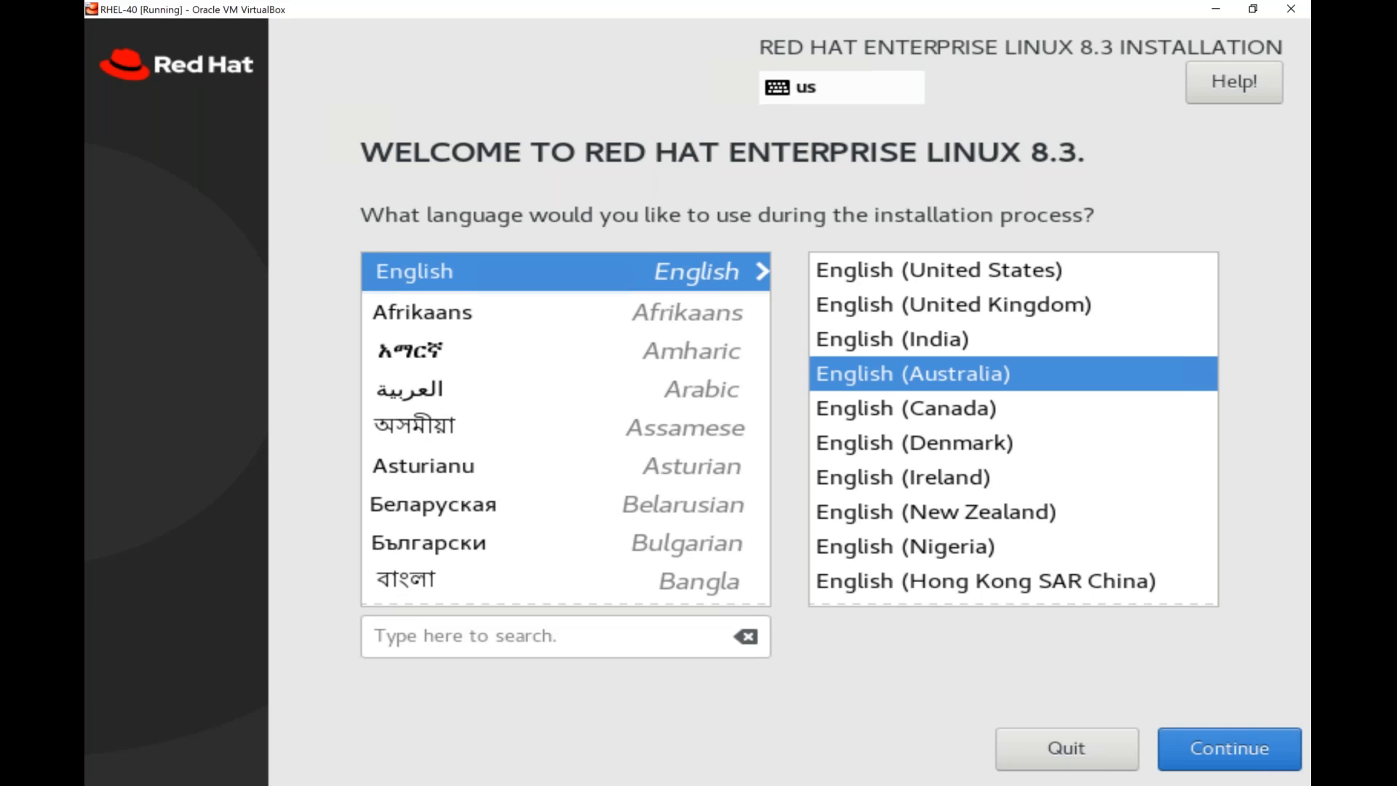
left_click(931, 339)
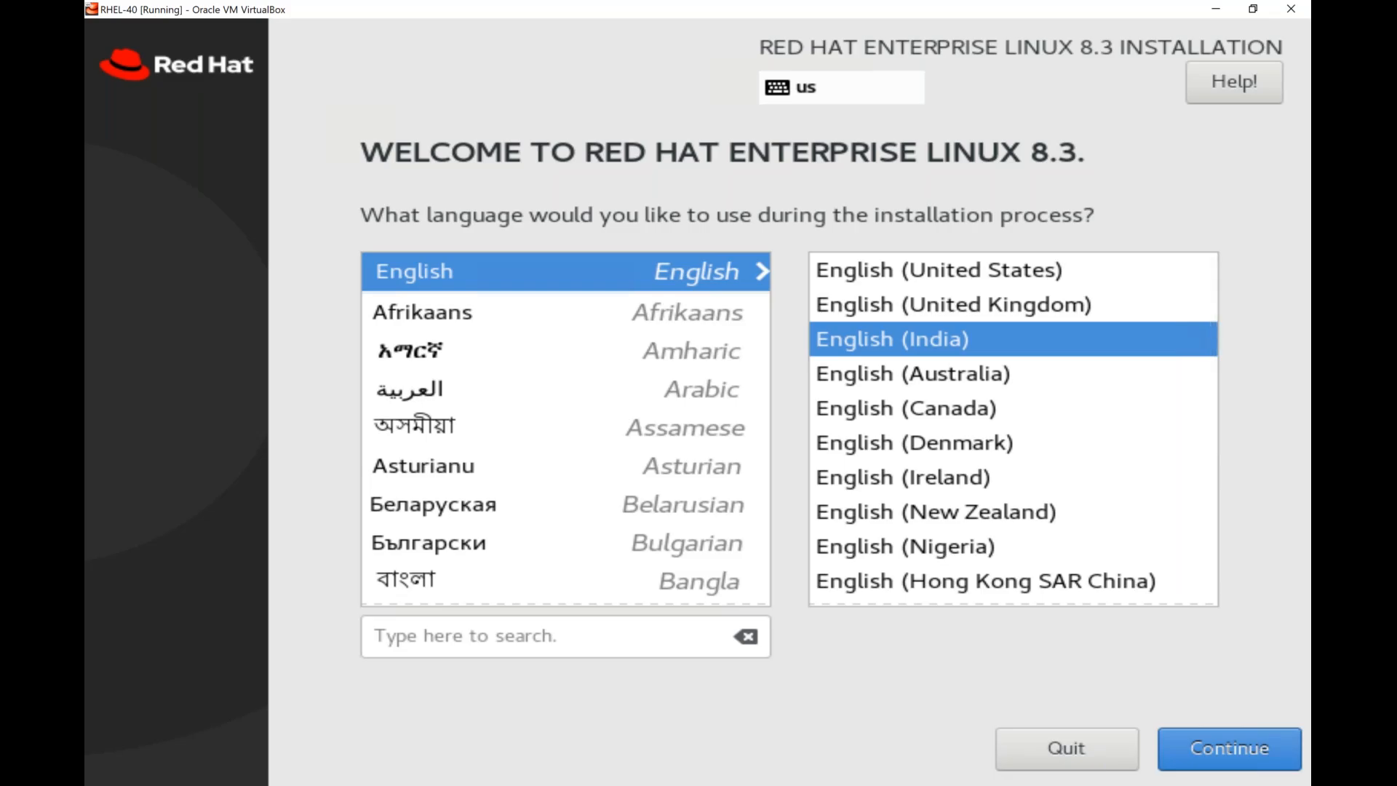
left_click(1229, 748)
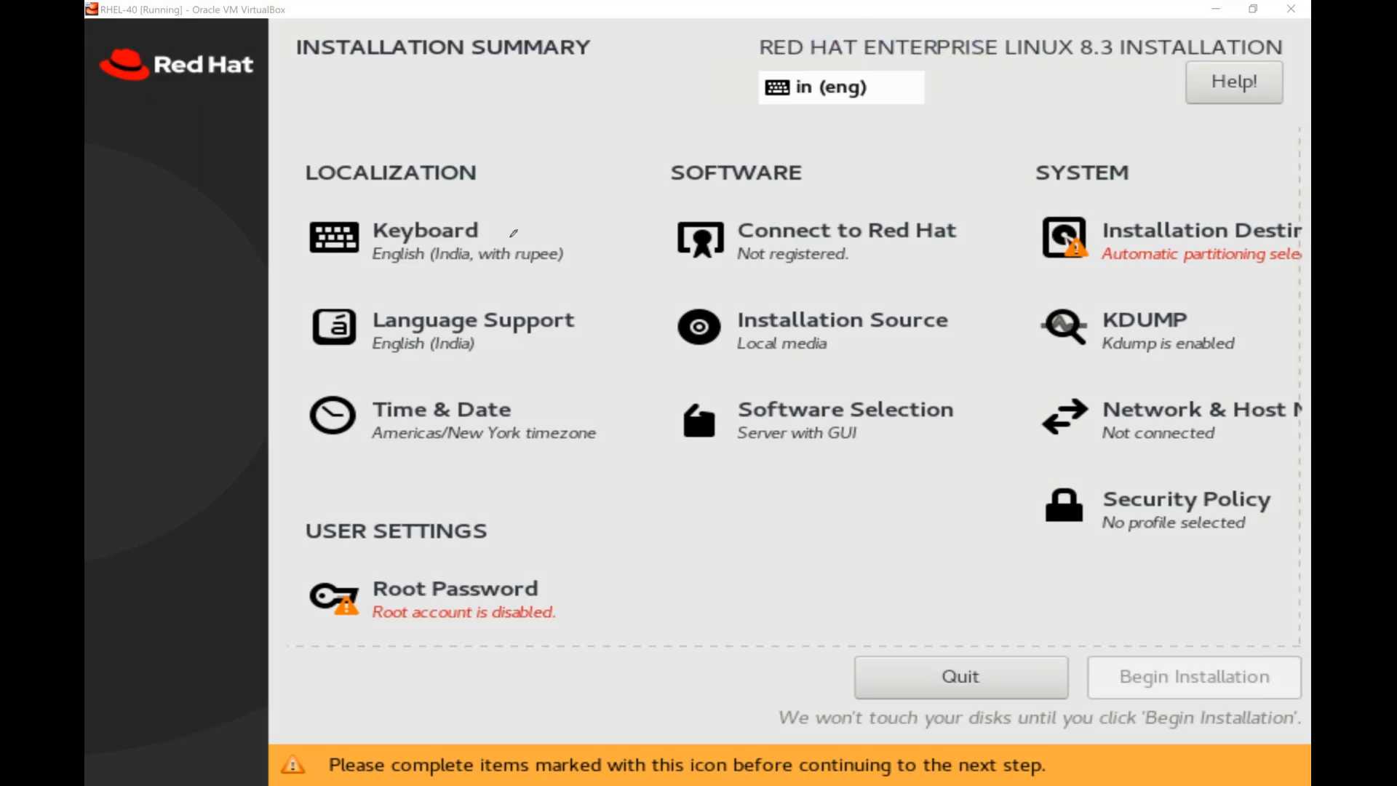
mouse_move(576, 233)
left_mouse_down()
mouse_move(577, 268)
mouse_move(578, 239)
left_mouse_up()
mouse_move(540, 392)
left_mouse_down()
mouse_move(368, 426)
mouse_move(536, 393)
left_mouse_up()
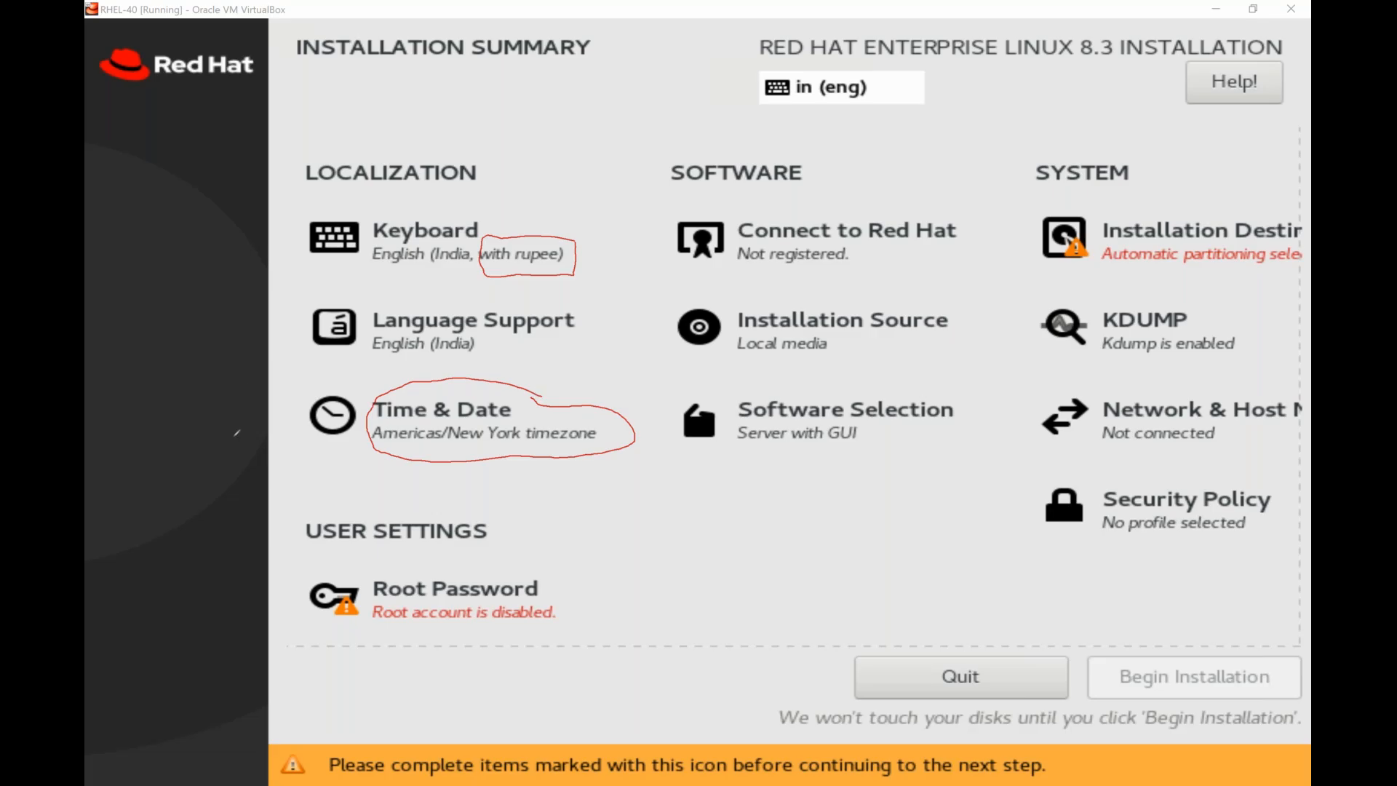
key("Escape")
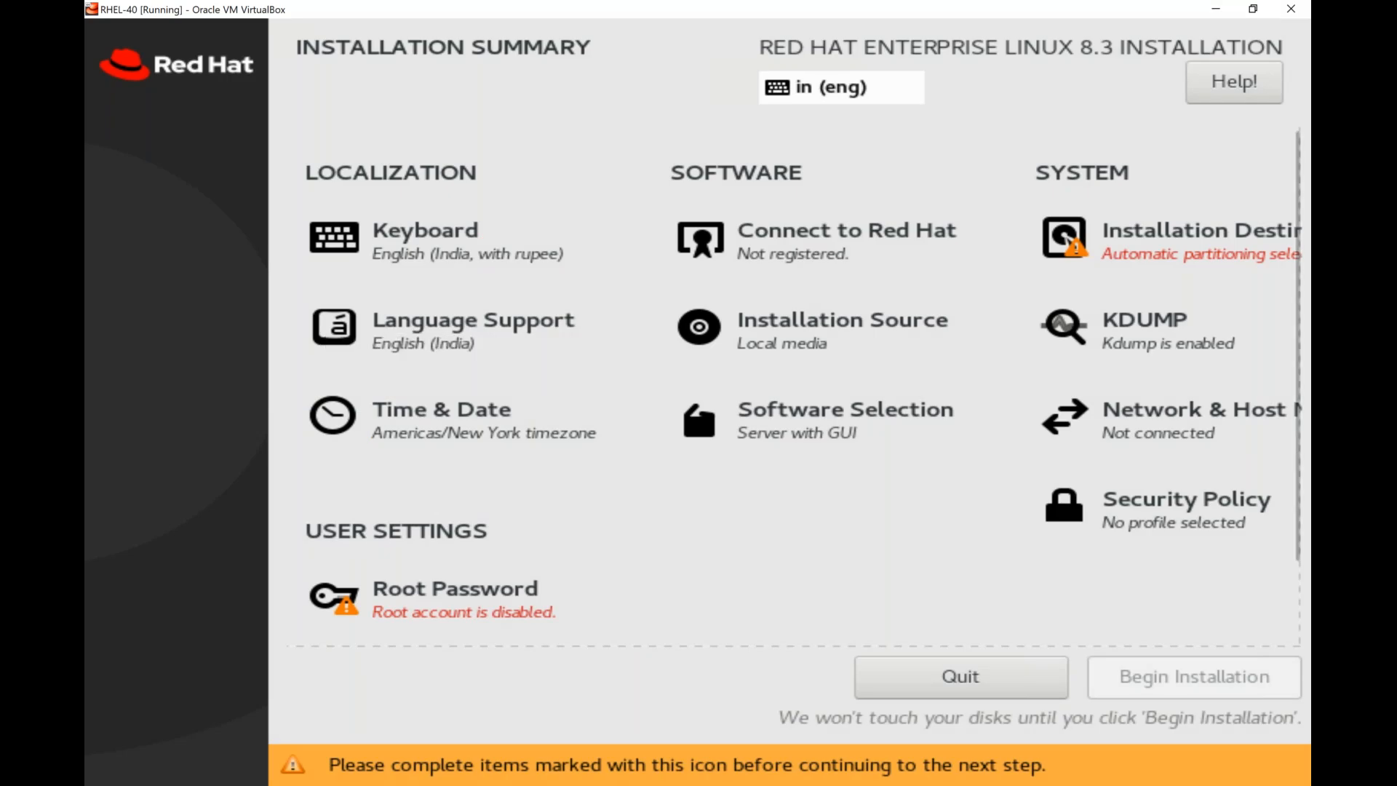
Open the Time & Date settings and choose Asia as the region.
left_click(441, 411)
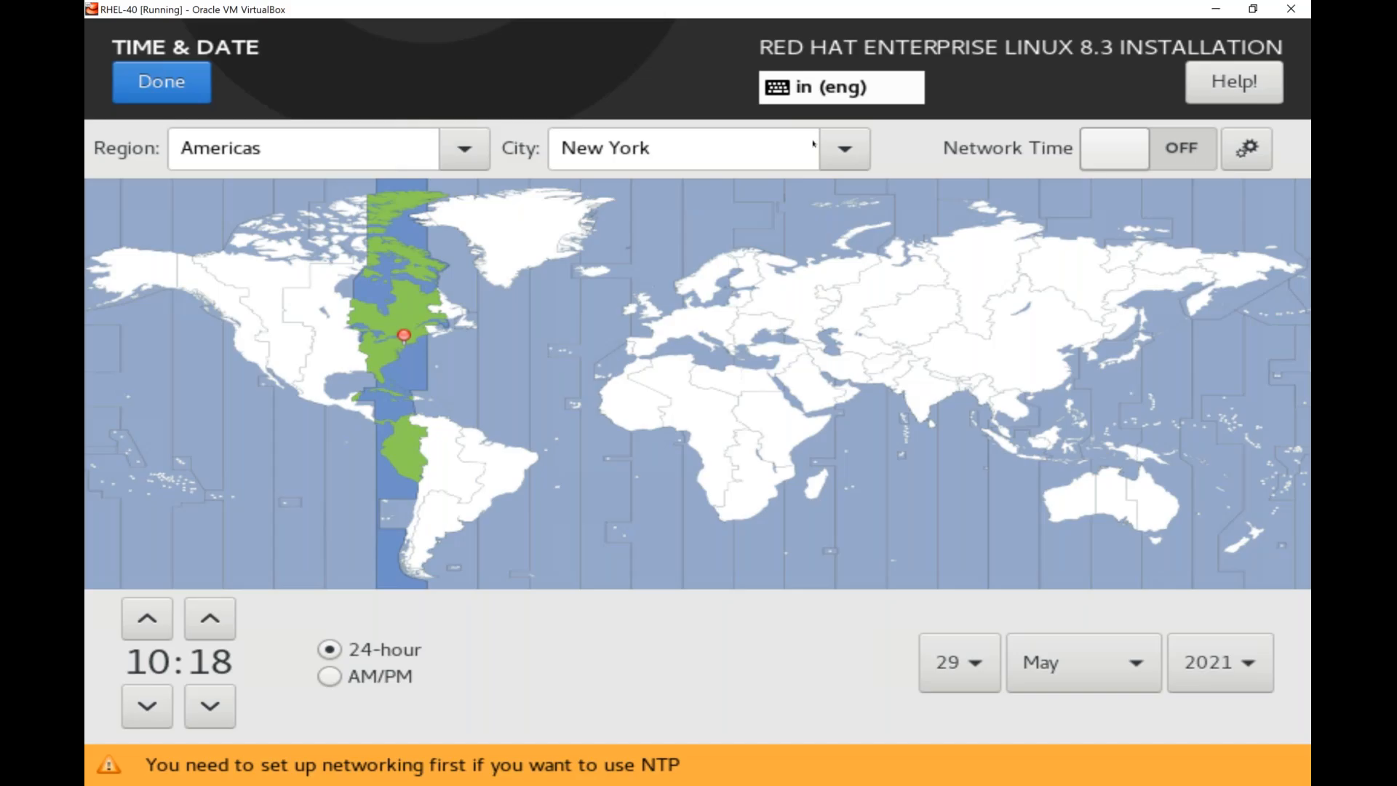
left_click(698, 149)
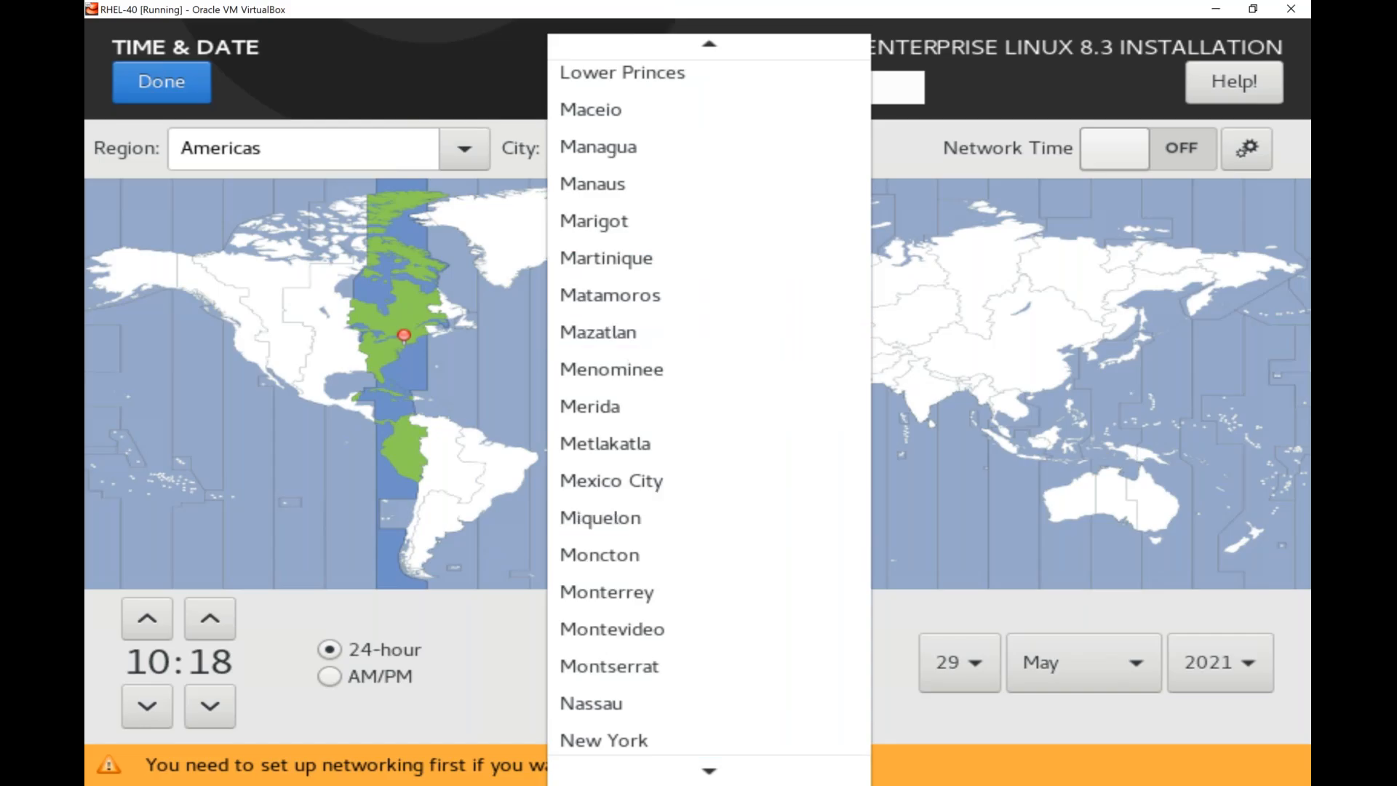
left_click(464, 148)
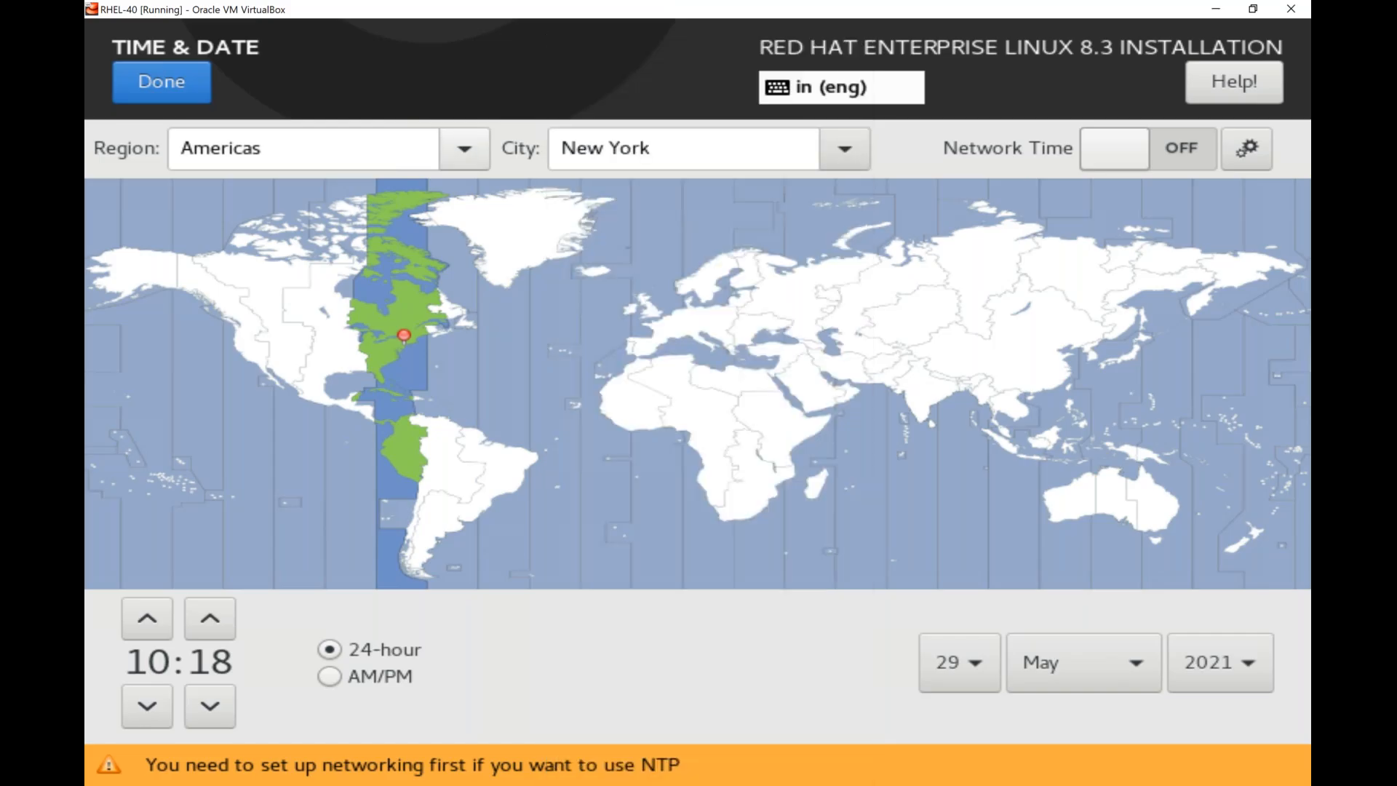
left_click(464, 148)
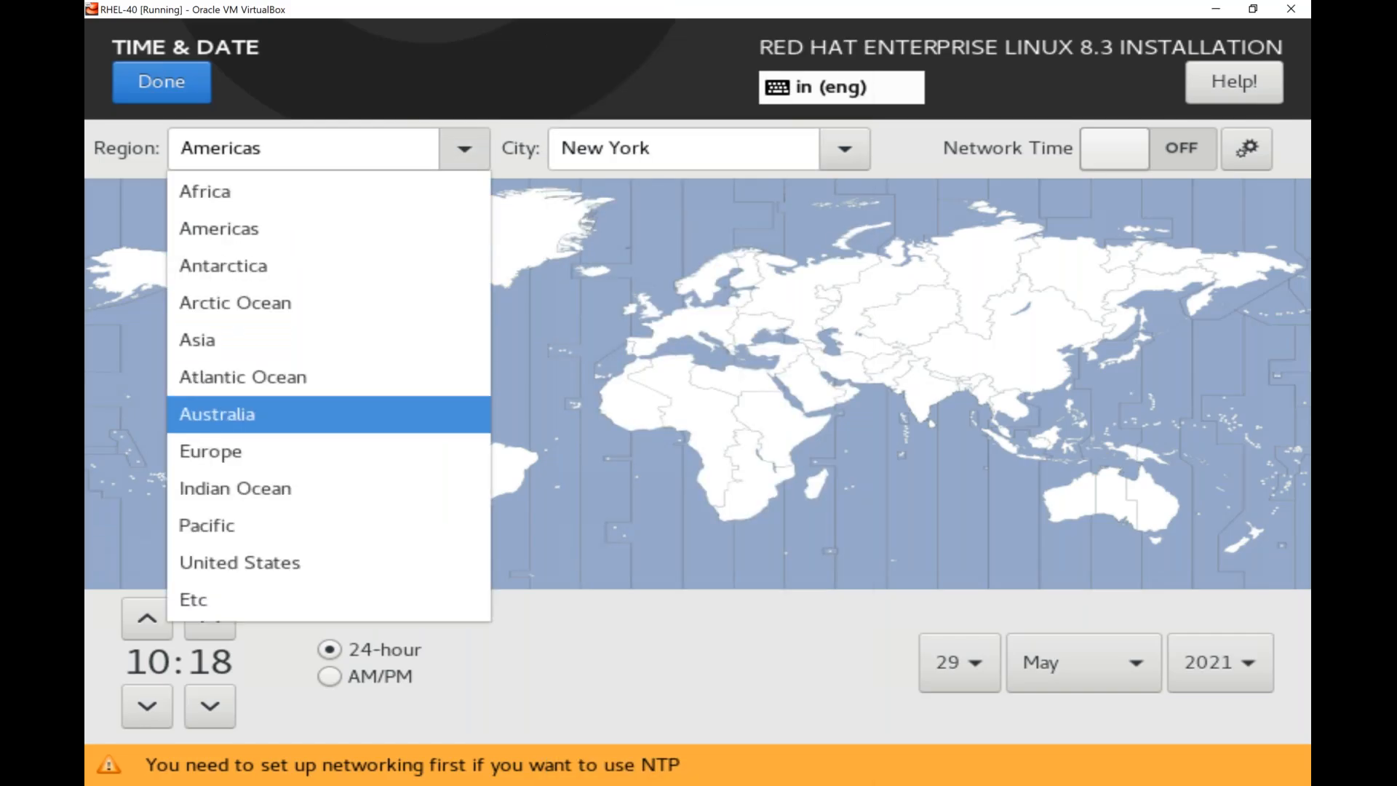
left_click(218, 340)
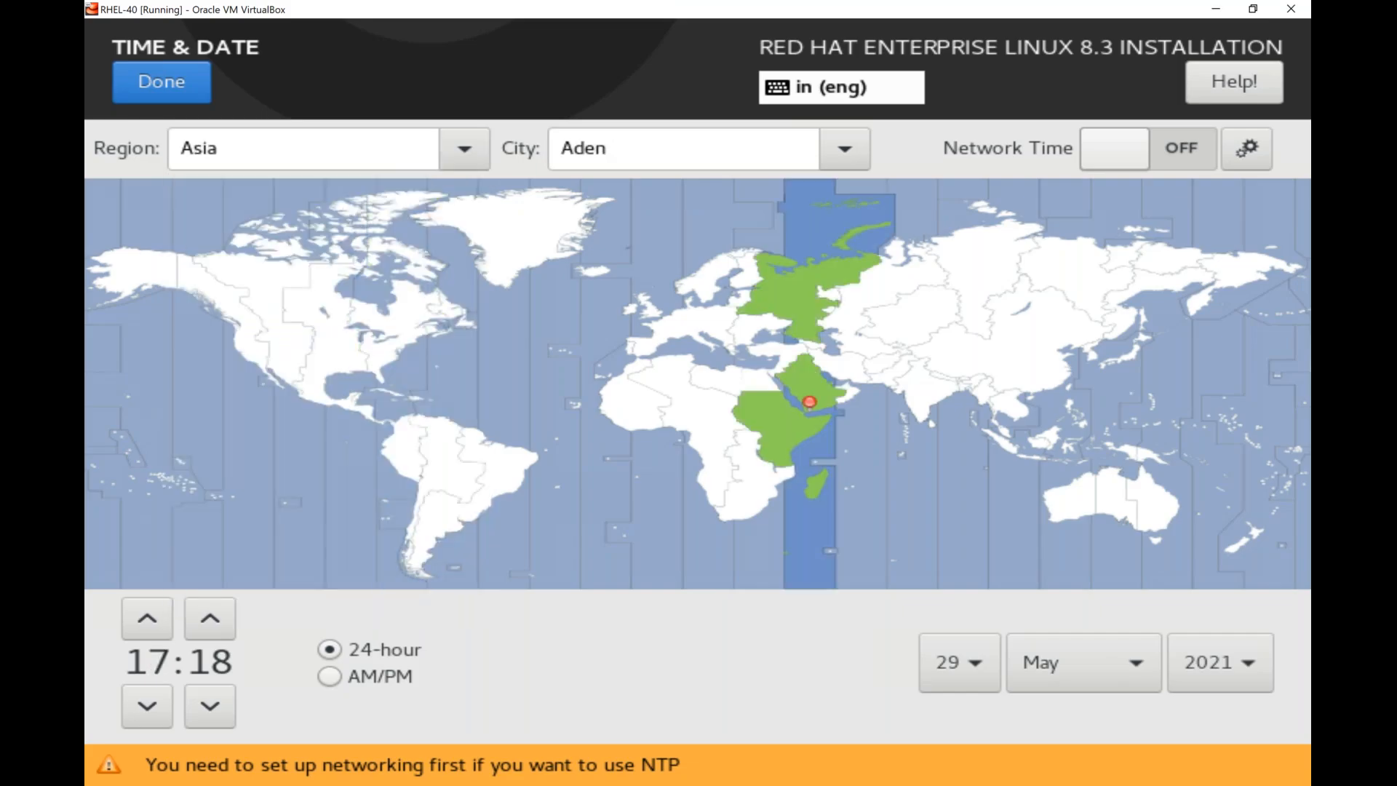
Try the Tripoli, Ndjamena and Khartoum time zones on the world map.
left_click(731, 391)
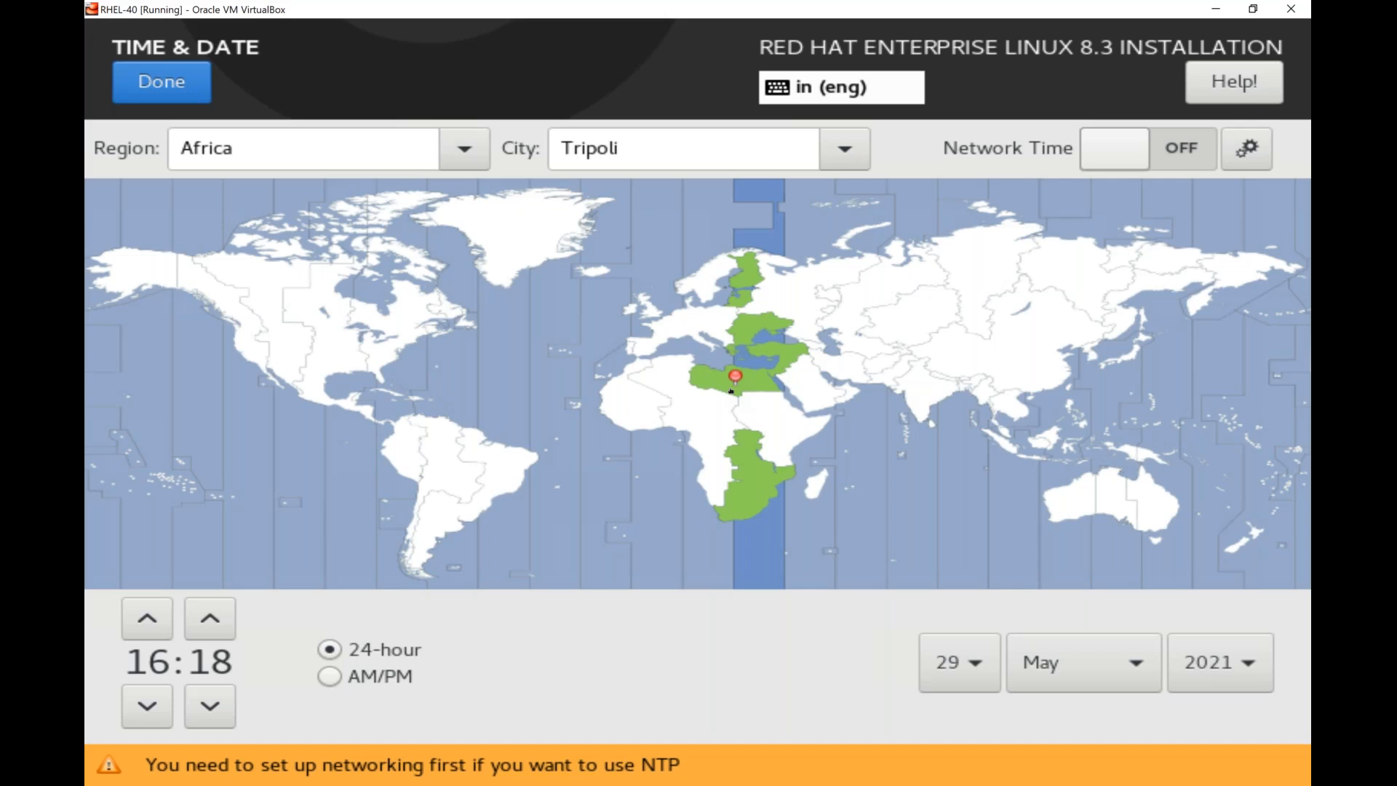
left_click(718, 404)
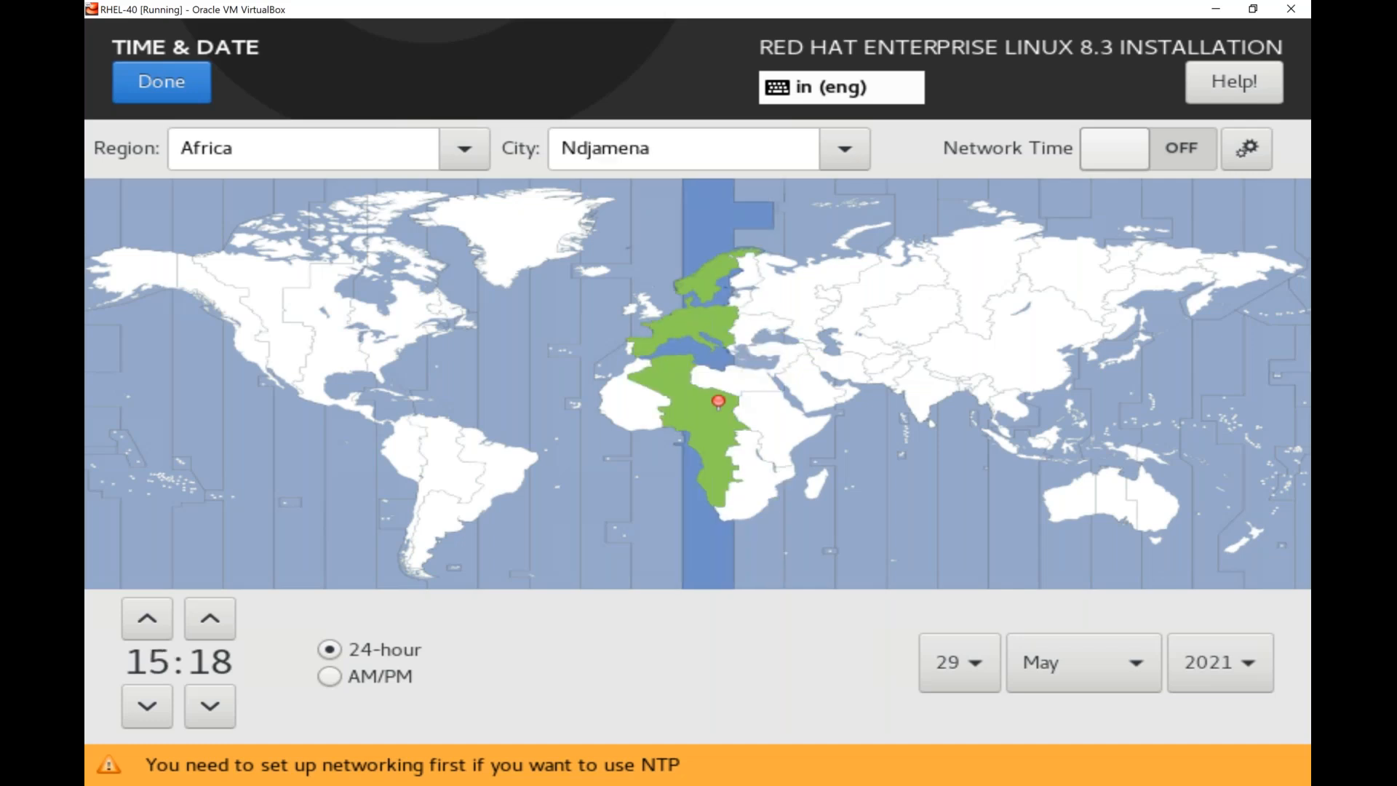
left_click(763, 415)
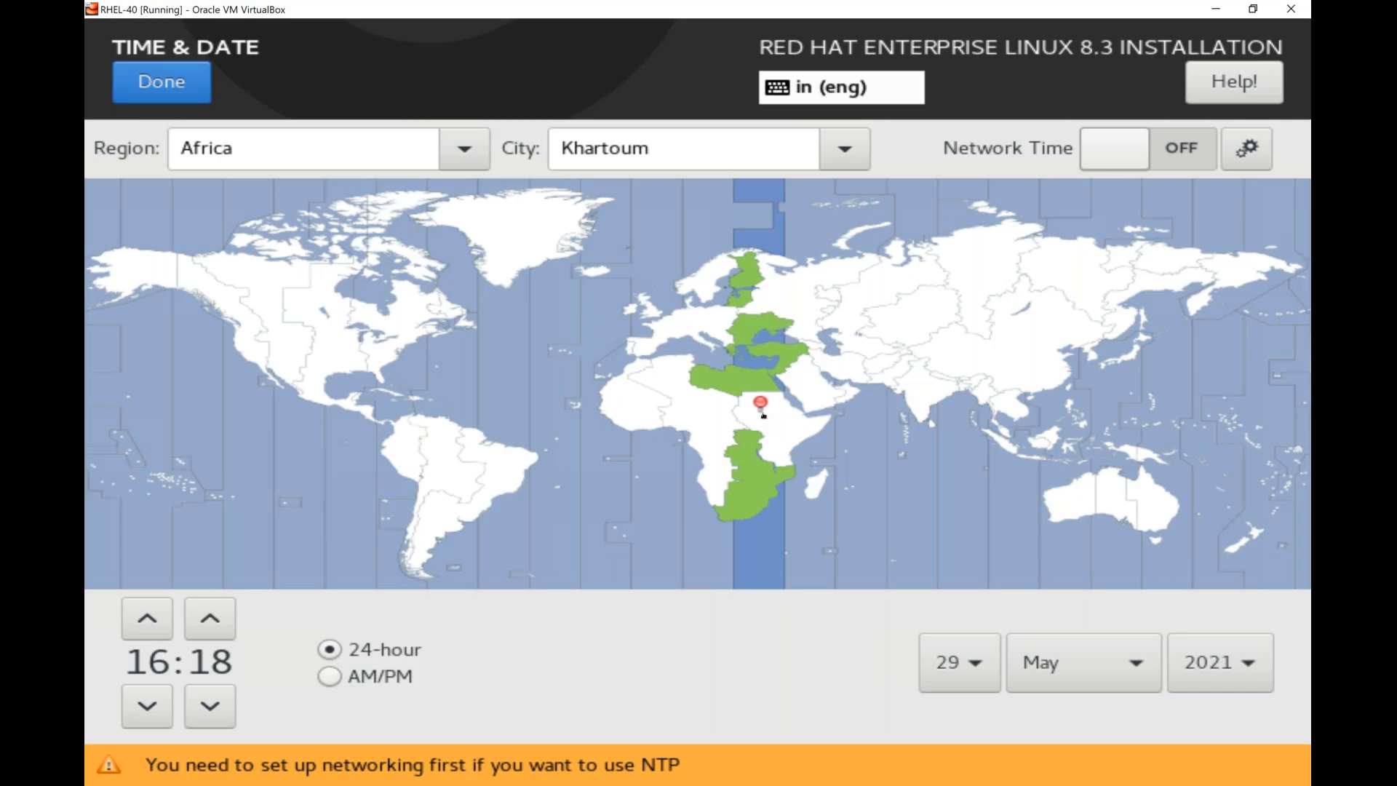
Set the time zone to Asia/Kolkata on the map and return to the installation summary.
left_click(924, 380)
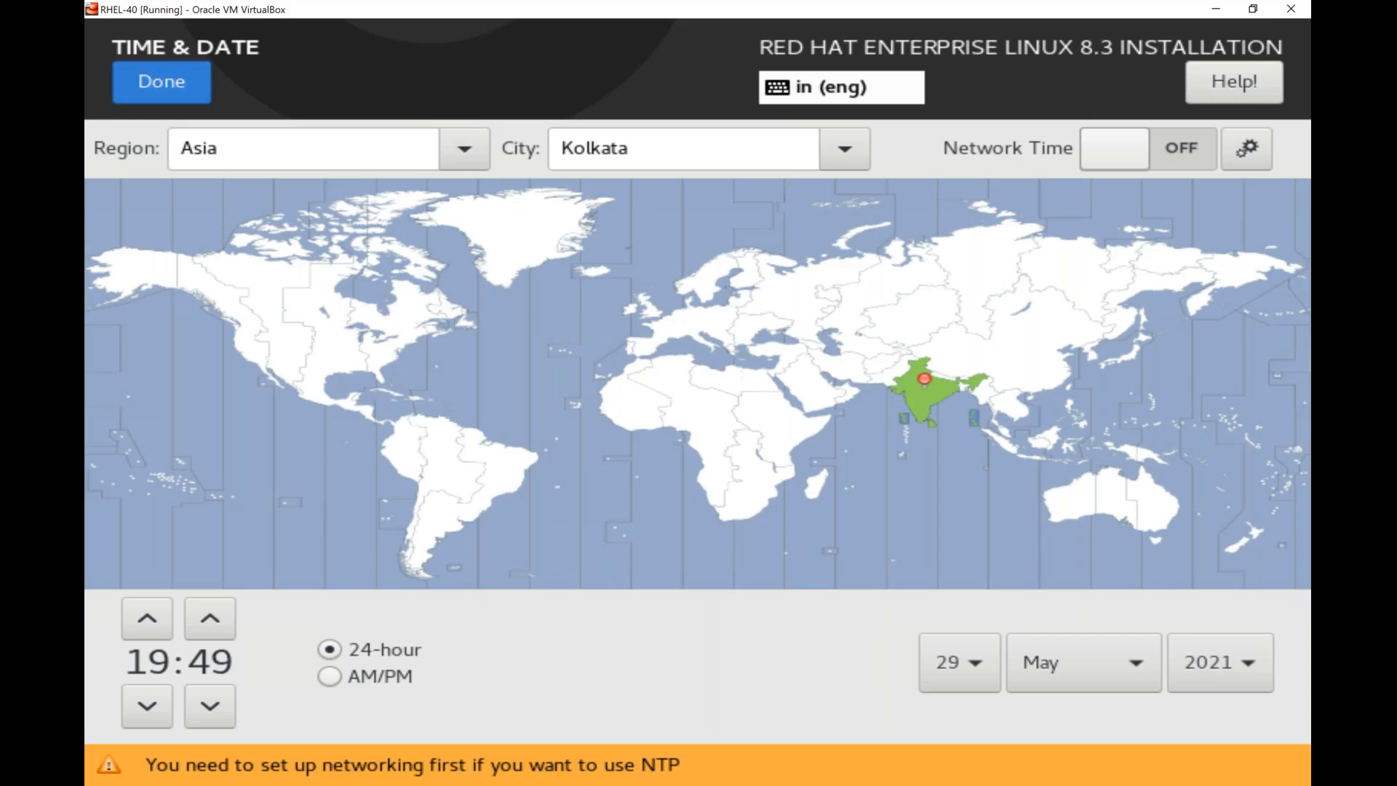
left_click(161, 82)
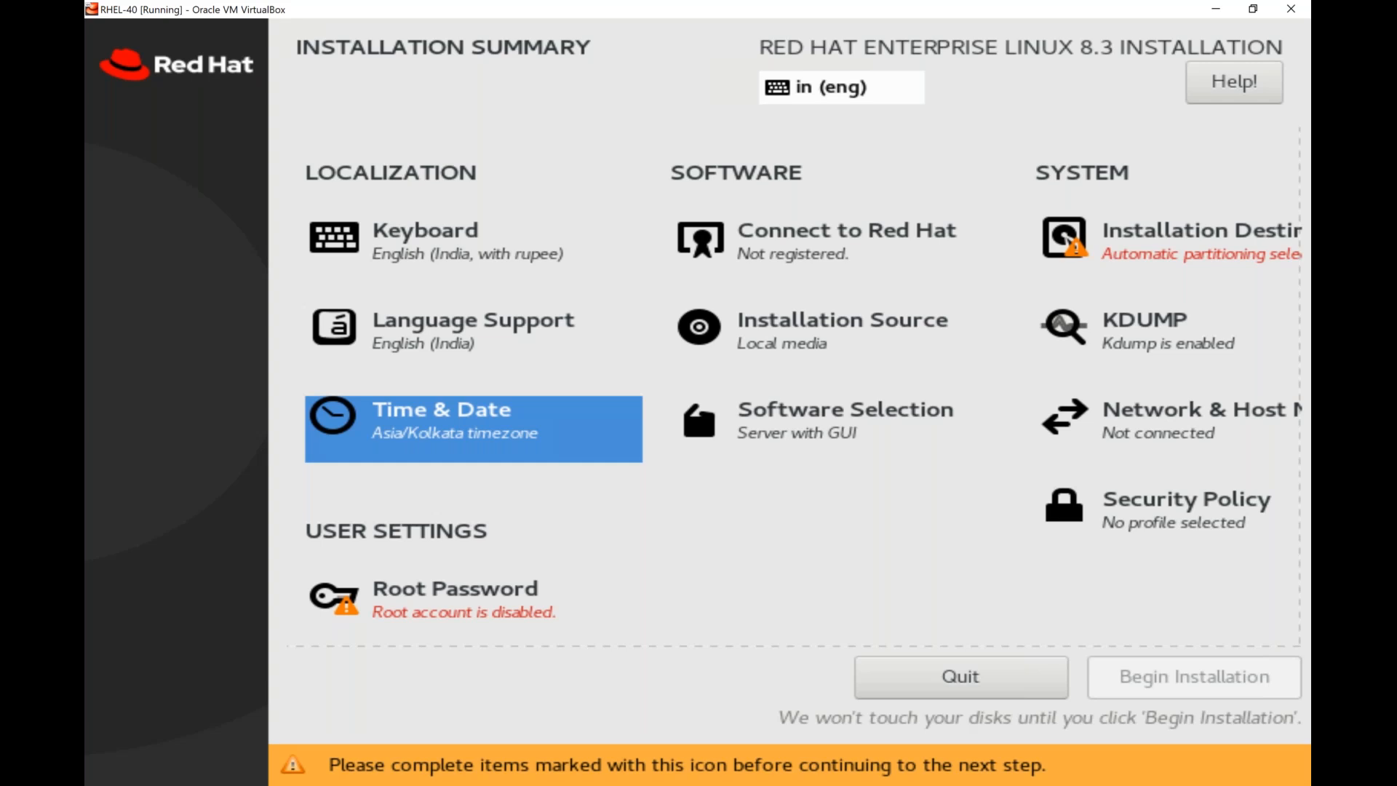
Examine the Connect to Red Hat registration options and return to the installation summary.
key("Up")
key("Up")
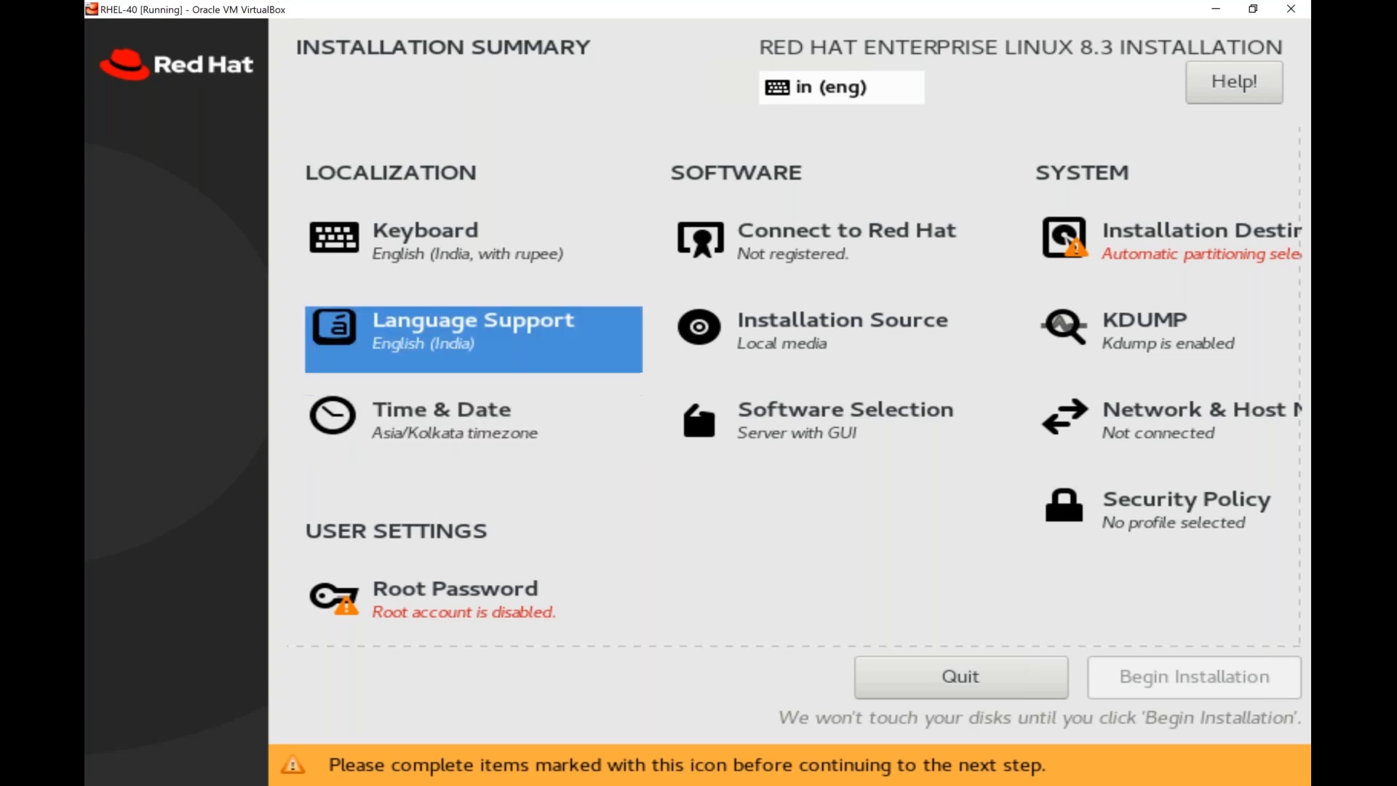
key("Right")
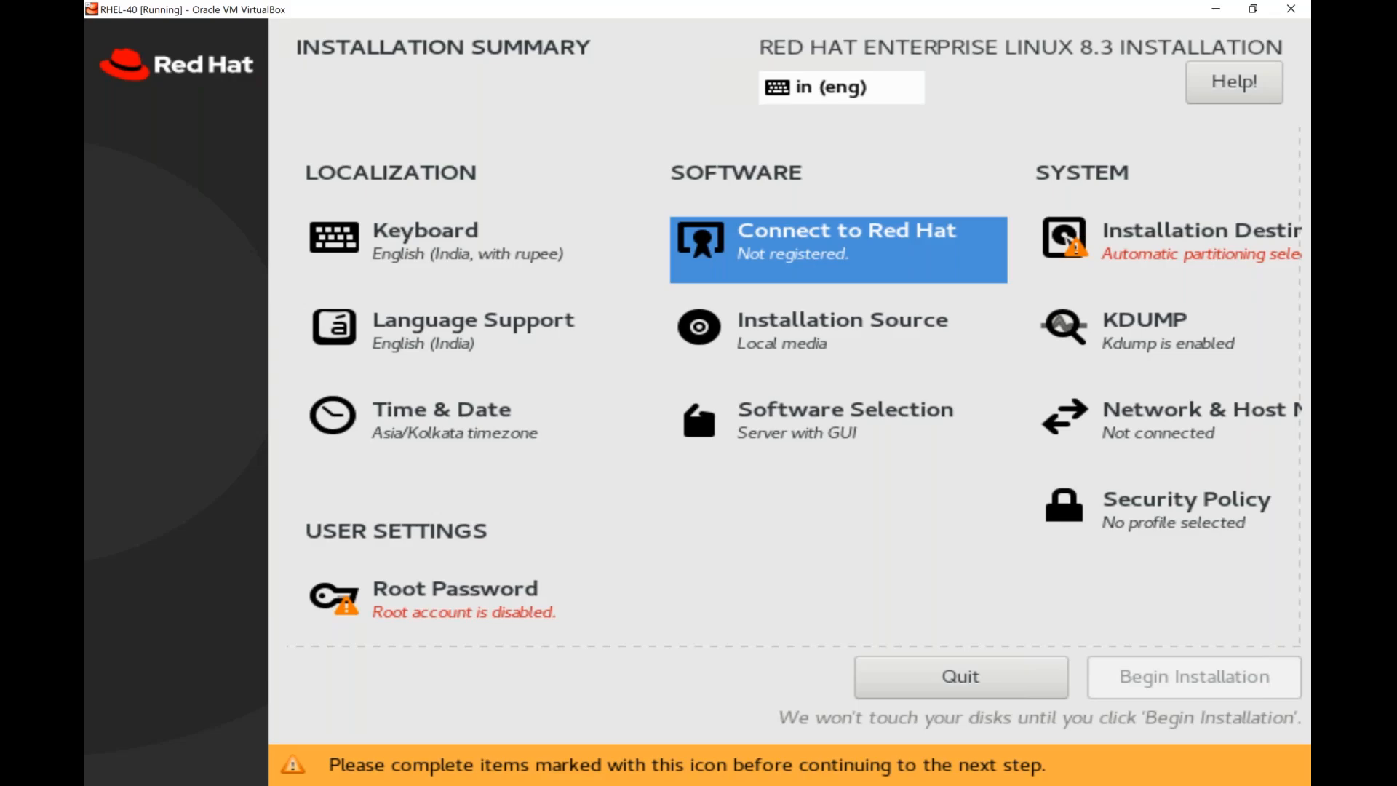
key("Return")
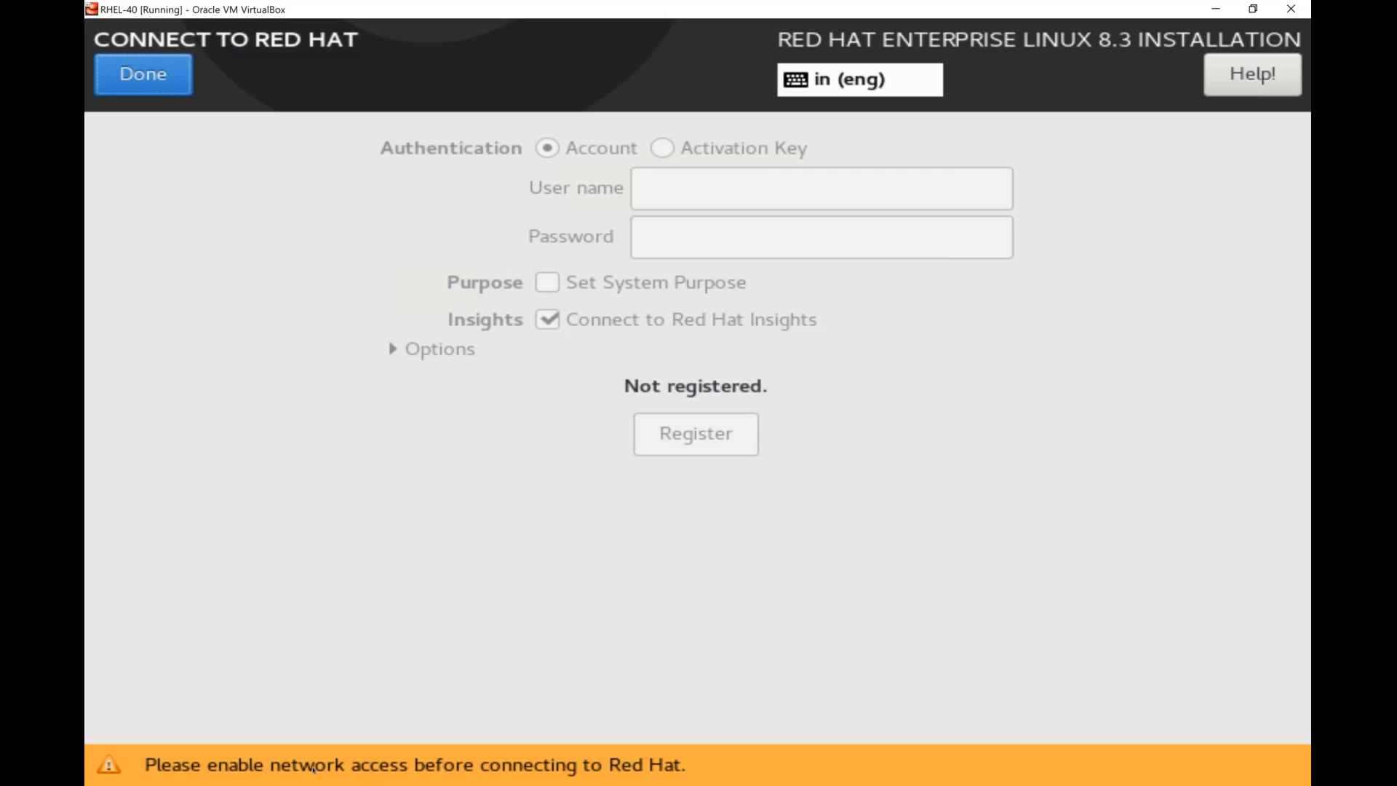
left_click(142, 74)
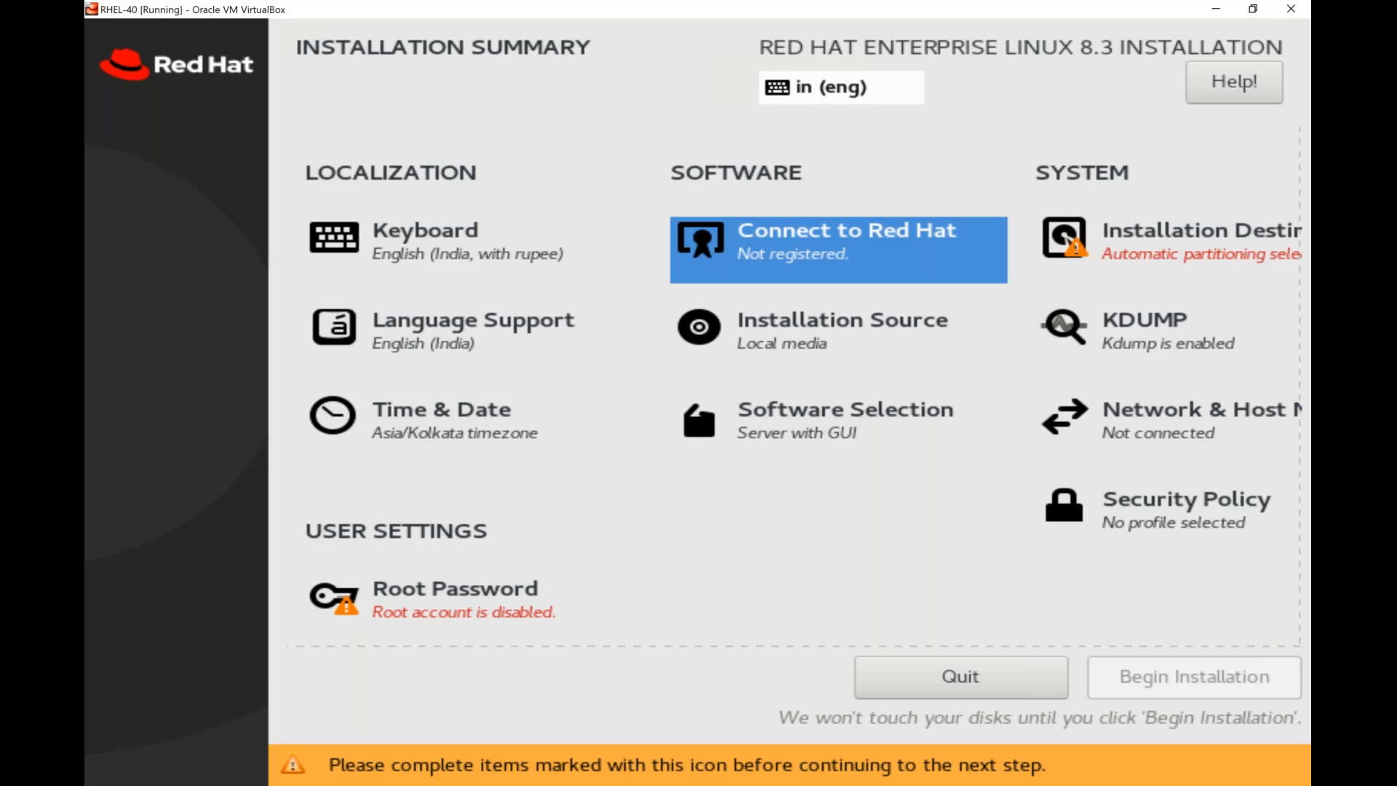
Open the Software Selection settings from the installation summary.
key("Down")
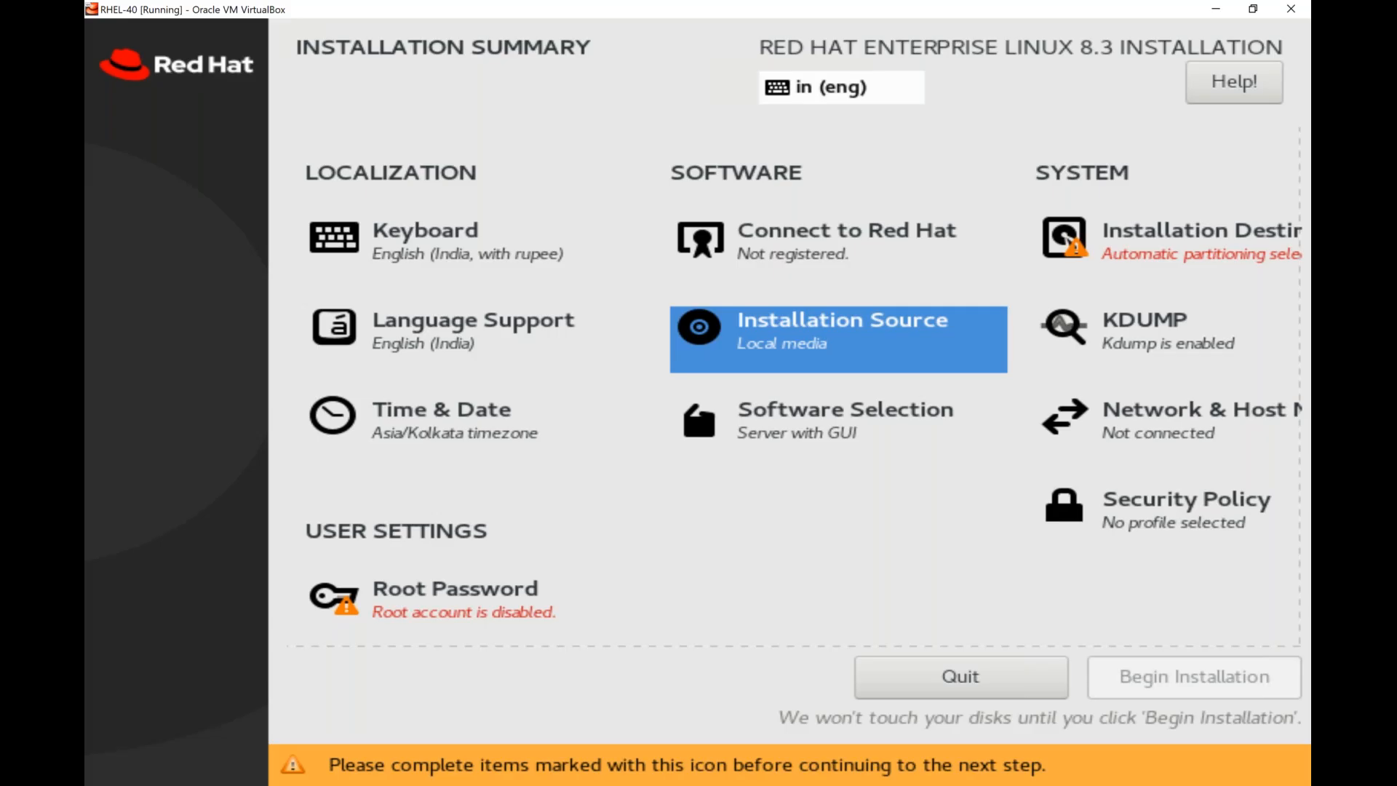
key("Down")
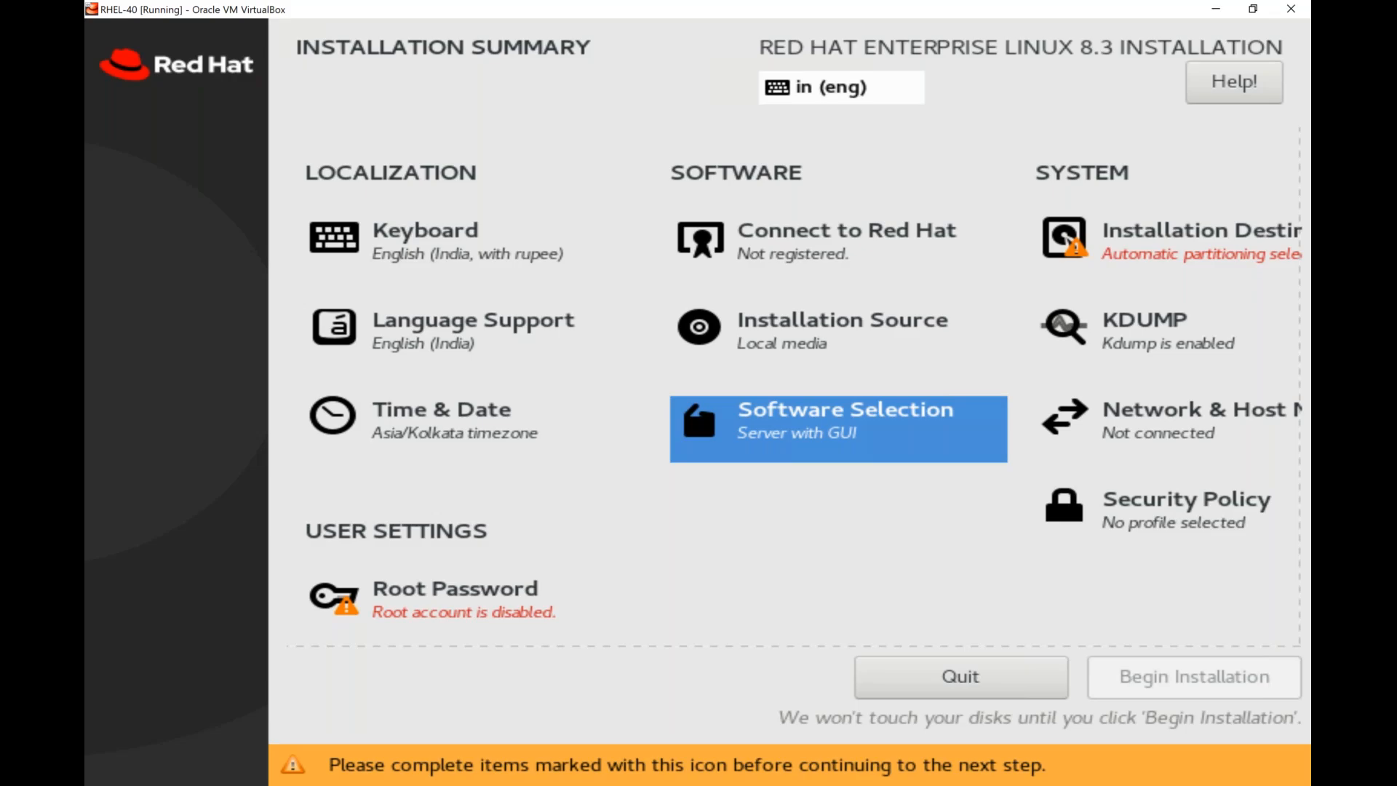
key("Return")
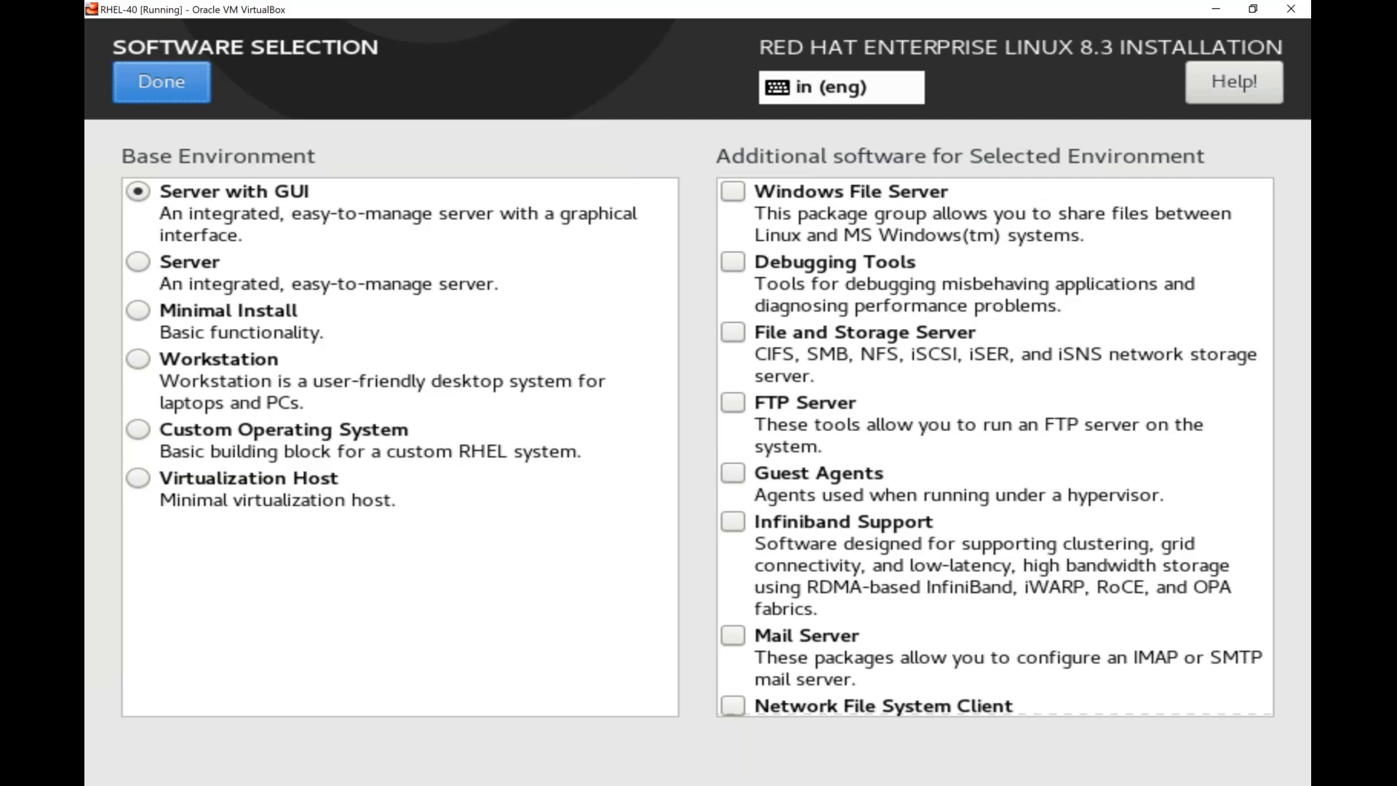
Compare the additional software offered for each base environment, from Server with GUI through Virtualization Host.
left_click(139, 263)
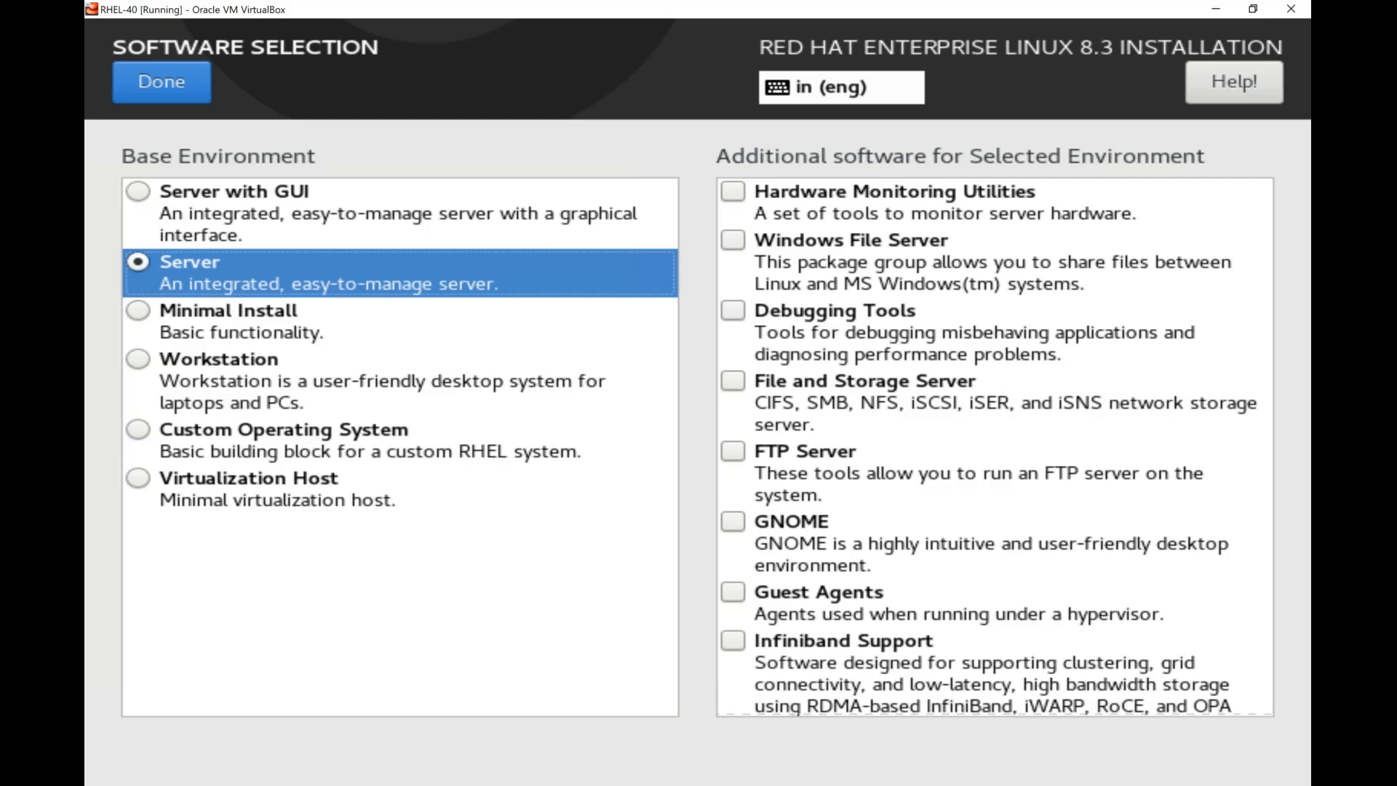
left_click(138, 192)
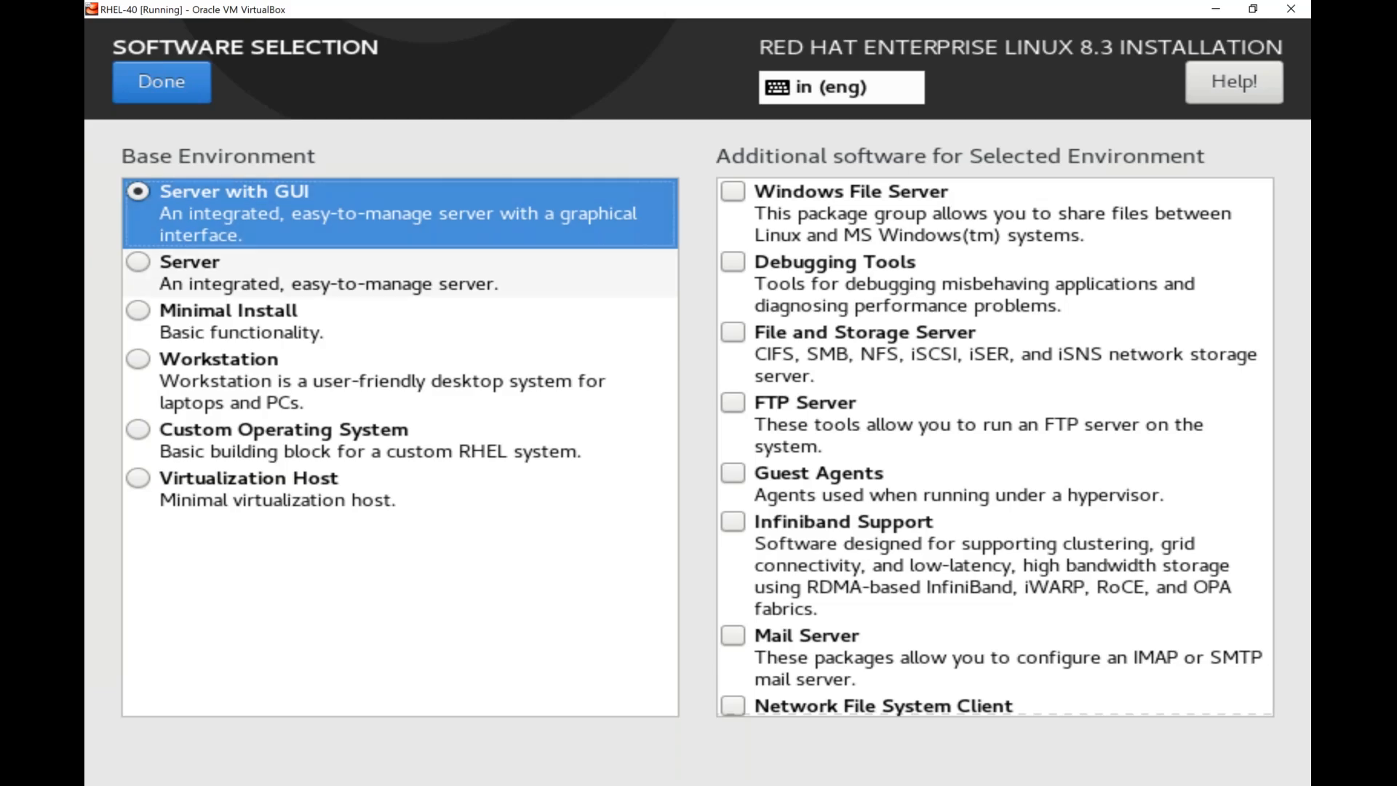
left_click(189, 273)
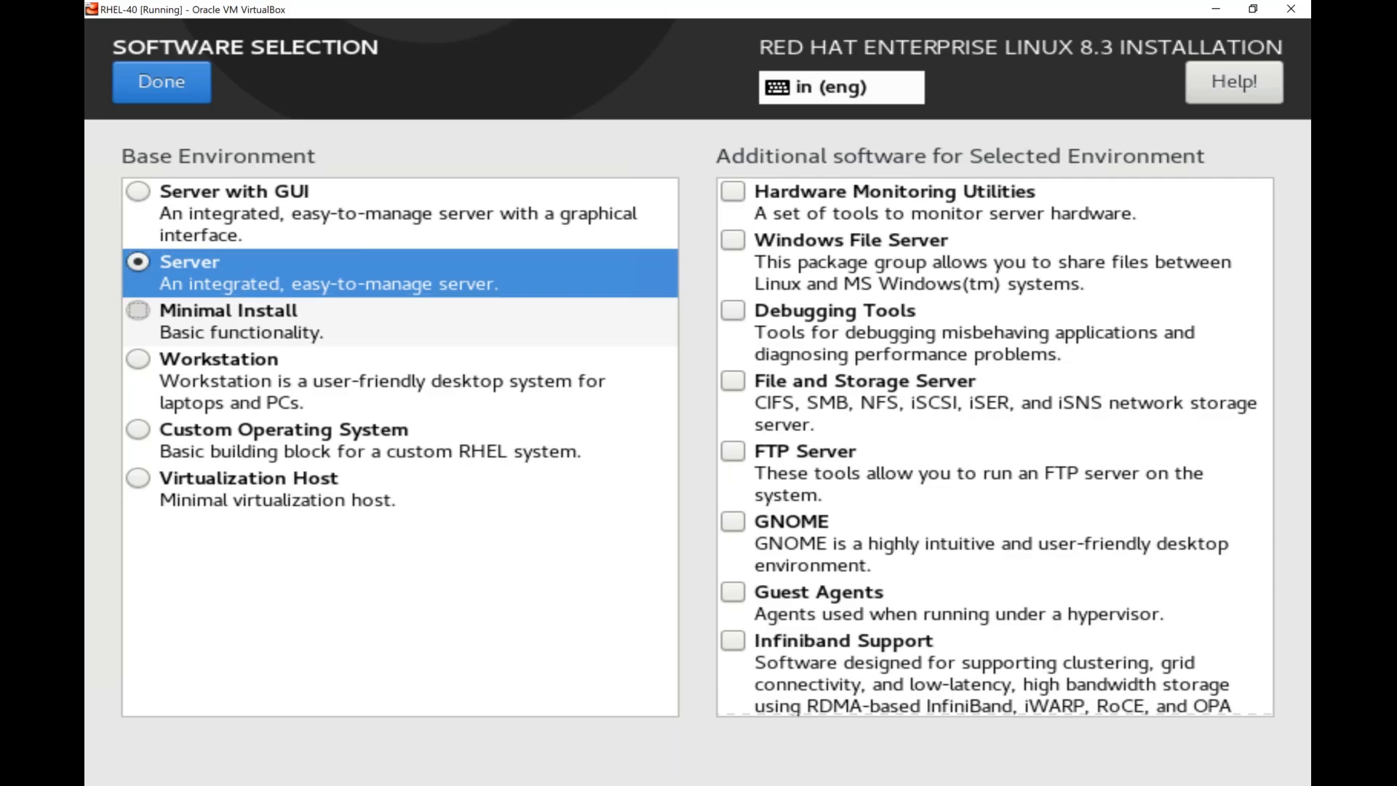
left_click(218, 321)
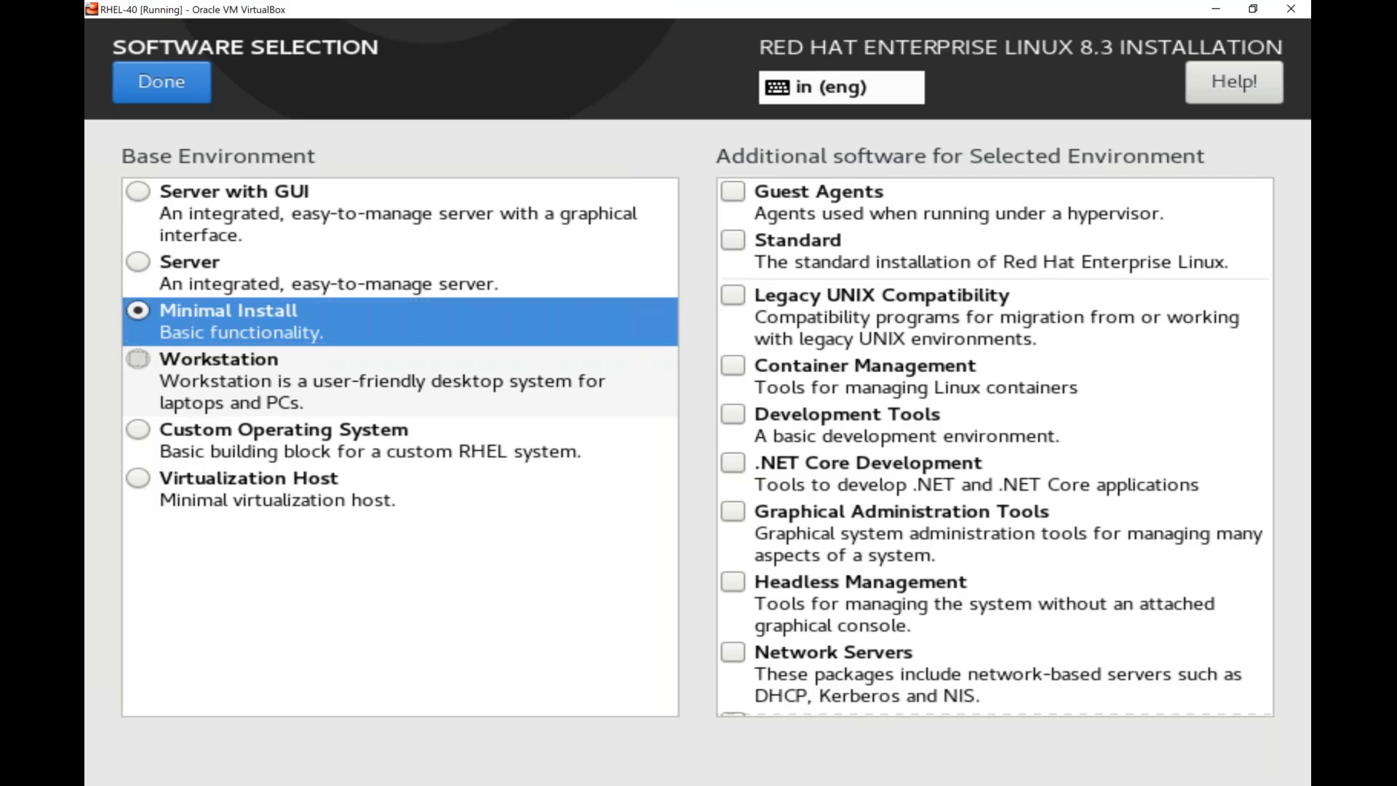
left_click(138, 359)
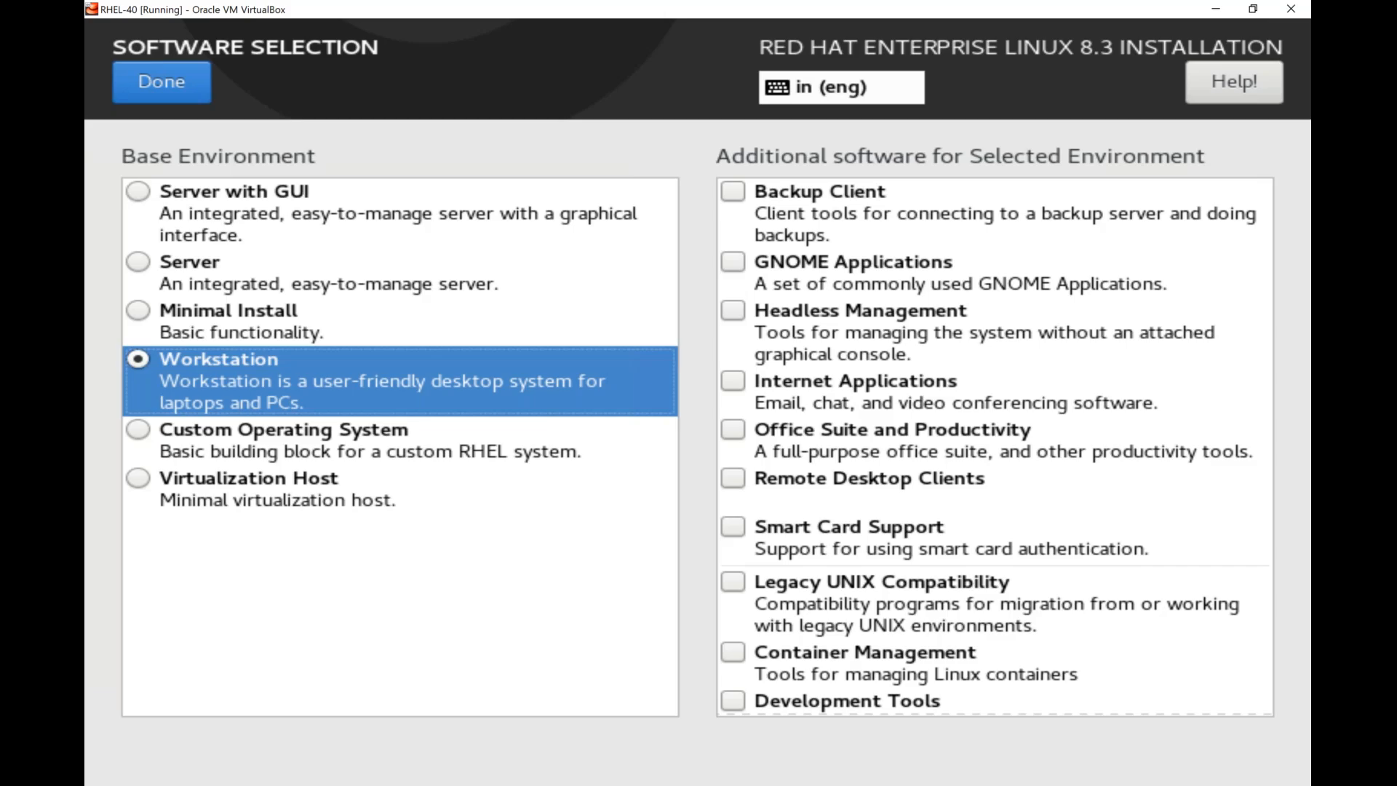
left_click(177, 437)
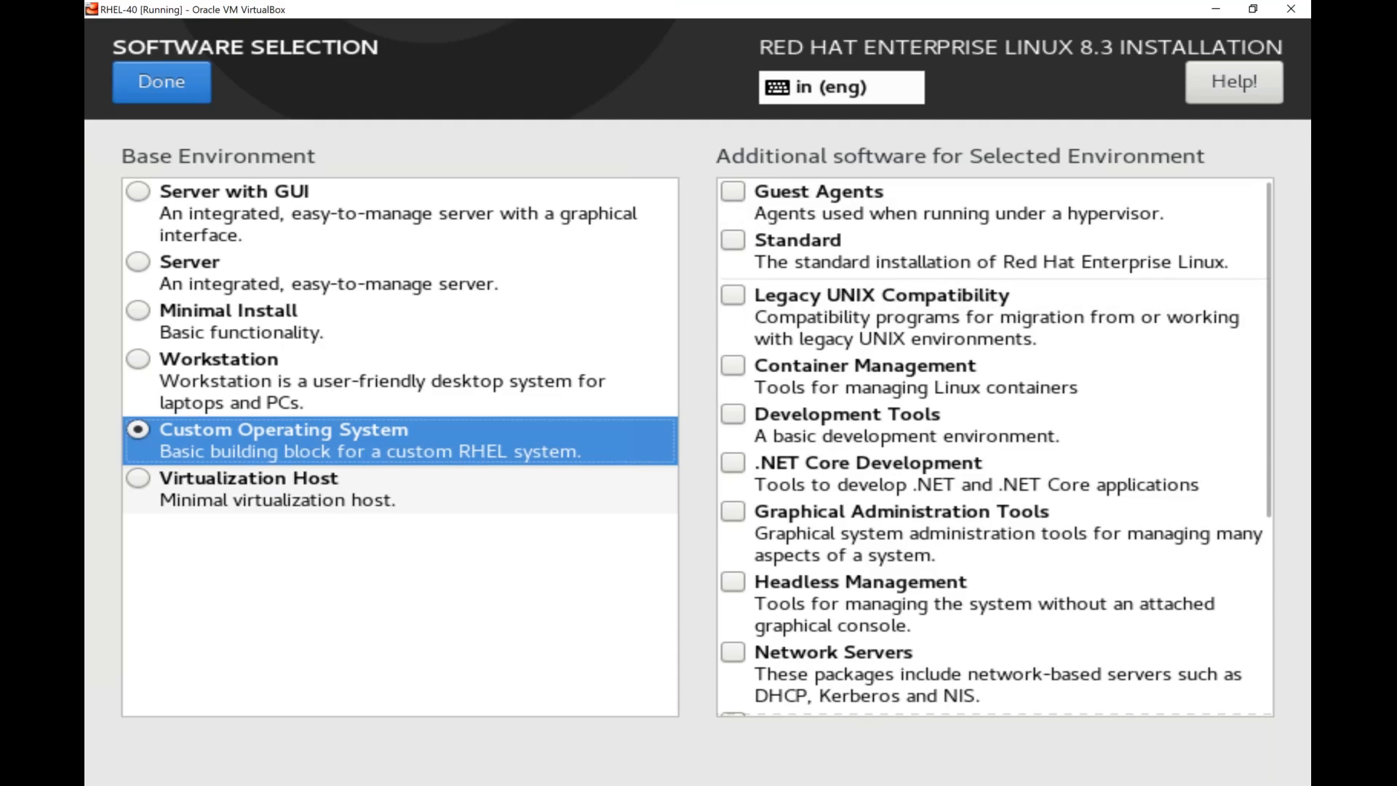
left_click(249, 488)
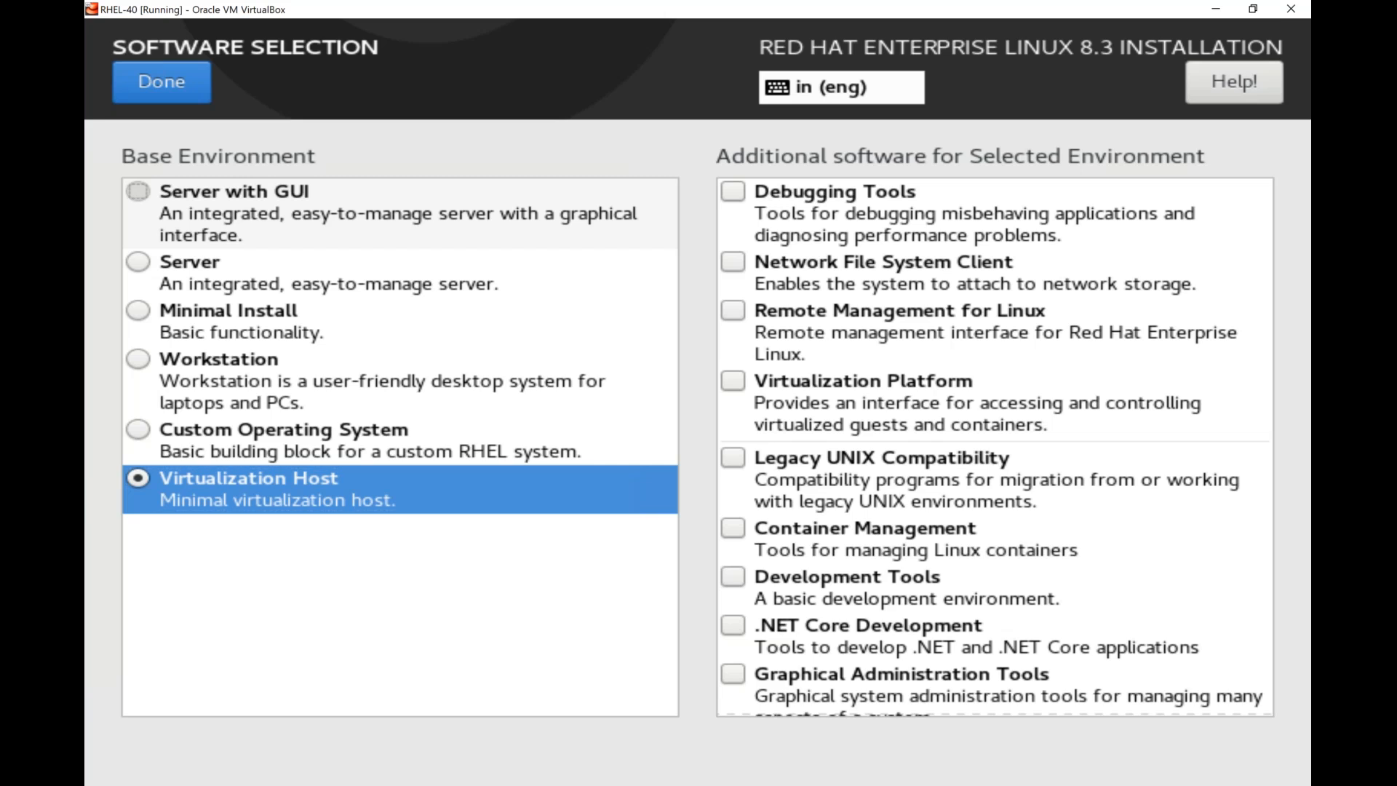
Choose Server with GUI as the base environment for the installation.
left_click(139, 192)
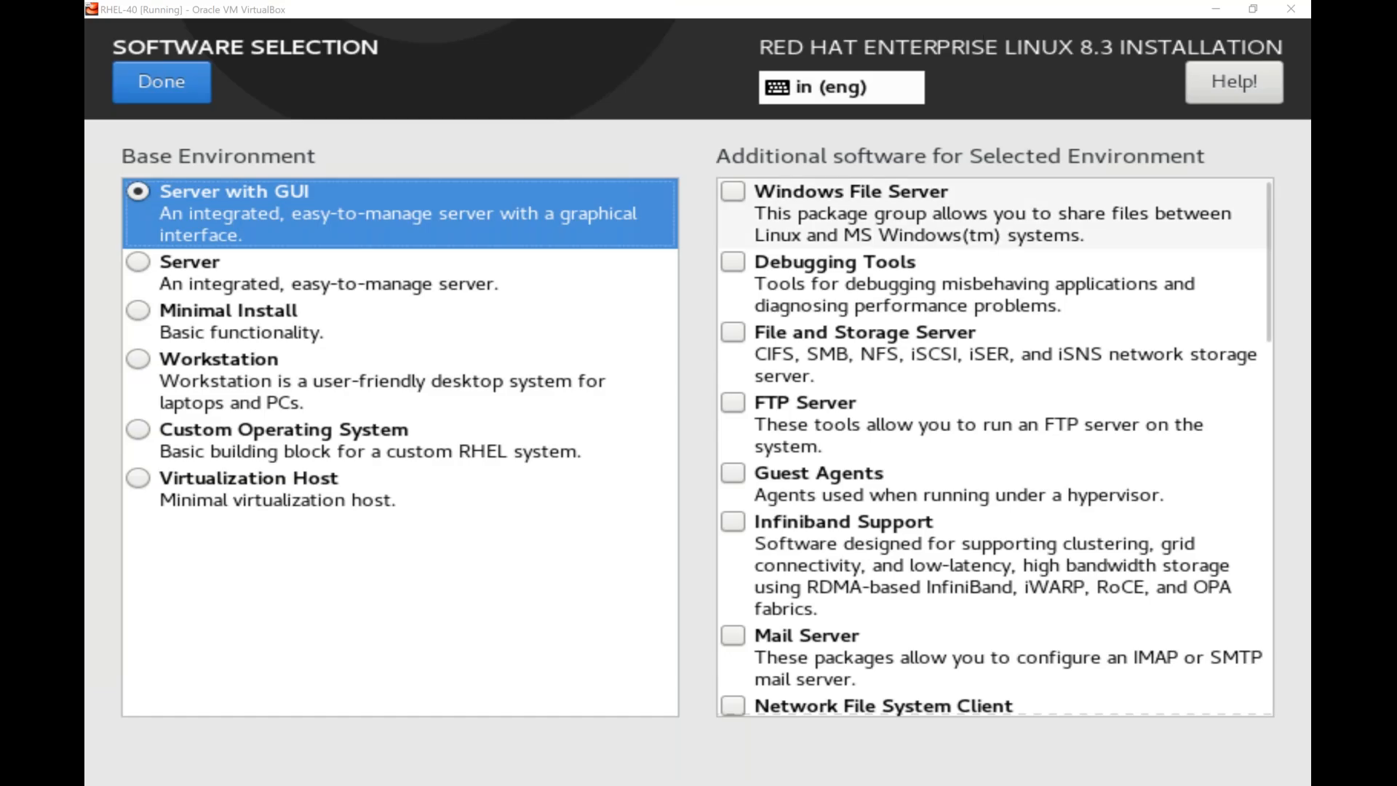
left_click(733, 192)
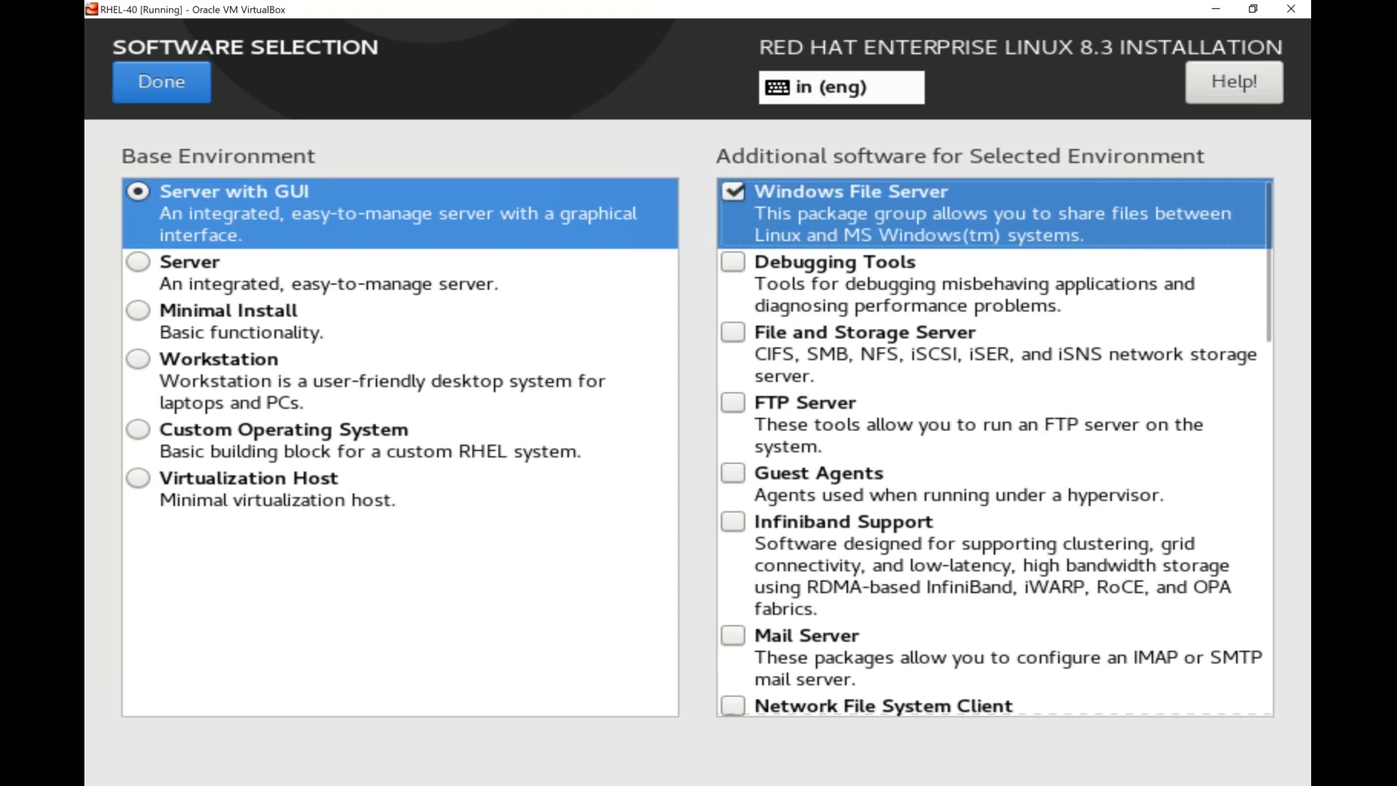
left_click(733, 263)
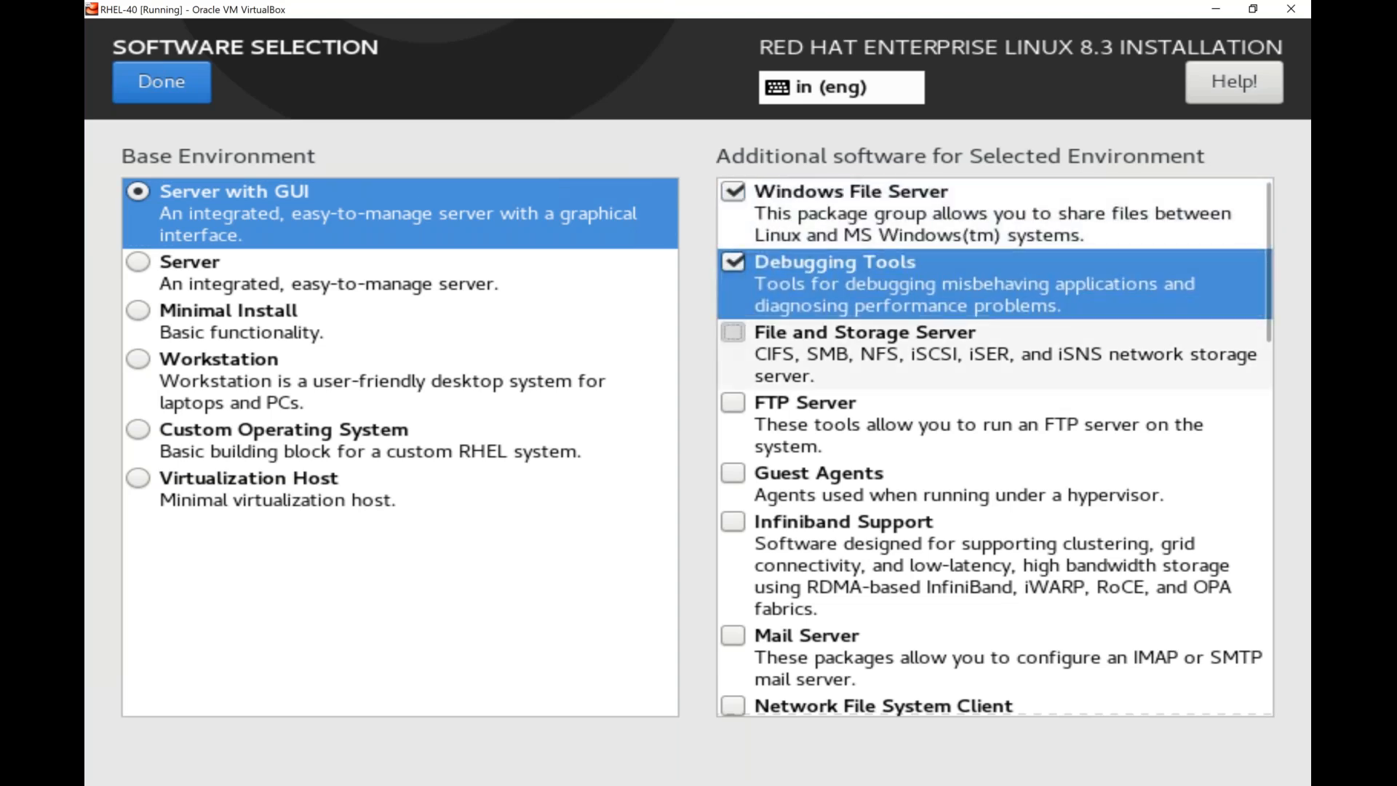
left_click(733, 333)
left_click(734, 404)
left_click(734, 404)
left_click(733, 333)
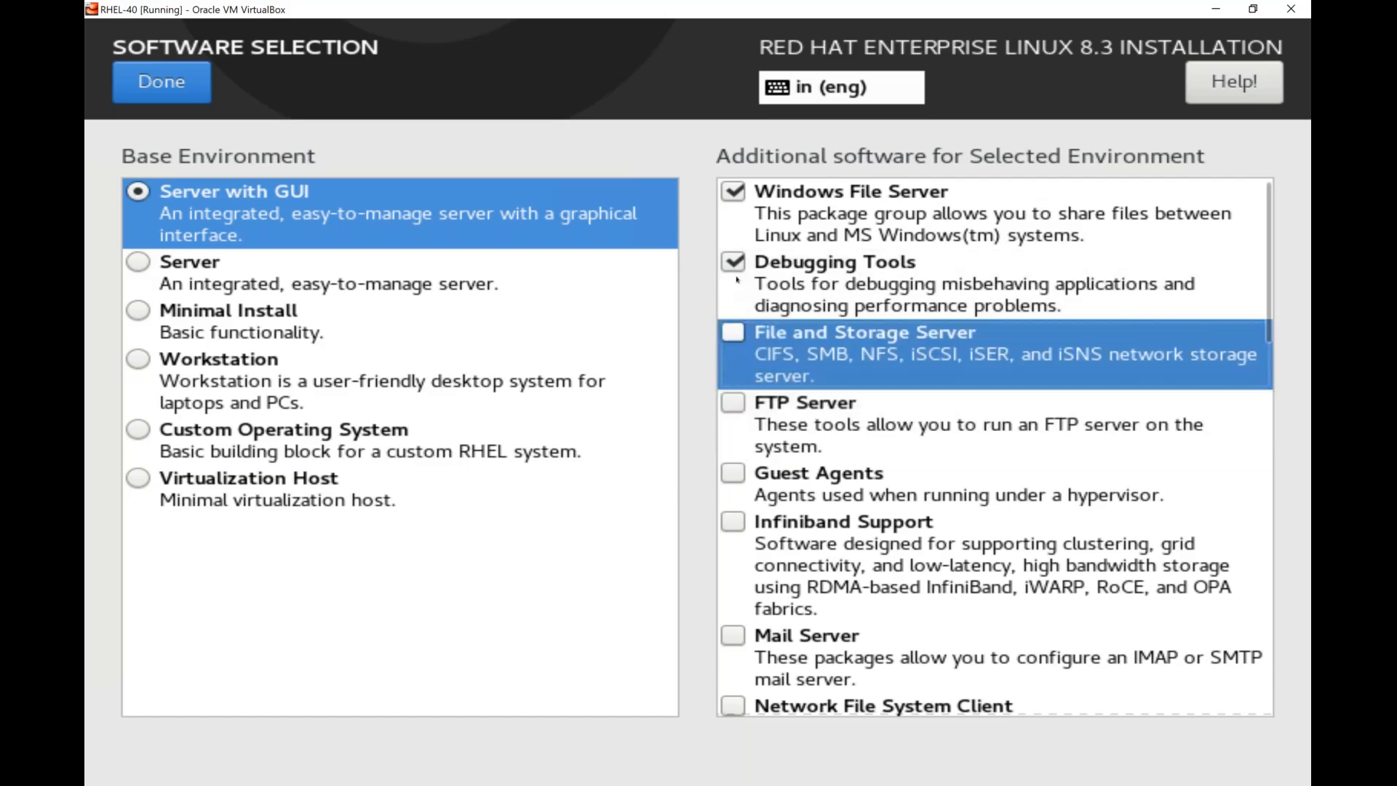
left_click(733, 264)
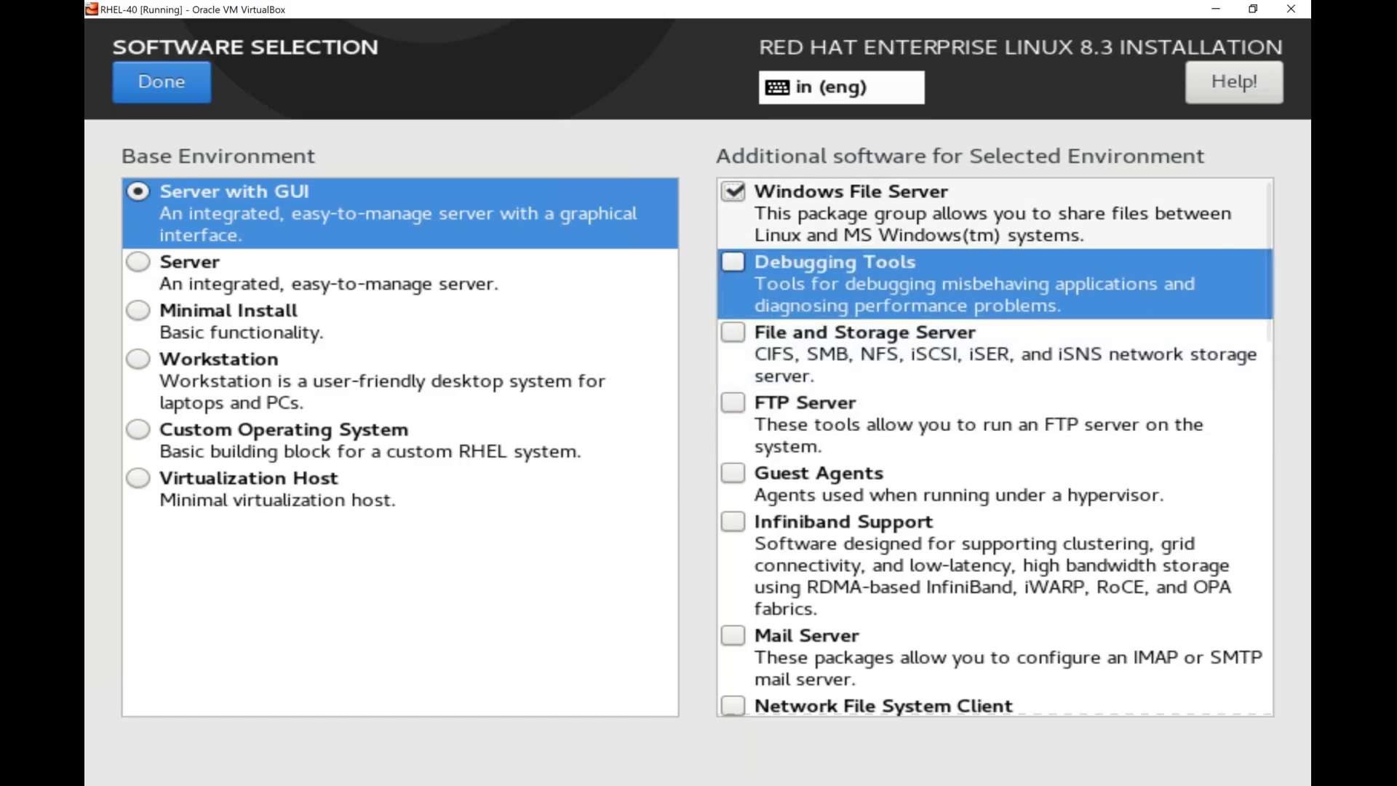
left_click(733, 192)
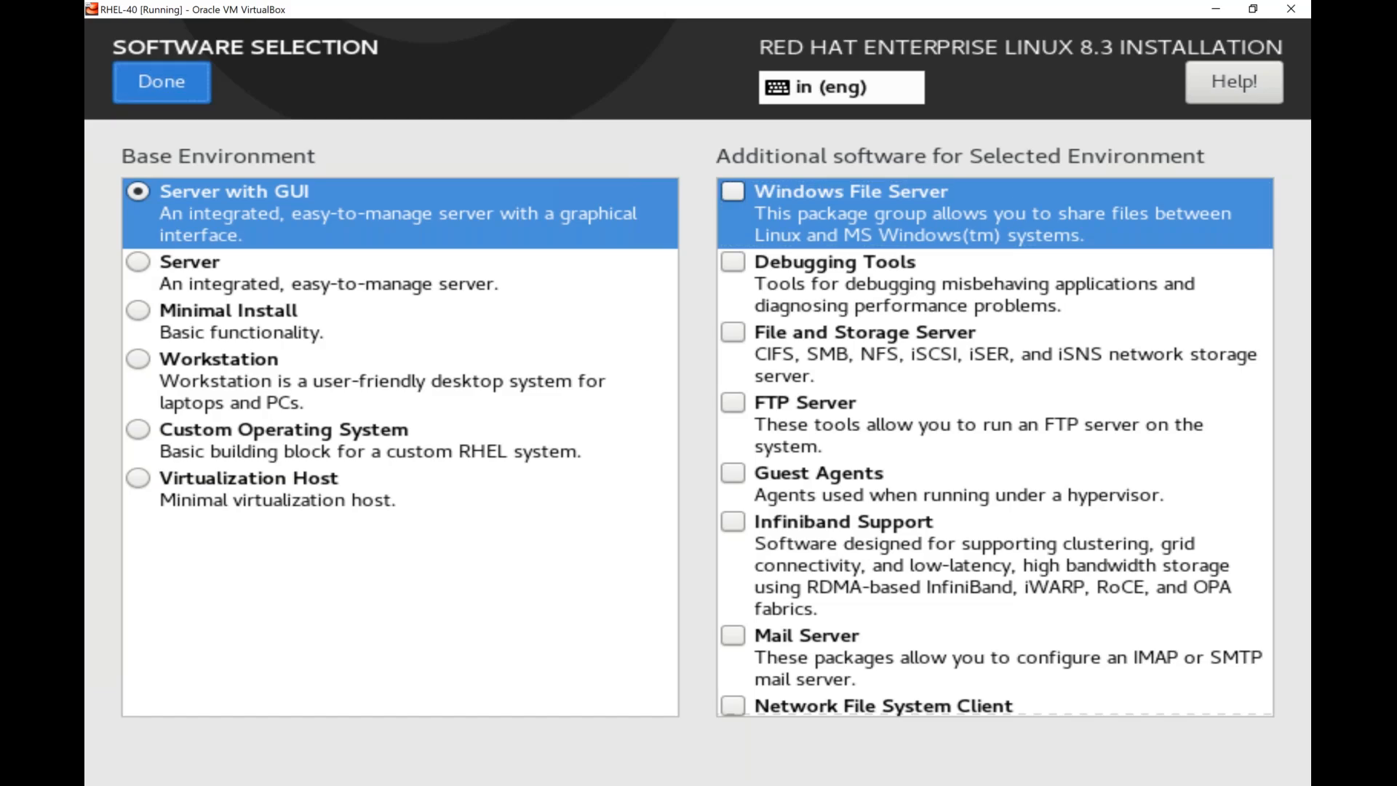
Accept the software selection and open the Installation Destination settings from the installation summary.
left_click(158, 86)
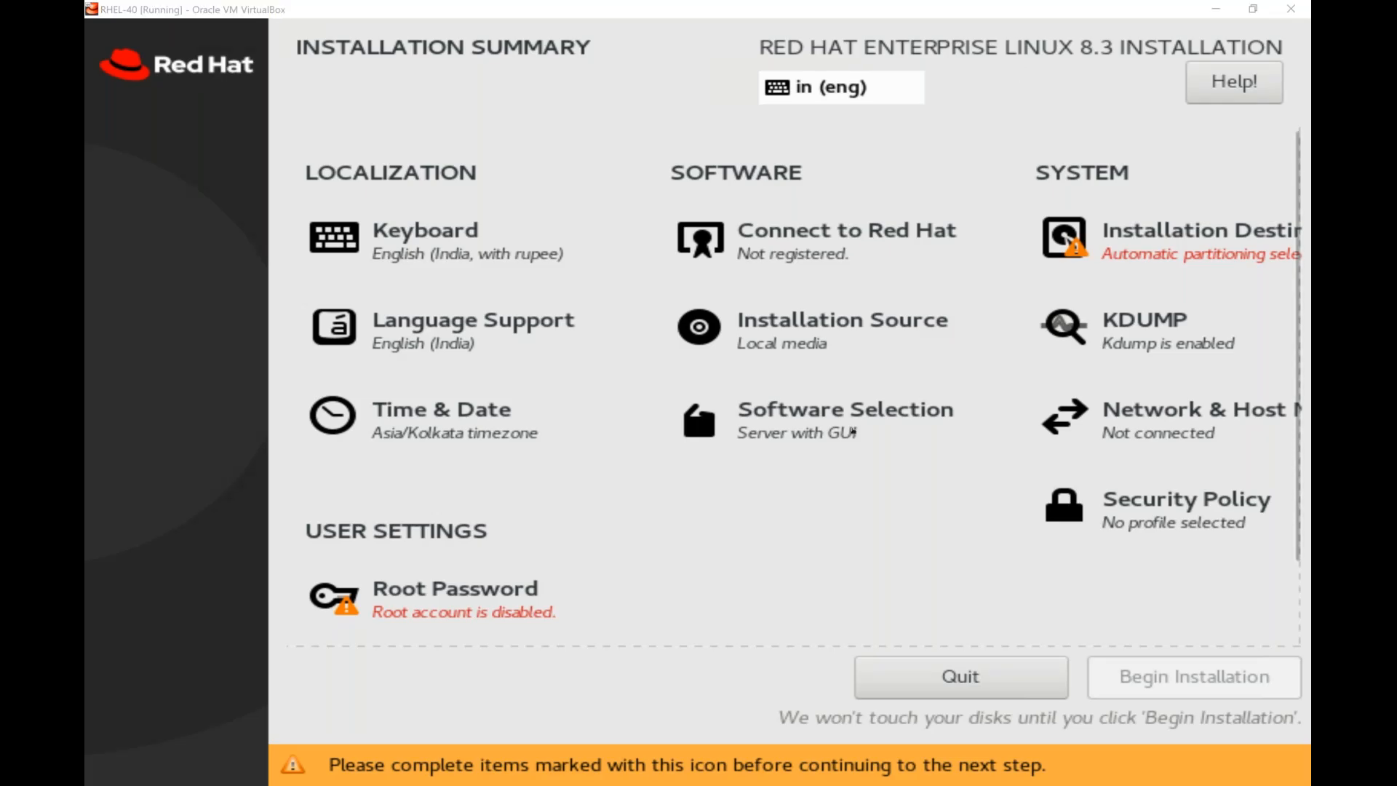
key("alt+Tab")
key("Up")
key("Up")
key("Up")
key("Up")
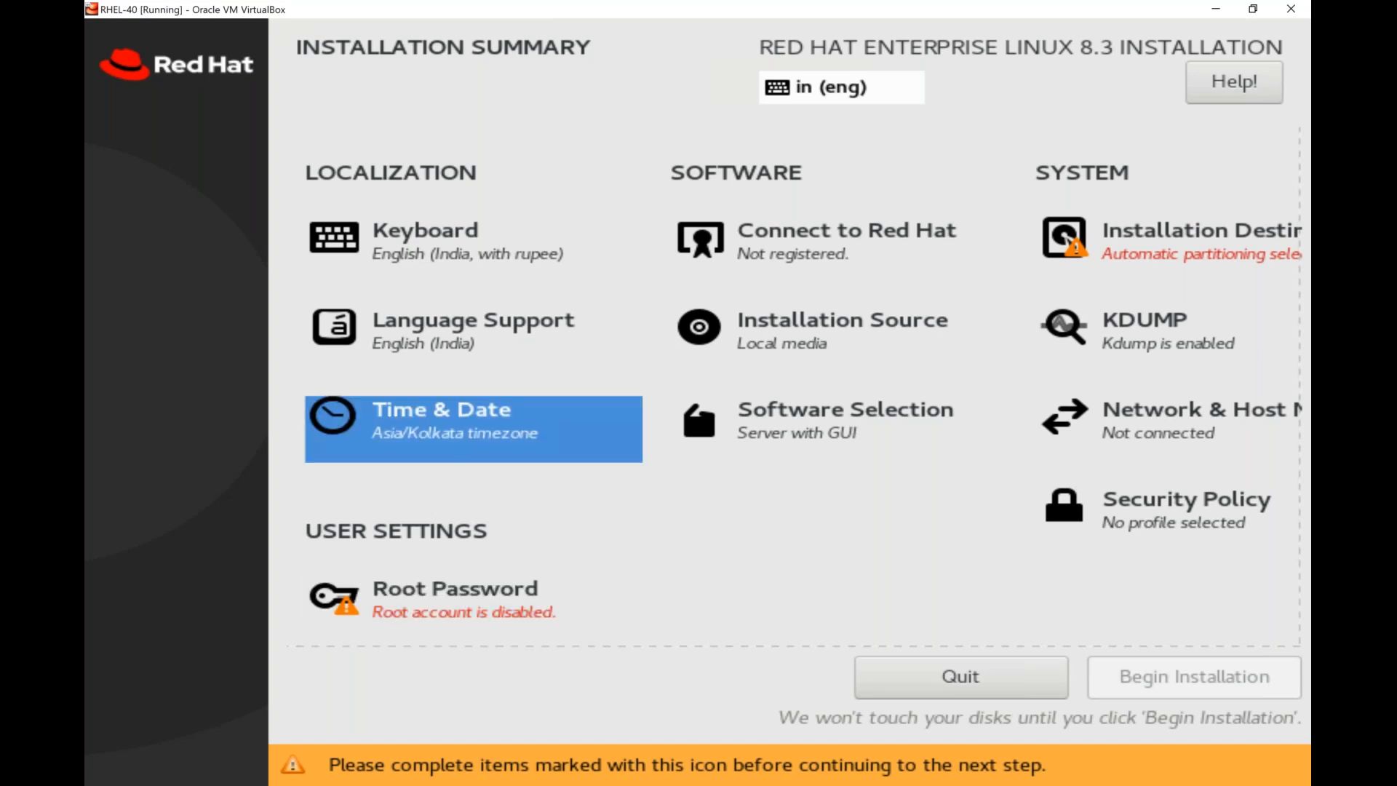
key("Right")
key("Right")
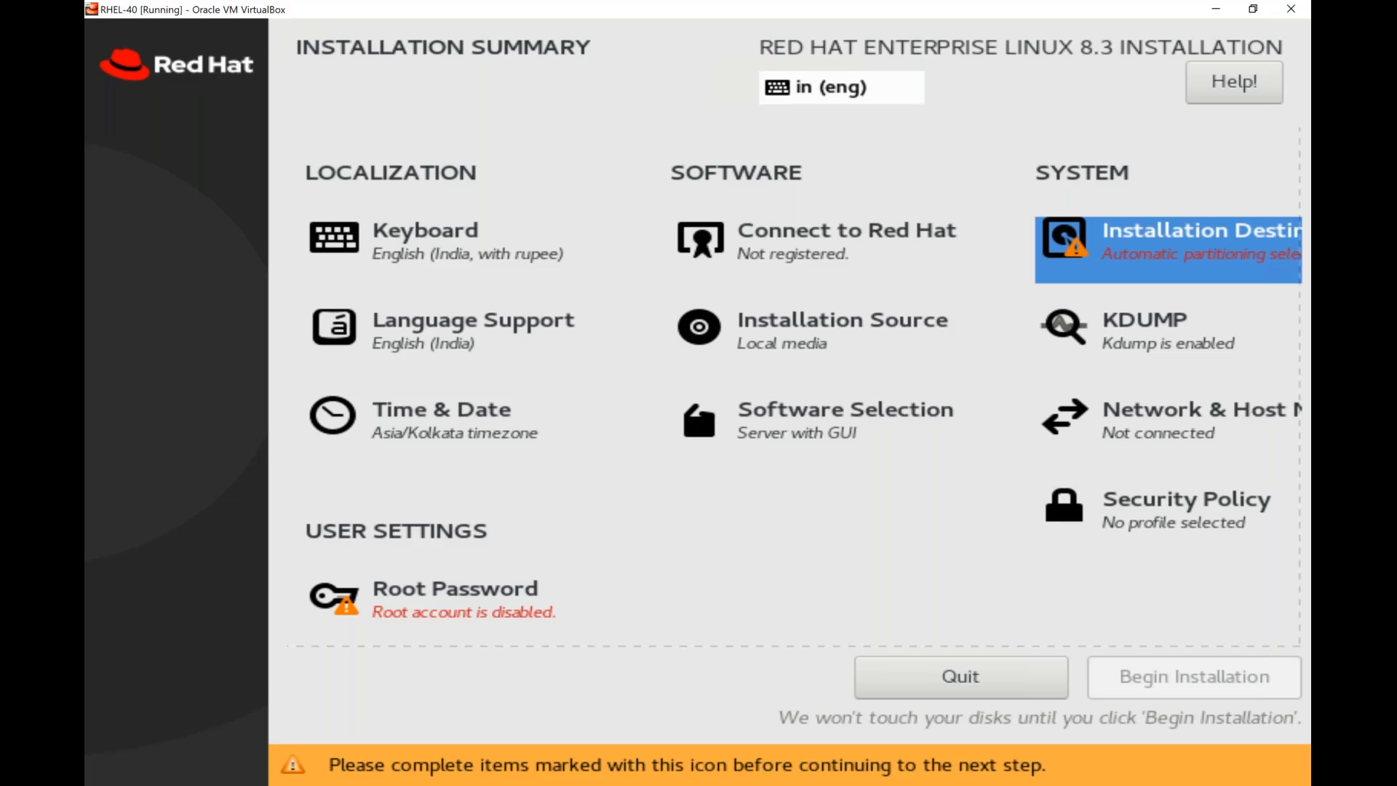
key("Return")
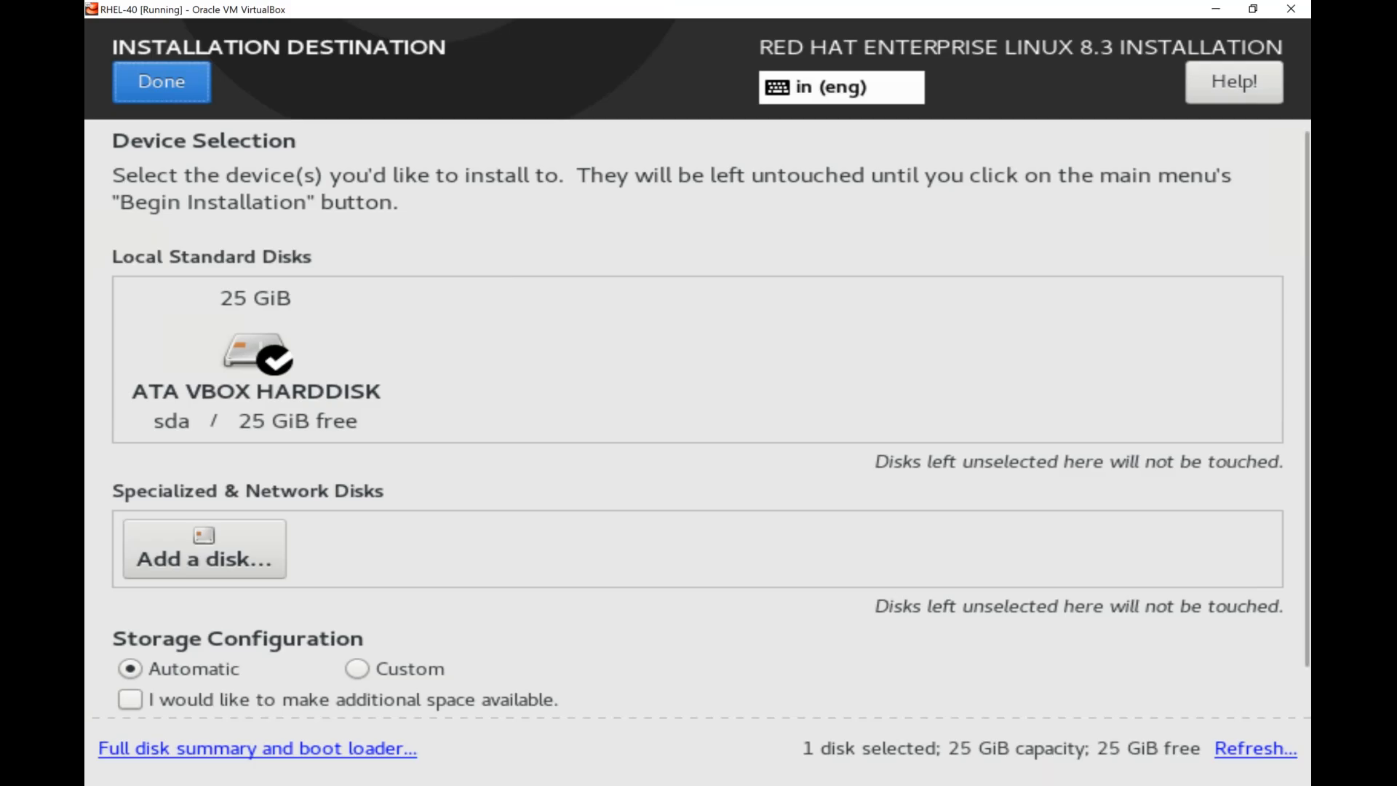
Keep the 25 GiB ATA VBOX HARDDISK selected, set storage configuration to Custom and proceed to manual partitioning.
left_click(256, 359)
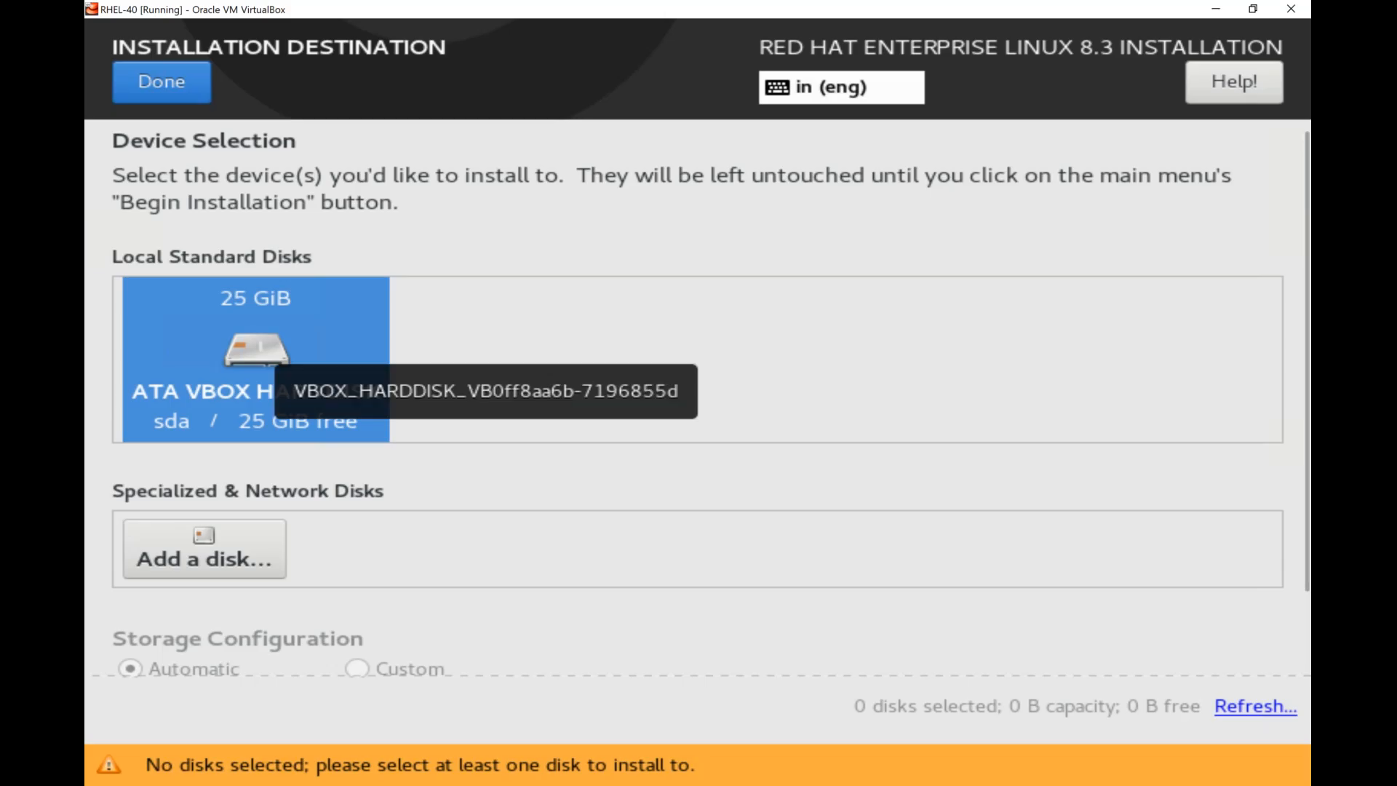
left_click(261, 347)
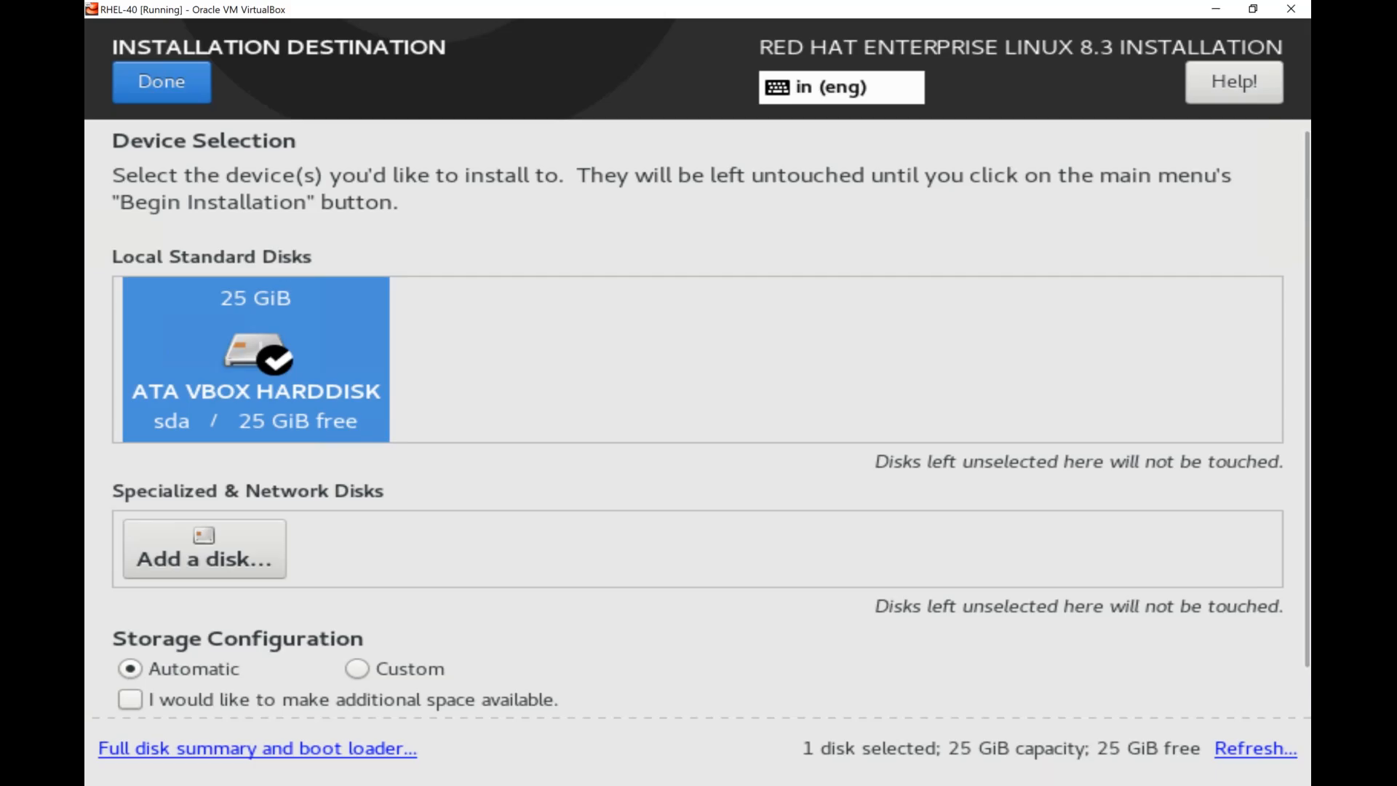
left_click(168, 668)
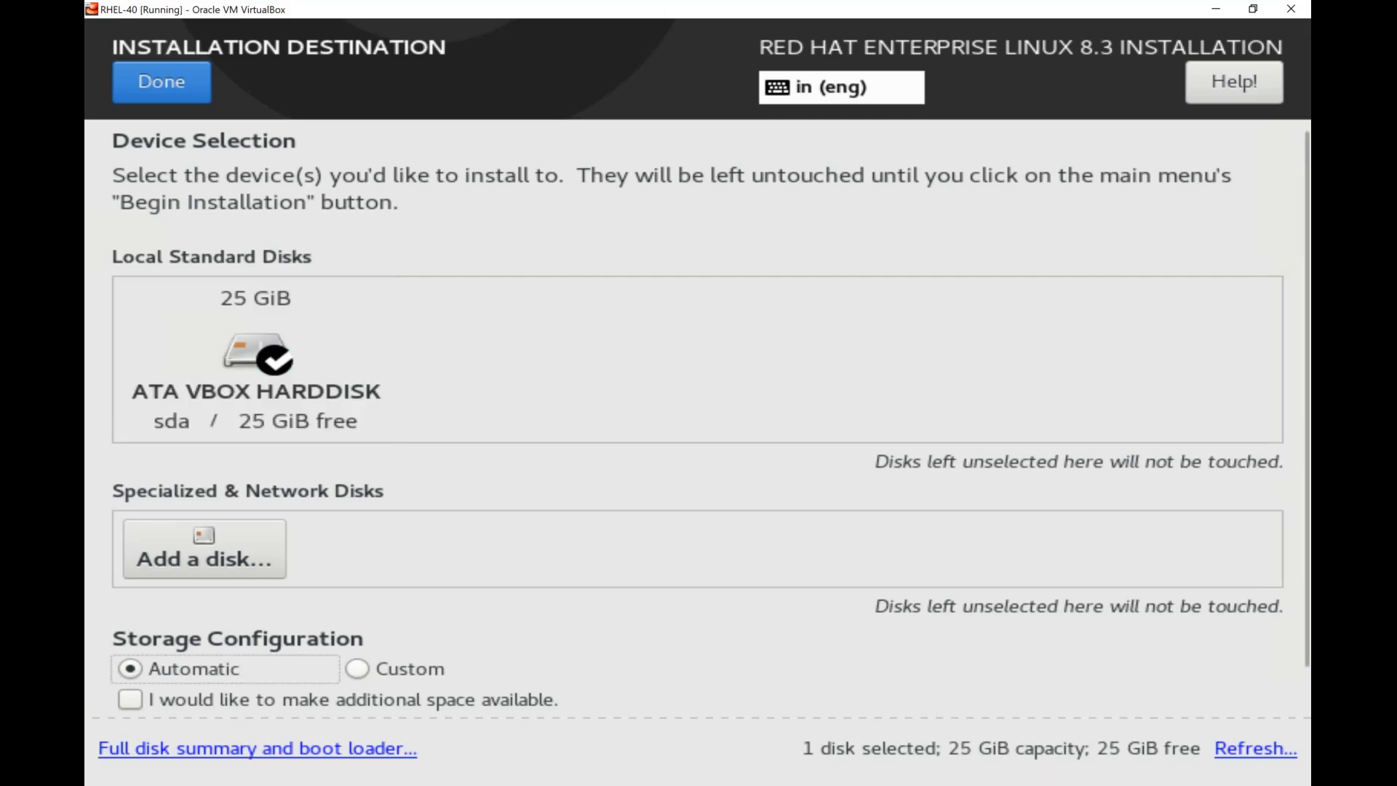
left_click(392, 669)
left_click(167, 669)
key("Right")
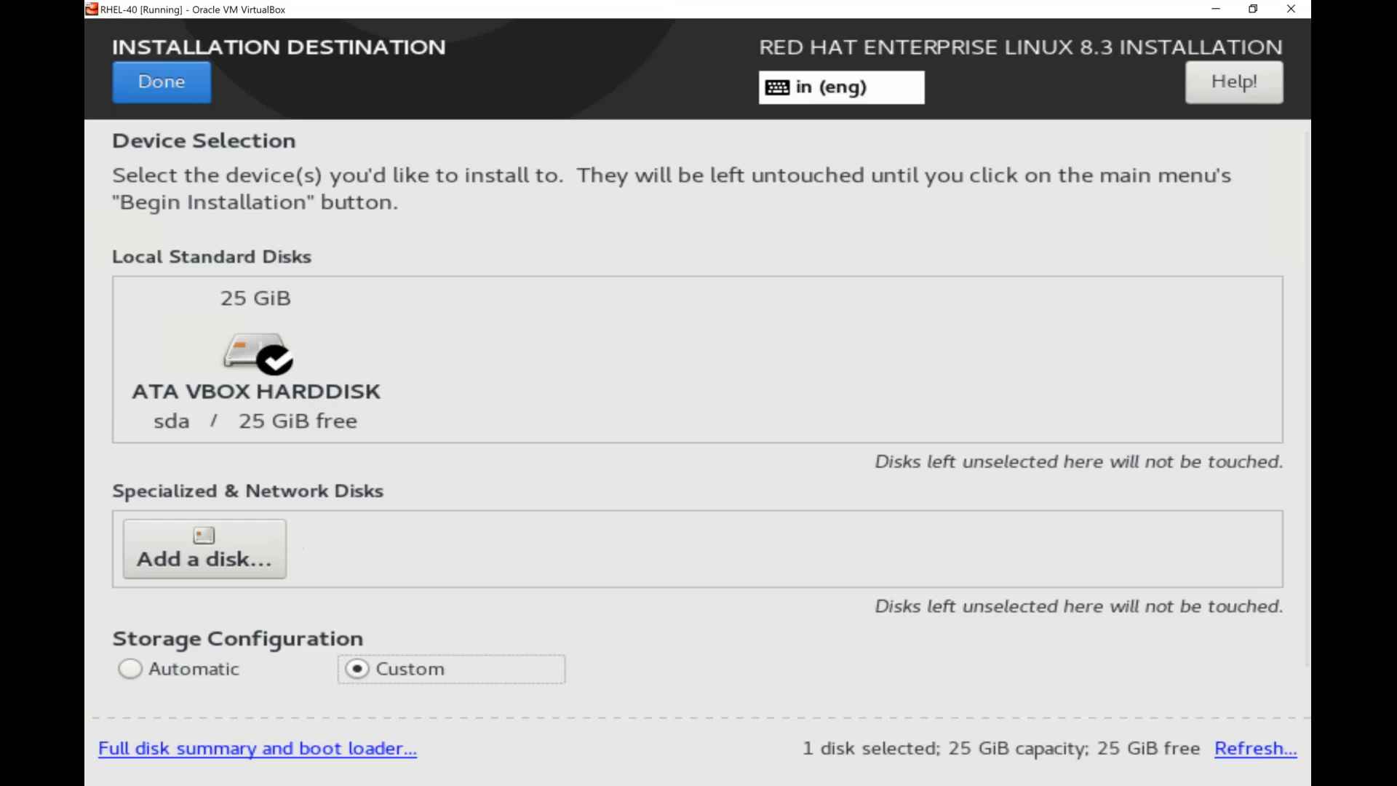
left_click(161, 82)
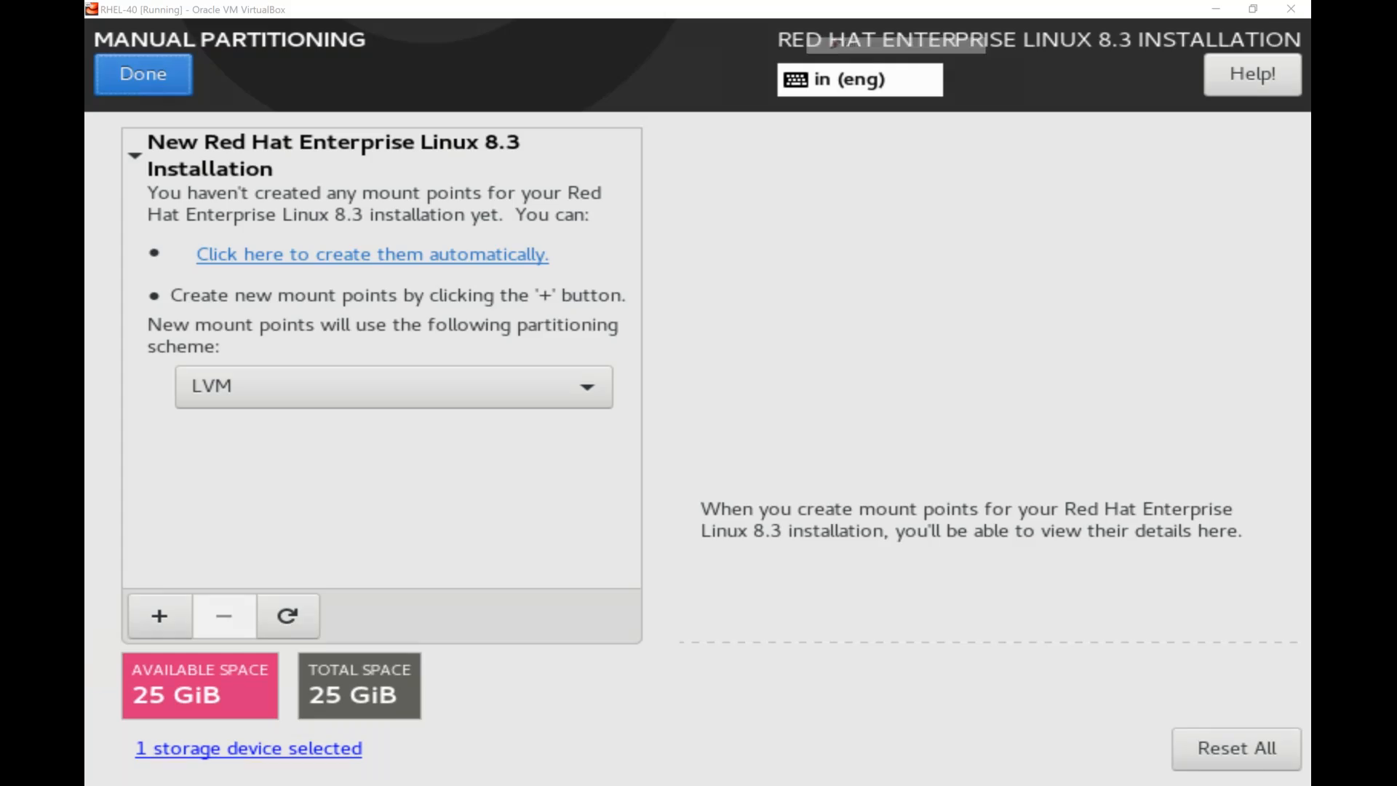
Set the partitioning scheme for new mount points to Standard Partition.
mouse_move(246, 637)
left_mouse_down()
mouse_move(114, 682)
mouse_move(197, 619)
mouse_move(116, 699)
mouse_move(353, 625)
mouse_move(329, 617)
left_mouse_up()
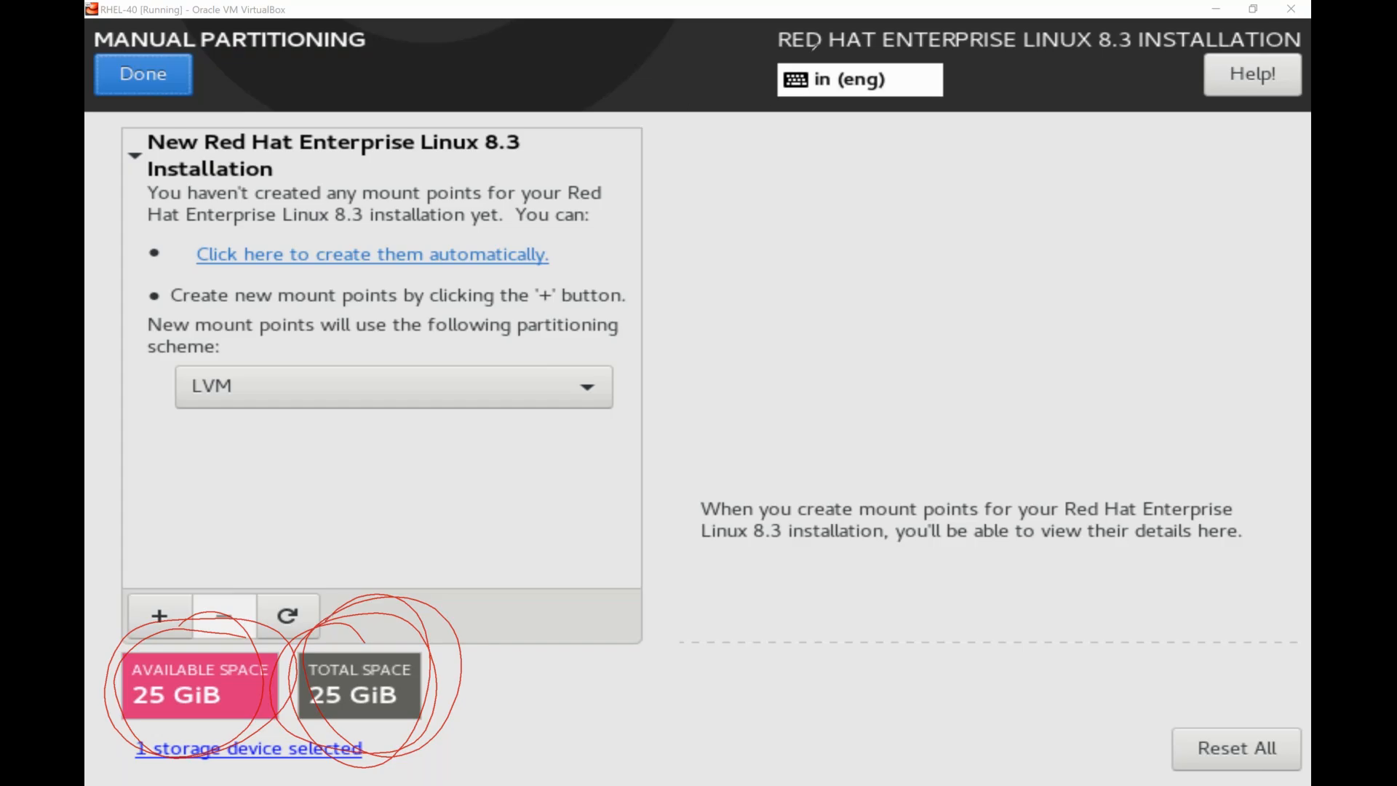
left_click(854, 123)
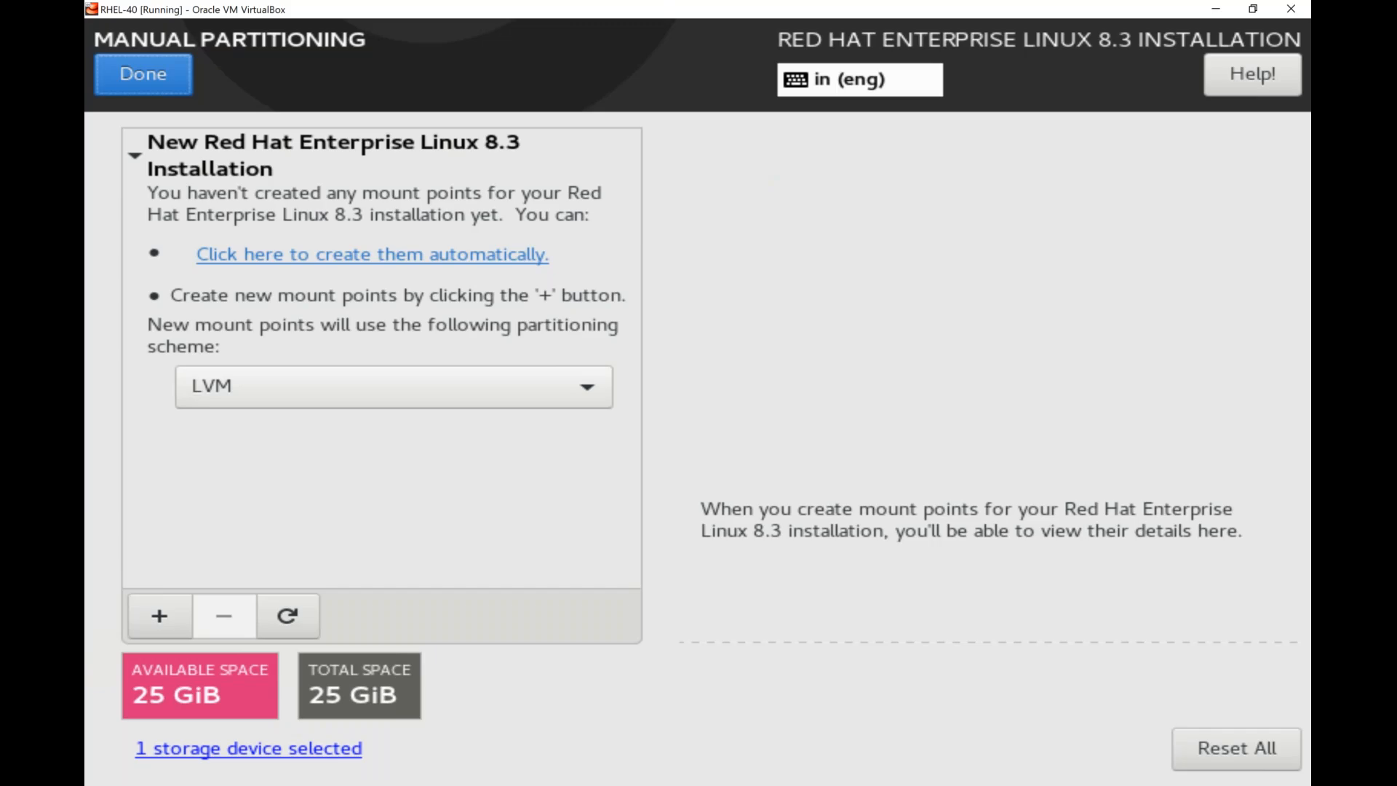
left_click(211, 404)
left_click(259, 363)
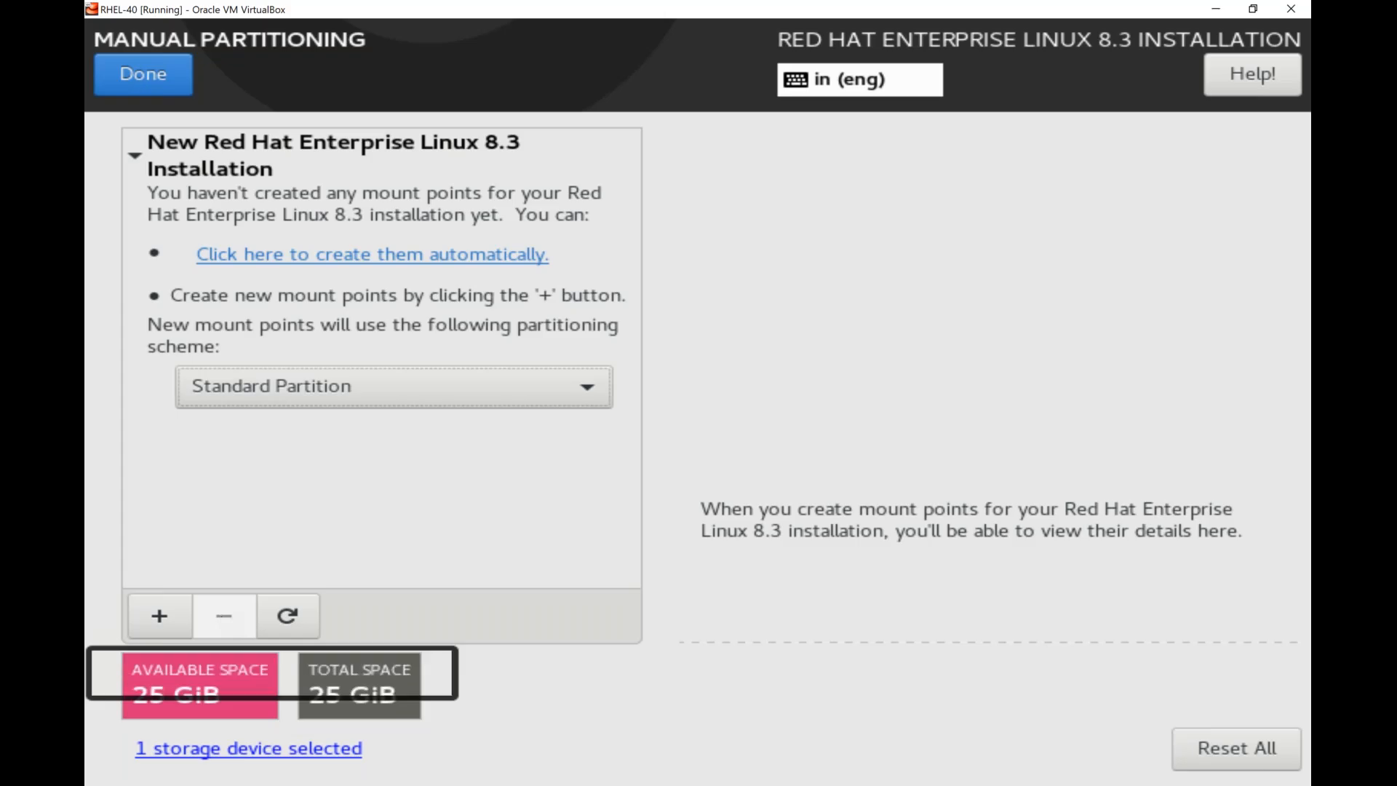
Start a new mount point and choose / as its mount path.
left_click(159, 616)
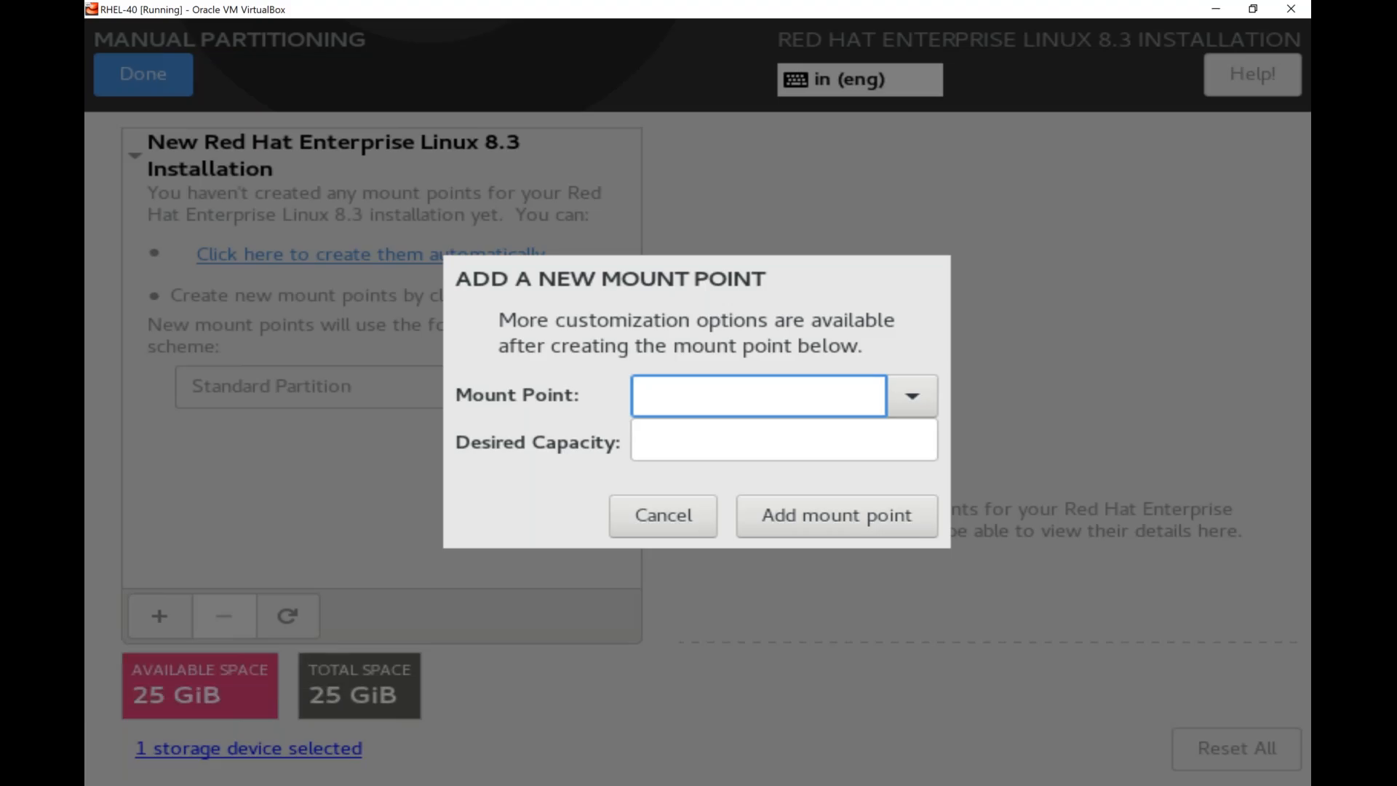
left_click(912, 395)
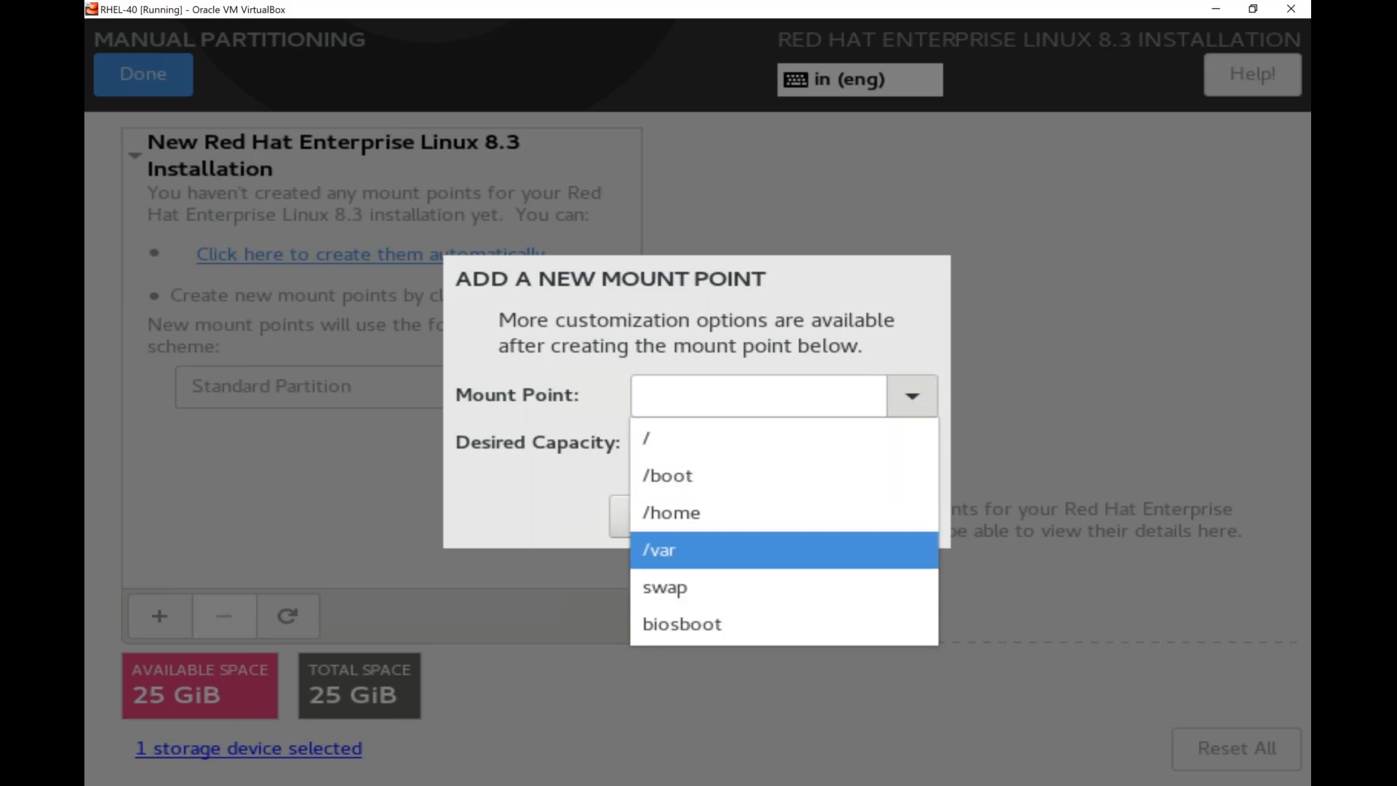
key("Down")
key("Down")
key("Down")
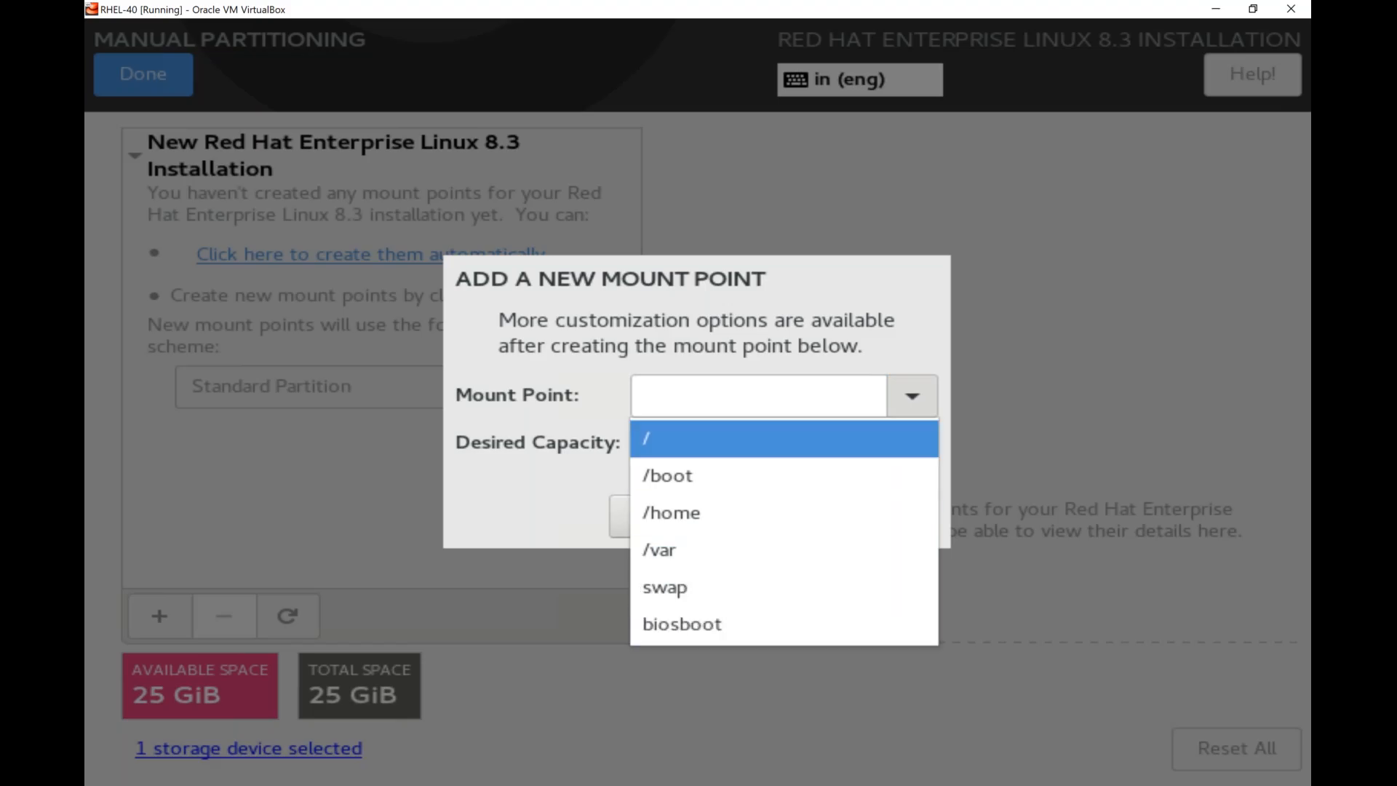
key("Return")
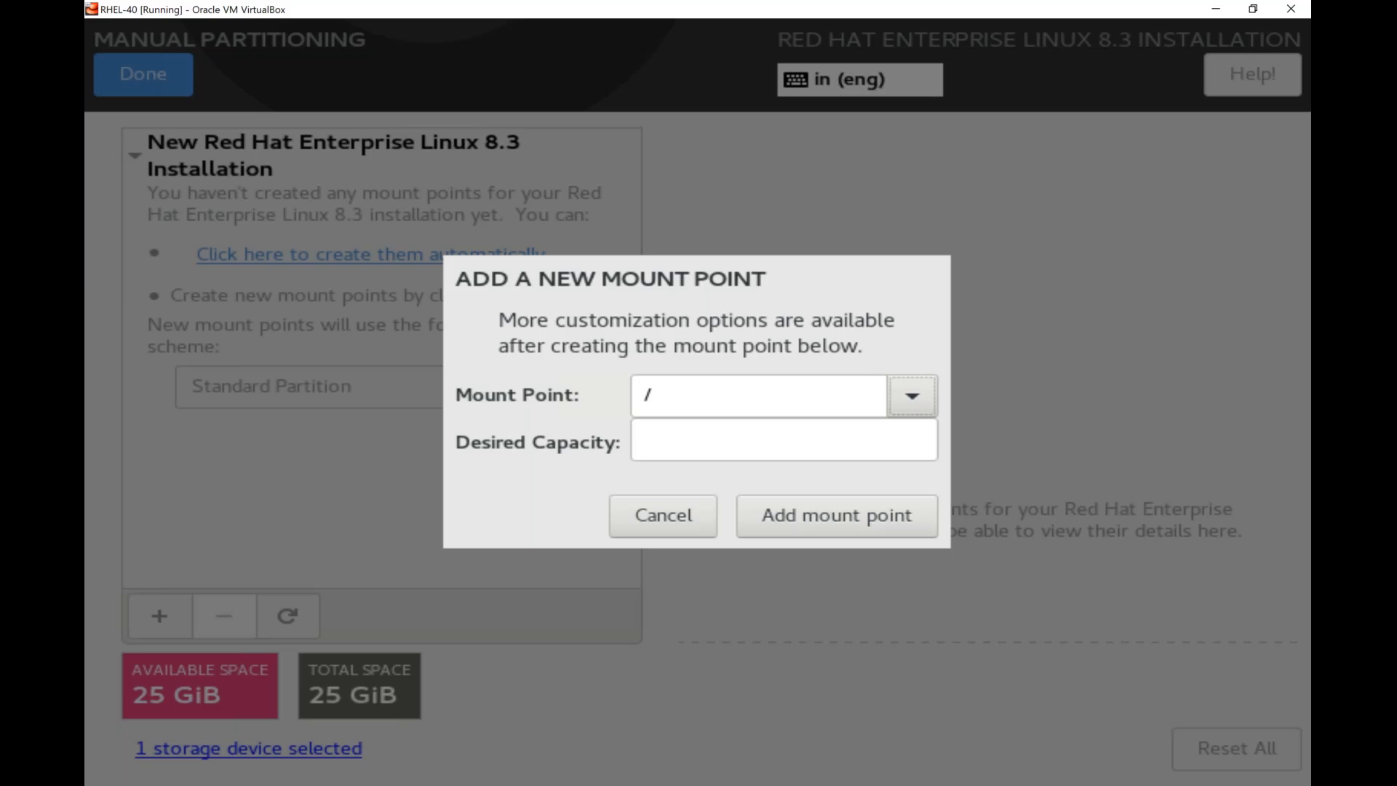
Set the desired capacity of the root mount point to 15G and add it.
left_click(784, 440)
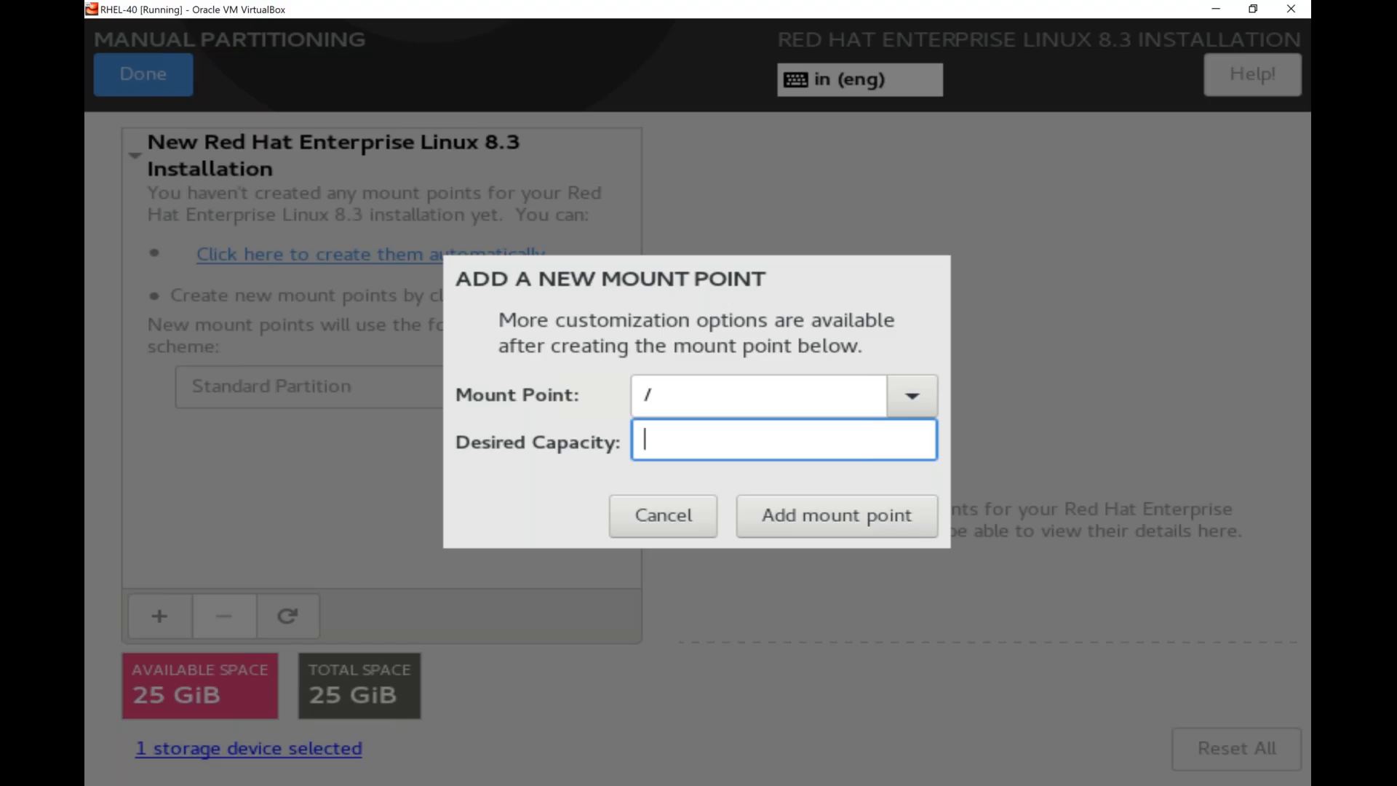
type("15")
type("K")
key("BackSpace")
type("M")
key("BackSpace")
type("G")
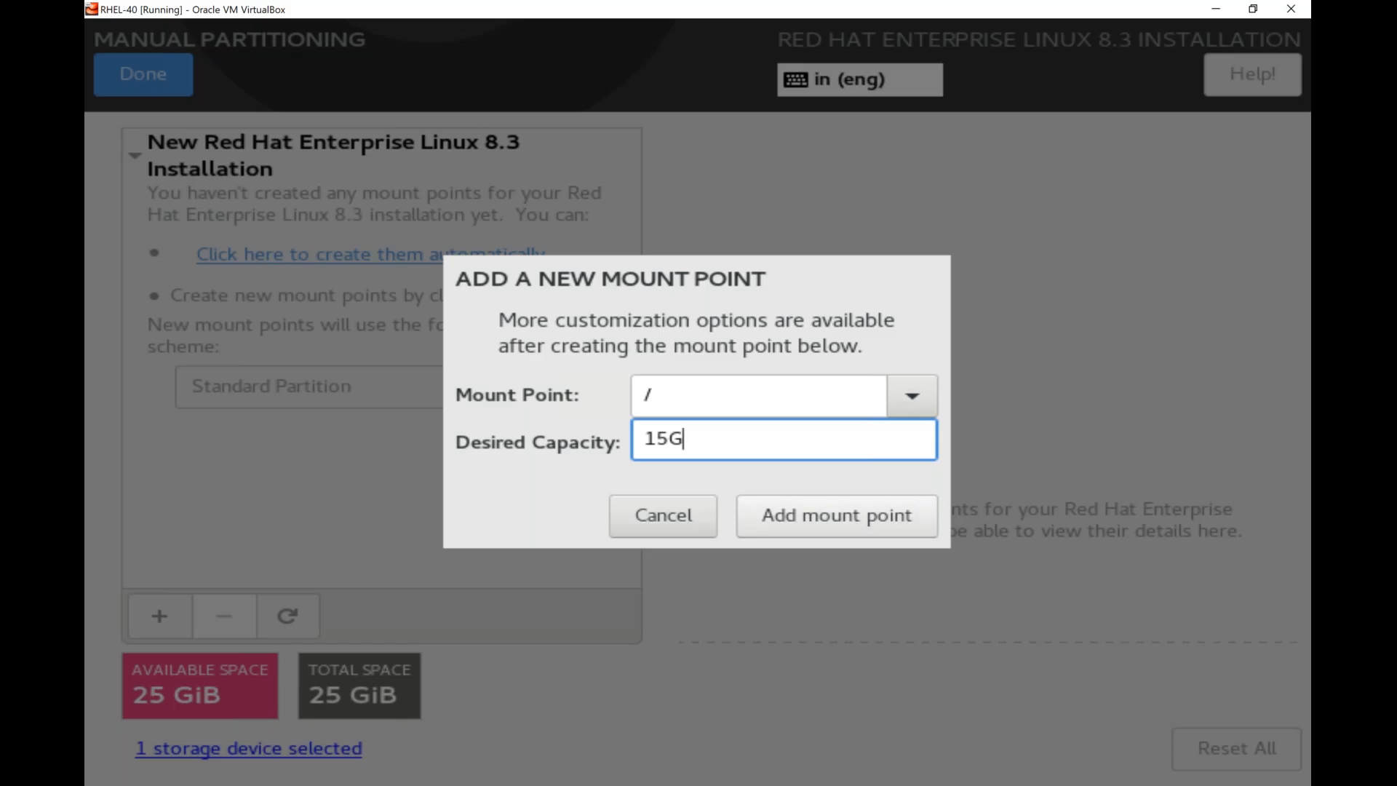
key("Return")
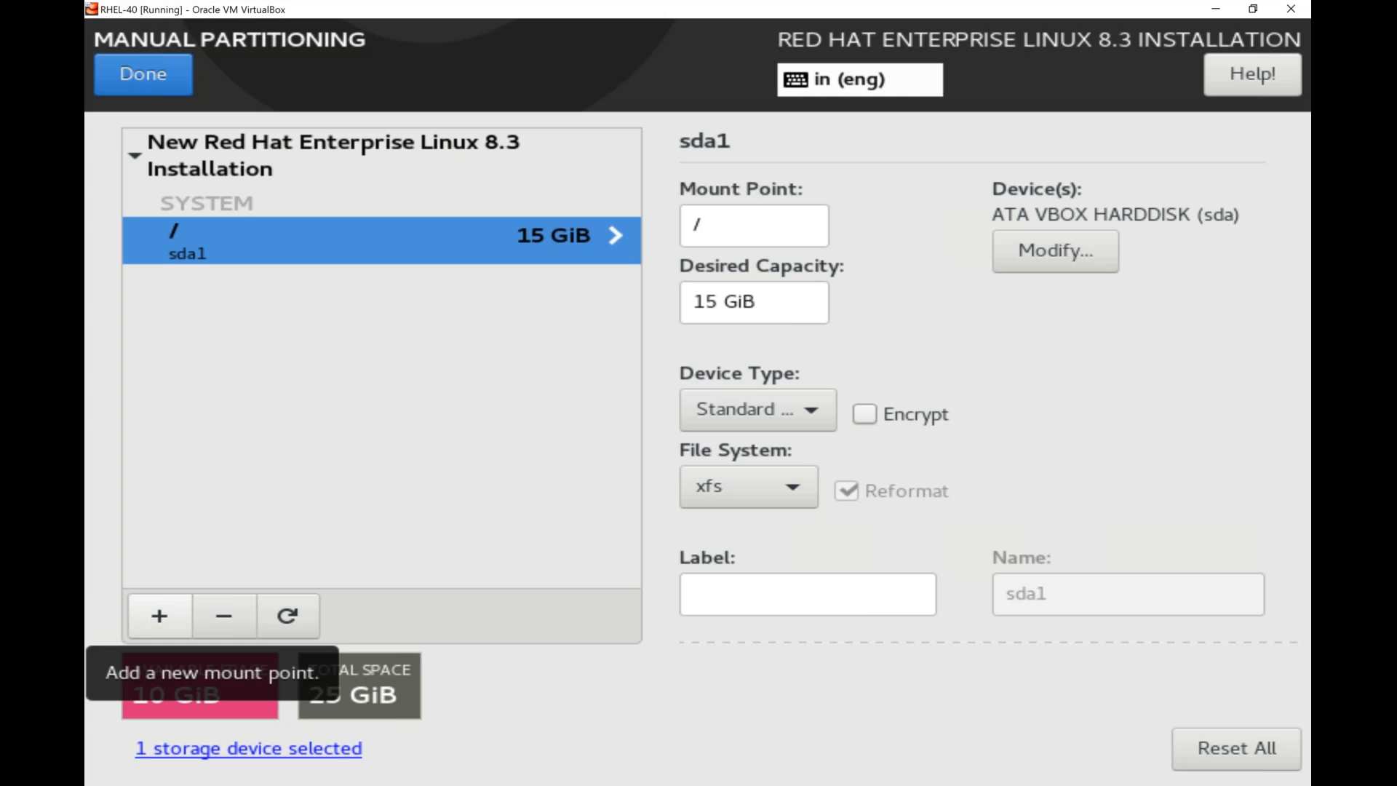
Add a /boot mount point with a desired capacity of 1G.
left_click(160, 615)
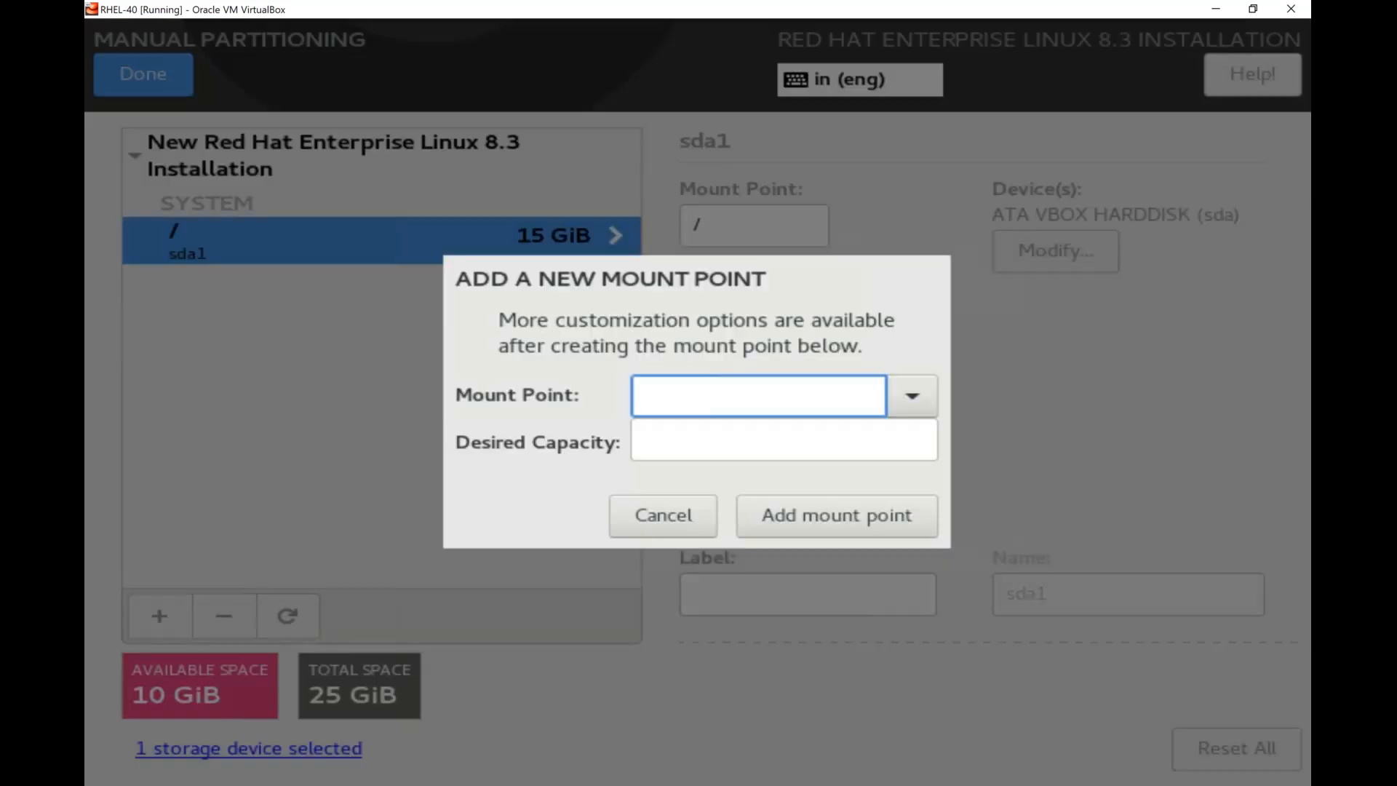
left_click(913, 395)
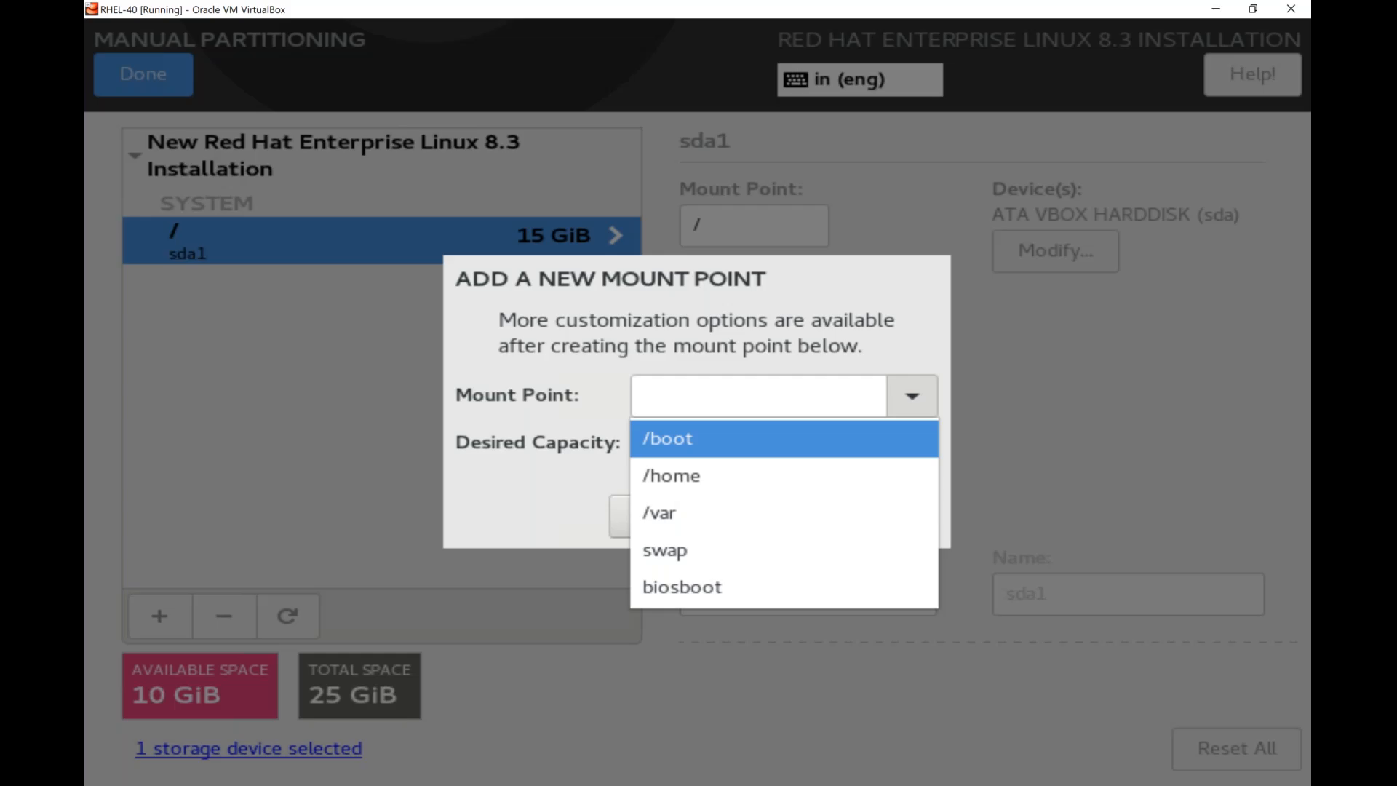
left_click(870, 437)
left_click(870, 440)
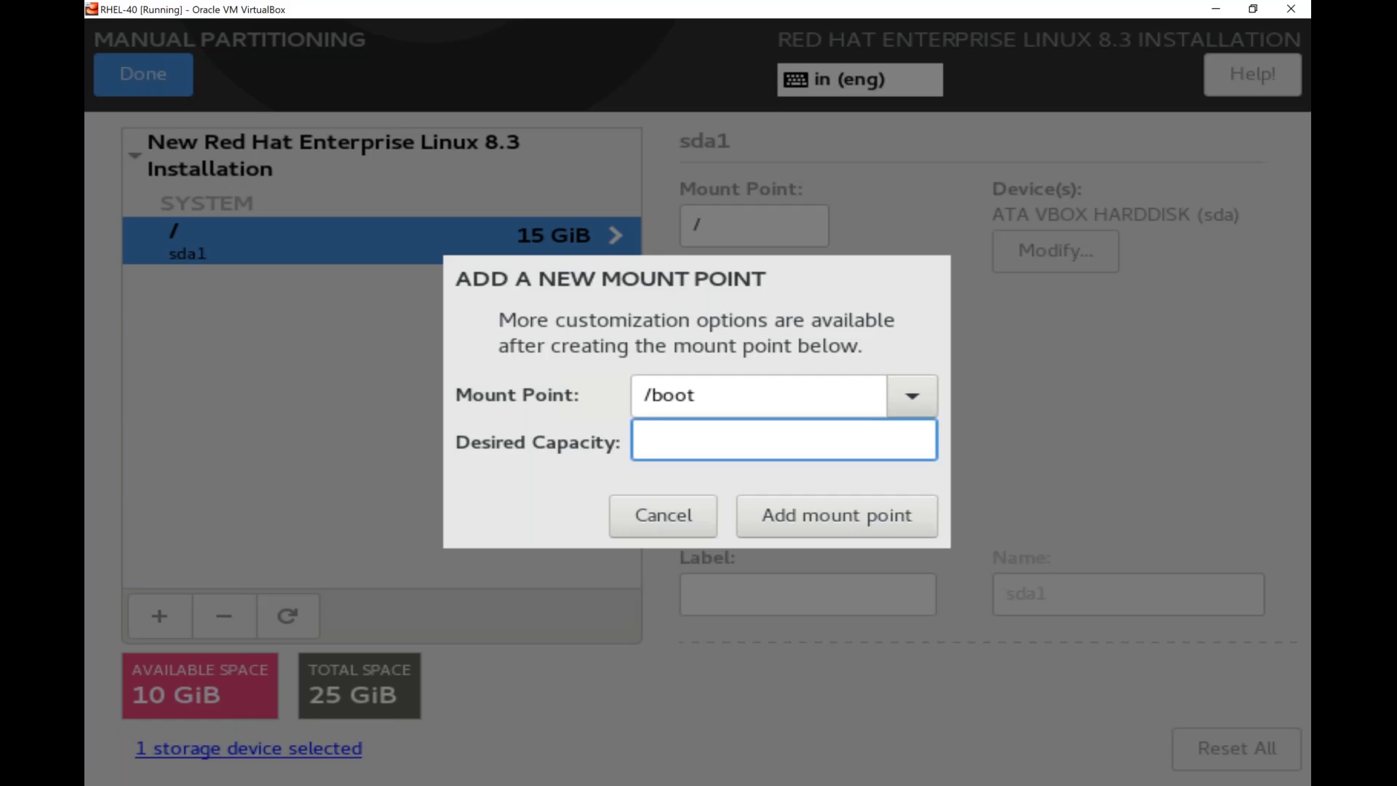
type("1G")
left_click(824, 531)
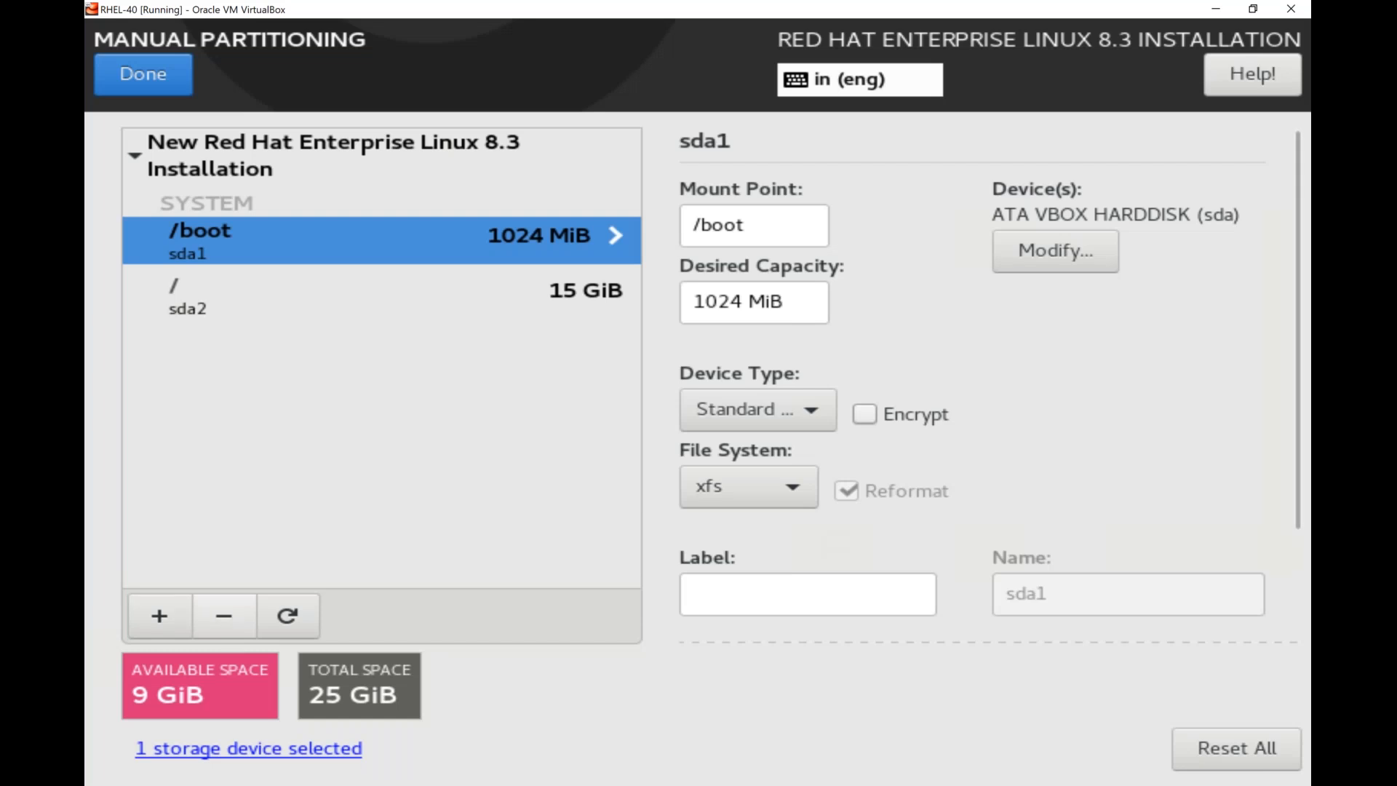
Add a swap mount point with a desired capacity of 4G.
left_click(160, 615)
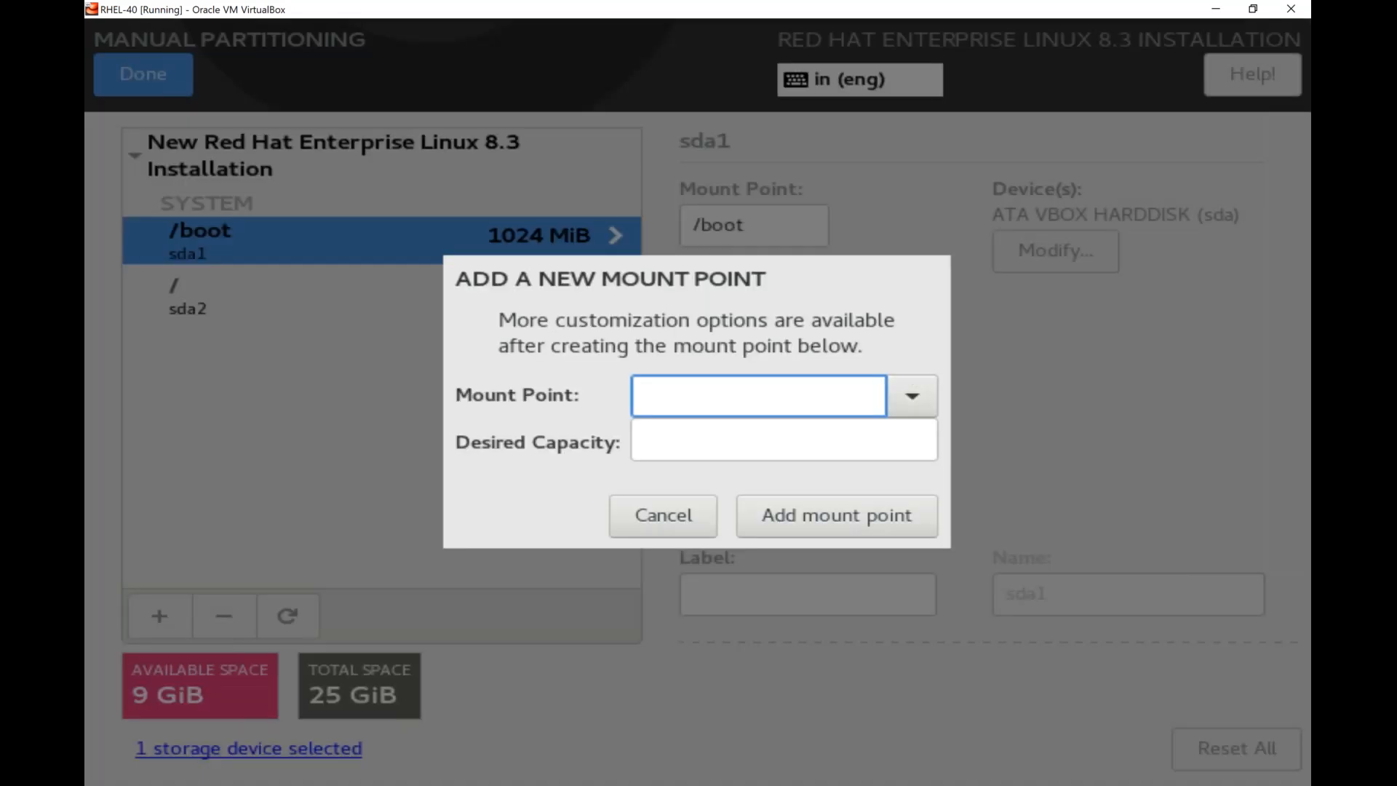
left_click(911, 395)
key("Down")
key("Down")
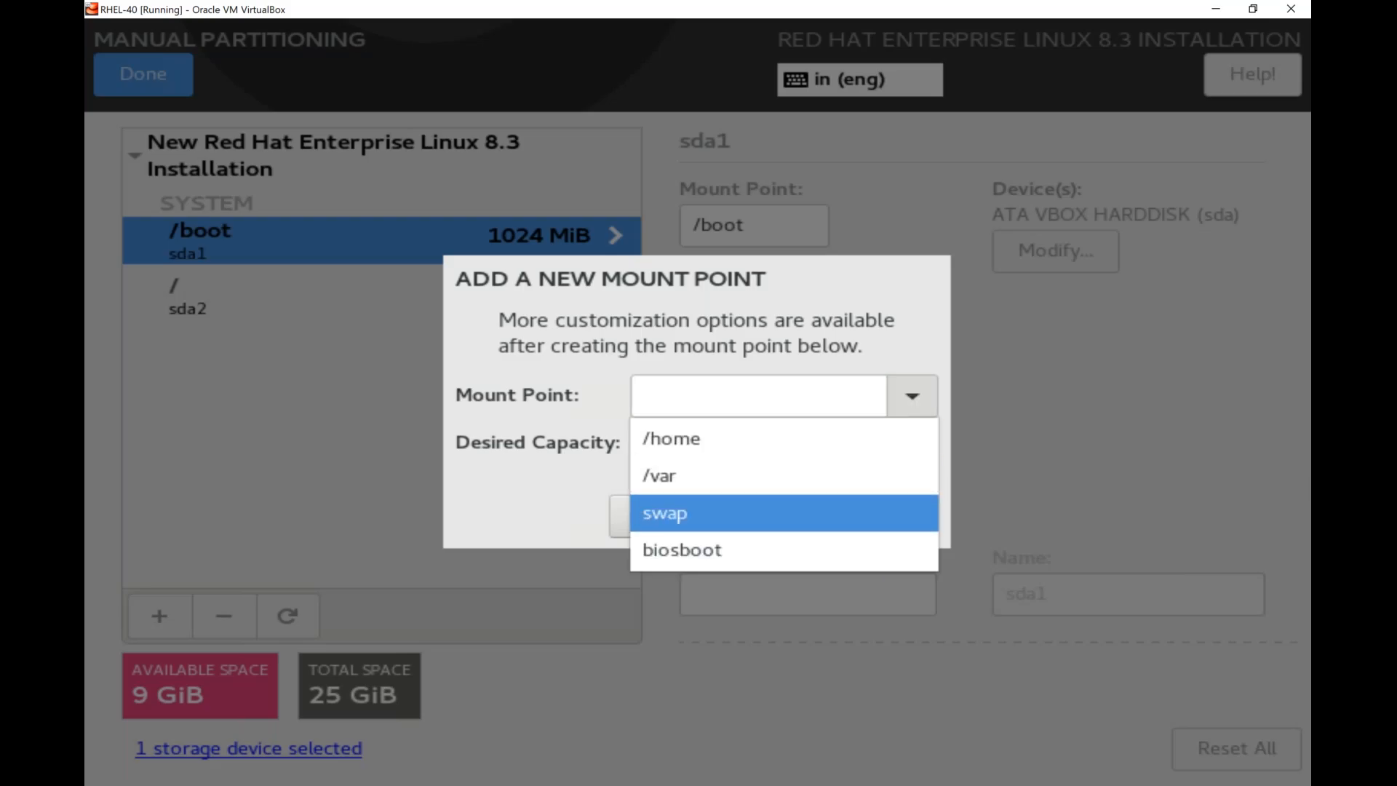
key("Return")
left_click(783, 439)
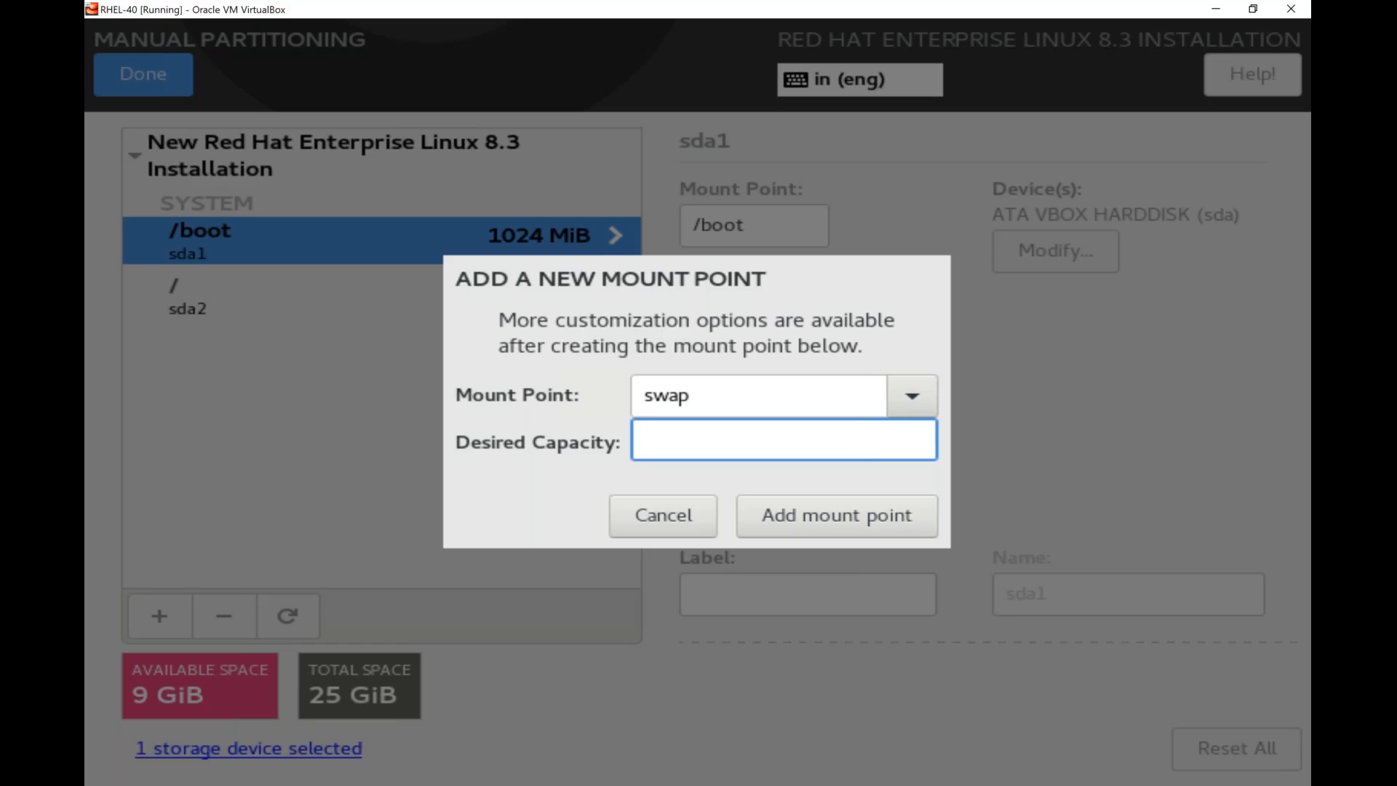
type("2")
key("BackSpace")
type("4G")
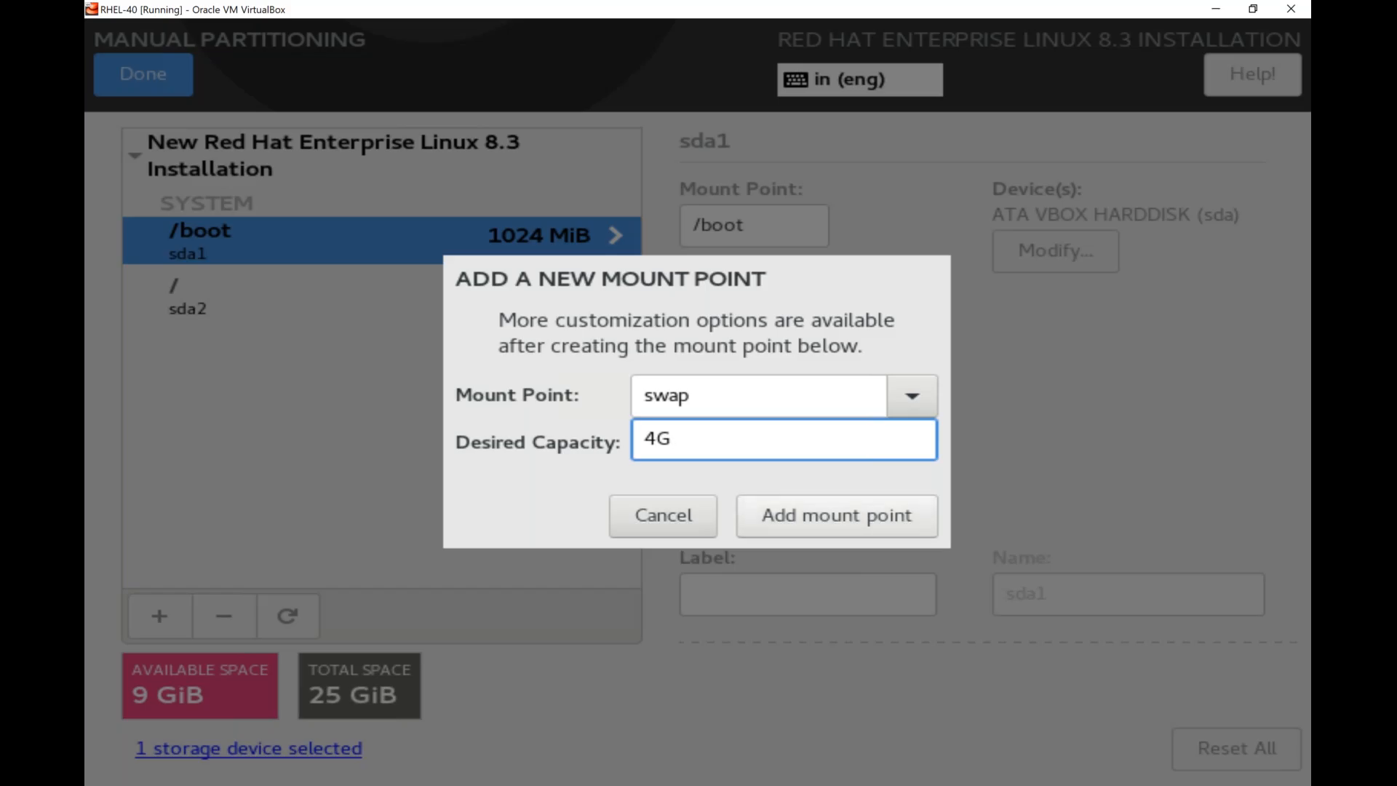
left_click(827, 536)
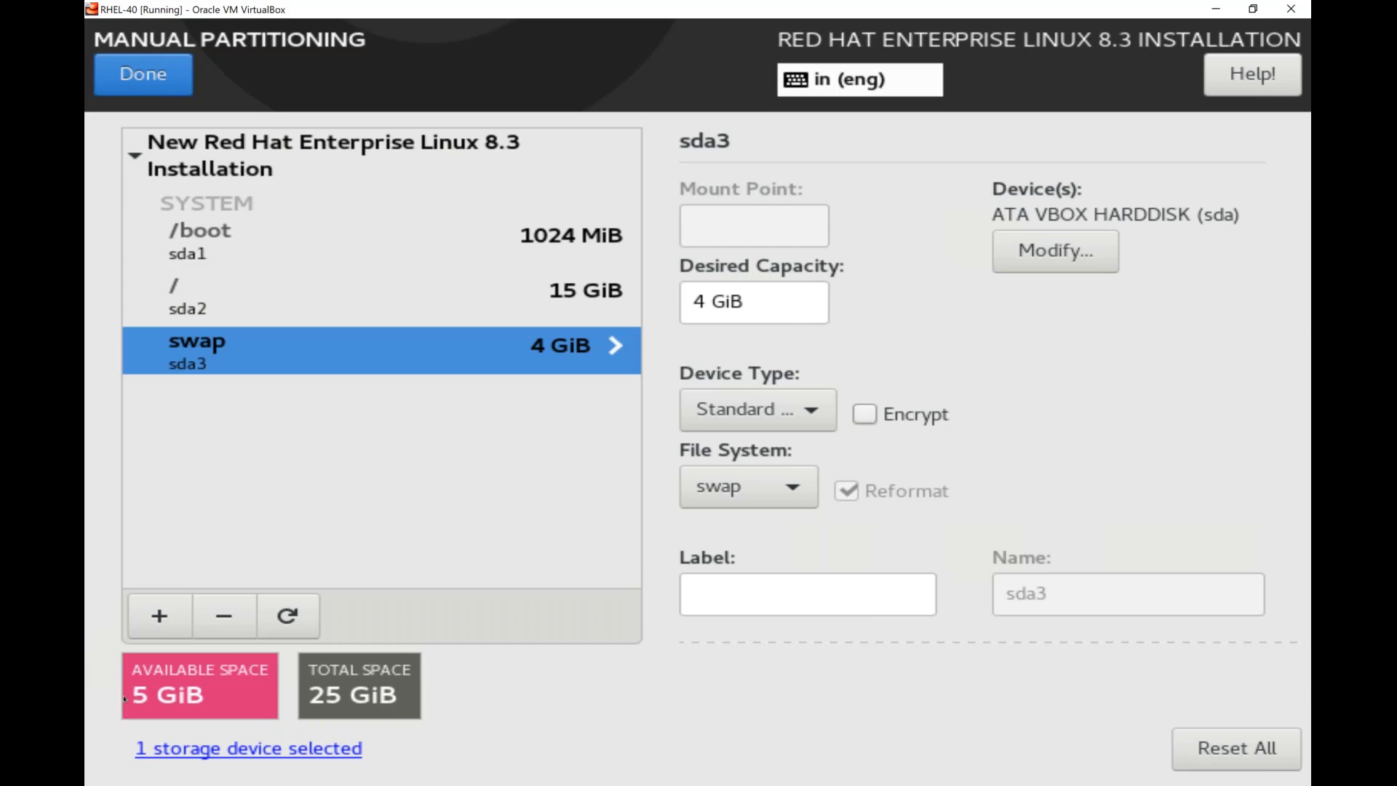
Finish the manual partitioning and accept the summary of changes for the disk.
left_click(153, 82)
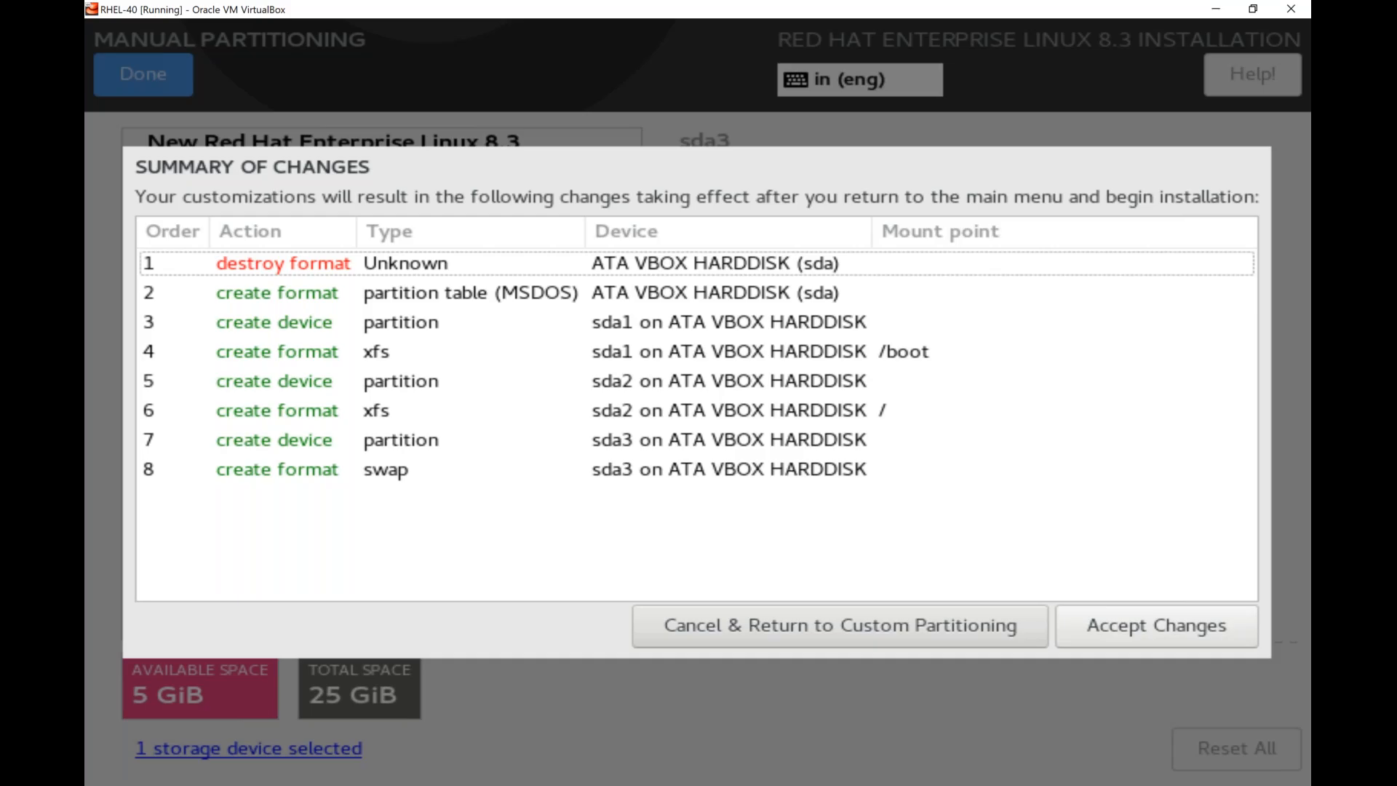
left_click(1156, 626)
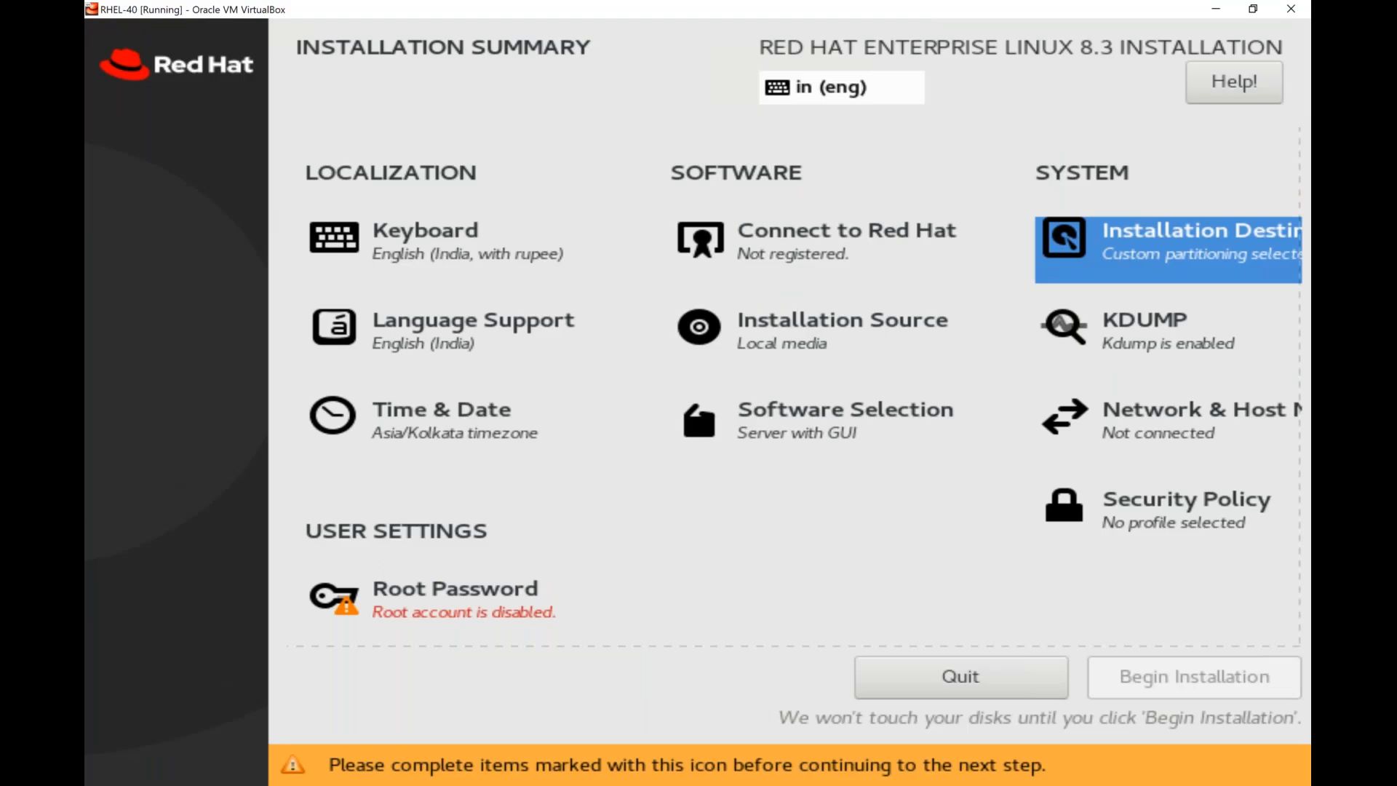
Open the KDUMP settings, disable and re-enable kdump, and return to the installation summary.
key("Down")
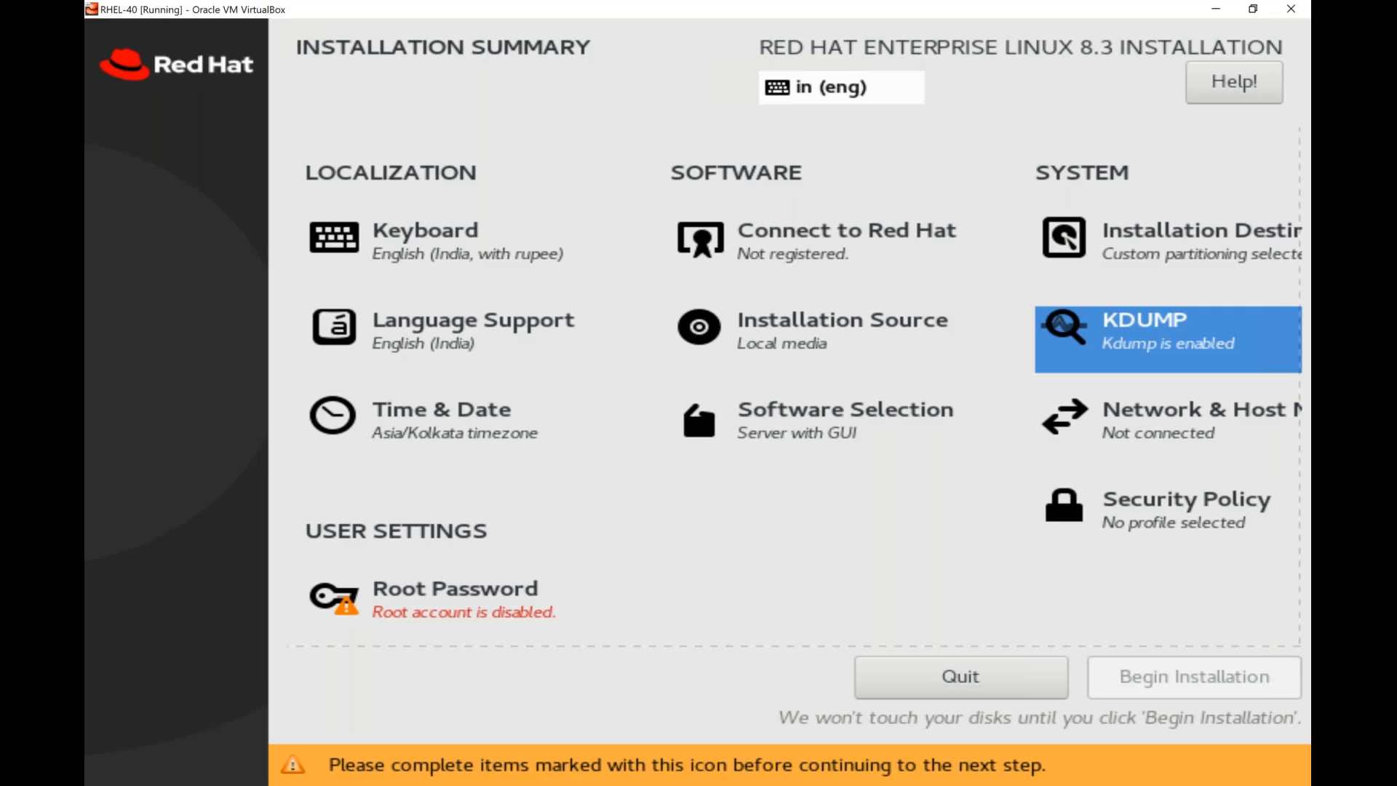
key("Return")
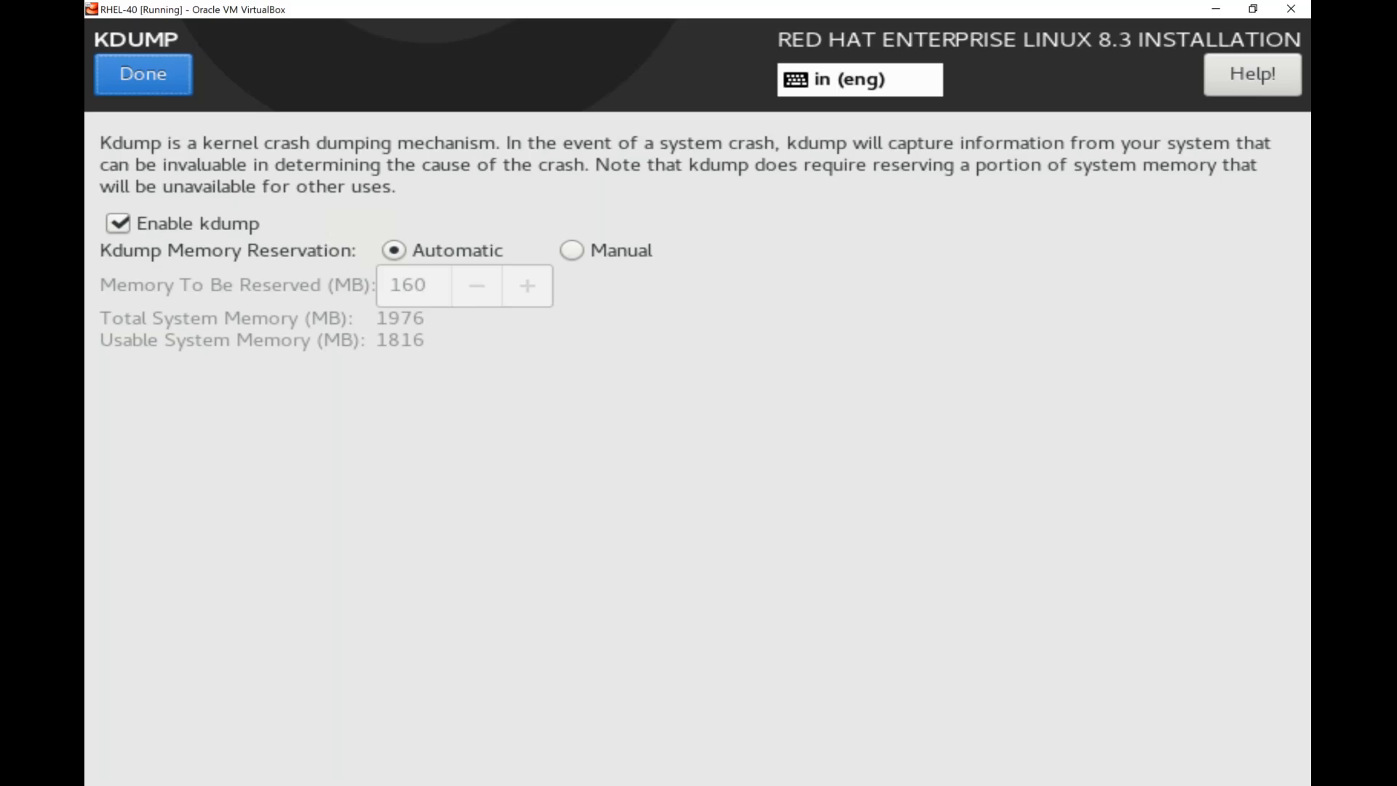
left_click(118, 224)
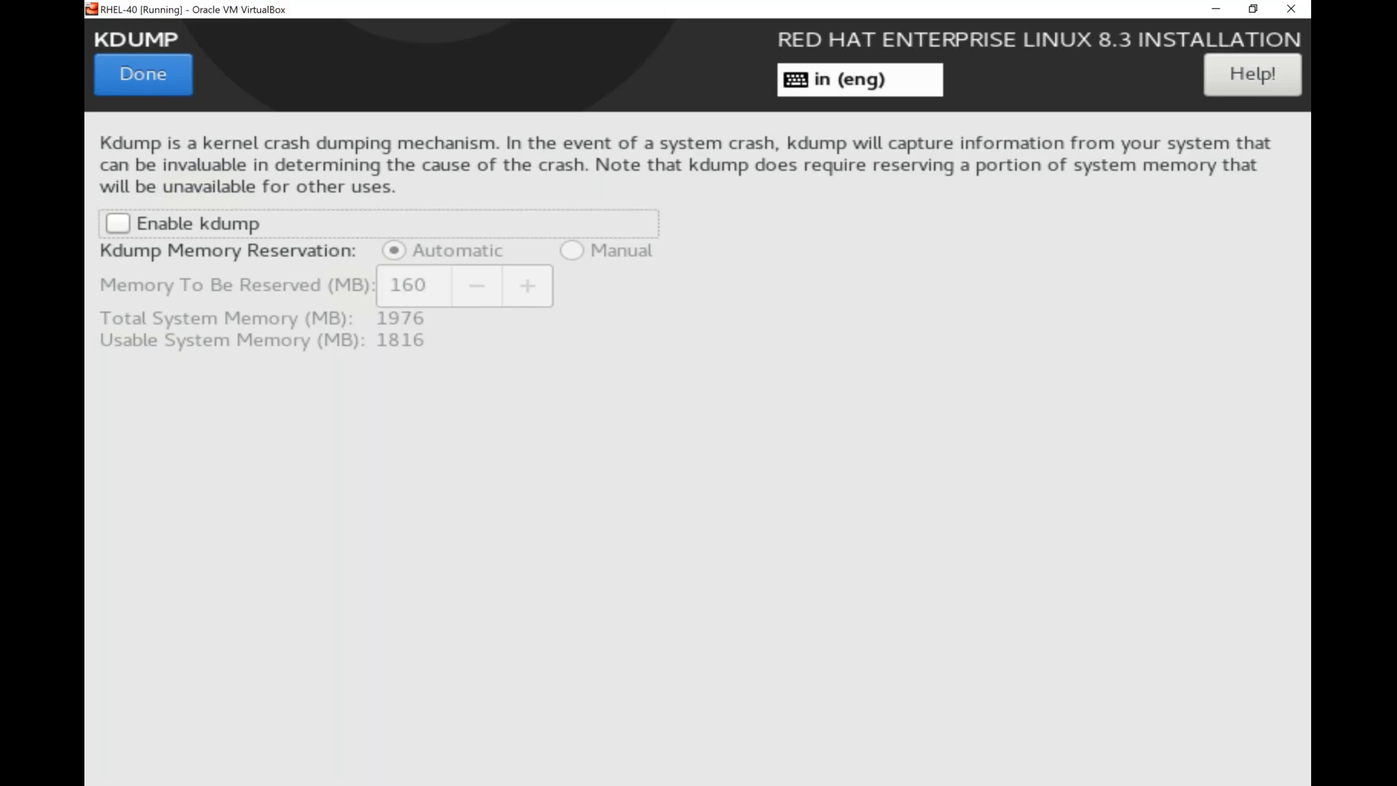
key("space")
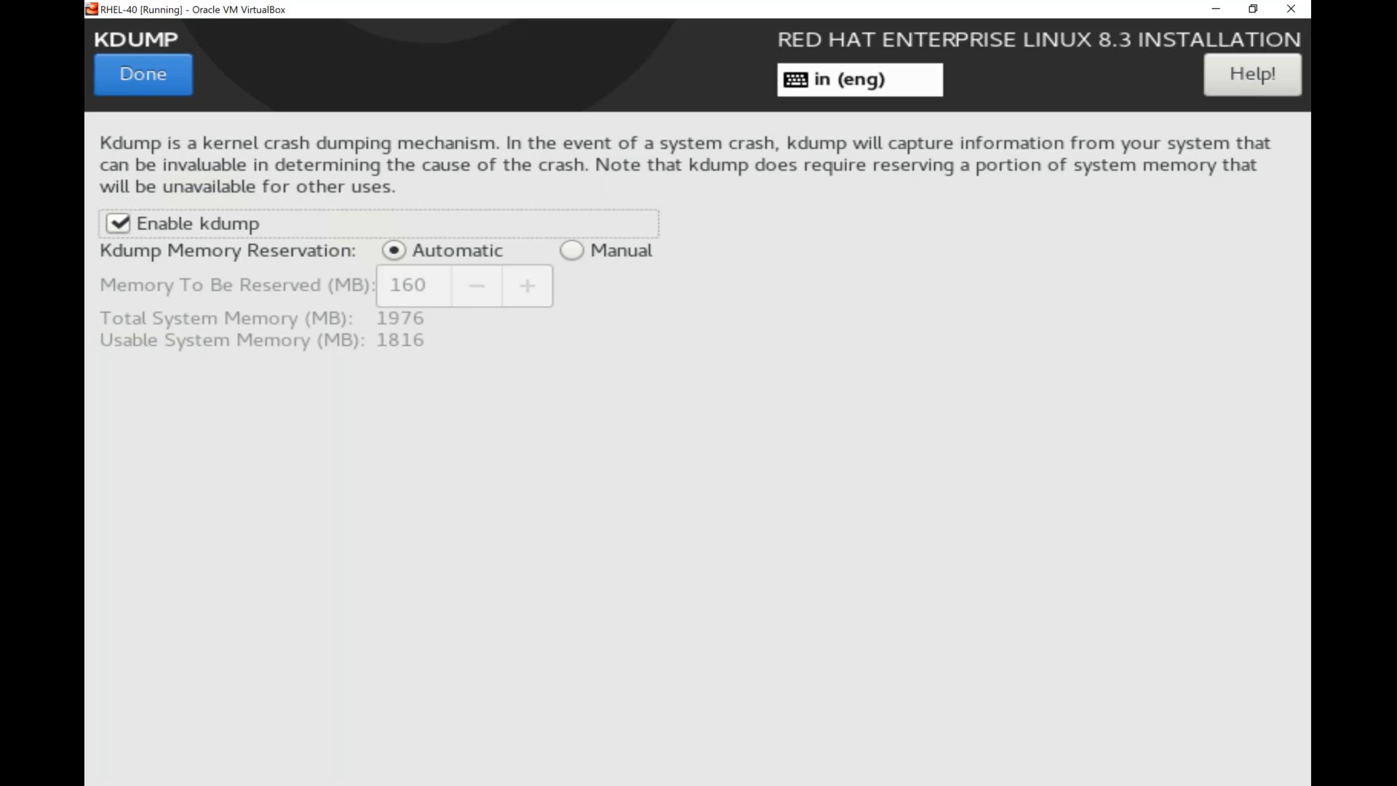
key("Tab")
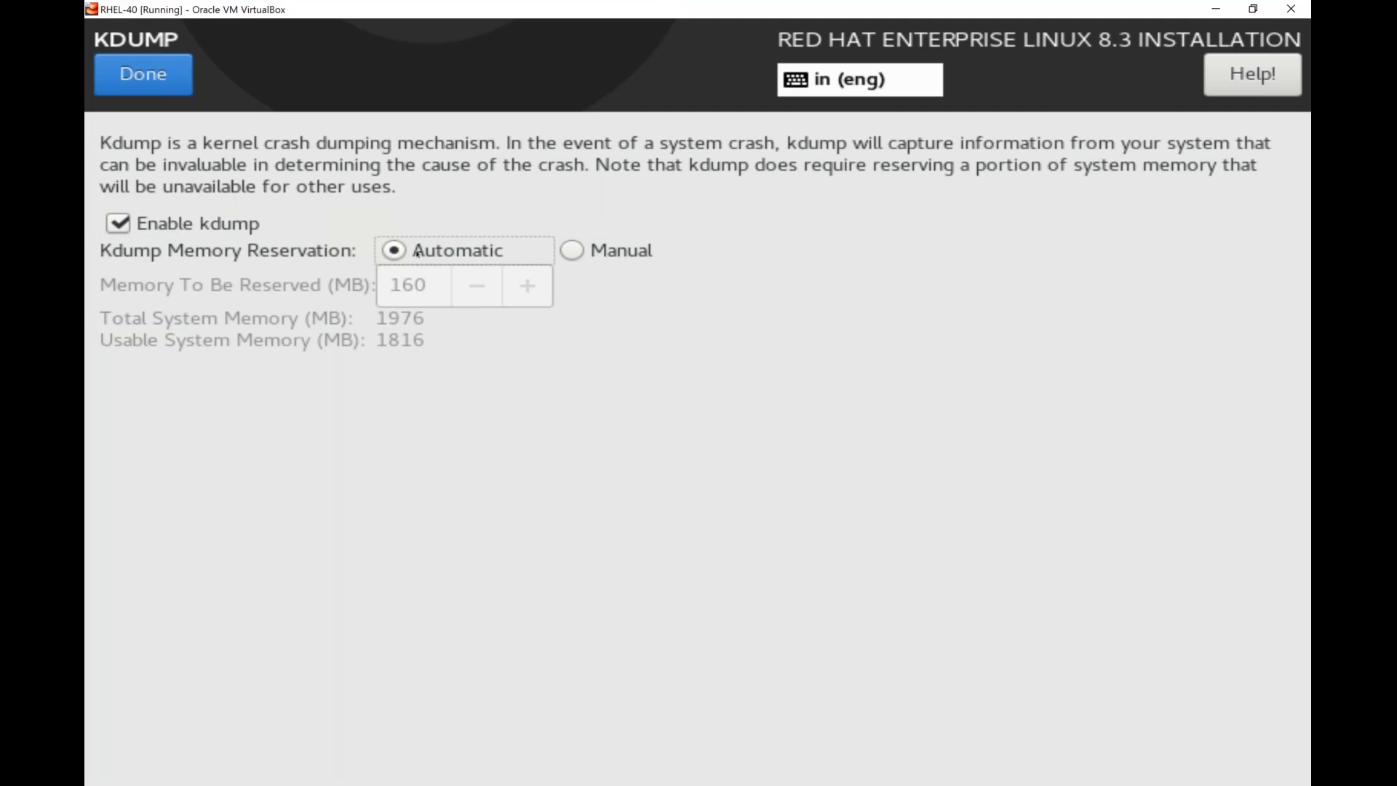
left_click(143, 74)
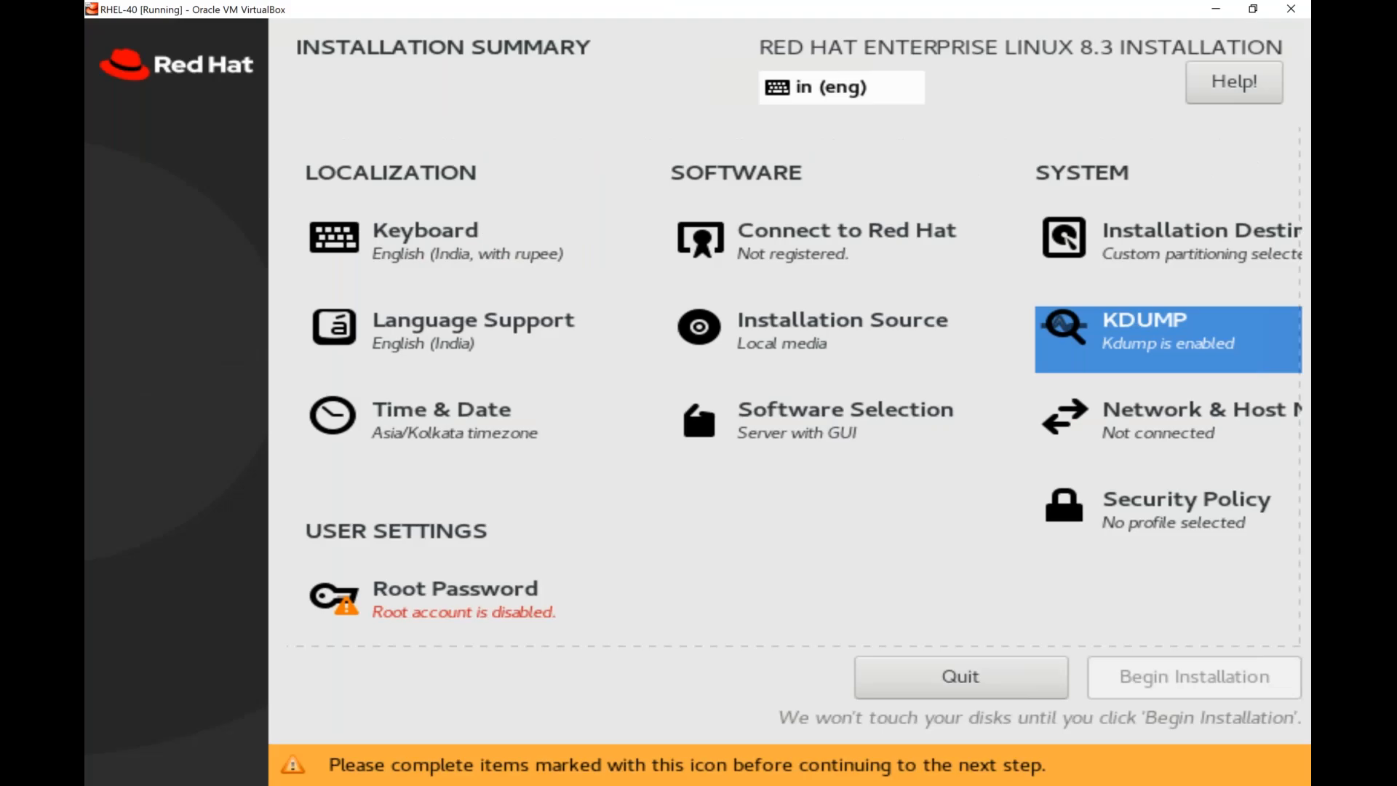
Open the Network & Host Name settings and apply mlinux40 as the host name.
key("Down")
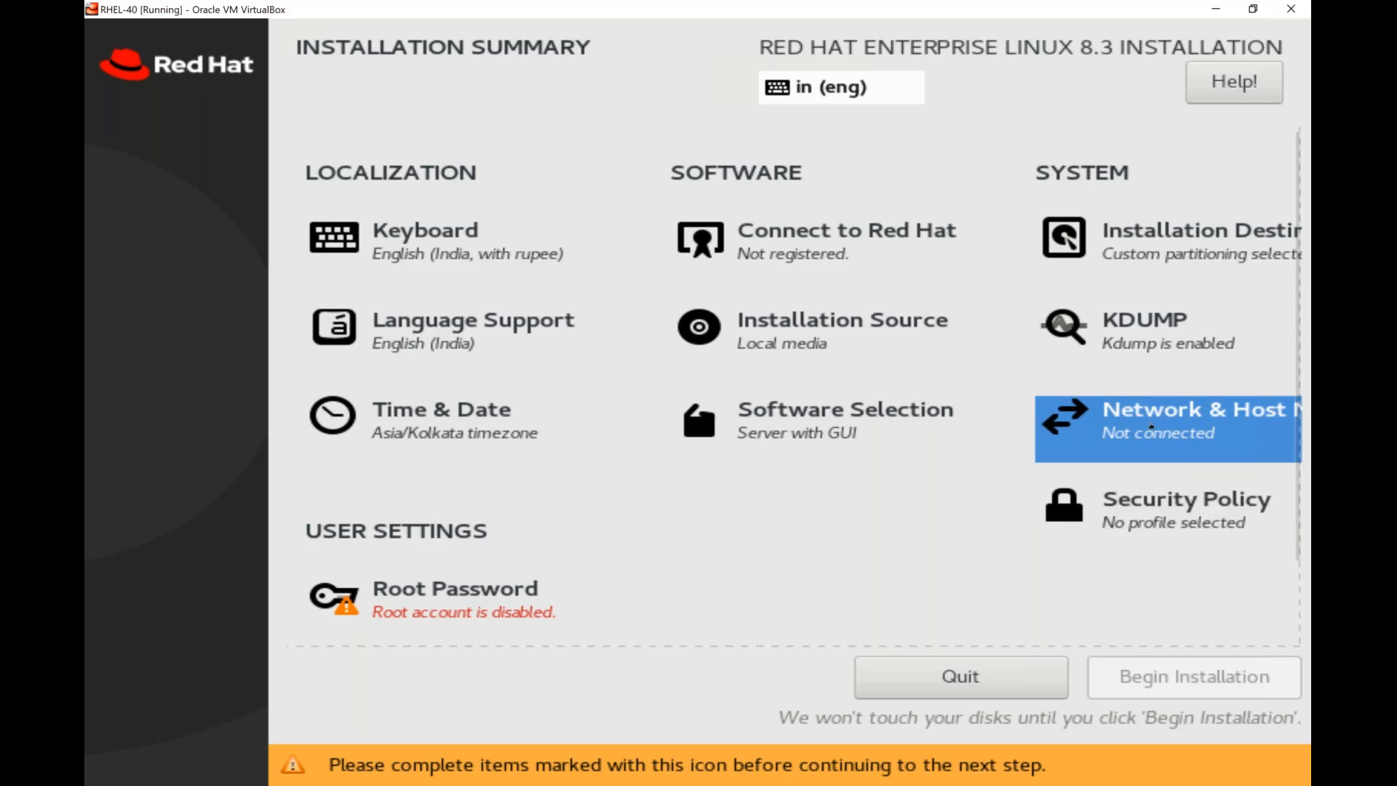
key("Return")
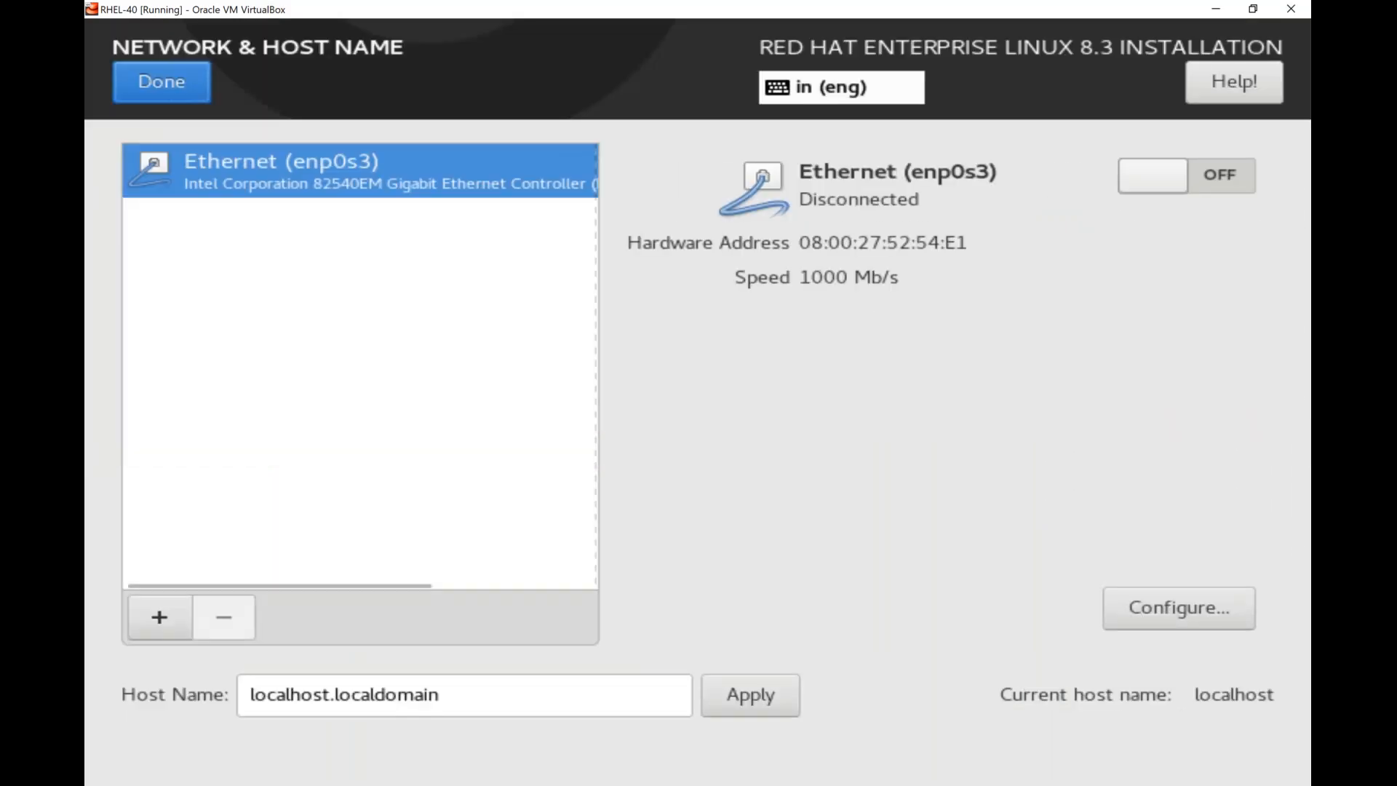
left_click(439, 695)
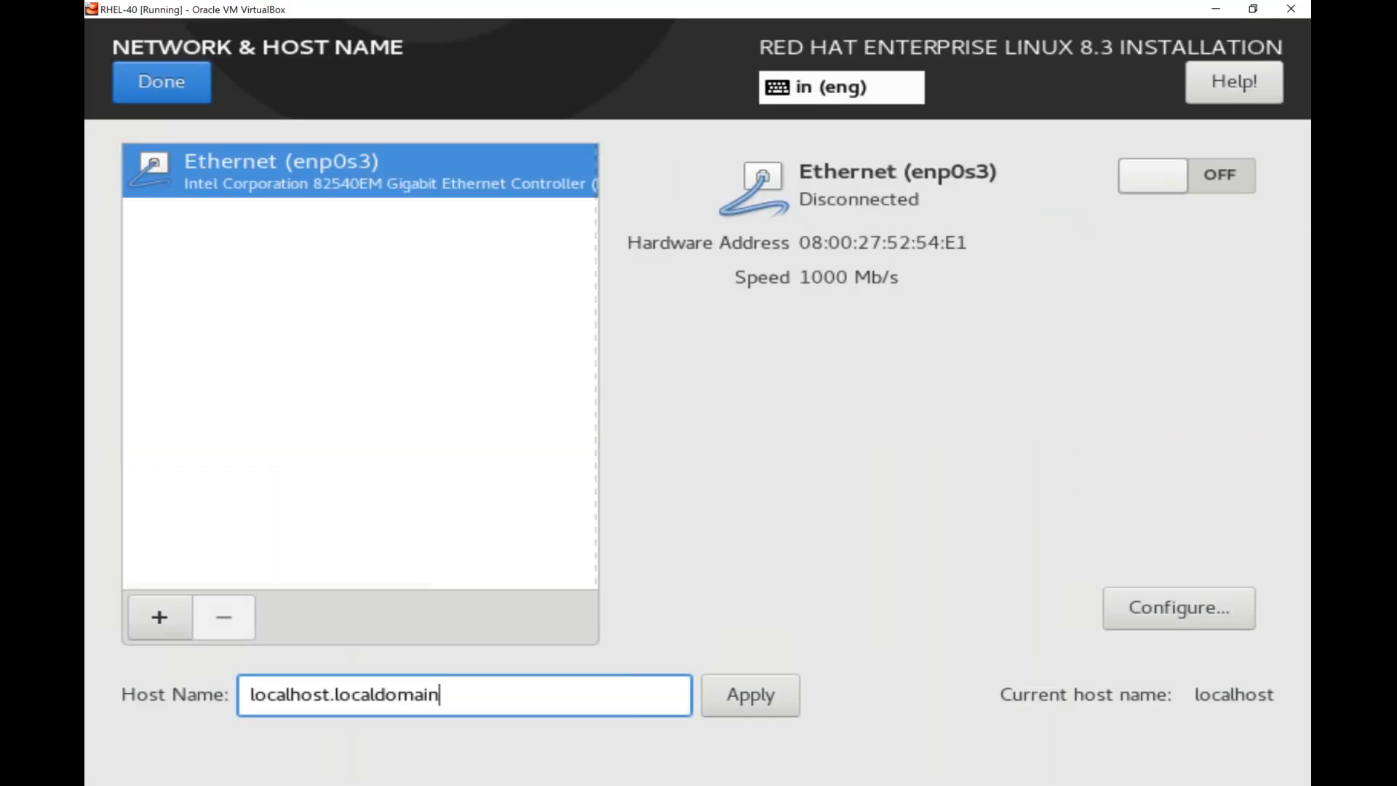
key("ctrl+a")
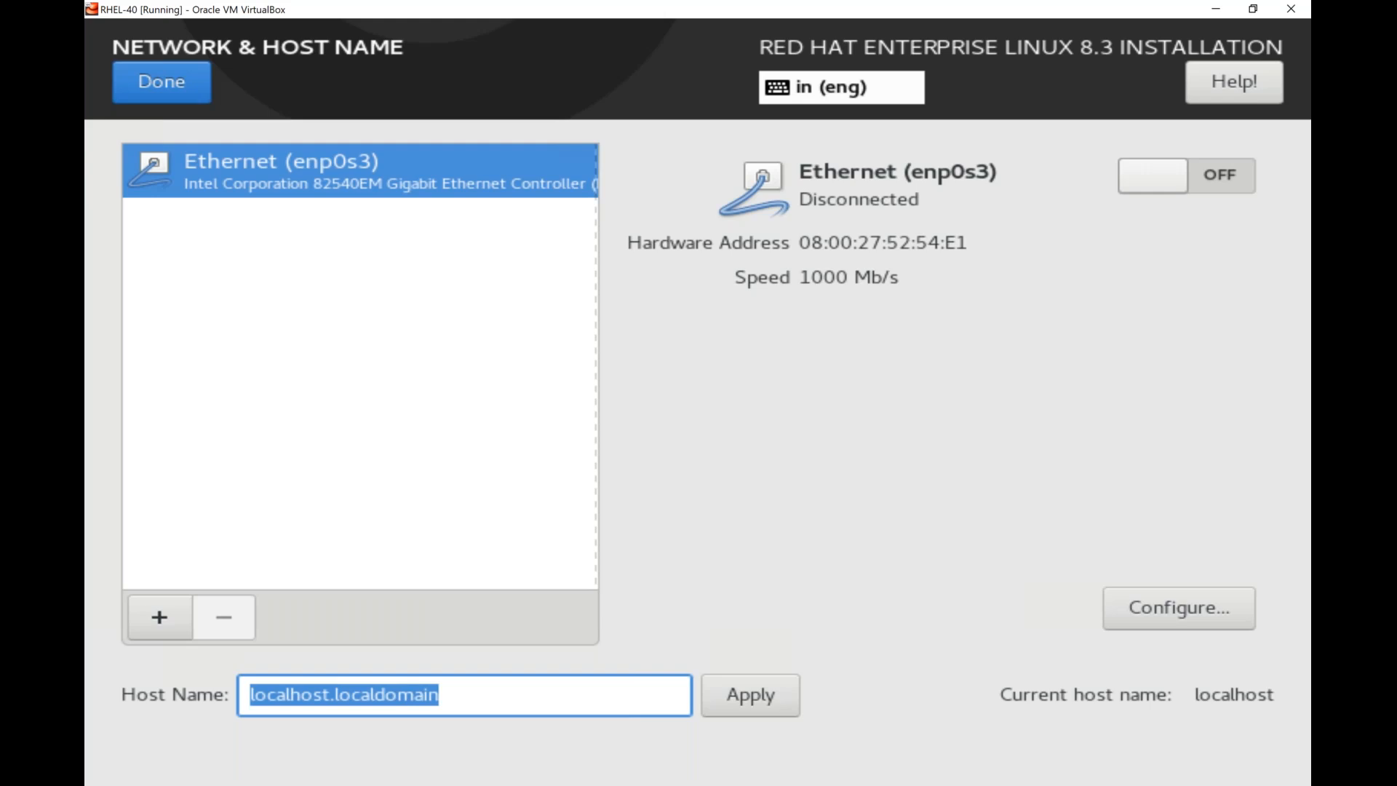
type("mlinu")
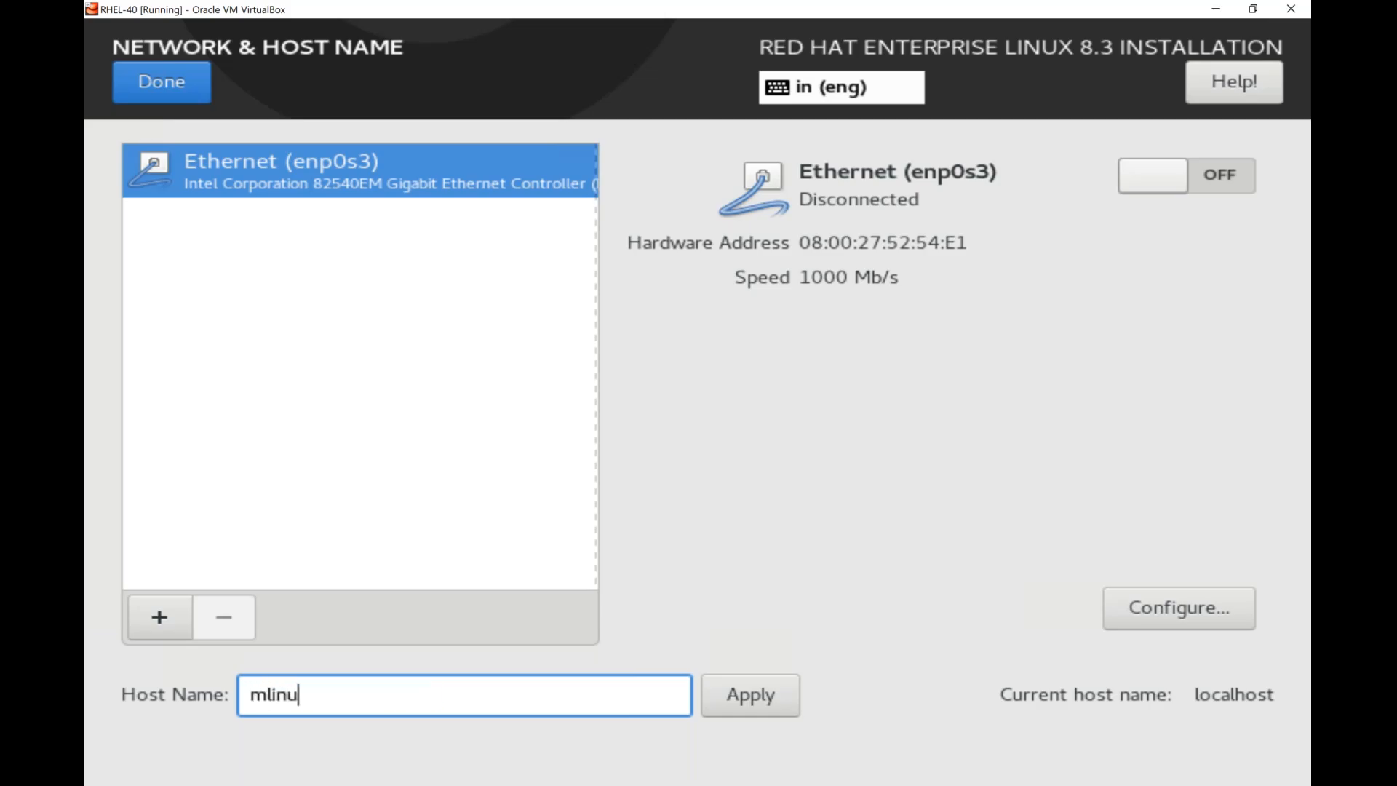
type("x")
type("40")
left_click(750, 694)
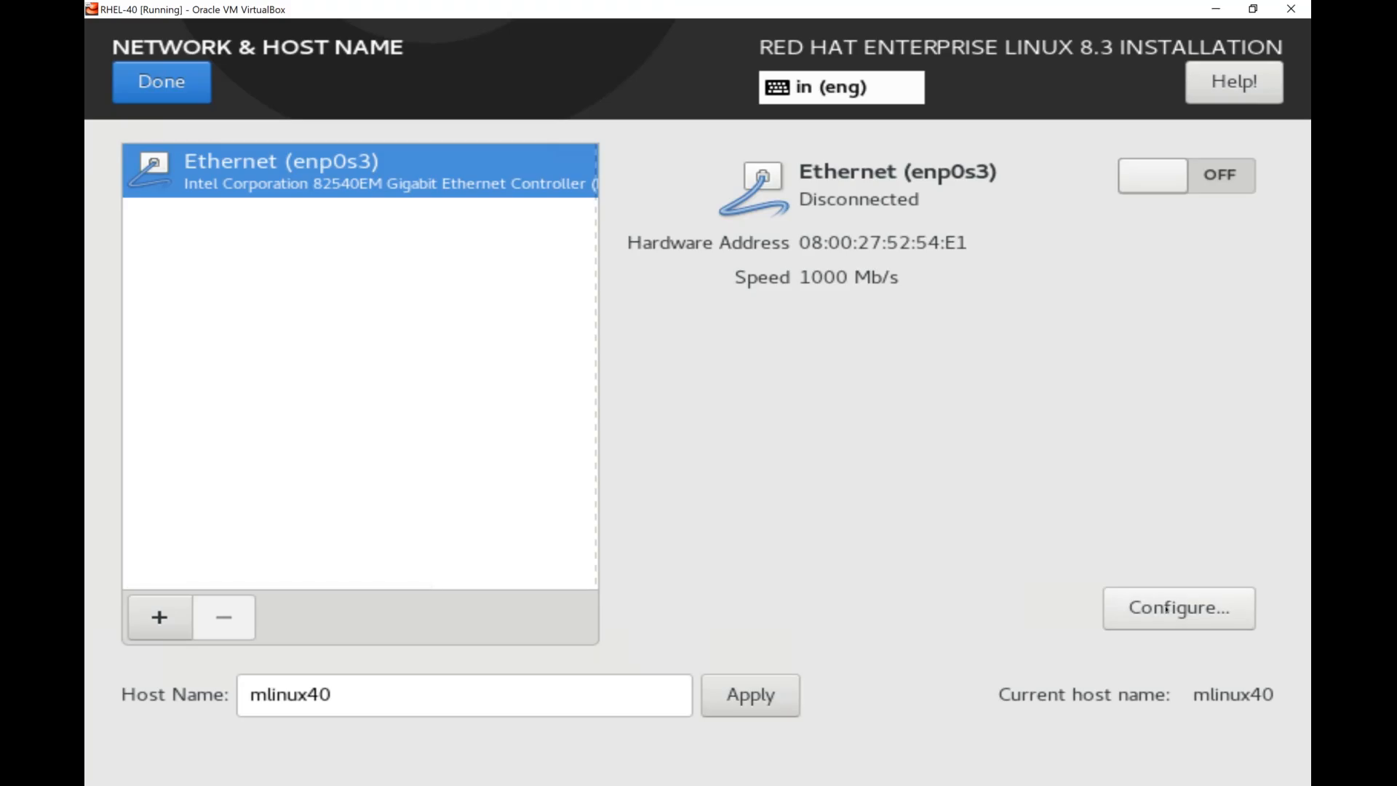
Configure the enp0s3 Ethernet connection to connect automatically with priority.
left_click(1178, 608)
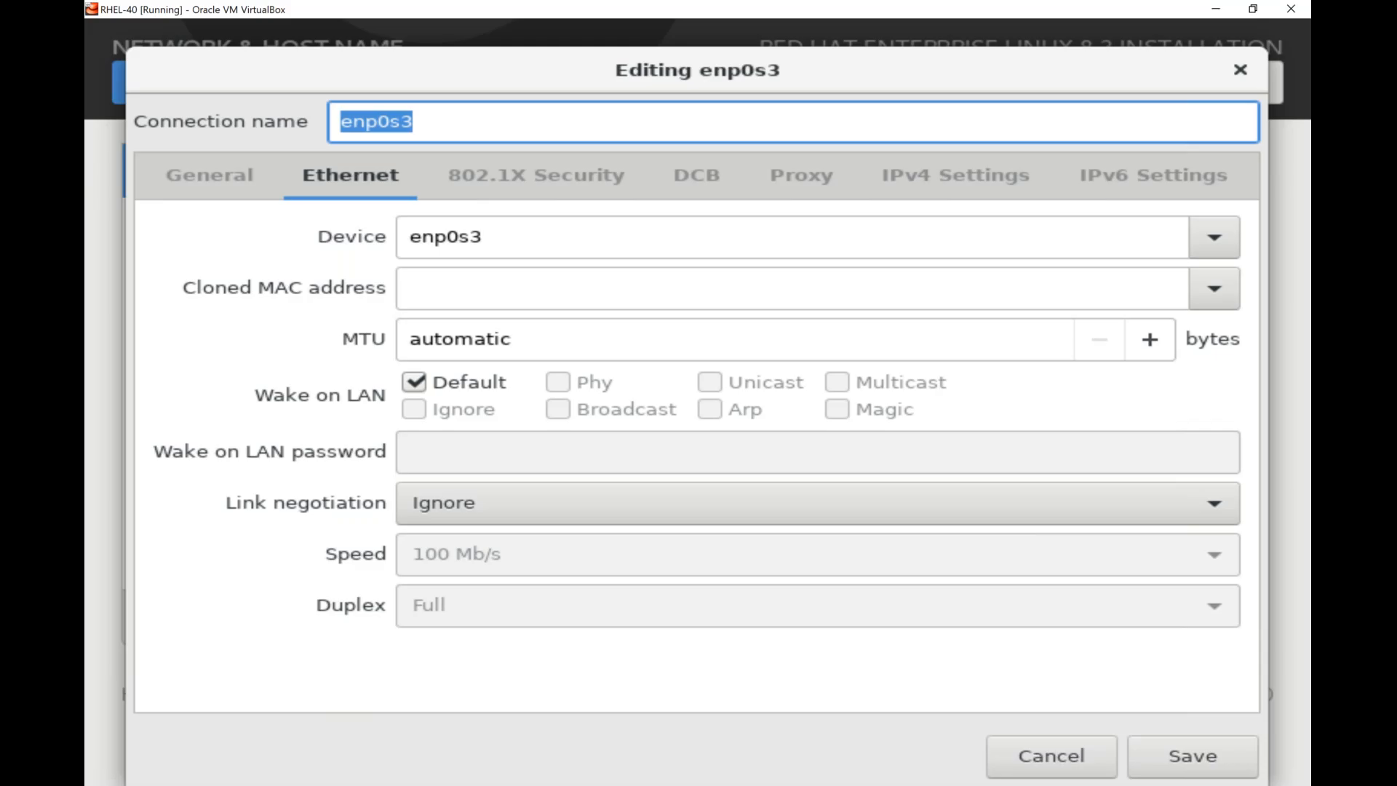
left_click(240, 181)
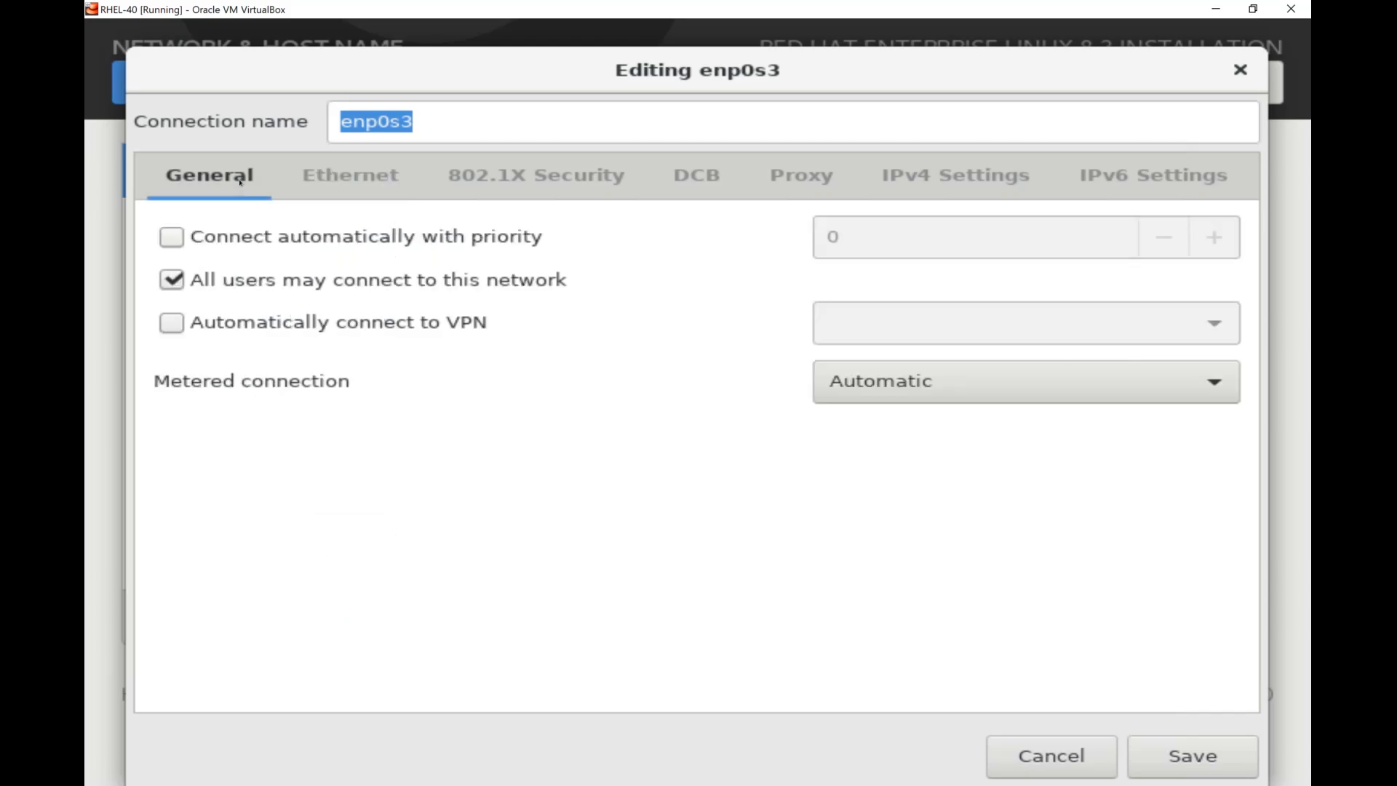
left_click(173, 242)
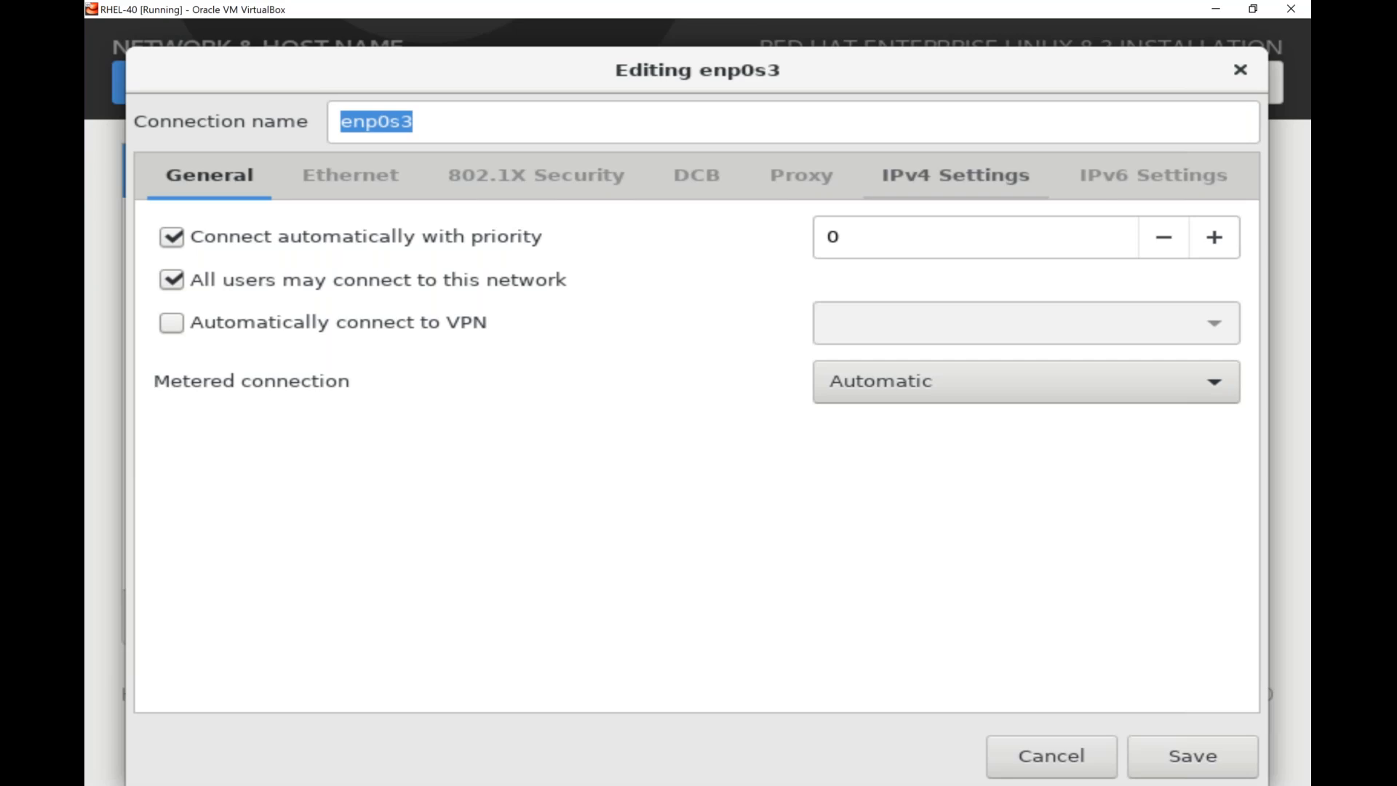
Set the IPv4 method of the enp0s3 connection to Manual.
left_click(955, 175)
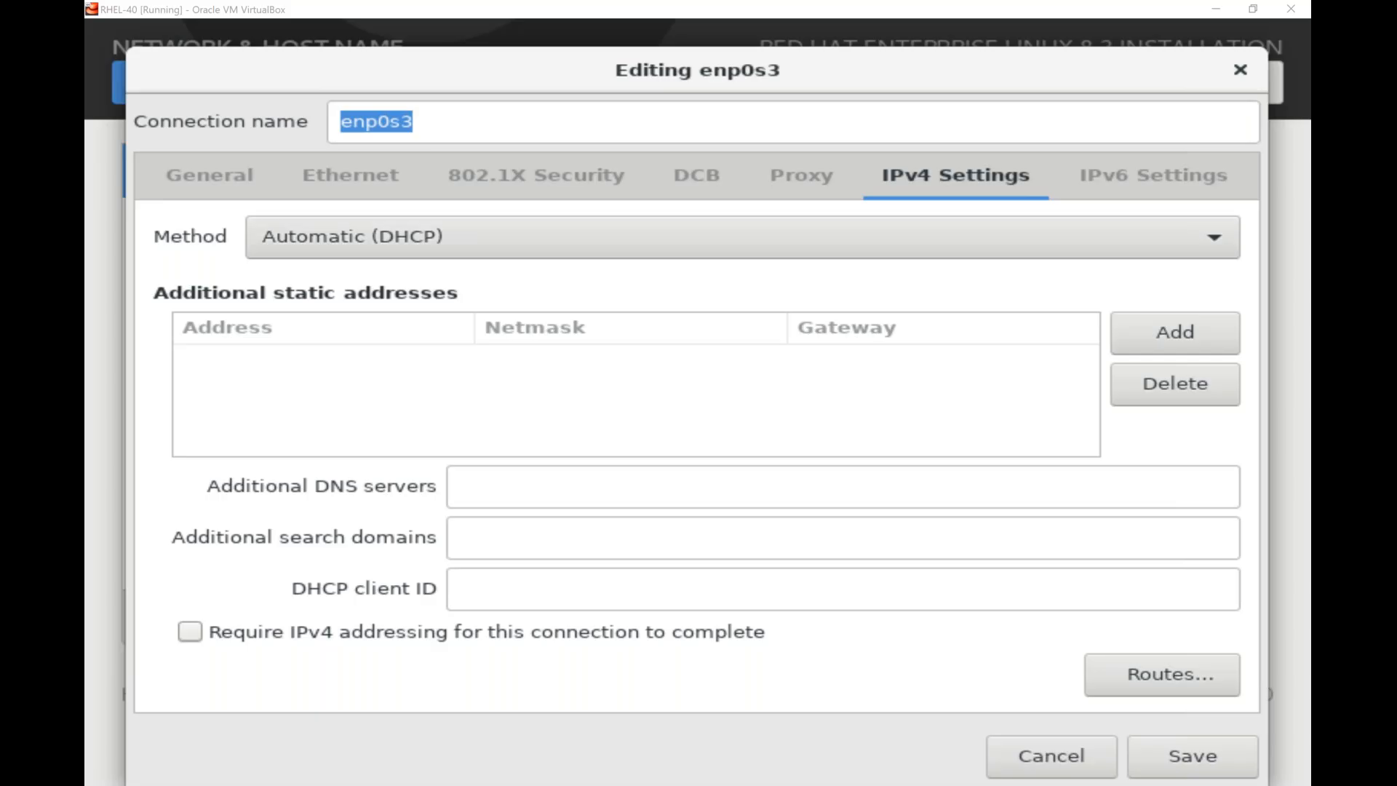
left_click(283, 249)
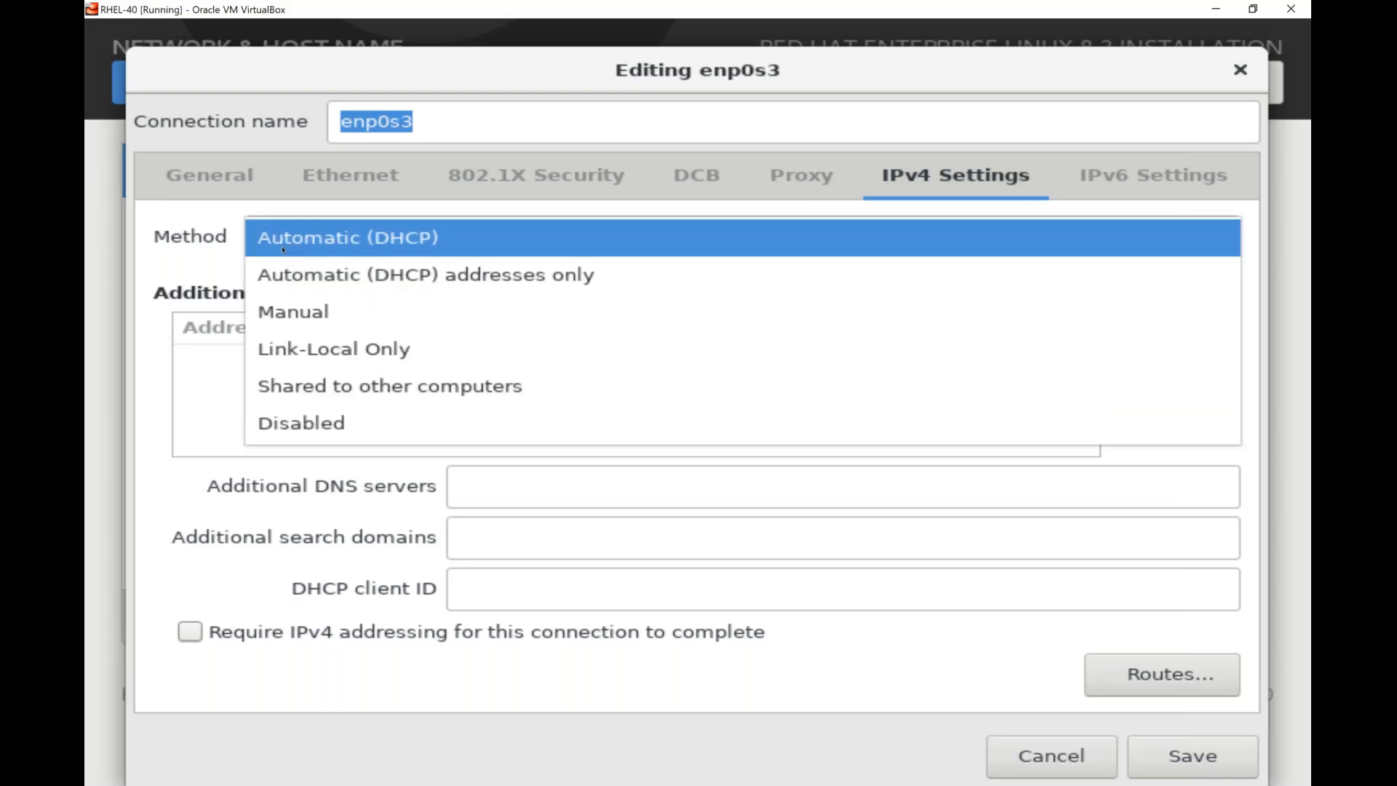
left_click(292, 322)
left_click(226, 176)
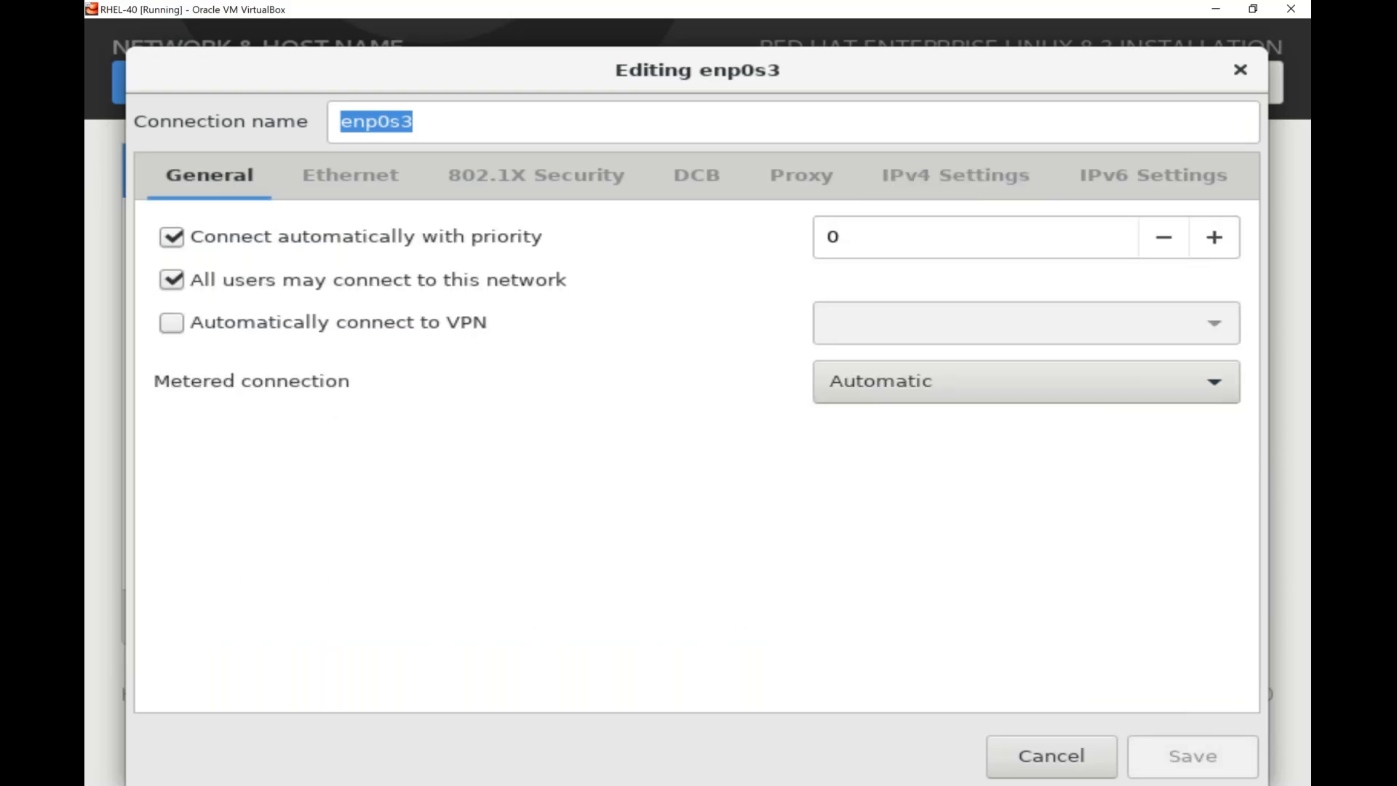
left_click(921, 186)
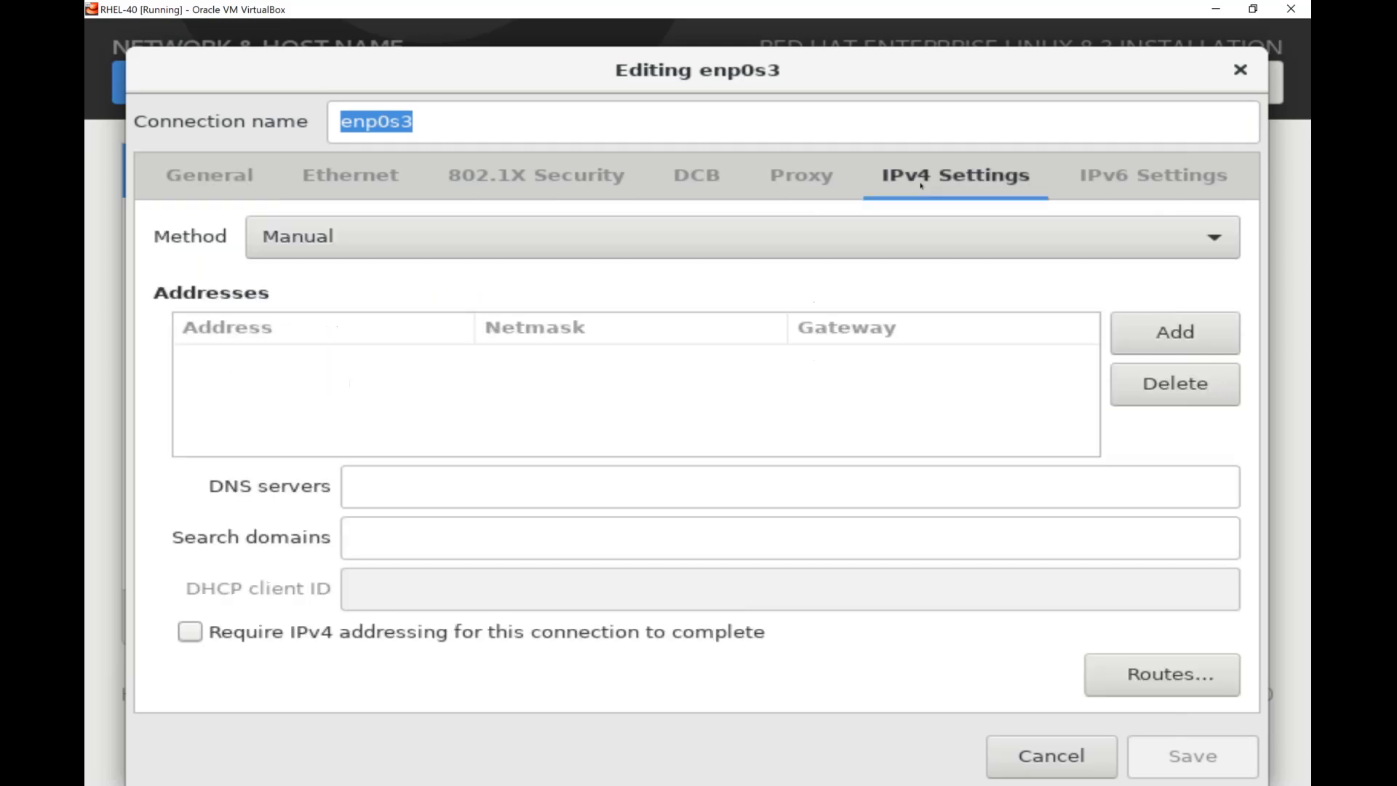
left_click(902, 237)
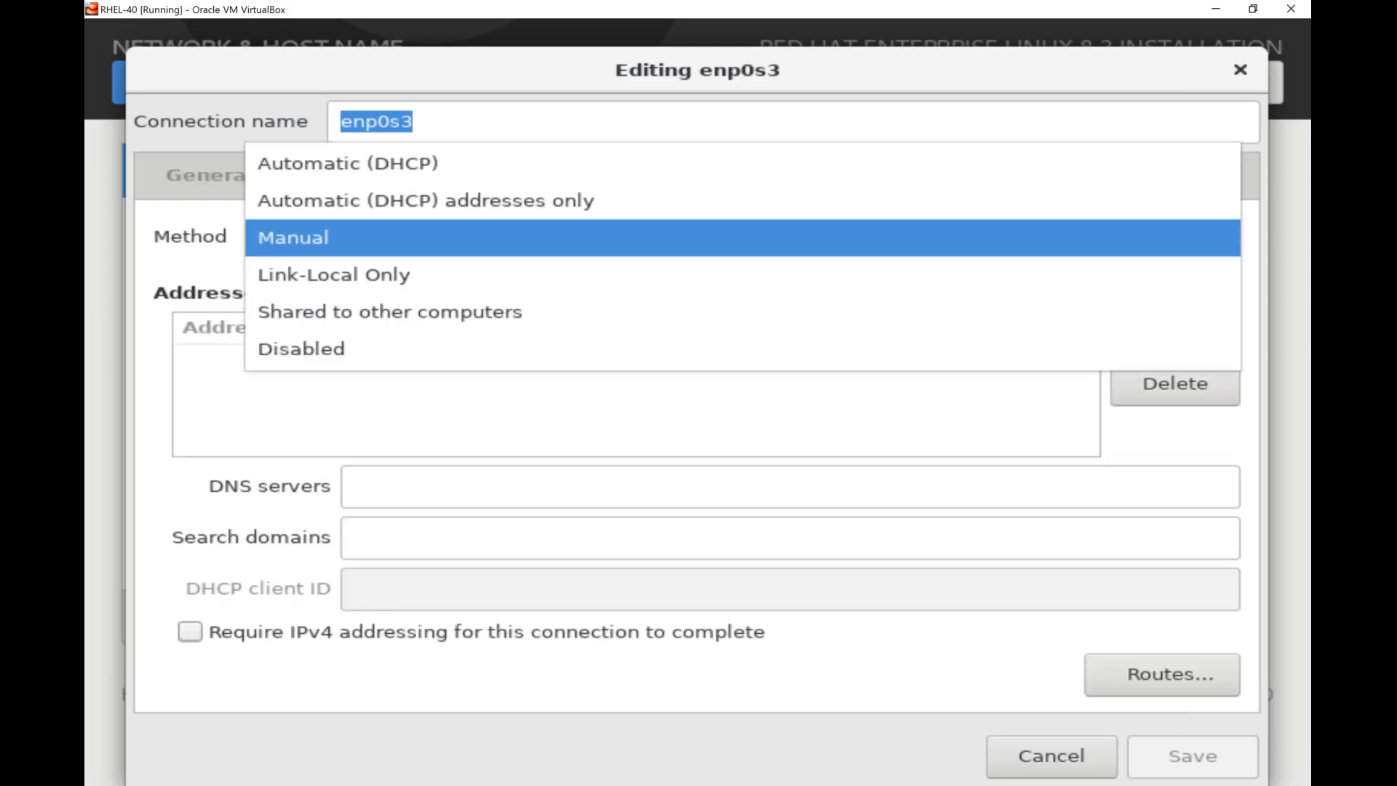
left_click(328, 240)
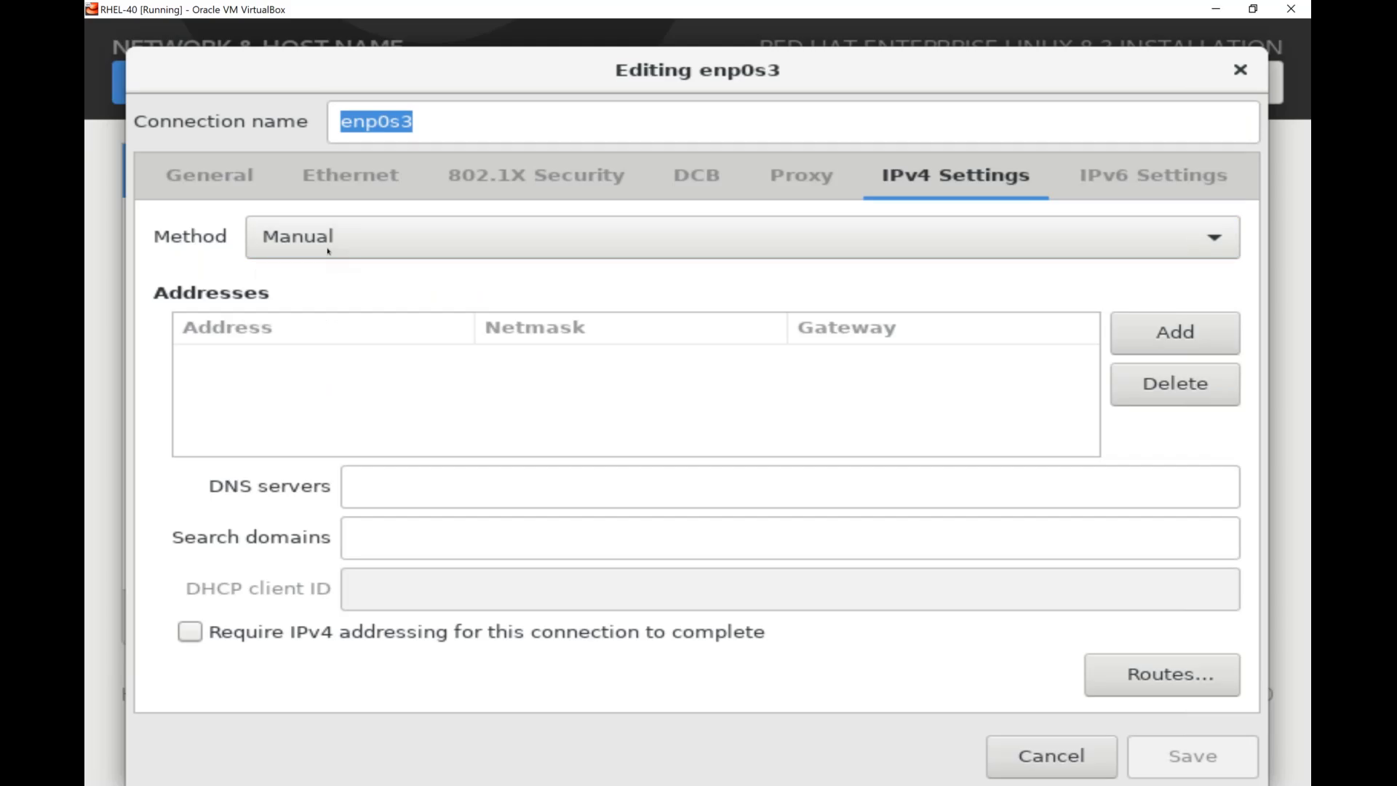
Add the static IPv4 address 192.168.10.40 with netmask 24 and save the enp0s3 connection.
left_click(1192, 343)
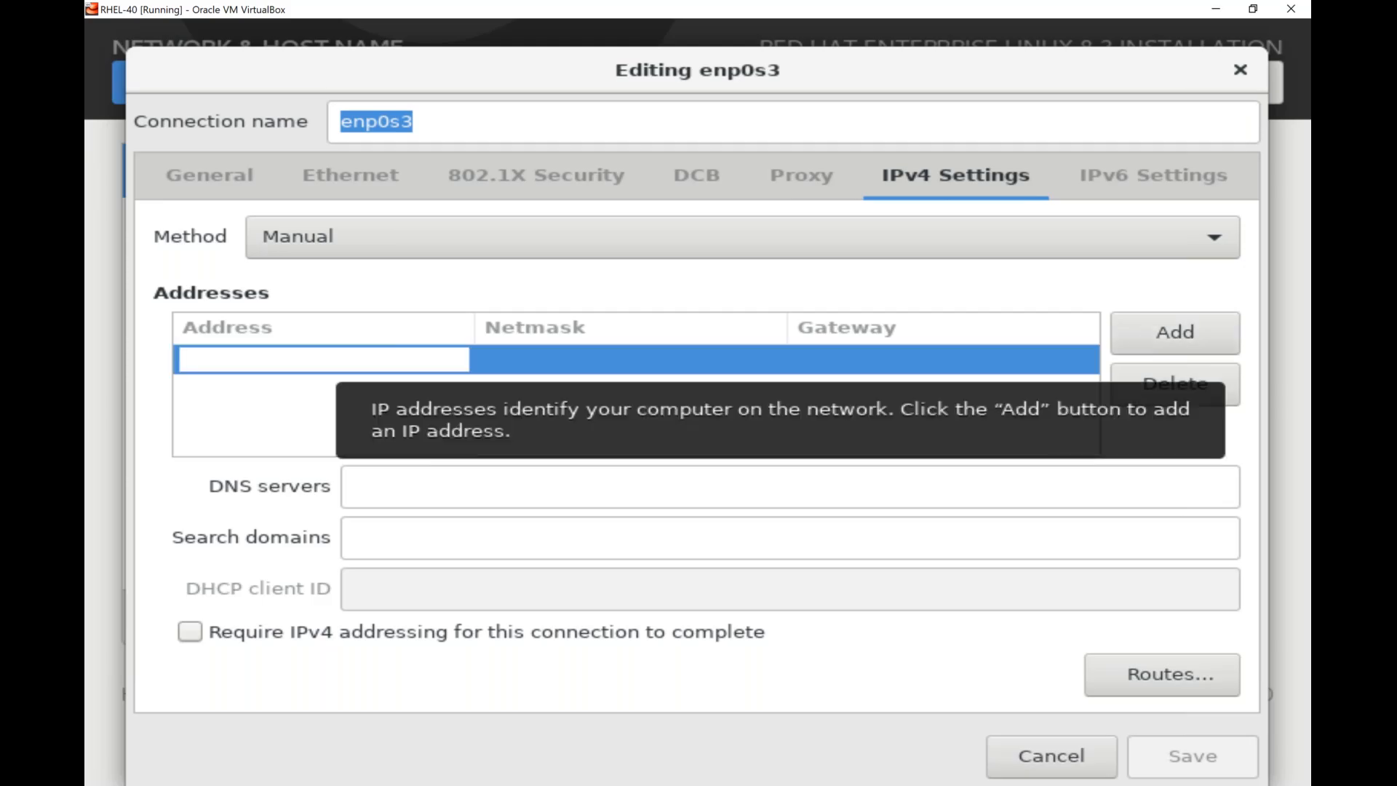
type("192.168")
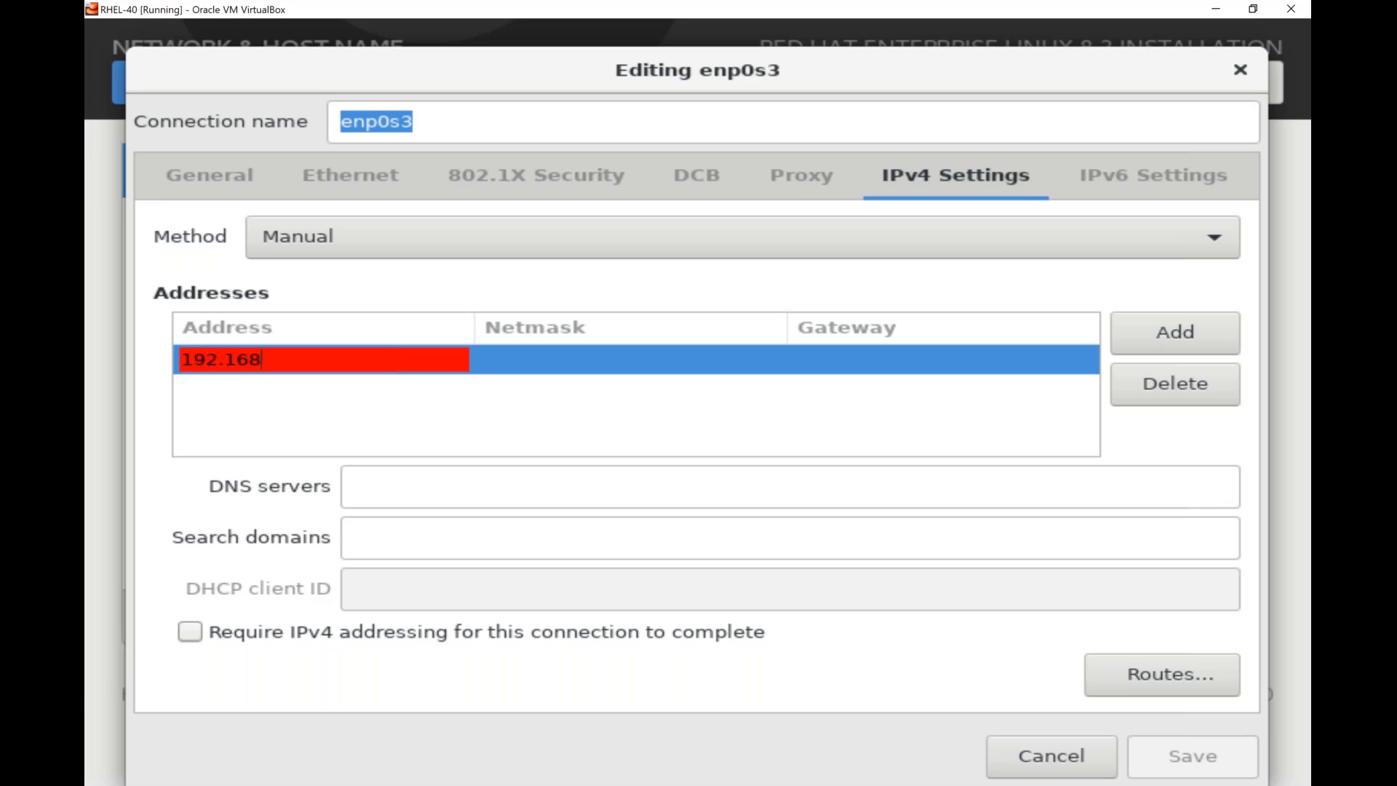
type(".10.40")
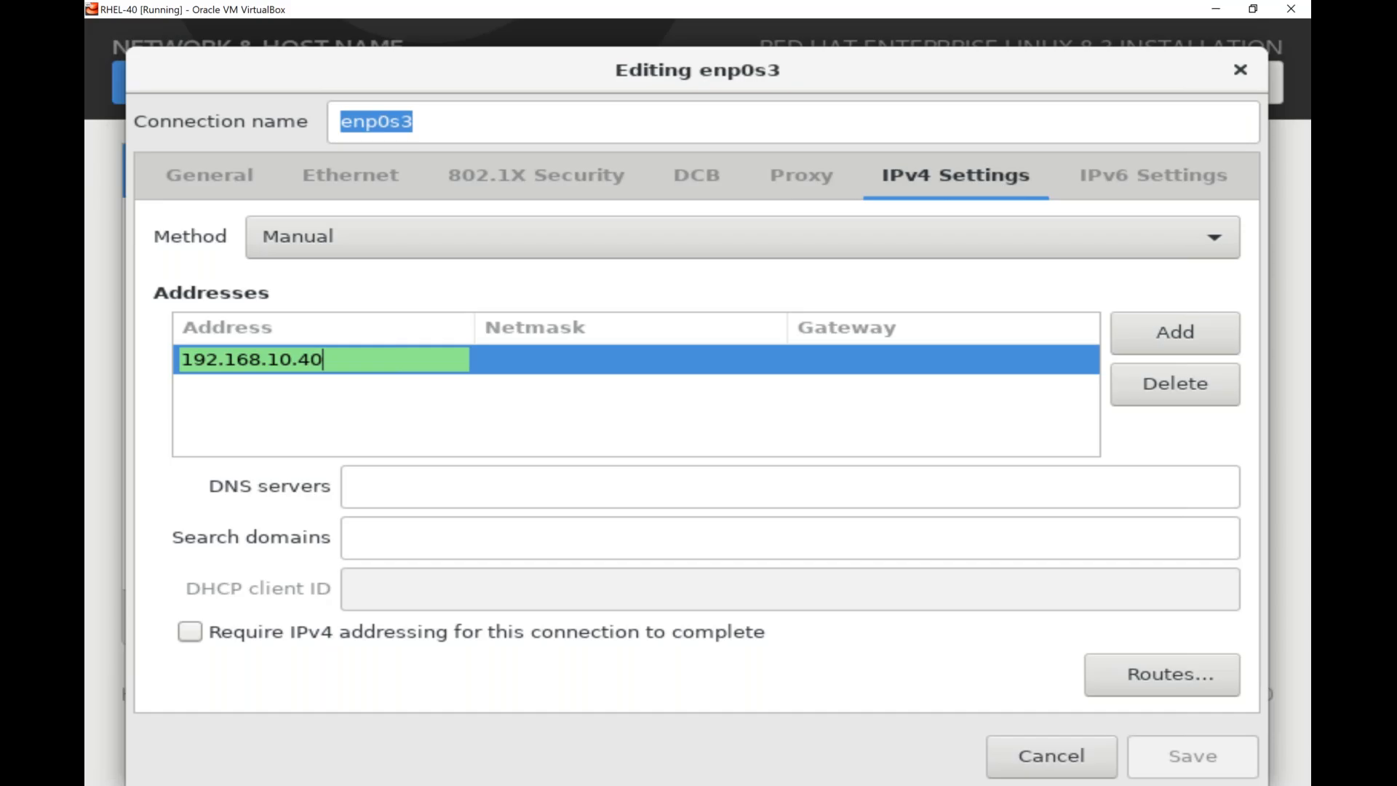
key("Tab")
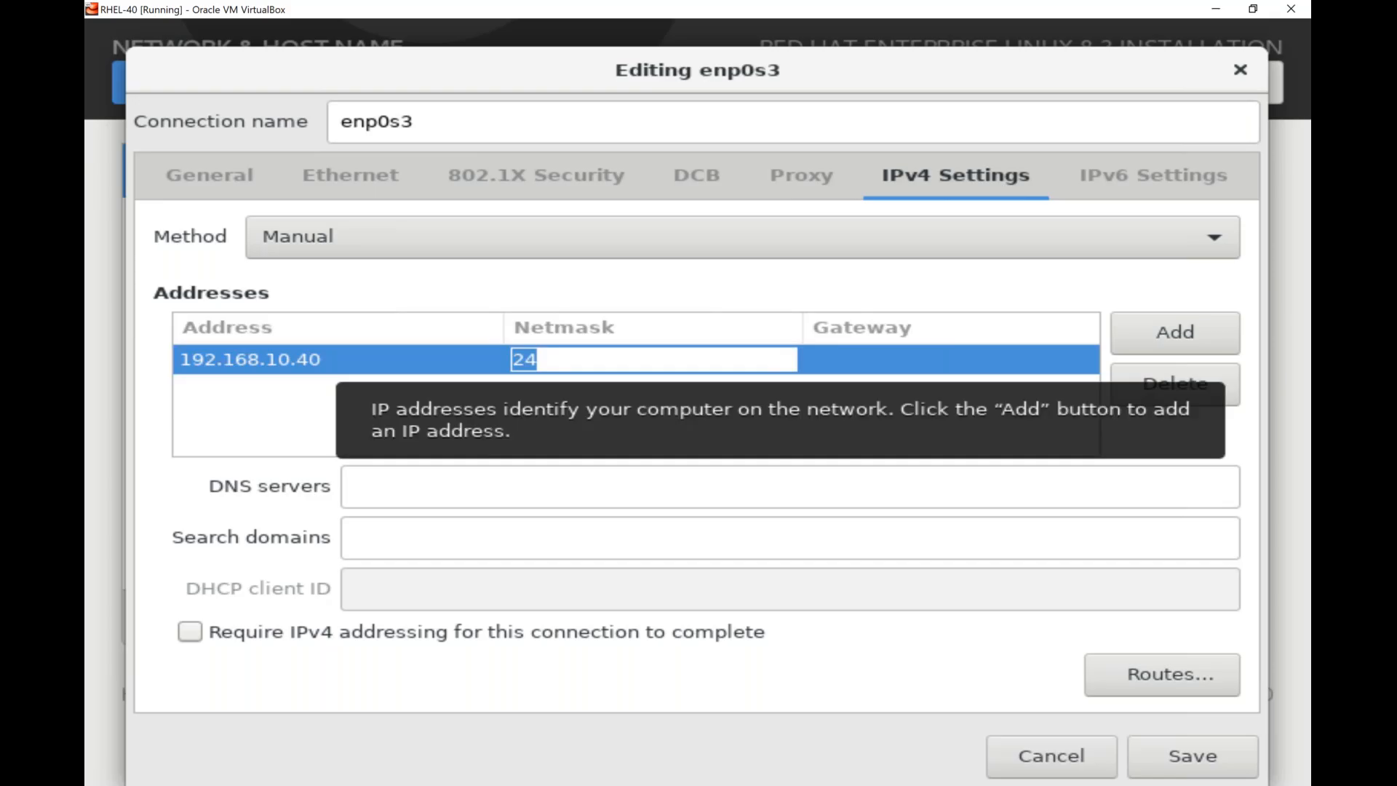
key("Return")
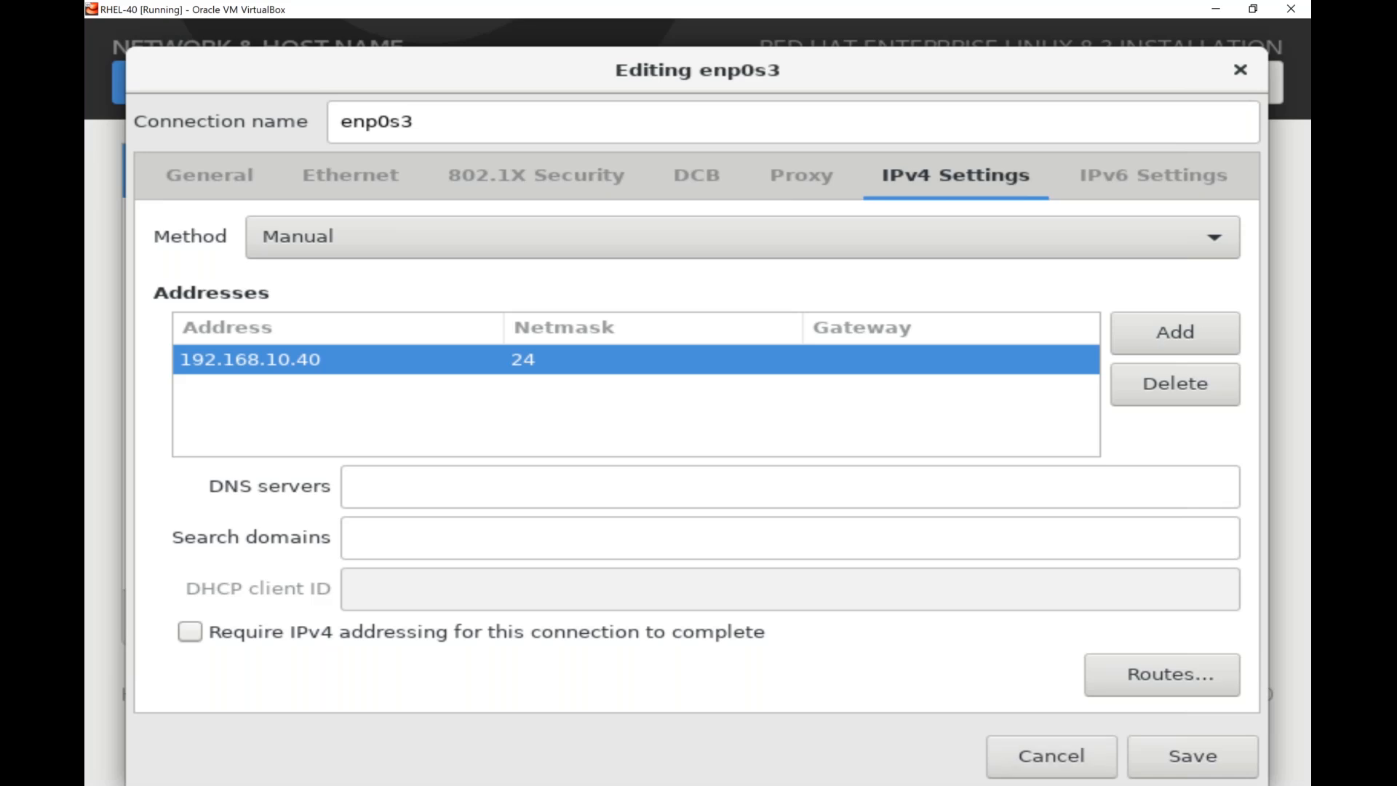
left_click(1193, 755)
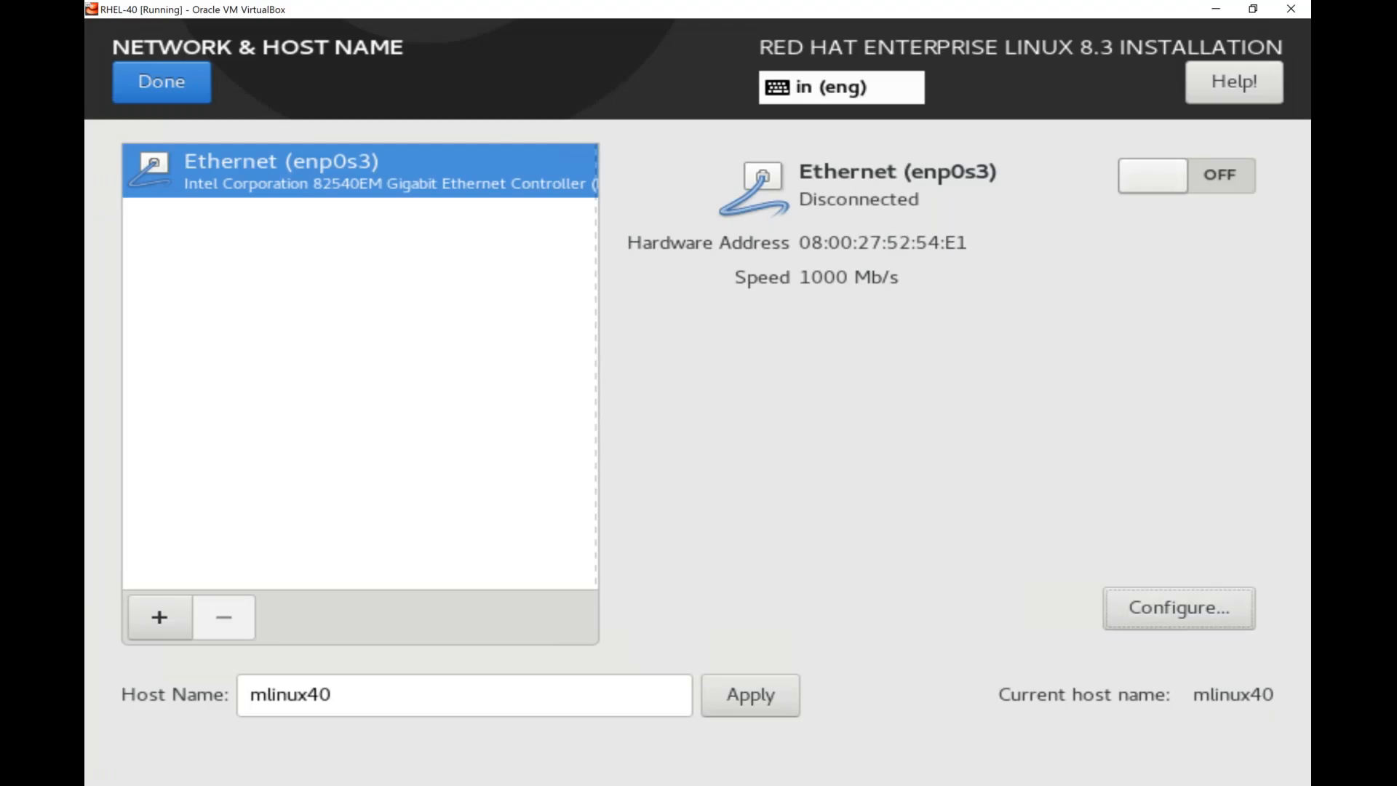
Check the saved IPv4 settings of enp0s3 and switch the Ethernet connection on.
left_click(1178, 608)
left_click(955, 175)
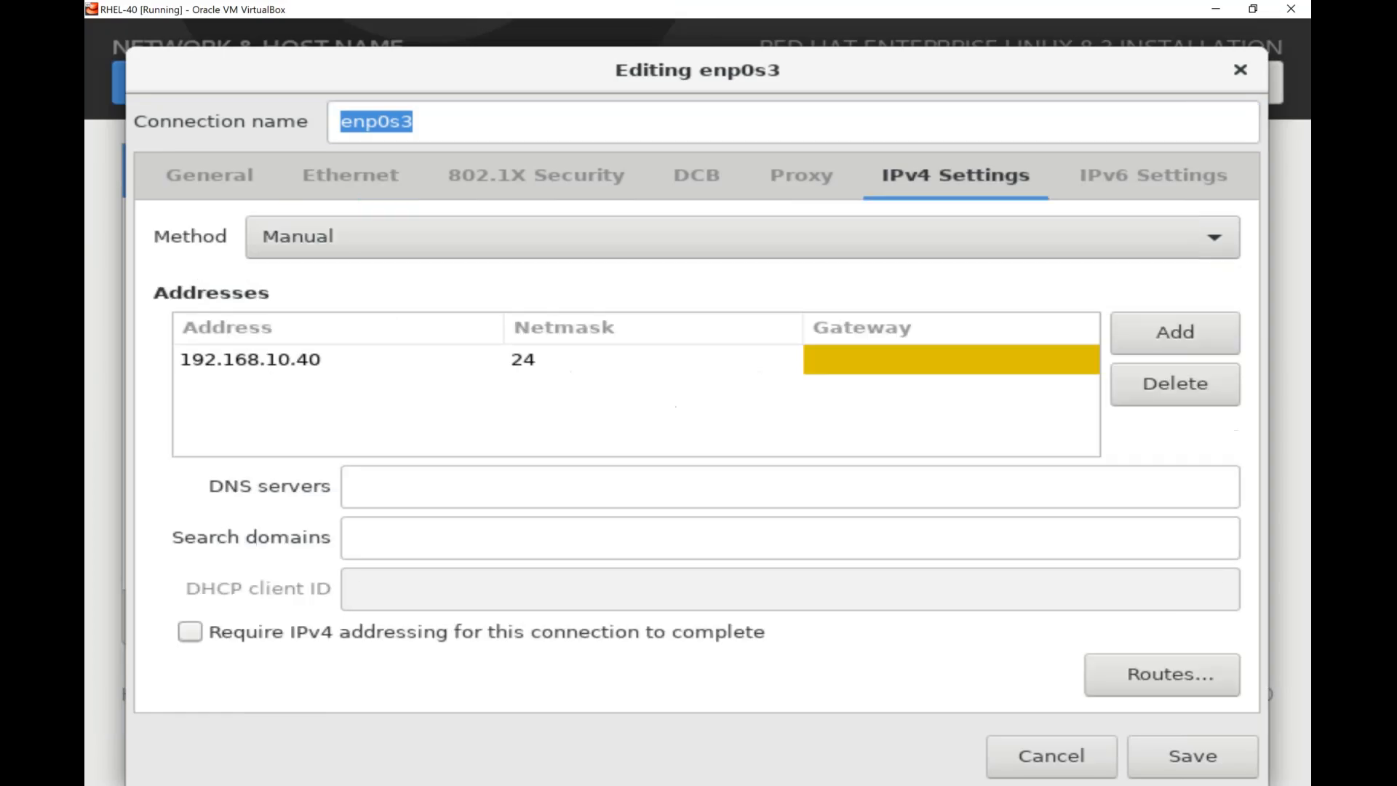
left_click(1193, 755)
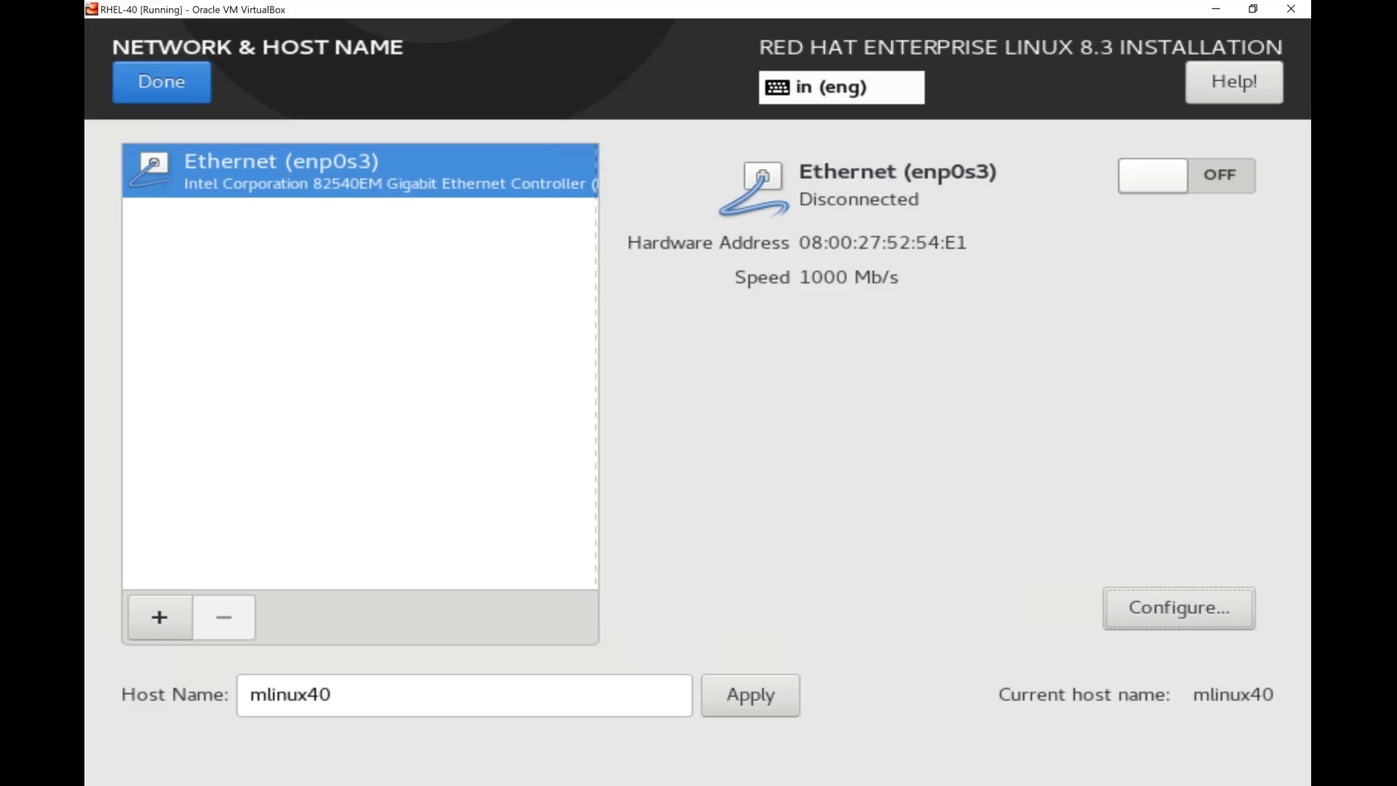
left_click(1186, 176)
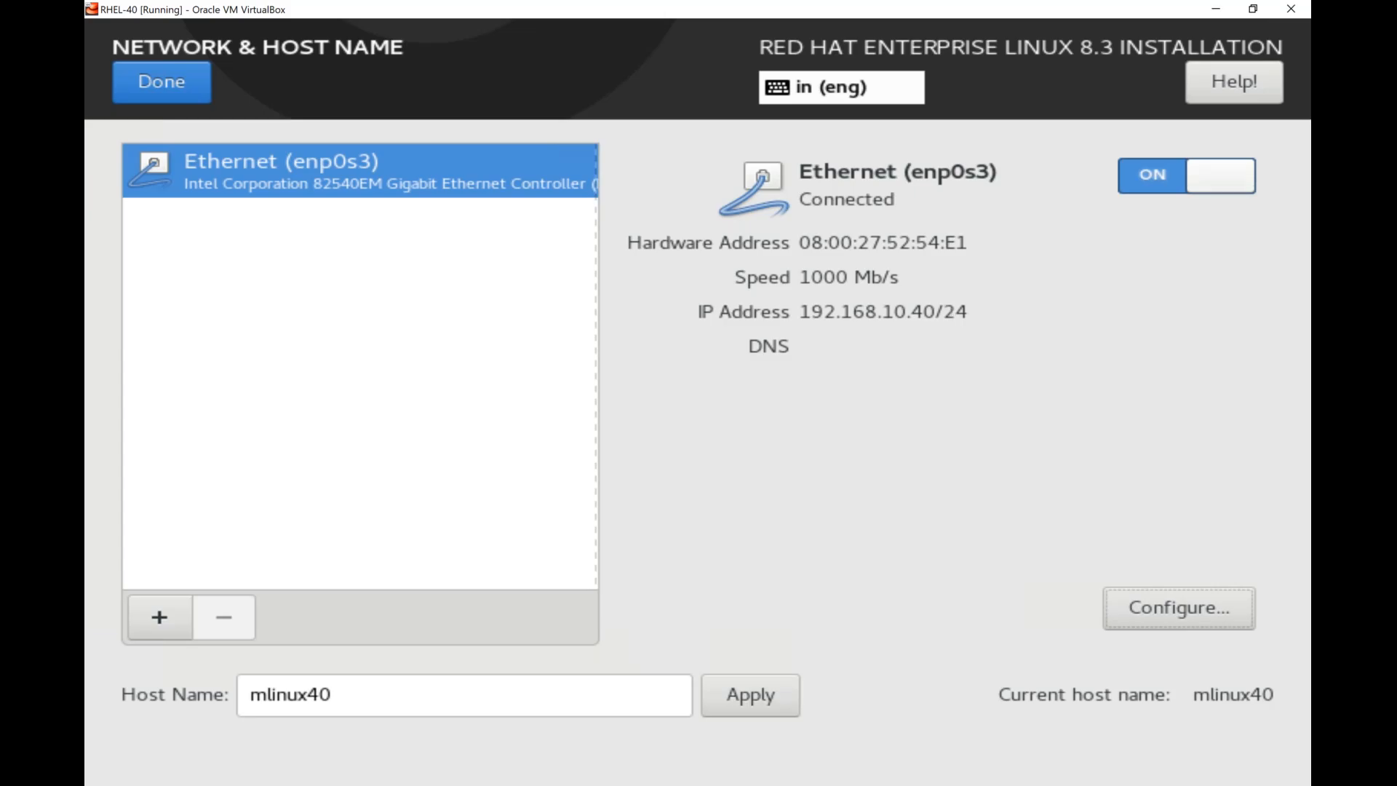
left_click(891, 3)
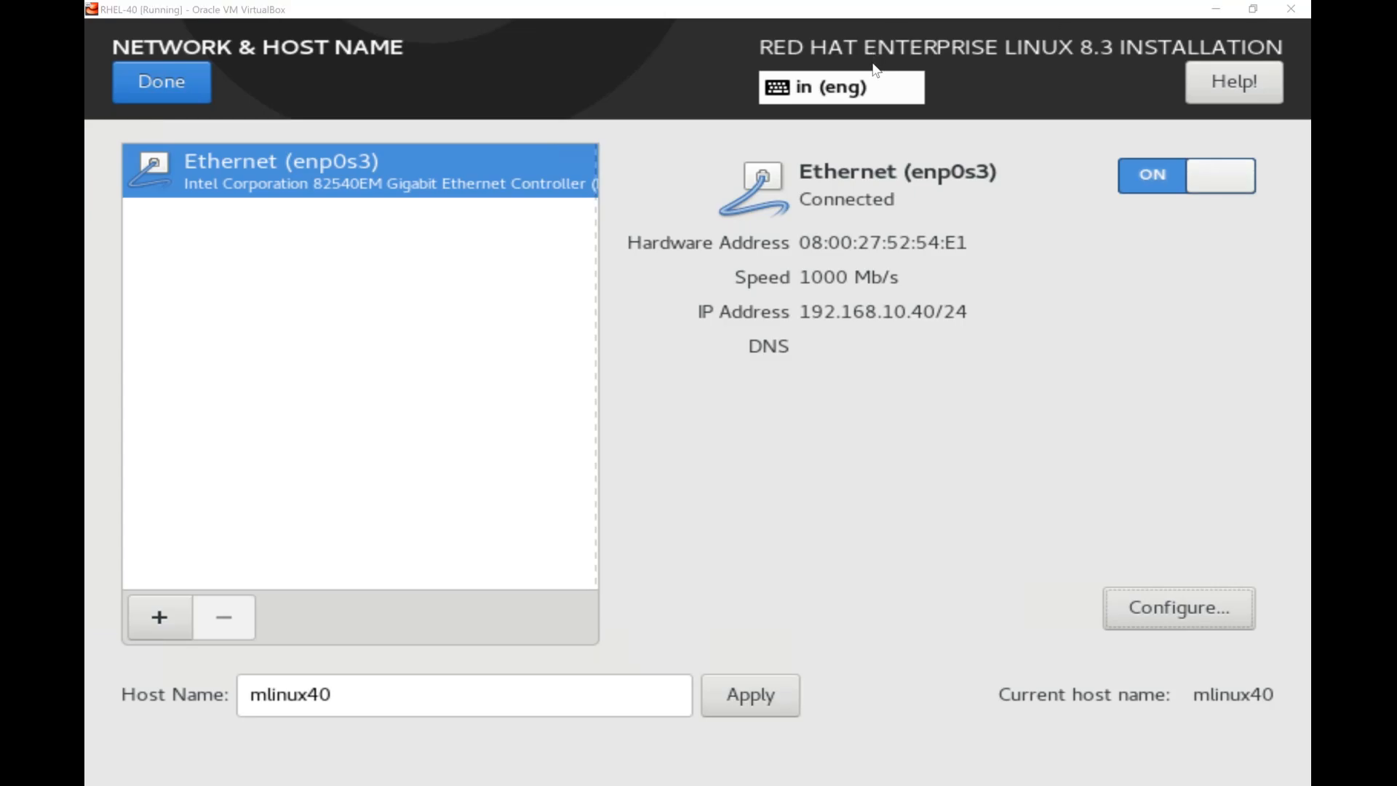
left_click_drag(971, 337, 1004, 290)
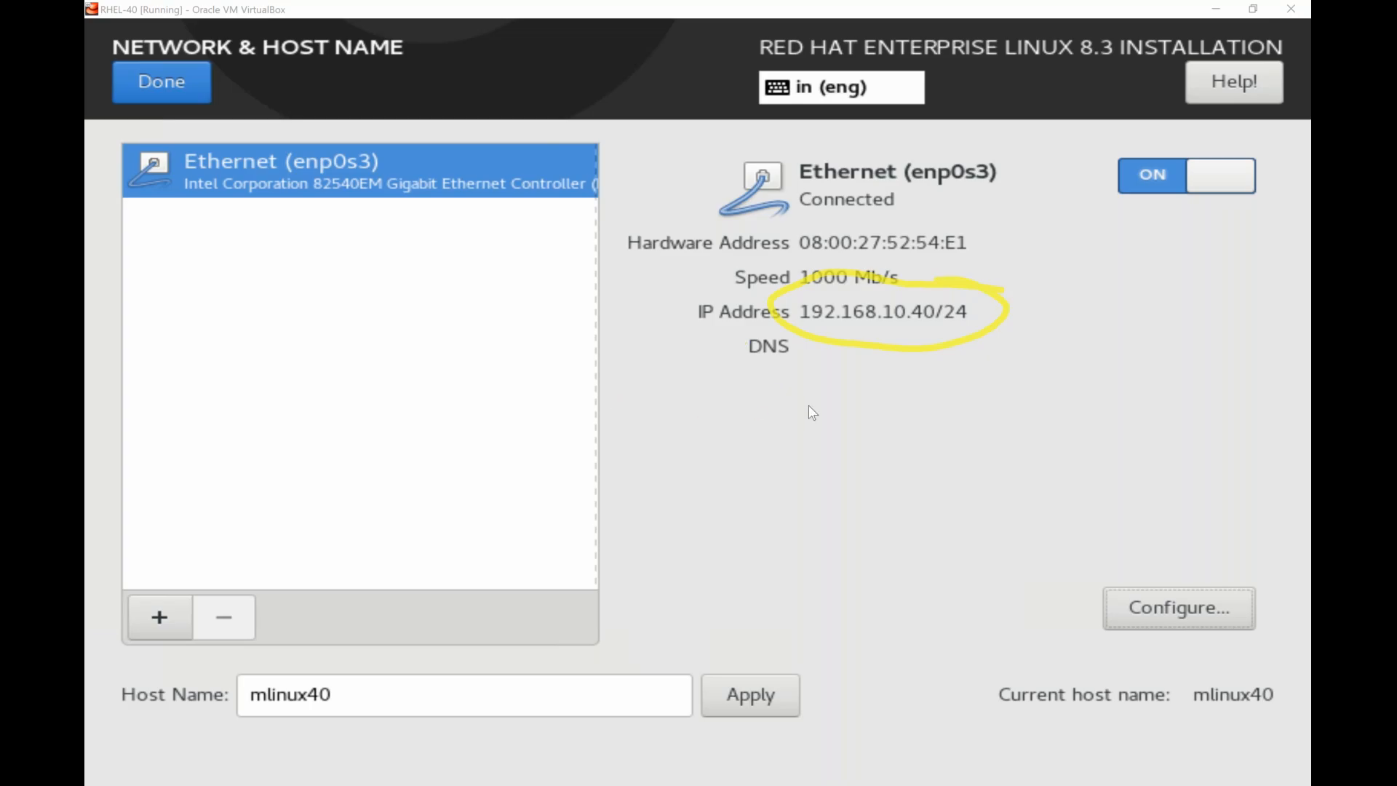
left_click(837, 492)
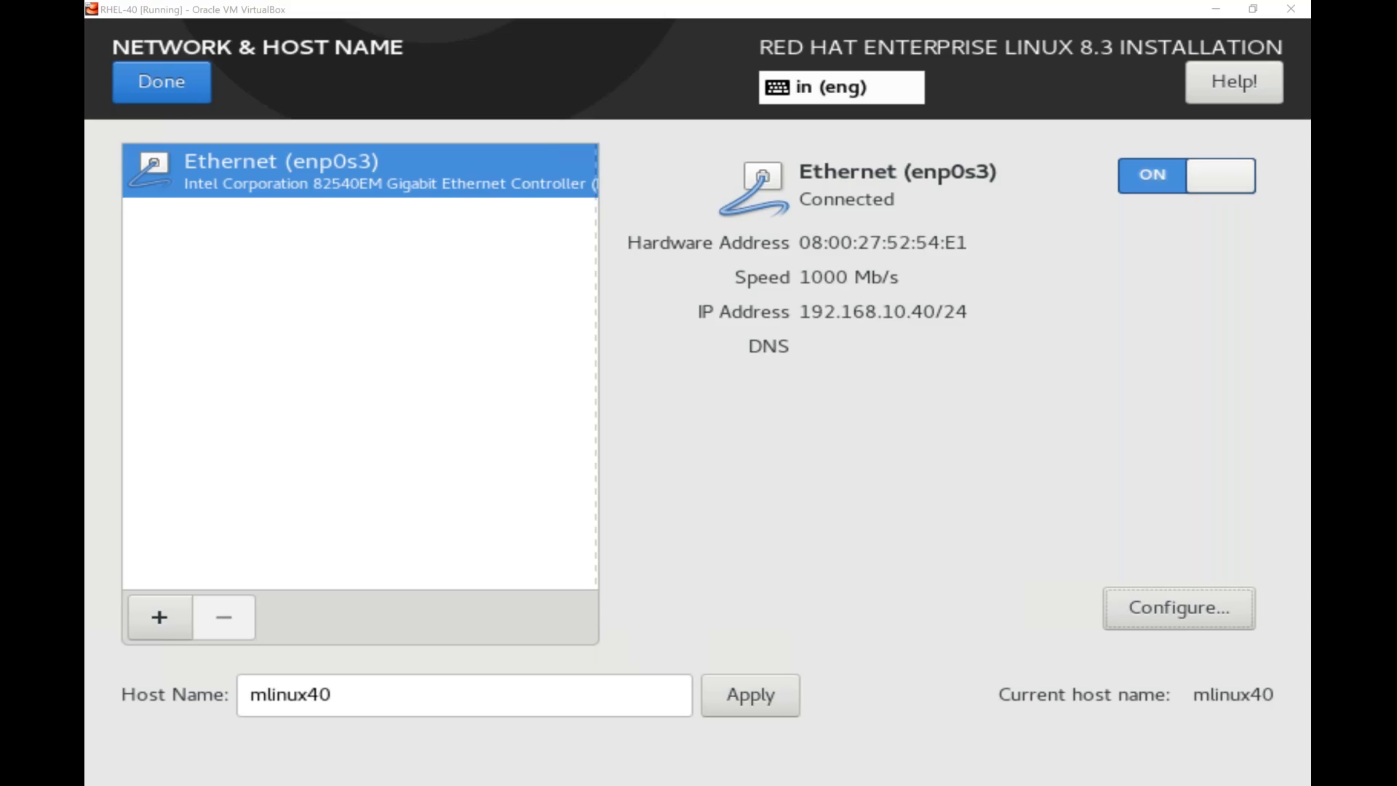
Run a continuous ping from the Windows host to 192.168.10.40.
key("super+r")
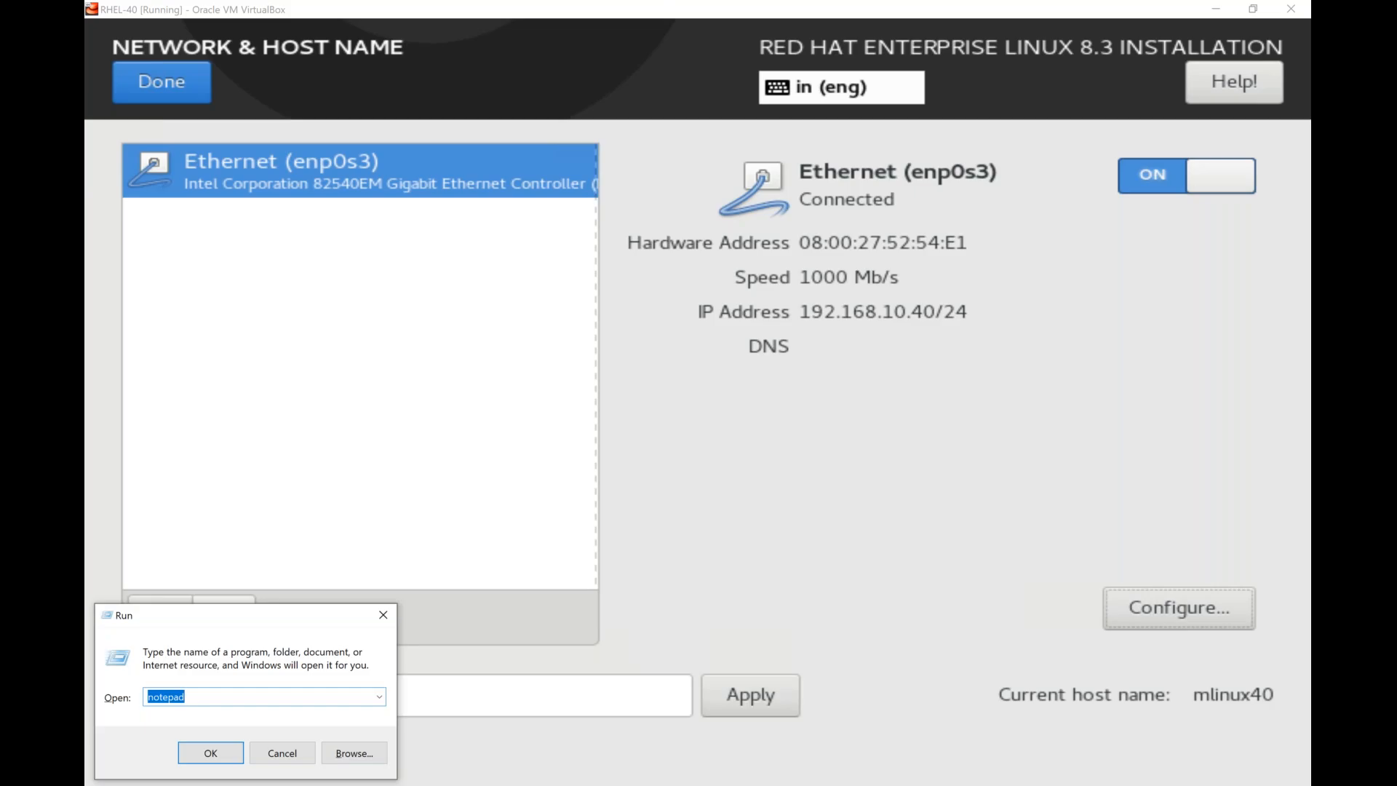
type("ping")
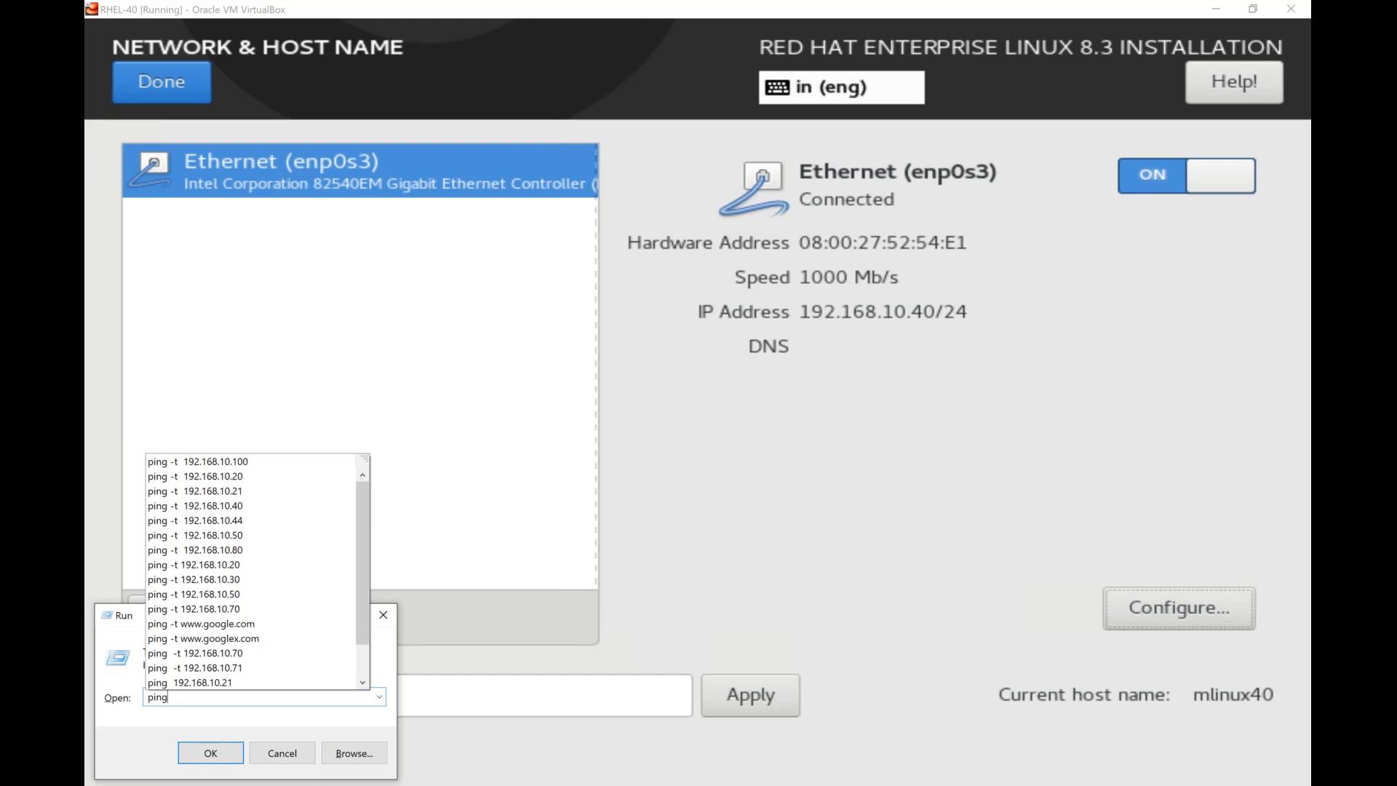
type(" -t")
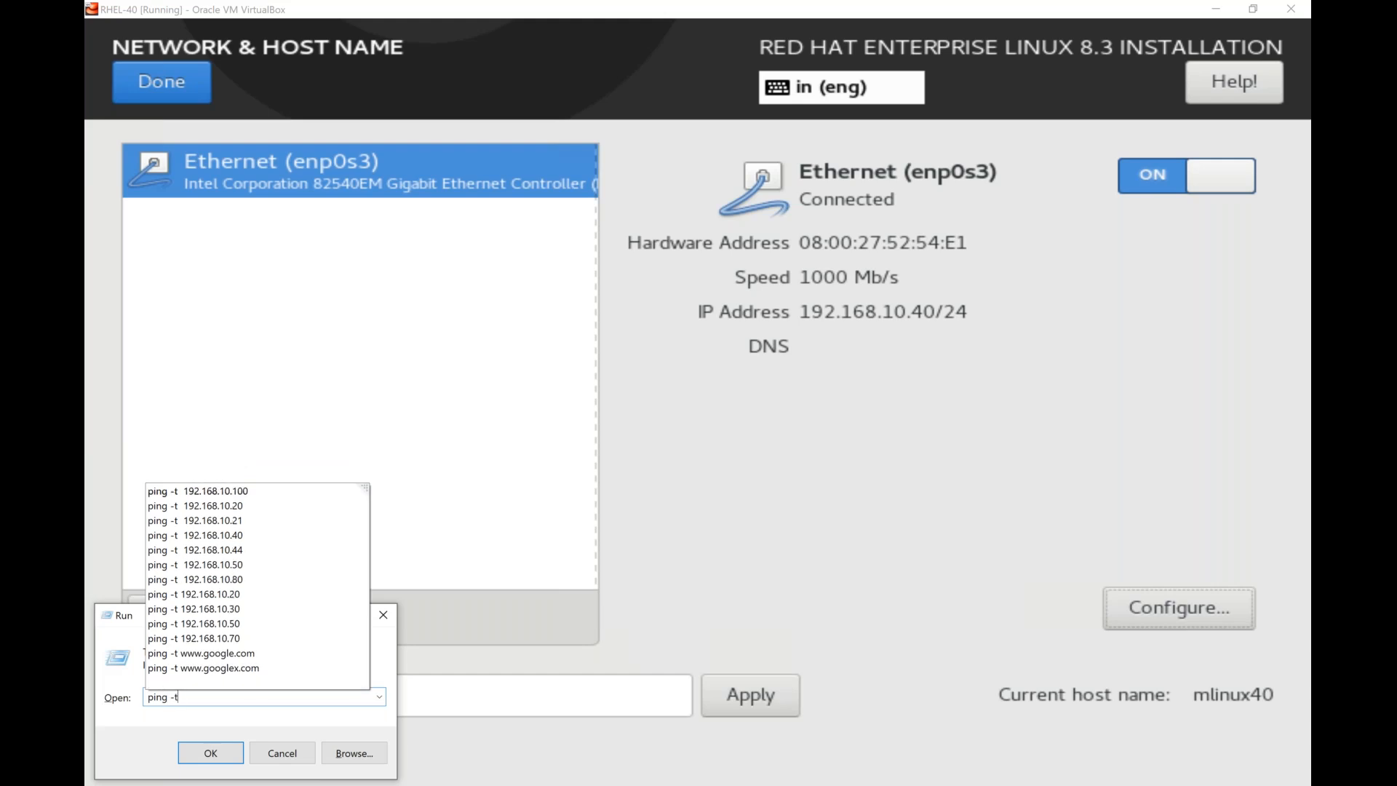
type(" 192.1")
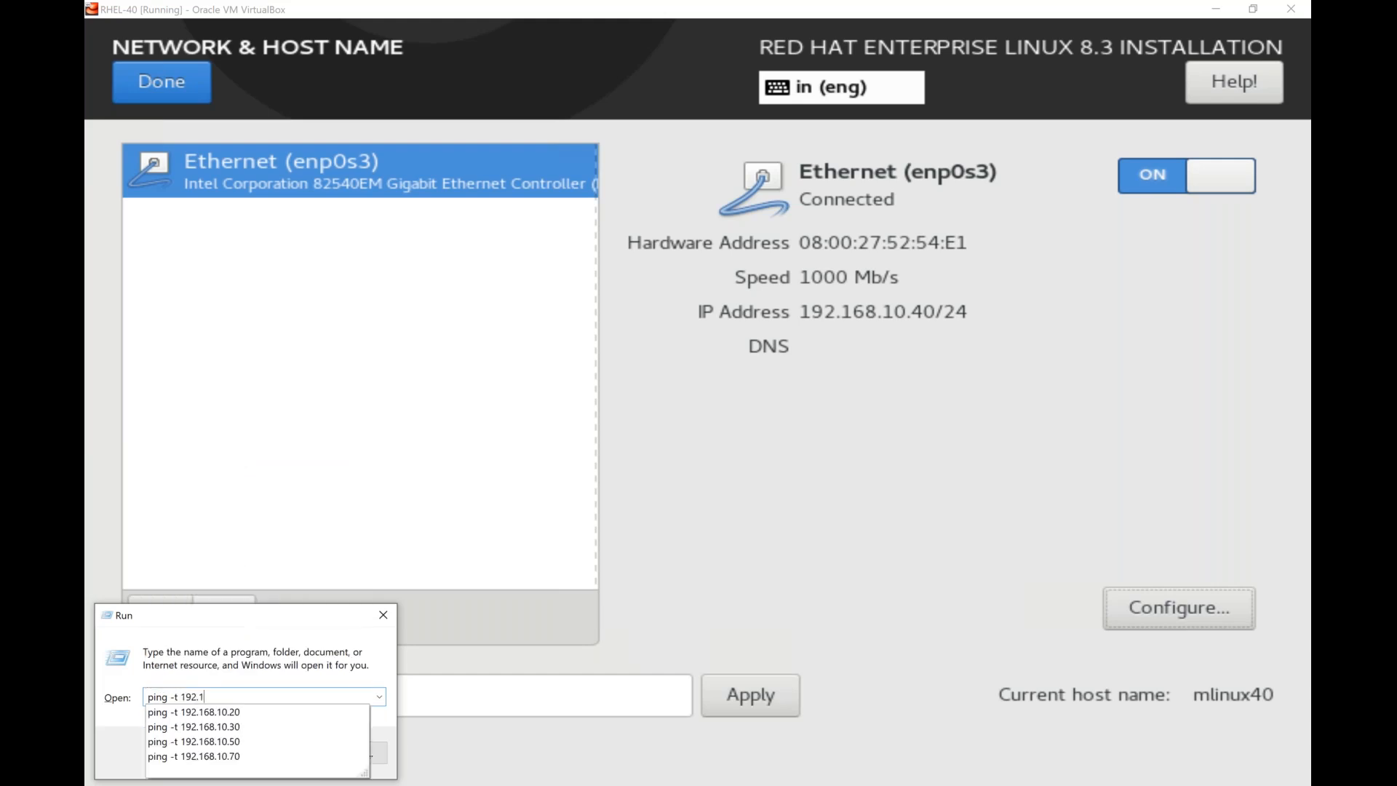
type("68.10.40")
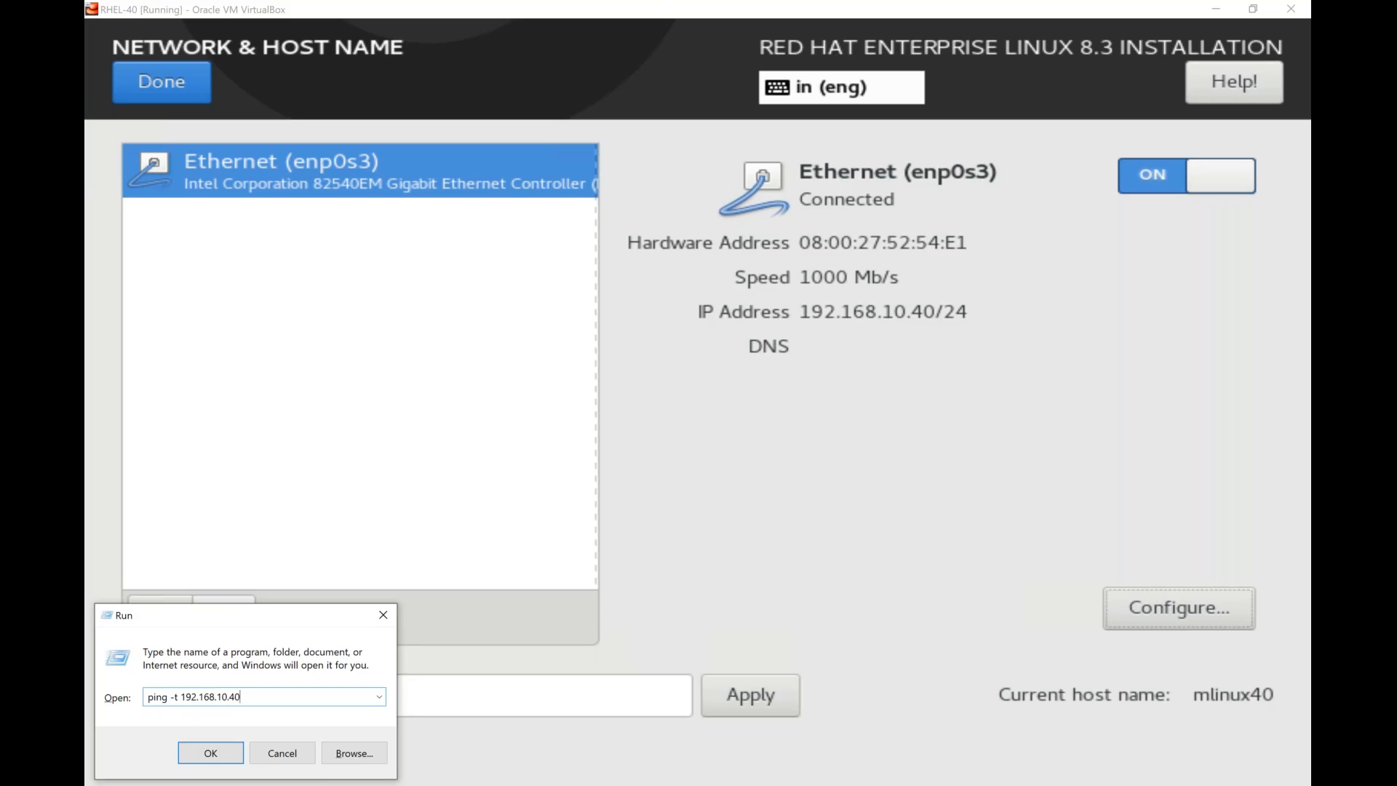
key("Return")
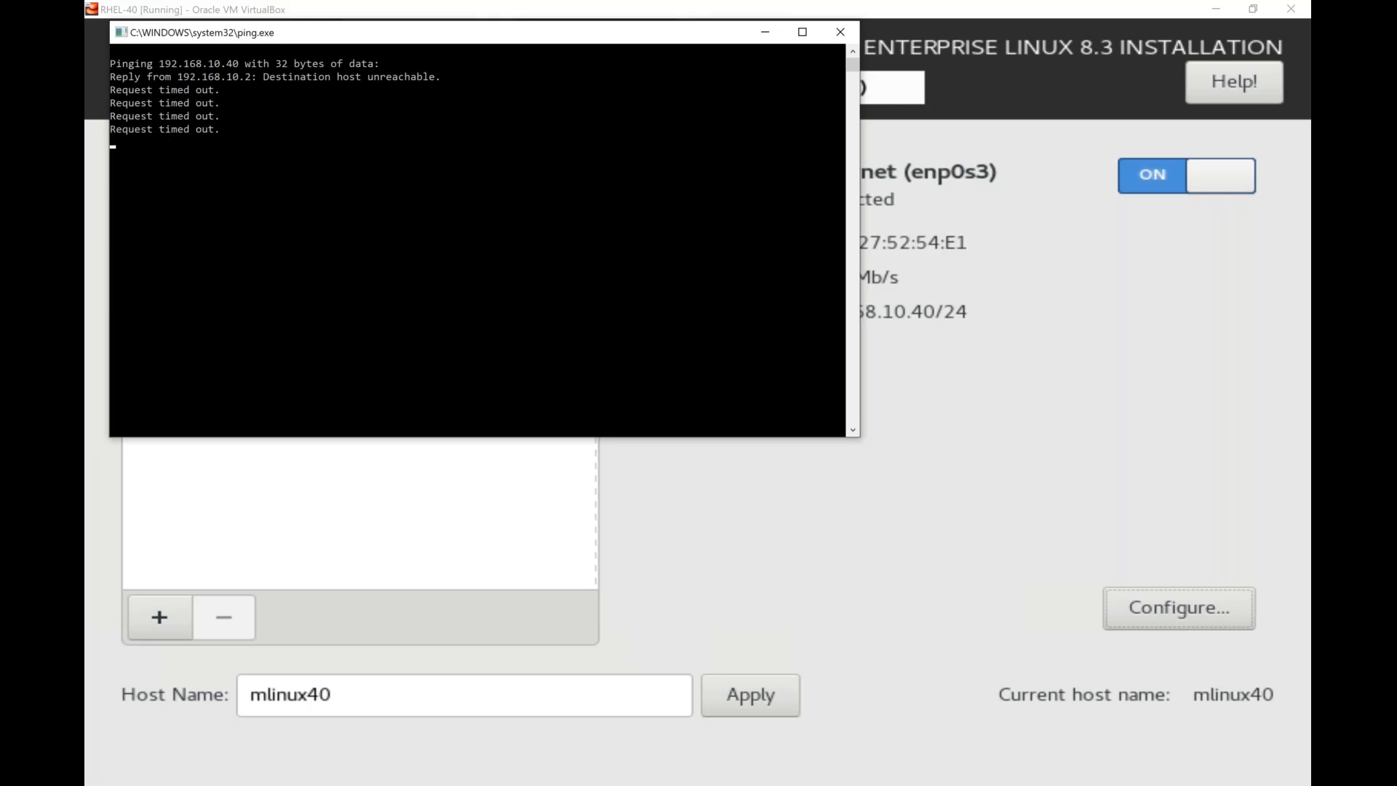
Switch to VirtualBox Manager, open the Host Network Manager and choose manual configuration for VirtualBox Host-Only Ethernet Adapter #2.
mouse_move(702, 782)
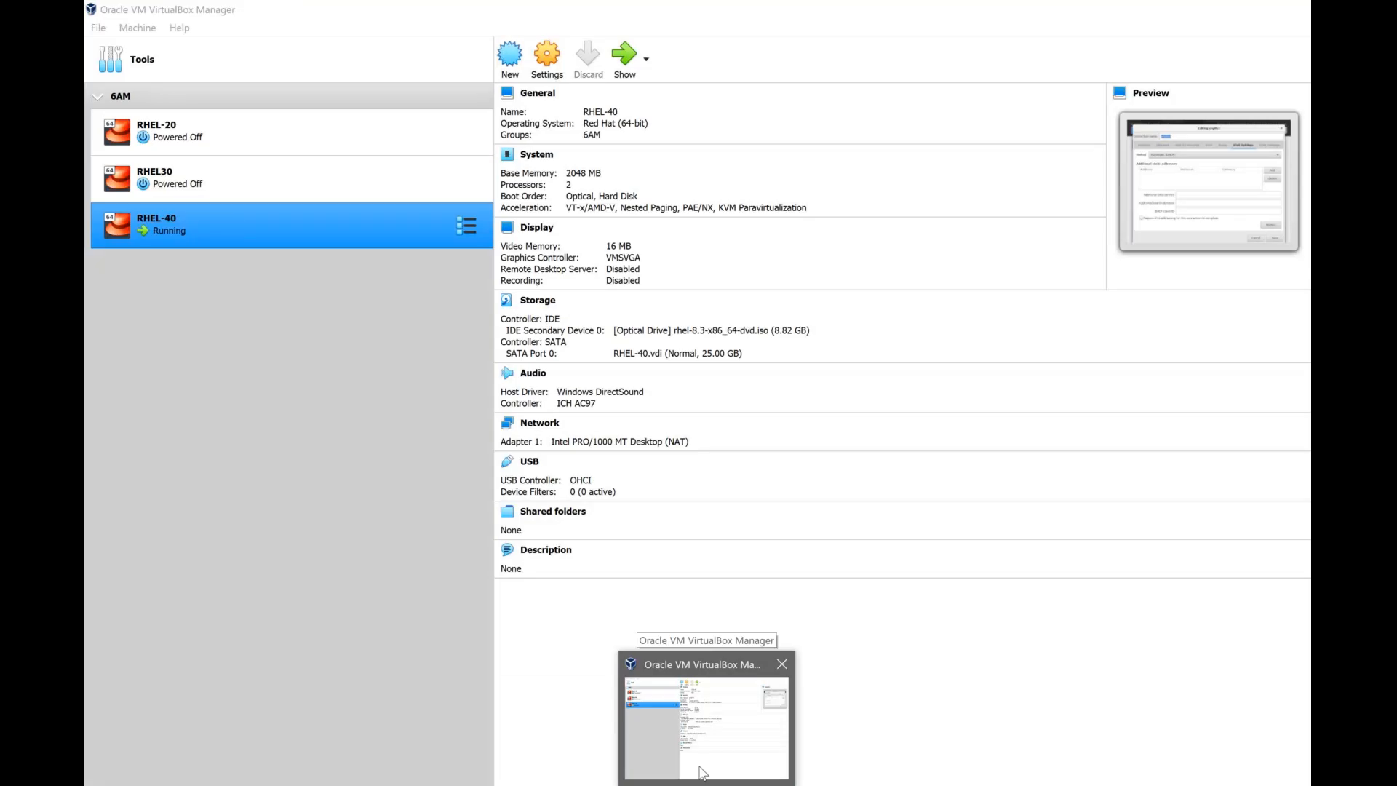
left_click(702, 775)
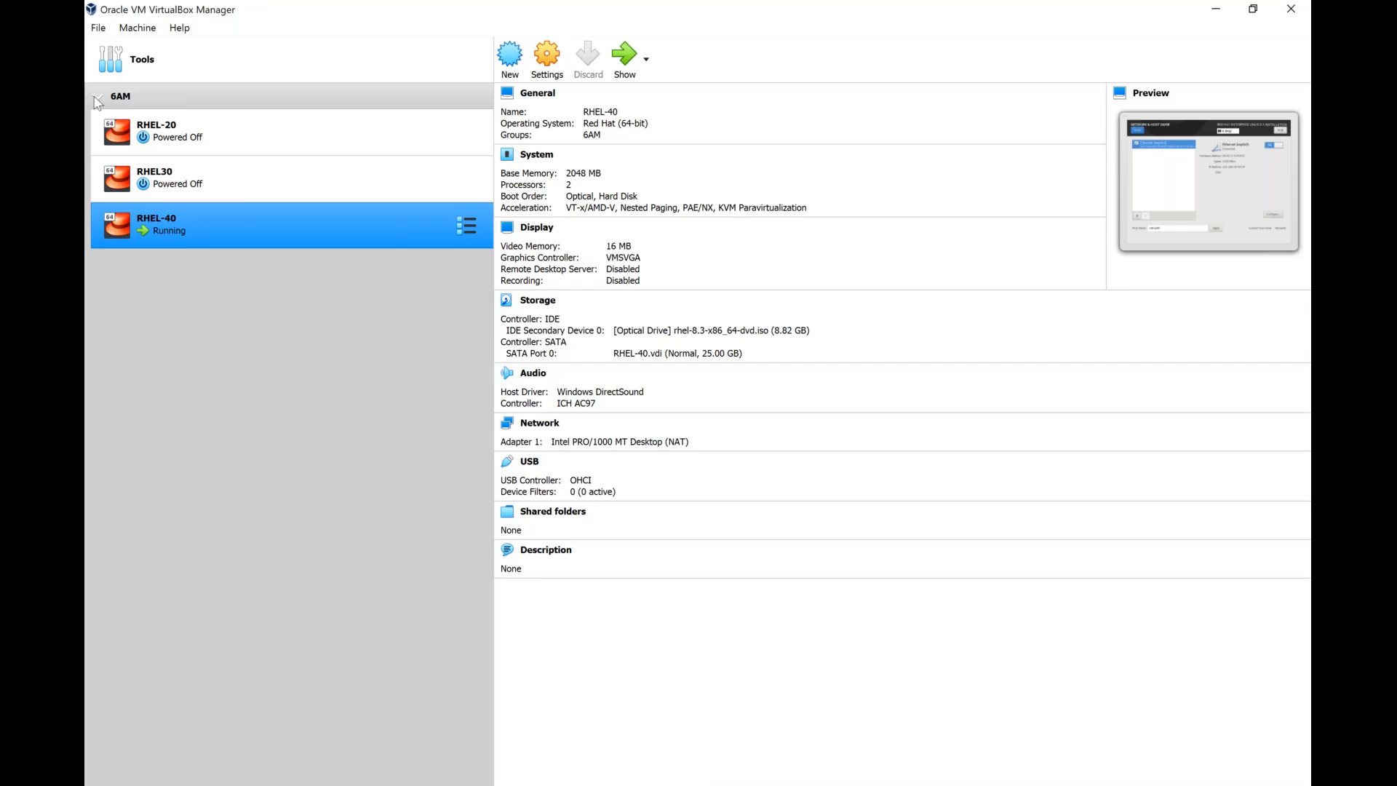
left_click(99, 33)
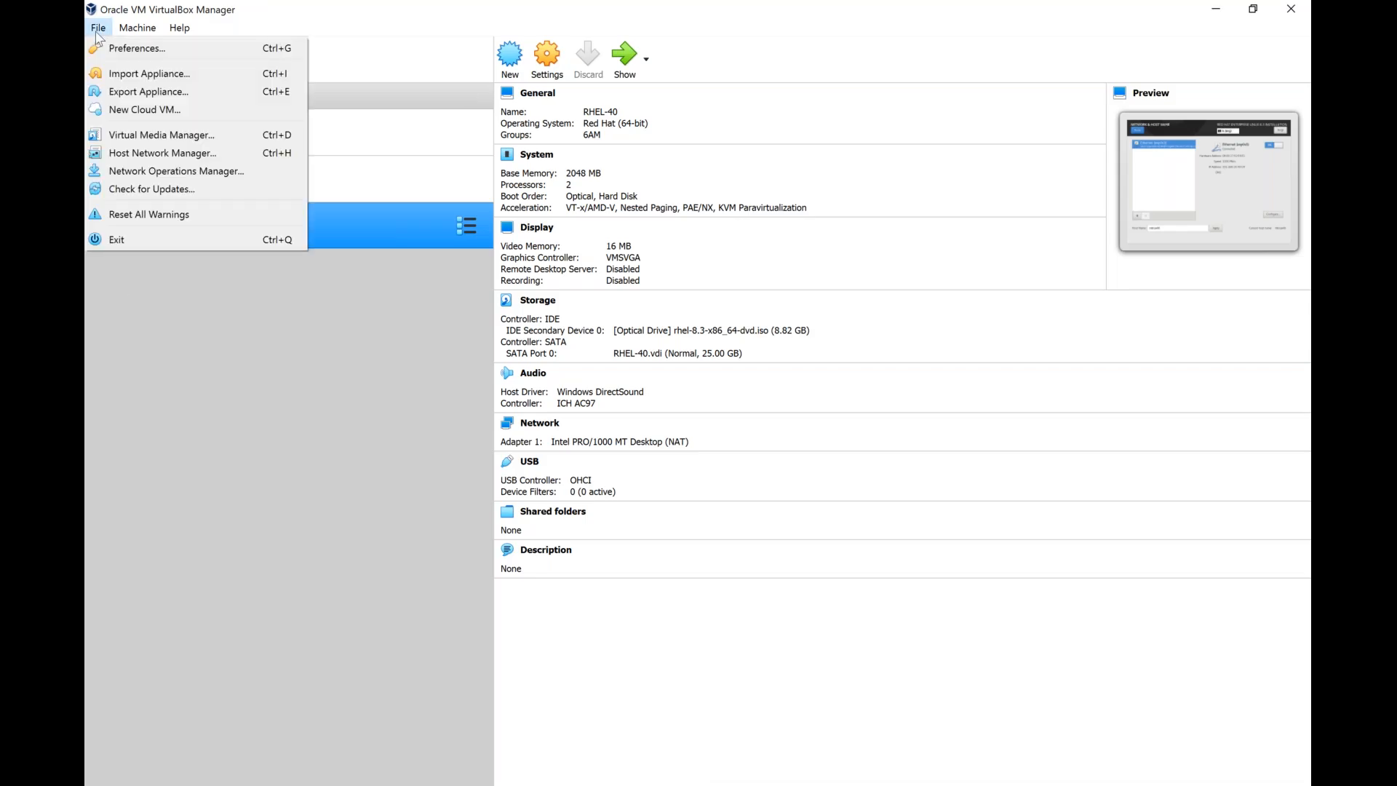
left_click(152, 153)
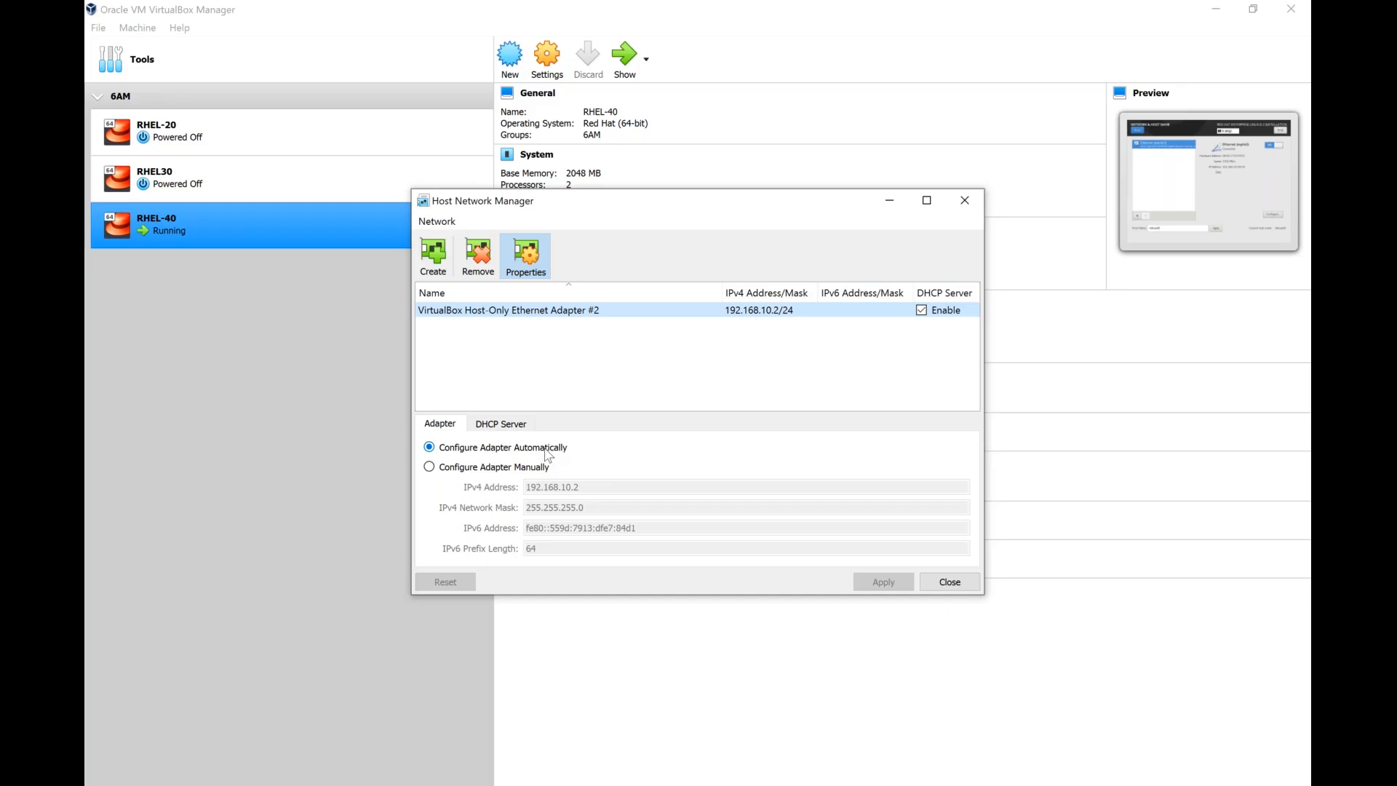
left_click(483, 469)
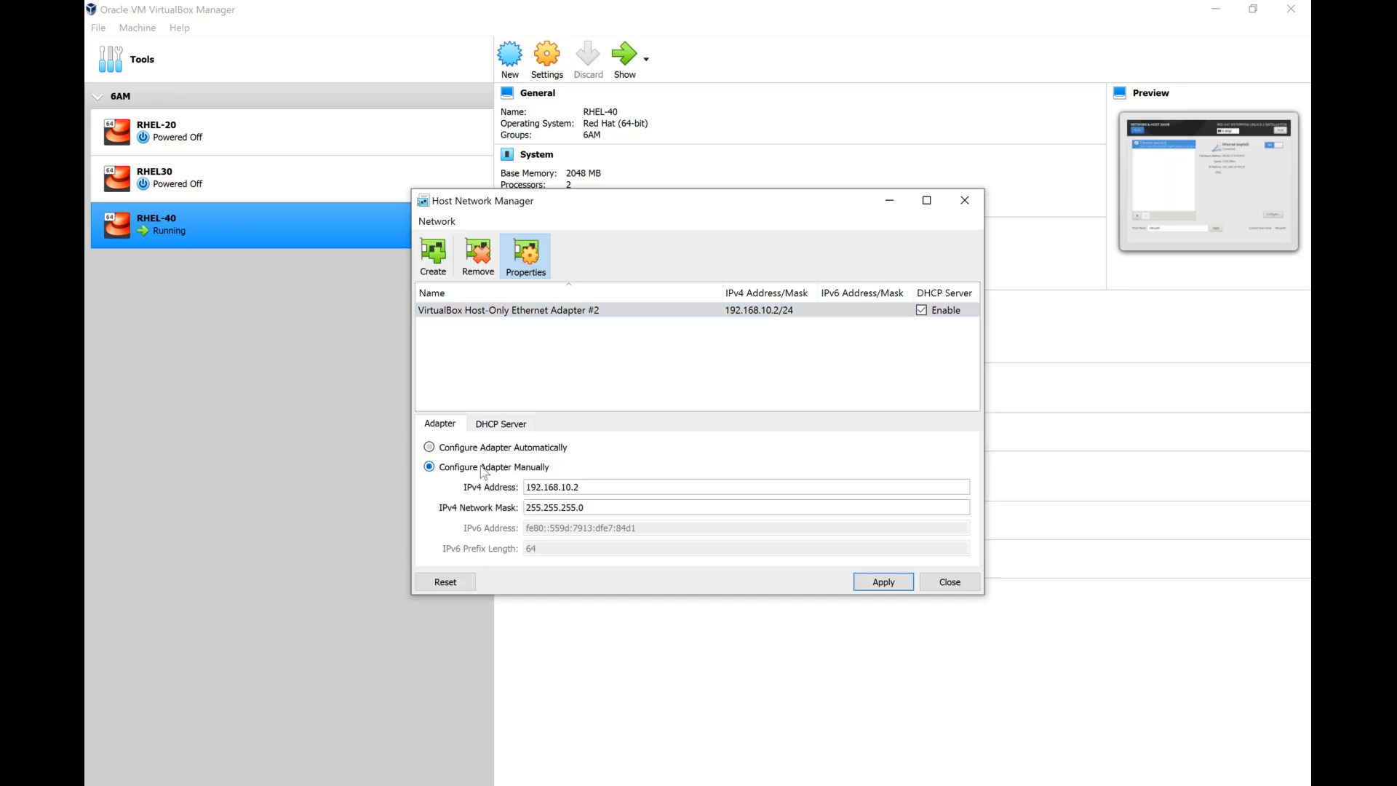
Re-enter 192.168.10.2 as the IPv4 address of VirtualBox Host-Only Ethernet Adapter #2.
left_click(599, 489)
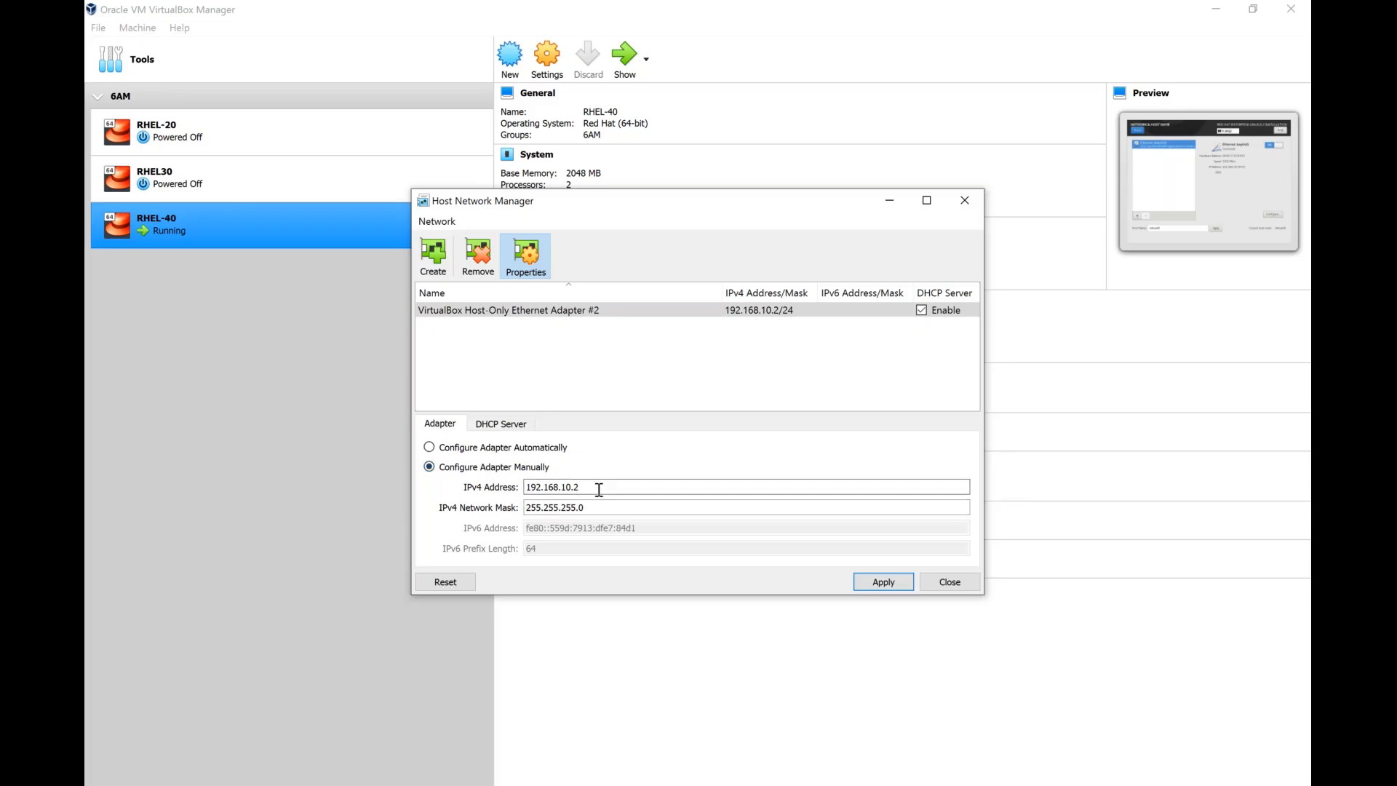
type("\\\\")
key("BackSpace")
key("BackSpace")
key("BackSpace")
key("BackSpace")
key("BackSpace")
key("BackSpace")
type("10.2")
key("BackSpace")
type("4")
double_click(584, 487)
left_click(603, 487)
key("BackSpace")
key("BackSpace")
type("2")
Try to apply the manual adapter configuration with address 192.168.10.2 and network mask 255.255.255.0.
double_click(583, 508)
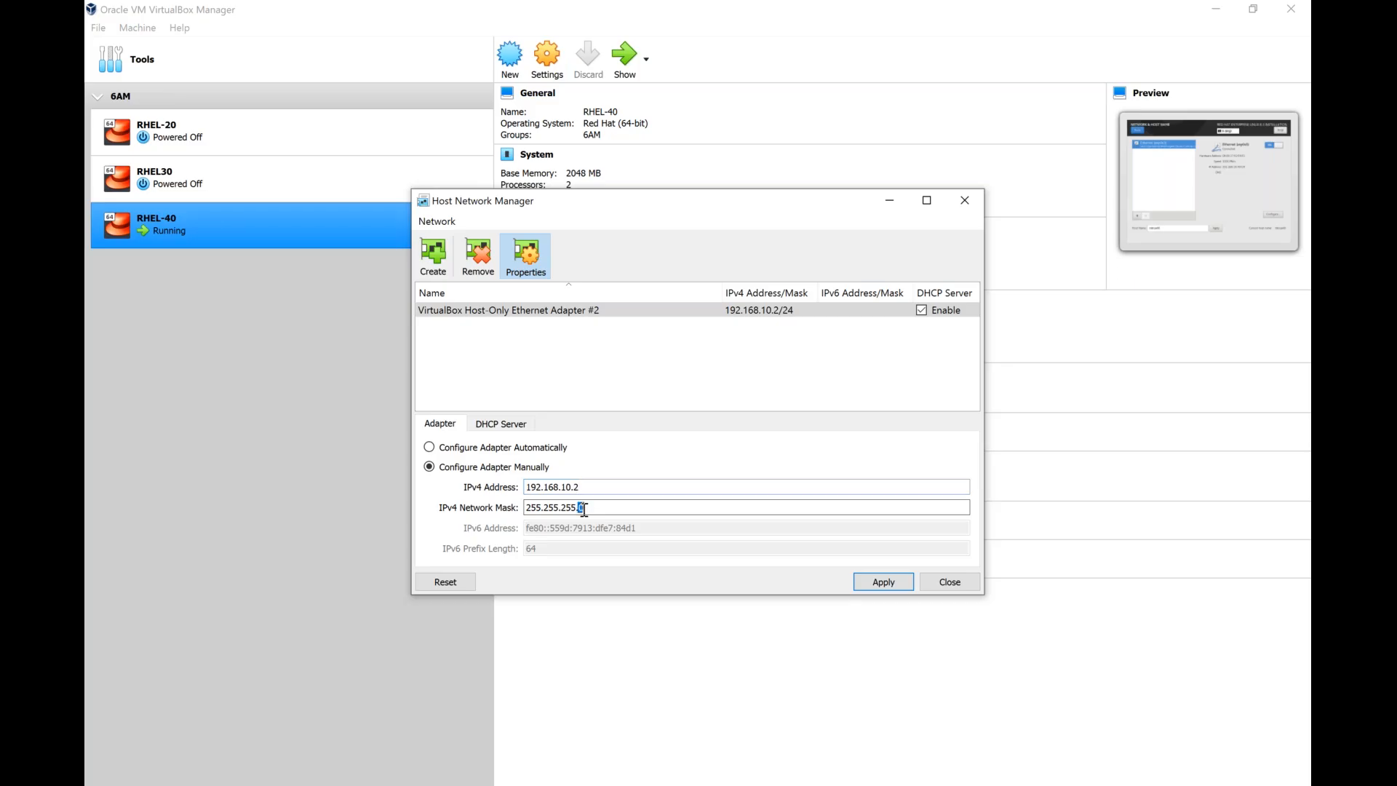
double_click(586, 486)
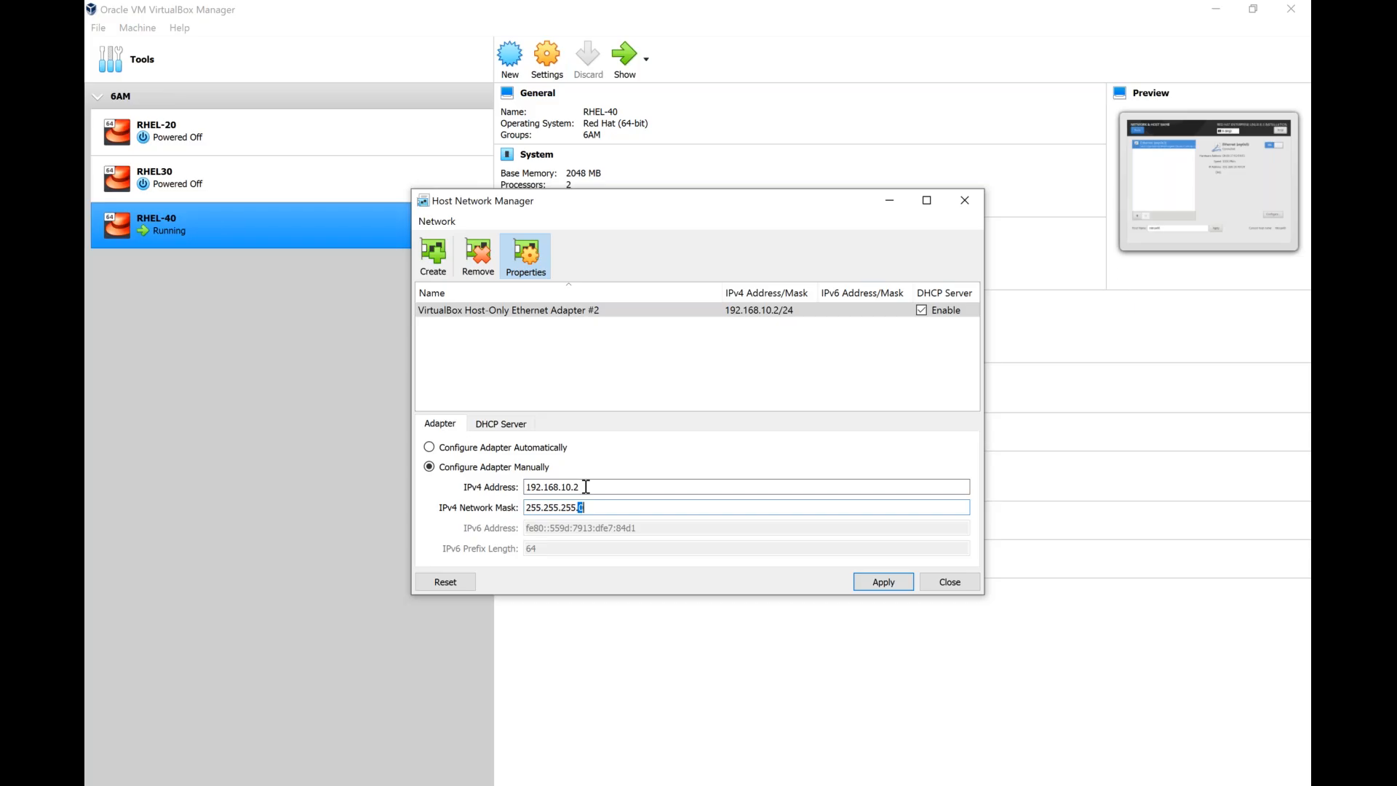
left_click(586, 487)
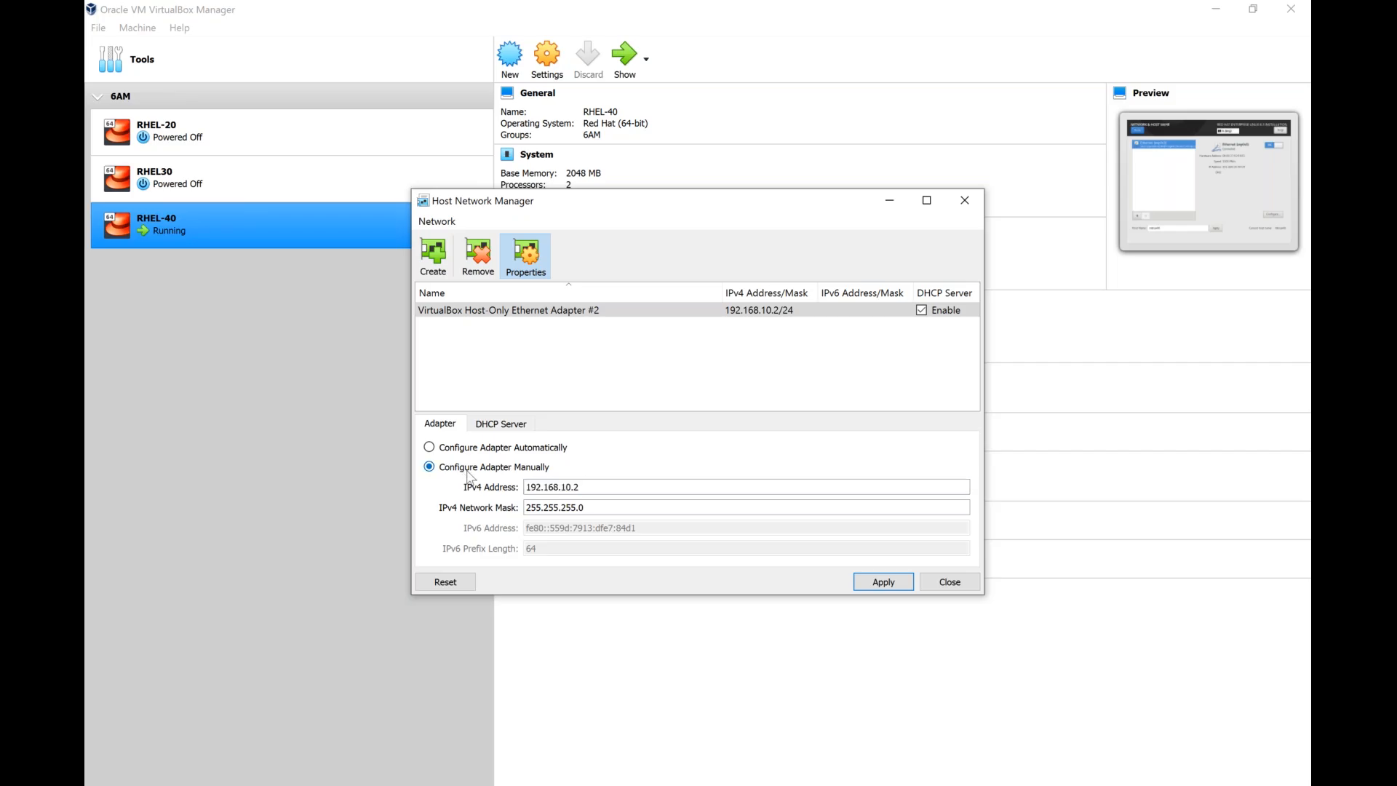
double_click(581, 487)
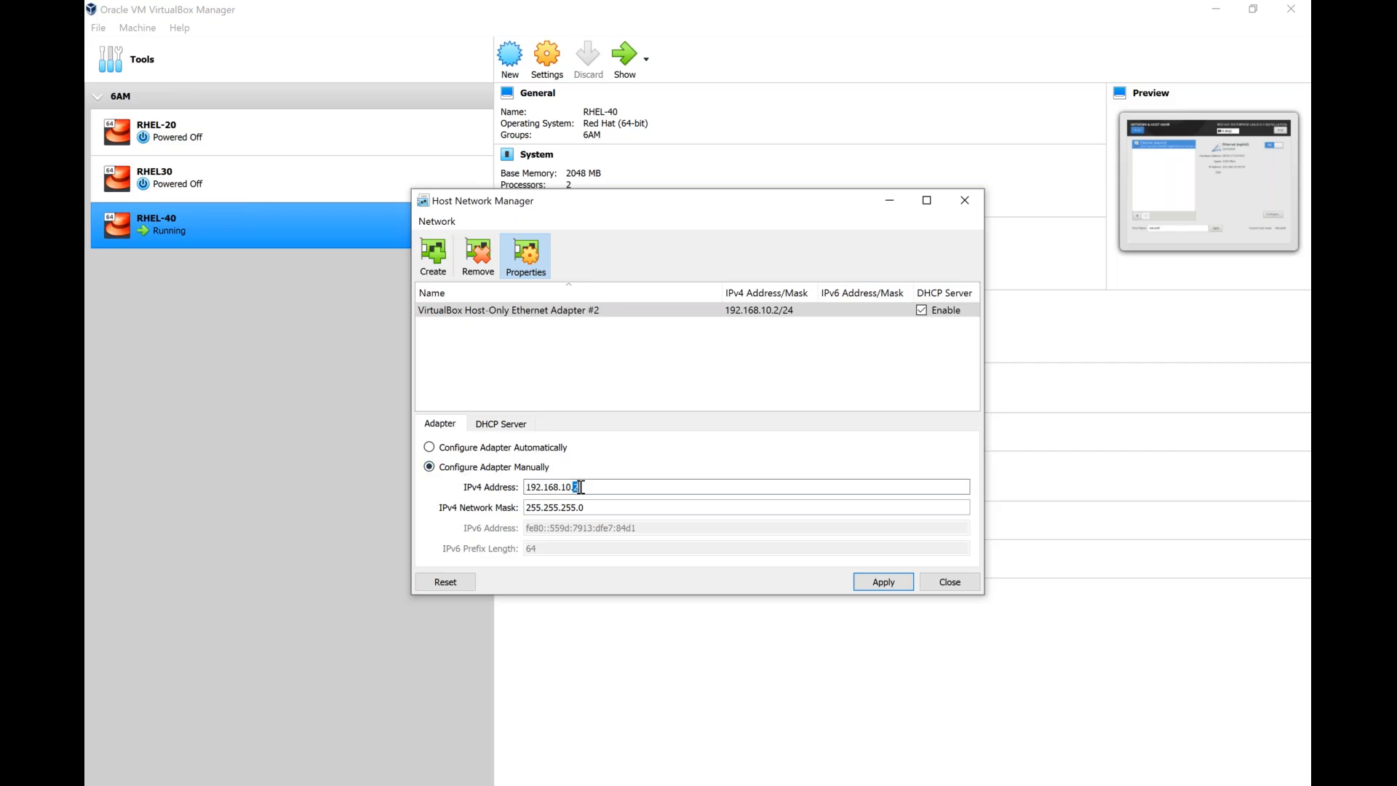
triple_click(615, 508)
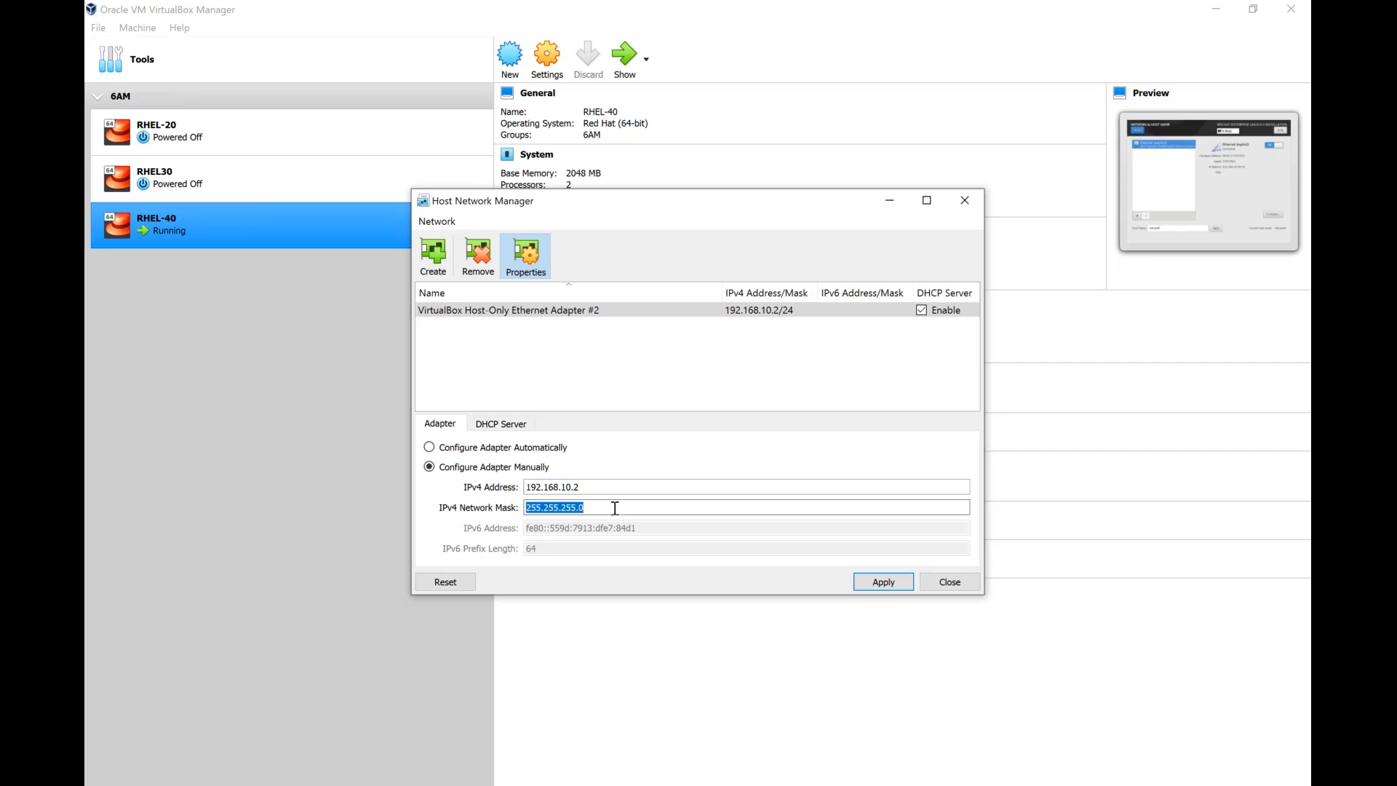
left_click(883, 581)
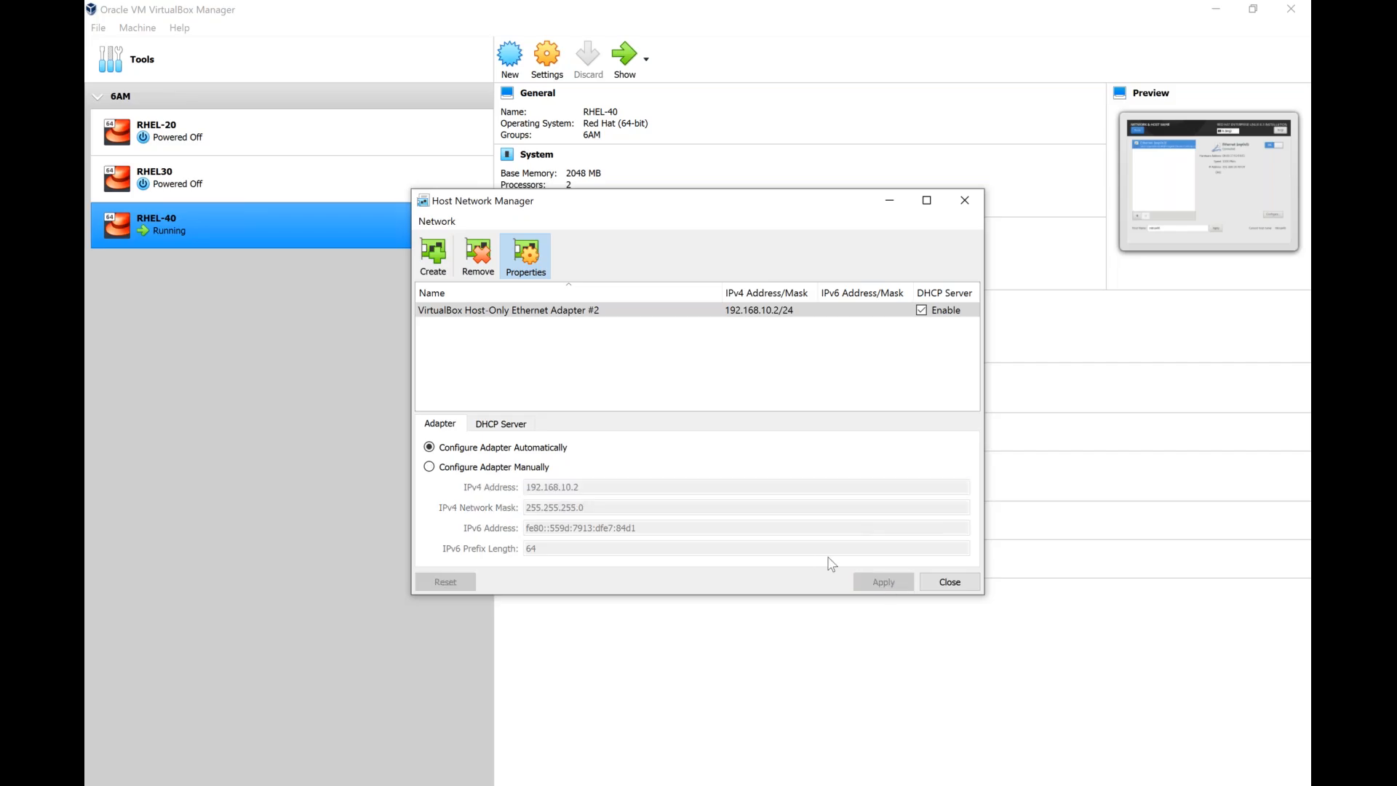
left_click(509, 469)
left_click(893, 584)
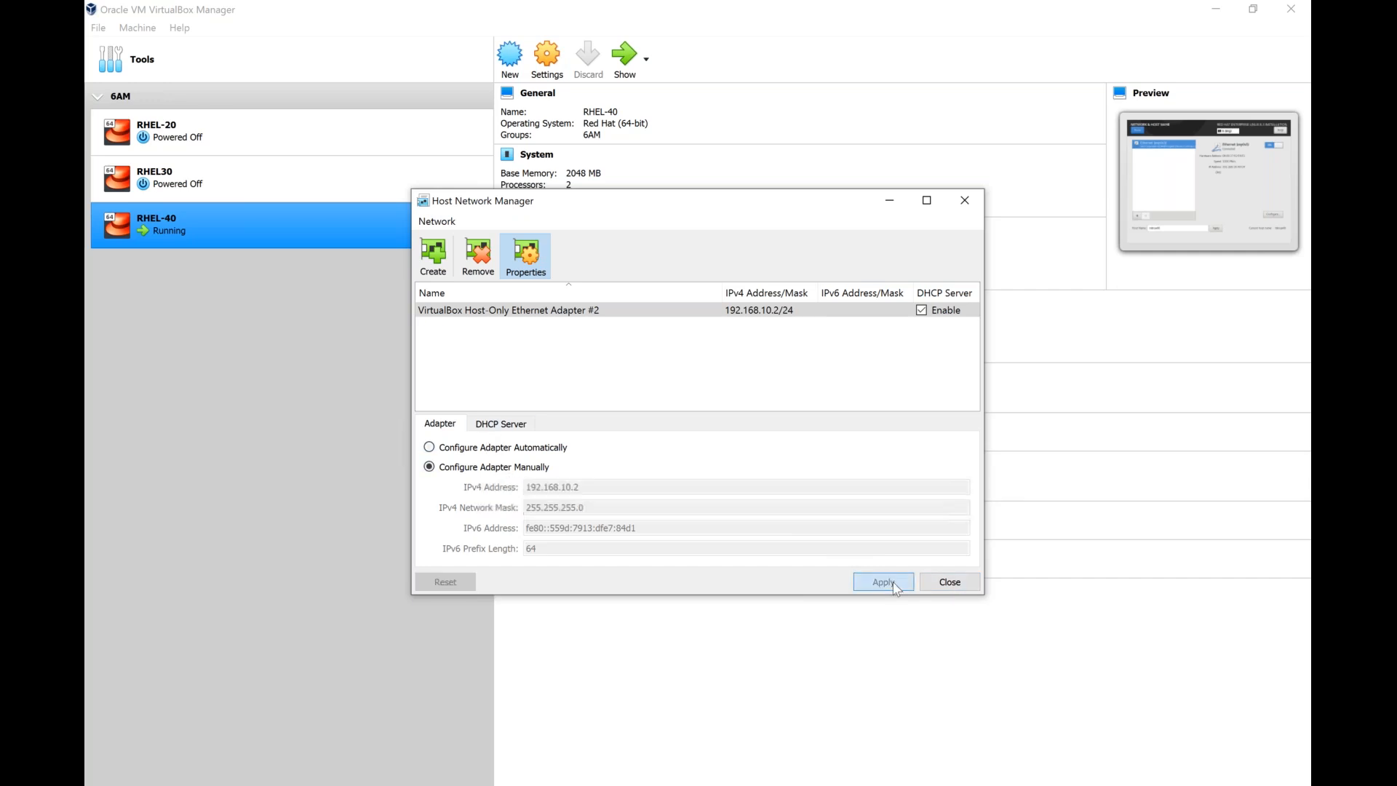
Select manual configuration for the host-only adapter, disable its DHCP server and apply both changes.
left_click(495, 469)
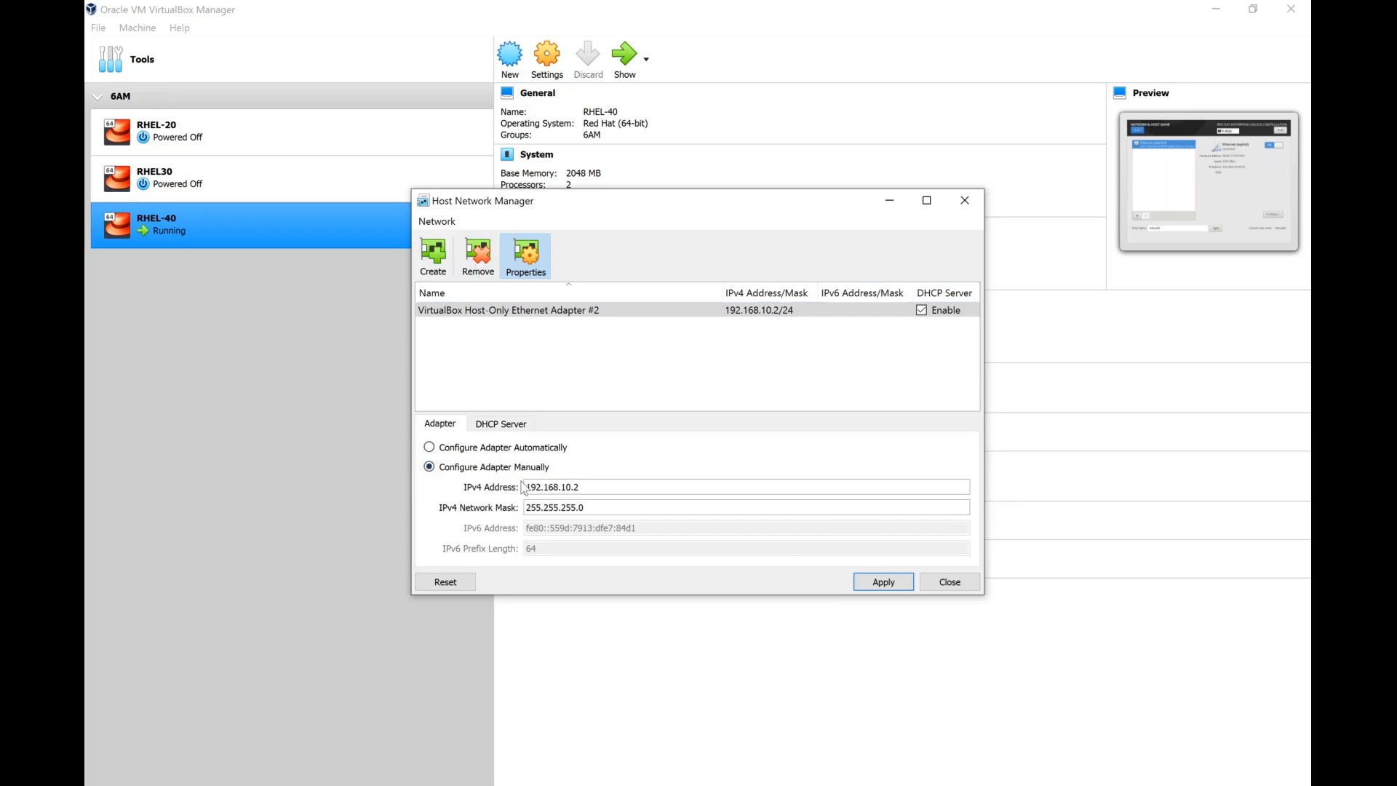
left_click(494, 425)
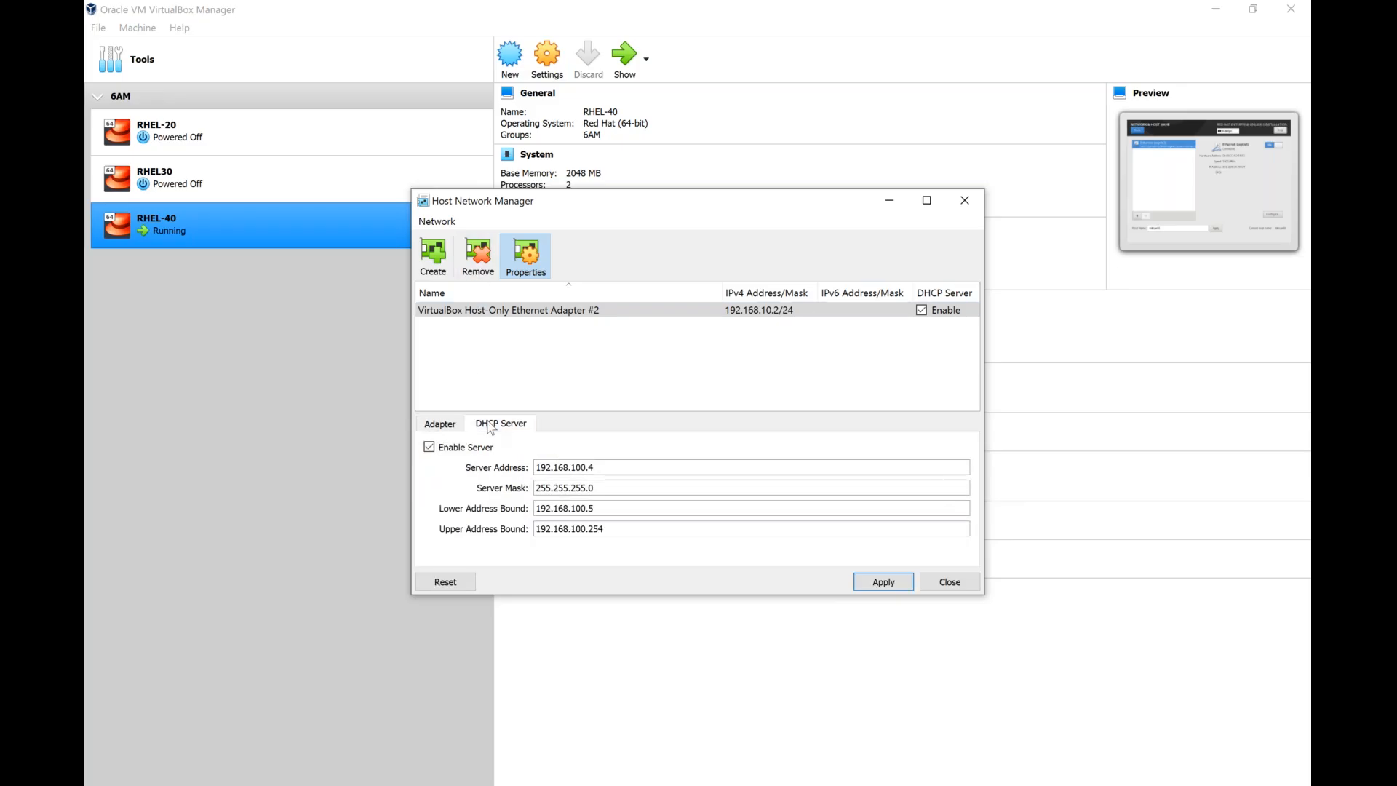
left_click(429, 446)
left_click(440, 424)
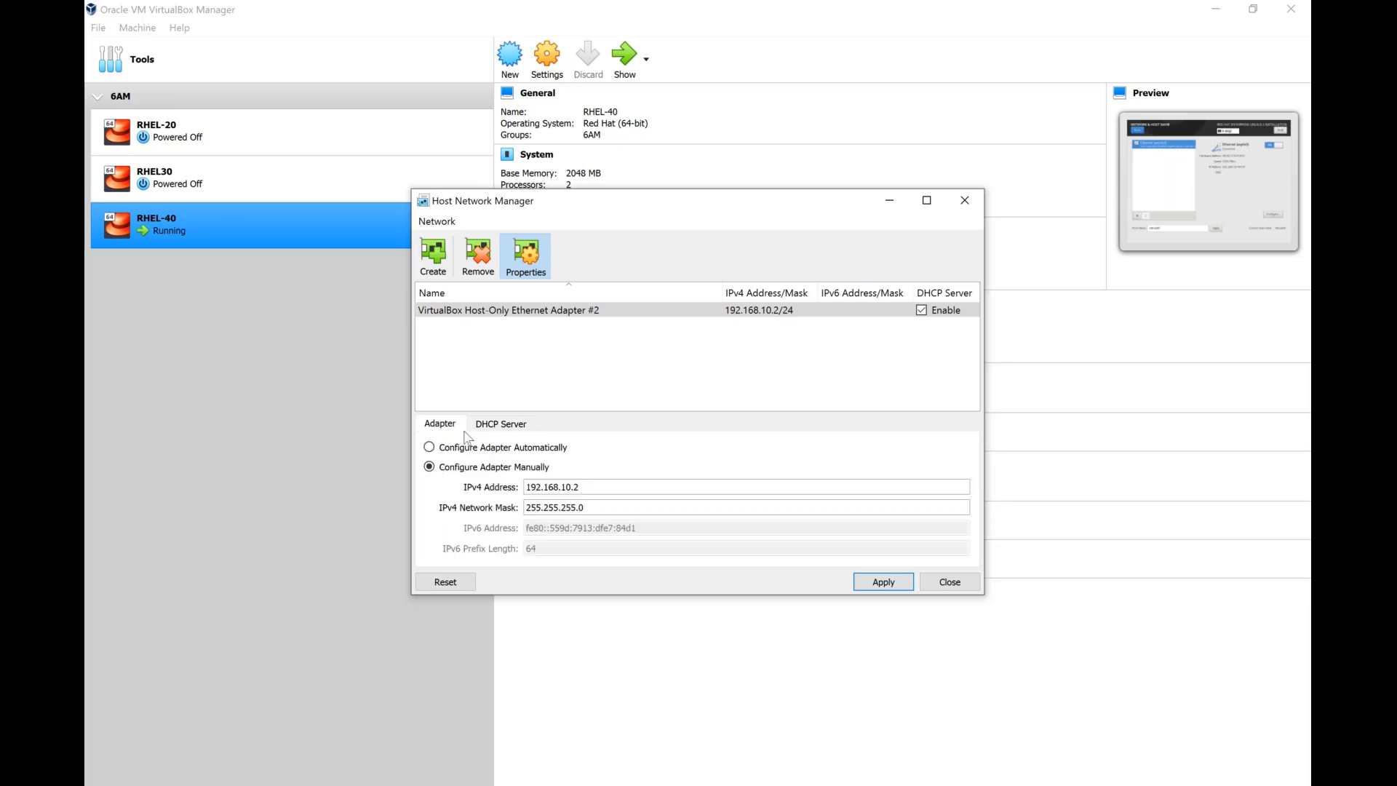
left_click(883, 581)
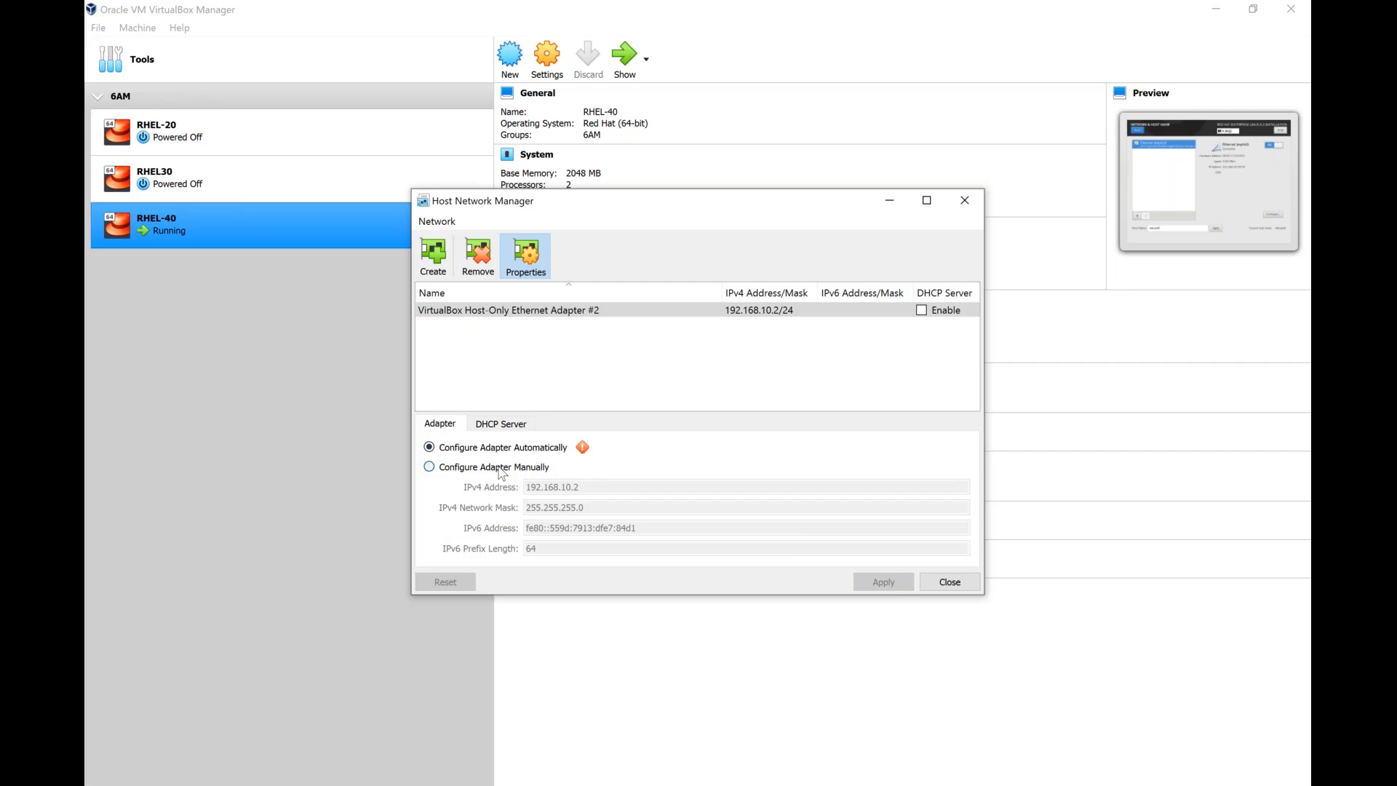
Try again to apply manual configuration to the host-only adapter with its DHCP server disabled.
left_click(501, 466)
left_click(857, 585)
left_click(457, 467)
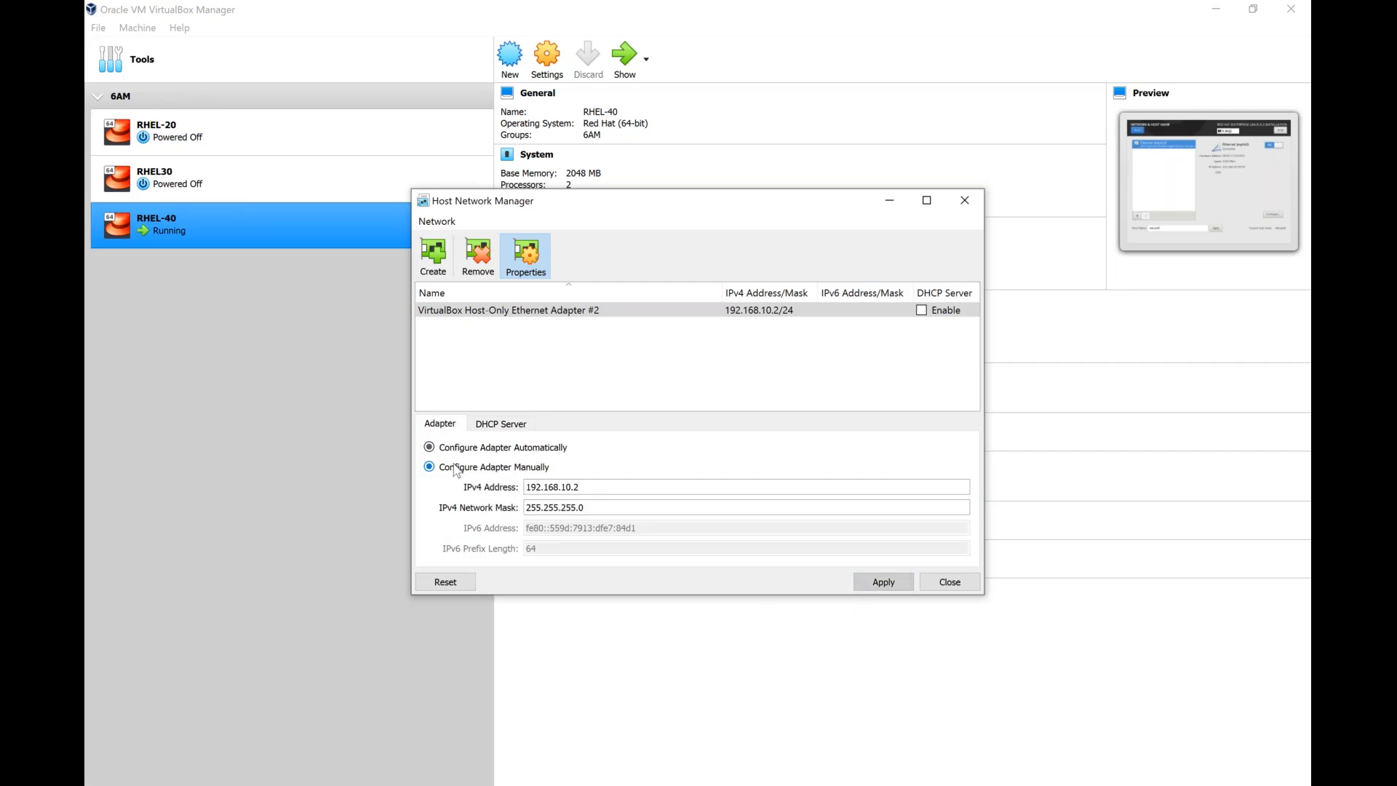
left_click(867, 587)
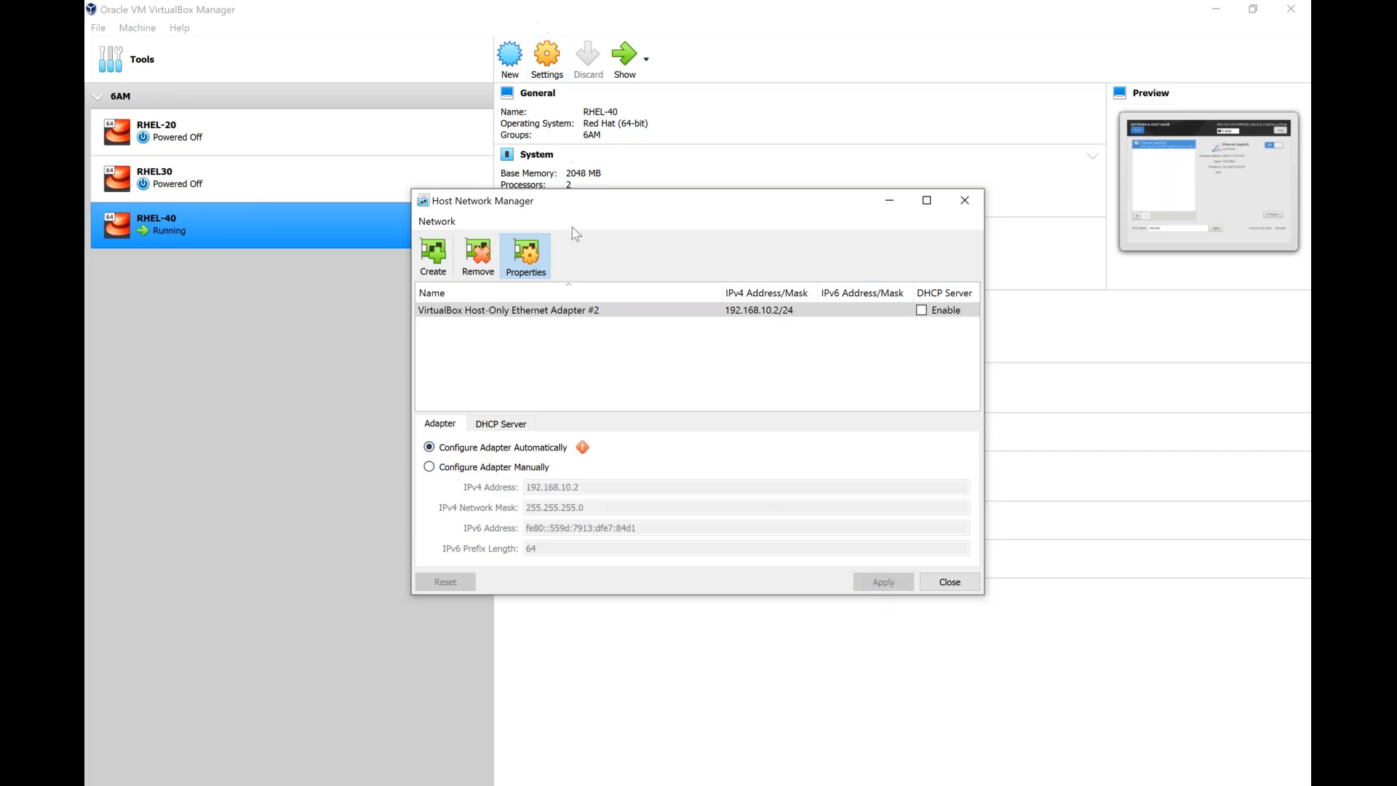
Close and reopen the Host Network Manager, and retry applying manual configuration to Adapter #2.
left_click(950, 582)
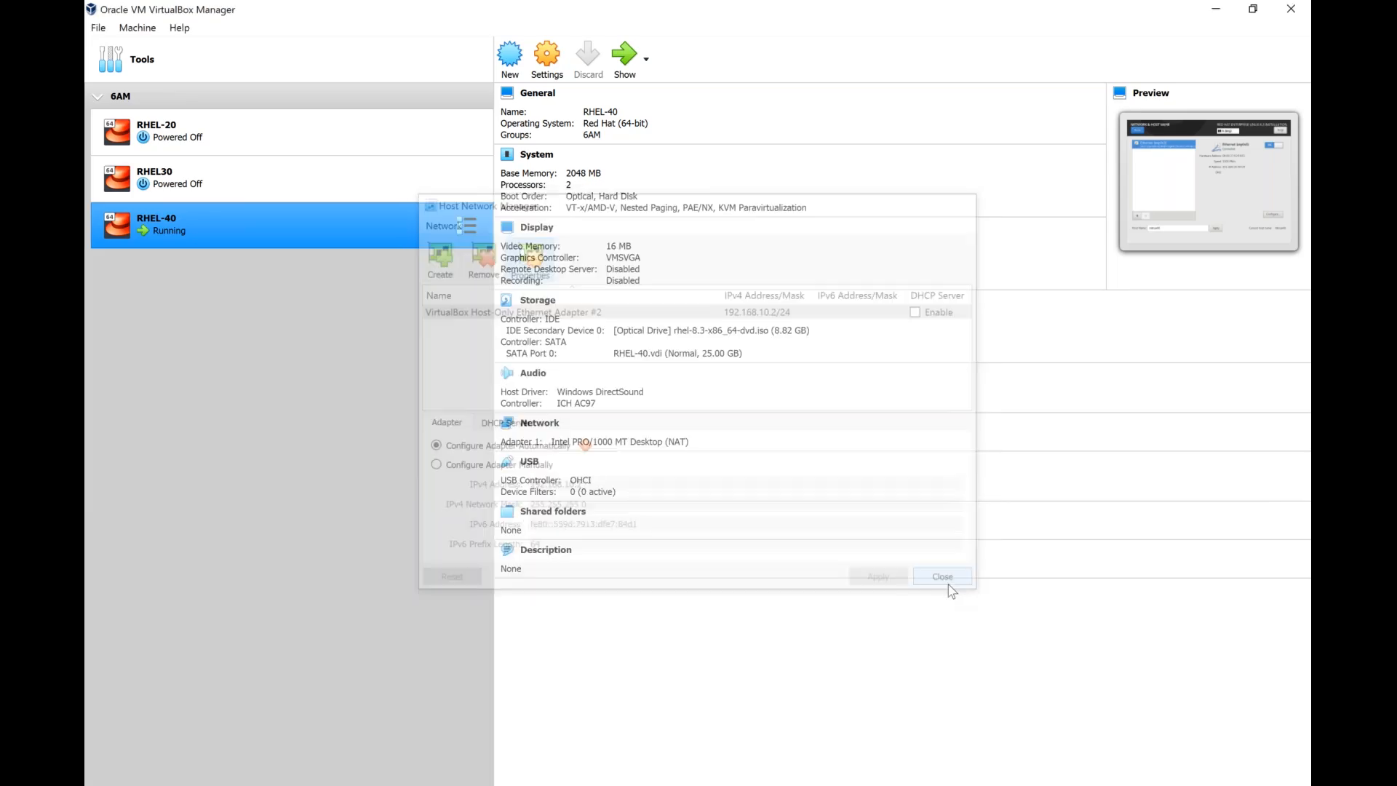
left_click(97, 29)
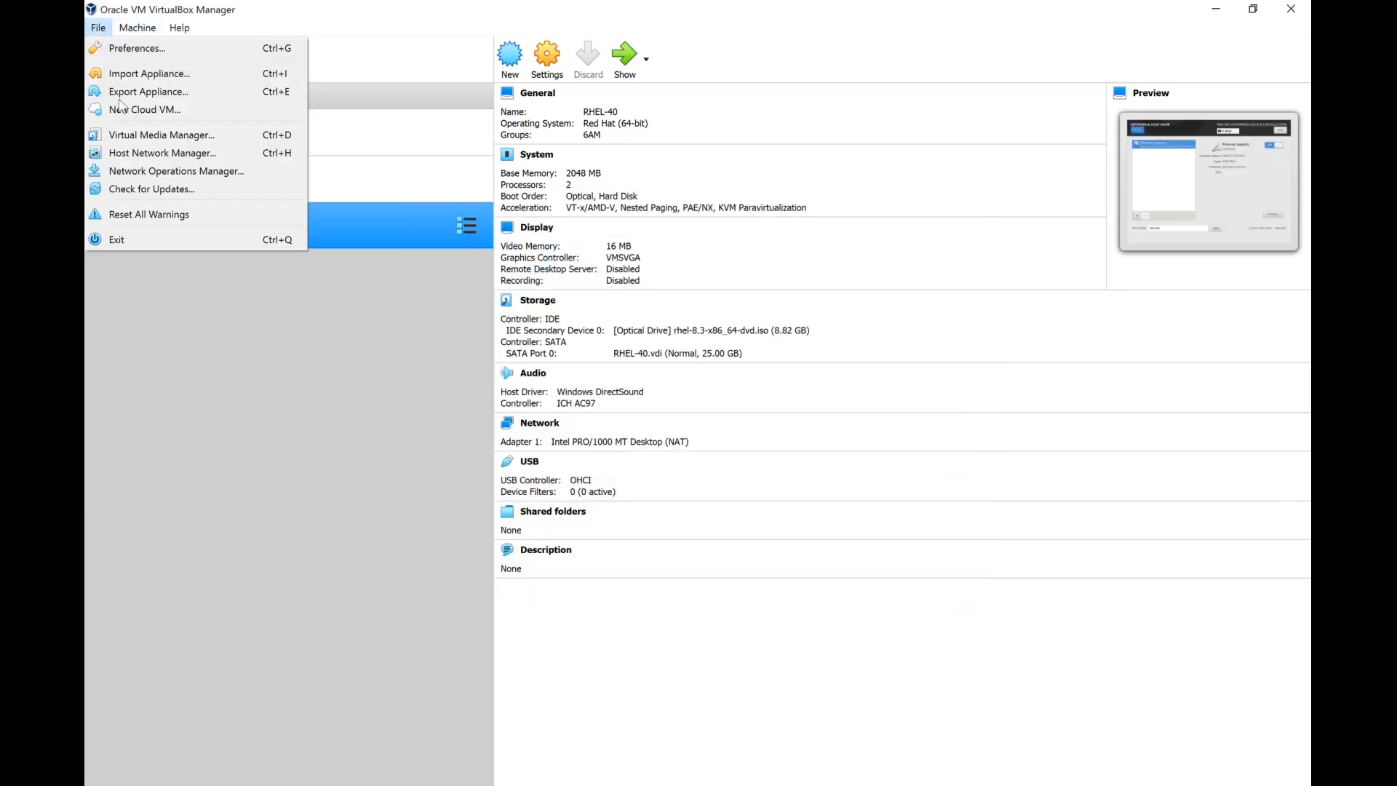
left_click(175, 155)
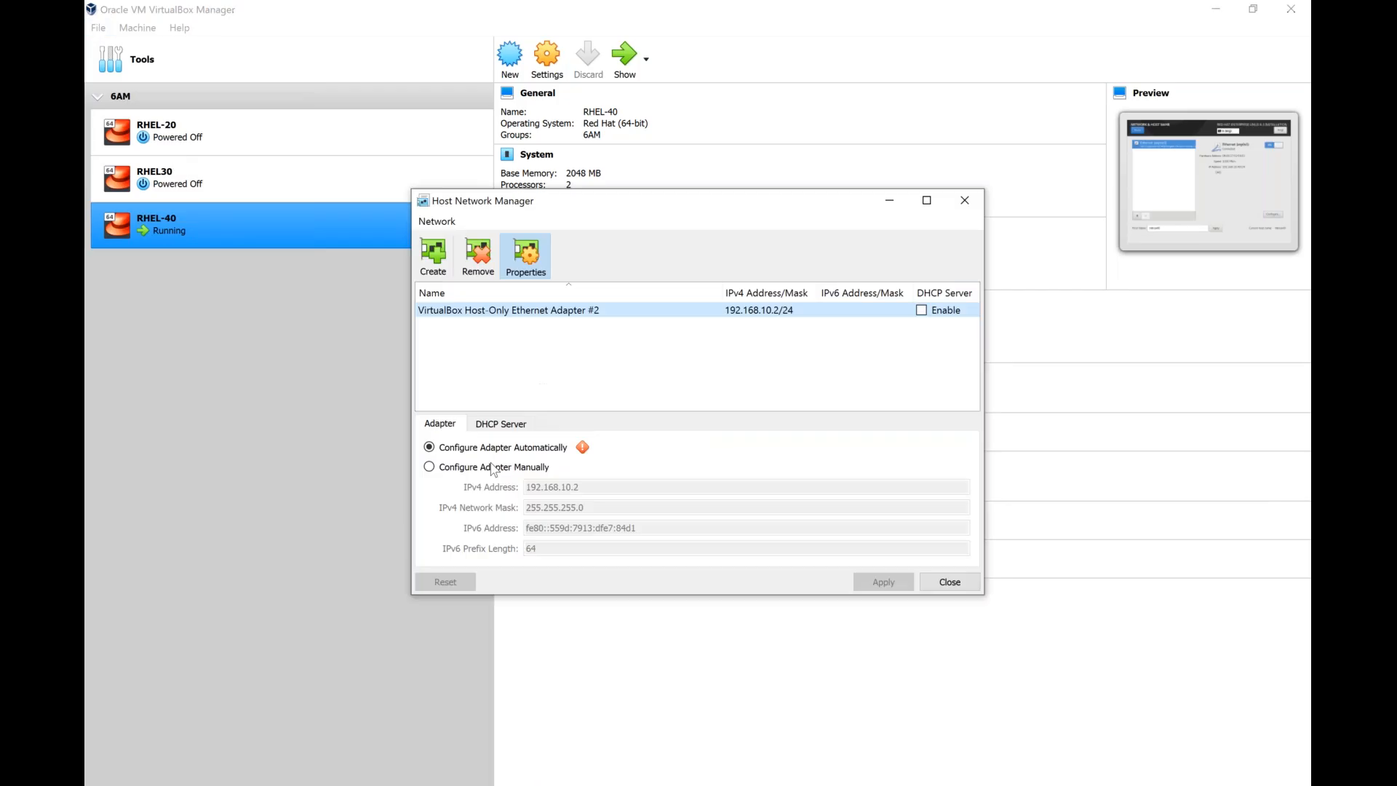
left_click(471, 468)
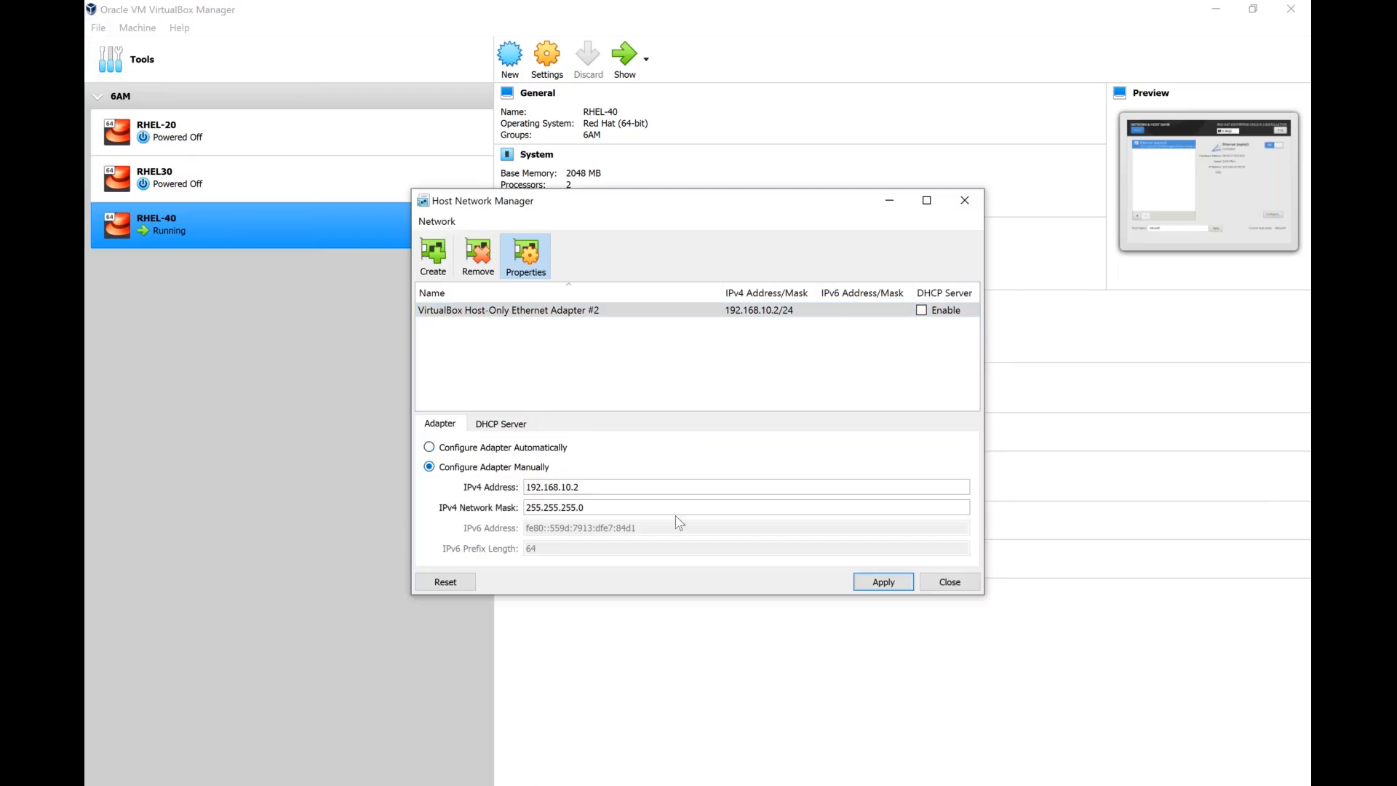
left_click(873, 579)
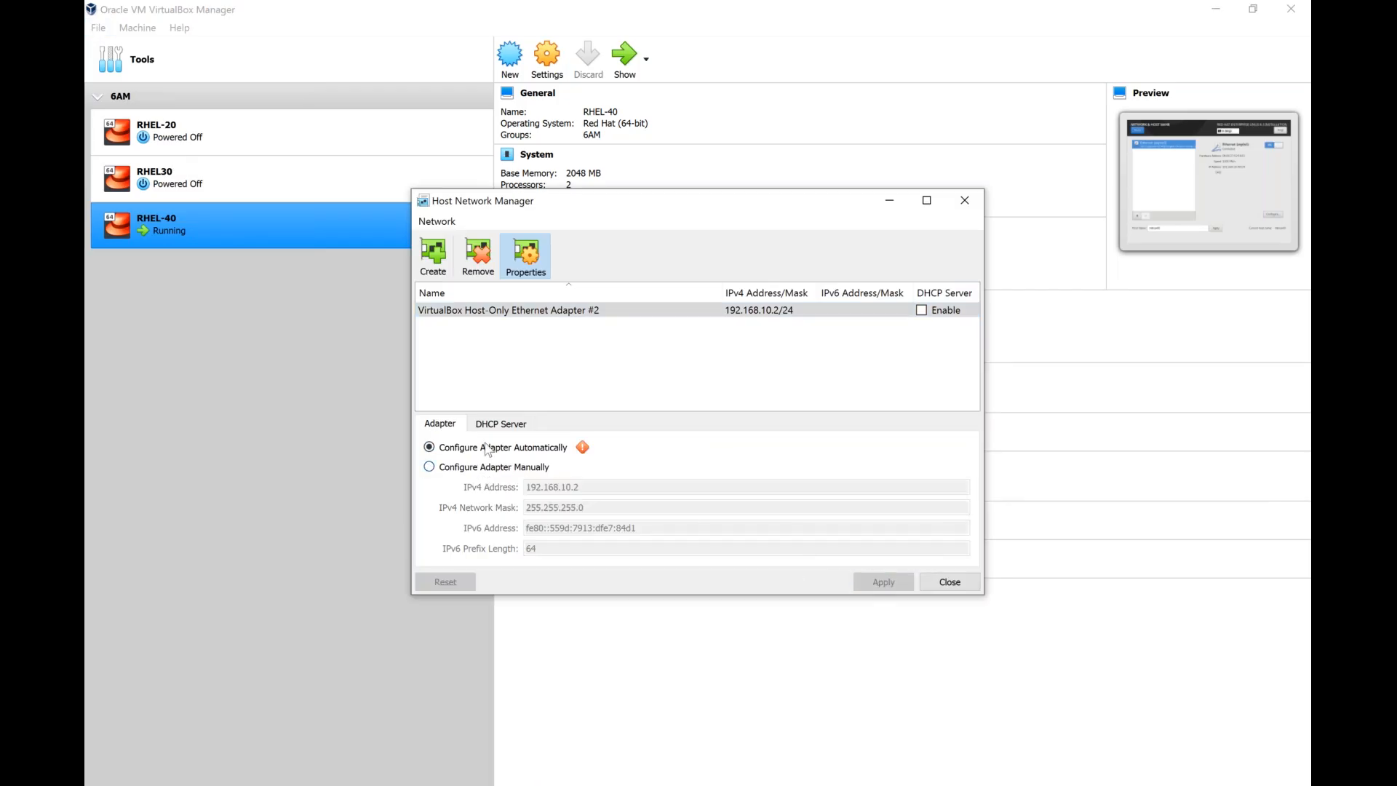
Enable the DHCP server of Adapter #2 again and apply it together with manual adapter configuration.
left_click(500, 428)
left_click(430, 446)
left_click(443, 424)
left_click(461, 467)
left_click(890, 586)
Toggle Adapter #2 between automatic and manual configuration and try to apply the manual setting.
left_click(464, 469)
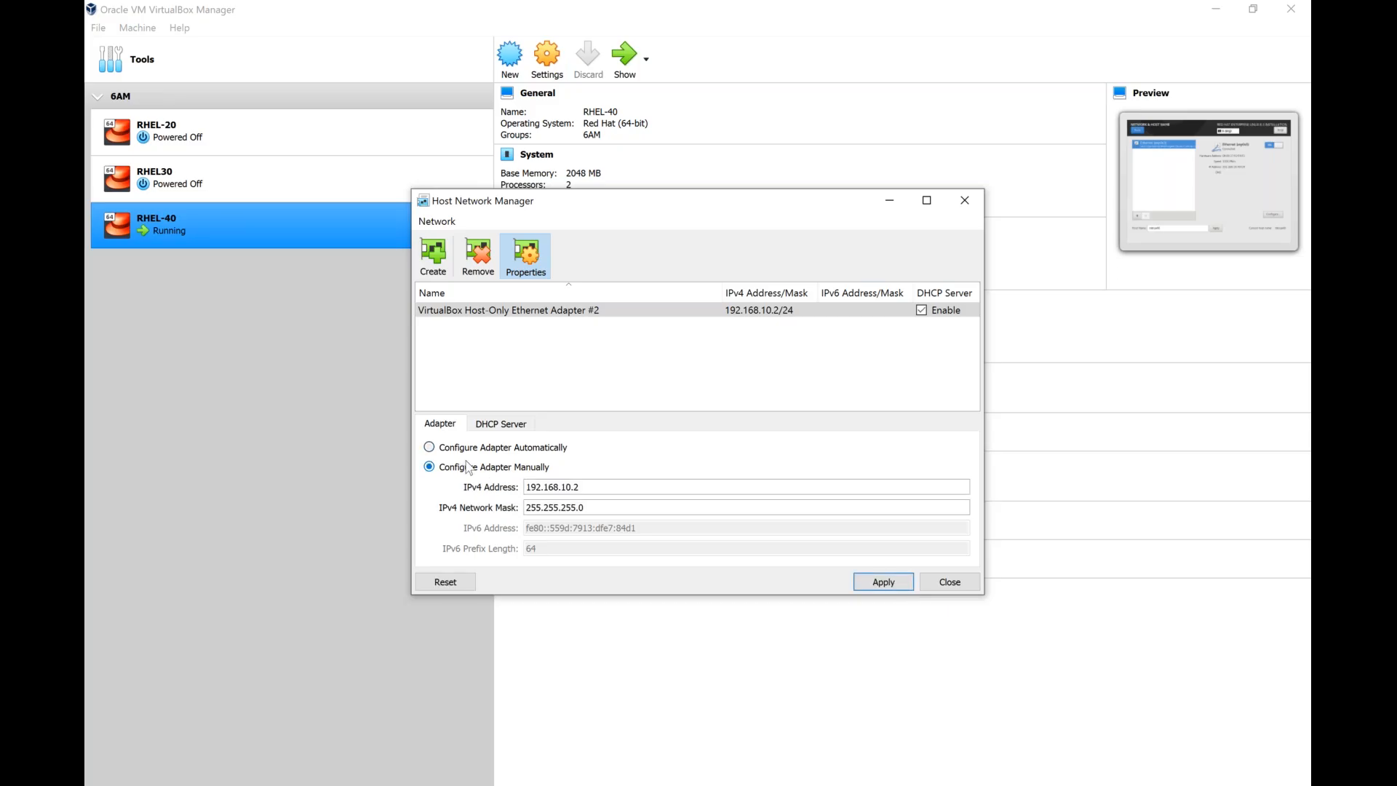
left_click(531, 451)
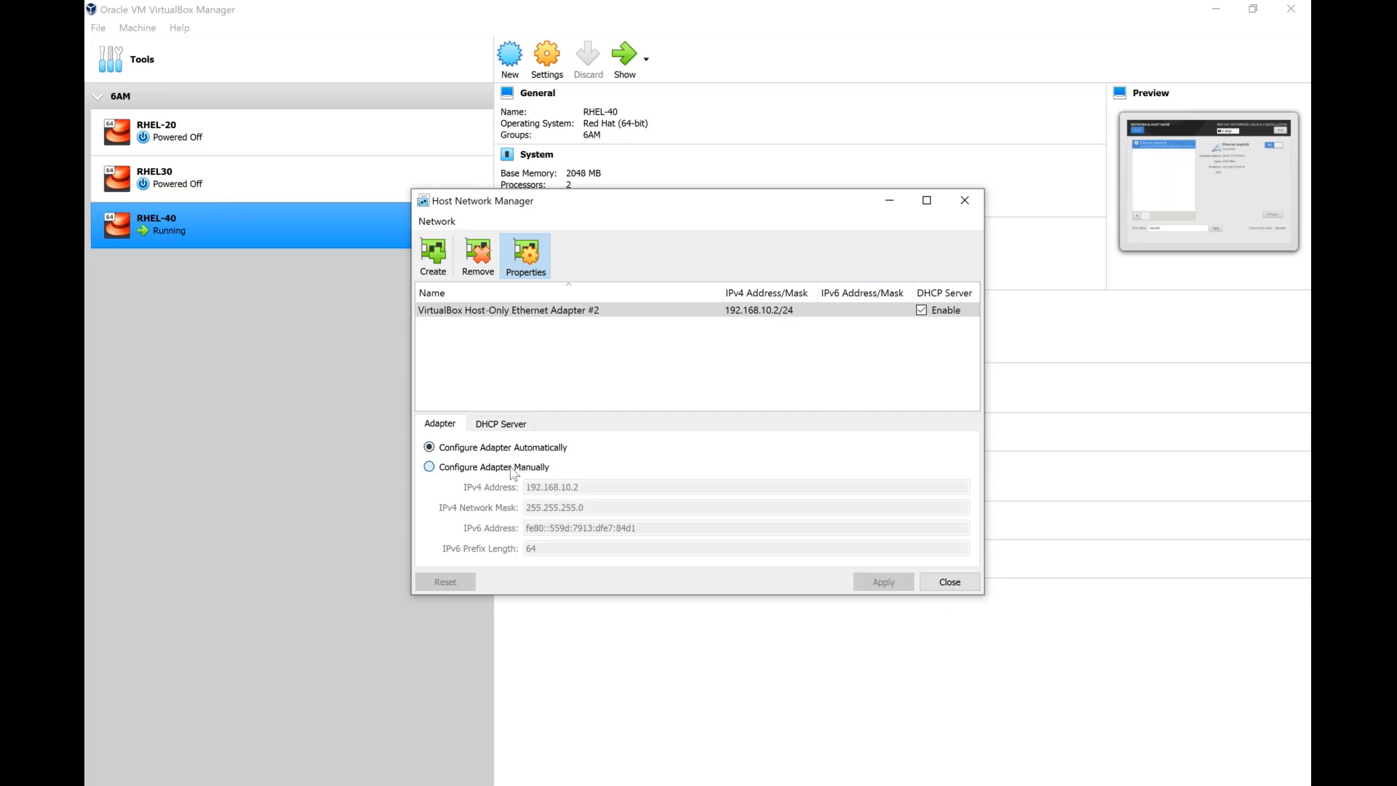
left_click(513, 469)
left_click(882, 582)
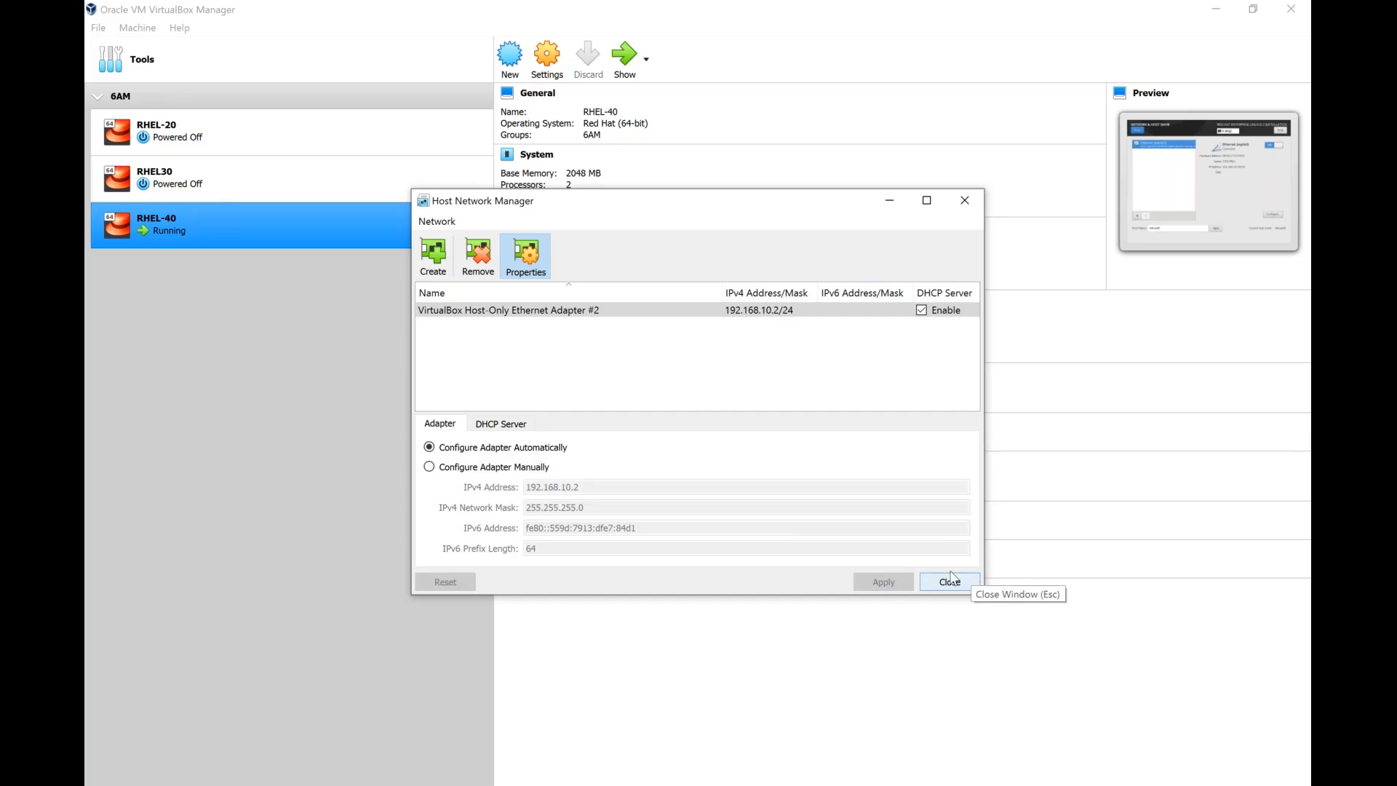
Set the IPv4 address of the manually configured VirtualBox Host-Only Ethernet Adapter to 192.168.10.2, apply it, and close the Host Network Manager.
left_click(550, 16)
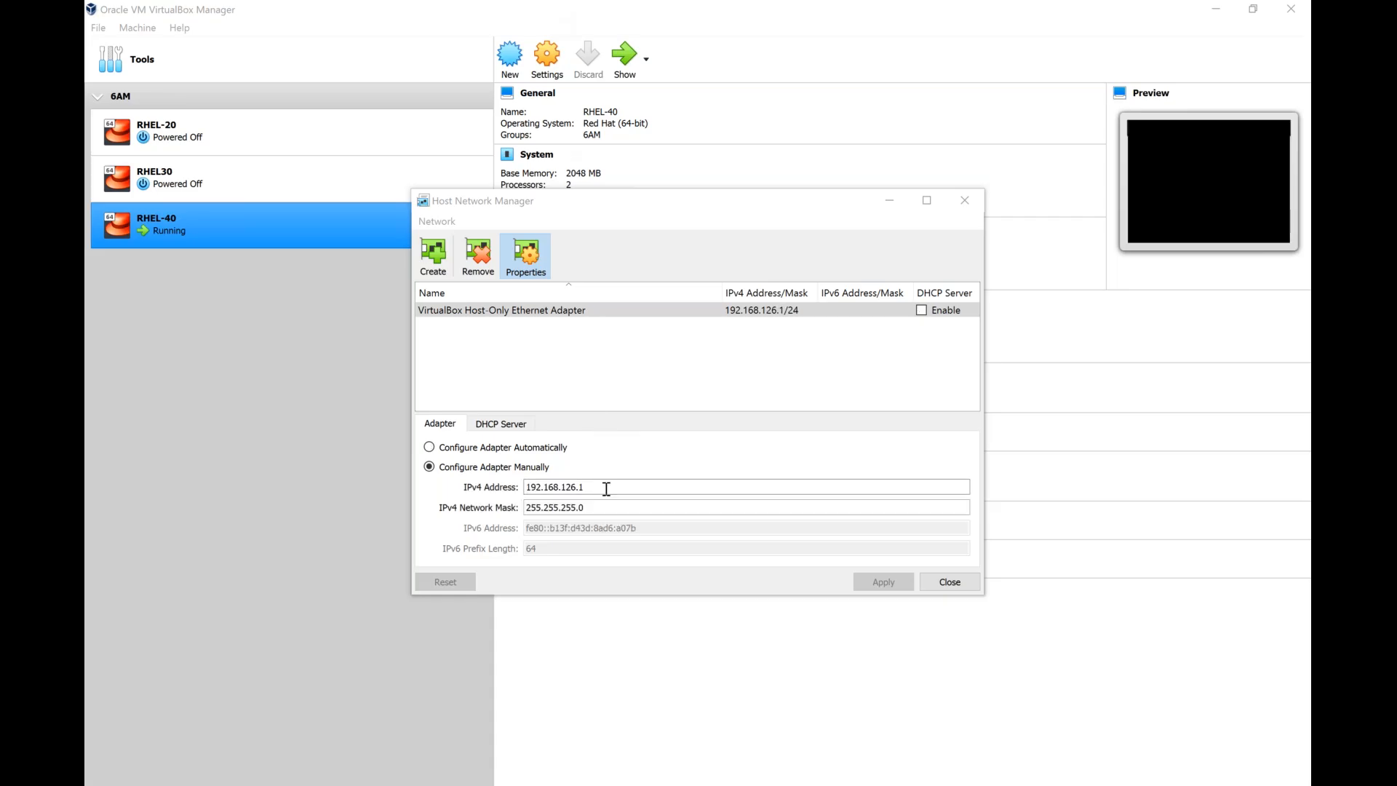
left_click(605, 488)
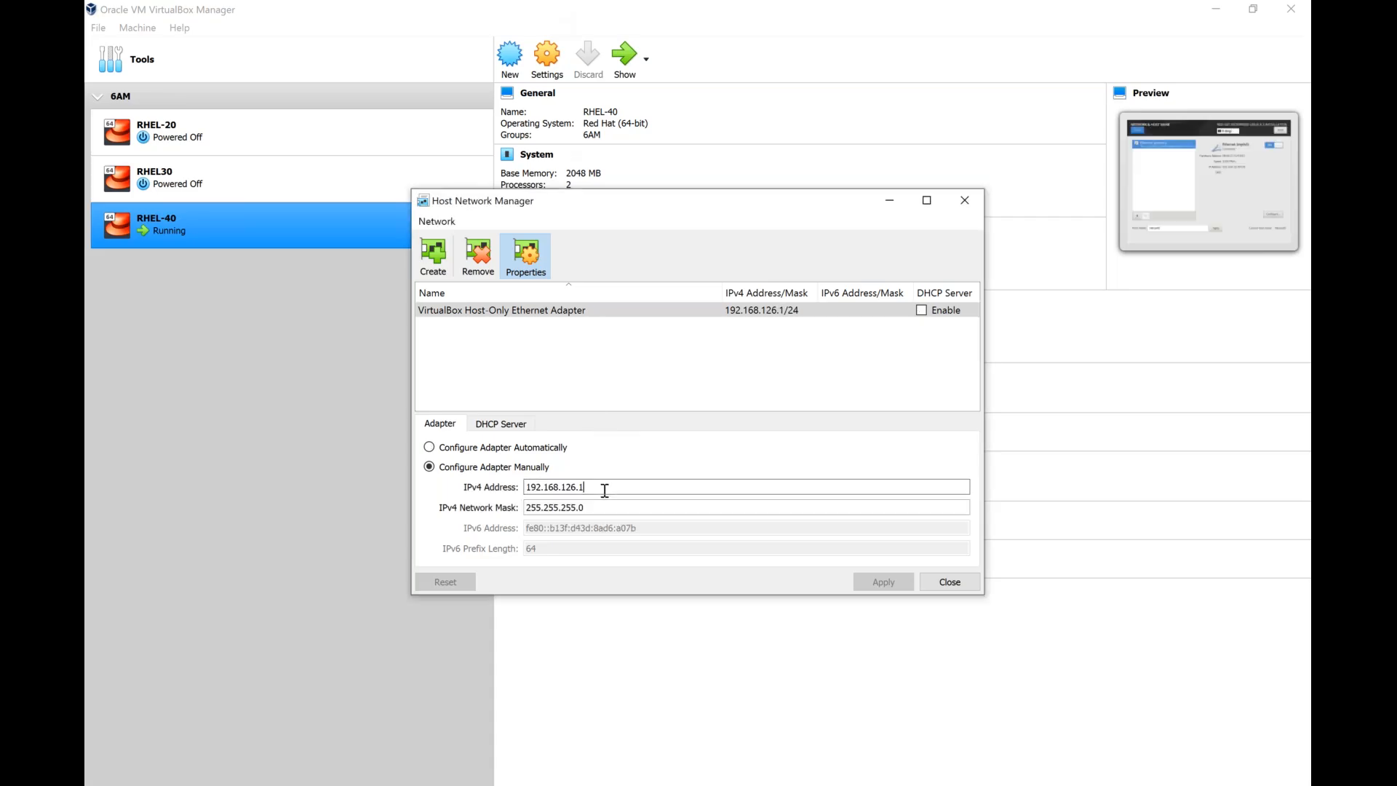
key("BackSpace")
key("BackSpace")
key("BackSpace")
key("BackSpace")
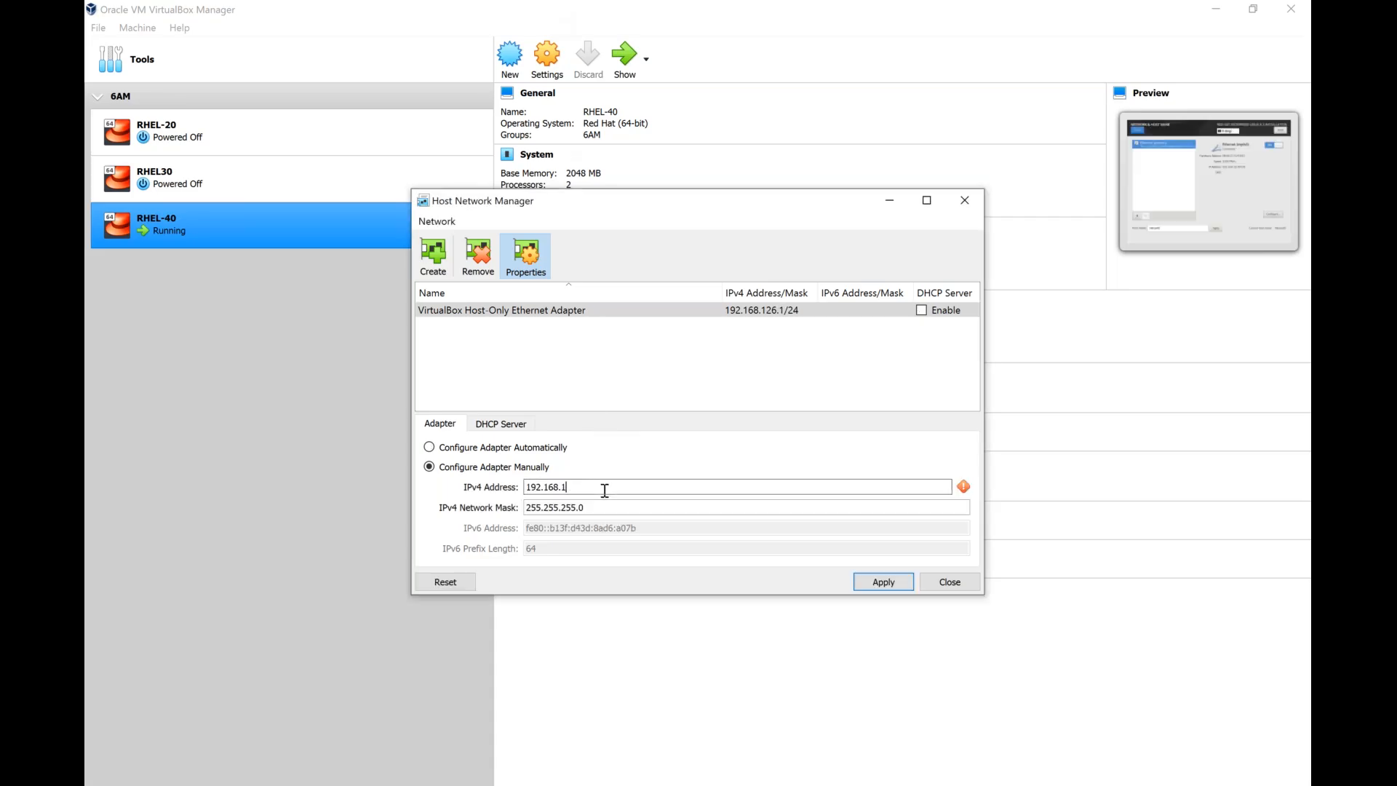
type("0.2")
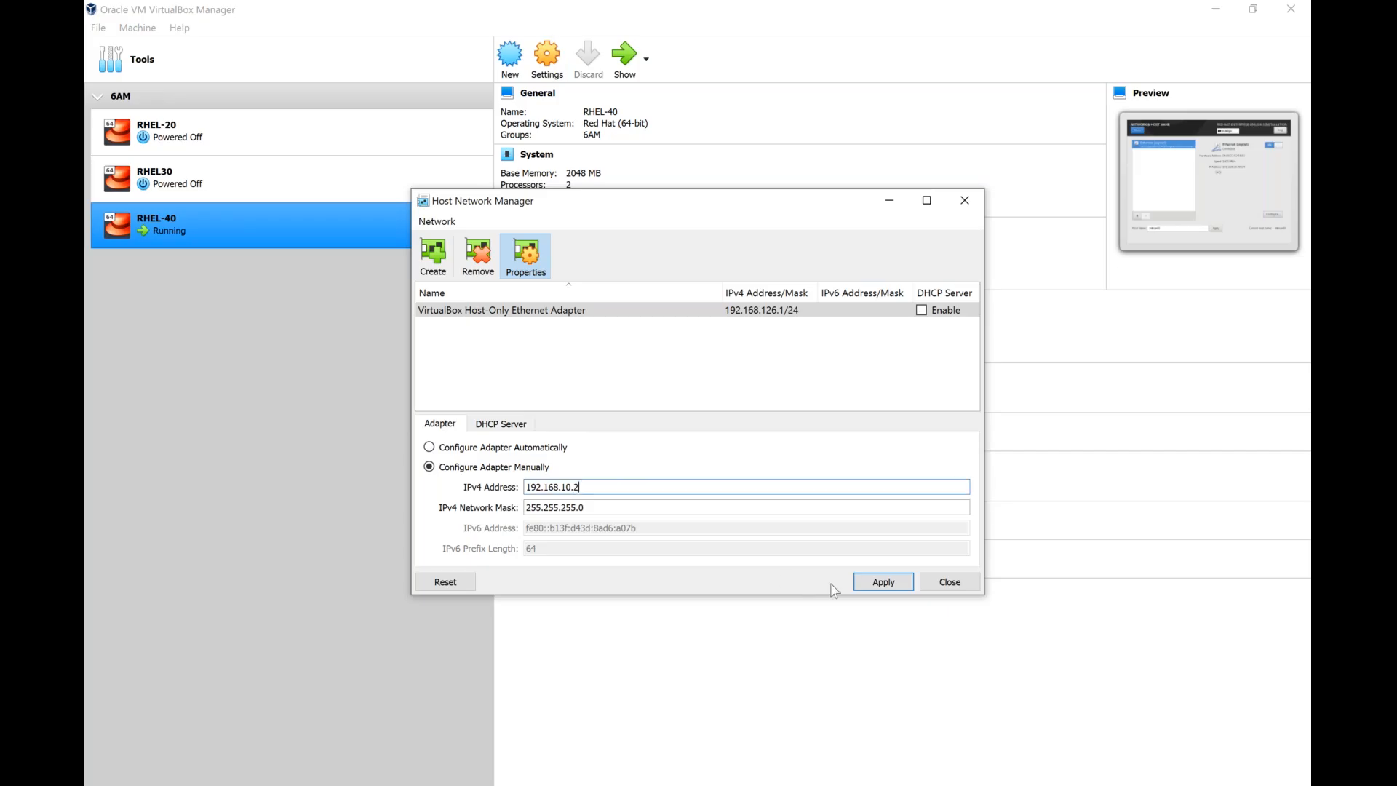
left_click(875, 584)
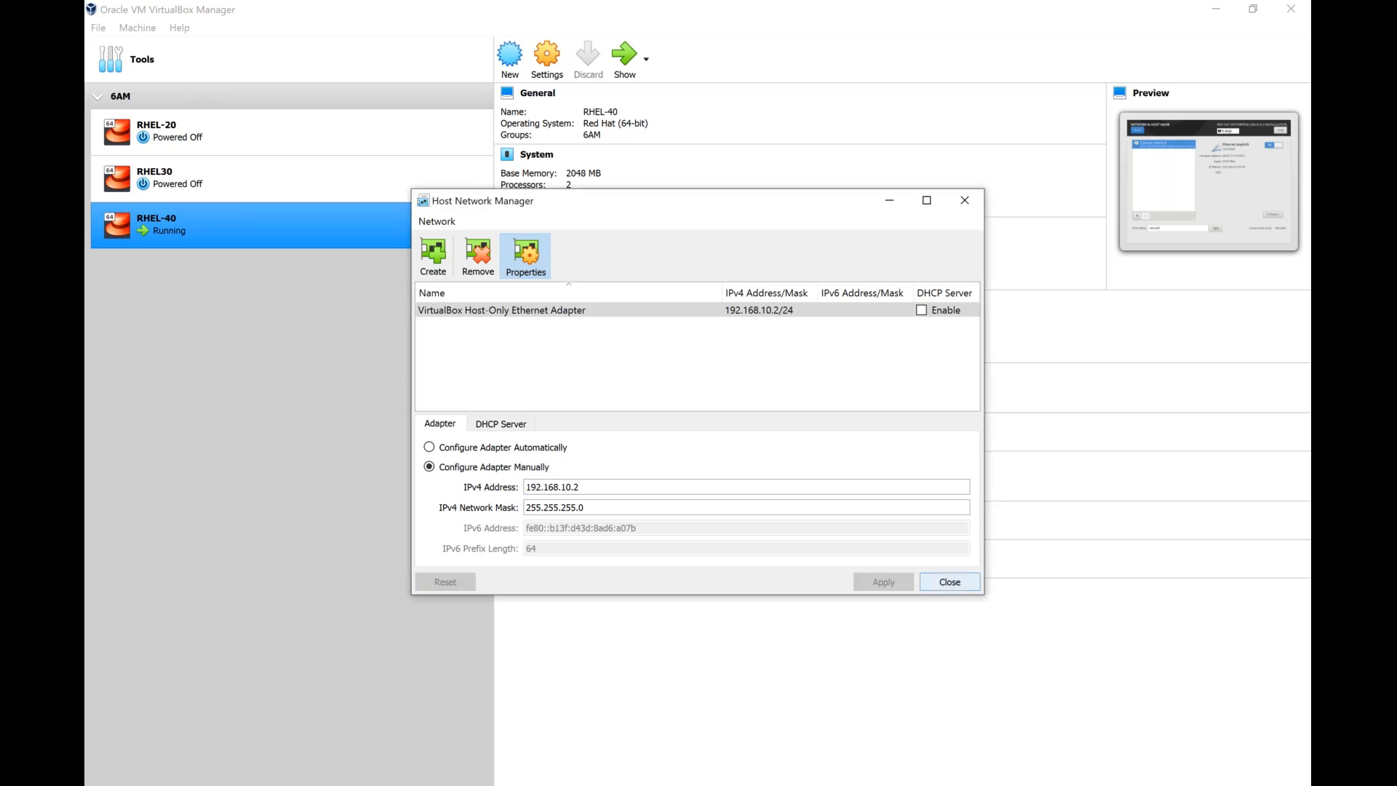
left_click(949, 581)
Reopen the Host Network Manager to check the host-only adapter's saved IPv4 configuration, and close it again.
left_click(97, 27)
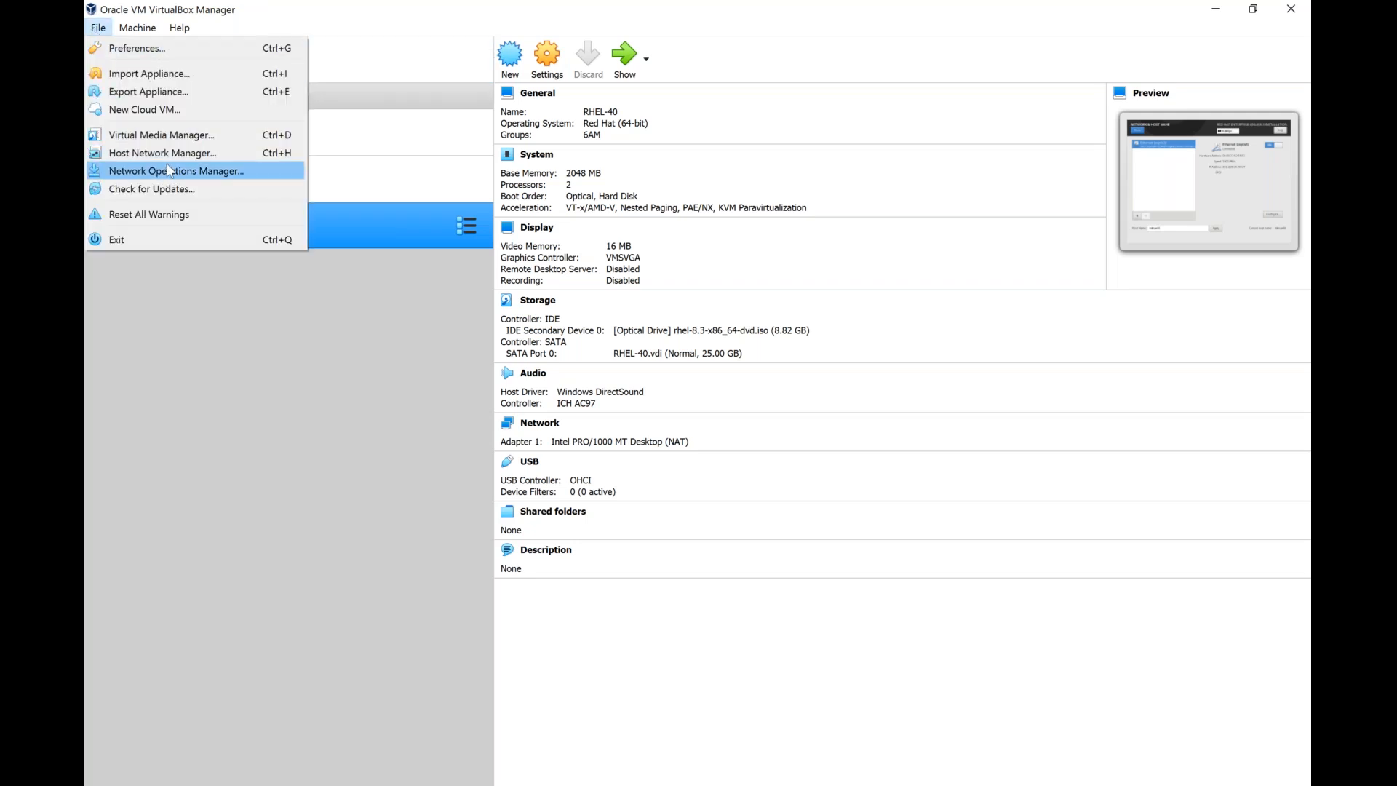
left_click(177, 159)
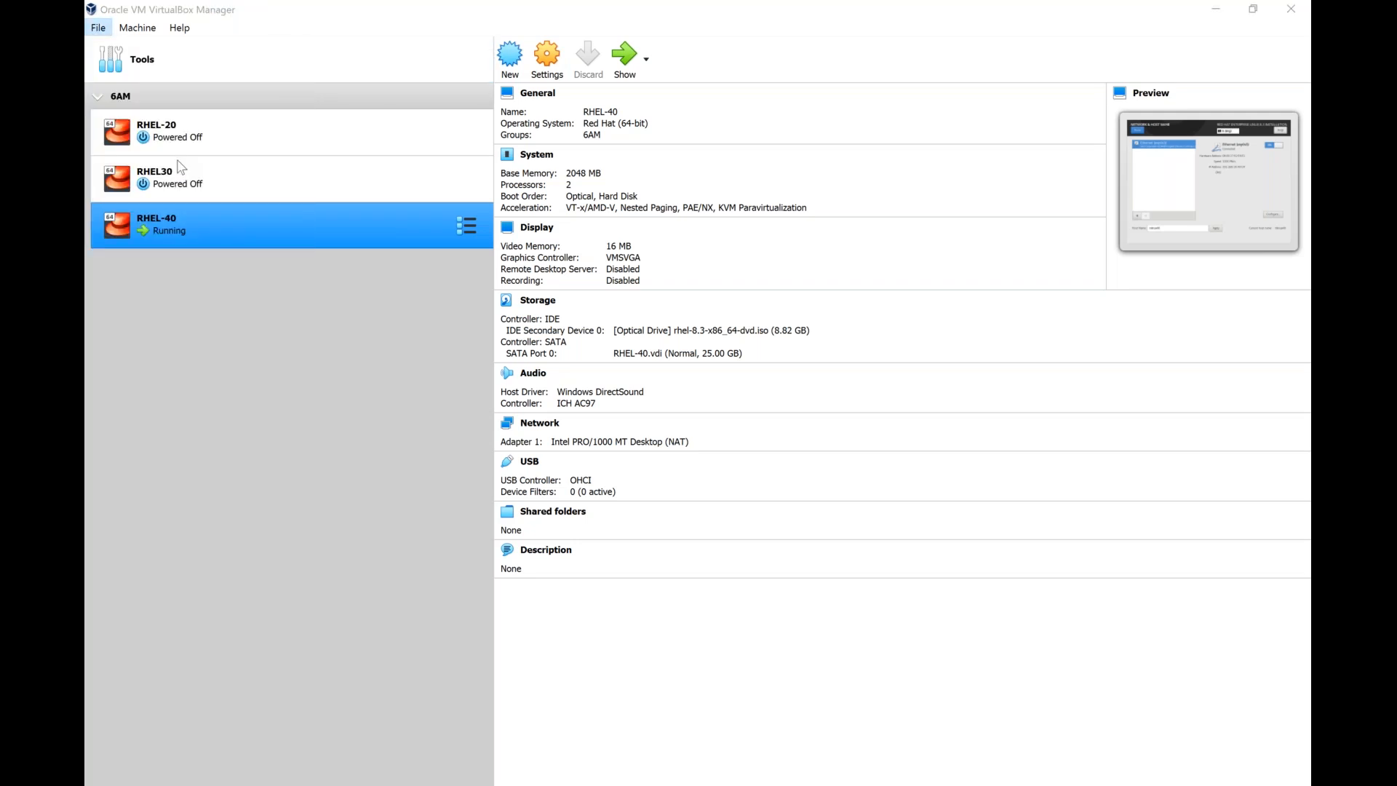
left_click(613, 490)
key("shift+Home")
left_click(949, 582)
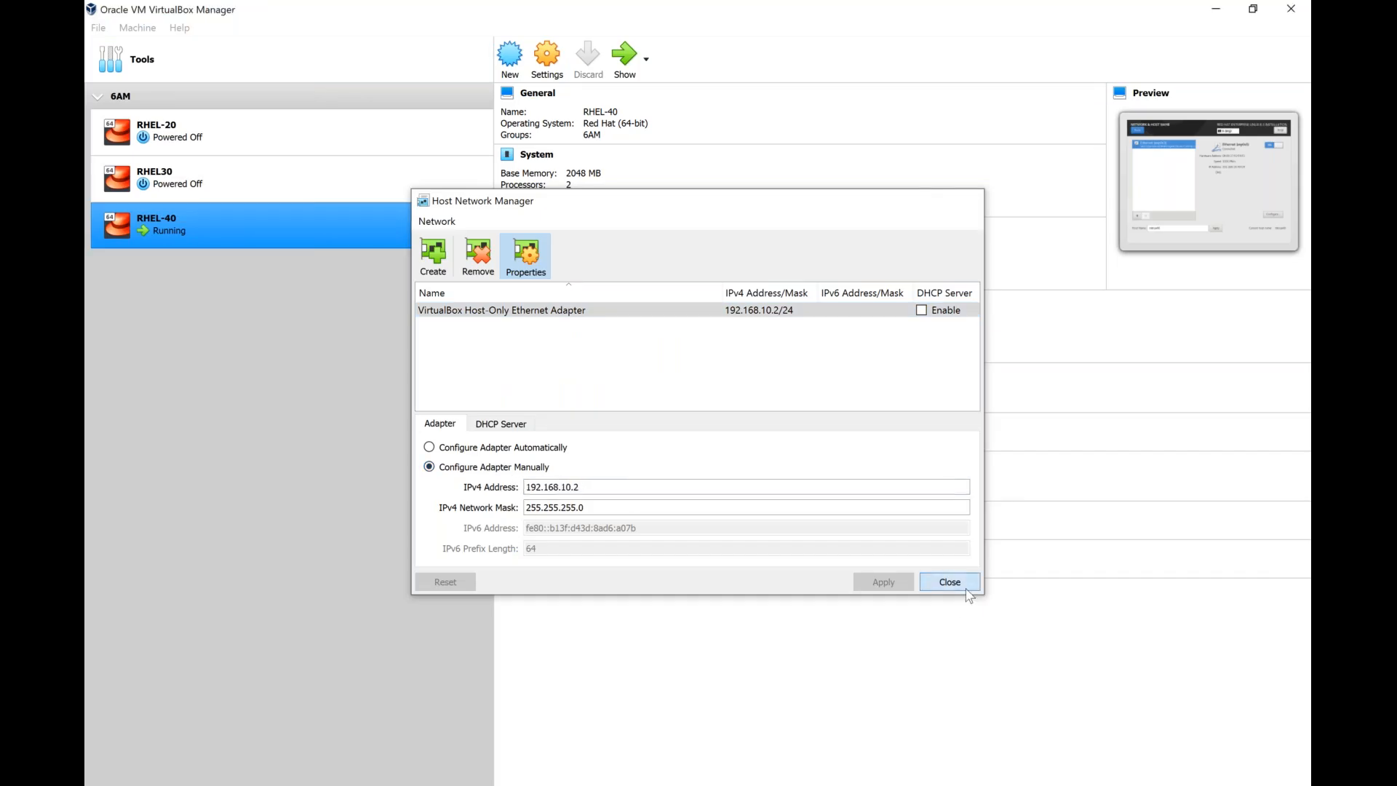
right_click(386, 231)
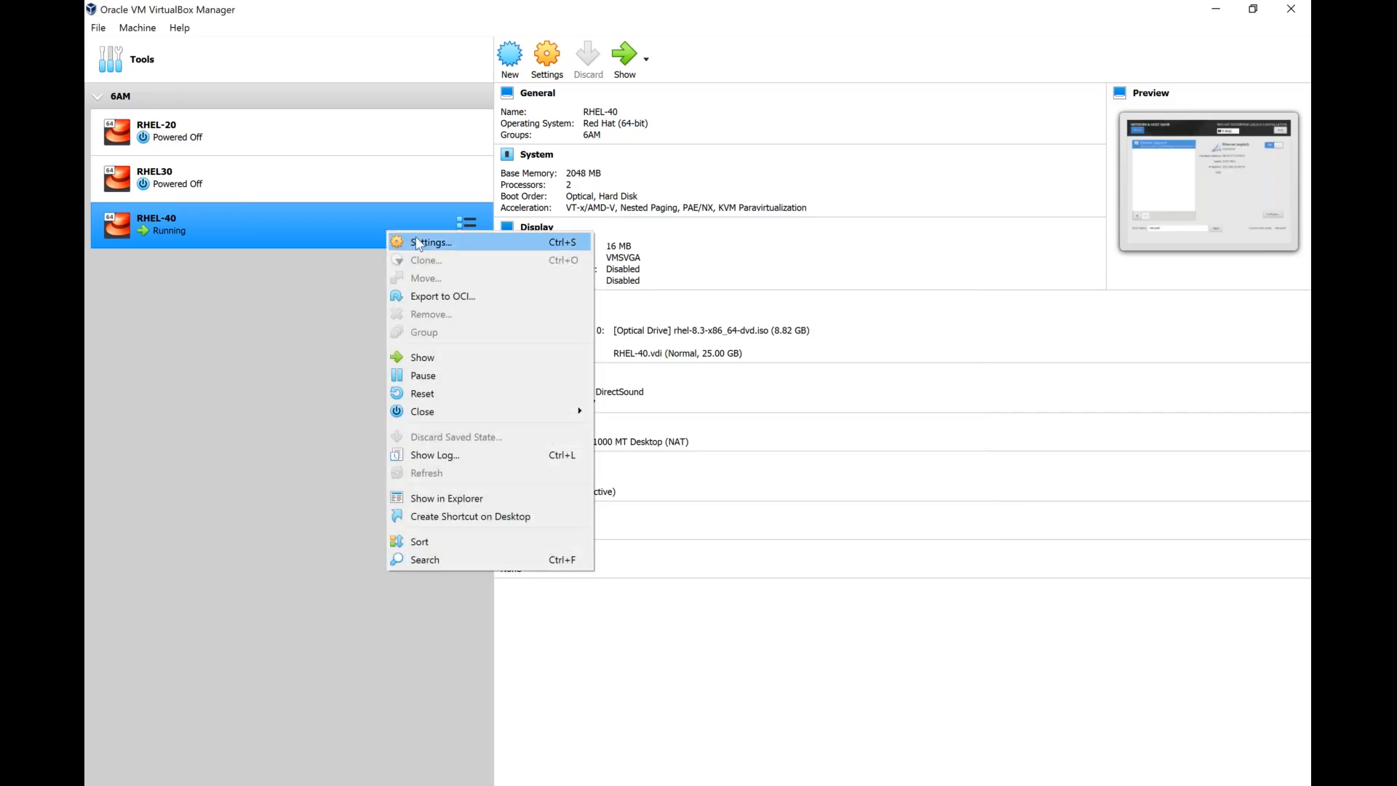
left_click(418, 242)
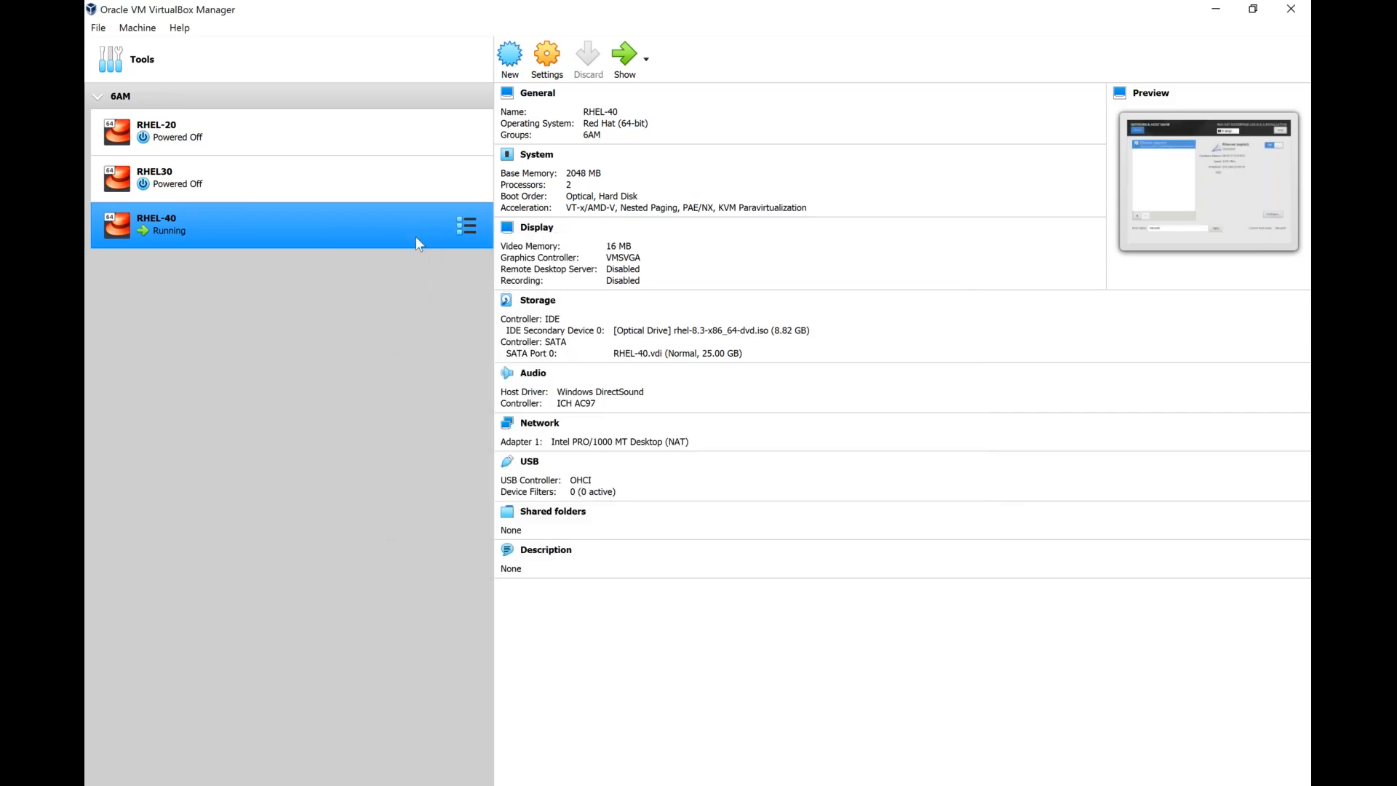
left_click(482, 356)
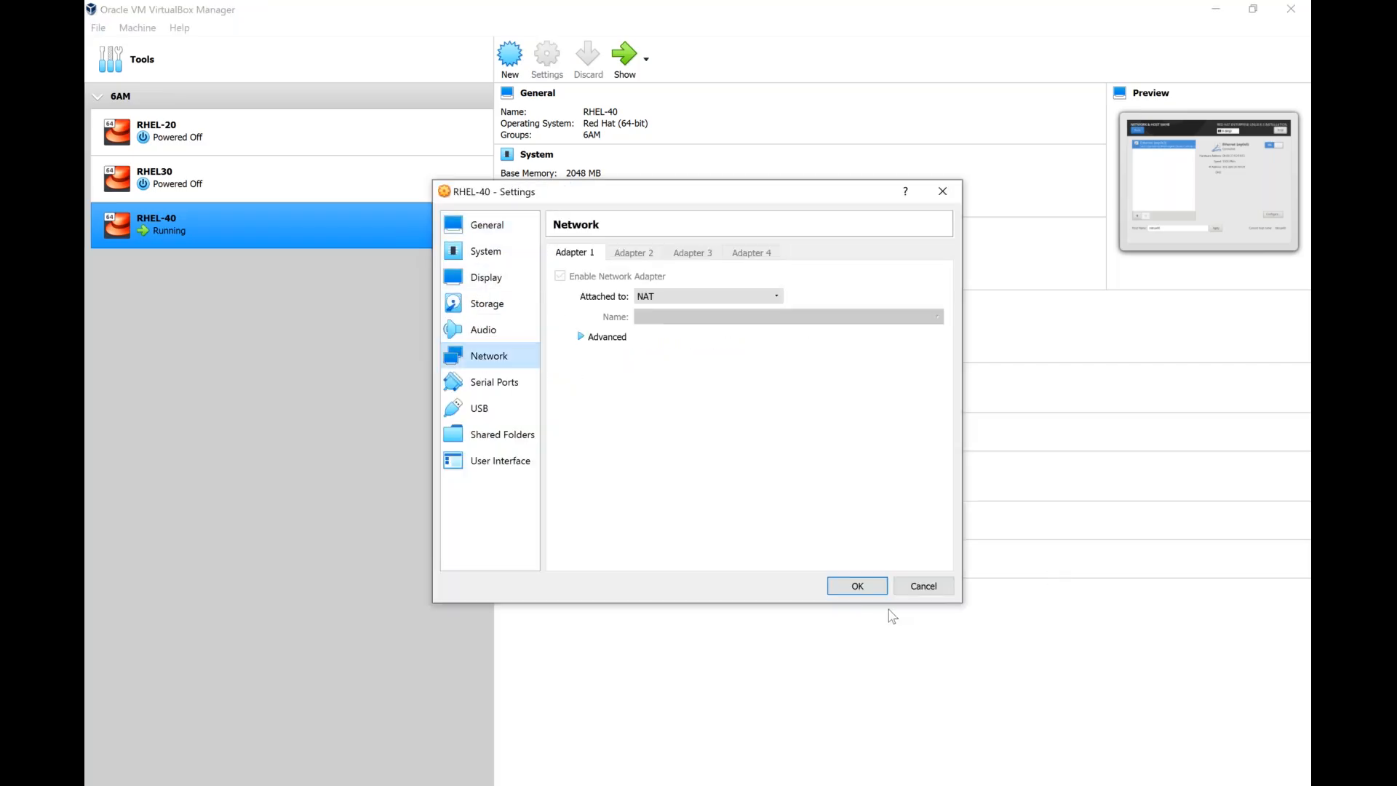
left_click(922, 585)
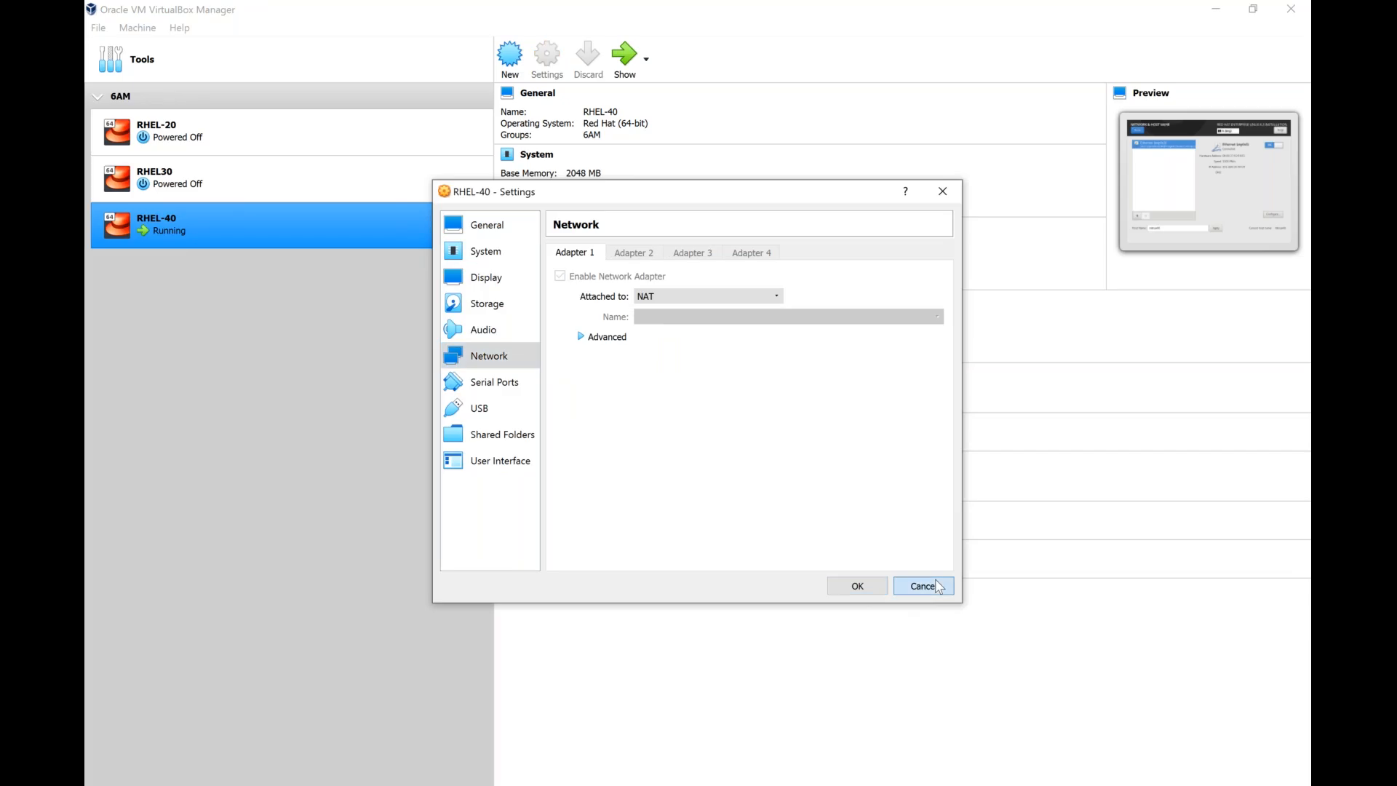
Attach network Adapter 1 of the RHEL-40 machine to the Host-only Adapter and save the settings.
right_click(307, 229)
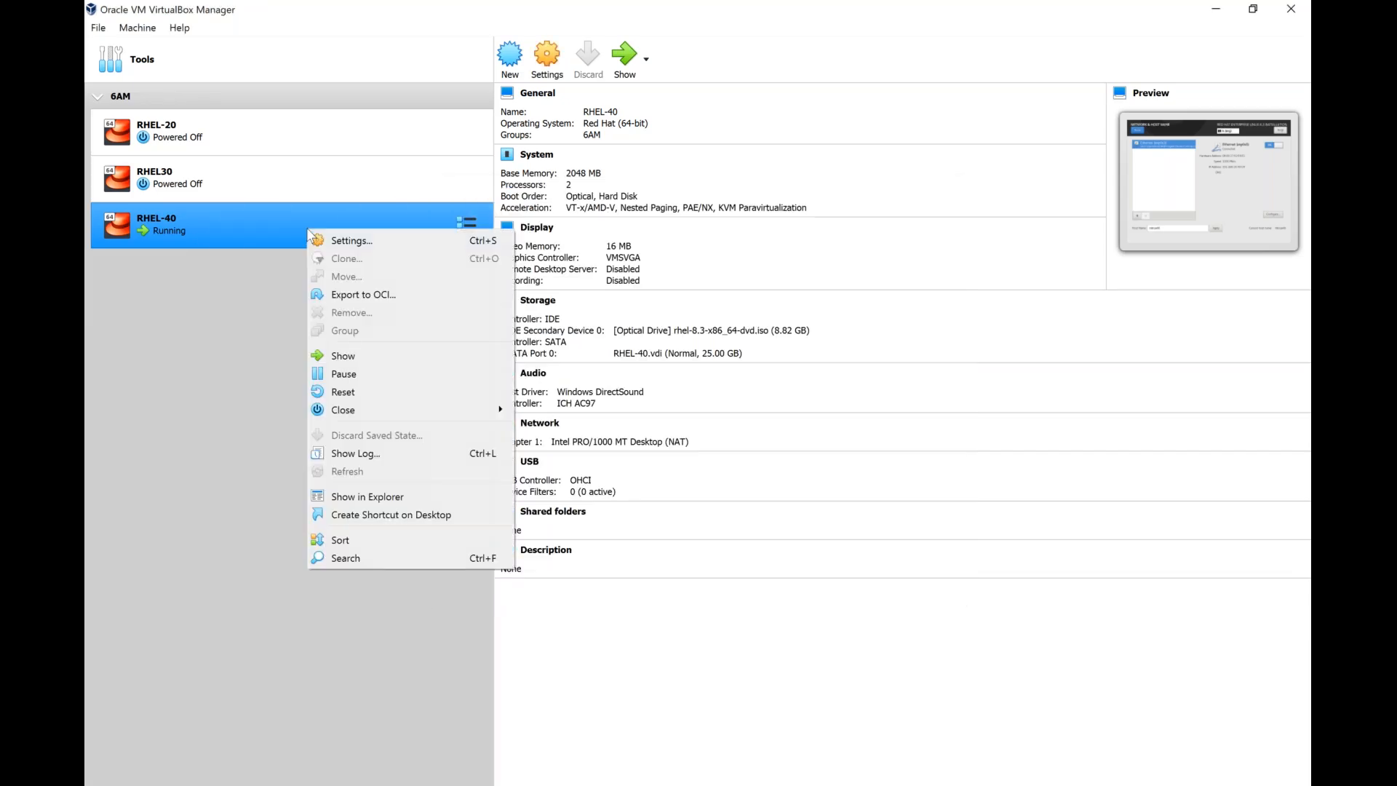
left_click(321, 240)
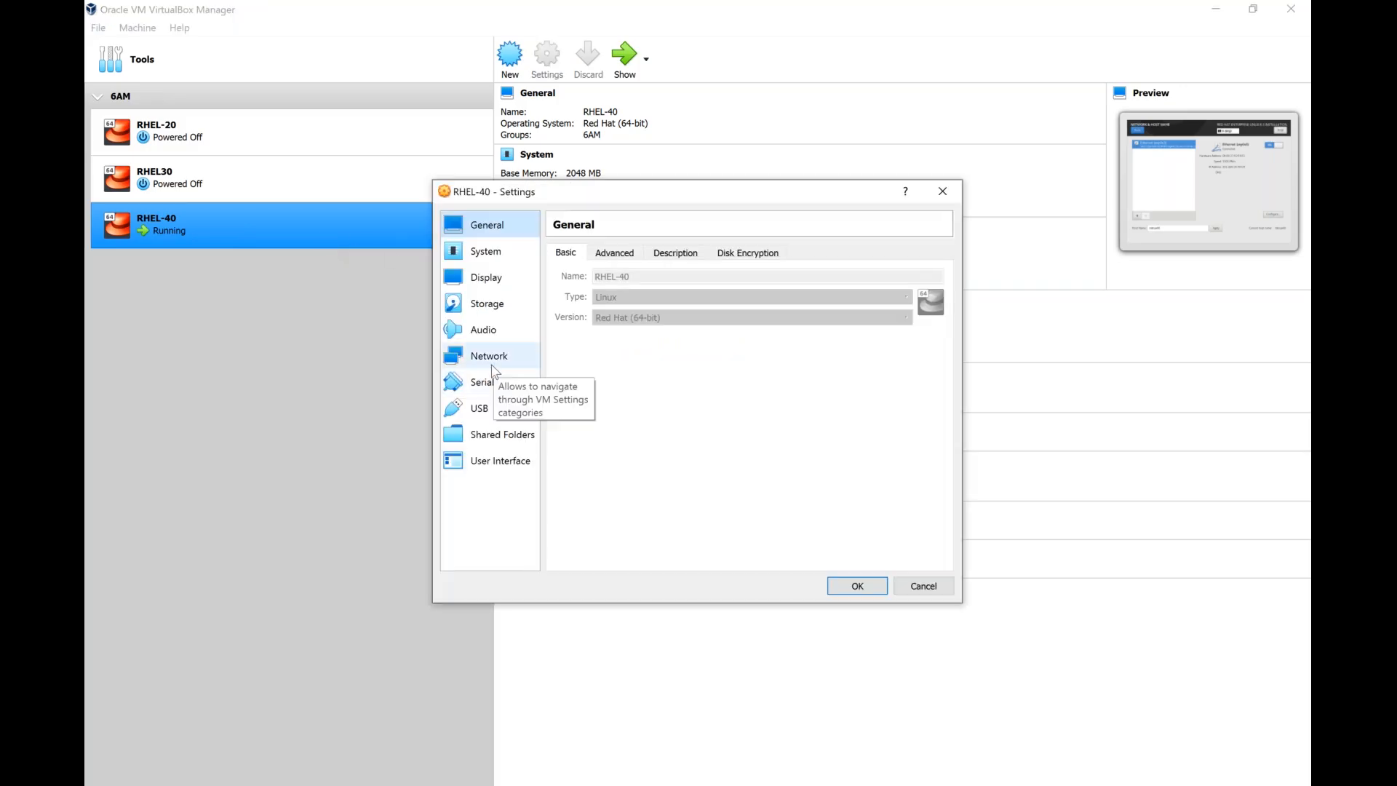
left_click(492, 366)
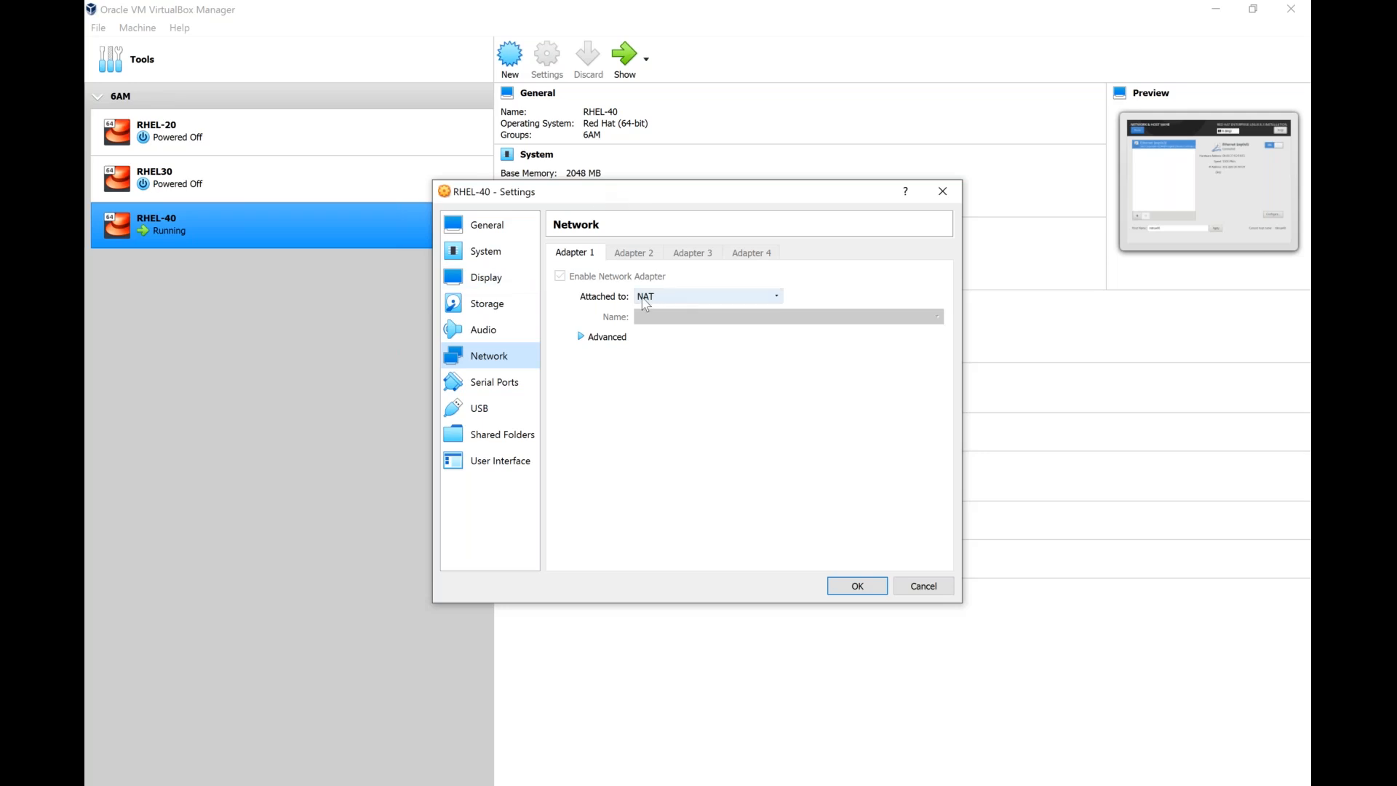
left_click(647, 299)
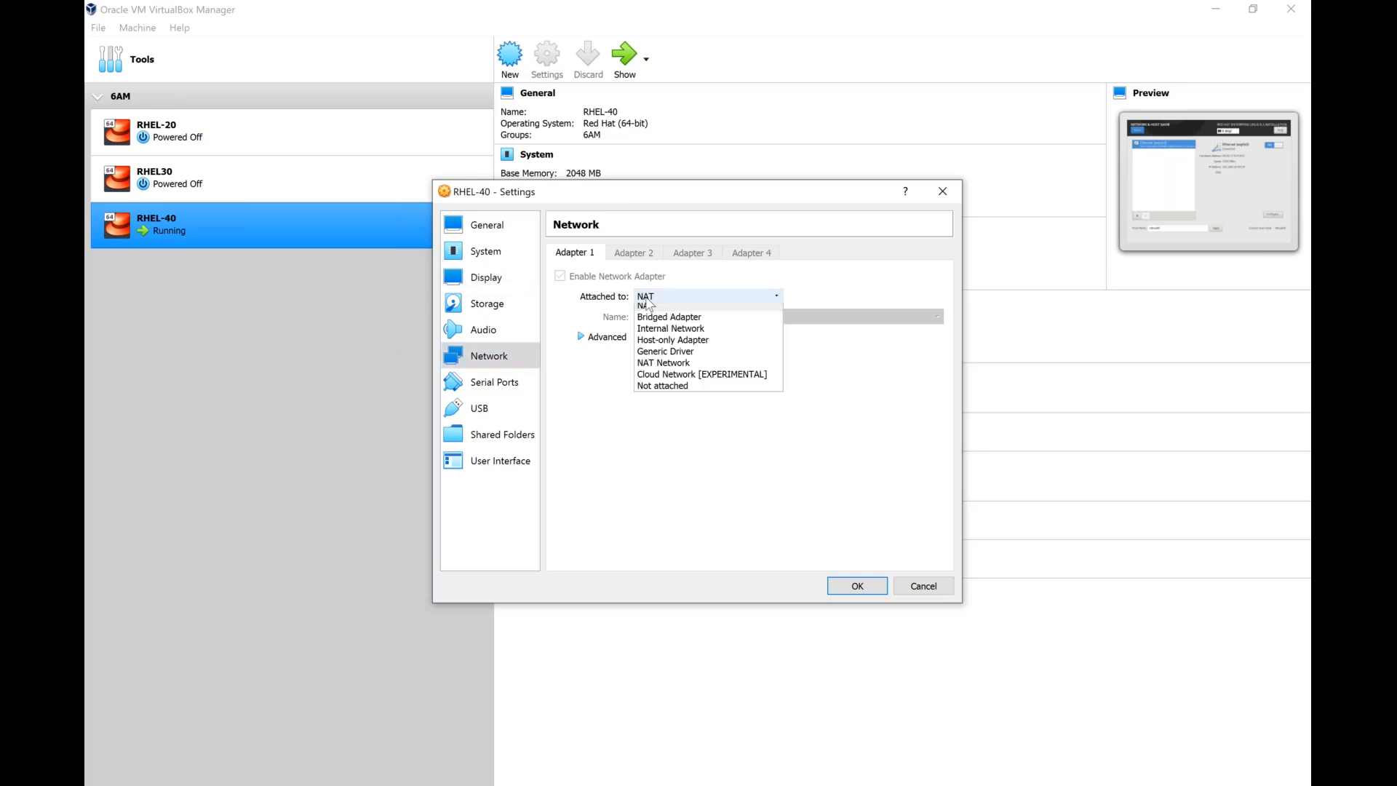
left_click(660, 345)
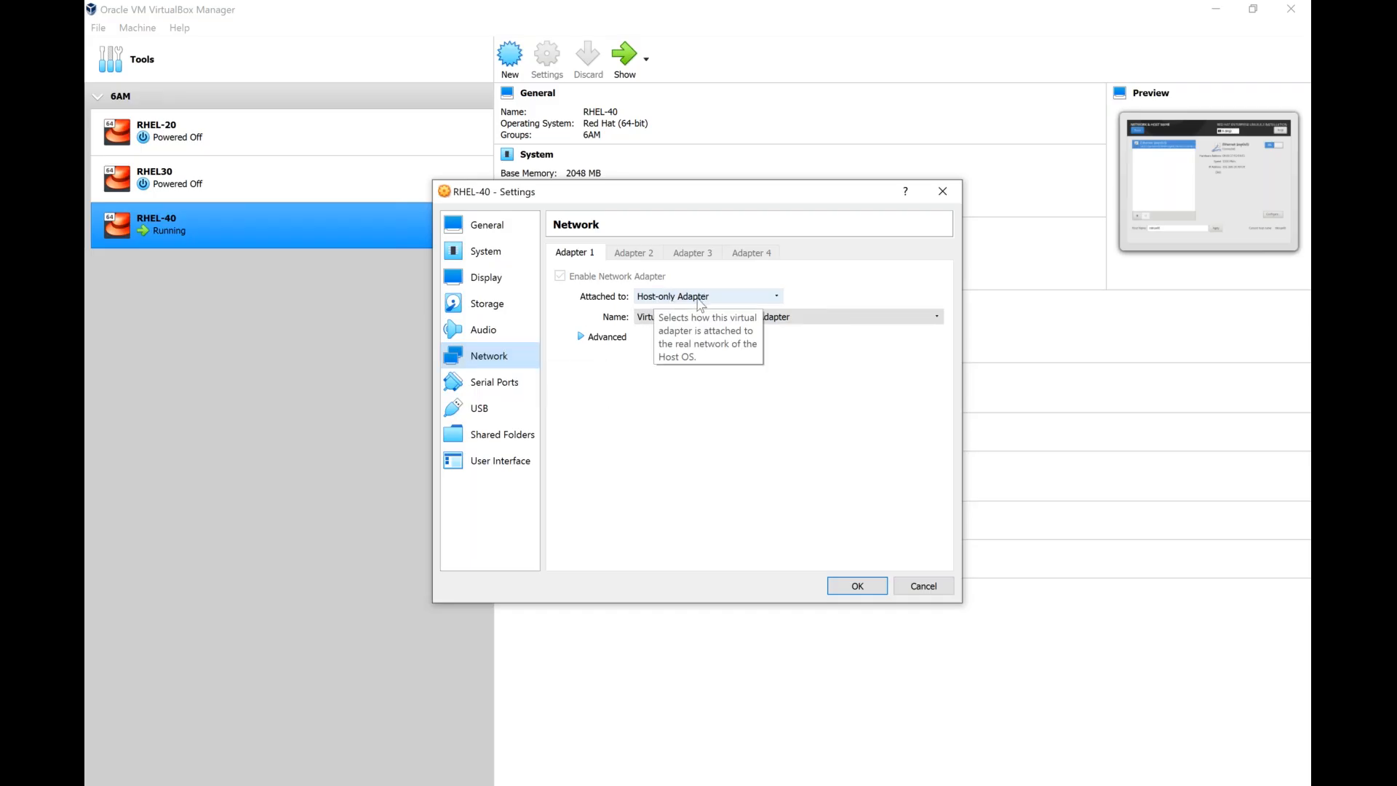
left_click(867, 585)
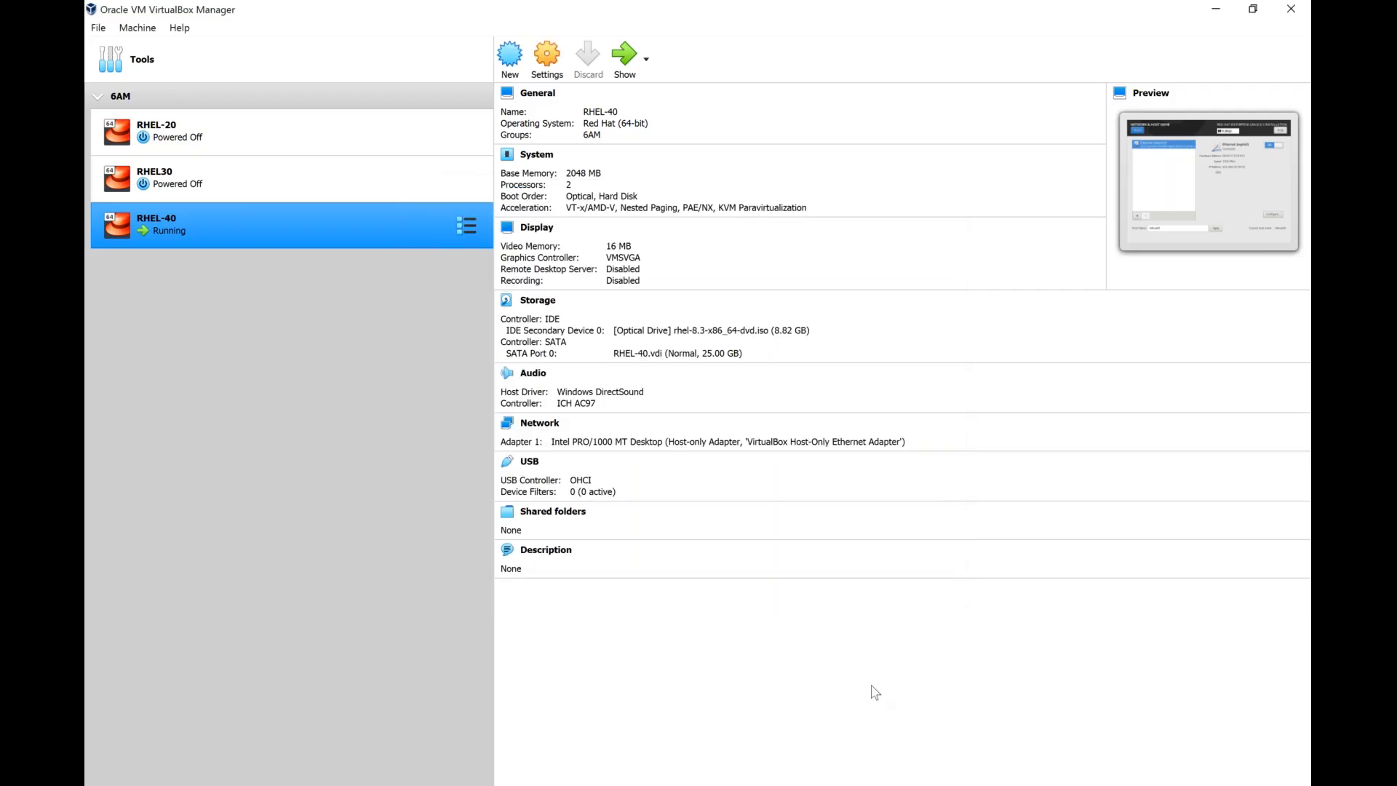
Switch to the running ping window to check whether the host can reach the virtual machine.
key("alt+Tab")
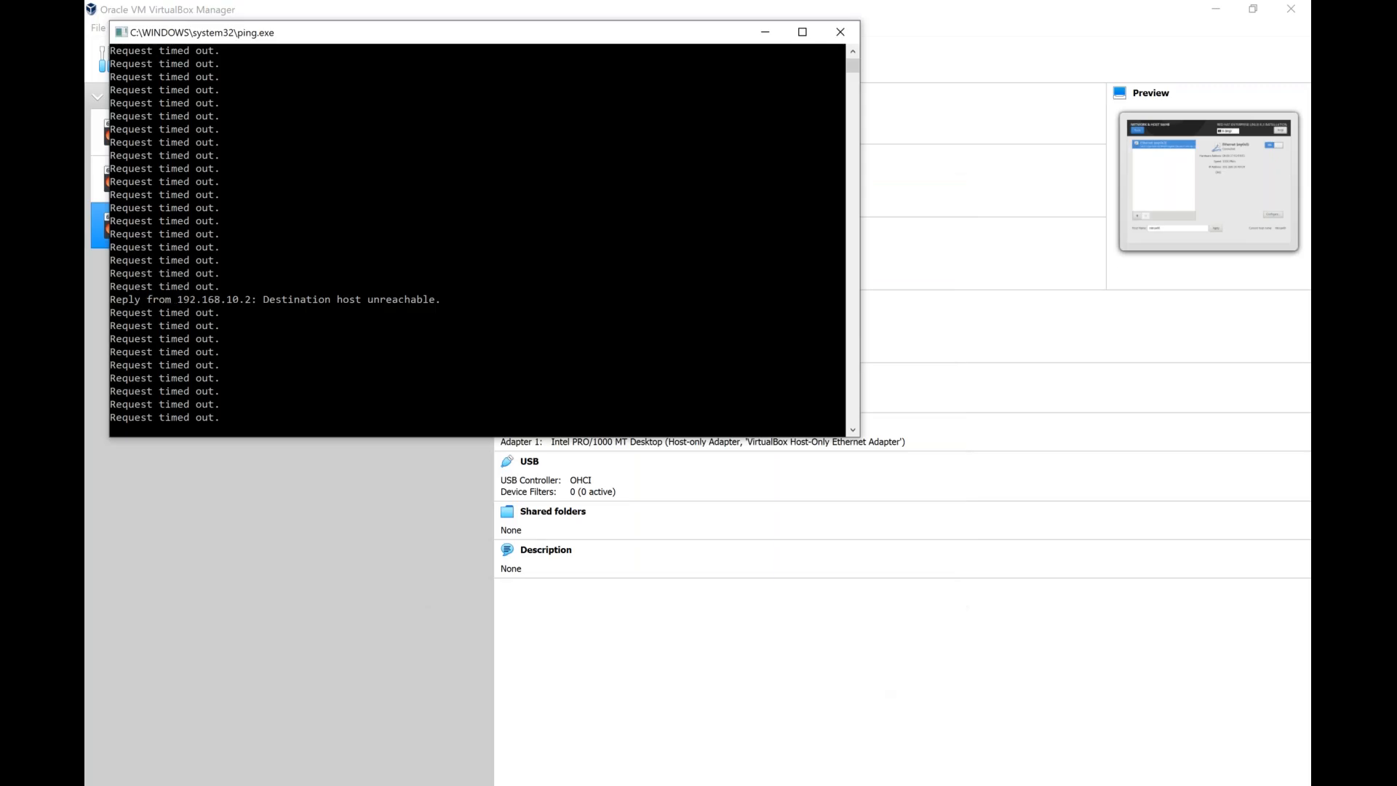
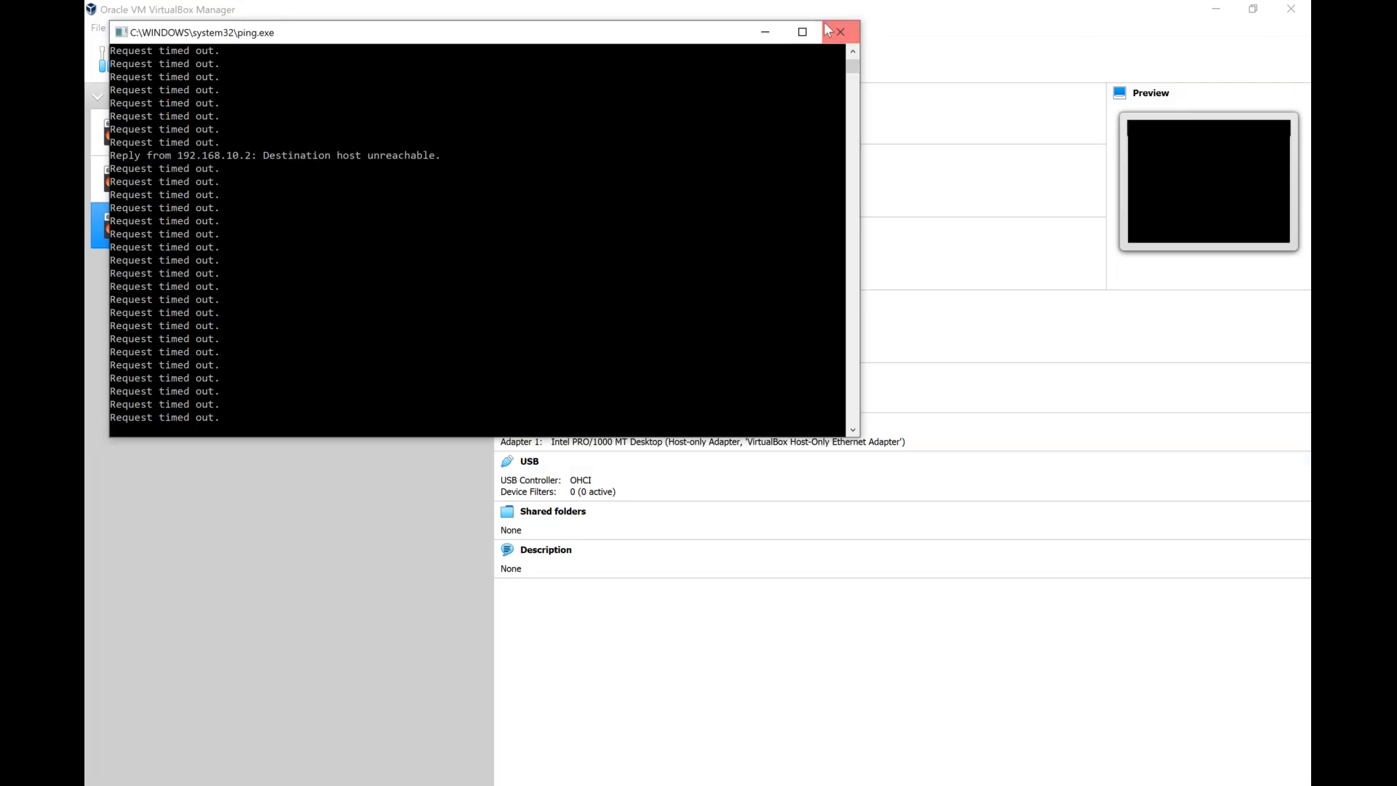
Close the old ping window and start a new continuous ping to 192.168.10.40 from the host.
left_click(842, 40)
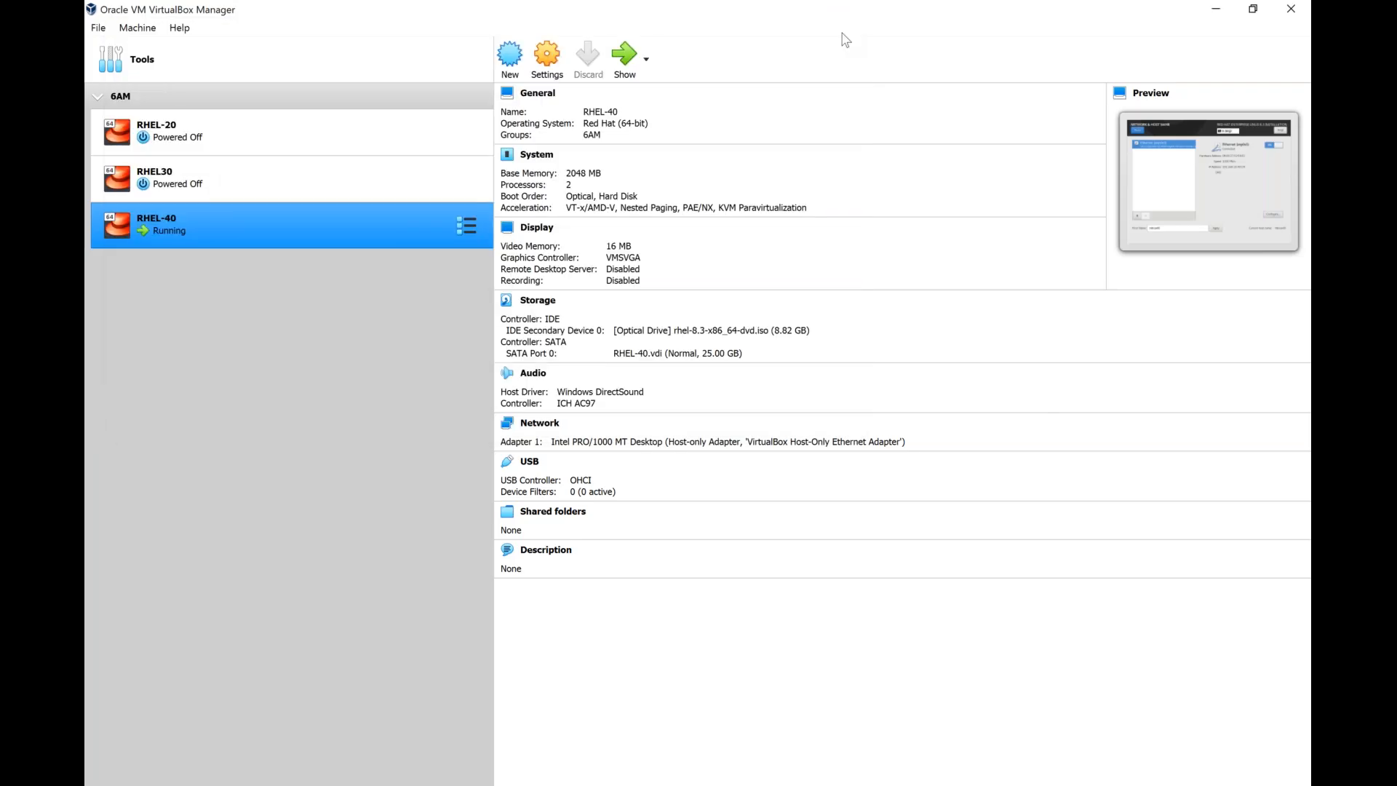
key("super+r")
key("Return")
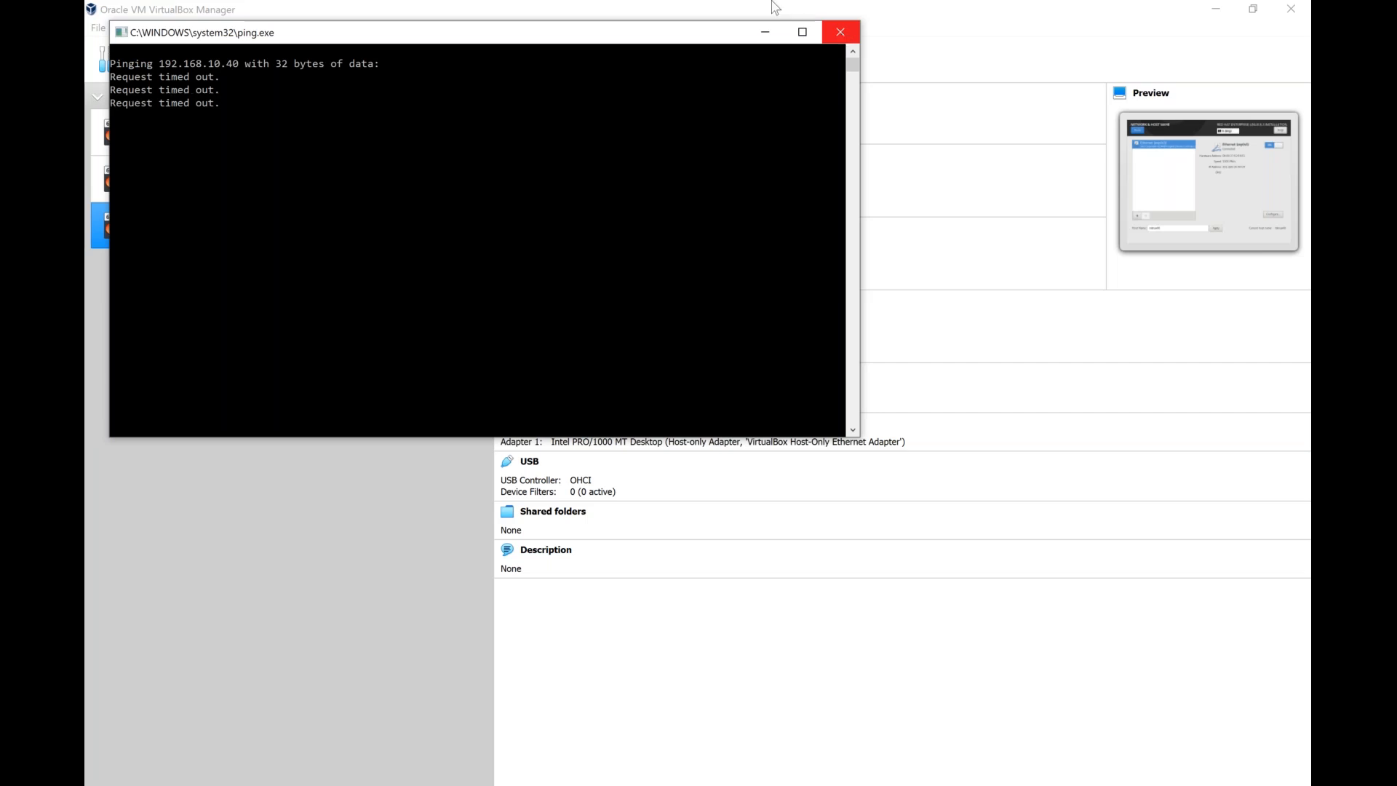
Check in the RHEL-40 network settings that Adapter 1 uses VirtualBox Host-Only Ethernet Adapter, save, and return to the ping window.
left_click(320, 490)
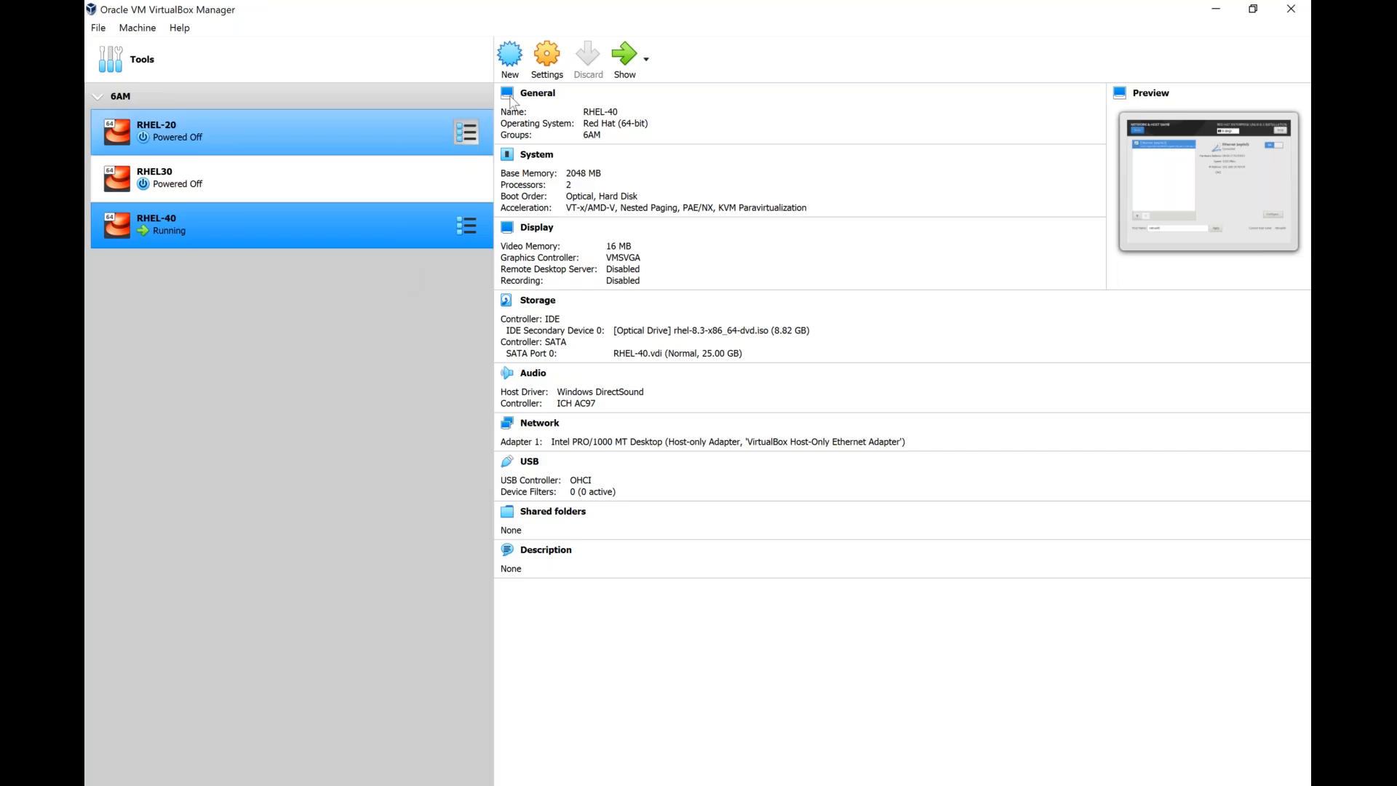
left_click(546, 60)
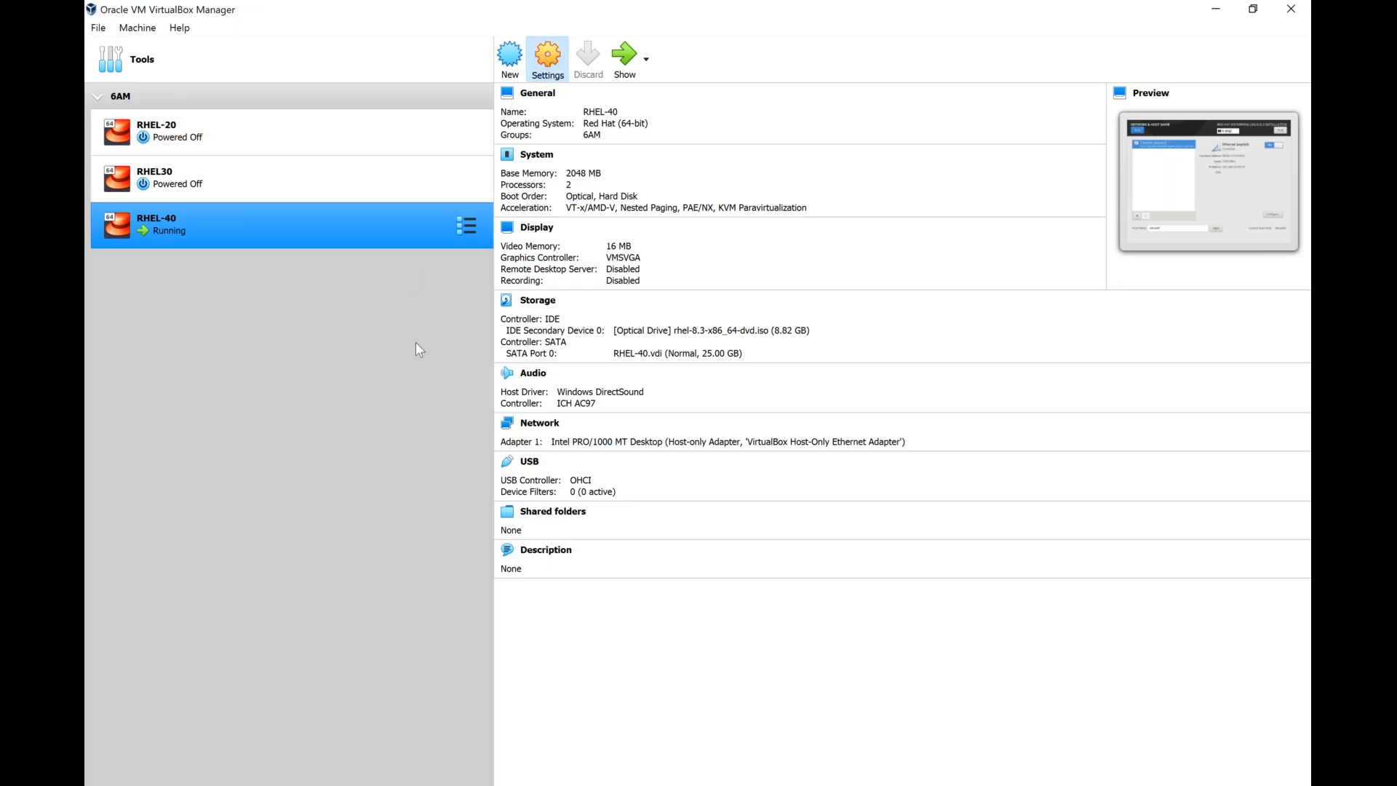
left_click(491, 357)
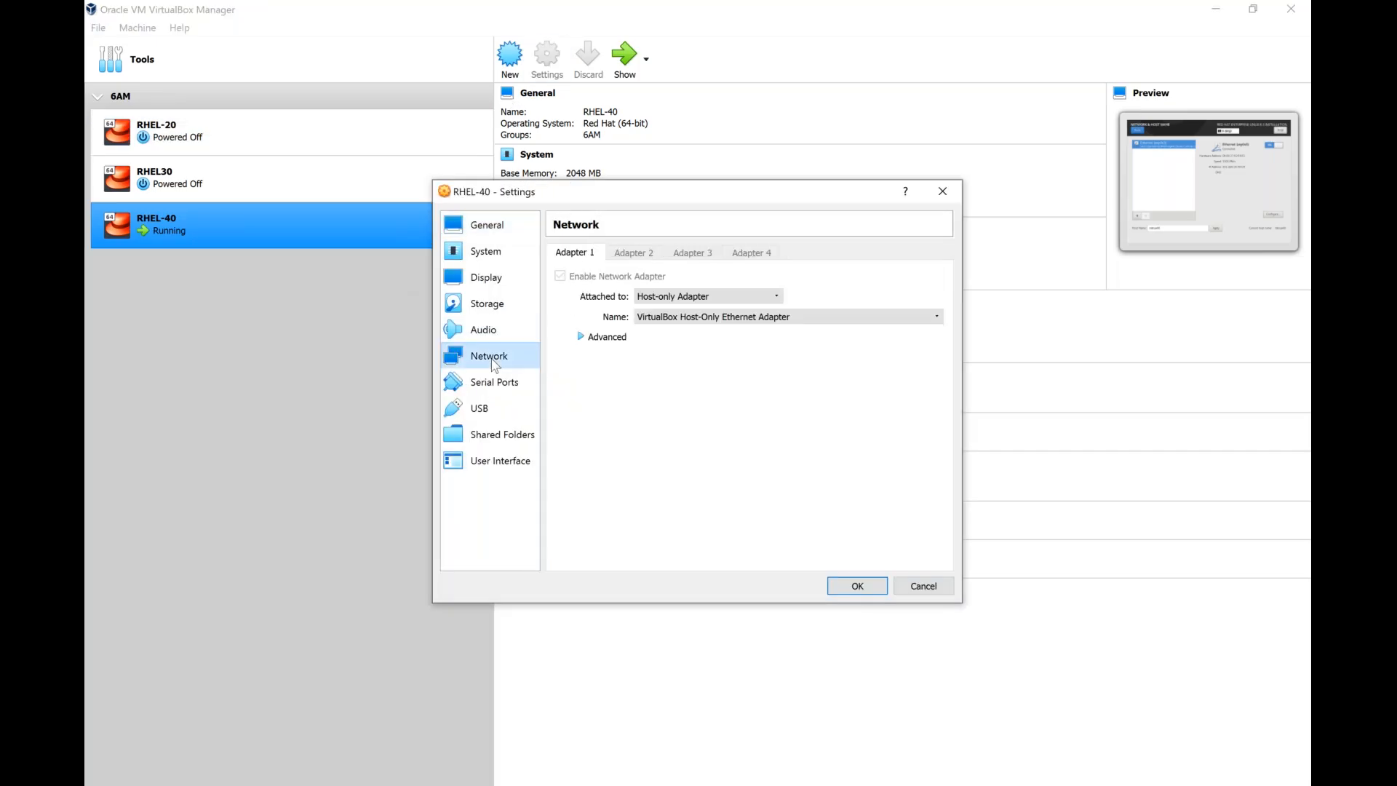
left_click(666, 318)
left_click(668, 322)
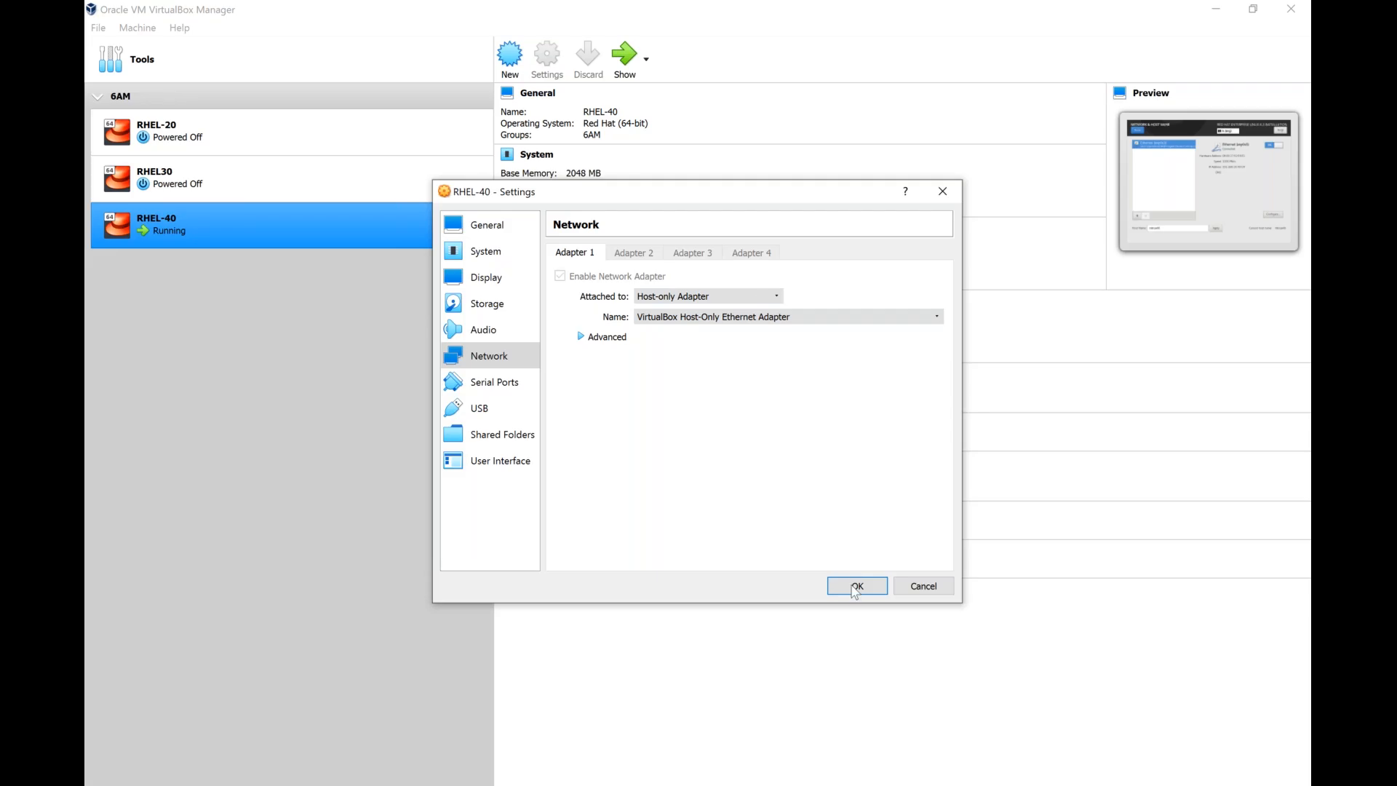
left_click(855, 586)
left_click(918, 782)
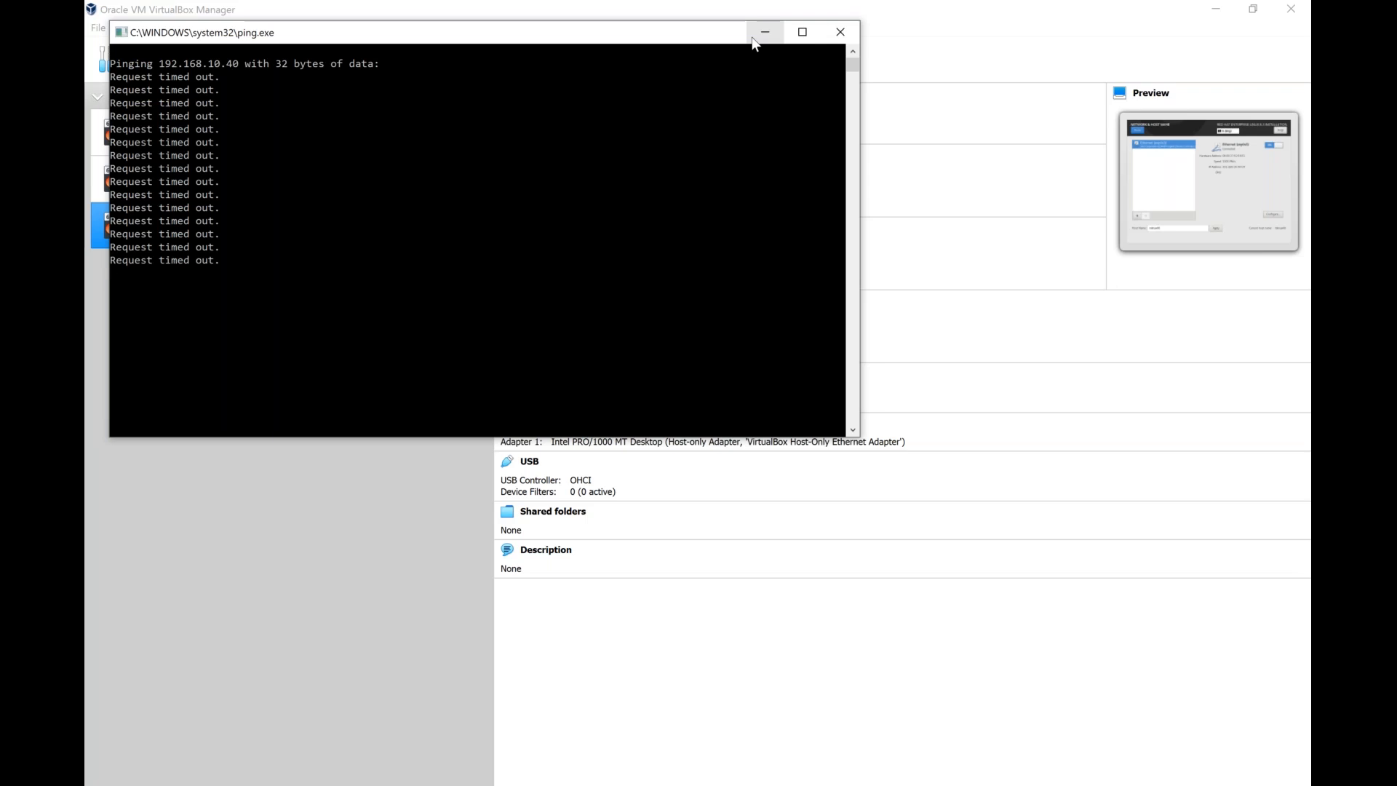
Review Adapter 1's advanced options on RHEL-40, reselect Host-only Adapter with VirtualBox Host-Only Ethernet Adapter, save, and recheck the ping.
left_click(269, 497)
left_click(545, 55)
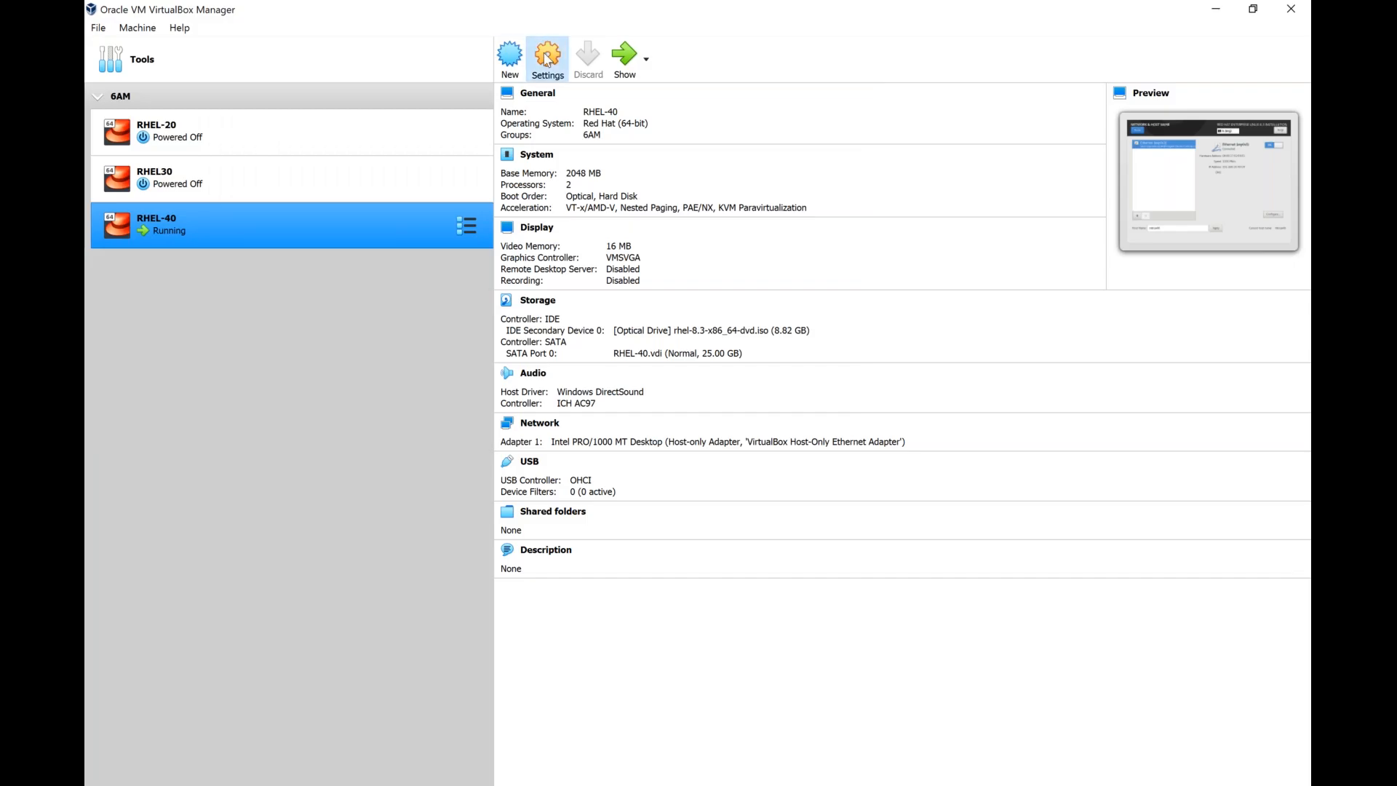
left_click(501, 356)
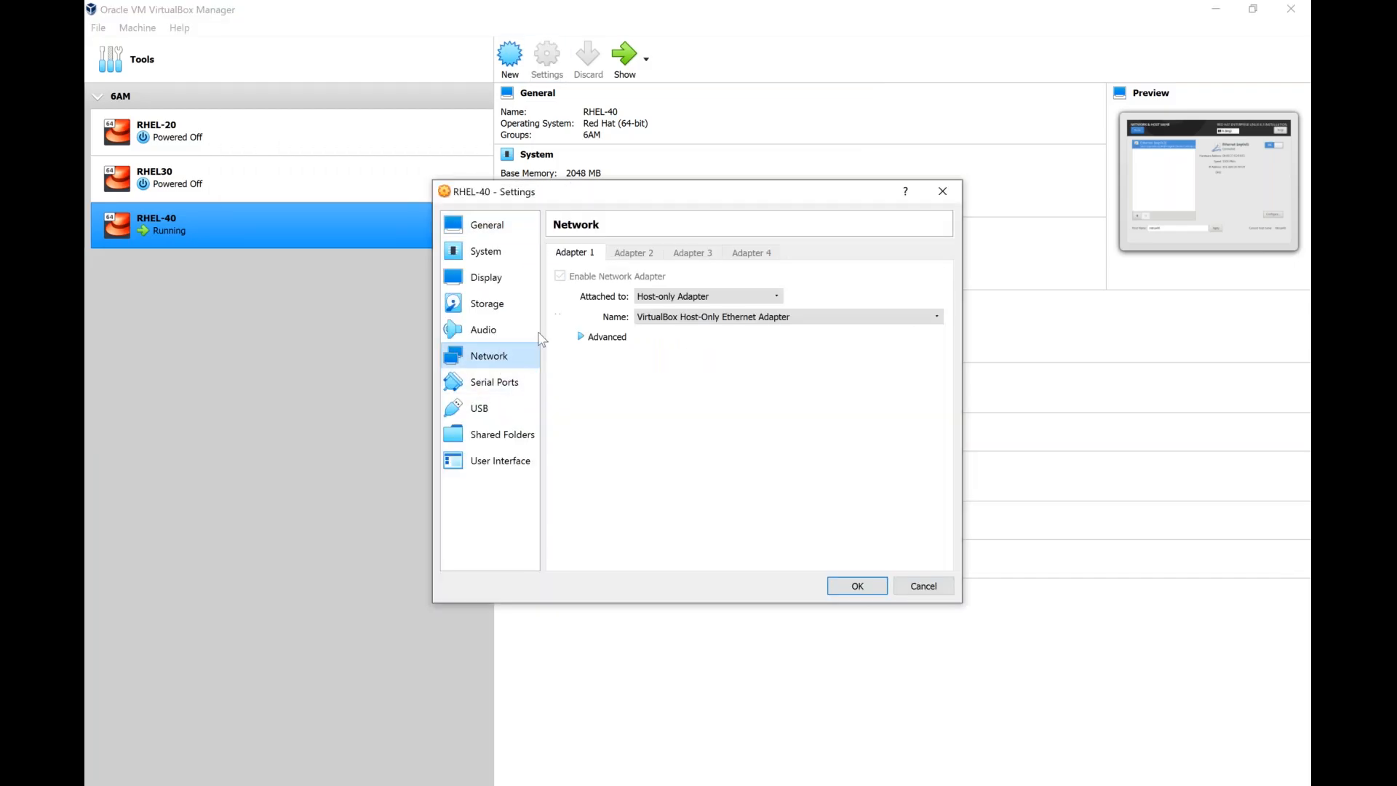
left_click(584, 338)
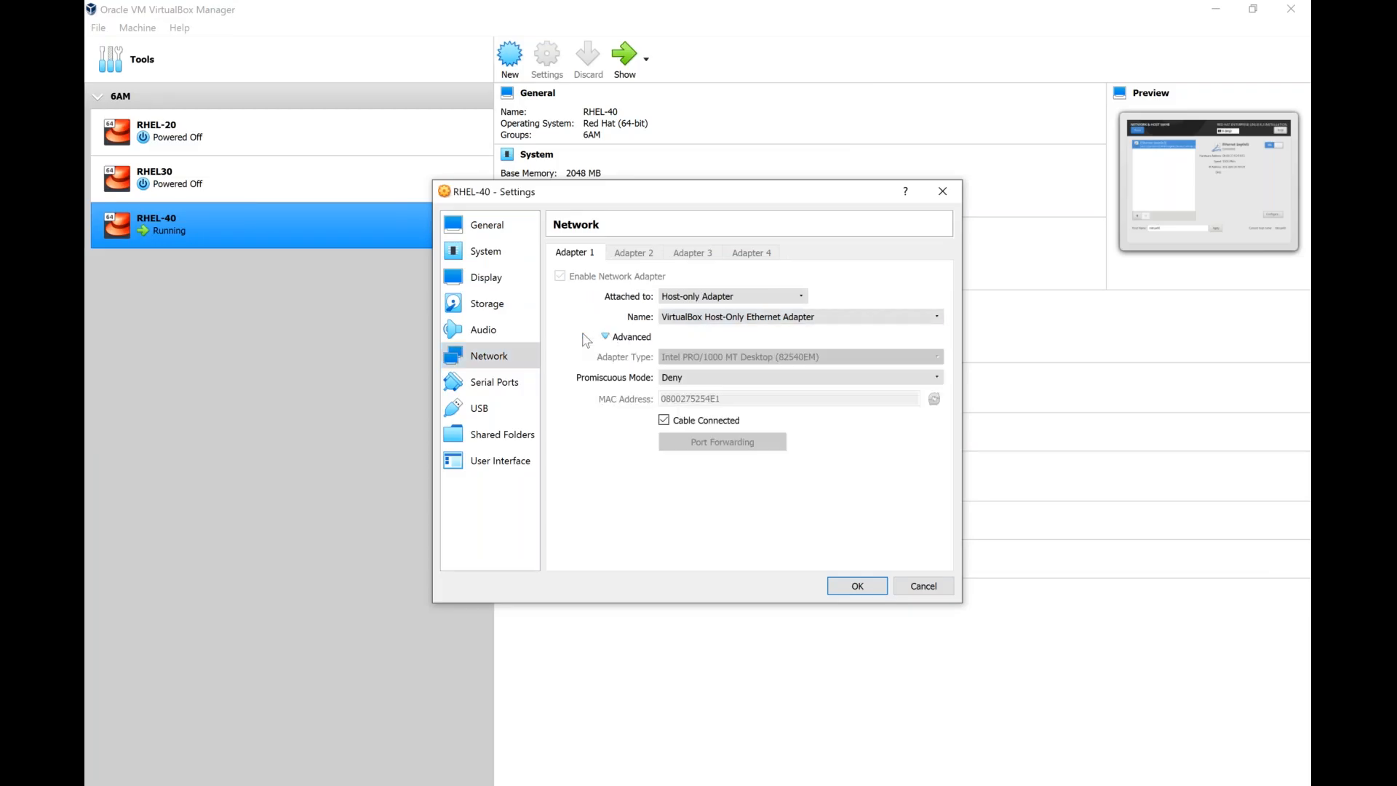
left_click(696, 321)
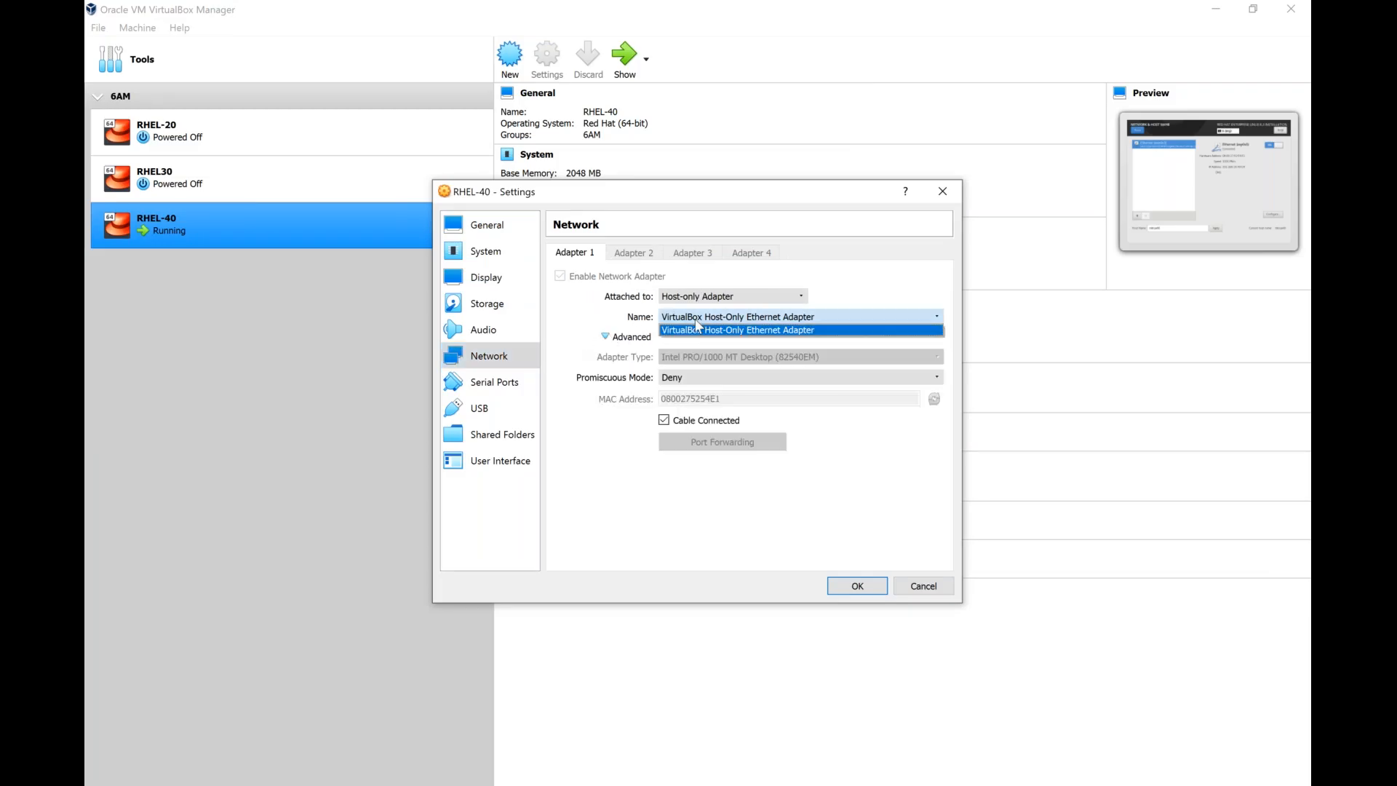
left_click(697, 328)
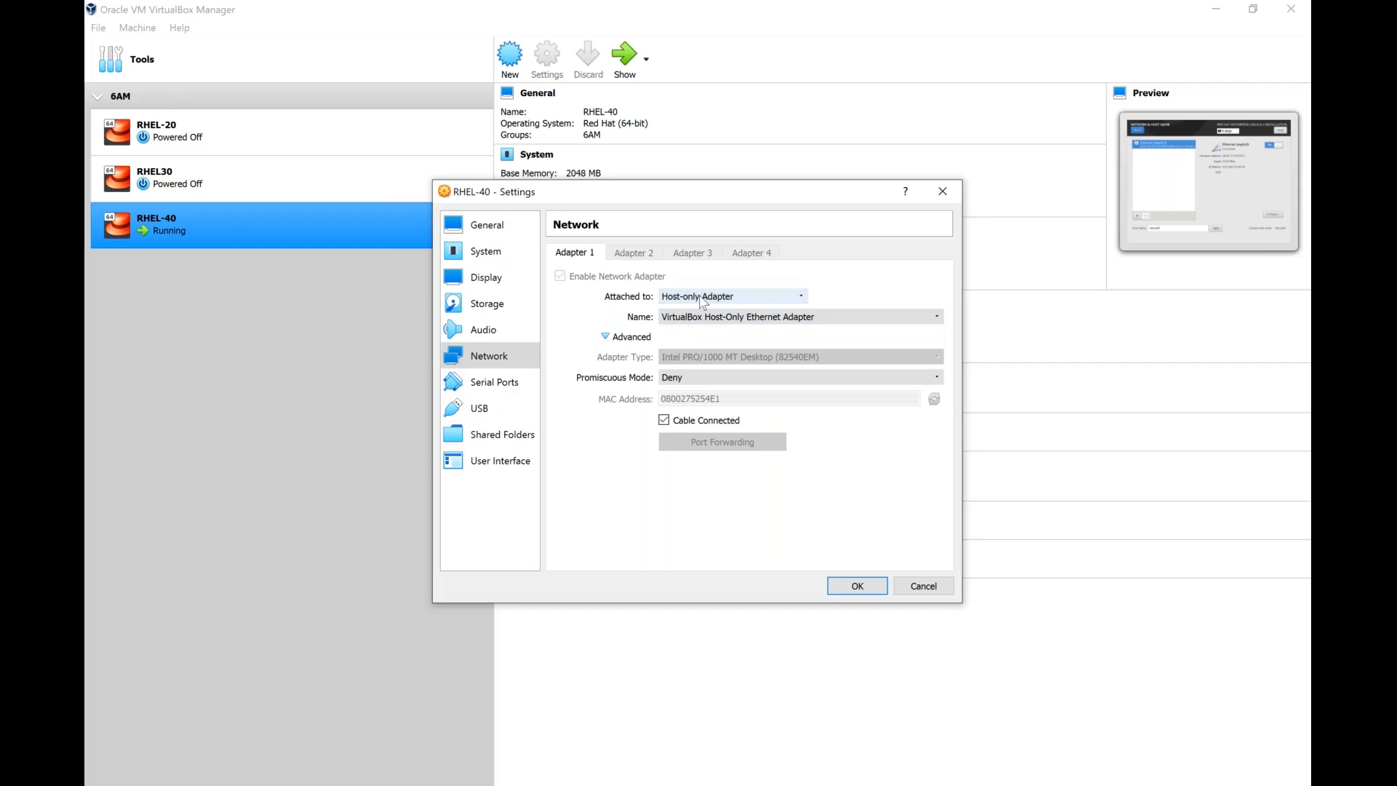
left_click(701, 297)
left_click(696, 349)
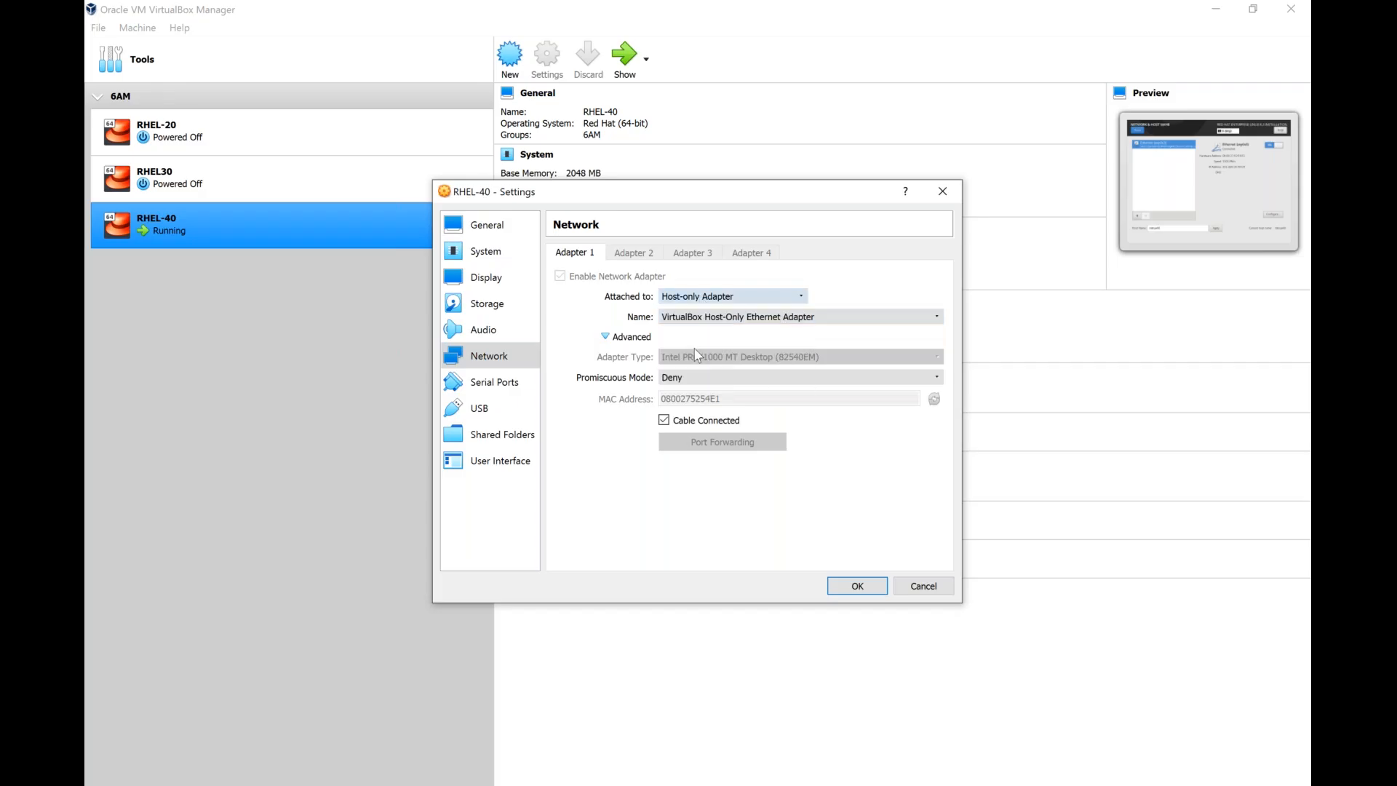
left_click(853, 587)
key("alt+Tab")
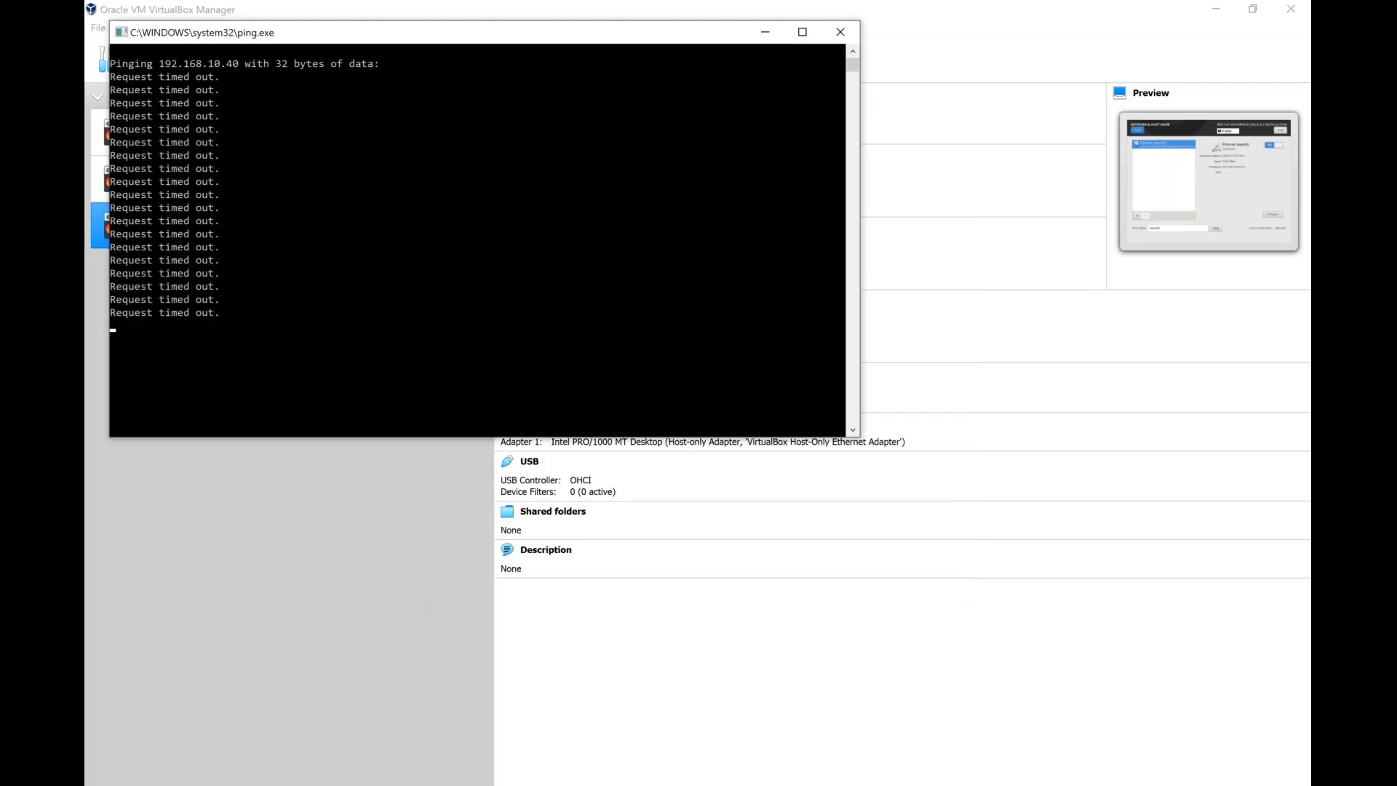
Check the host-only adapter's IPv4 configuration in the Host Network Manager, close it, and look at the ping replies again.
left_click(124, 11)
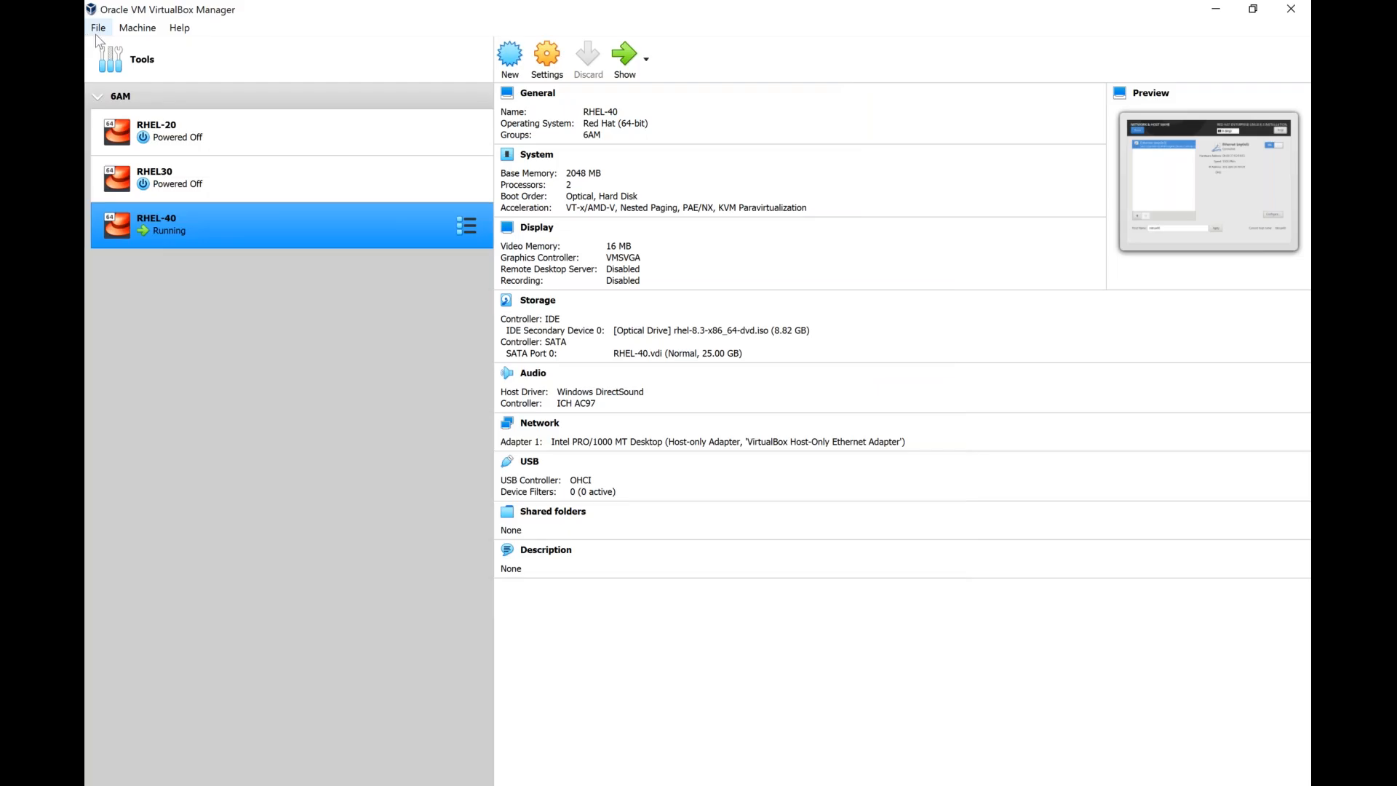
left_click(98, 28)
left_click(165, 159)
left_click(943, 591)
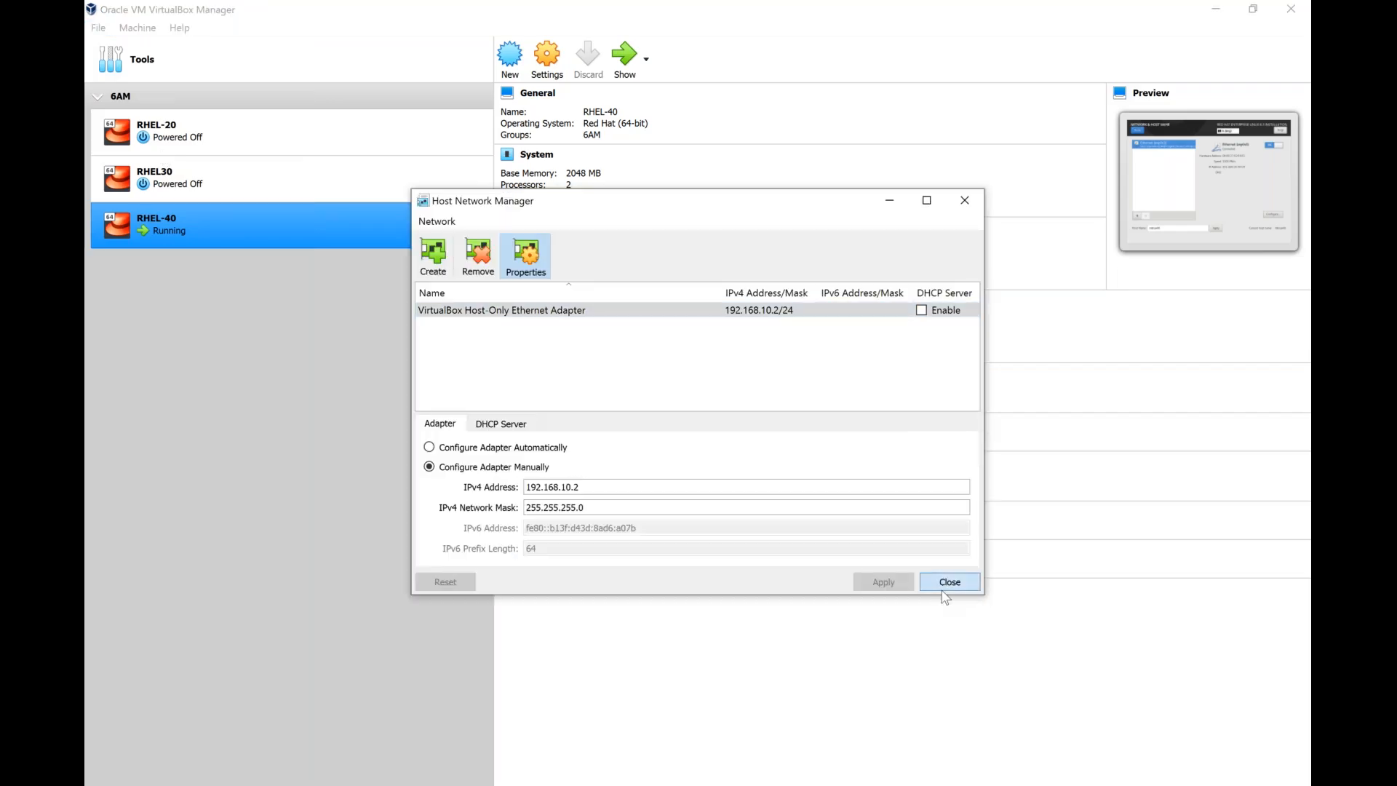
left_click(932, 782)
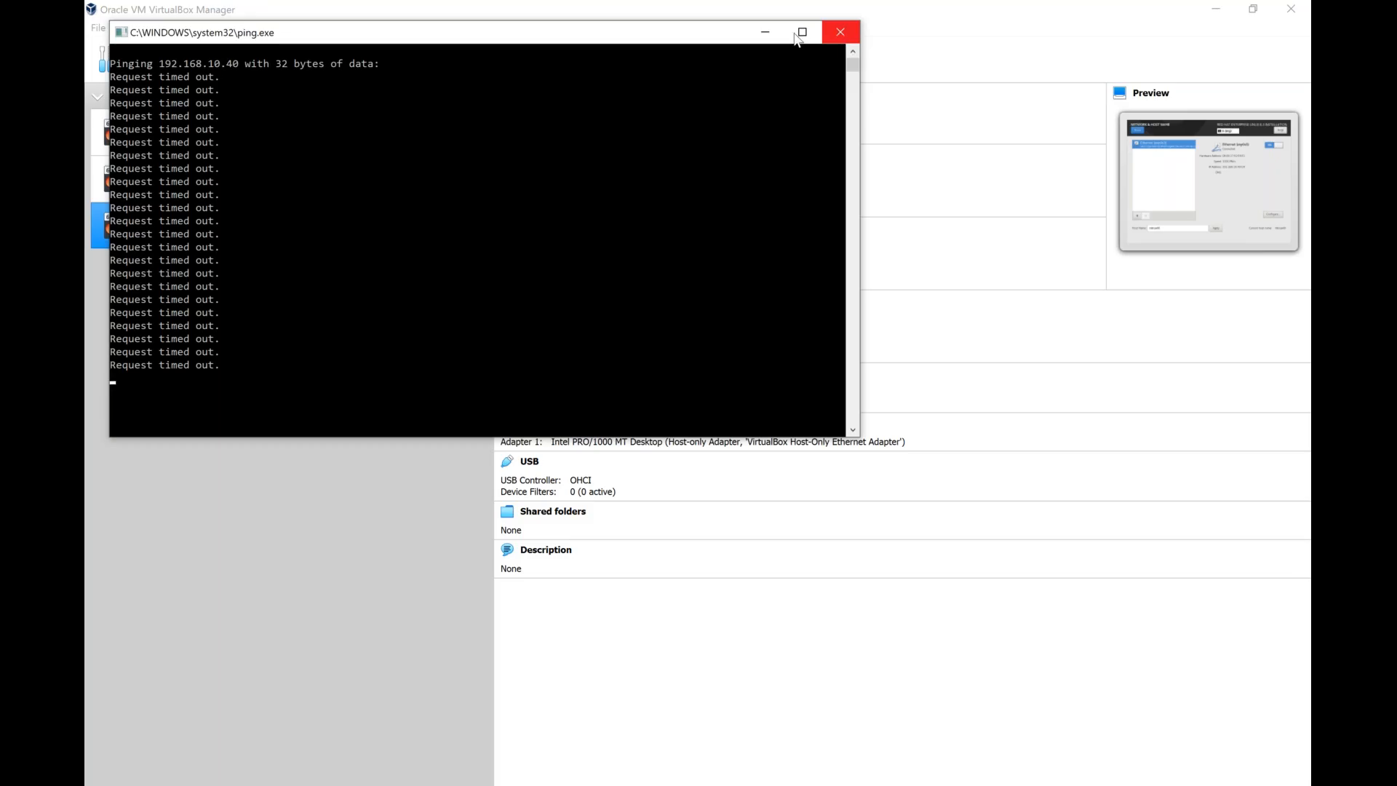
left_click(763, 35)
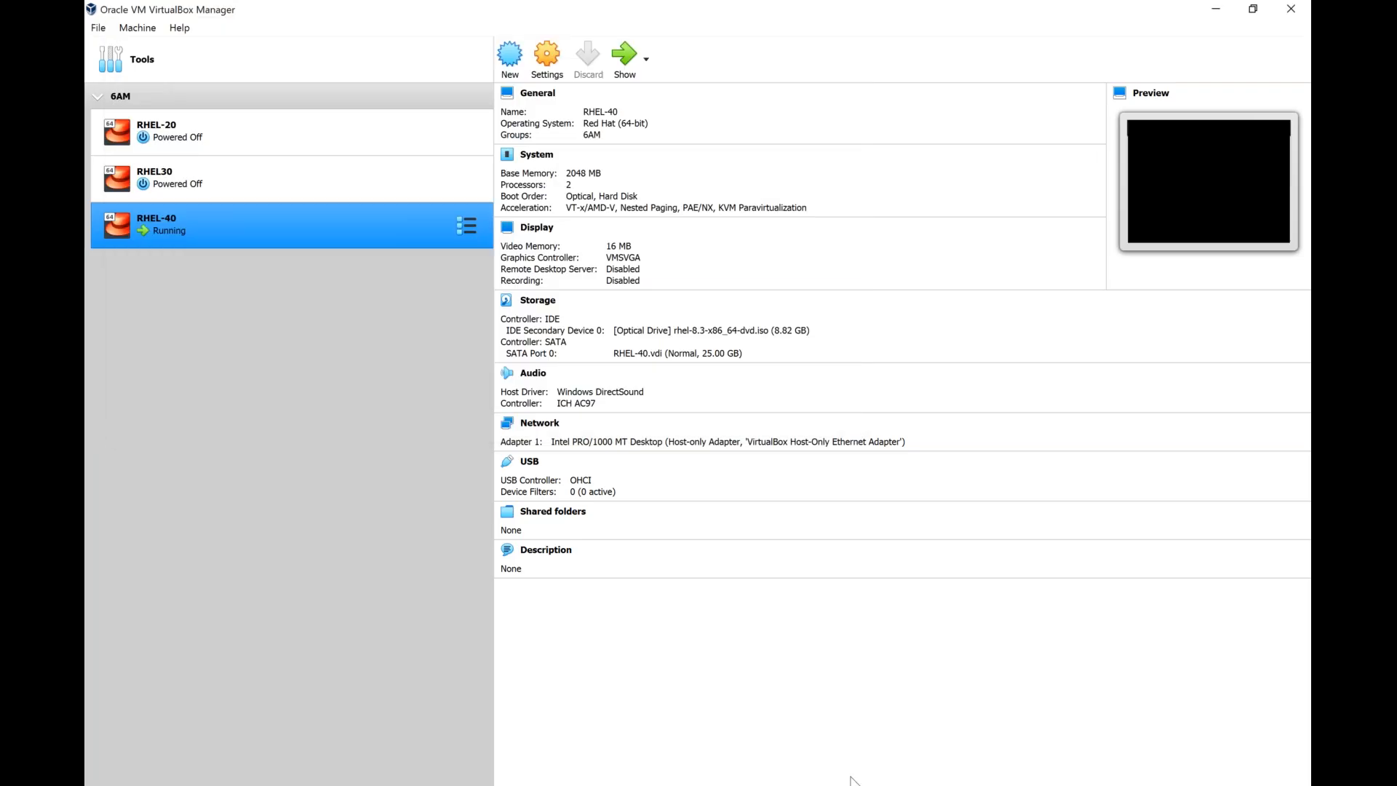
Switch Ethernet (enp0s3) off and on again in the RHEL-40 installer, recheck the ping, and finish the network and host name settings.
left_click(852, 784)
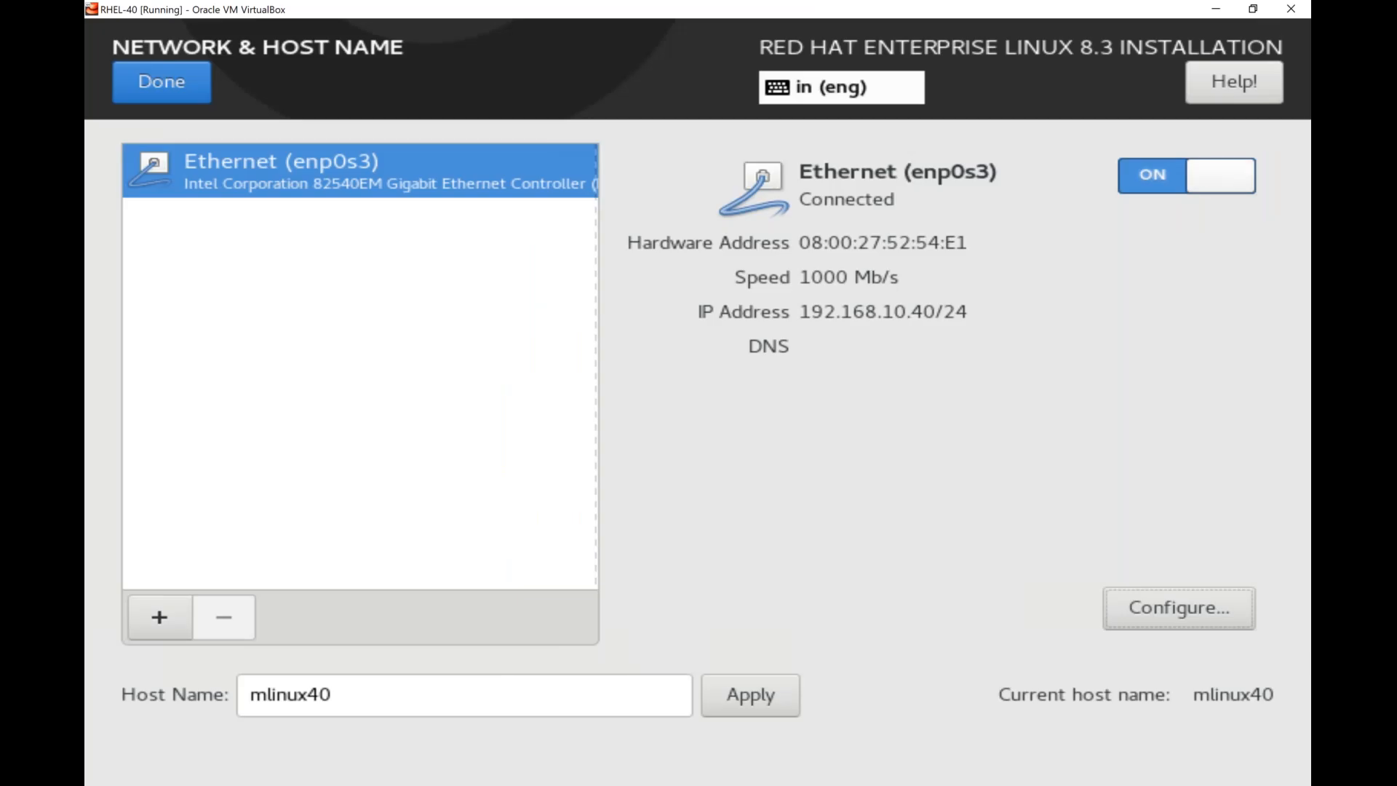
left_click(1186, 176)
left_click(1186, 176)
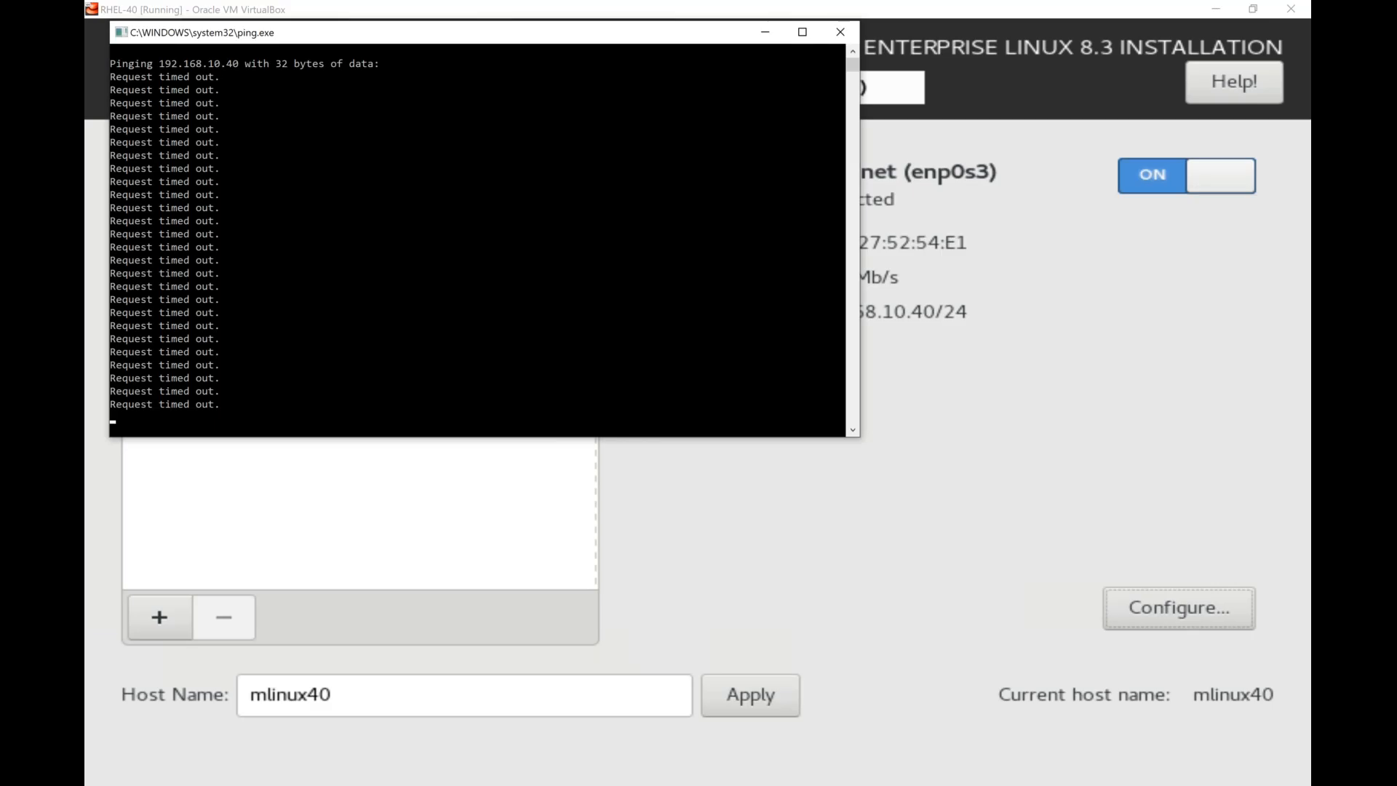
left_click(149, 7)
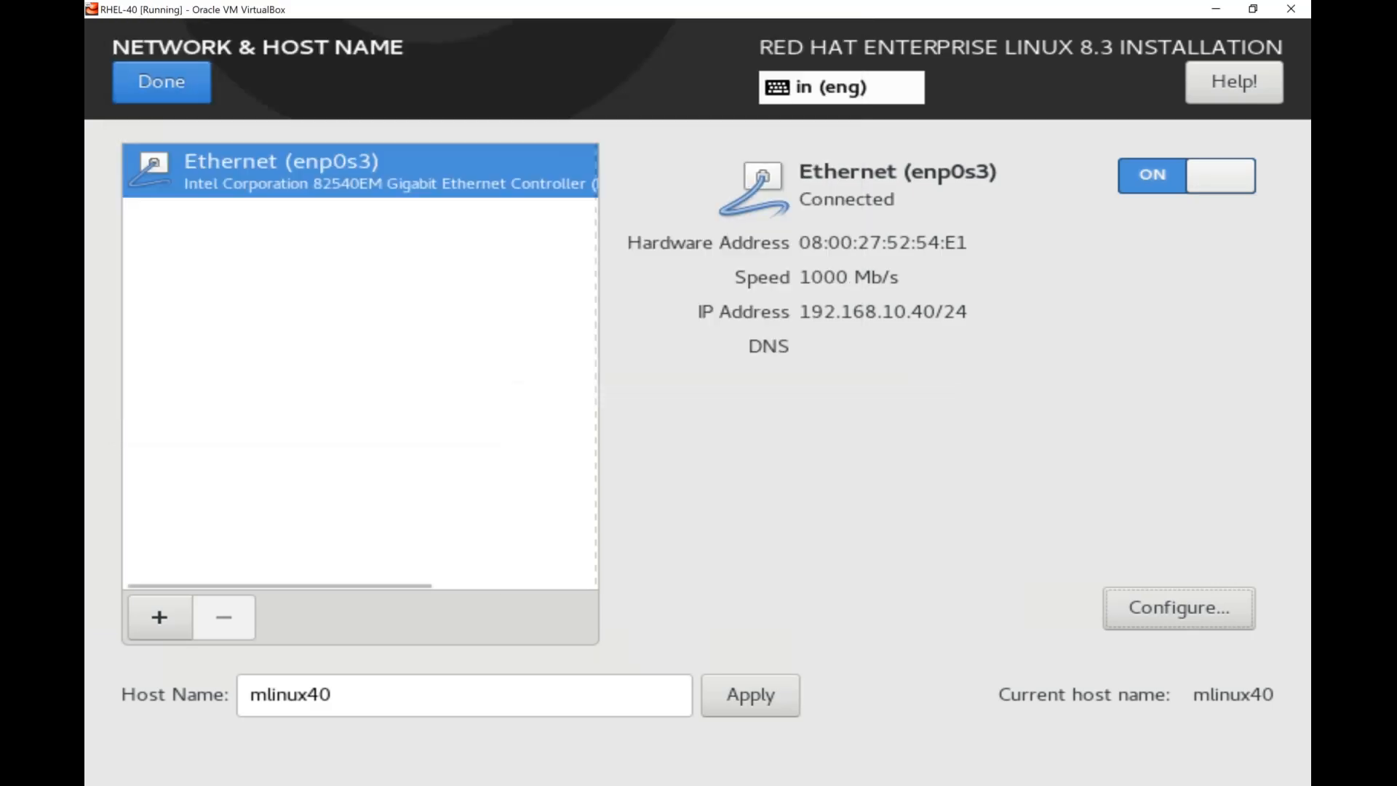
left_click(162, 82)
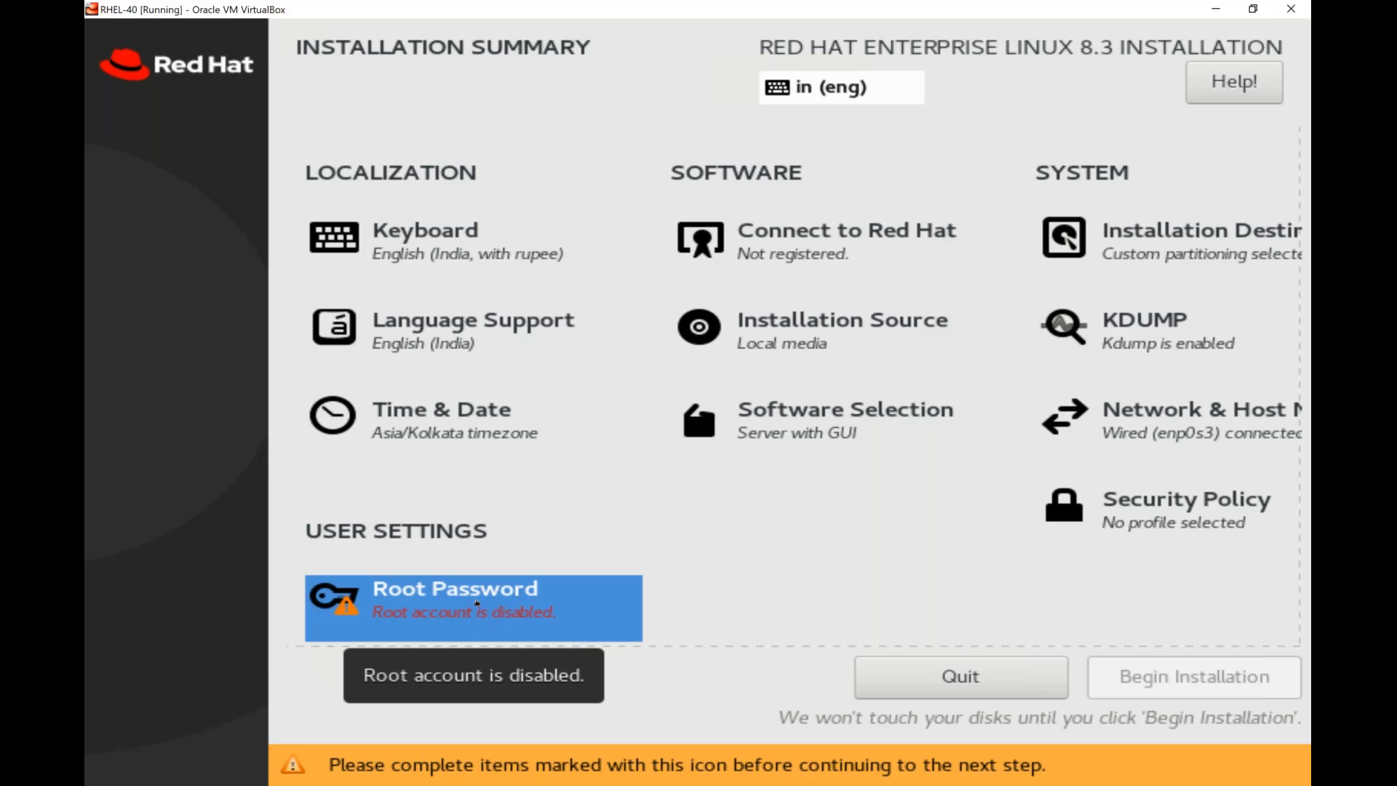
Enter and confirm the root password, and accept it despite the weak-password warning.
left_click(478, 602)
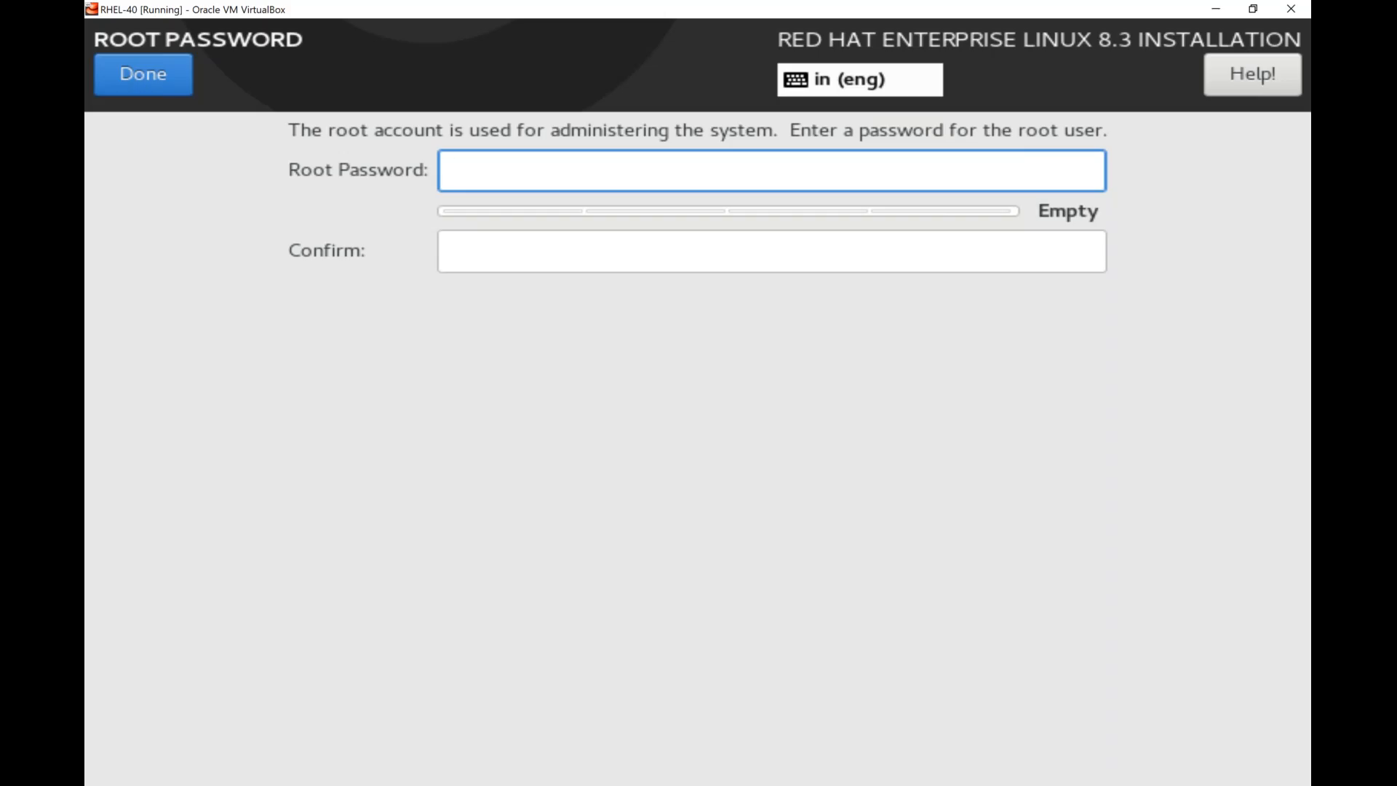
type("•••")
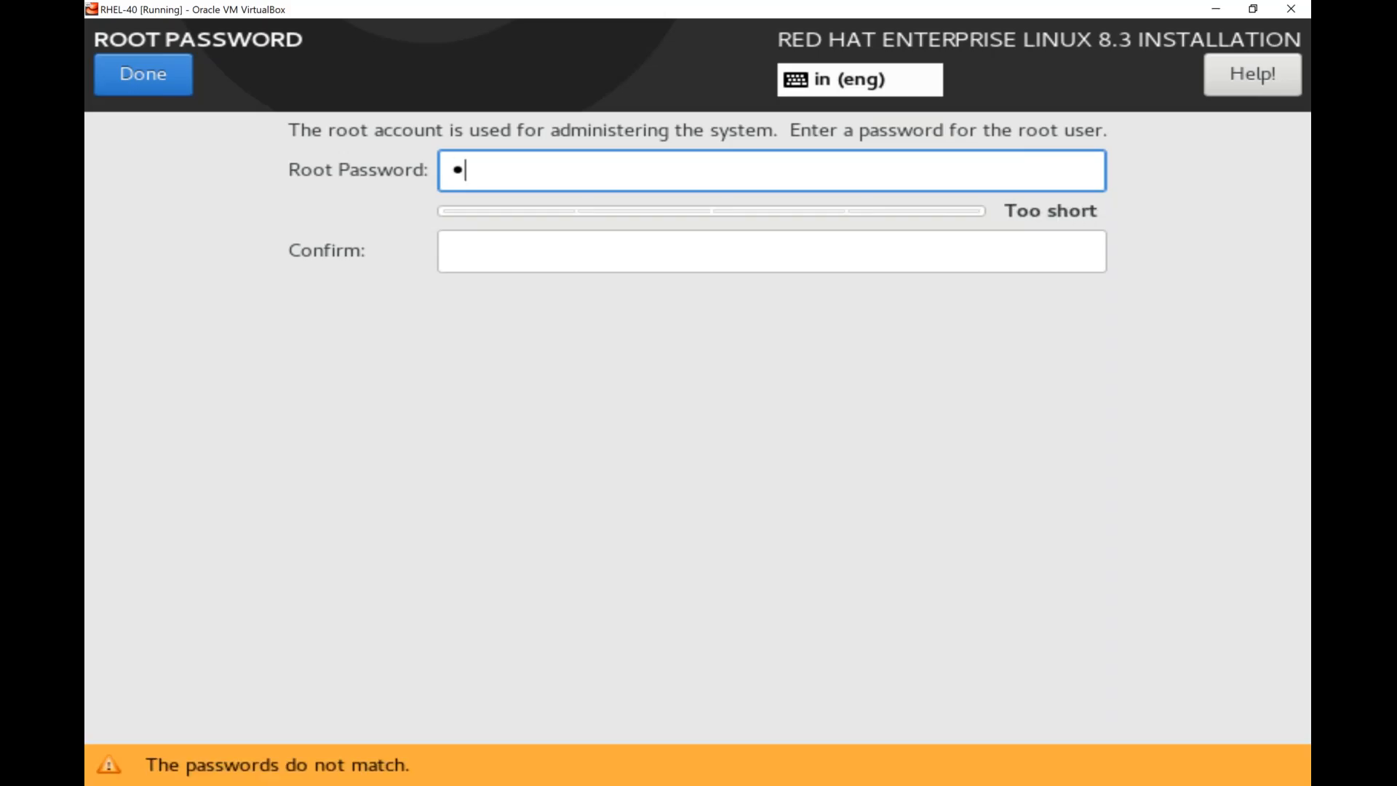
type("•")
key("BackSpace")
key("BackSpace")
key("BackSpace")
key("BackSpace")
type("••••••")
key("Tab")
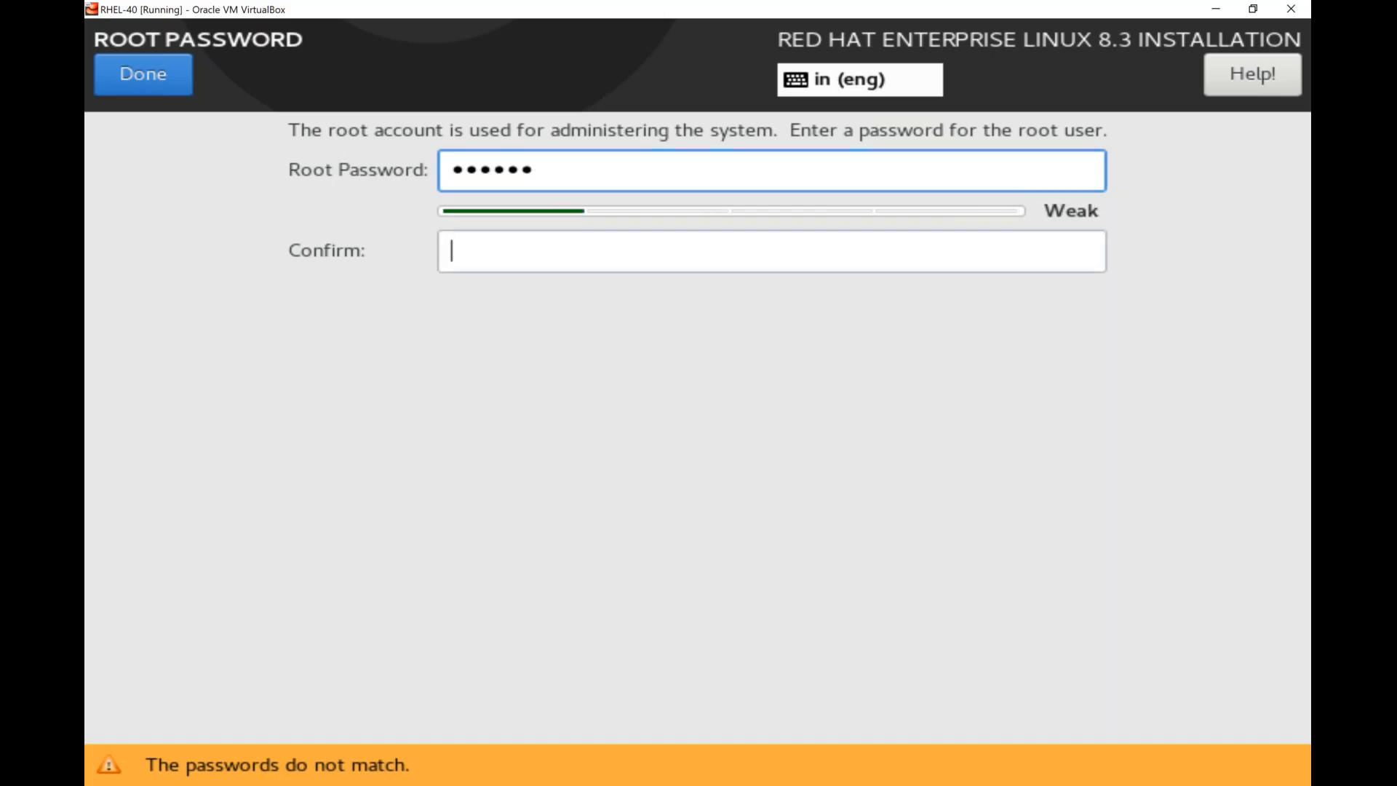
type("•••••")
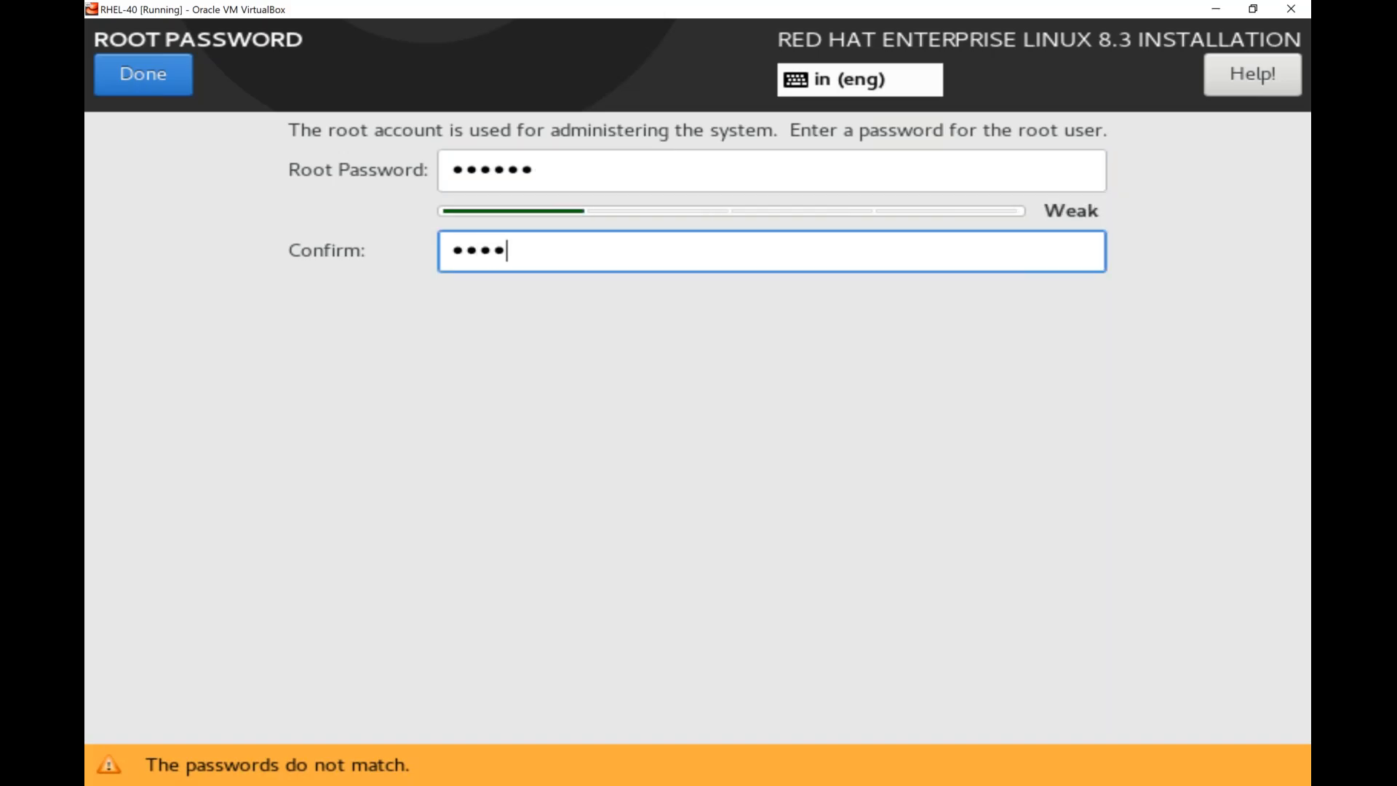
type("•")
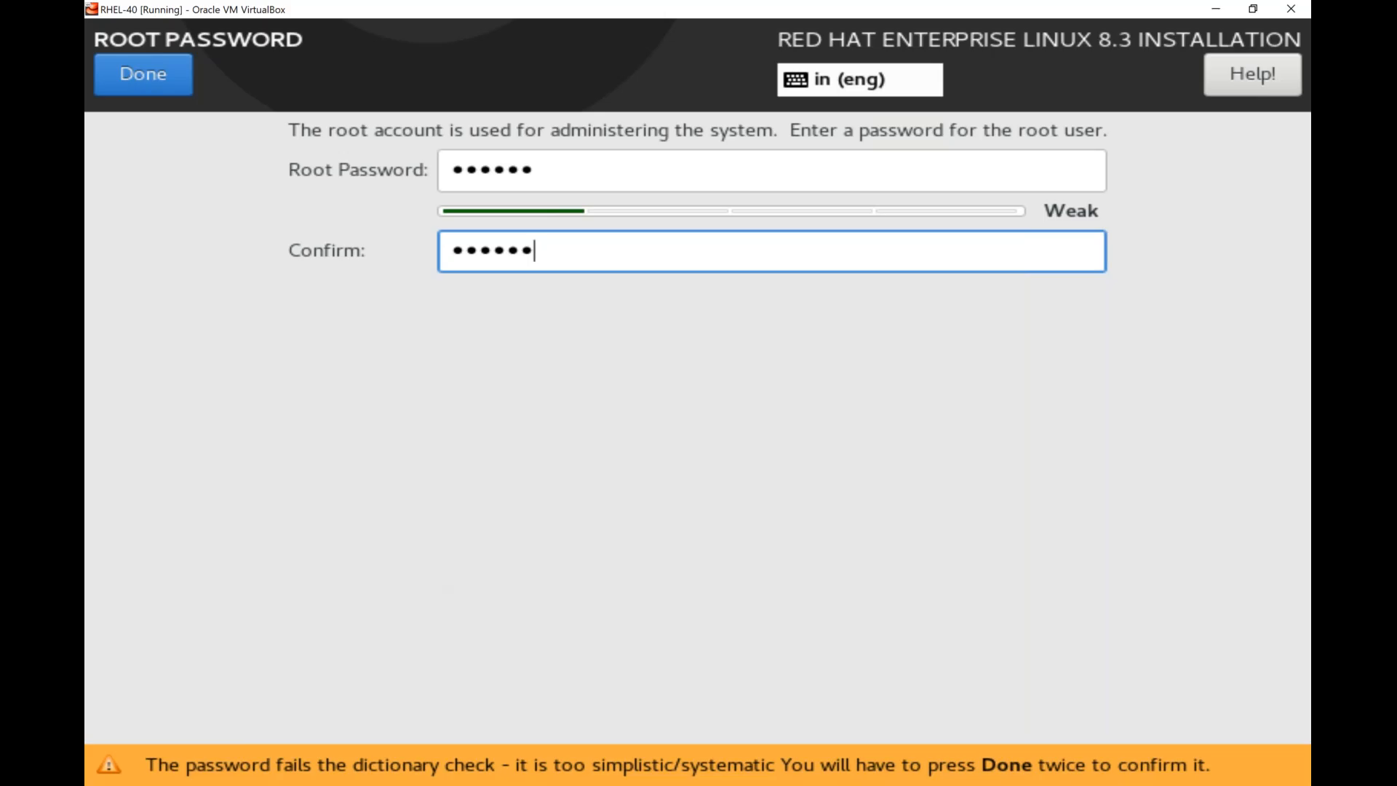
left_click(139, 84)
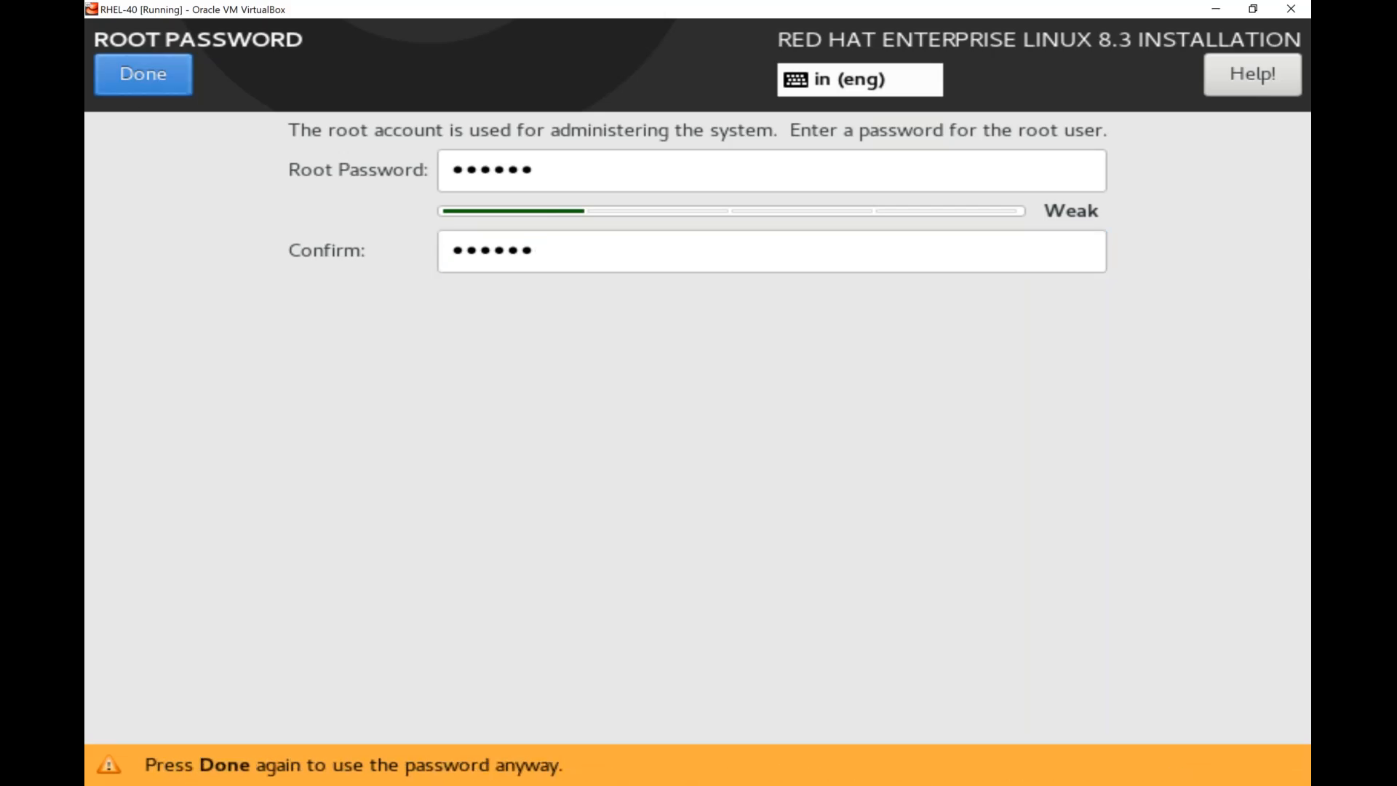
left_click(140, 82)
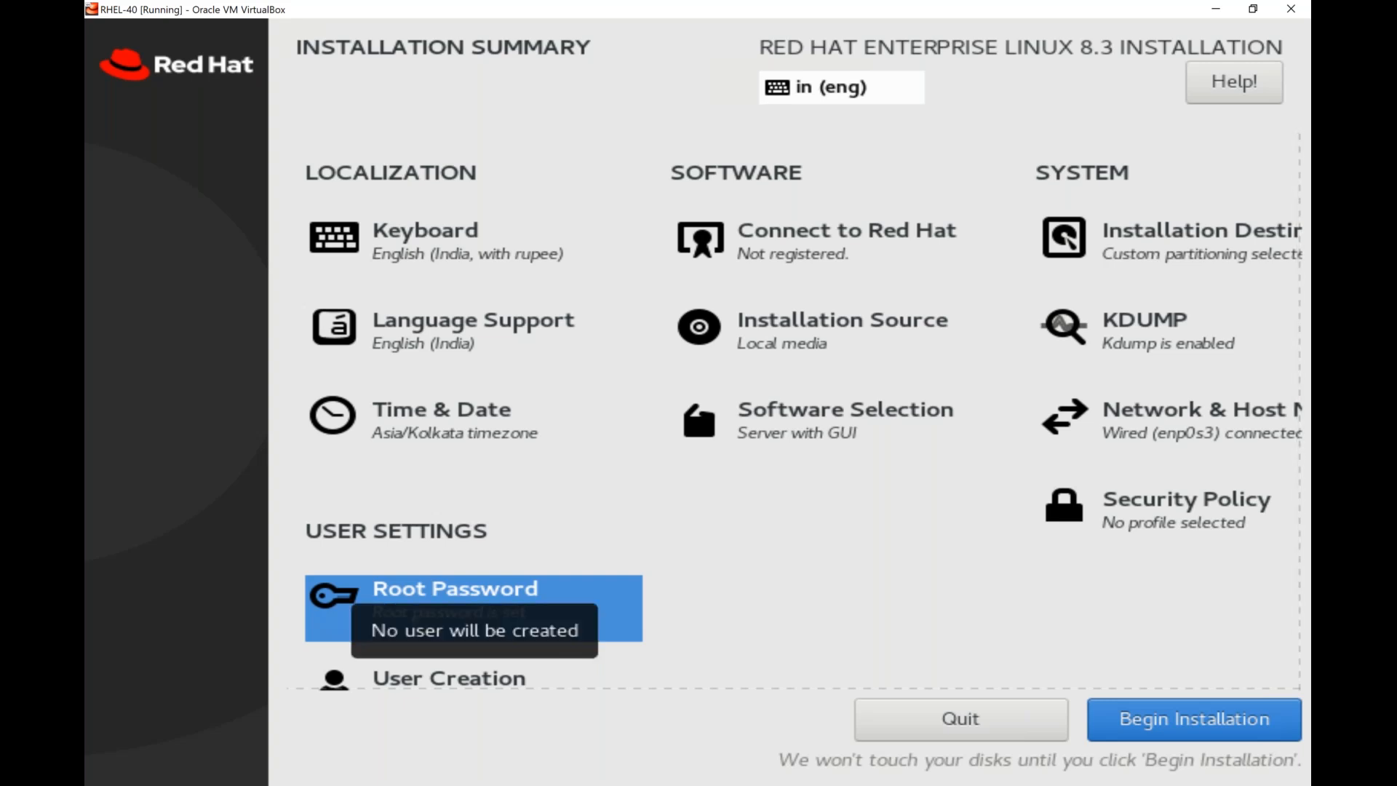
Start creating a user account with myuser as both the full name and the user name.
left_click(448, 678)
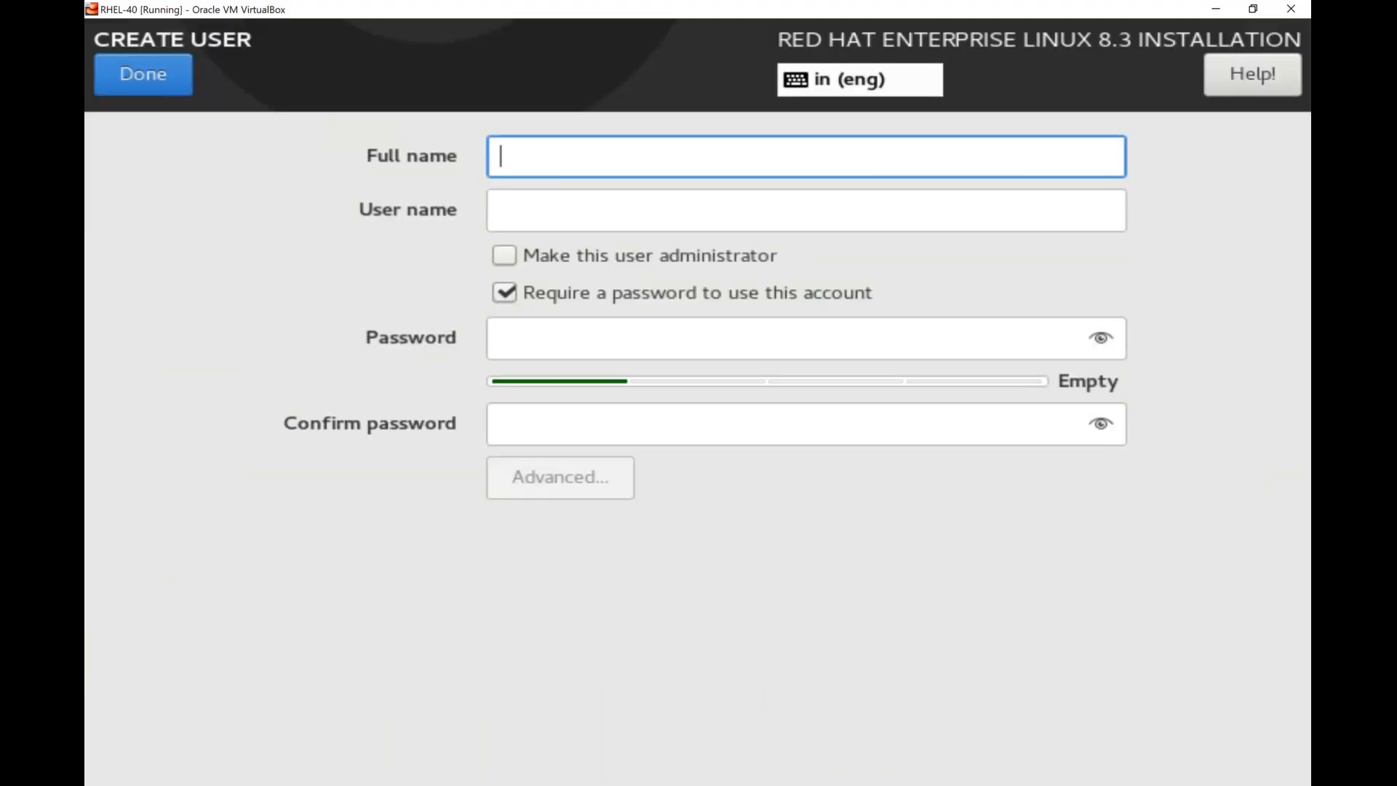
type("myuser")
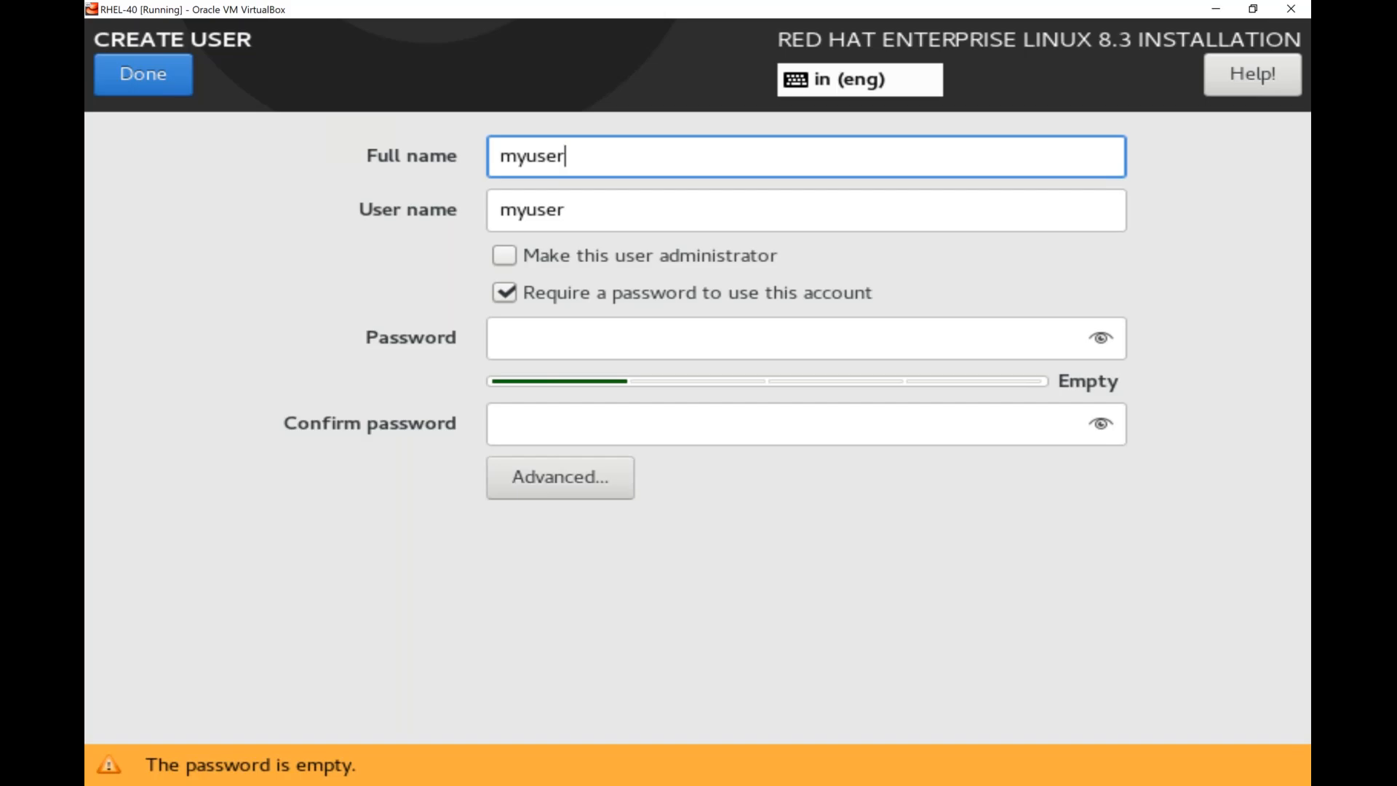
key("Tab")
Enter and confirm the account password, accept the user despite the short password, and begin the installation.
key("Tab")
key("Tab")
key("Tab")
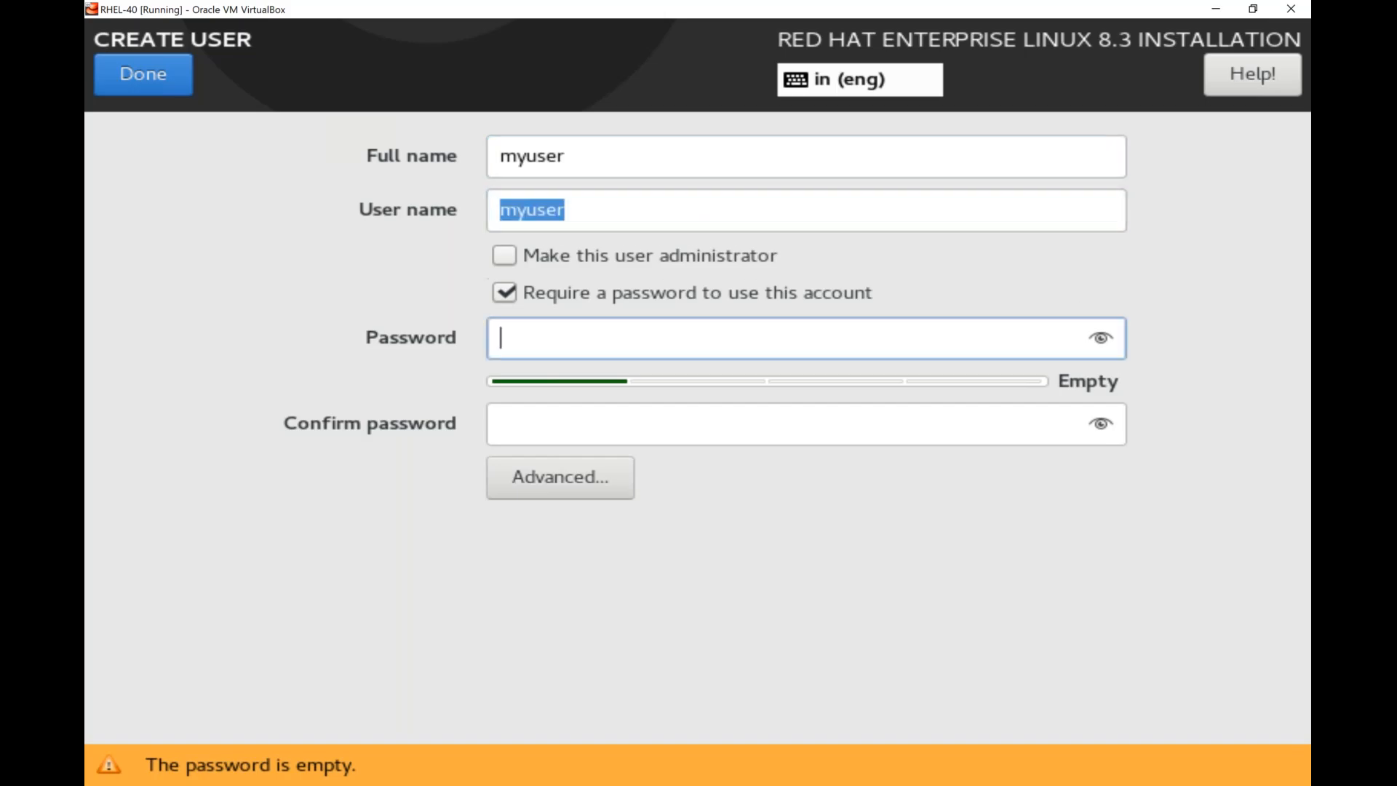
type("123")
key("Tab")
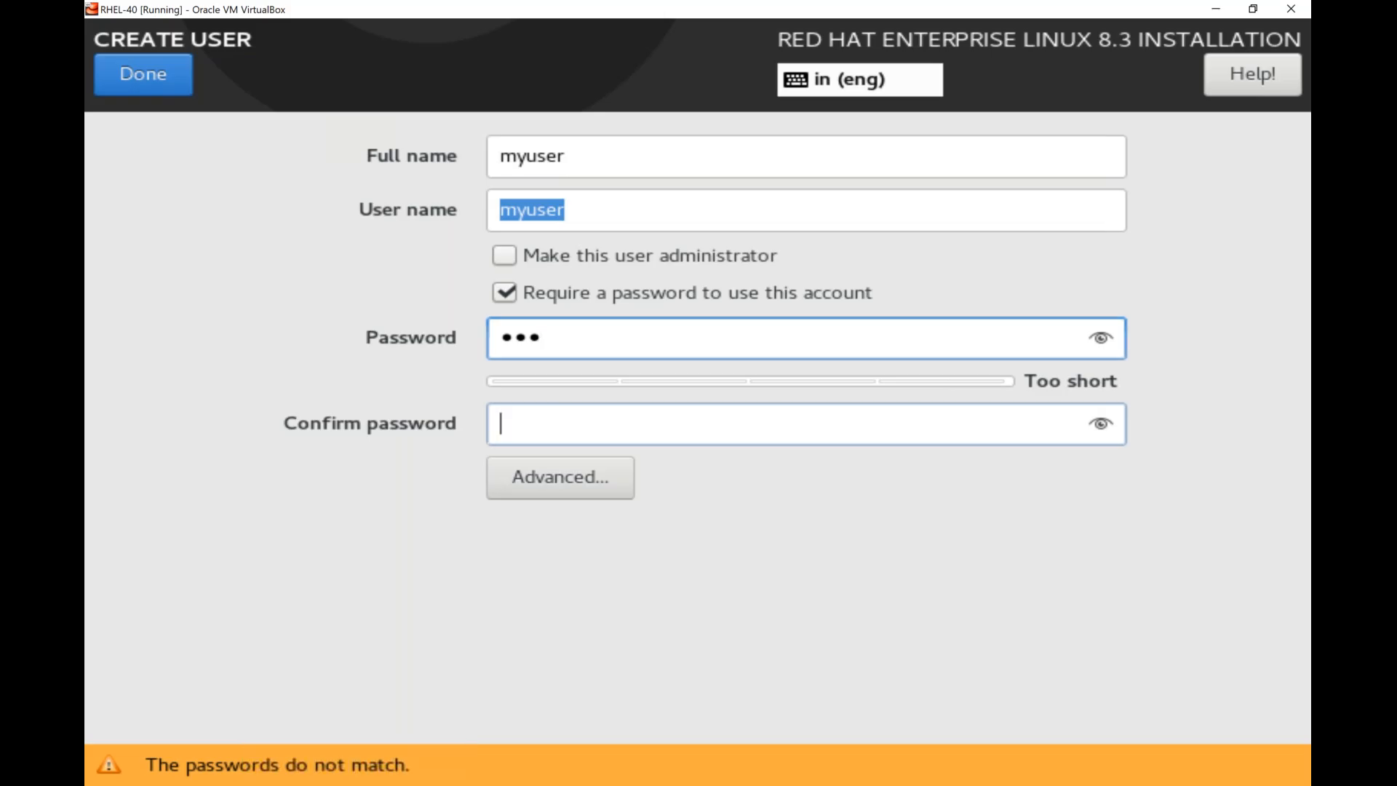
type("123")
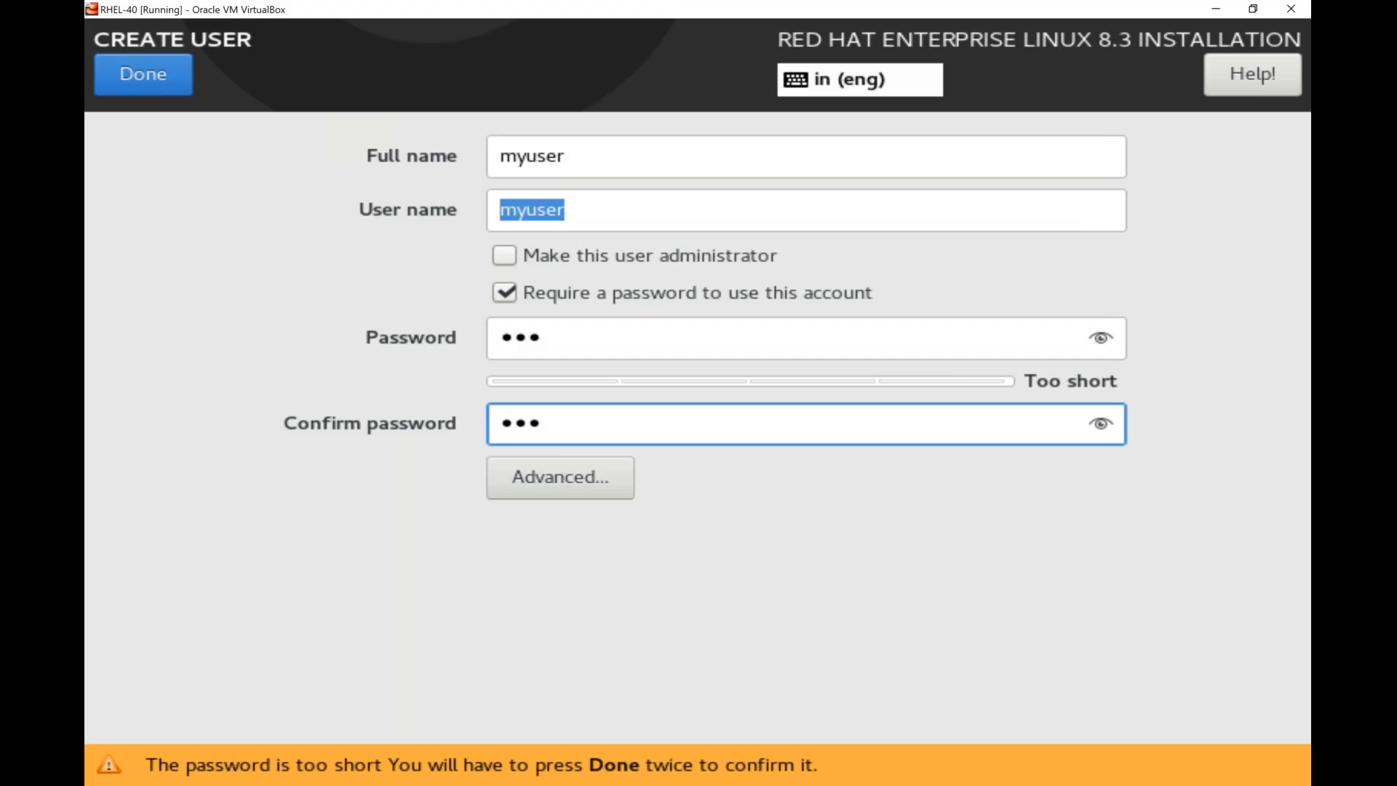
left_click(179, 75)
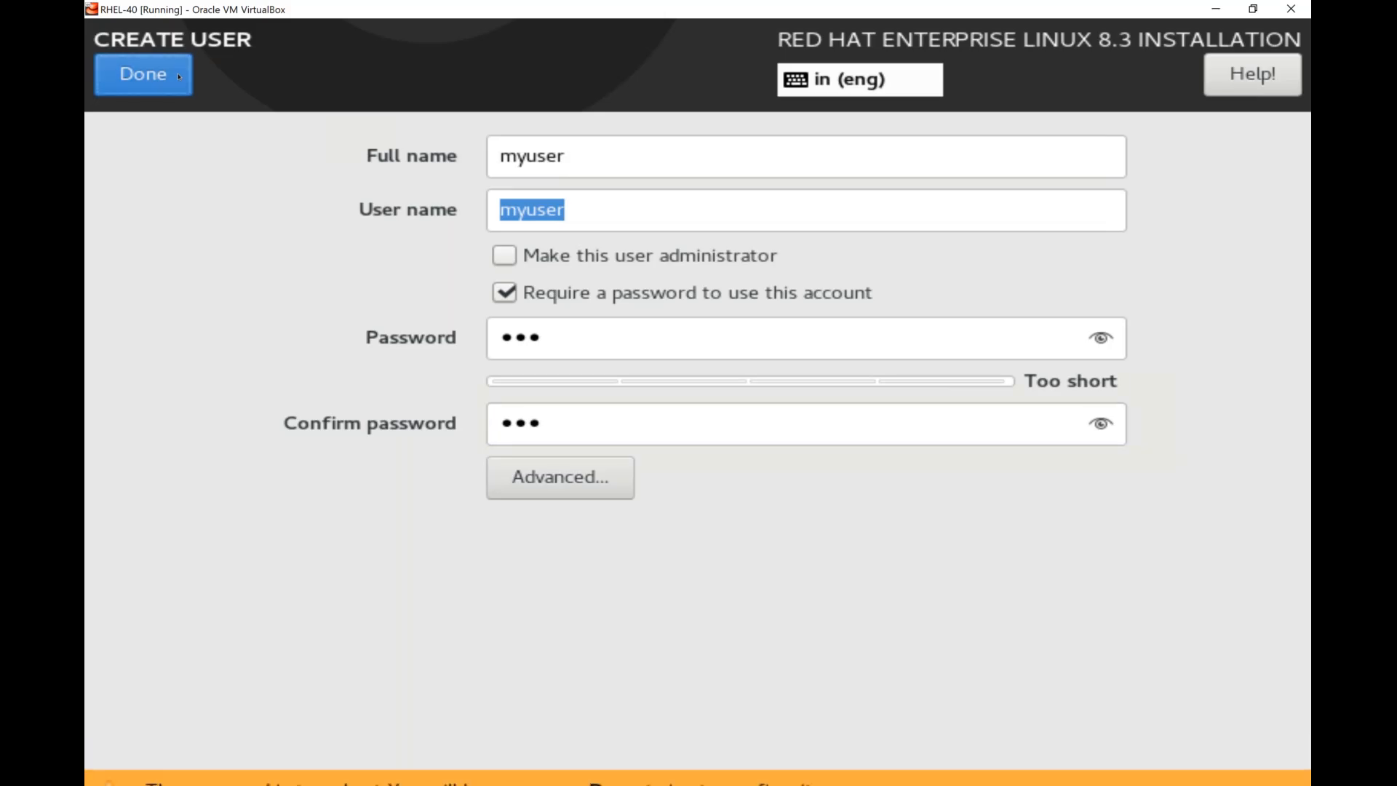
left_click(179, 76)
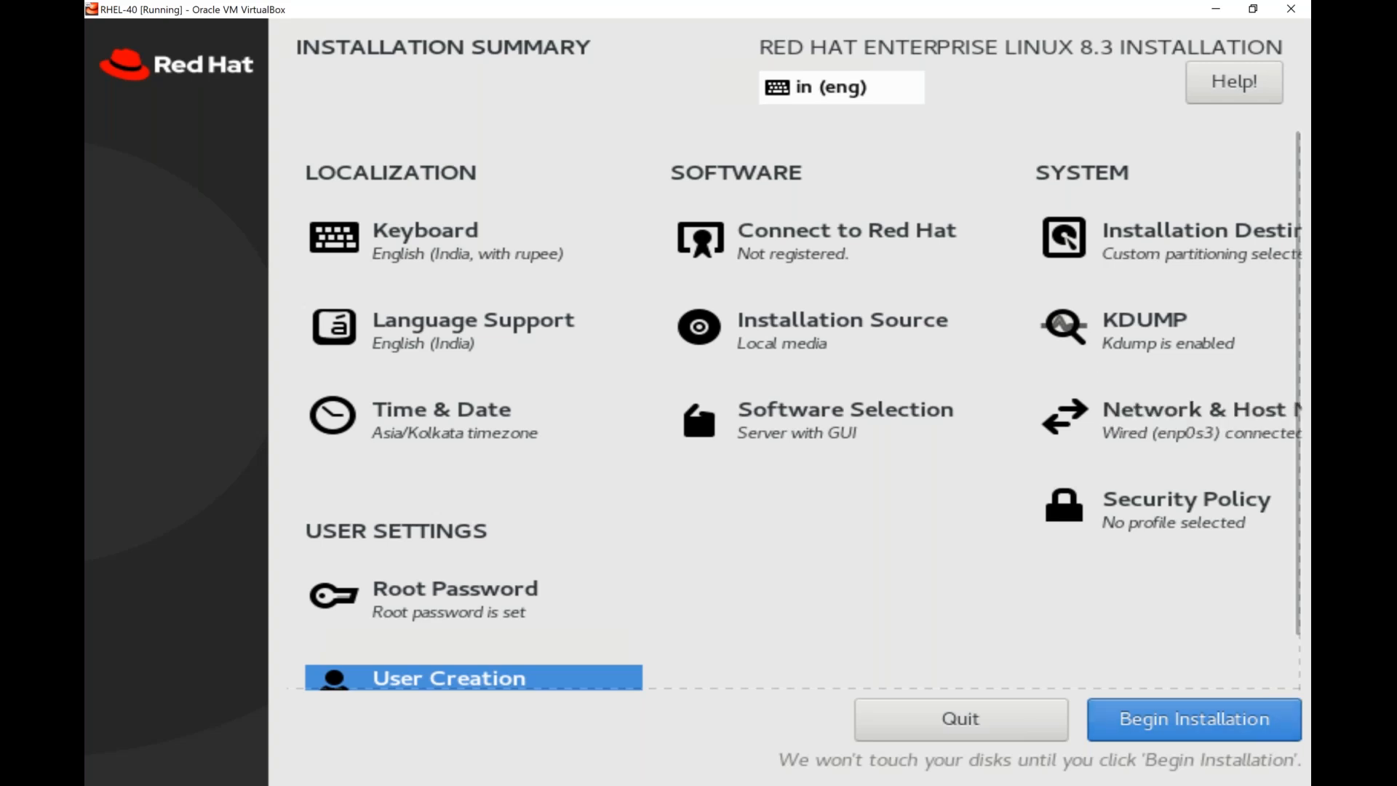
left_click(1193, 719)
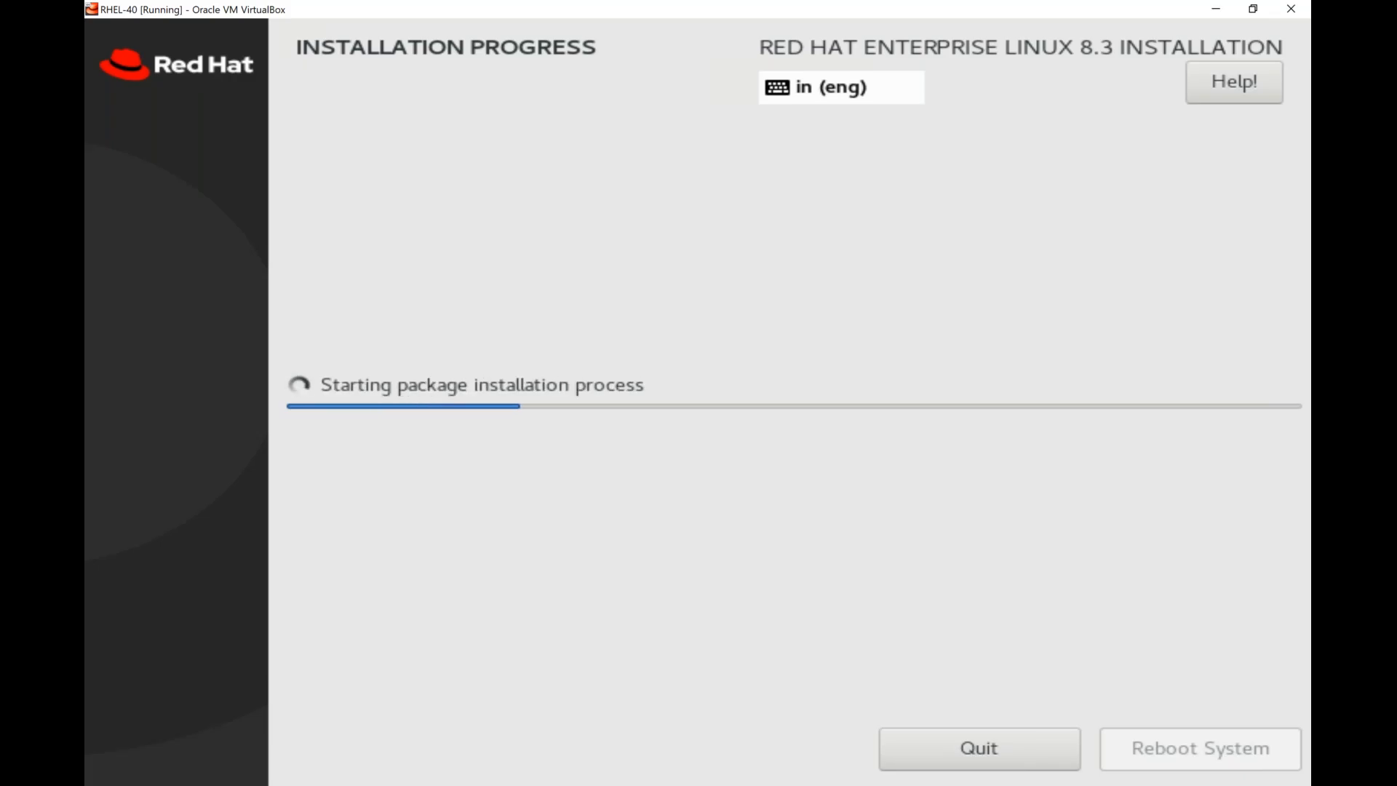
Switch to the RHEL8 manual PDF in Adobe Acrobat and go through the installation instructions up to the reboot after completion.
left_click(826, 785)
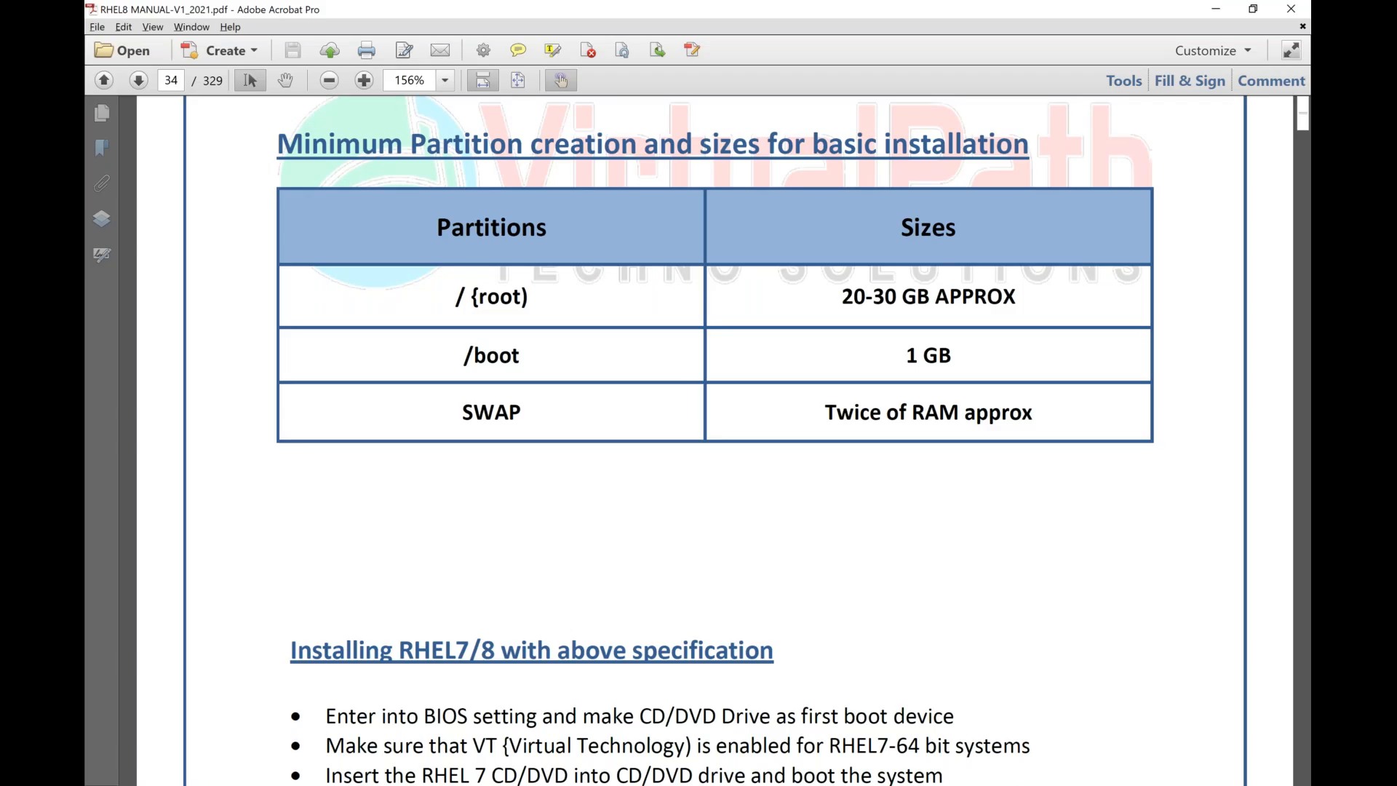
key("Page_Down")
key("Page_Down")
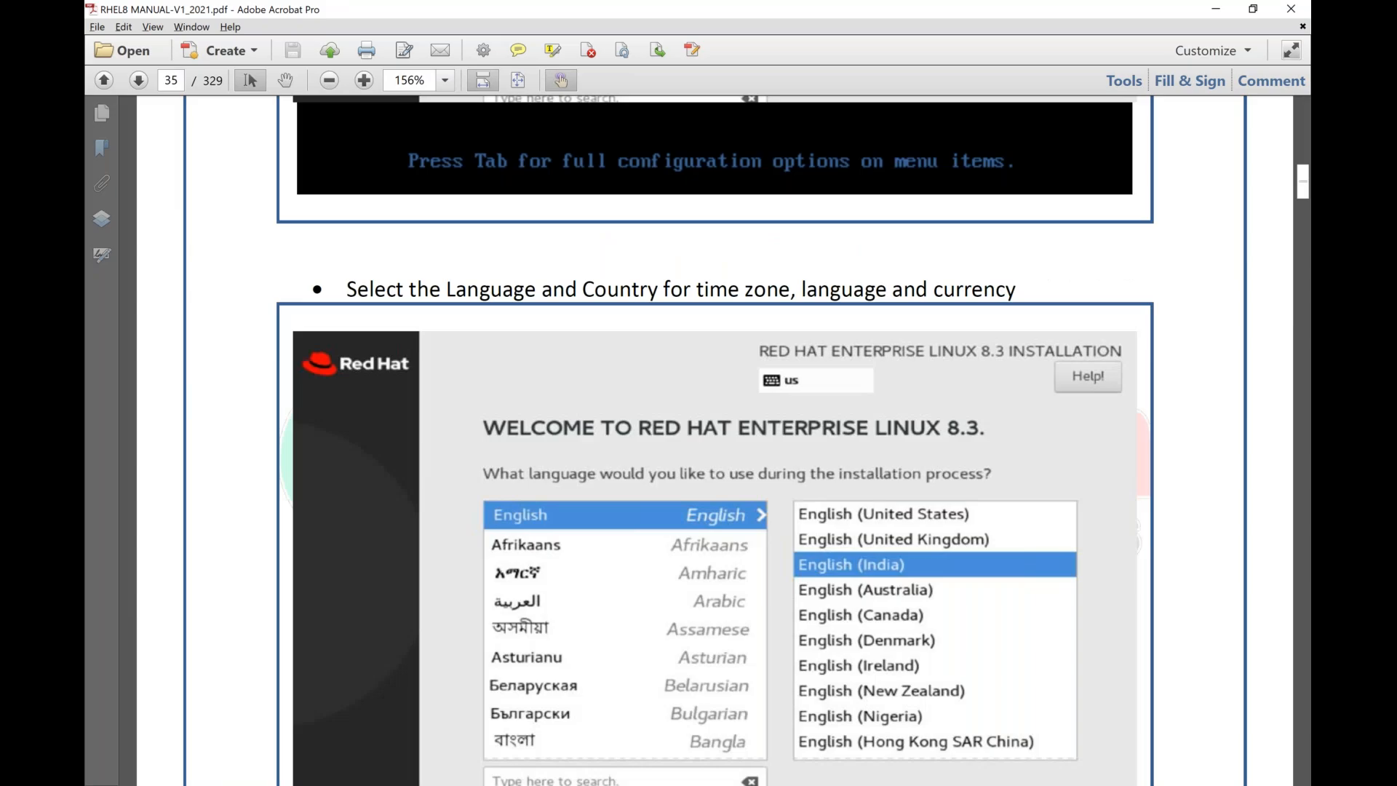
key("Page_Down")
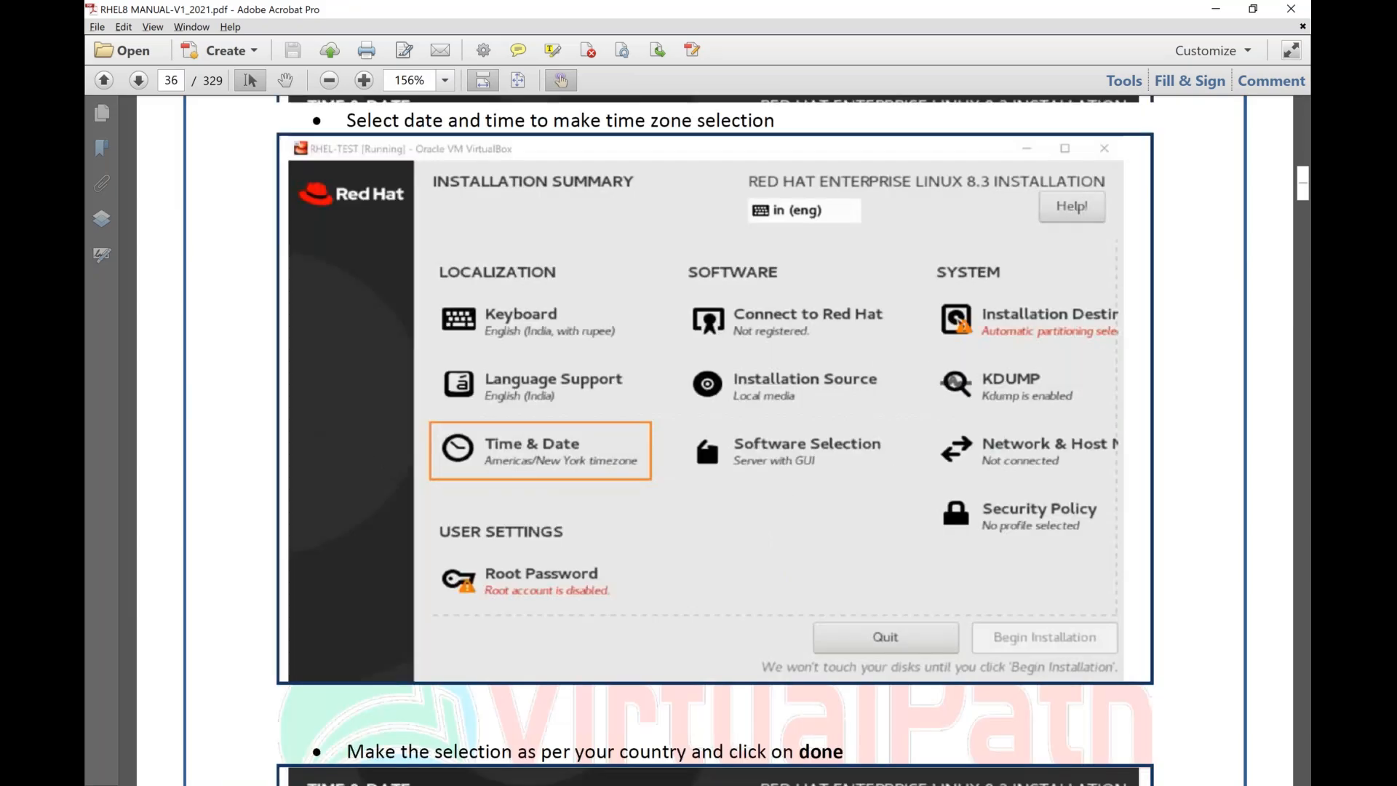
key("Page_Down")
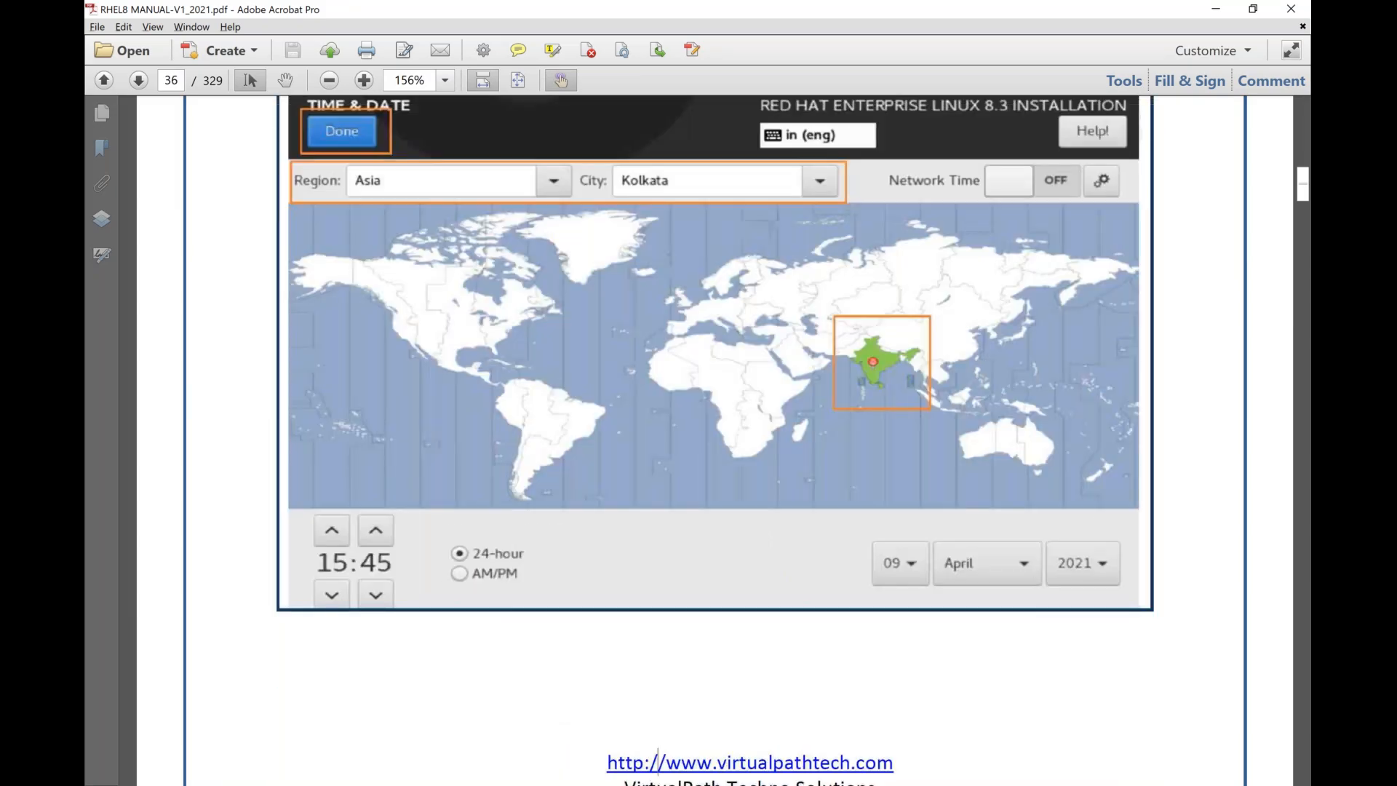
key("Page_Down")
key("Page_Down")
key("Page_Down")
key("Page_Down")
key("Page_Down")
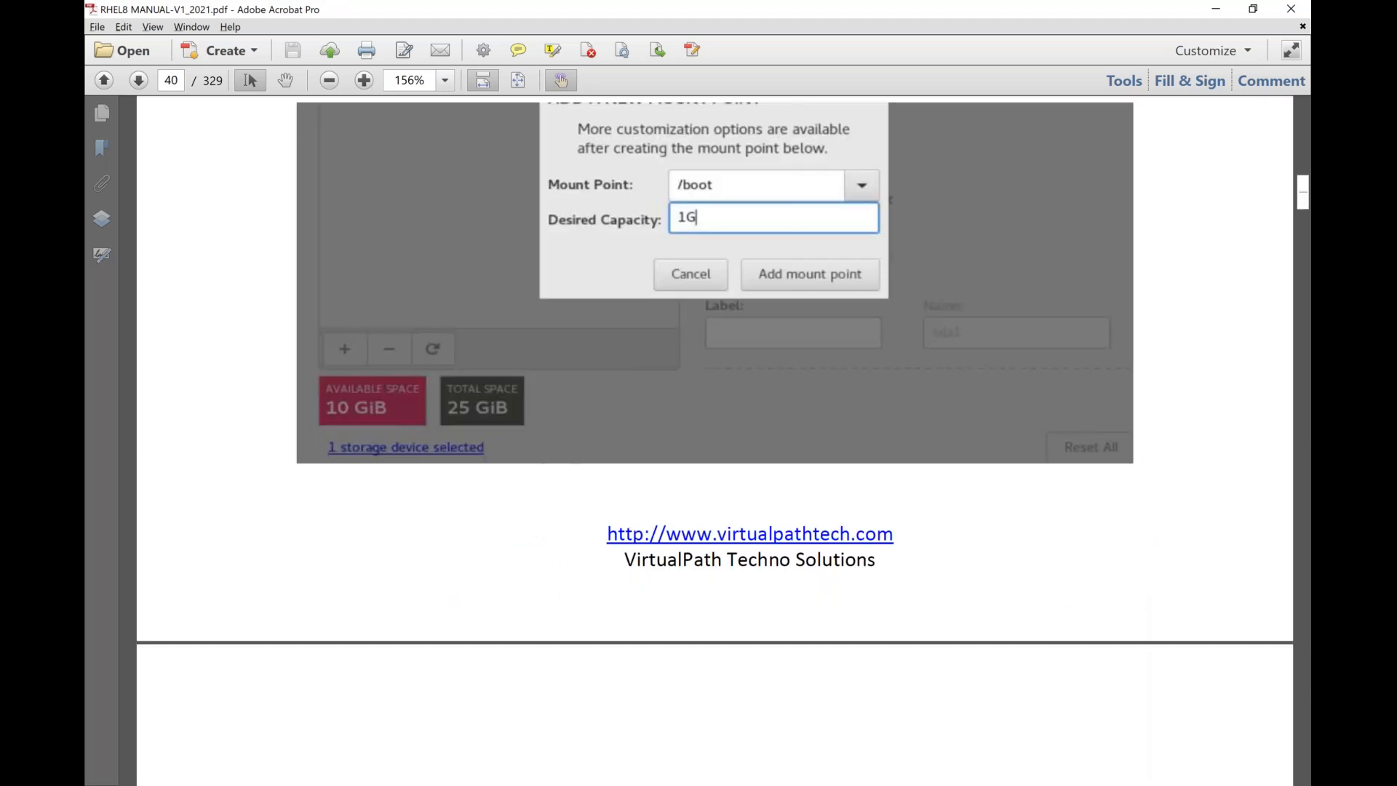
key("Page_Down")
key("Page_Down")
key("Page_Down")
key("Page_Down")
key("Page_Down")
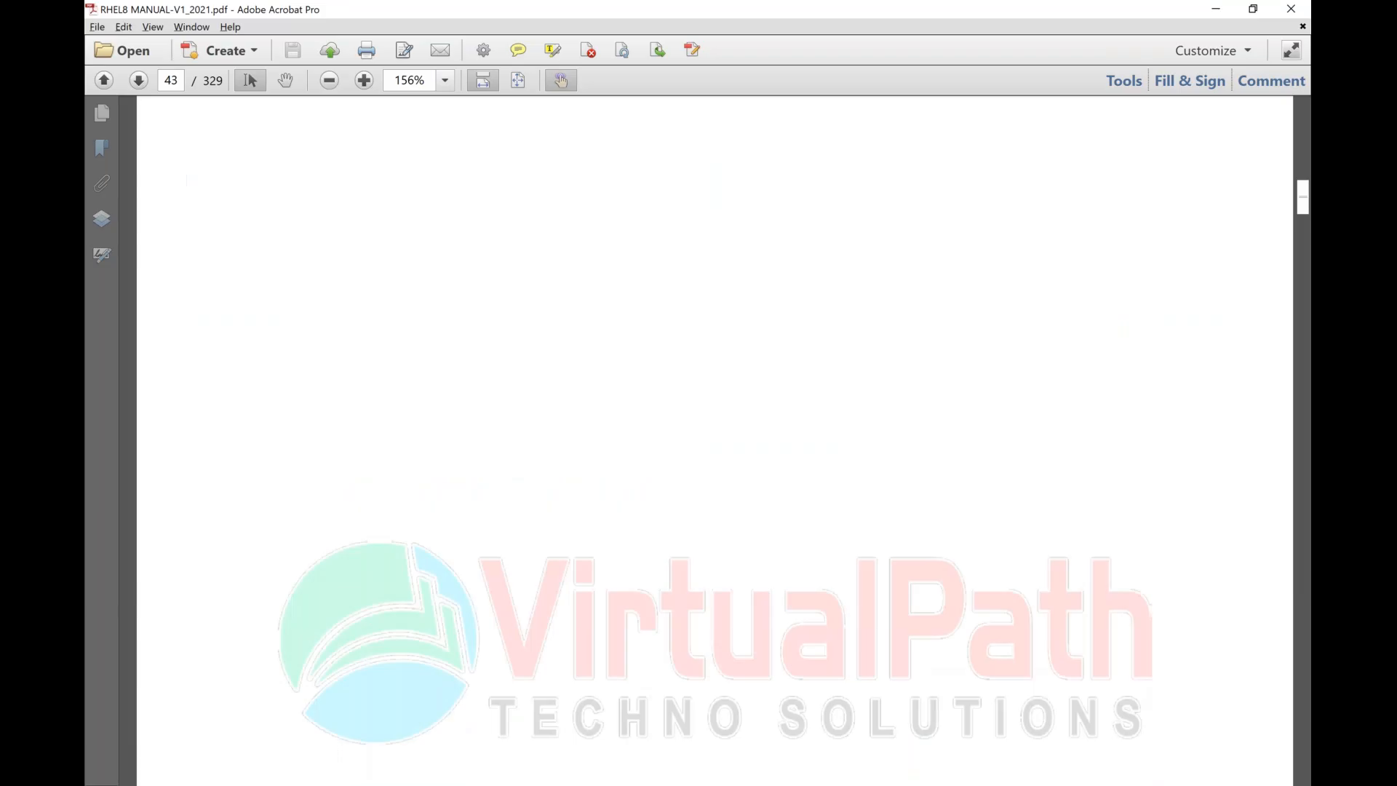
key("Page_Down")
key("Page_Down")
key("Page_Down")
key("Page_Down")
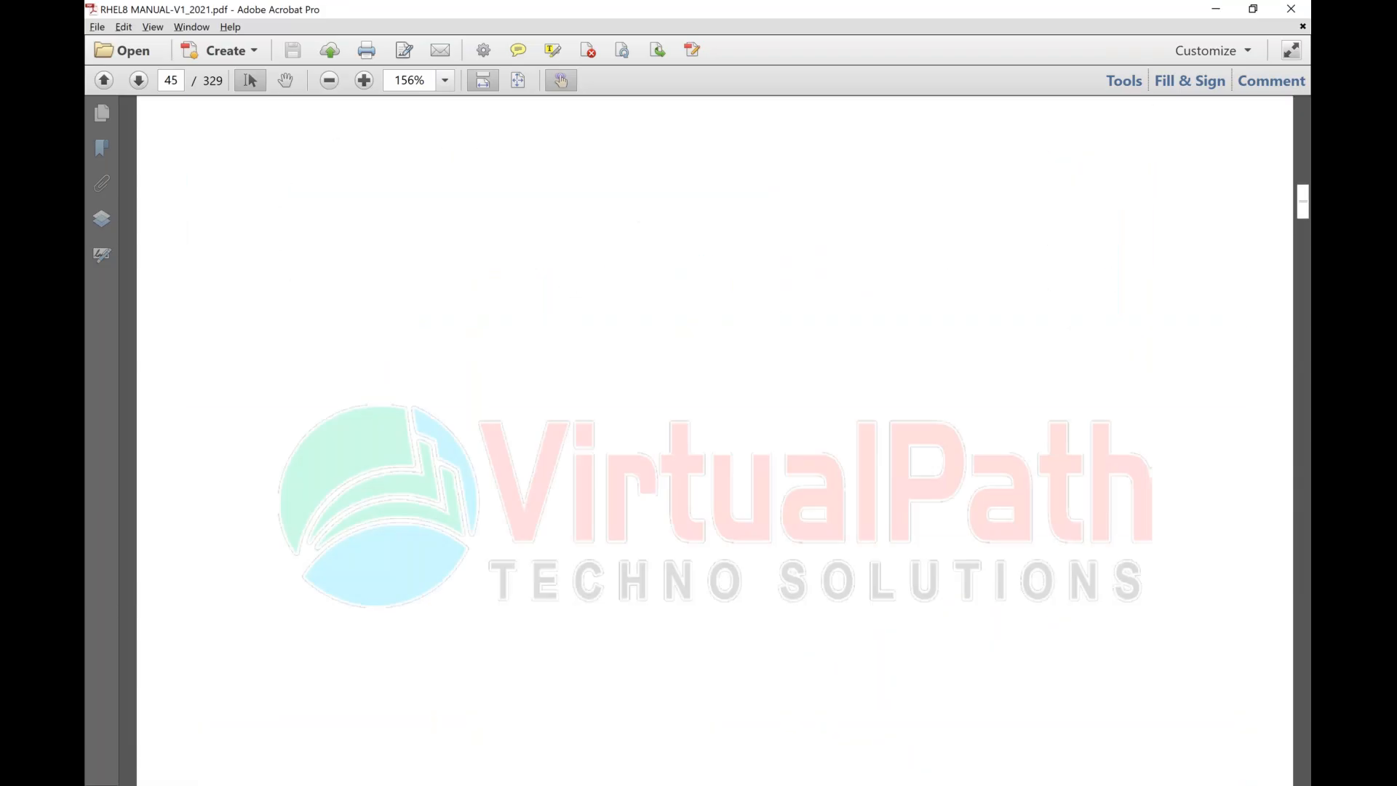
key("Page_Down")
key("Page_Up")
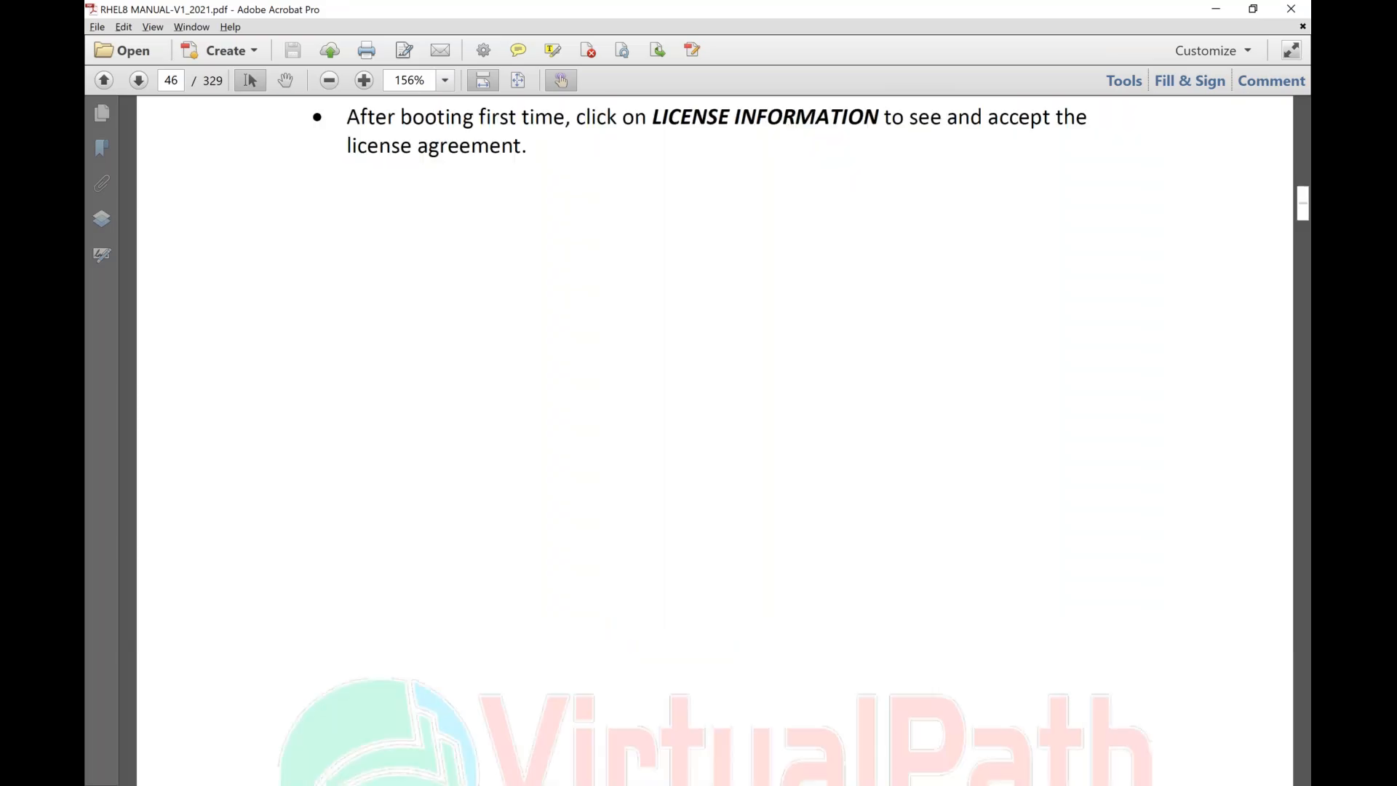
key("Page_Up")
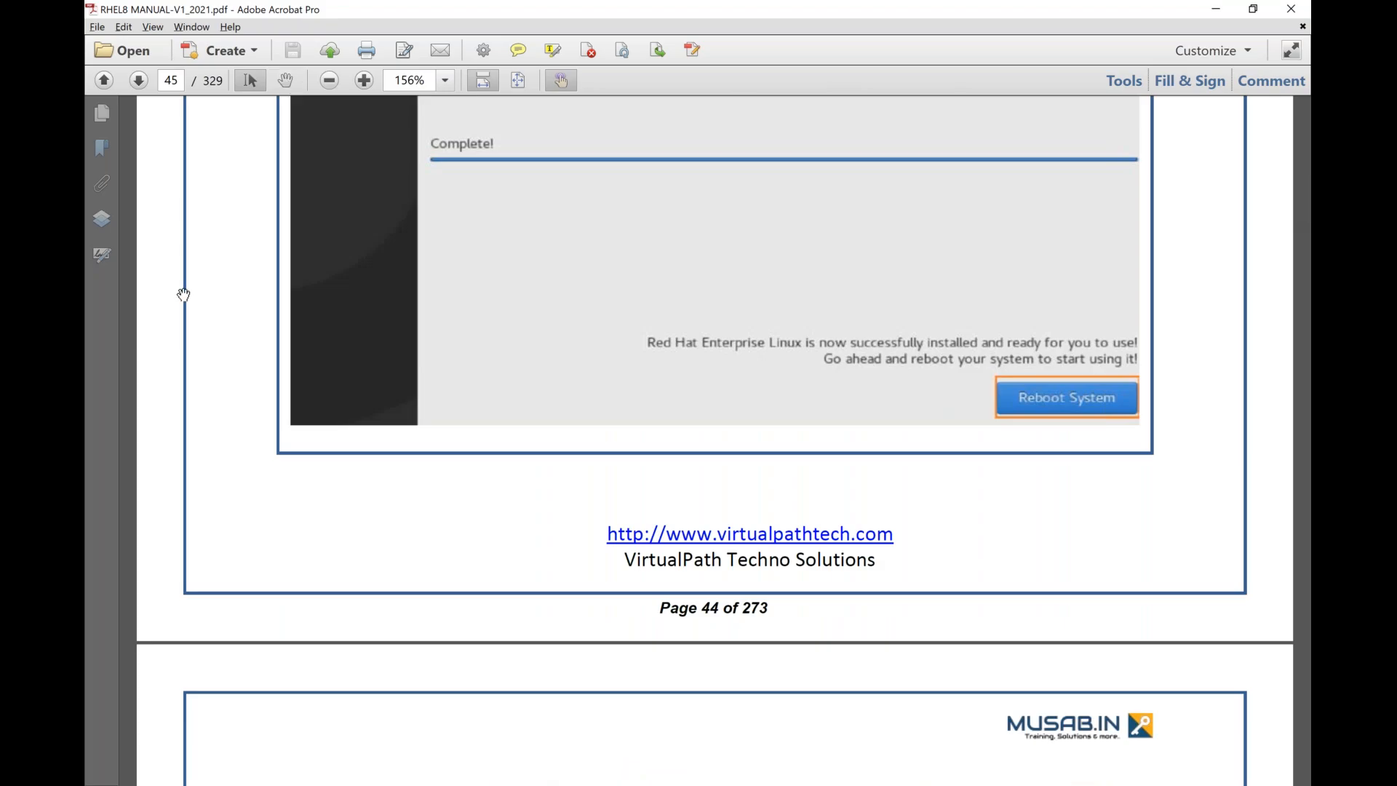
scroll(713, 436, "up", 3)
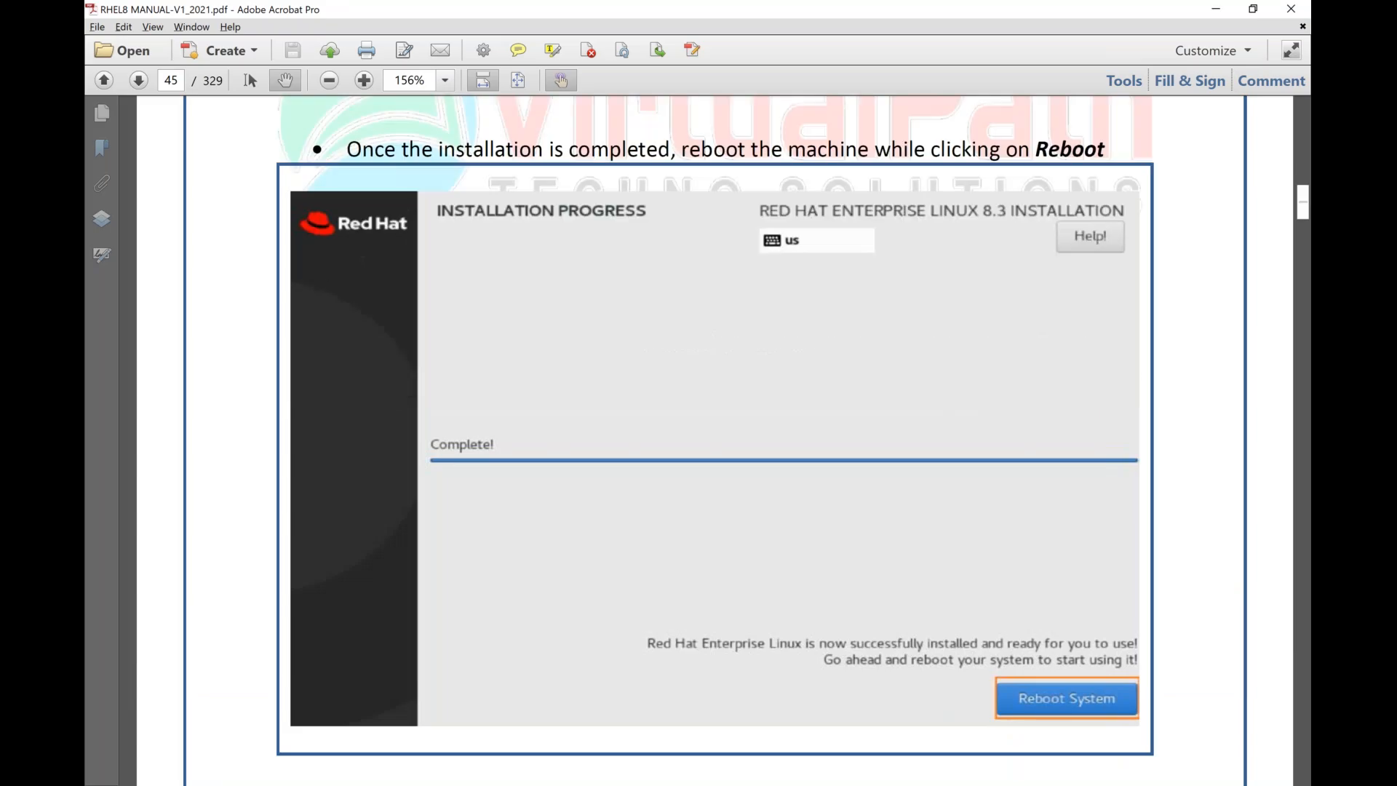
Review the manual's first-boot instructions on accepting the license agreement and finishing the configuration without registration.
scroll(211, 407, "down", 3)
scroll(217, 473, "down", 4)
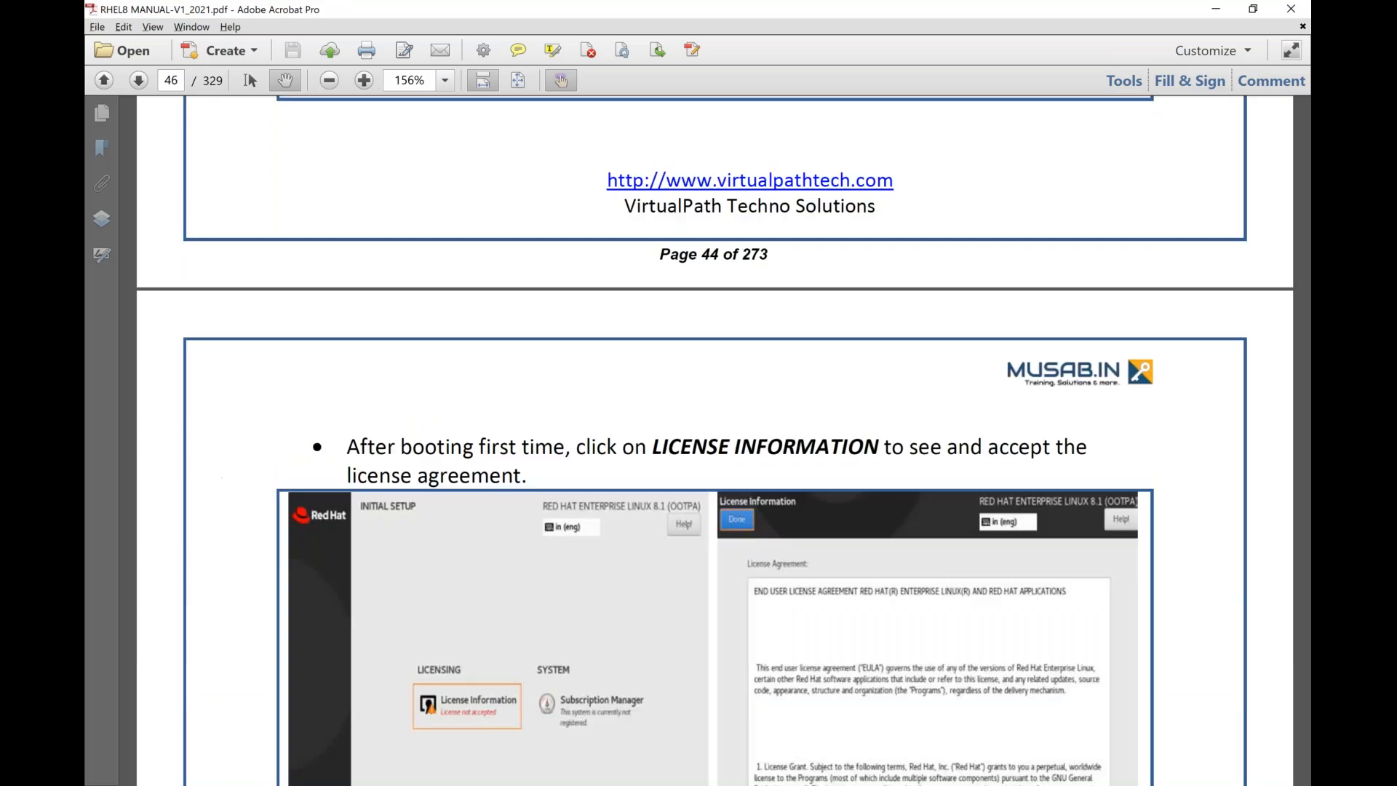
scroll(469, 371, "down", 3)
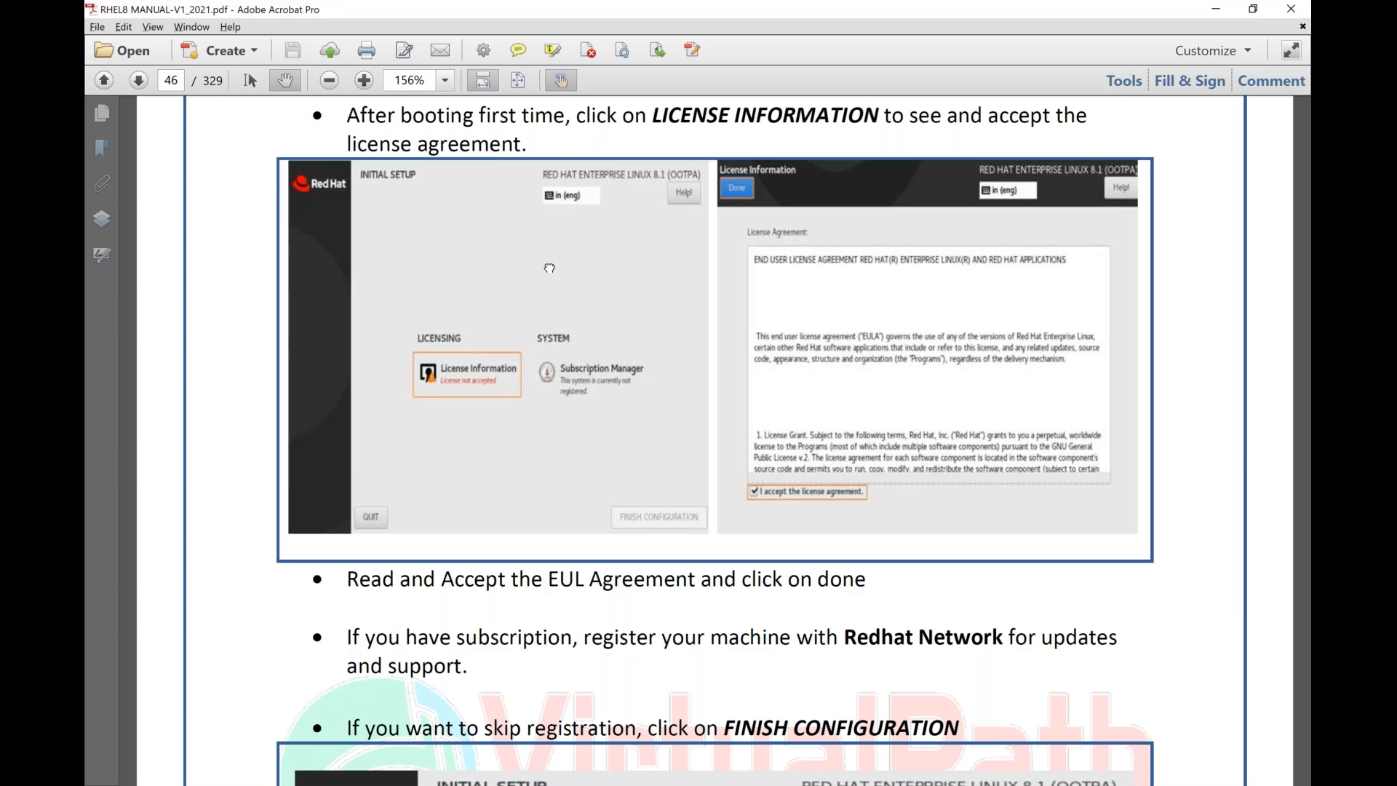
scroll(549, 268, "down", 10)
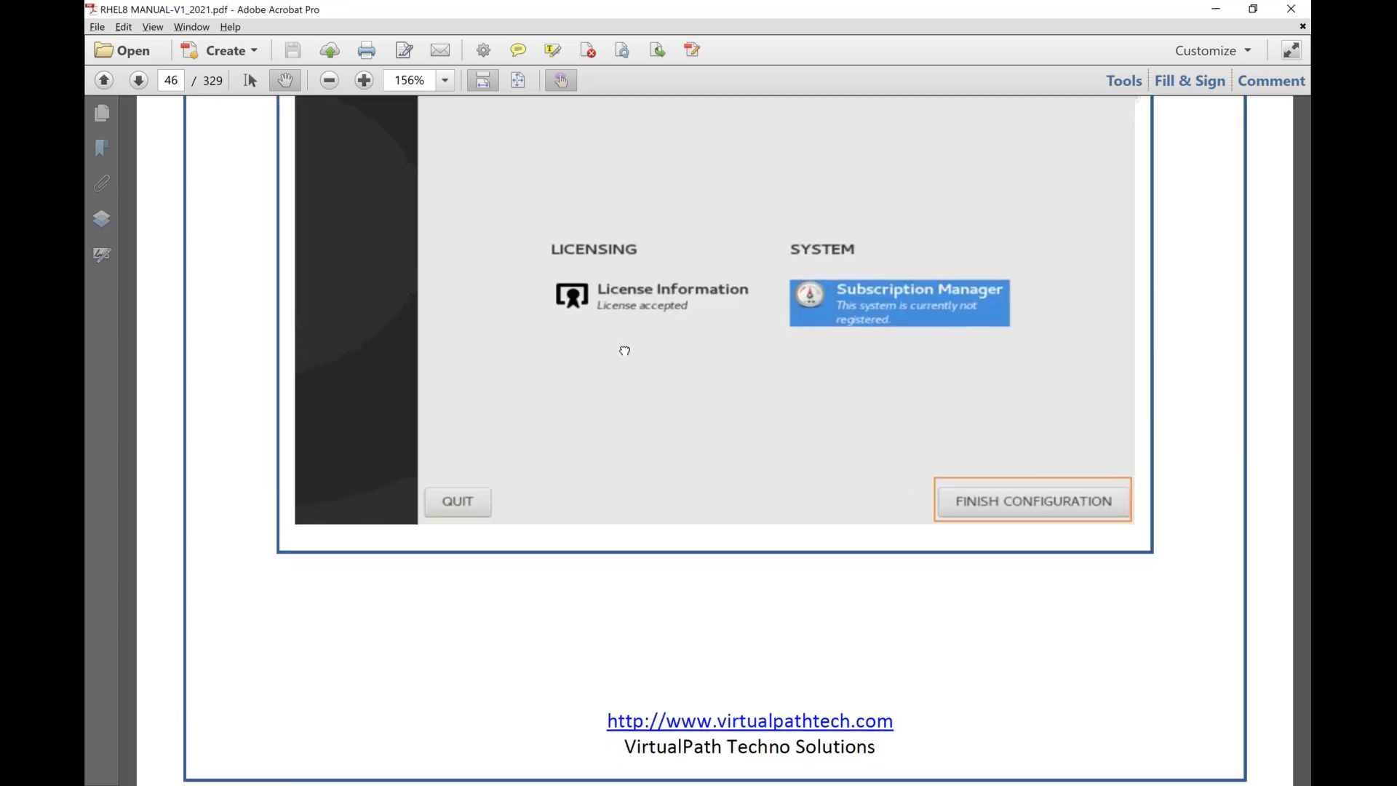
scroll(614, 483, "up", 2)
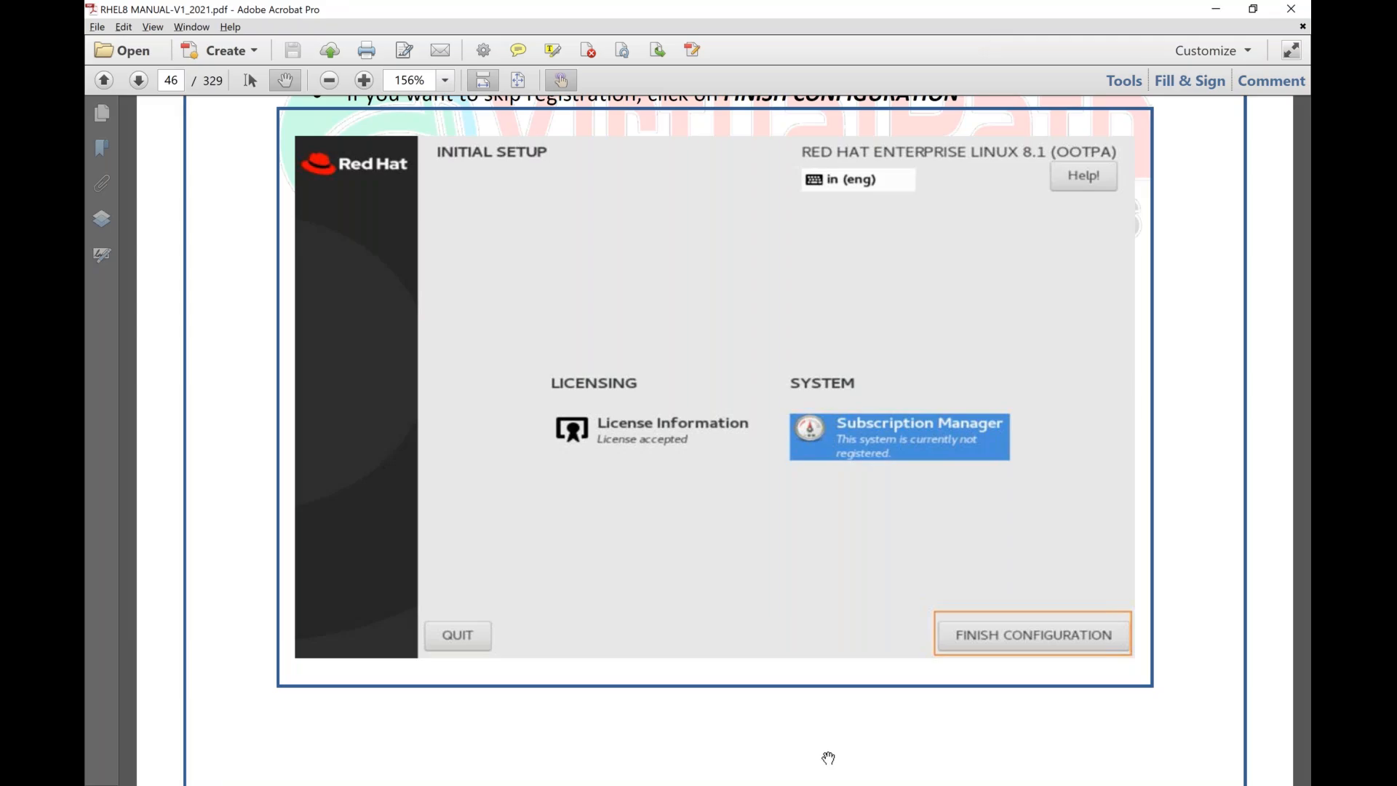
left_click(834, 784)
left_click(834, 784)
left_click(980, 27)
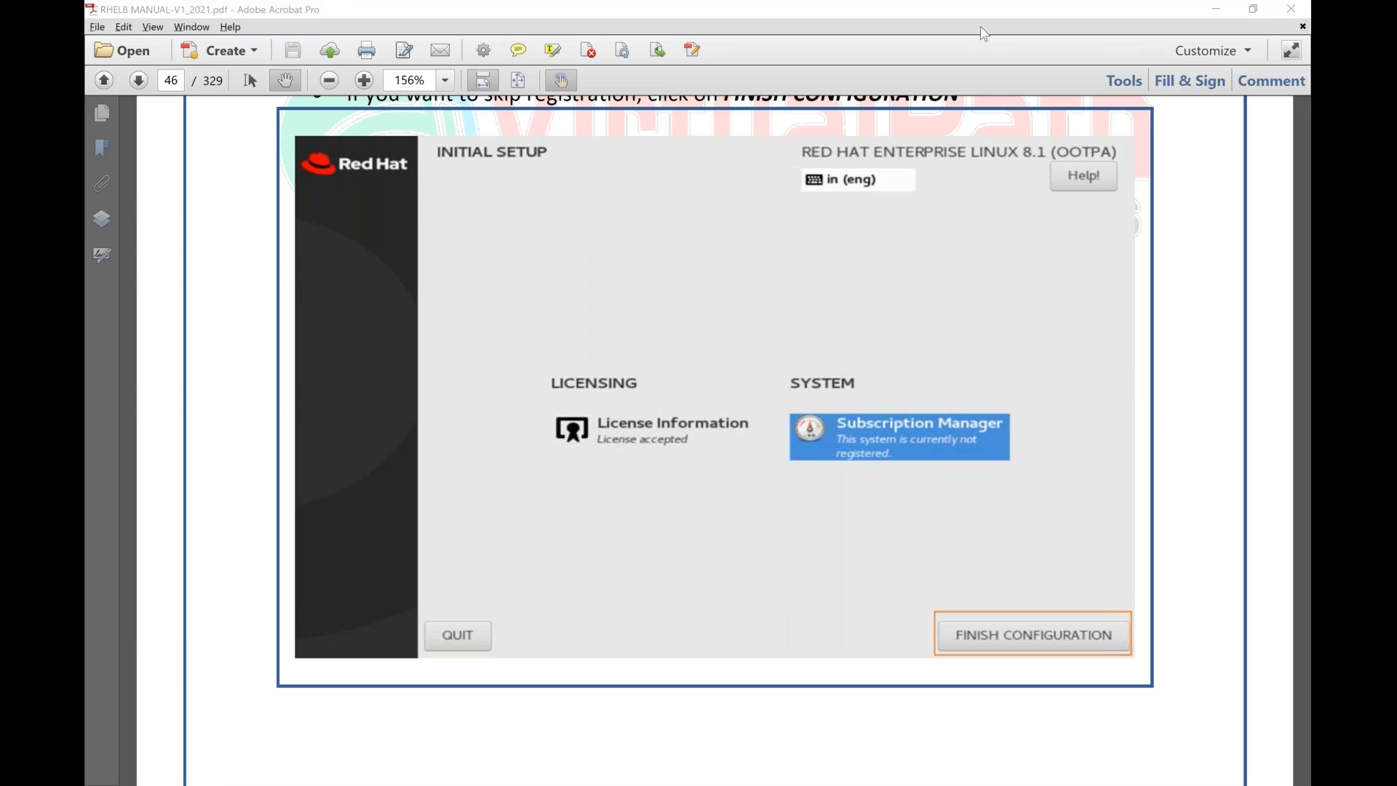